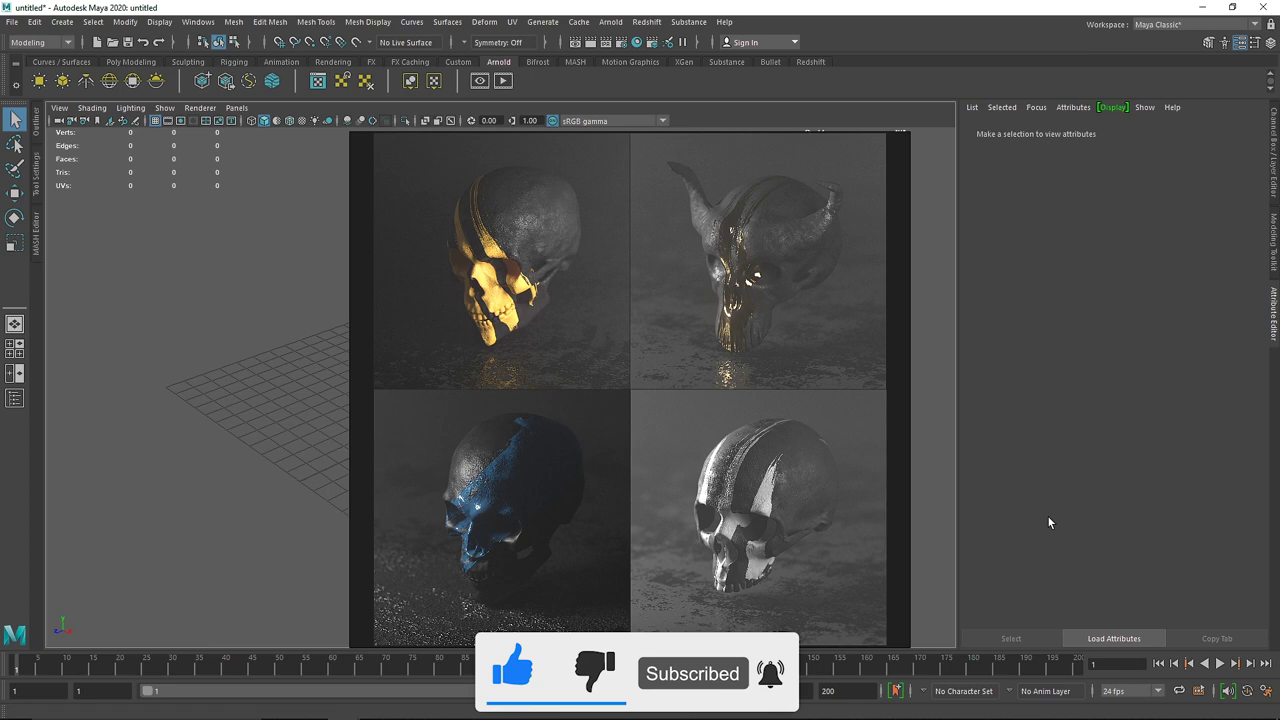
# Step: Browse the Content Browser's Sculpting Base Meshes clothing examples and preview FantasyHelmet.ma
pyautogui.scroll(3, 792, 314)
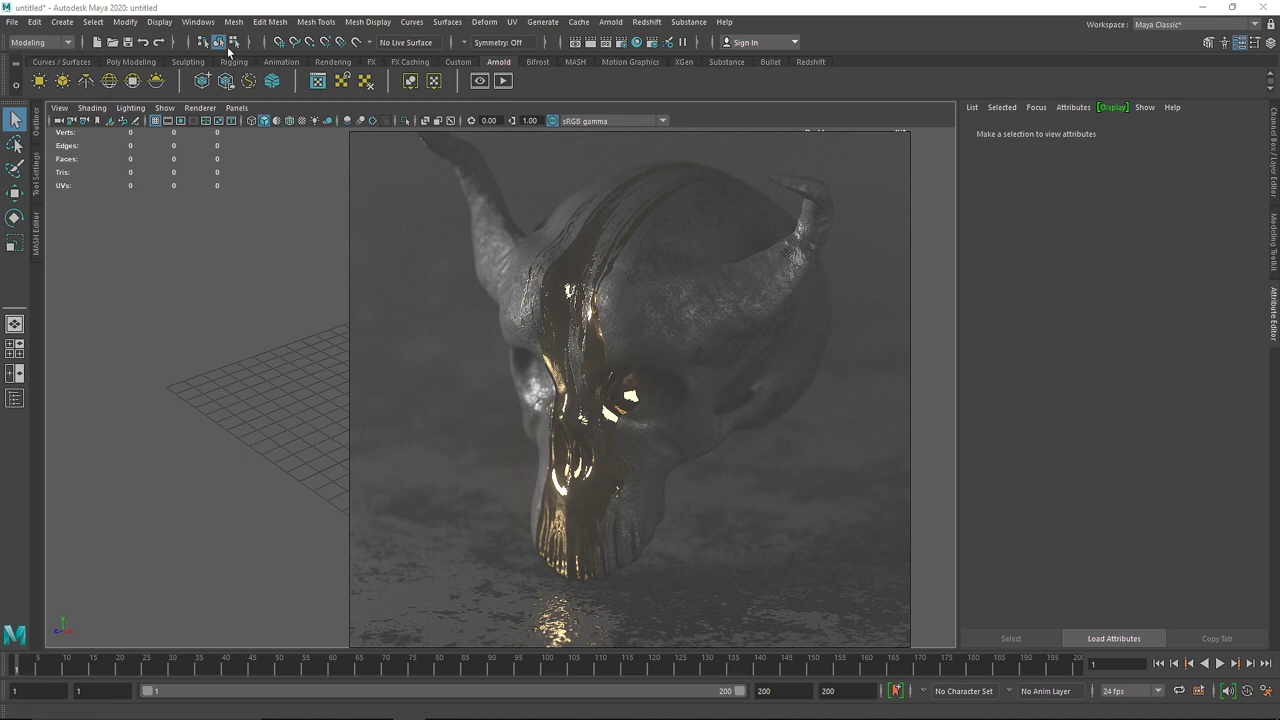
pyautogui.click(199, 22)
pyautogui.moveTo(243, 72)
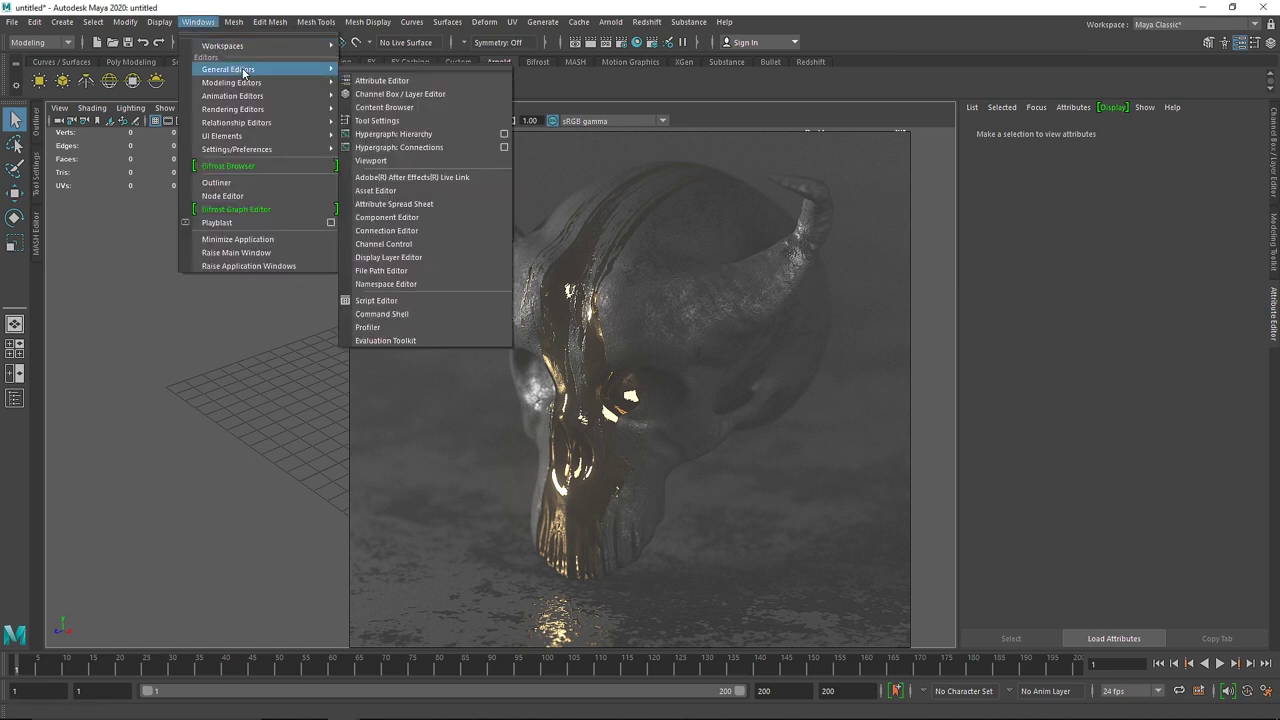
pyautogui.click(385, 107)
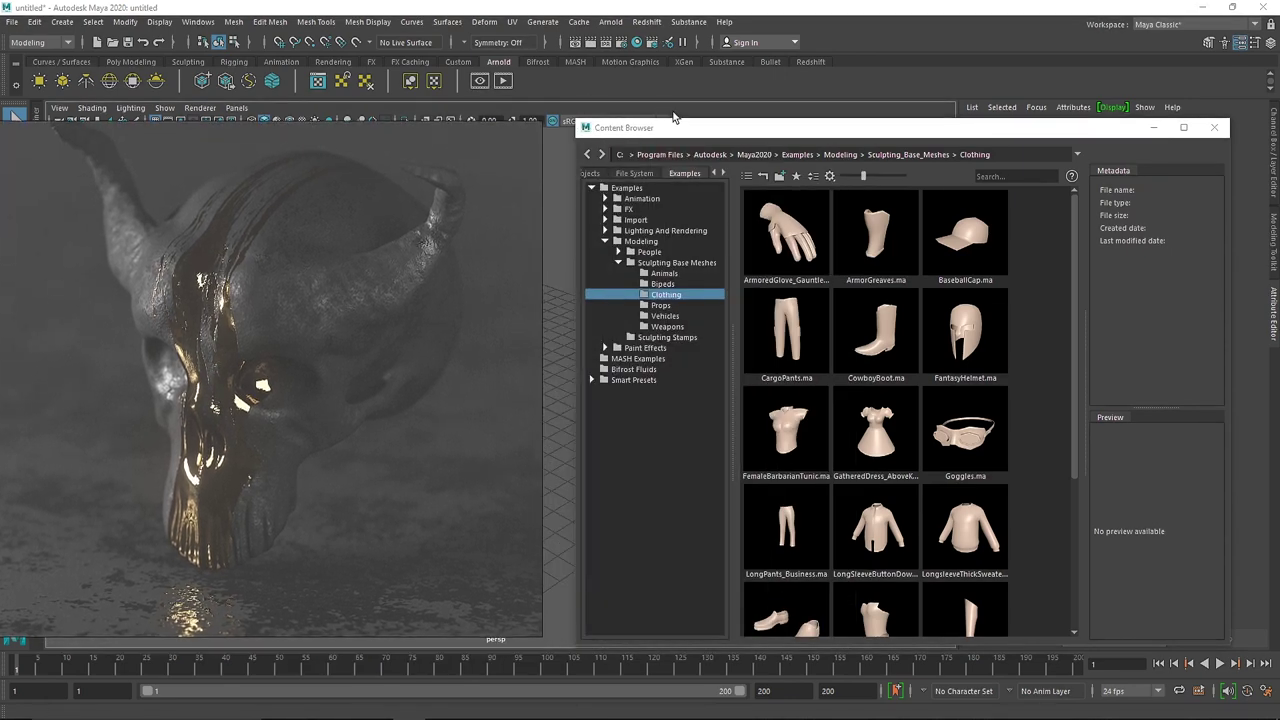
pyautogui.moveTo(700, 129); pyautogui.dragTo(673, 136)
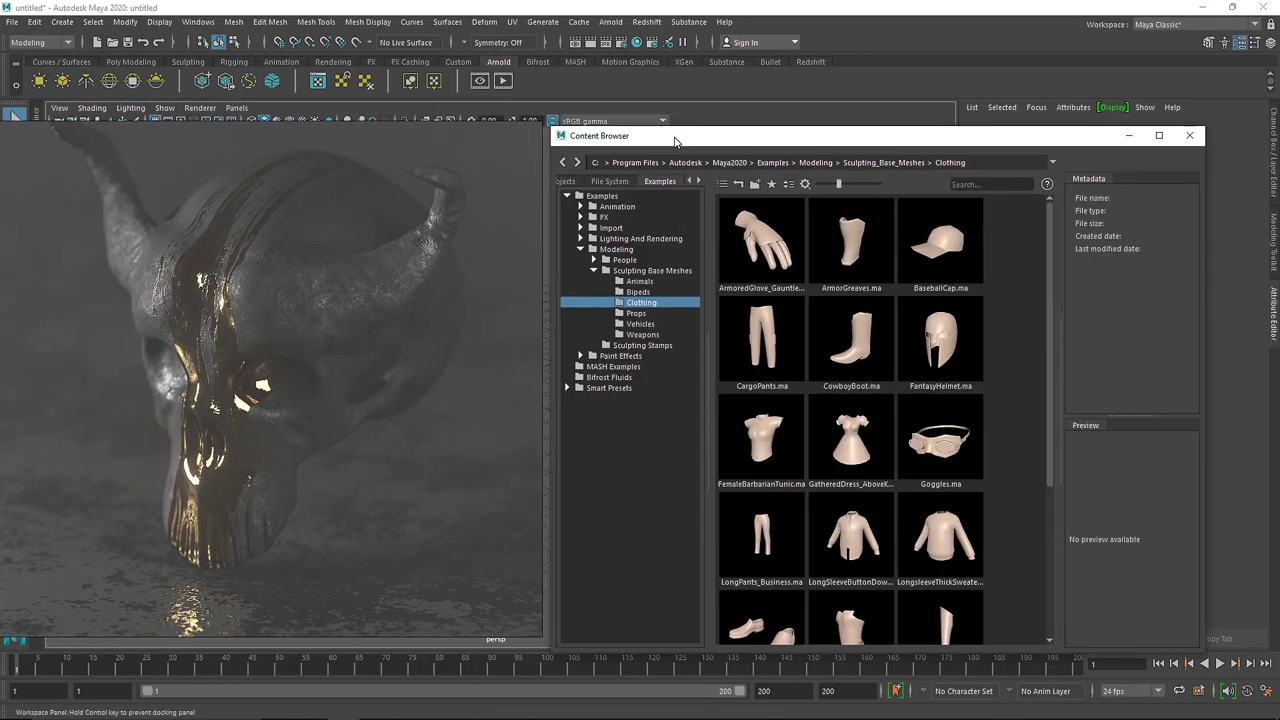
pyautogui.doubleClick(616, 249)
pyautogui.doubleClick(616, 249)
pyautogui.click(640, 303)
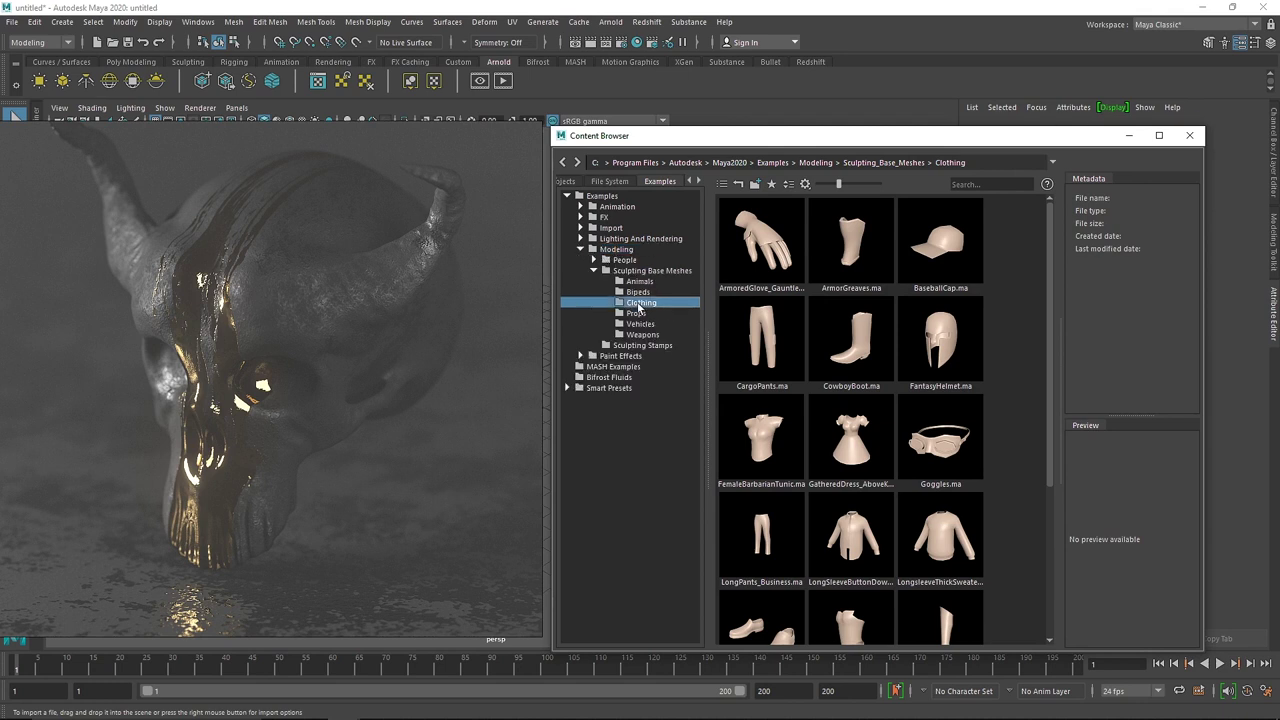
pyautogui.click(934, 352)
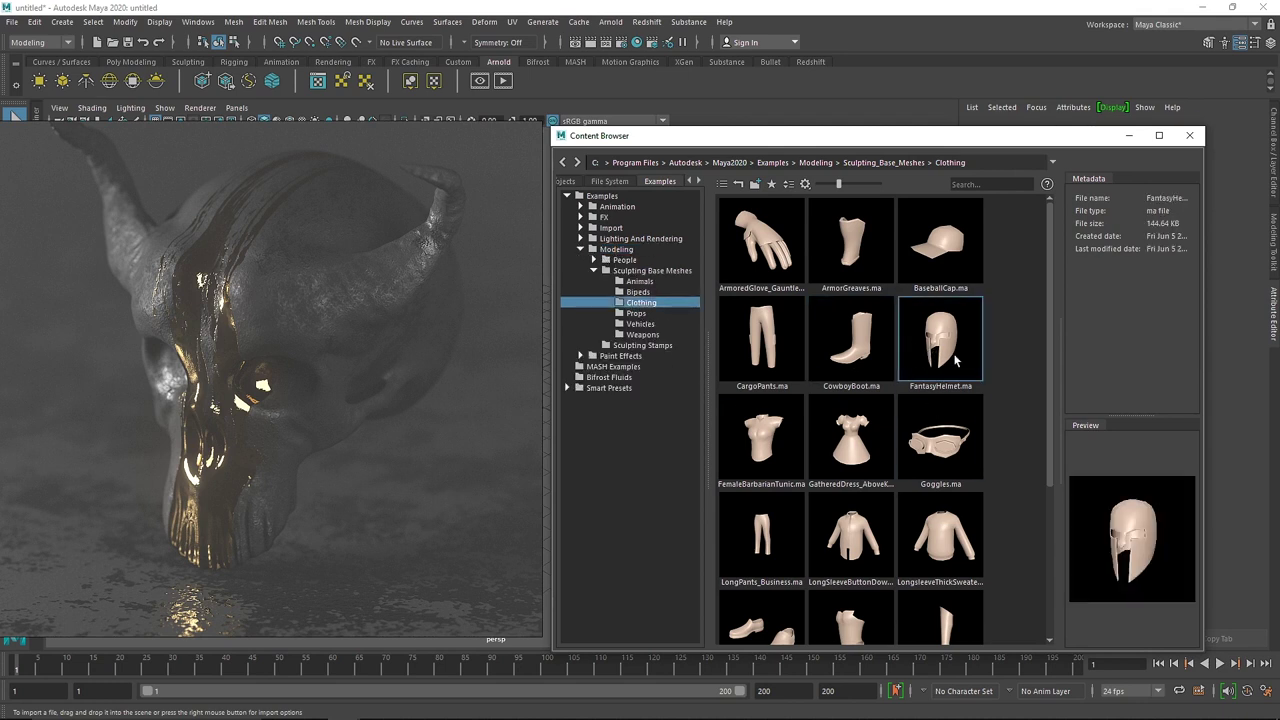
pyautogui.moveTo(951, 335)
pyautogui.mouseDown()
pyautogui.moveTo(408, 325)
pyautogui.moveTo(948, 357)
pyautogui.moveTo(948, 345)
pyautogui.mouseUp()
pyautogui.click(1188, 138)
# Step: Switch to the Painted Skull folder and examine the Grunge Map image and the browser's grunge map image results
pyautogui.keyDown('alt'); pyautogui.moveTo(454, 307); pyautogui.dragTo(551, 374); pyautogui.keyUp('alt')
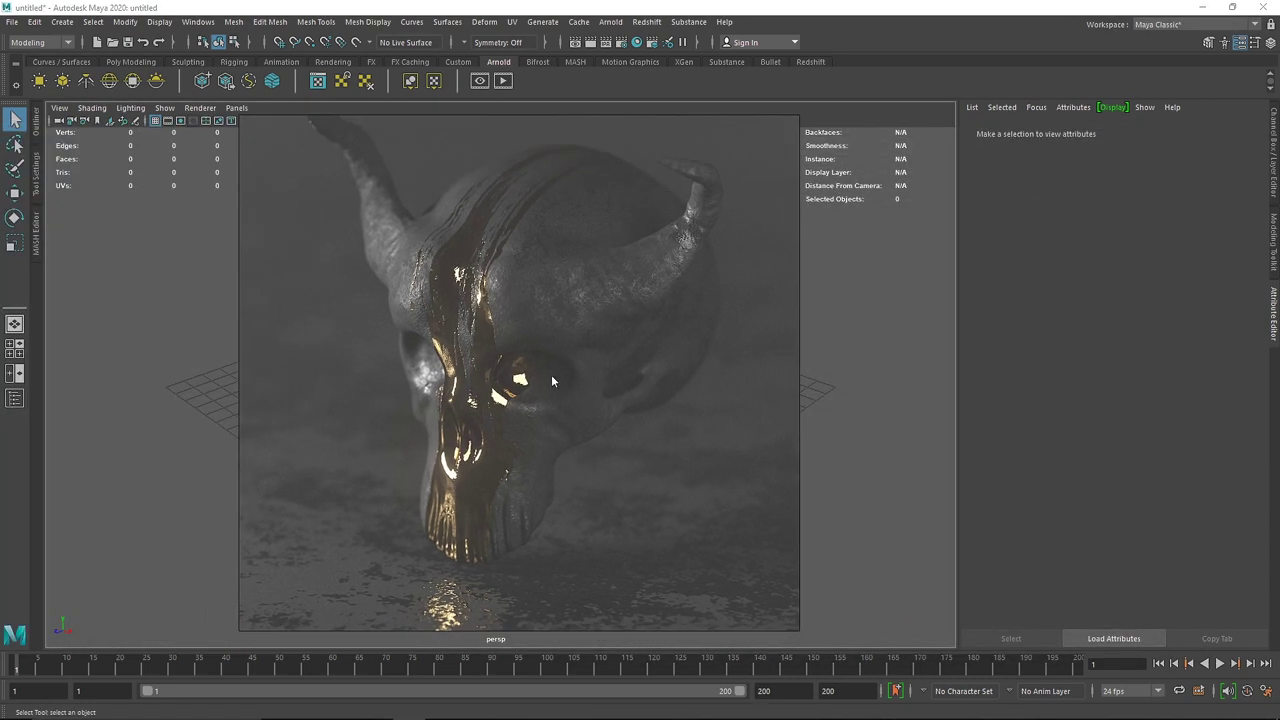
pyautogui.hotkey('alt', 'Tab')
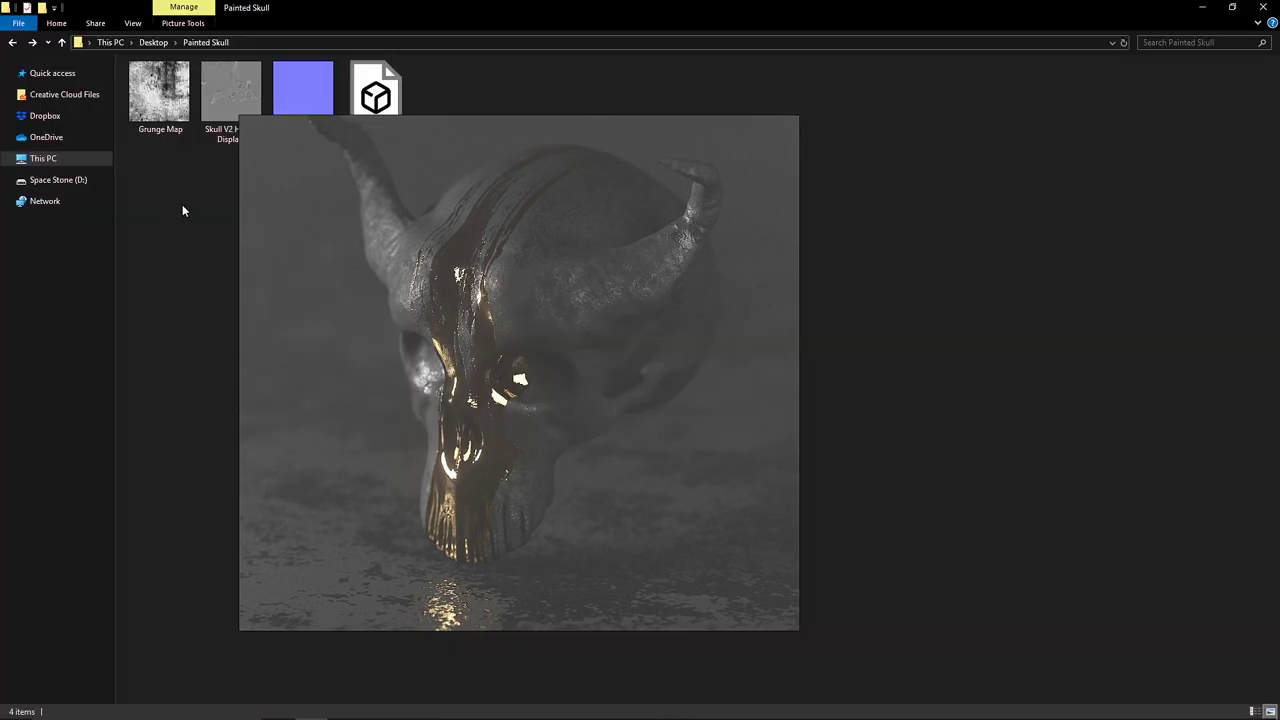
pyautogui.doubleClick(160, 92)
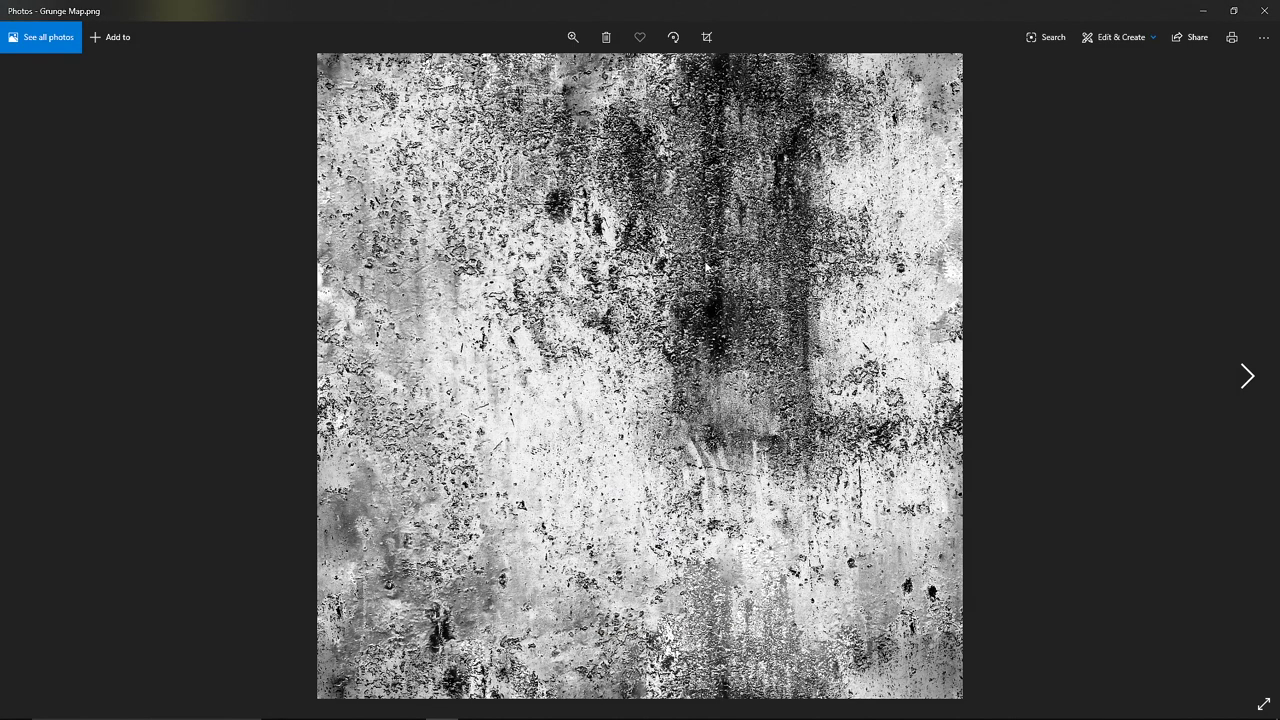
pyautogui.hotkey('alt', 'Tab')
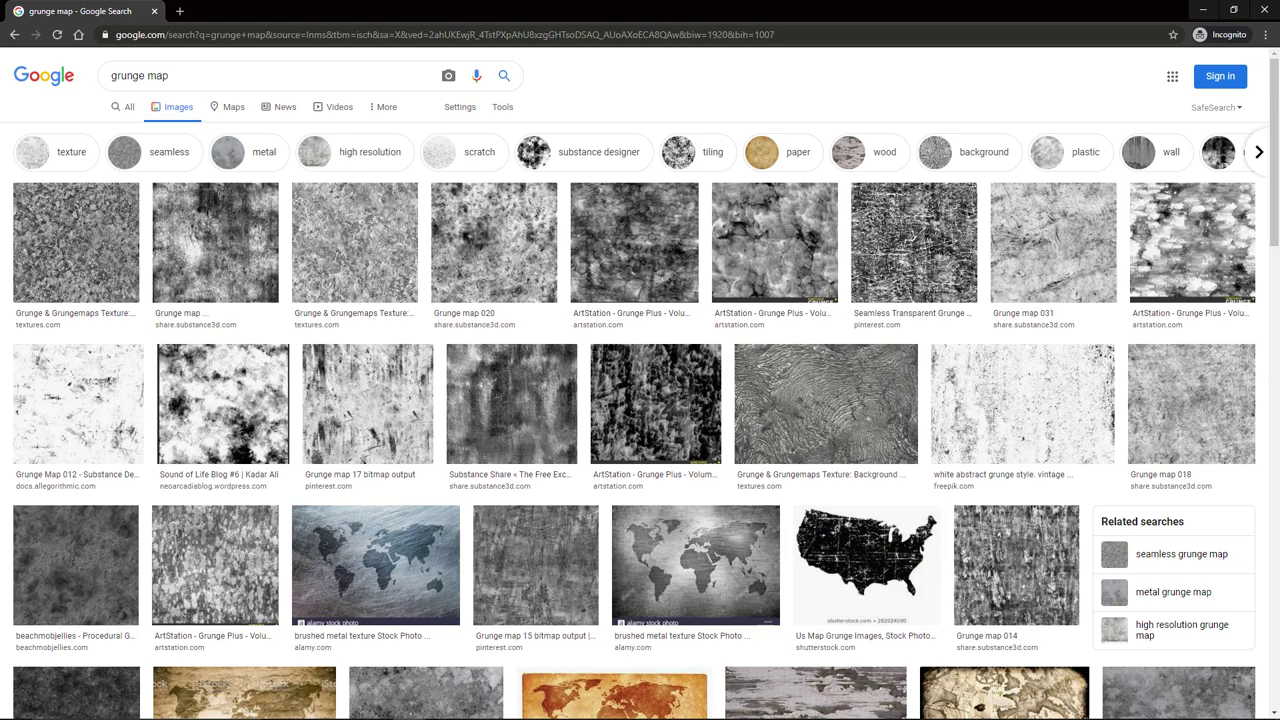
pyautogui.hotkey('alt', 'Tab')
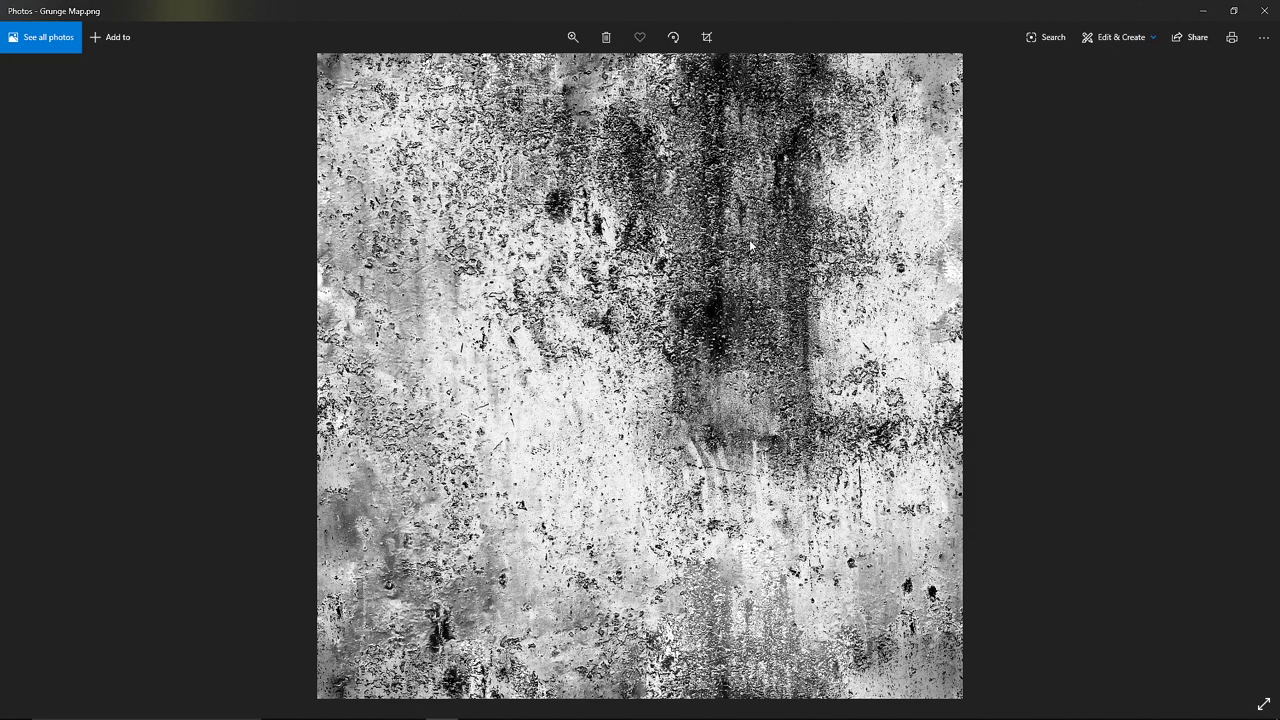
pyautogui.click(1262, 12)
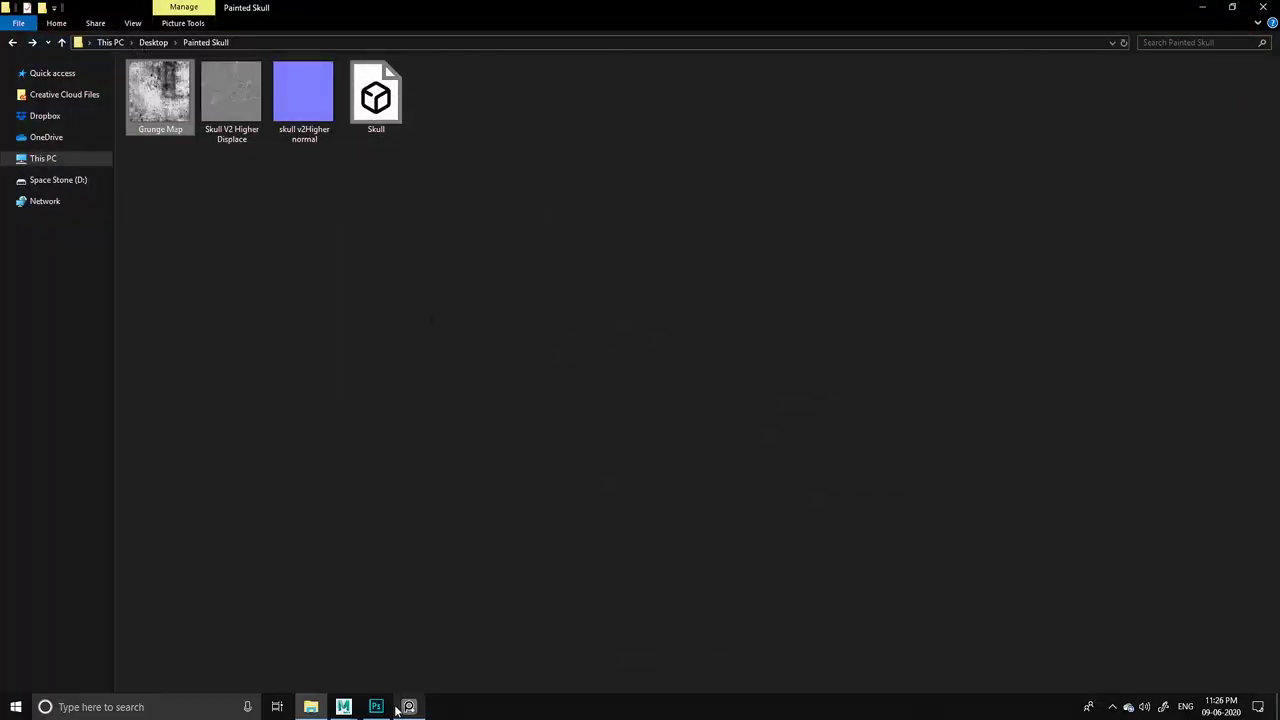
# Step: Import the Skull model from the Painted Skull folder into the Maya scene and frame it
pyautogui.moveTo(376, 95); pyautogui.dragTo(574, 414)
pyautogui.hotkey('alt', 'Tab')
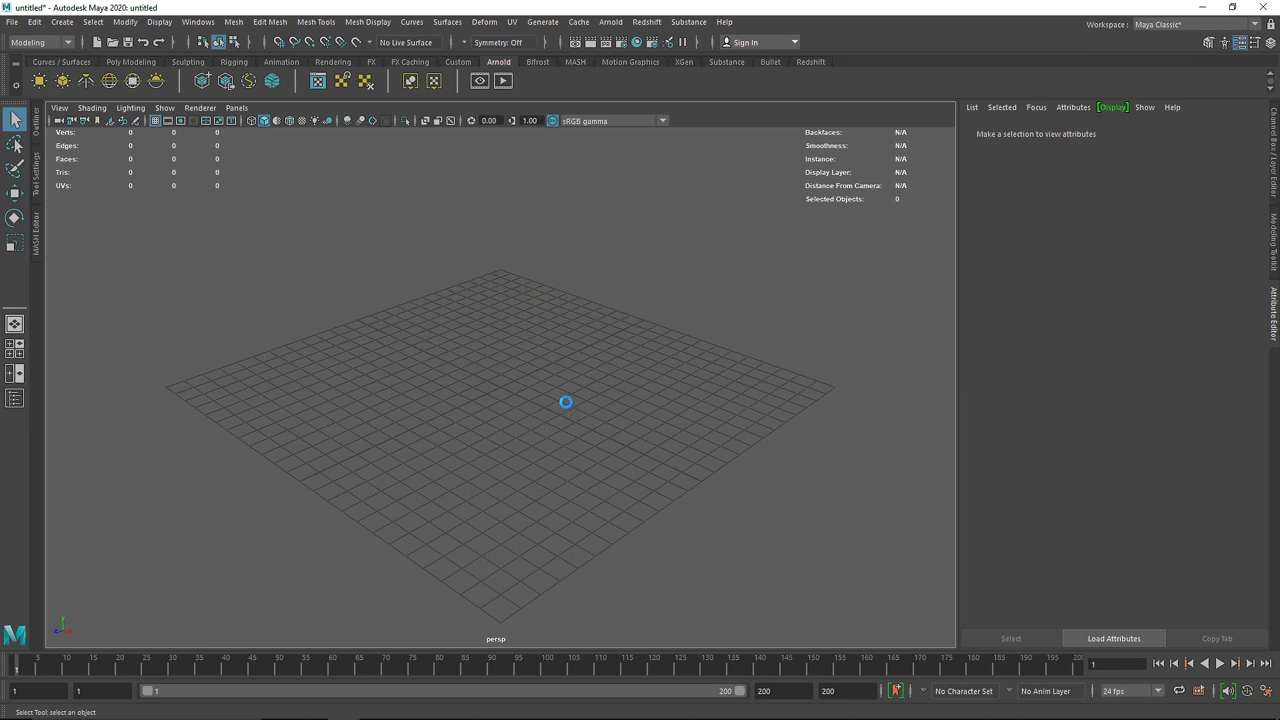
pyautogui.press('a')
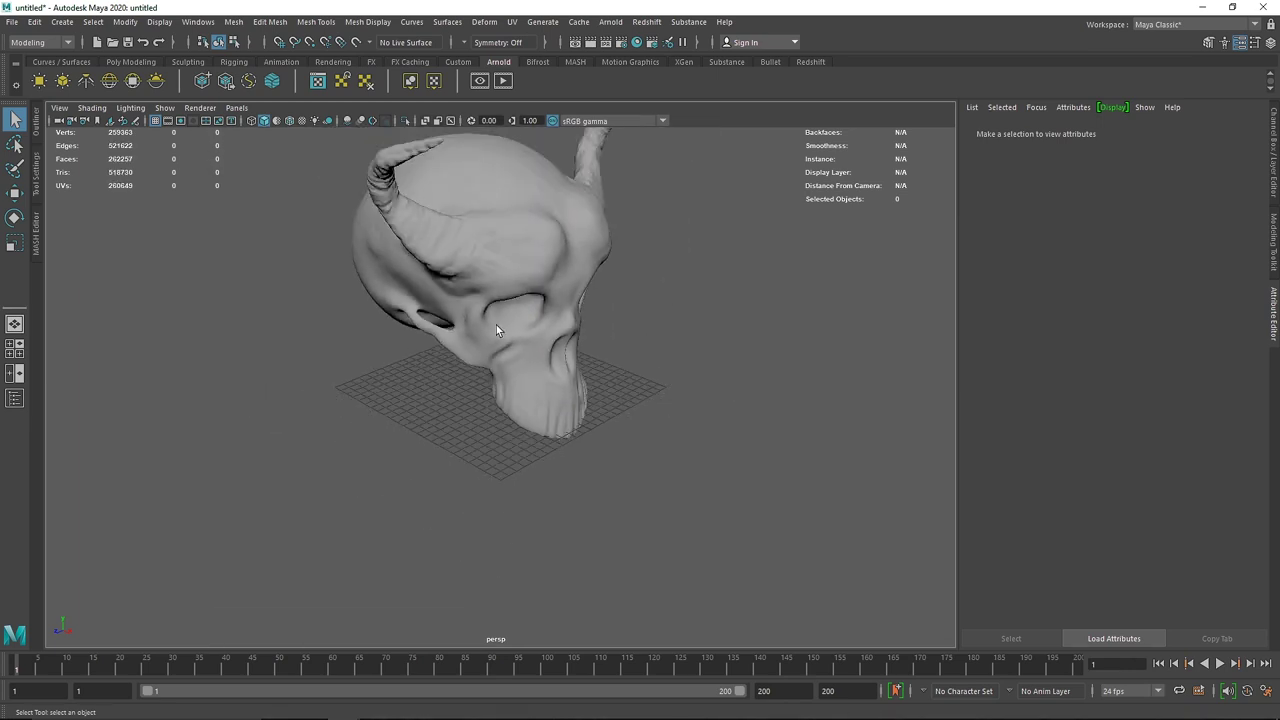
# Step: Rotate the imported skull around the vertical axis and set its Rotate Y to -90
pyautogui.keyDown('alt'); pyautogui.moveTo(497, 329); pyautogui.dragTo(547, 363); pyautogui.keyUp('alt')
pyautogui.click(547, 363)
pyautogui.press('e')
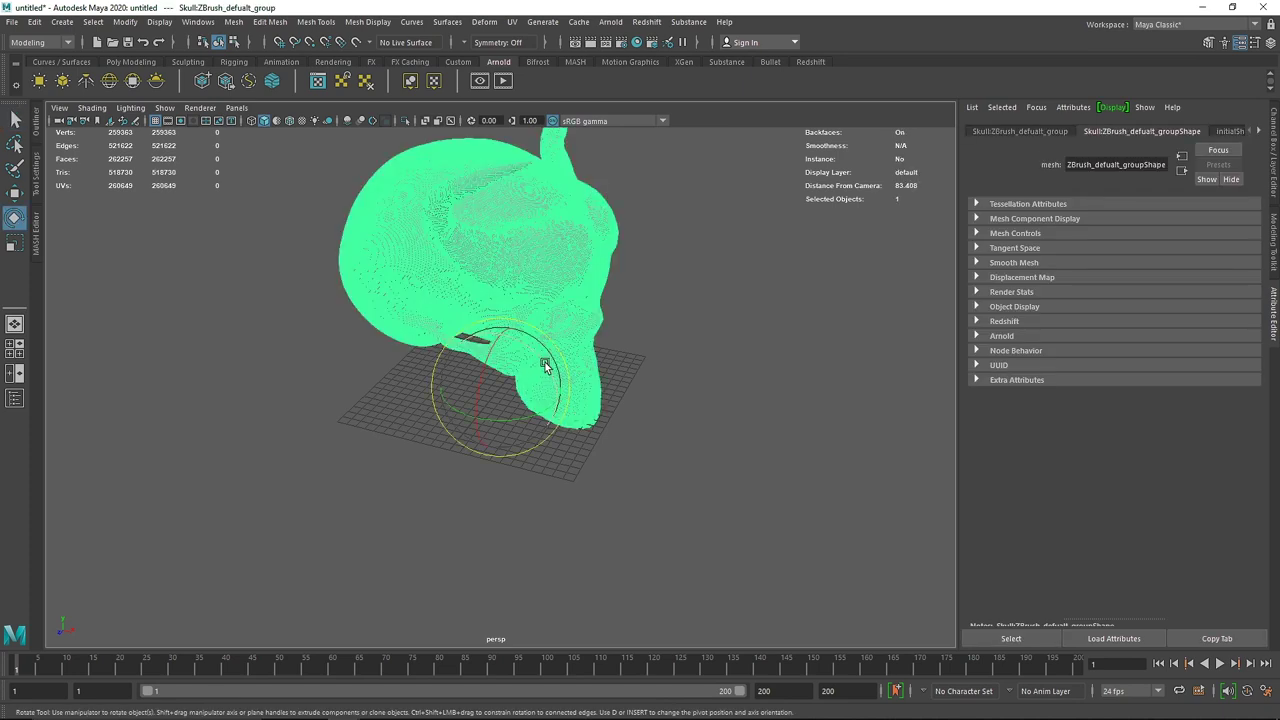
pyautogui.moveTo(521, 413); pyautogui.dragTo(436, 404)
pyautogui.click(1273, 166)
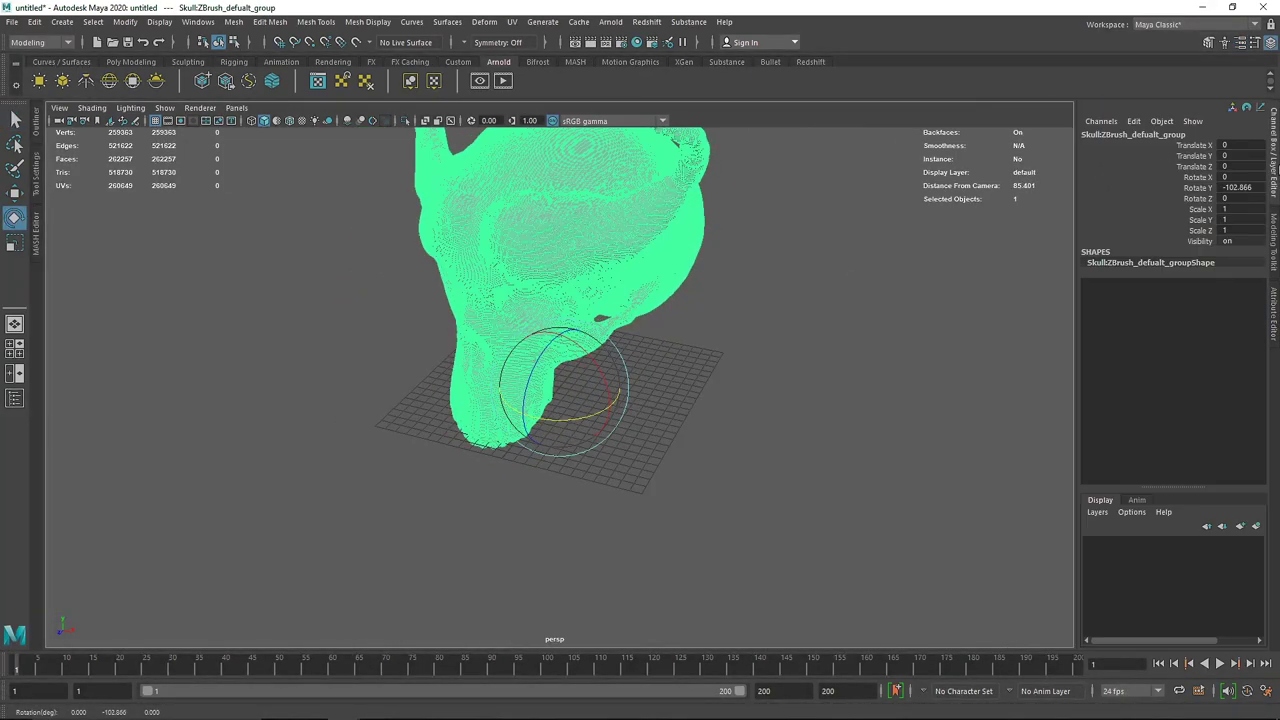
pyautogui.doubleClick(1238, 187)
pyautogui.write('-90')
pyautogui.press('Return')
pyautogui.click(668, 358)
# Step: Scale the skull down uniformly to about 0.319
pyautogui.keyDown('alt'); pyautogui.moveTo(610, 365); pyautogui.dragTo(545, 340); pyautogui.keyUp('alt')
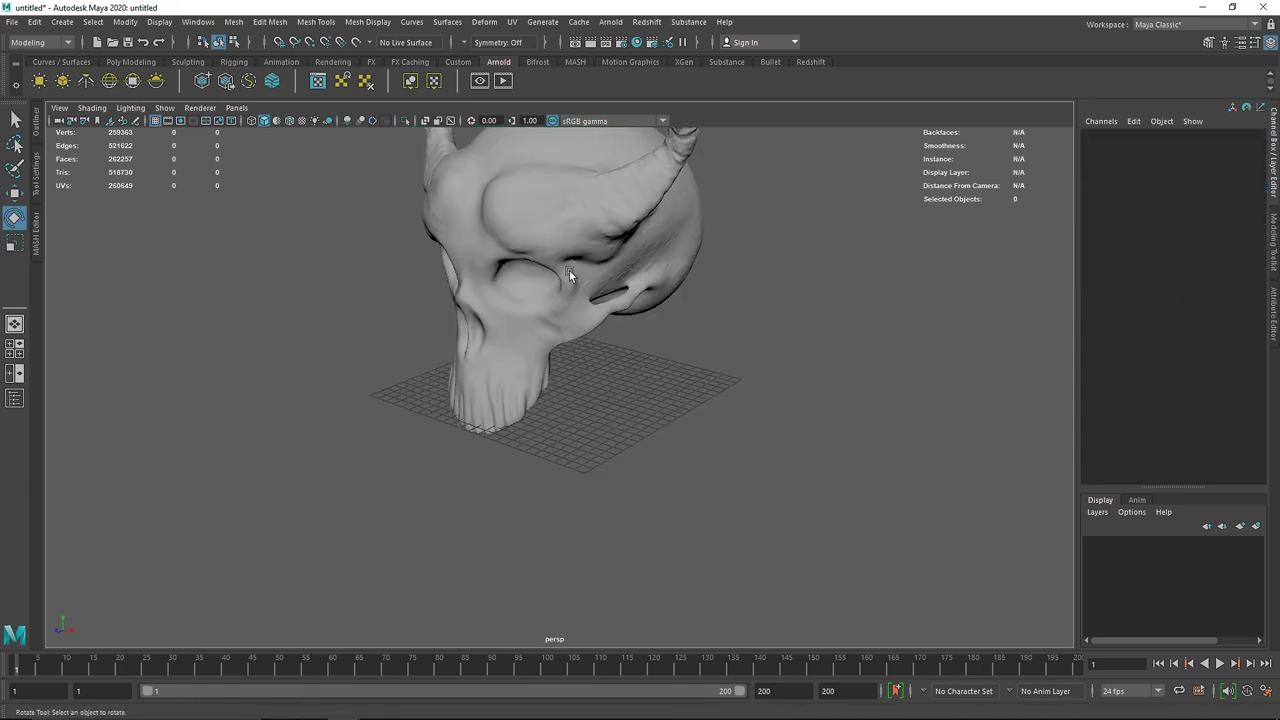
pyautogui.click(569, 271)
pyautogui.press('r')
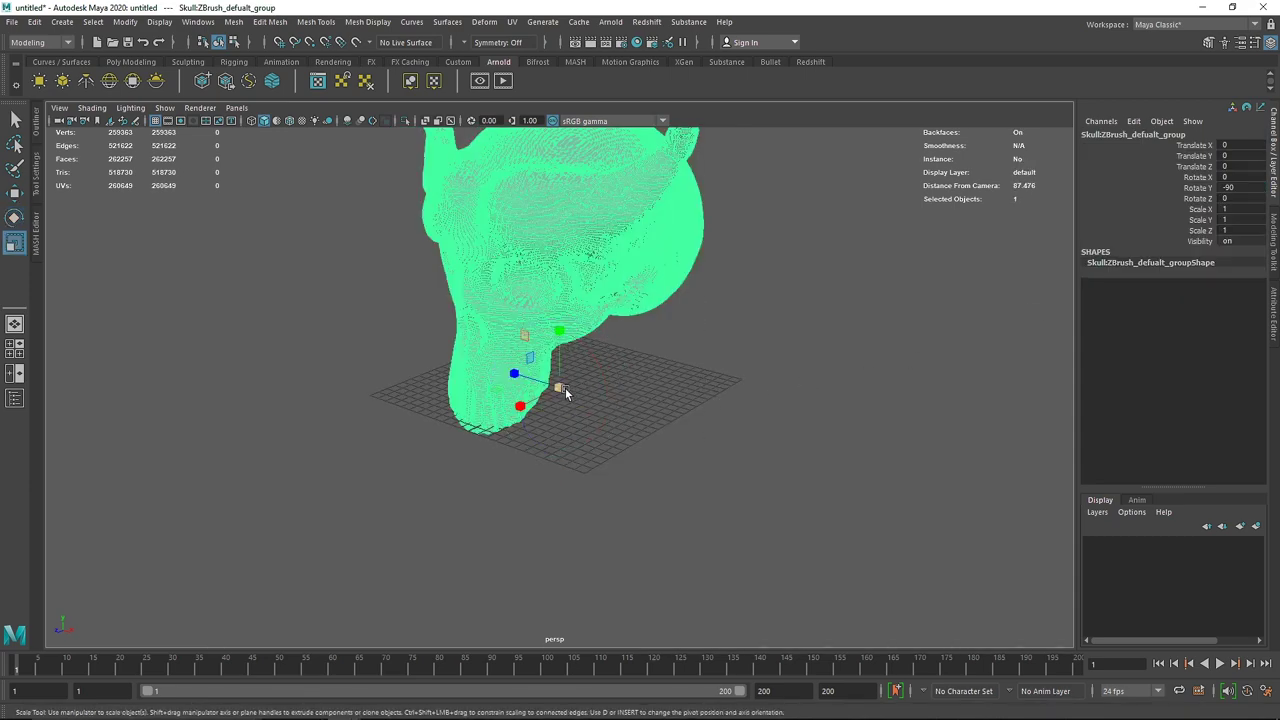
pyautogui.moveTo(562, 388); pyautogui.dragTo(307, 418)
pyautogui.keyDown('alt'); pyautogui.moveTo(307, 418); pyautogui.dragTo(512, 410, button='right'); pyautogui.keyUp('alt')
pyautogui.keyDown('alt'); pyautogui.moveTo(512, 410); pyautogui.dragTo(754, 420); pyautogui.keyUp('alt')
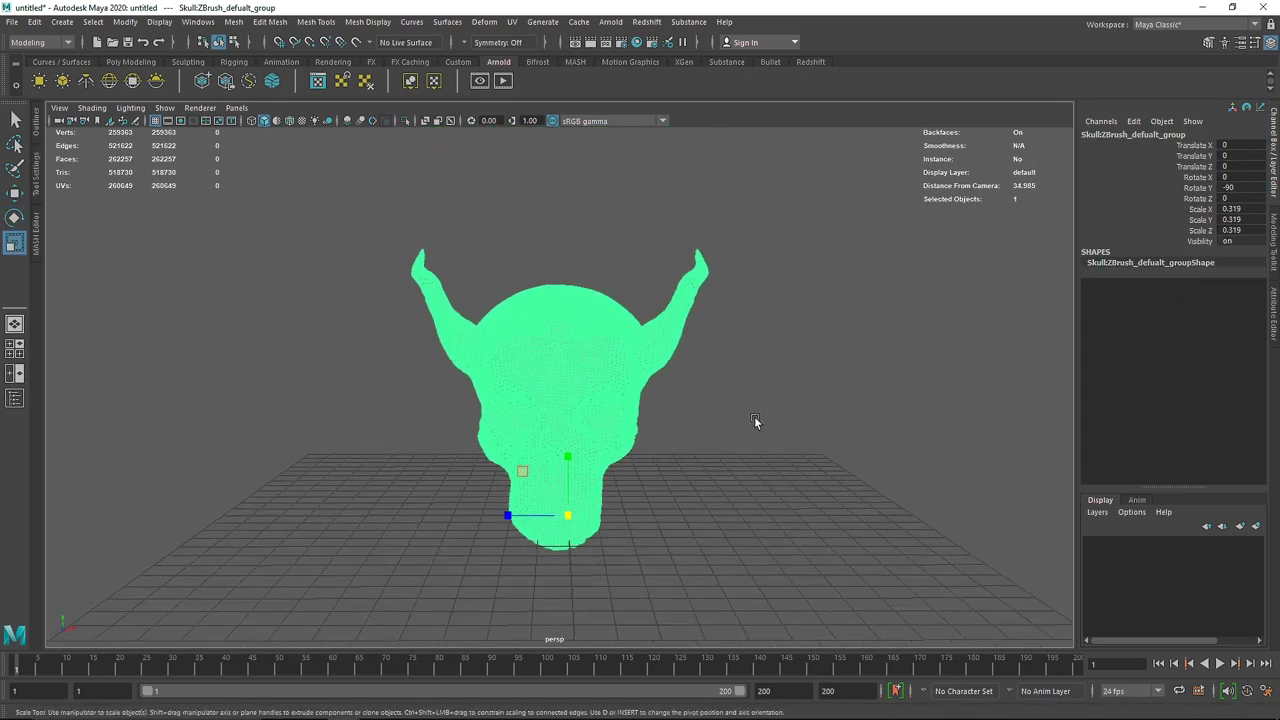
pyautogui.click(754, 420)
# Step: Move the skull up to about 0.86 on Translate Y and sideways to about 0.44 on Translate X
pyautogui.click(582, 426)
pyautogui.press('w')
pyautogui.moveTo(569, 450); pyautogui.dragTo(570, 422)
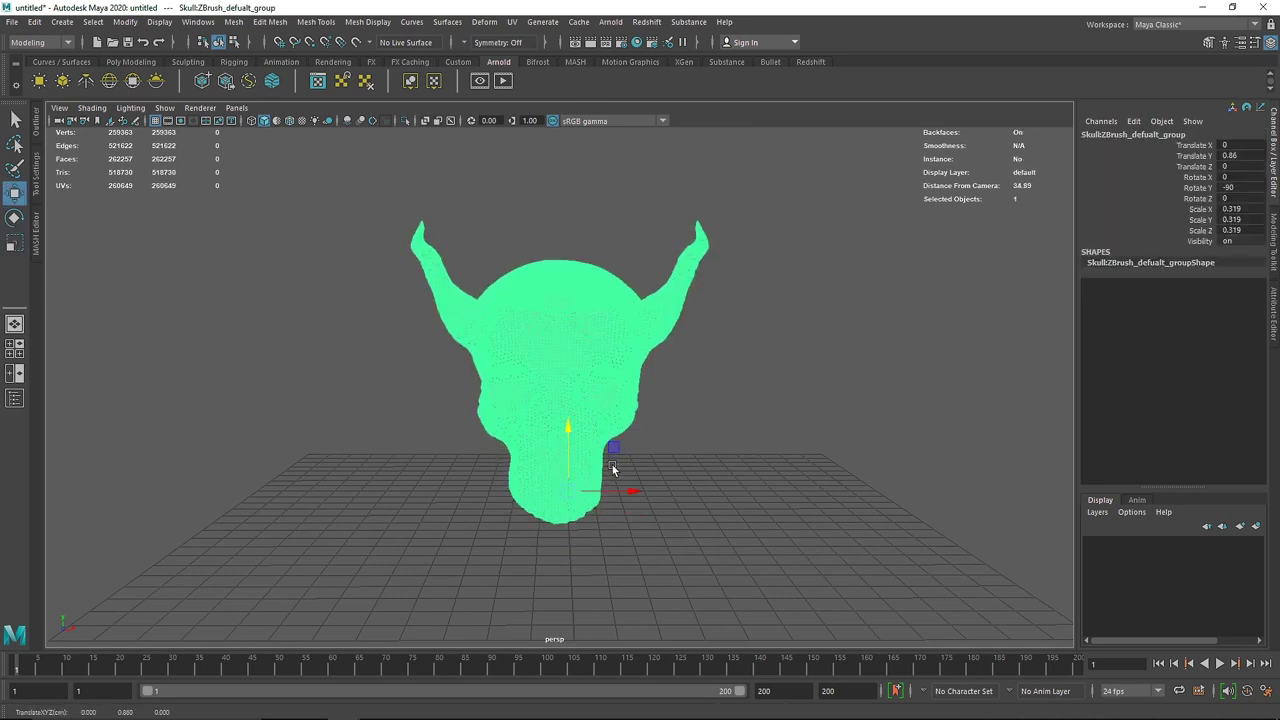
pyautogui.moveTo(618, 490); pyautogui.dragTo(631, 490)
pyautogui.click(726, 427)
pyautogui.keyDown('alt'); pyautogui.moveTo(726, 427); pyautogui.dragTo(660, 436); pyautogui.keyUp('alt')
# Step: Center the skull's pivot on its geometry
pyautogui.click(616, 414)
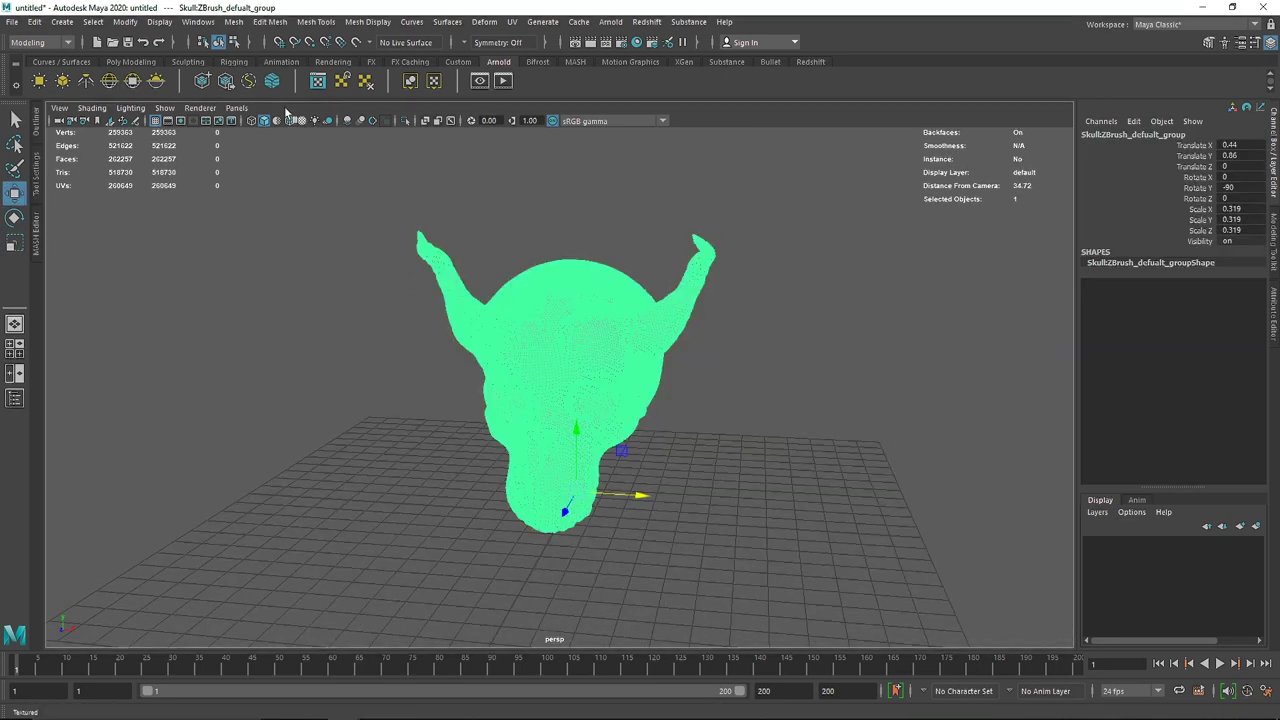
pyautogui.click(140, 62)
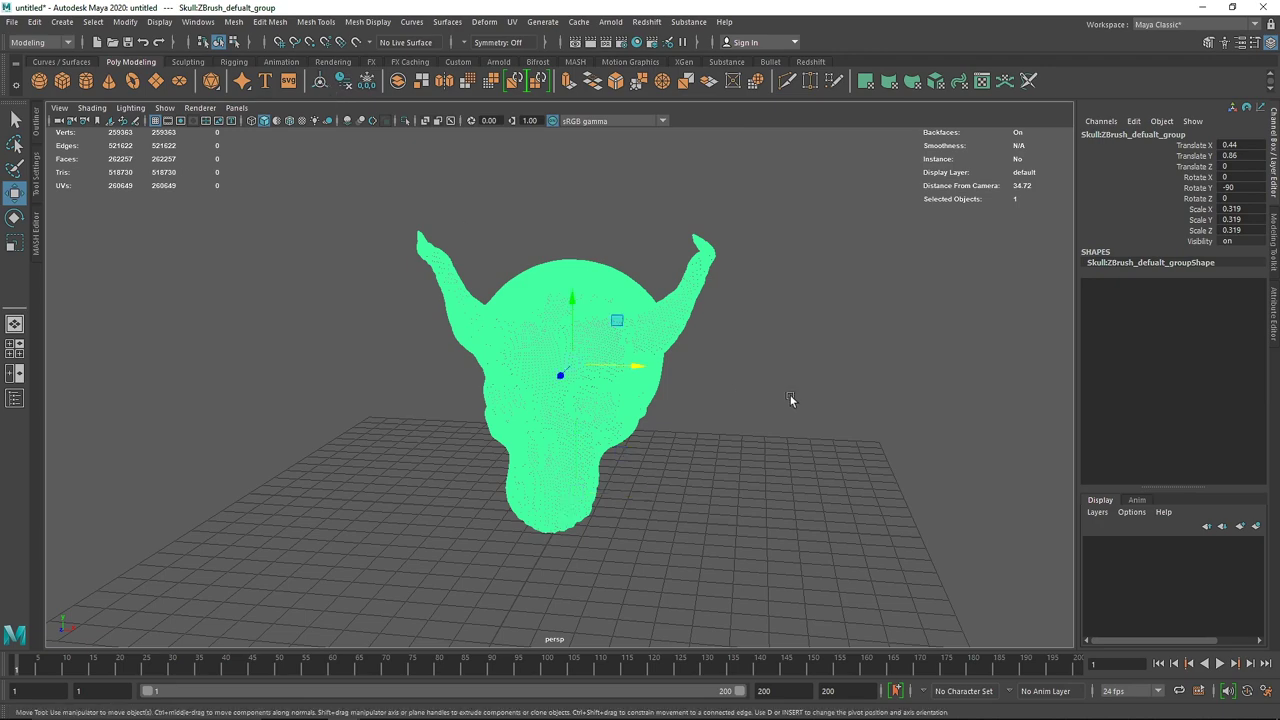
pyautogui.click(661, 428)
# Step: Create a polygon plane under the skull and scale it uniformly to about 63
pyautogui.keyDown('alt'); pyautogui.moveTo(661, 428); pyautogui.dragTo(893, 487); pyautogui.keyUp('alt')
pyautogui.click(155, 81)
pyautogui.click(472, 466)
pyautogui.scroll(-2, 472, 466)
pyautogui.press('r')
pyautogui.moveTo(559, 441); pyautogui.dragTo(782, 451)
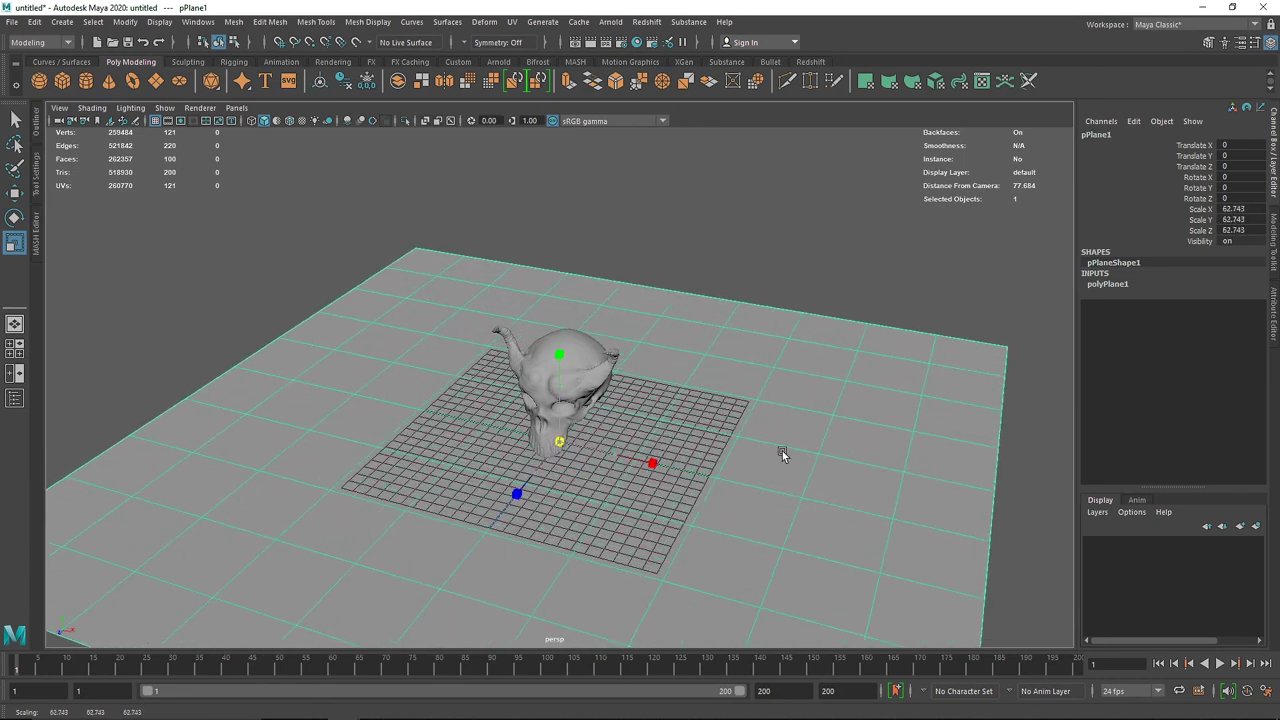
# Step: Set the plane's width and height subdivisions to 1
pyautogui.click(1120, 283)
pyautogui.click(1232, 326)
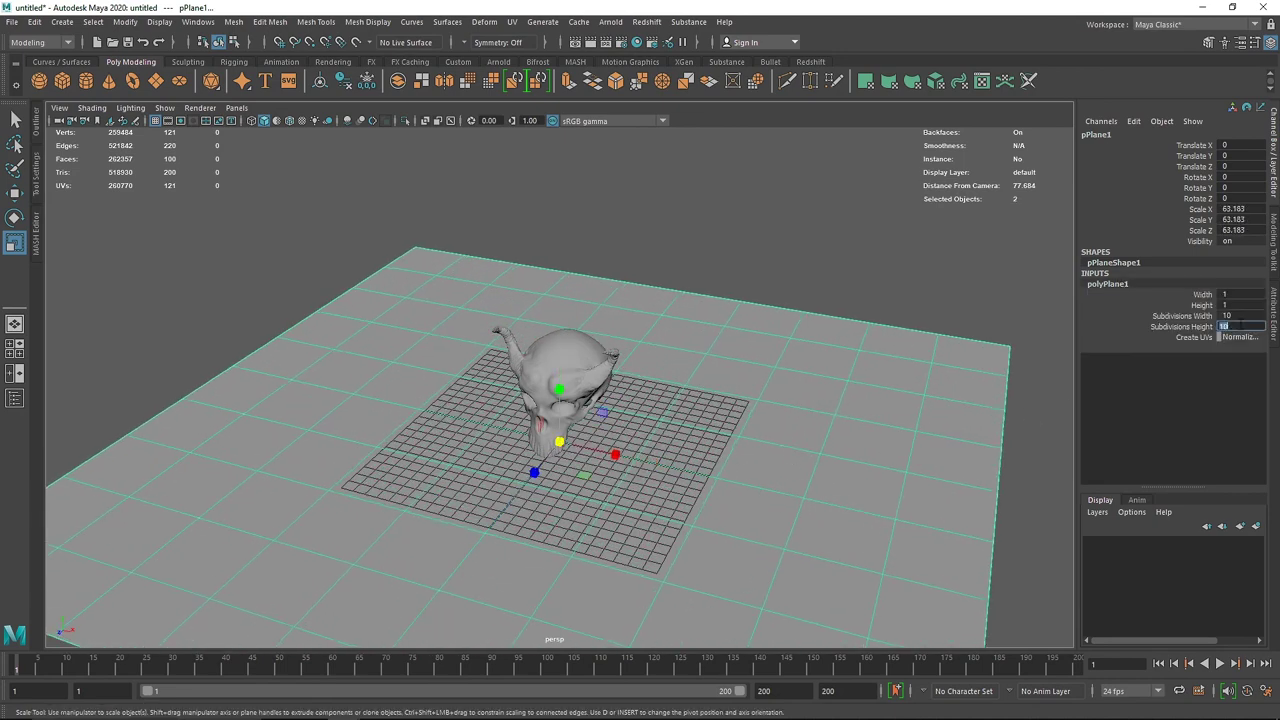
pyautogui.write('1')
pyautogui.click(1236, 315)
pyautogui.write('1')
pyautogui.click(906, 262)
# Step: Enlarge the plane uniformly to a scale of about 79.1 and hide the viewport grid
pyautogui.click(736, 366)
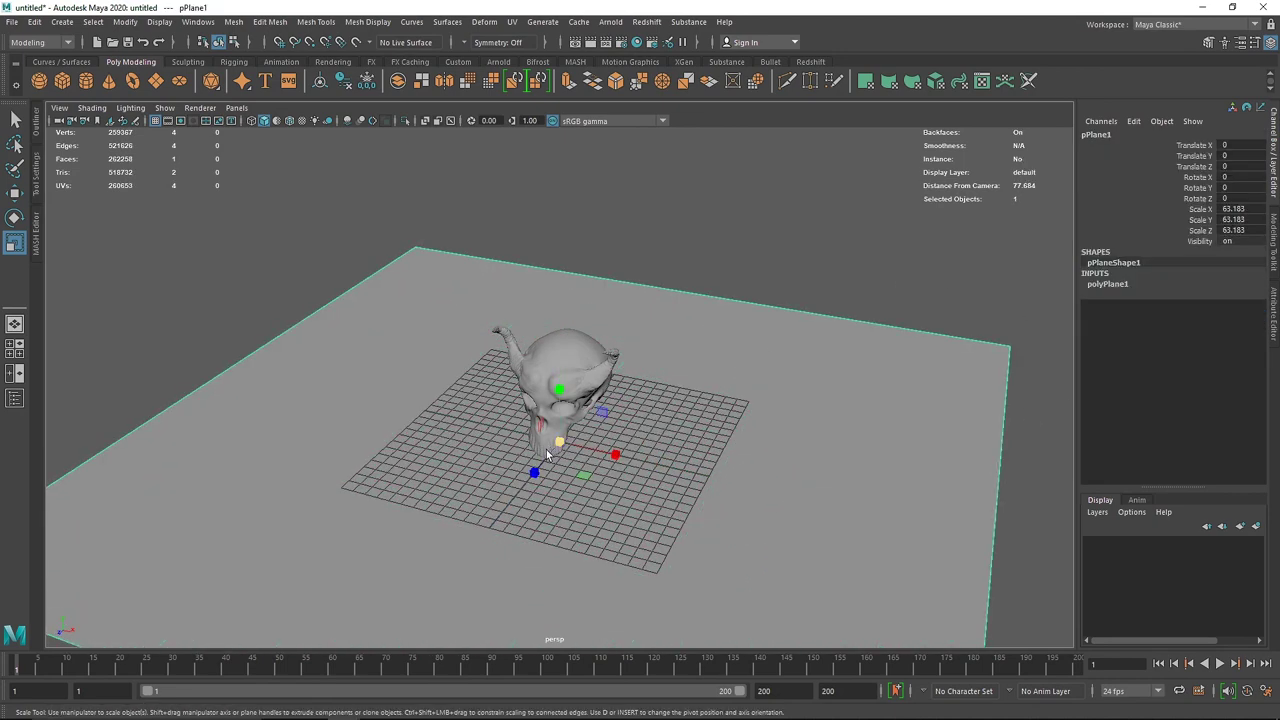
pyautogui.moveTo(559, 441)
pyautogui.mouseDown()
pyautogui.moveTo(709, 439)
pyautogui.moveTo(614, 397)
pyautogui.moveTo(558, 416)
pyautogui.mouseUp()
pyautogui.click(699, 206)
pyautogui.scroll(3, 555, 331)
pyautogui.click(155, 120)
pyautogui.scroll(3, 590, 413)
pyautogui.scroll(3, 567, 406)
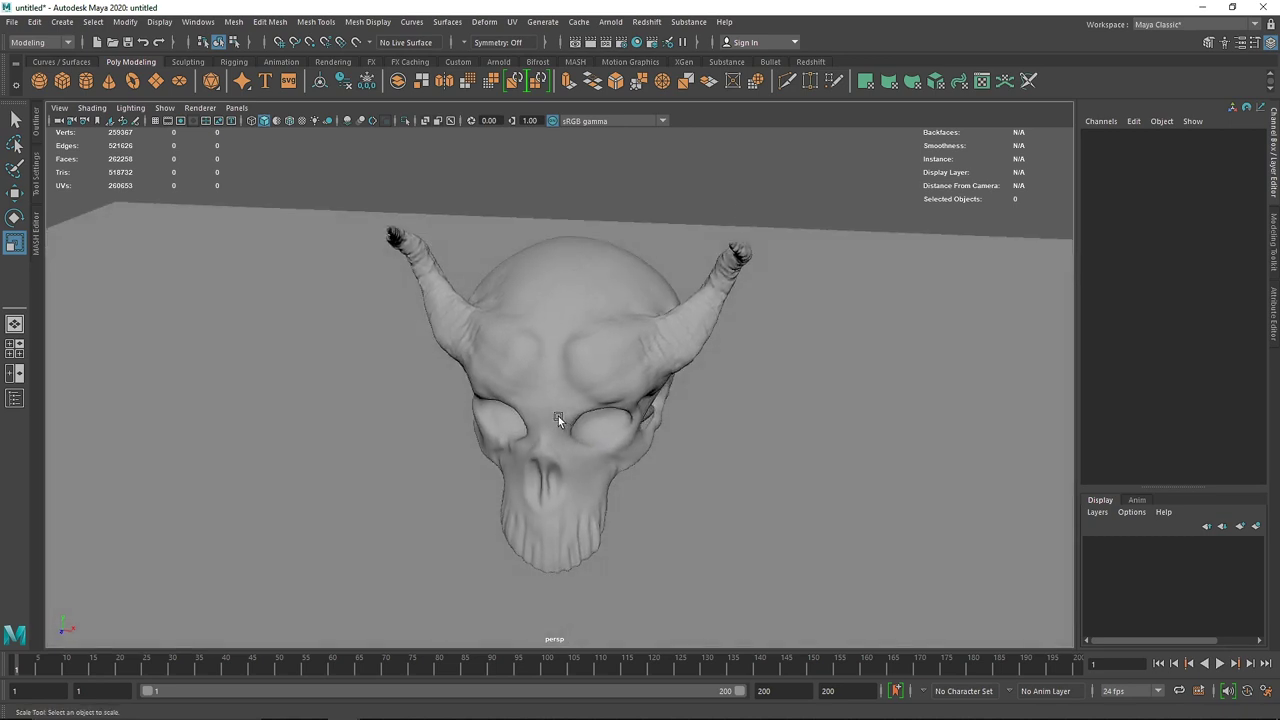
# Step: Rename the plane as Ground in the Outliner
pyautogui.click(40, 120)
pyautogui.doubleClick(104, 216)
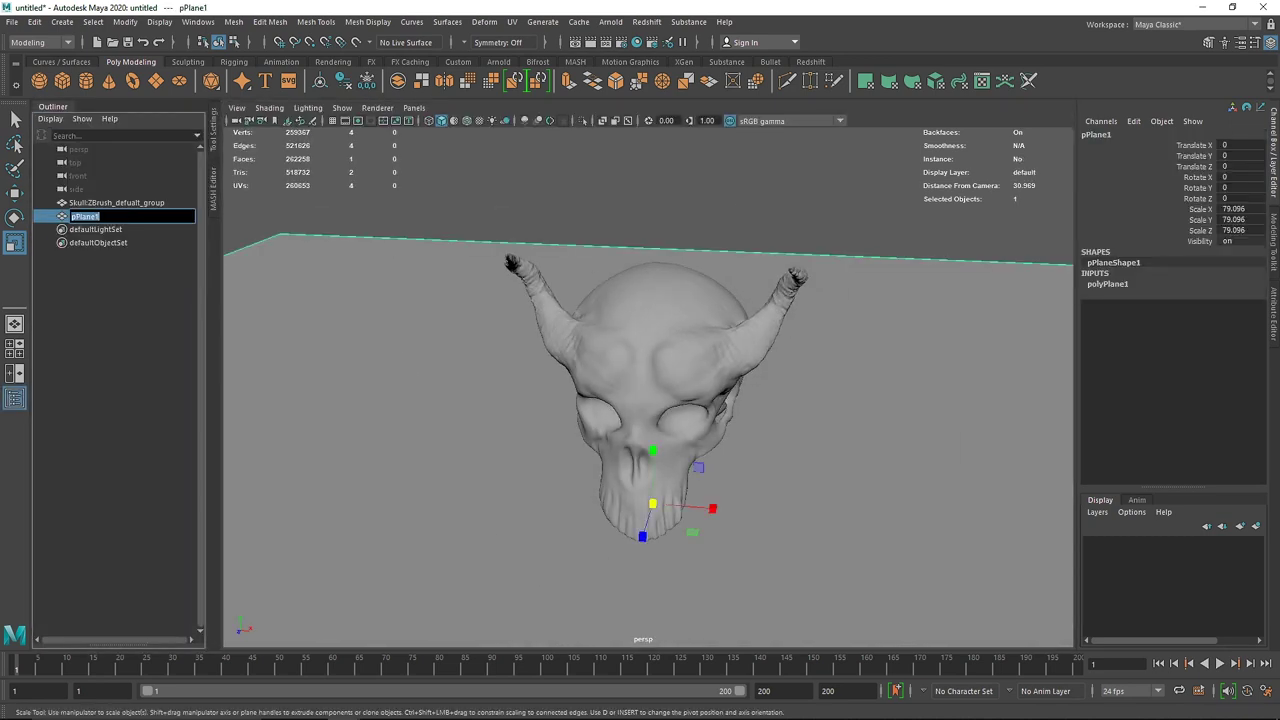
pyautogui.write('Ground')
pyautogui.press('Return')
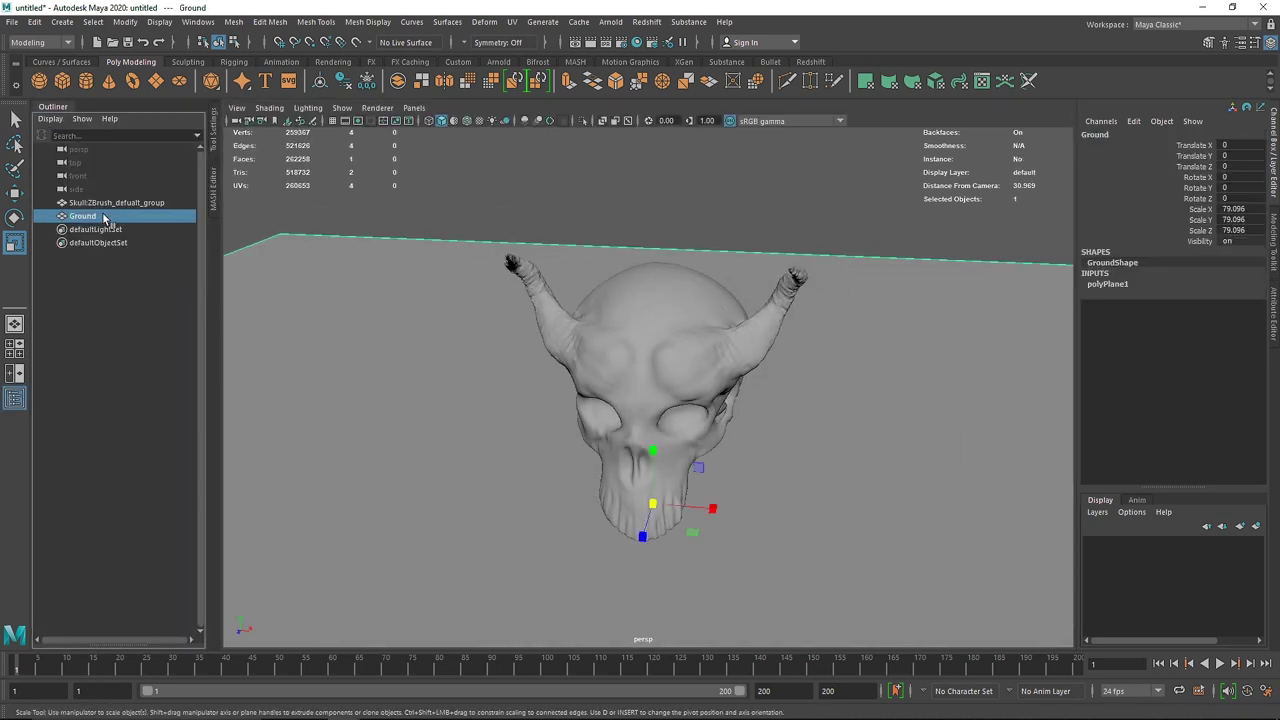
# Step: Rename the imported skull mesh as Skull, then close the Outliner and deselect the mesh
pyautogui.doubleClick(110, 202)
pyautogui.write('skul')
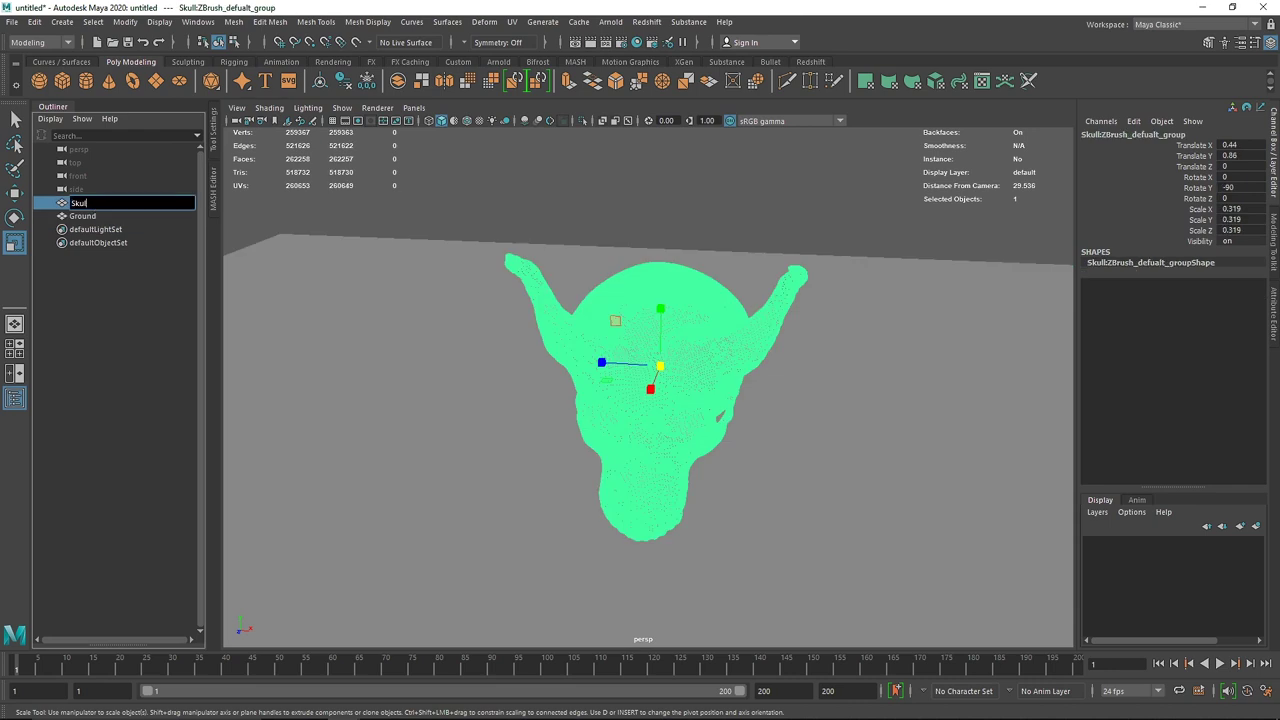
pyautogui.write('l')
pyautogui.press('Return')
pyautogui.click(53, 106)
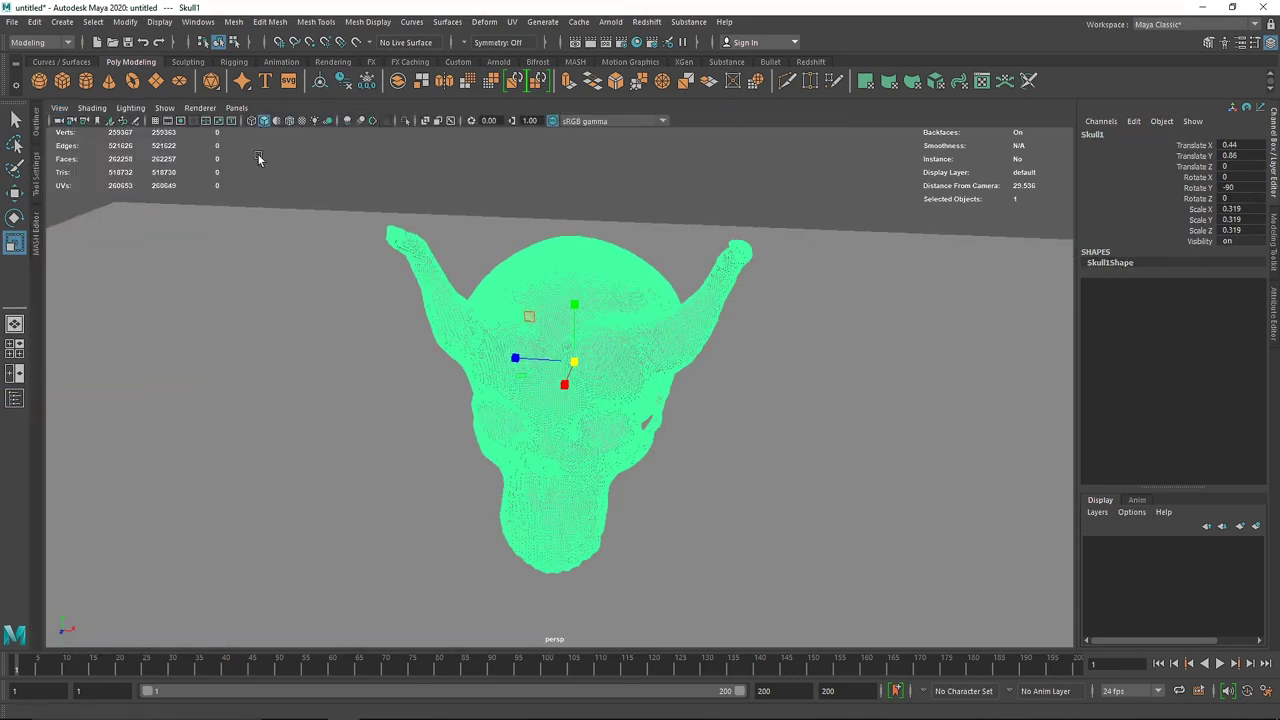
pyautogui.click(258, 160)
pyautogui.keyDown('alt'); pyautogui.moveTo(510, 313); pyautogui.dragTo(534, 359); pyautogui.keyUp('alt')
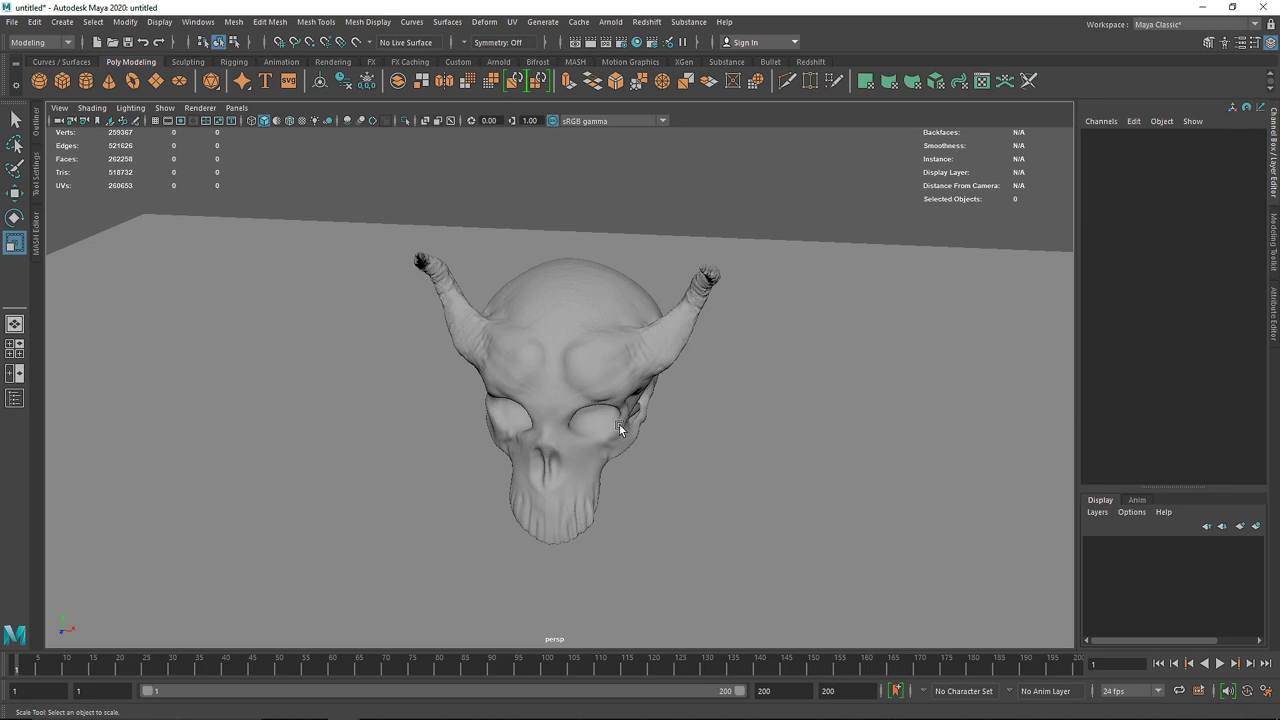
# Step: Switch to Photoshop and create a 2048 x 2048 pixel RGB document at 72 ppi with a white background
pyautogui.hotkey('alt', 'Tab')
pyautogui.press('Tab')
pyautogui.press('Tab')
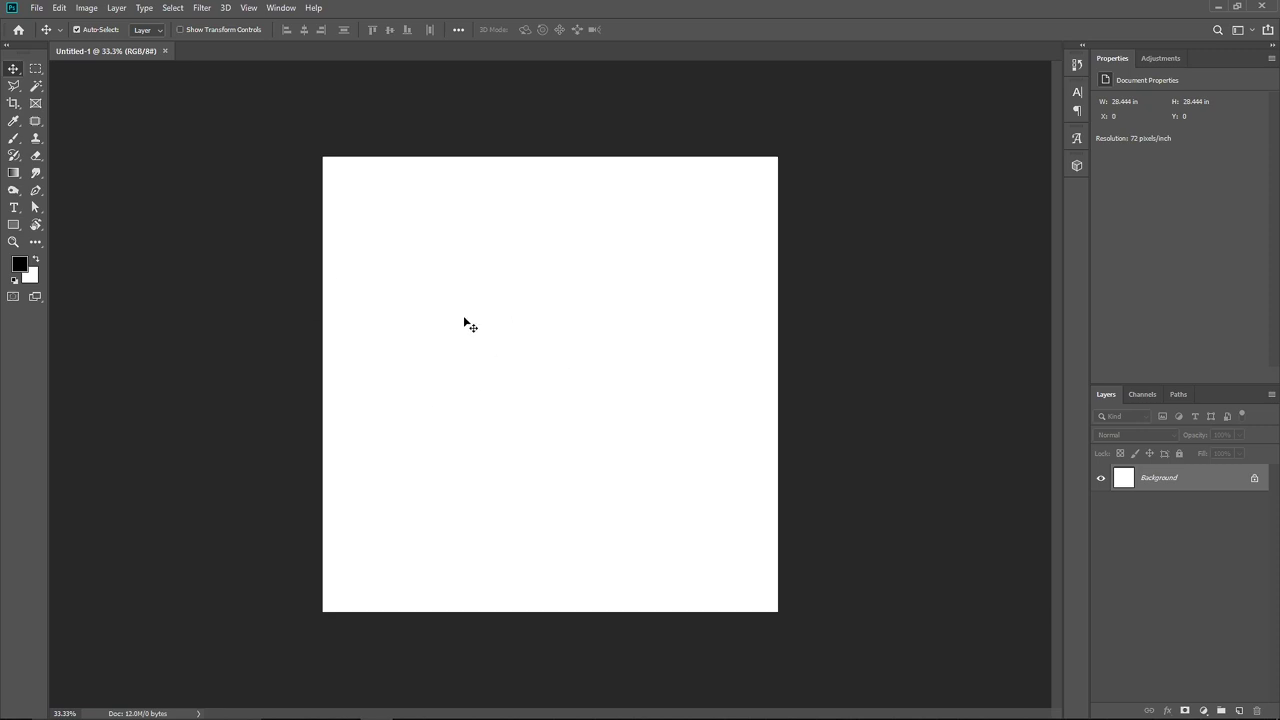
pyautogui.click(35, 8)
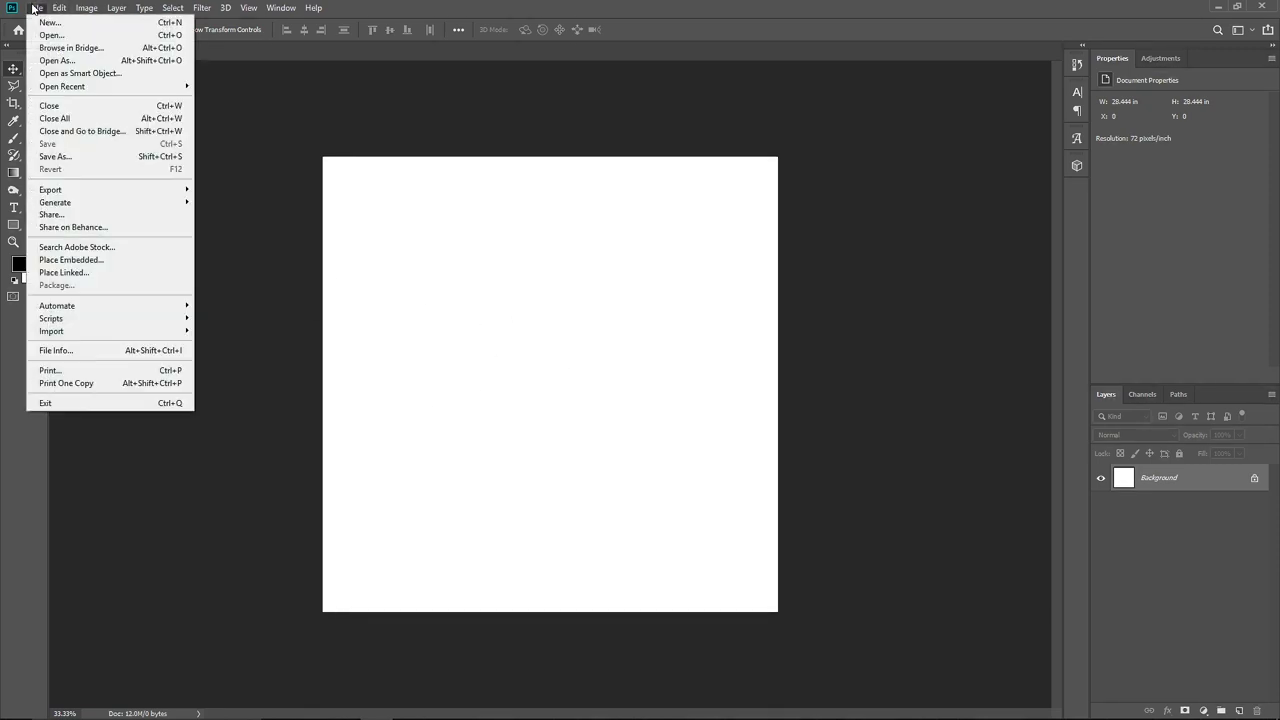
pyautogui.click(52, 22)
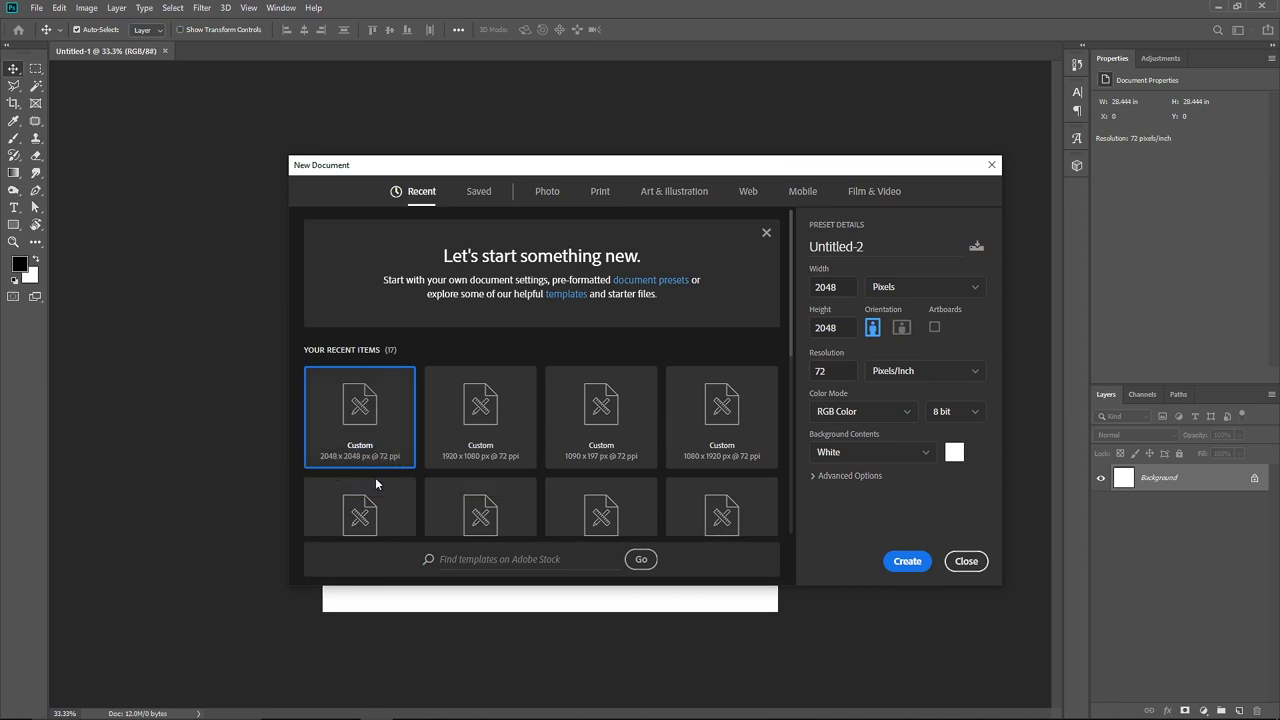
pyautogui.click(906, 561)
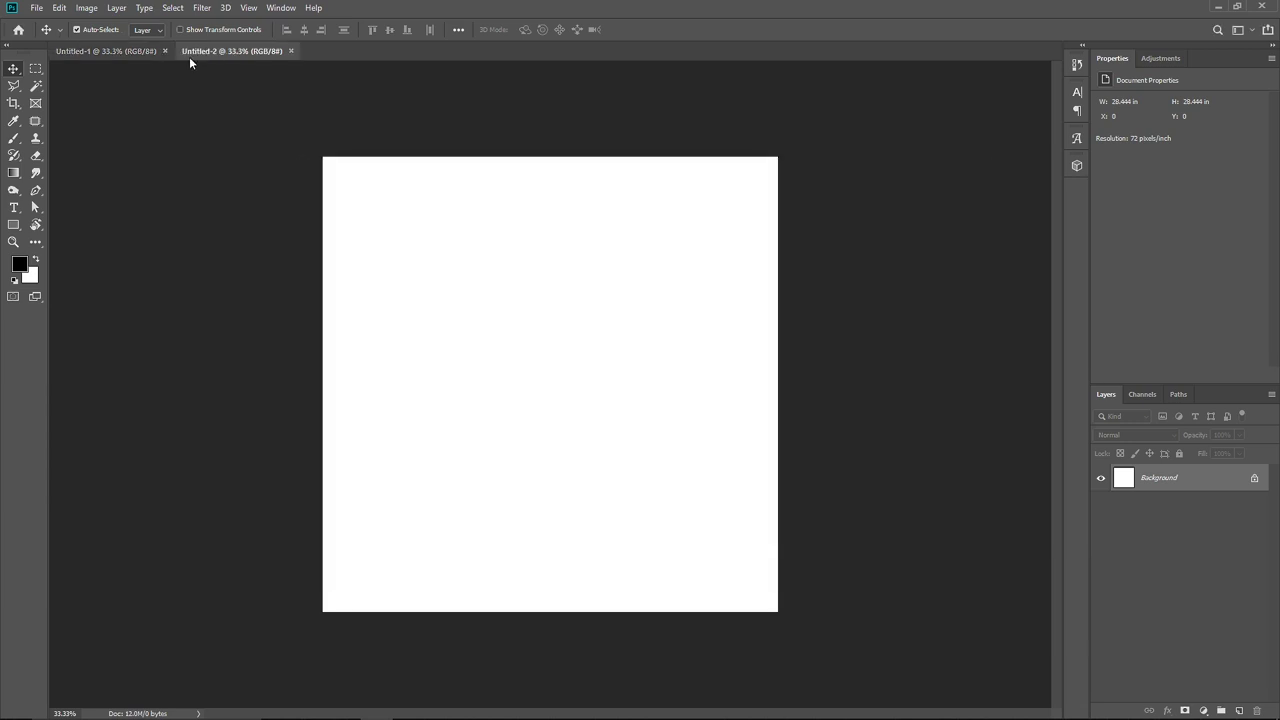
# Step: Close the Untitled-1 document and add a new empty layer to Untitled-2 for painting with the Brush tool
pyautogui.click(164, 50)
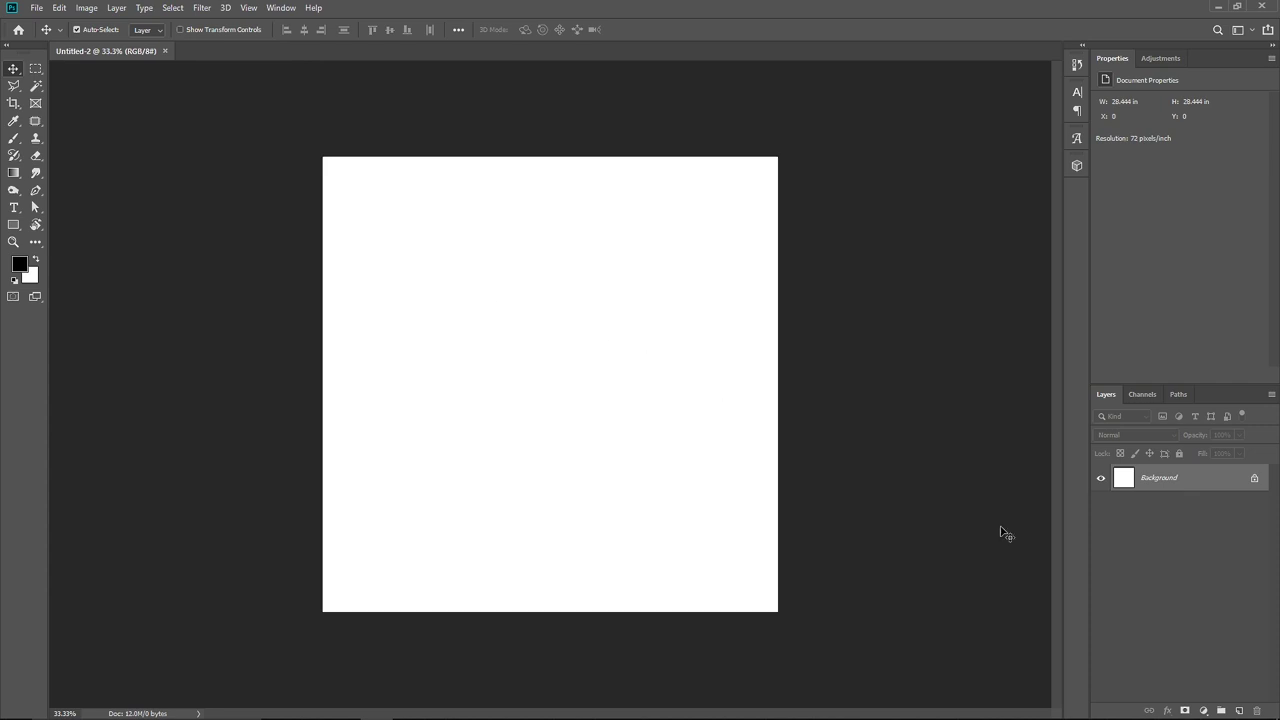
pyautogui.click(1239, 710)
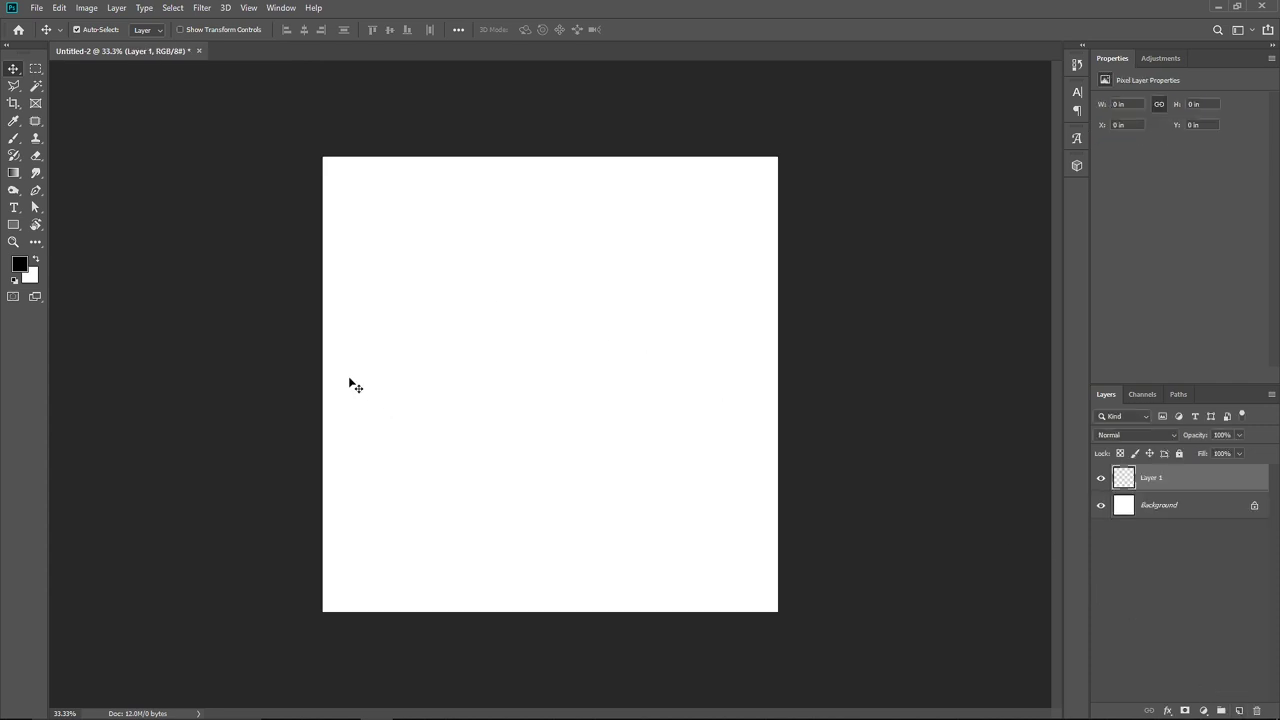
pyautogui.click(14, 139)
# Step: Browse the brush presets and try brush 1 from the Free Watercolor Washes Photoshop Brushes 5 set
pyautogui.rightClick(516, 263)
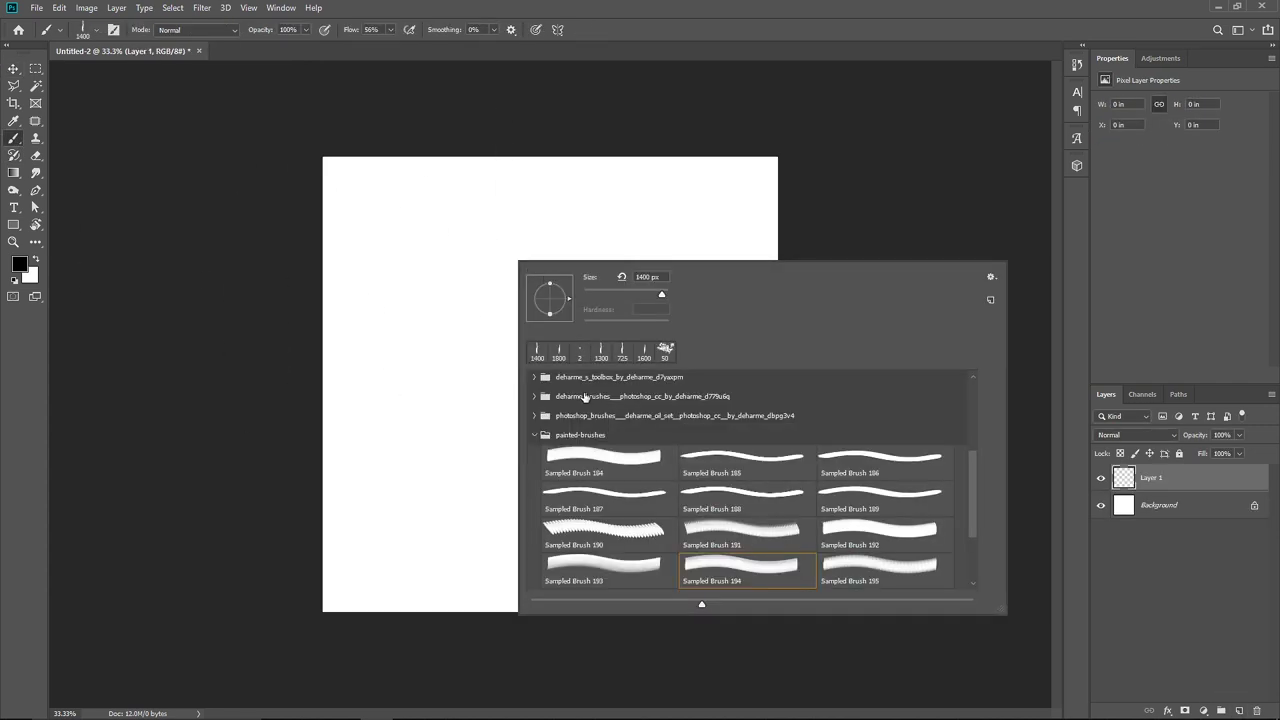
pyautogui.click(539, 441)
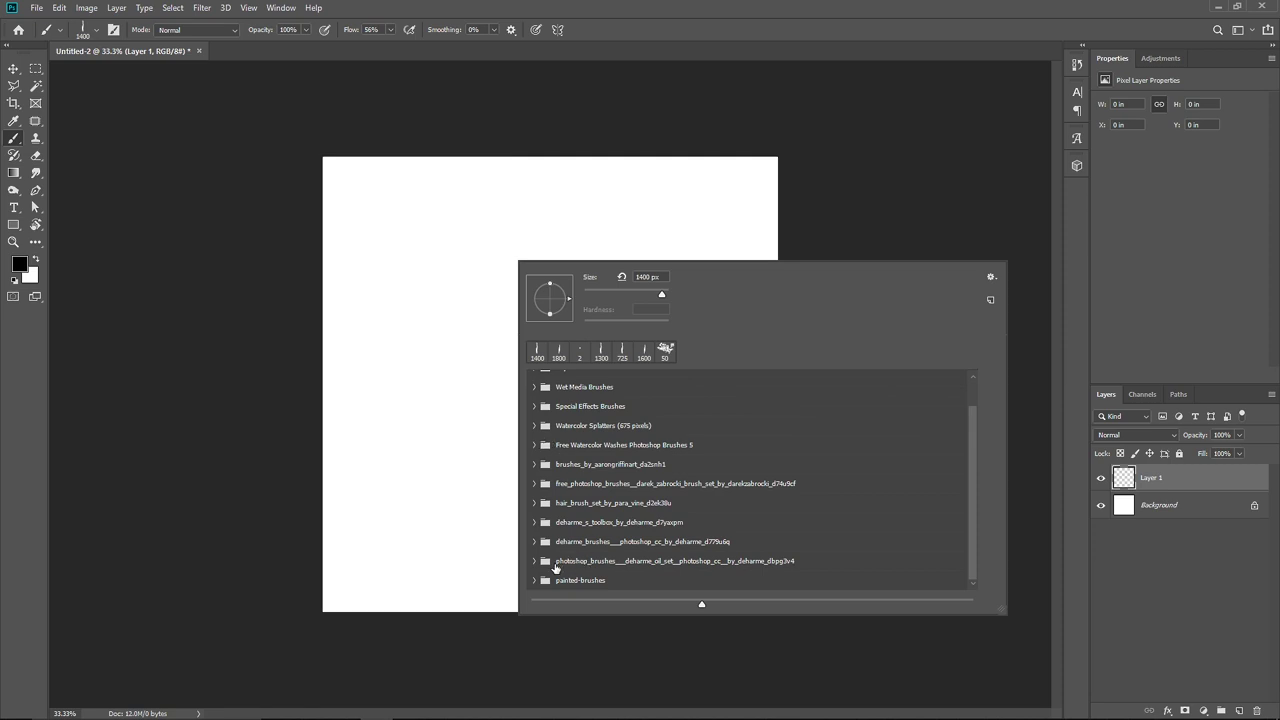
pyautogui.scroll(1, 557, 490)
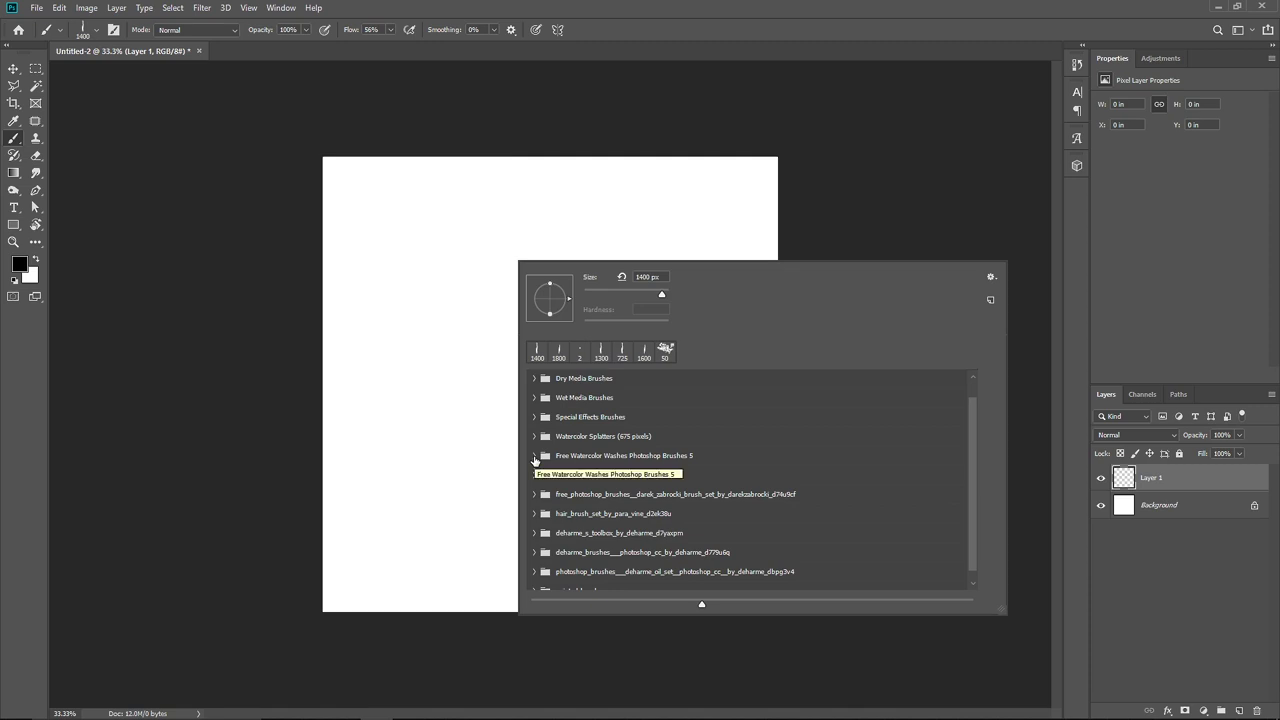
pyautogui.click(534, 456)
pyautogui.scroll(-1, 612, 470)
pyautogui.click(612, 469)
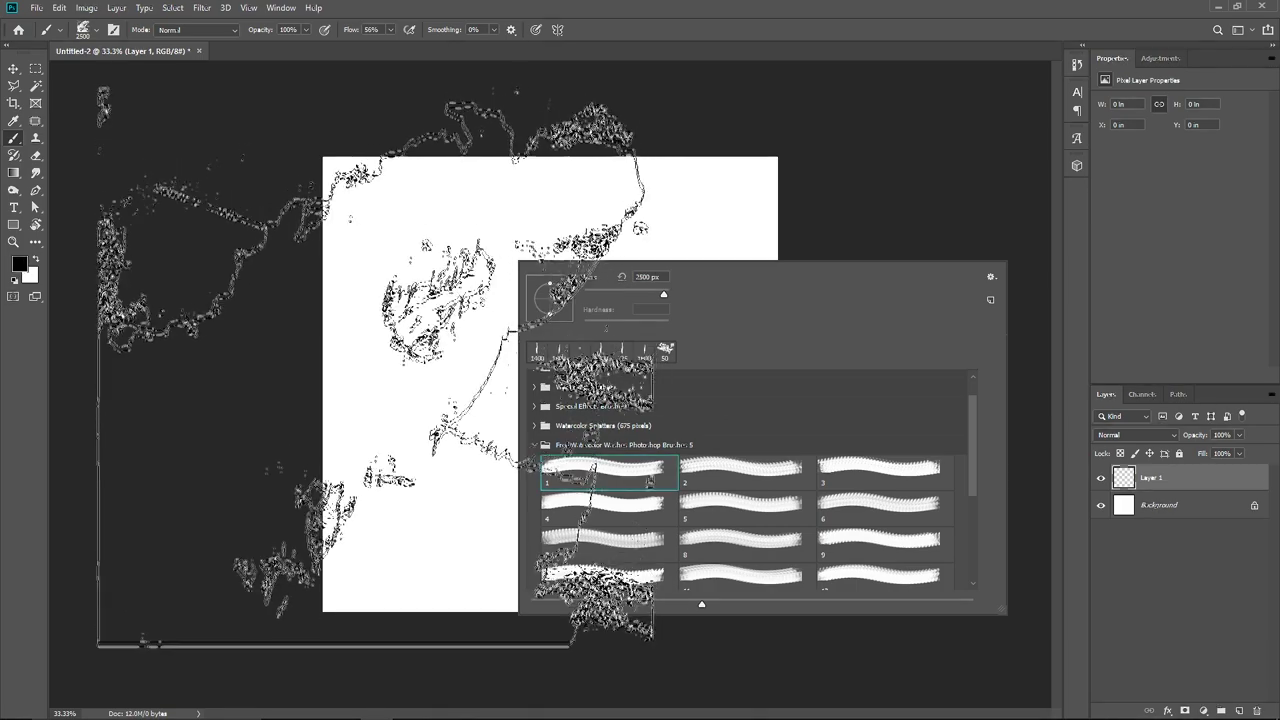
pyautogui.click(535, 445)
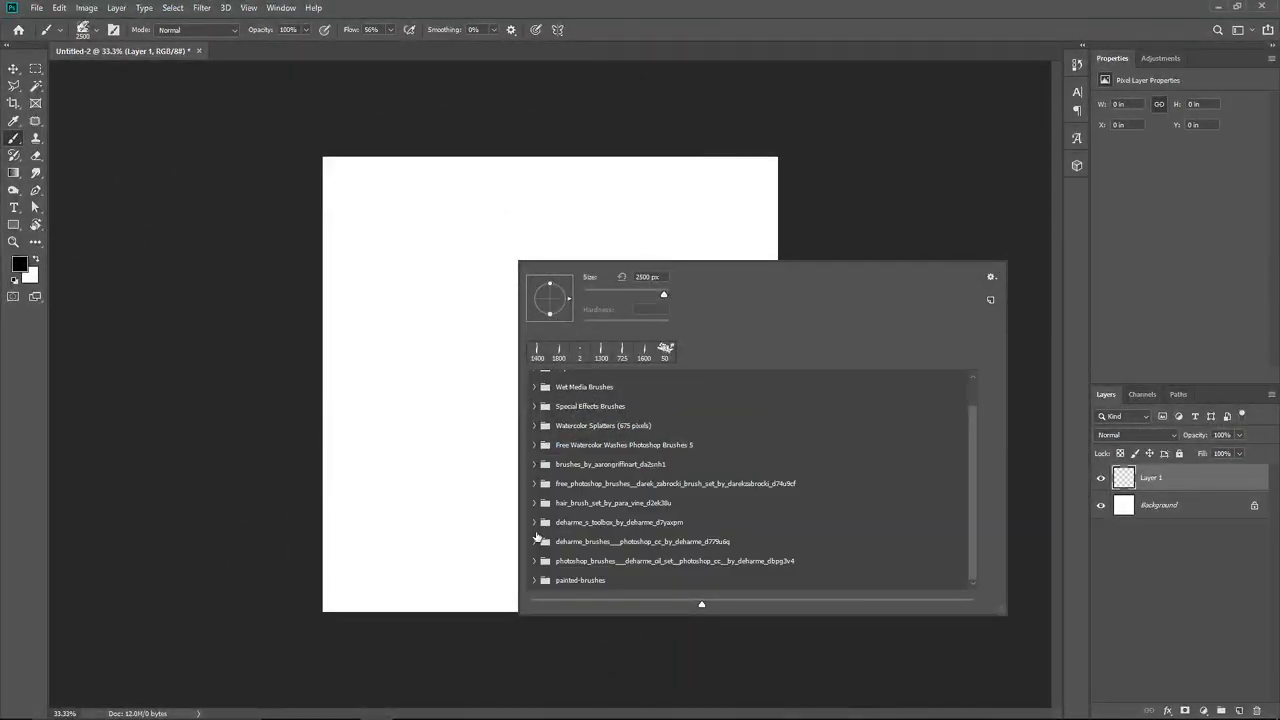
# Step: Choose Sampled Brush 197 from the painted-brushes set
pyautogui.click(534, 580)
pyautogui.scroll(-3, 712, 545)
pyautogui.scroll(-1, 712, 545)
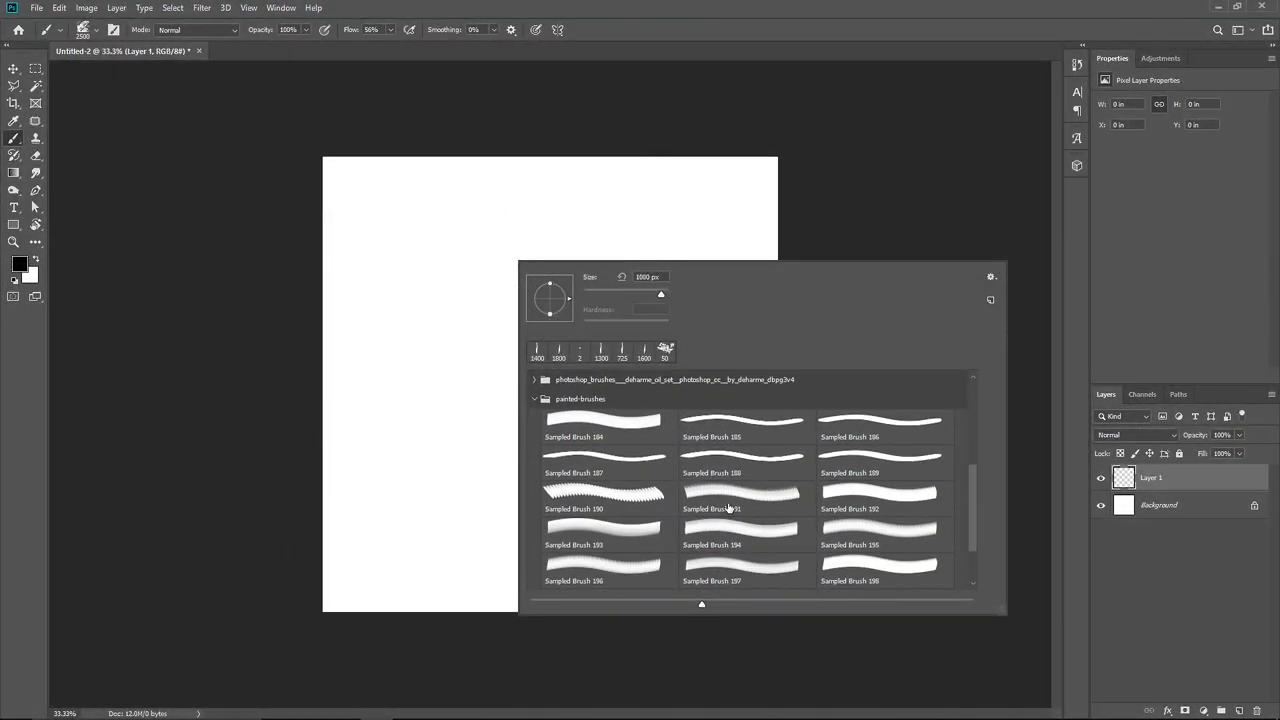
pyautogui.click(730, 505)
pyautogui.scroll(-1, 724, 462)
pyautogui.click(724, 462)
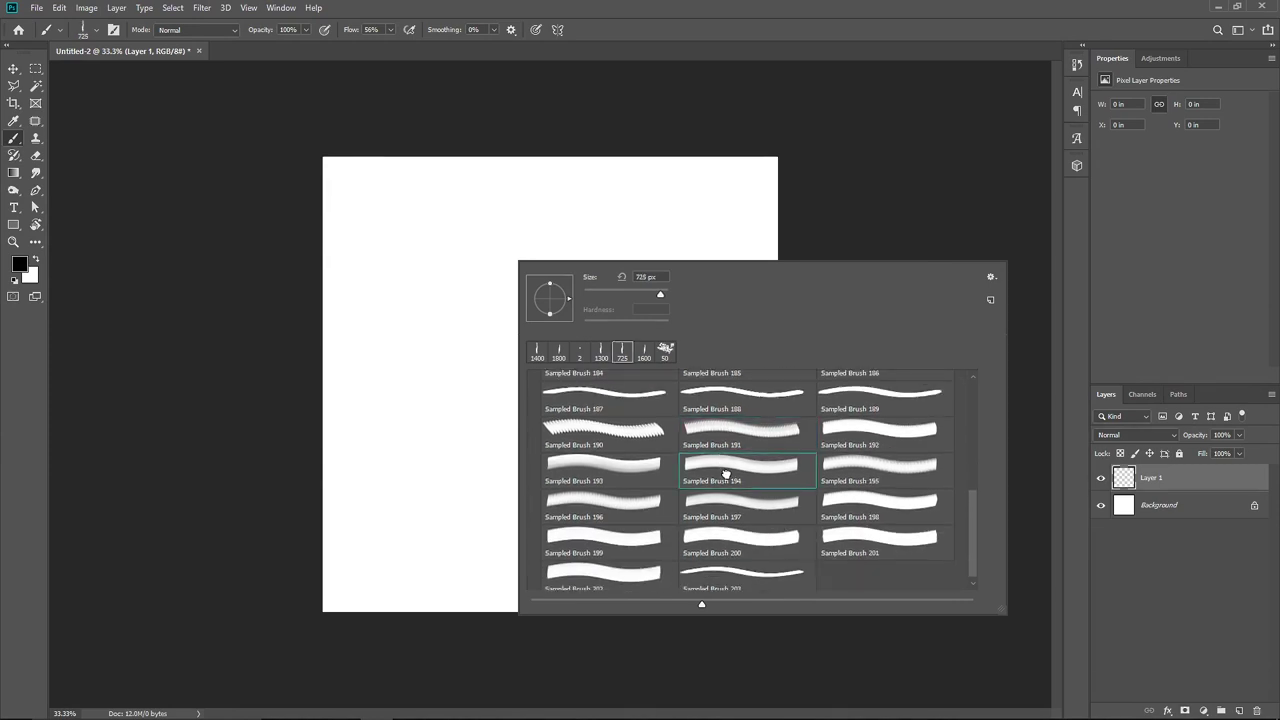
pyautogui.click(735, 497)
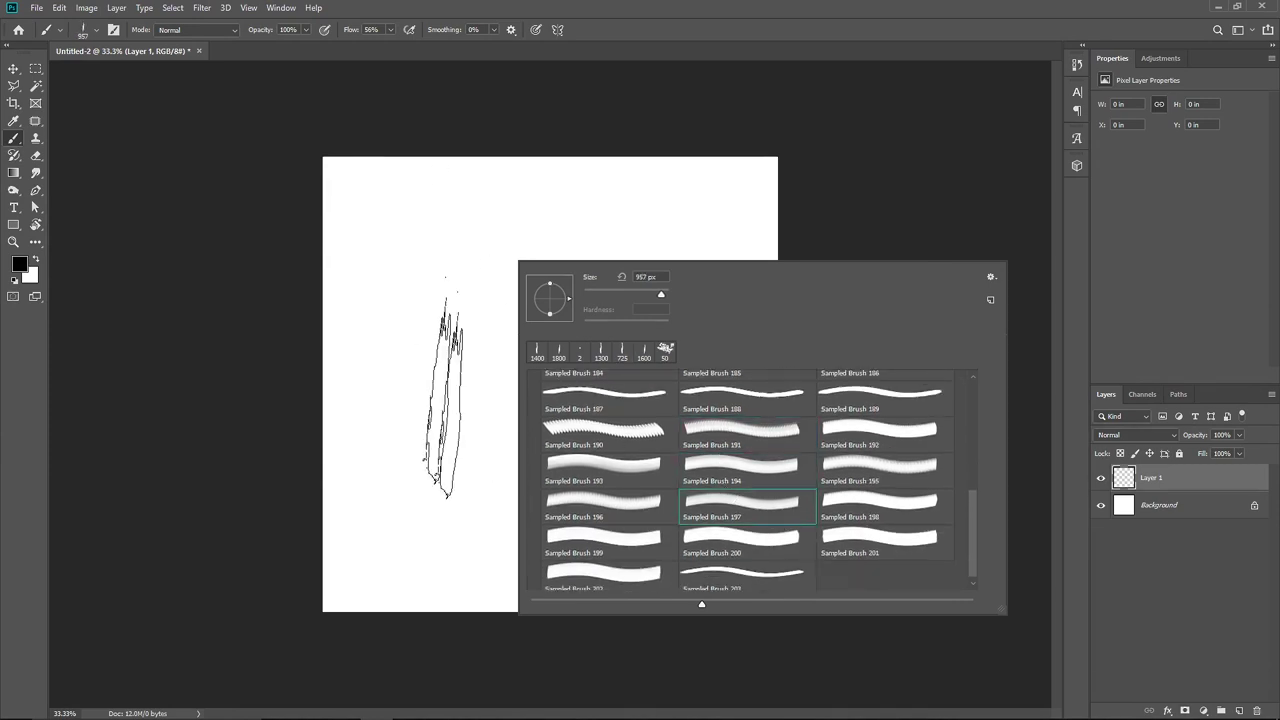
pyautogui.click(623, 54)
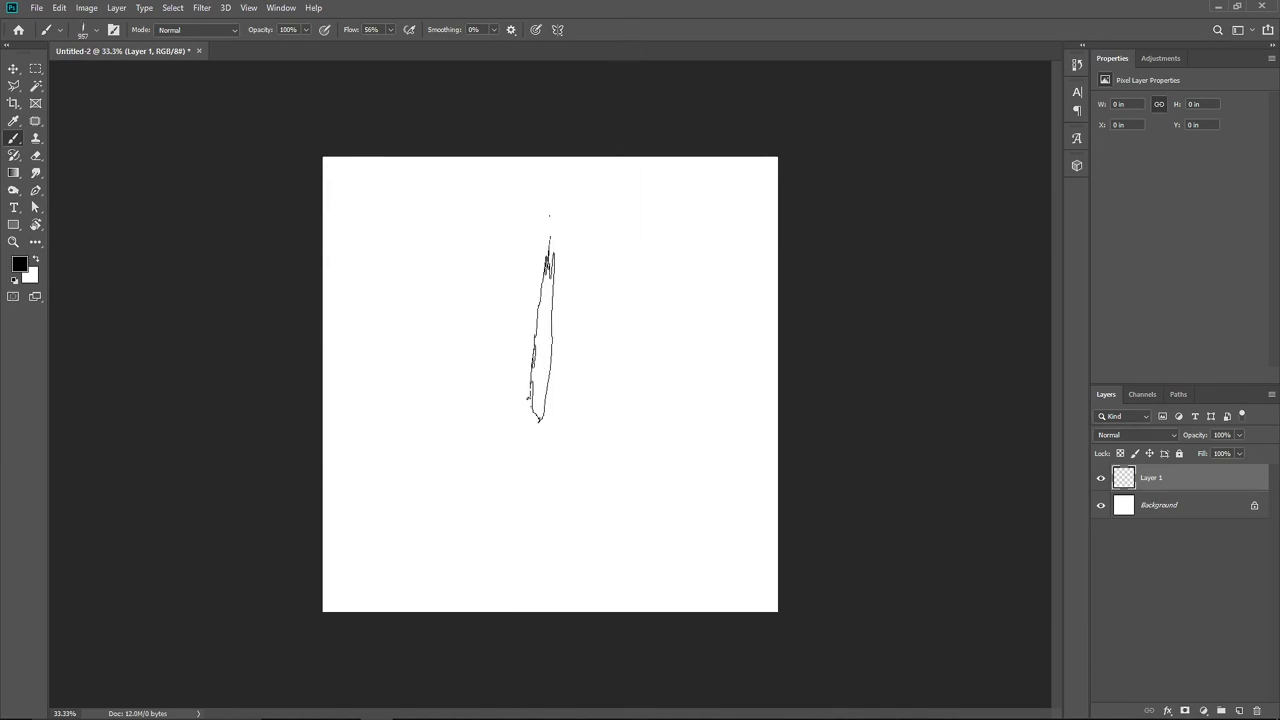
# Step: Enlarge the brush to 1800 px so its mark nearly spans the height of the canvas
pyautogui.press(']')
pyautogui.press(']')
pyautogui.press(']')
pyautogui.press(']')
pyautogui.press(']')
pyautogui.press(']')
pyautogui.rightClick(548, 365)
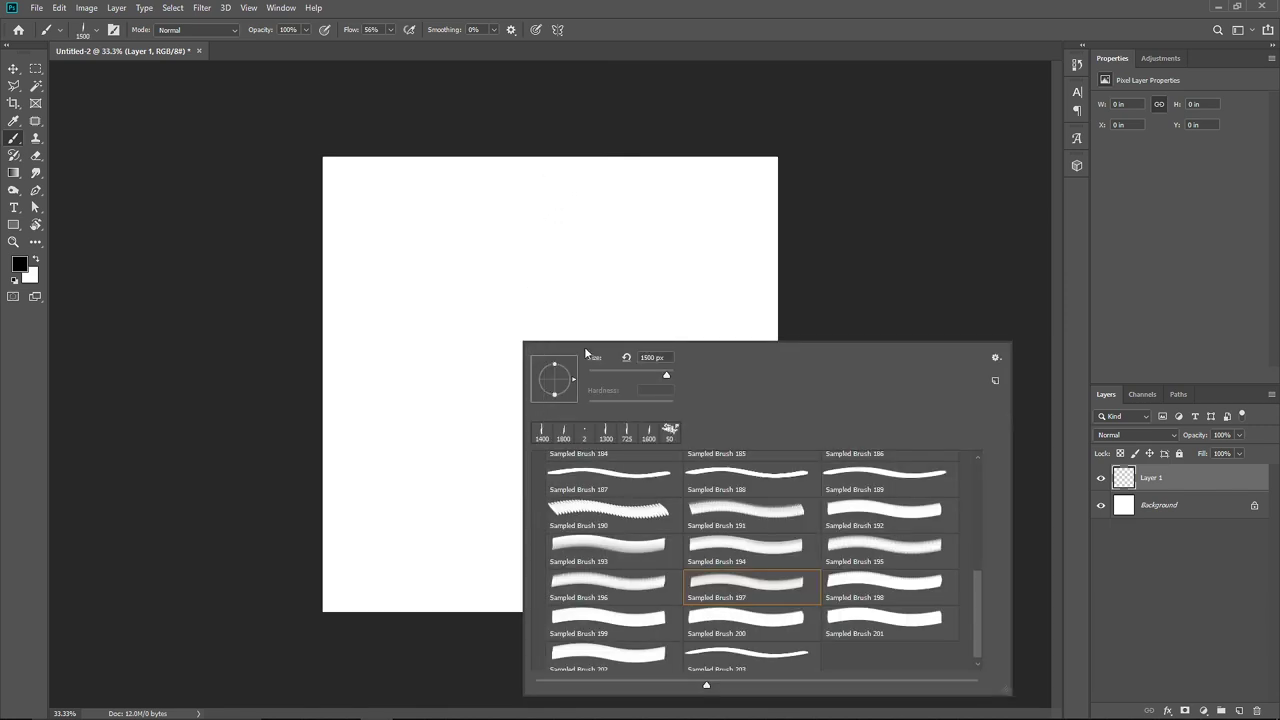
pyautogui.moveTo(664, 374); pyautogui.dragTo(669, 374)
pyautogui.click(625, 27)
pyautogui.press('[')
pyautogui.press('[')
pyautogui.press('[')
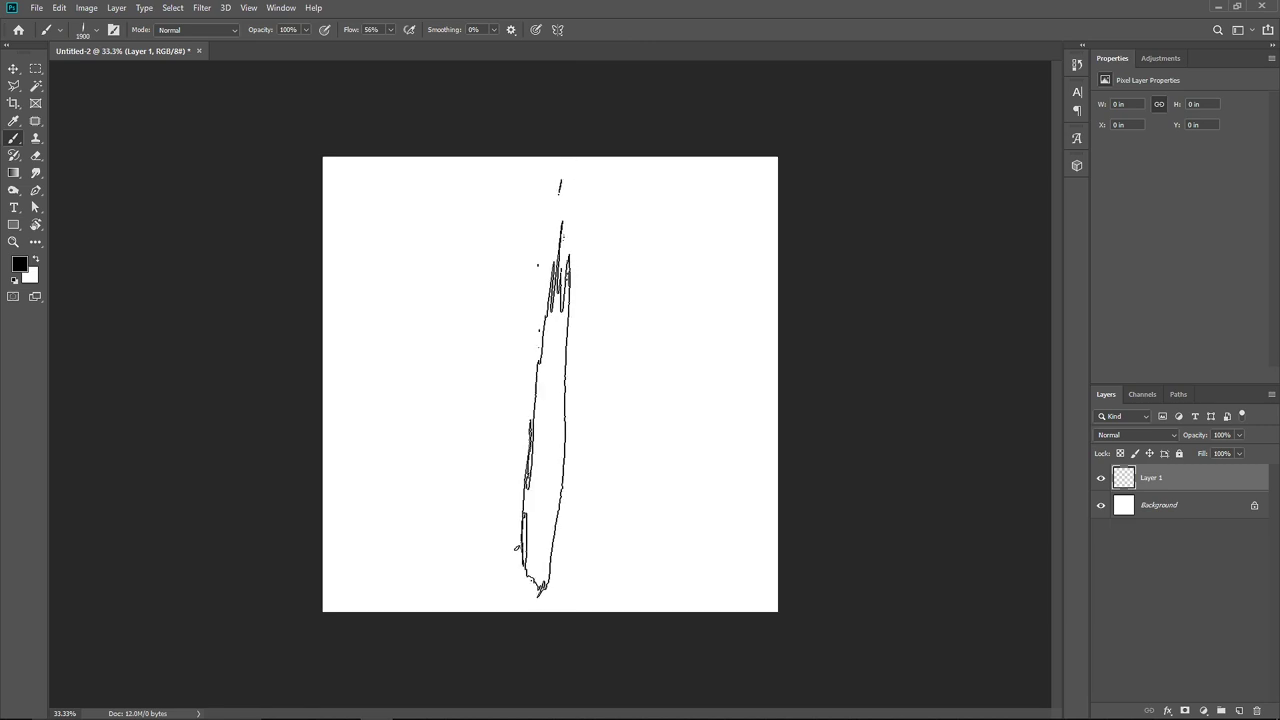
pyautogui.press('[')
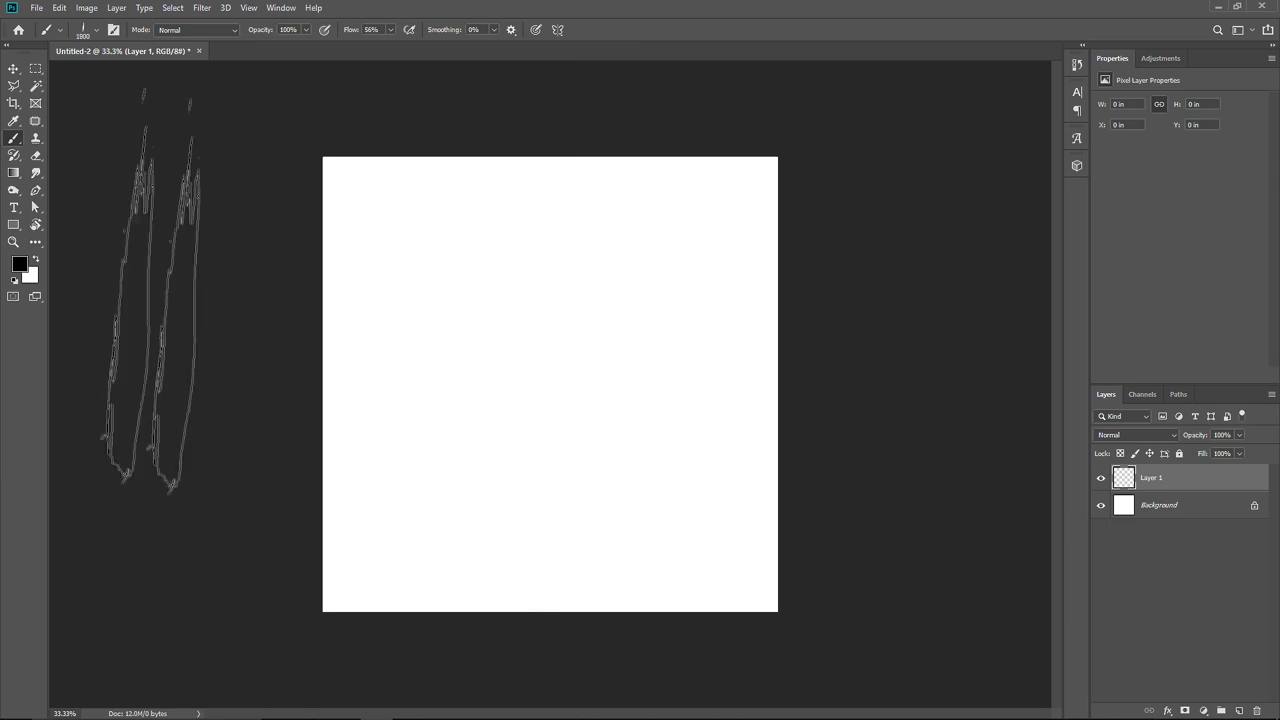
# Step: Try one black brush mark at the canvas centre with the Background layer hidden, and undo the changes
pyautogui.click(21, 263)
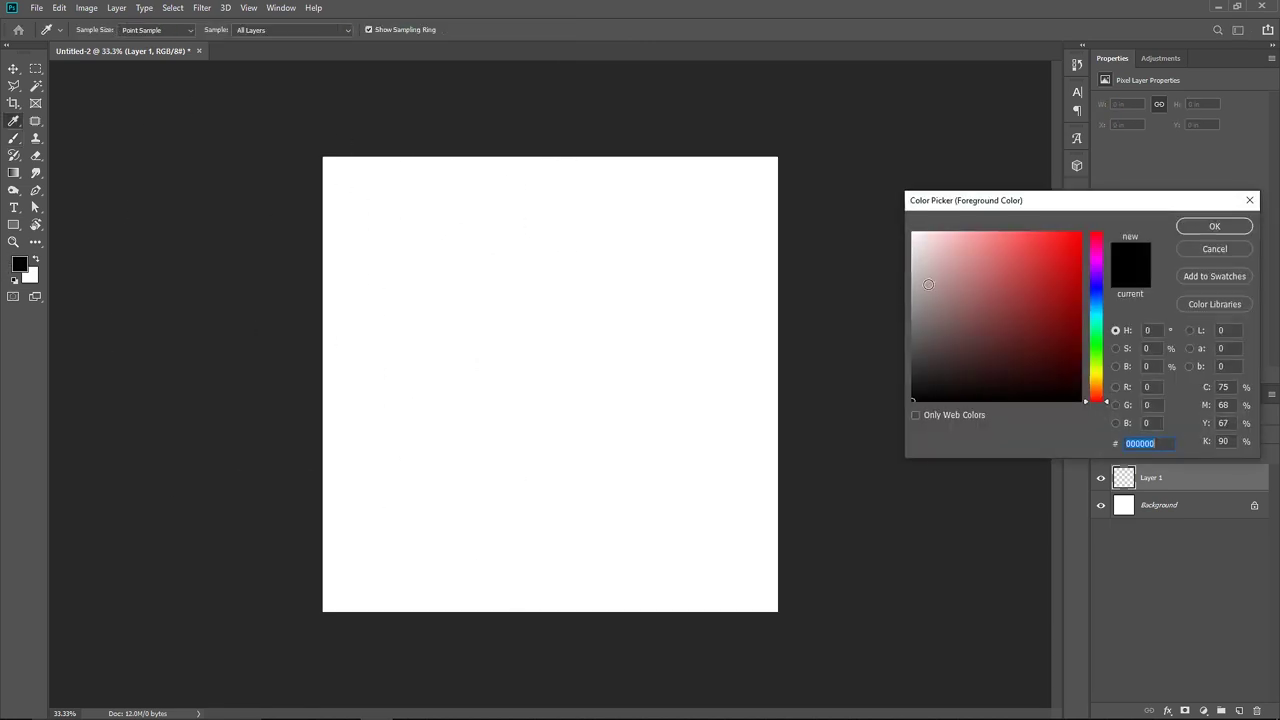
pyautogui.click(1214, 228)
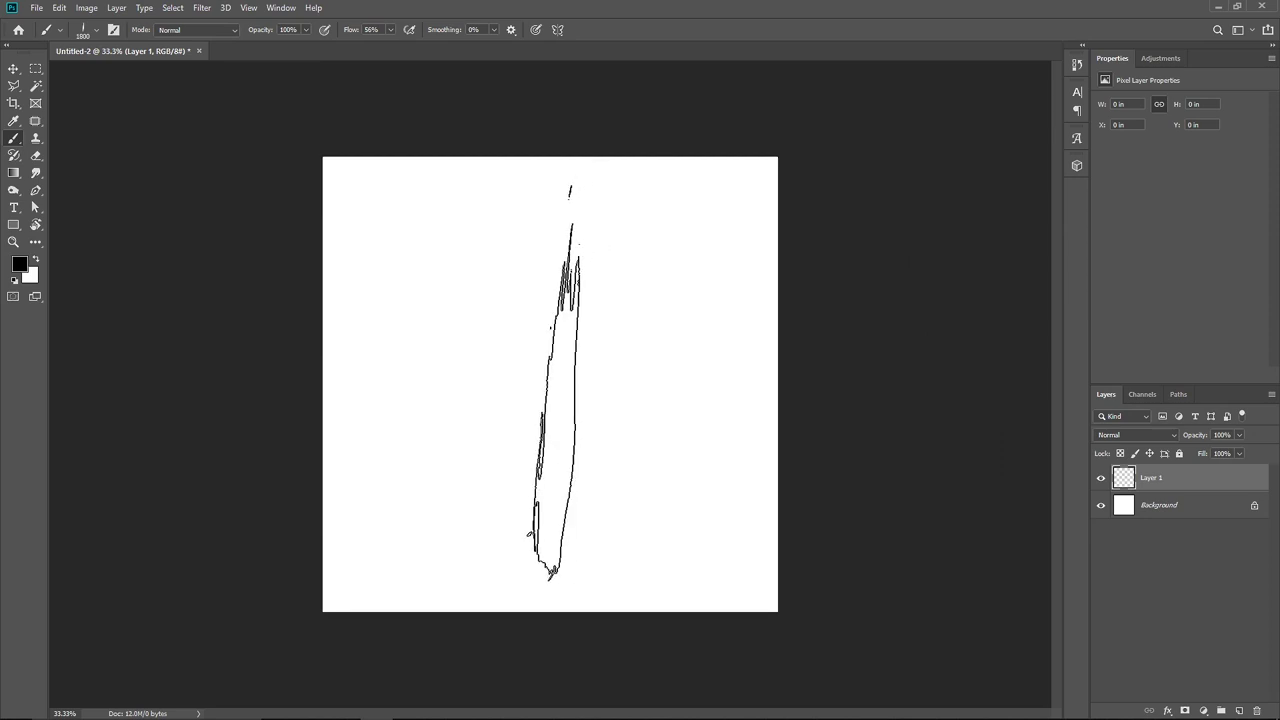
pyautogui.click(543, 383)
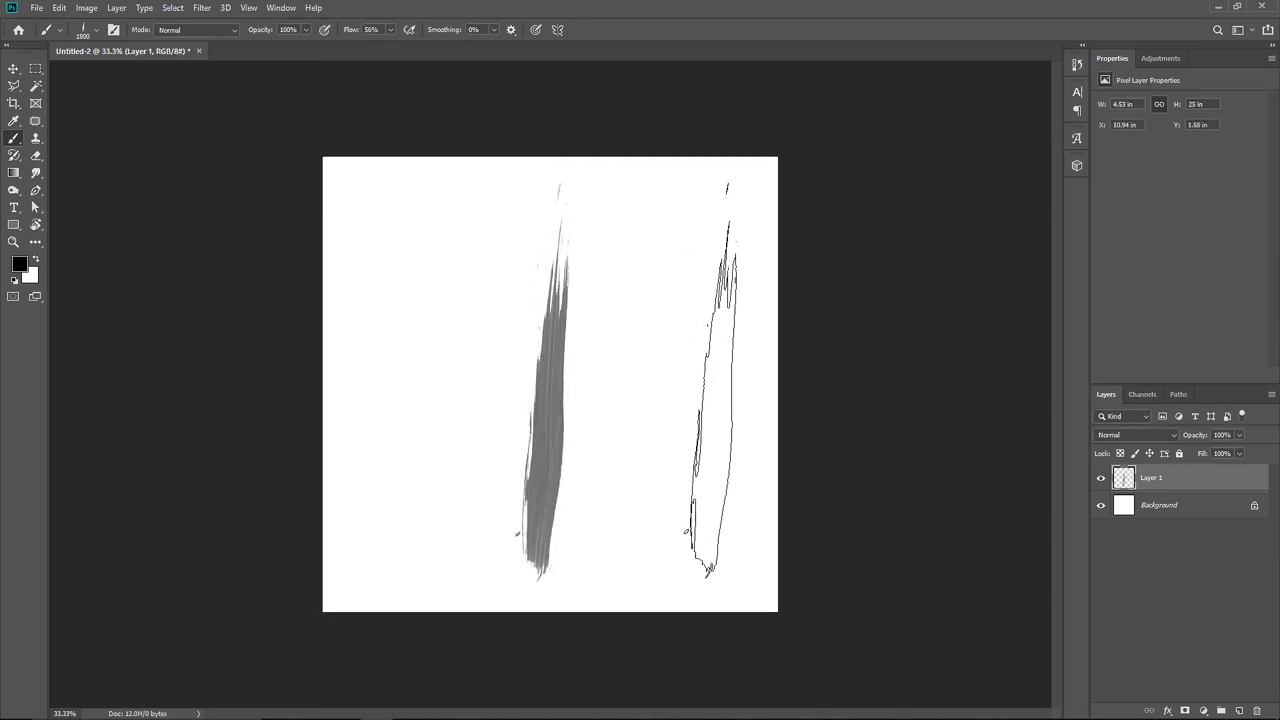
pyautogui.click(1101, 505)
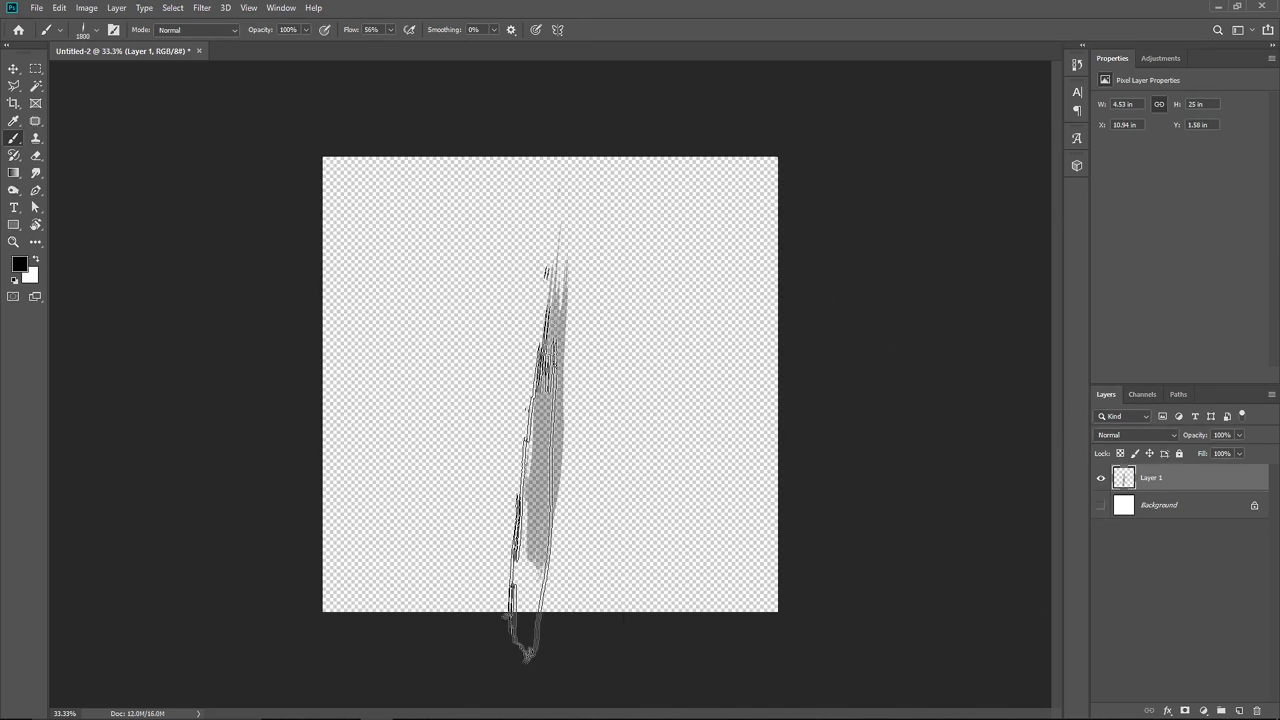
pyautogui.keyDown('alt'); pyautogui.scroll(3, 545, 423); pyautogui.keyUp('alt')
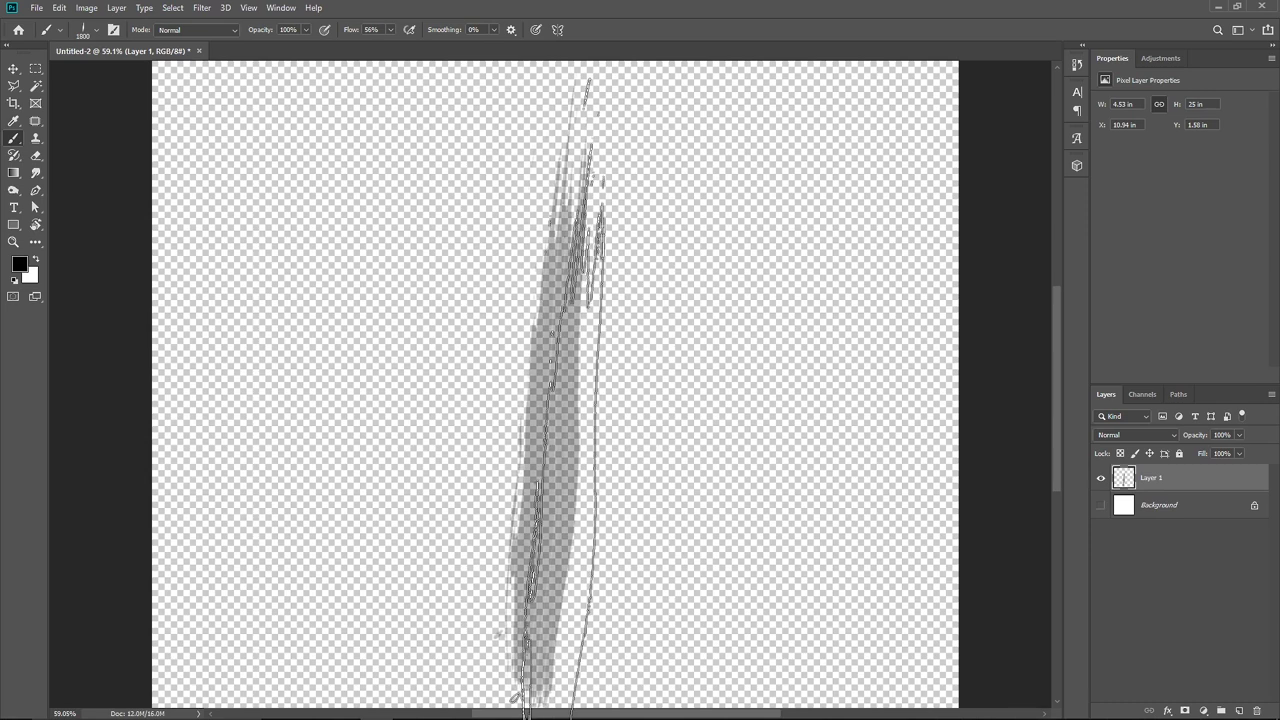
pyautogui.hotkey('ctrl', 'z')
pyautogui.hotkey('ctrl', 'z')
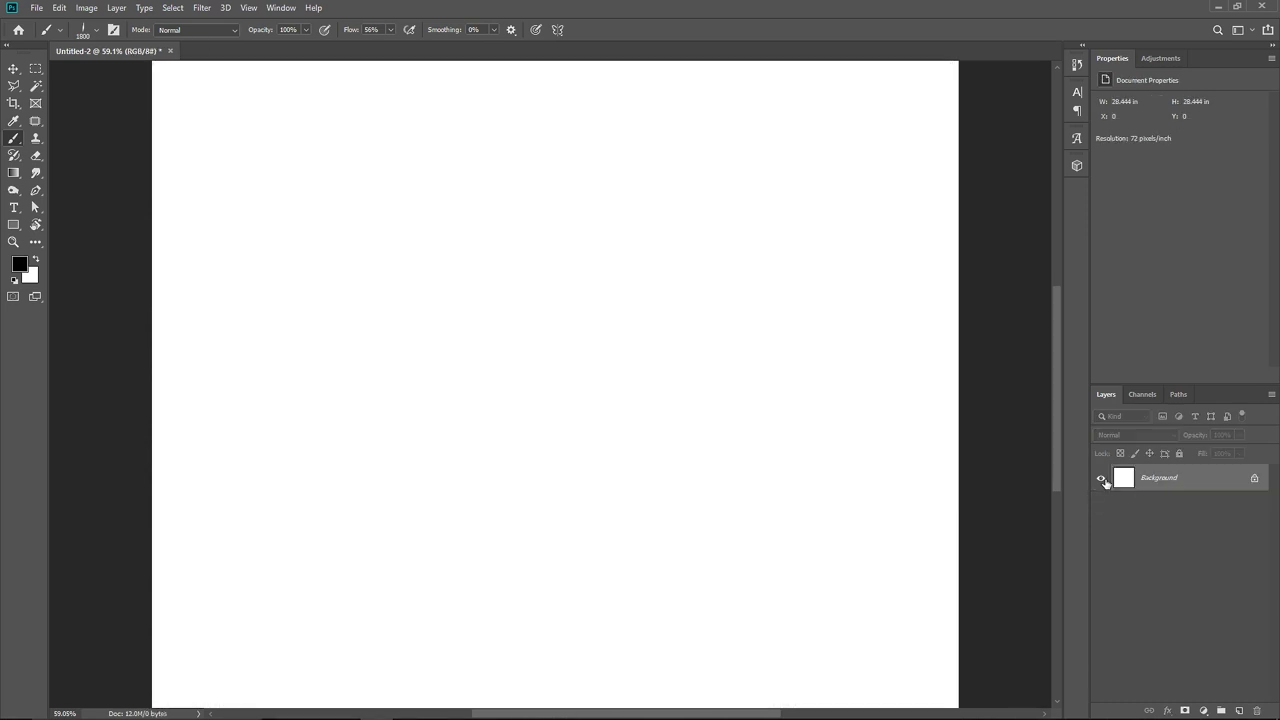
# Step: Add a new layer and stamp one solid black vertical brush mark about 25 in tall near the canvas centre
pyautogui.click(1239, 710)
pyautogui.keyDown('alt'); pyautogui.scroll(-2, 549, 423); pyautogui.keyUp('alt')
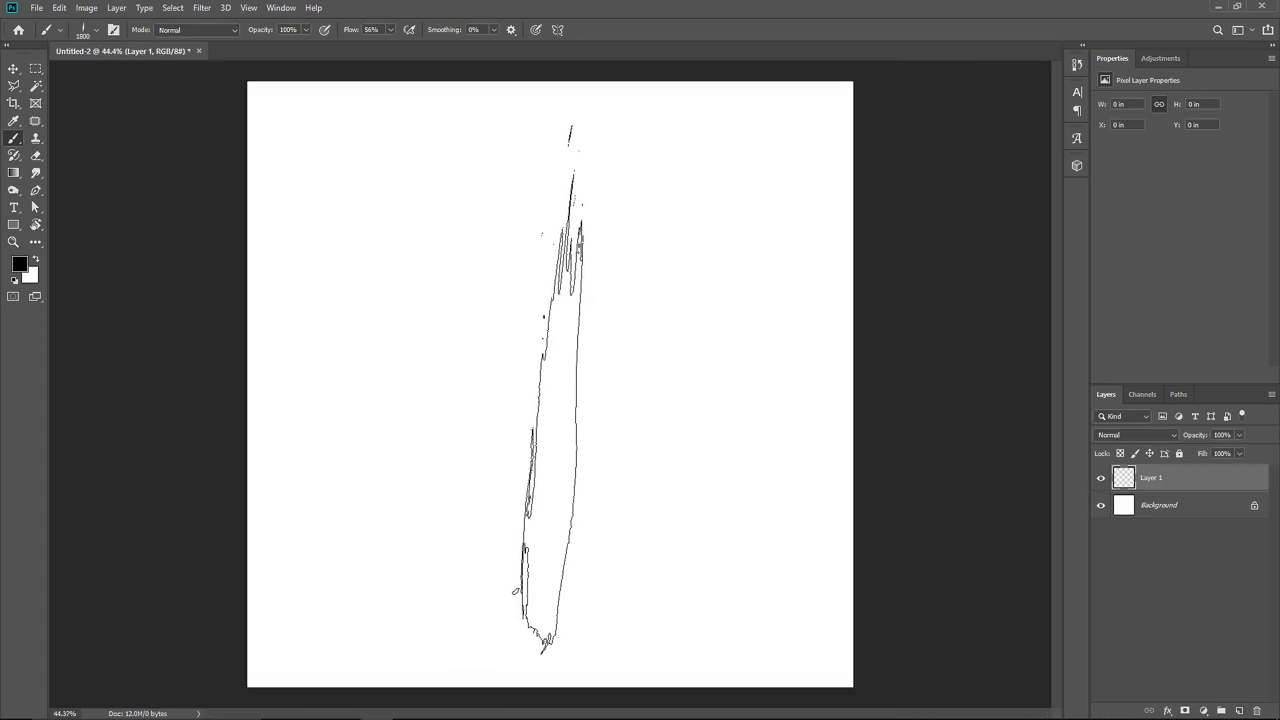
pyautogui.click(549, 389)
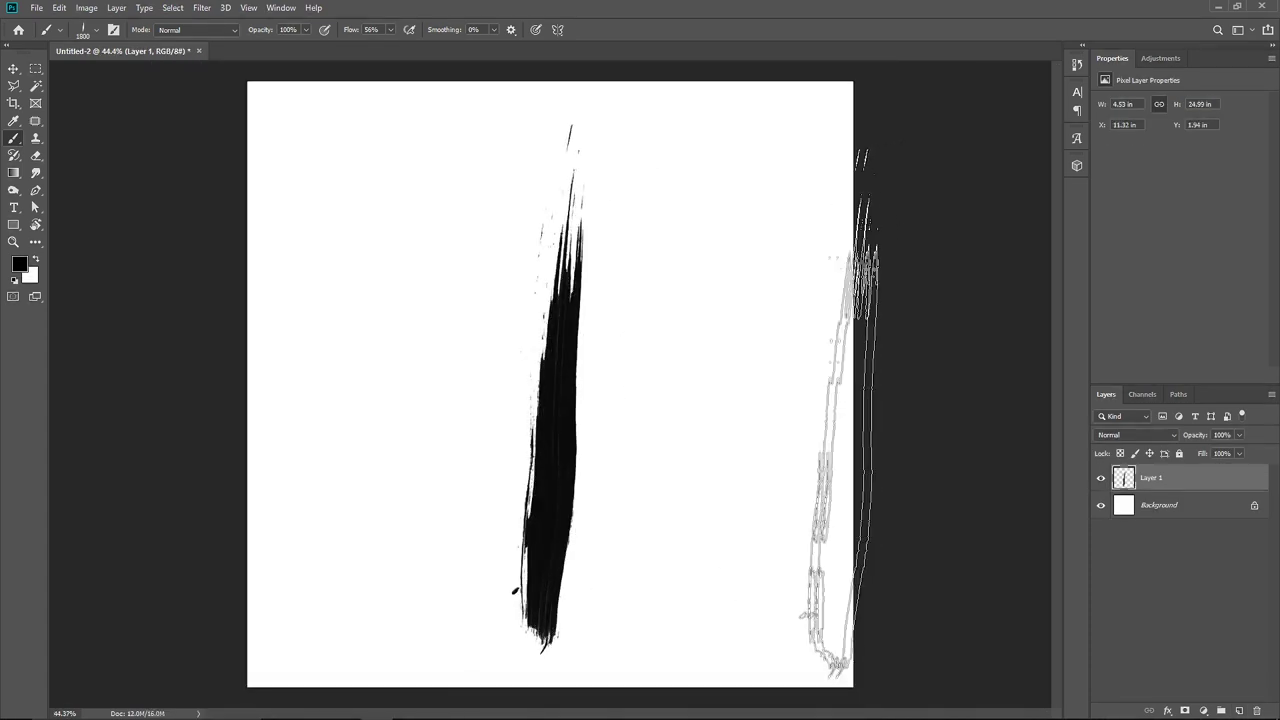
# Step: Examine the bristle texture and edges of the black brush mark up close and at full view
pyautogui.keyDown('alt'); pyautogui.scroll(3, 553, 405); pyautogui.keyUp('alt')
pyautogui.keyDown('alt'); pyautogui.scroll(5, 553, 405); pyautogui.keyUp('alt')
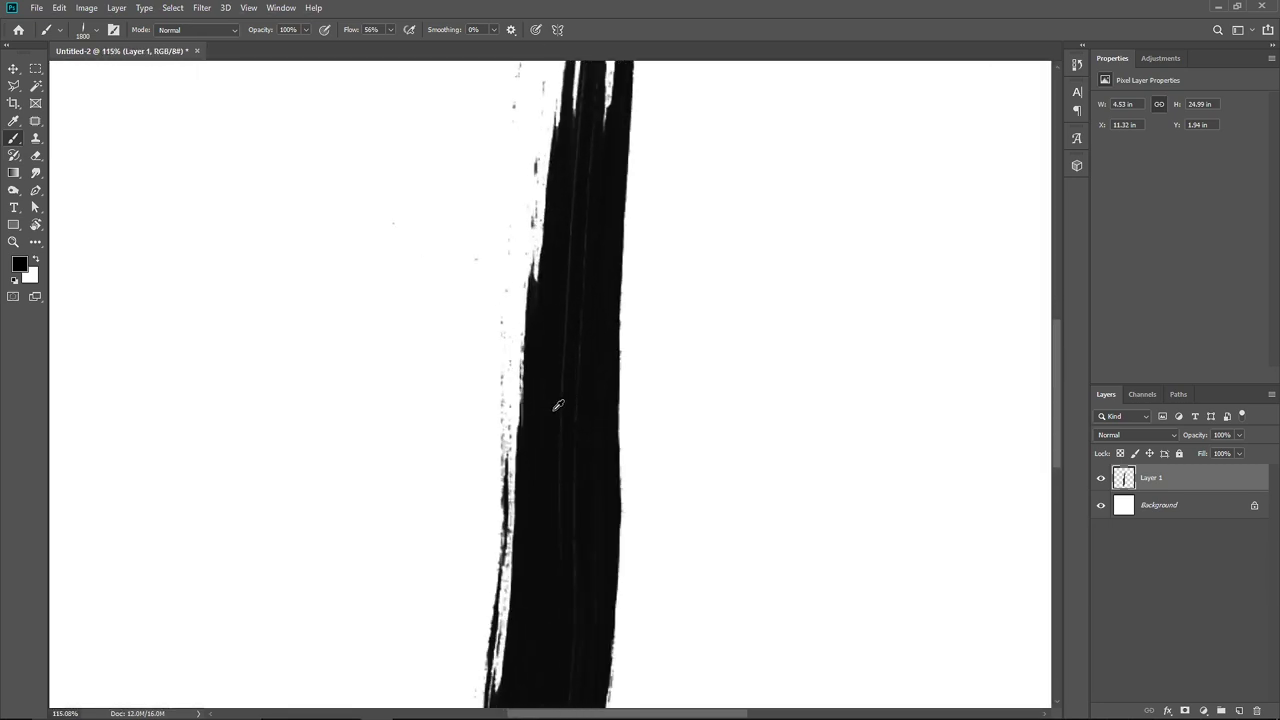
pyautogui.keyDown('alt'); pyautogui.scroll(2, 572, 306); pyautogui.keyUp('alt')
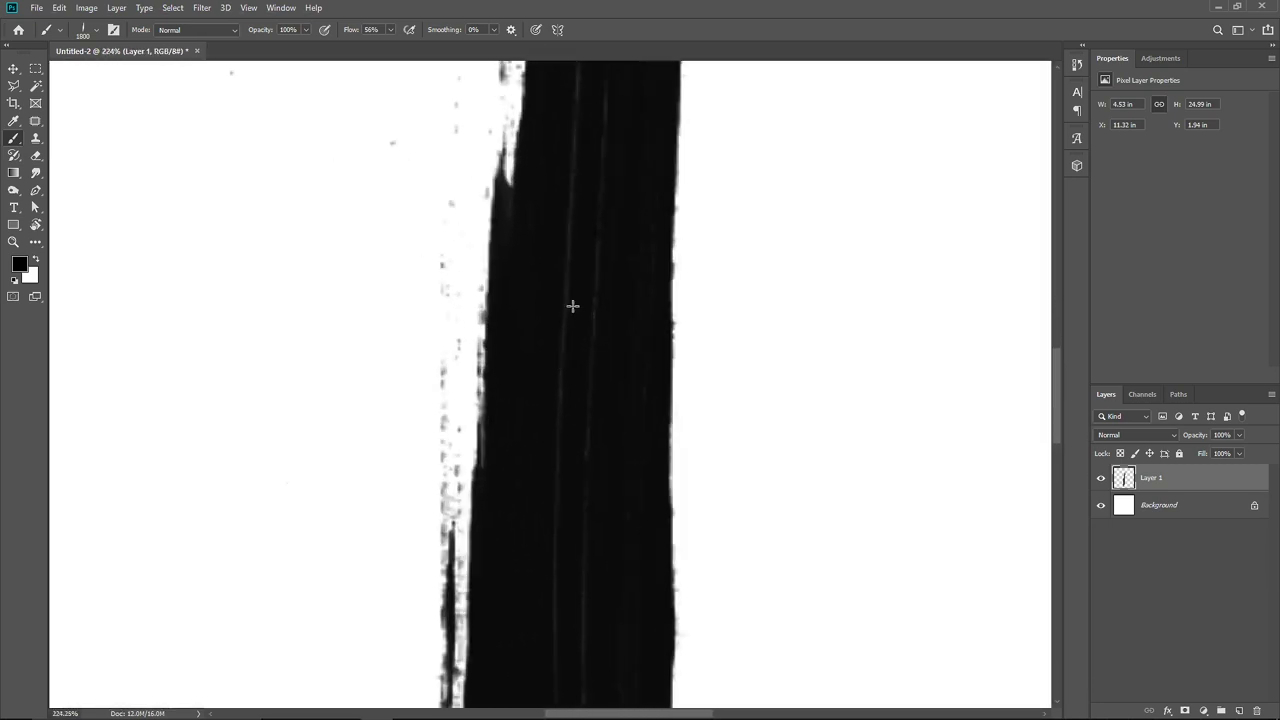
pyautogui.keyDown('alt'); pyautogui.scroll(-7, 583, 349); pyautogui.keyUp('alt')
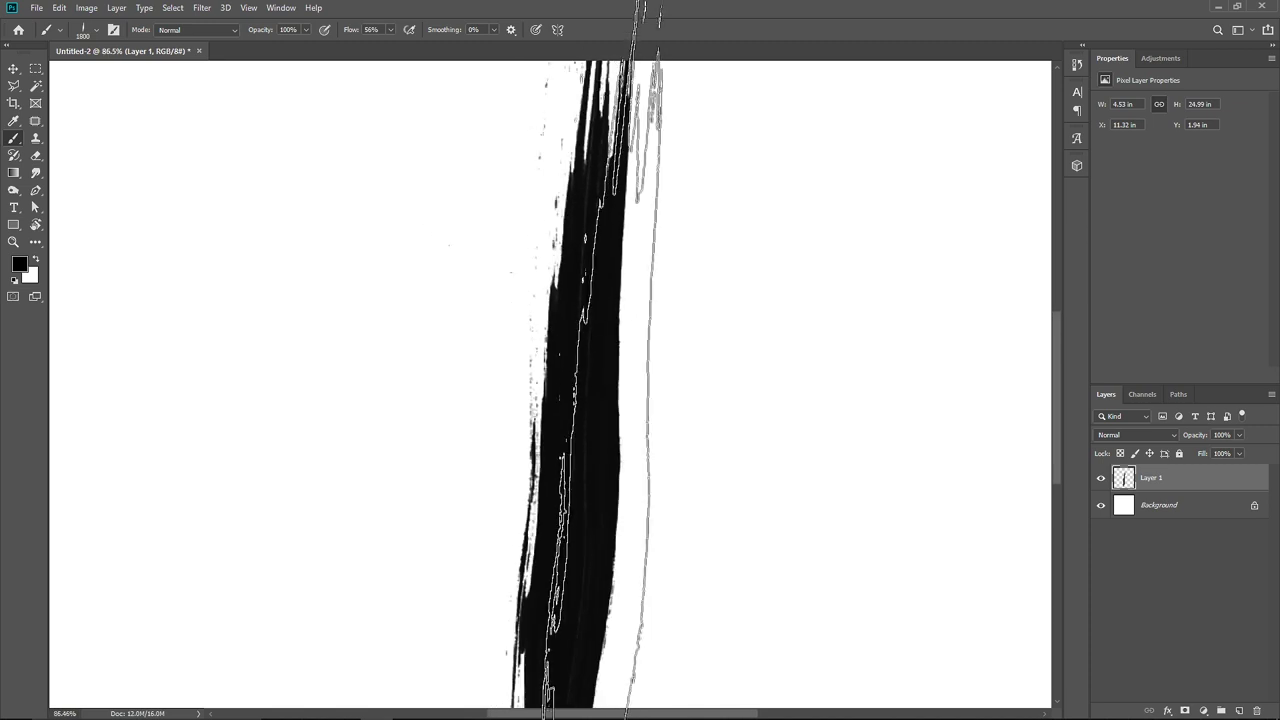
pyautogui.scroll(-1, 583, 349)
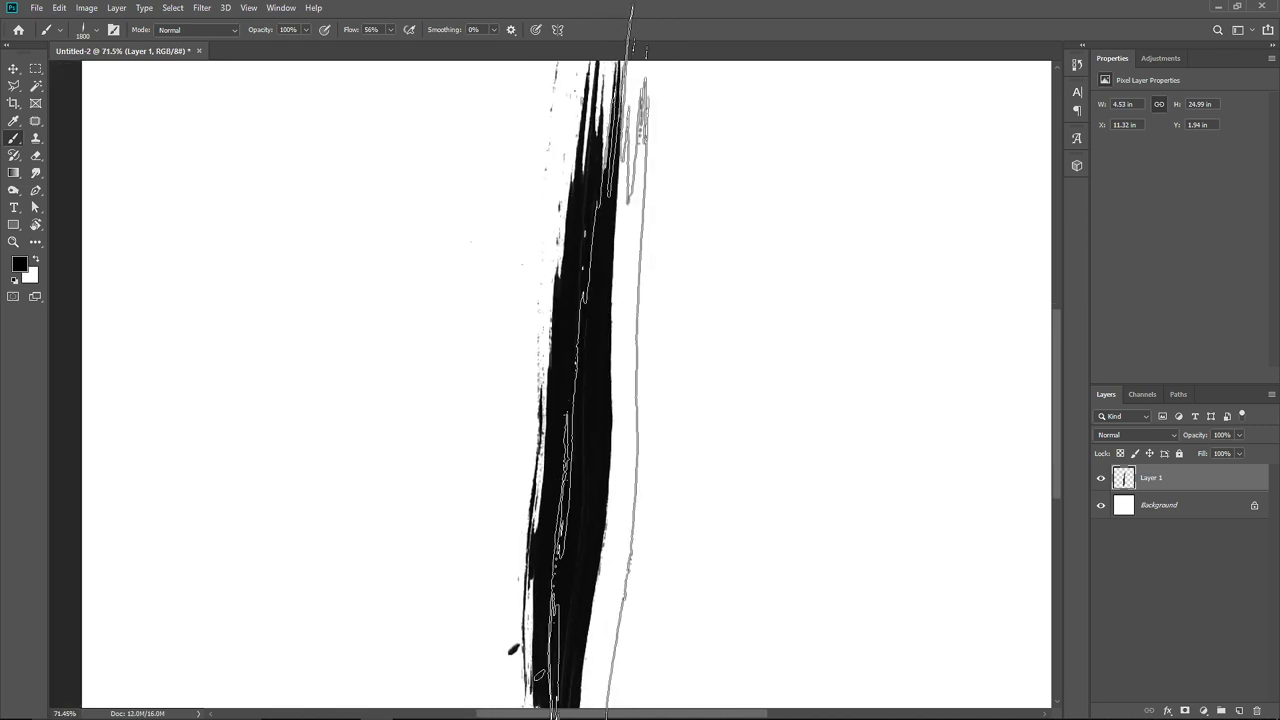
pyautogui.keyDown('alt'); pyautogui.scroll(-2, 578, 344); pyautogui.keyUp('alt')
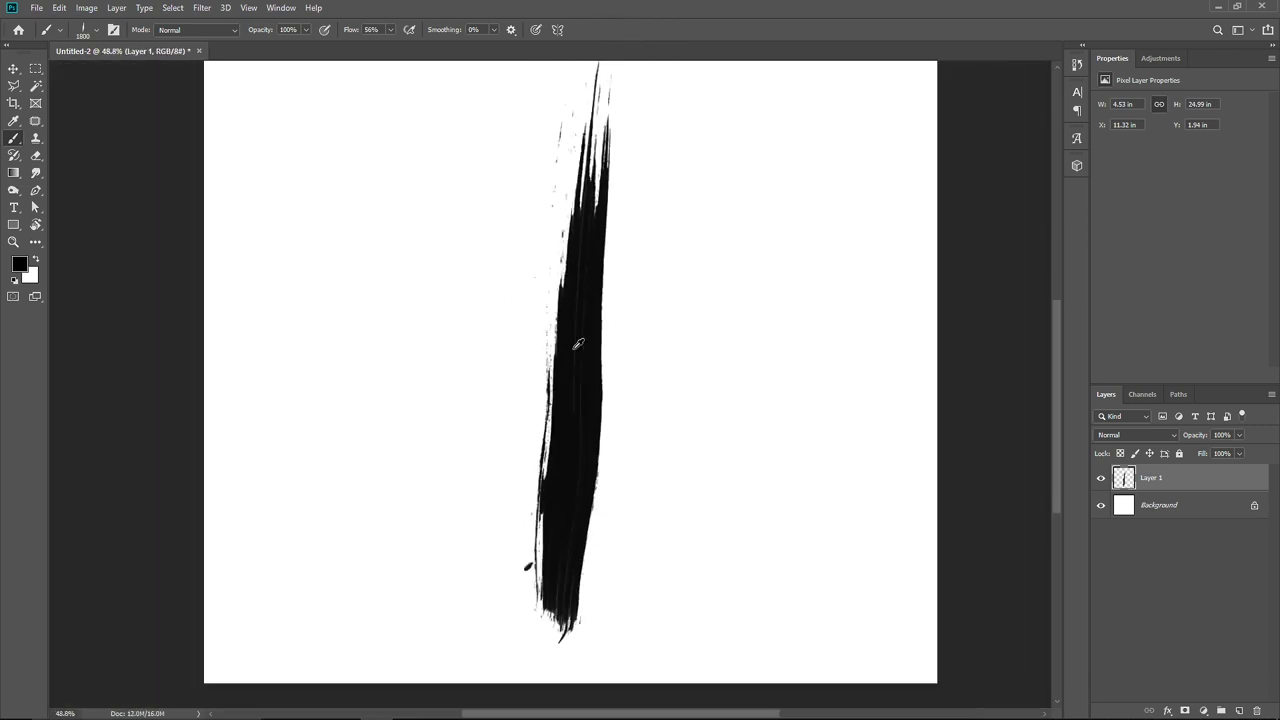
pyautogui.moveTo(609, 293); pyautogui.dragTo(606, 332)
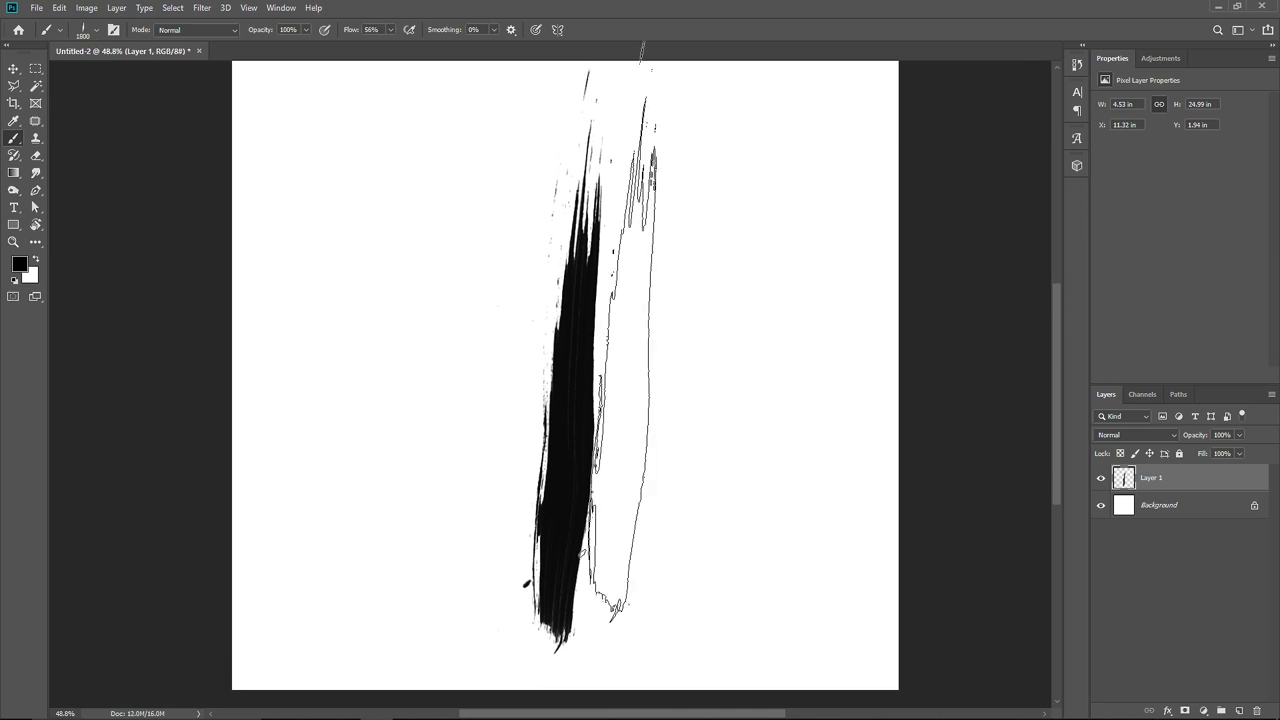
pyautogui.keyDown('alt'); pyautogui.scroll(-1, 592, 342); pyautogui.keyUp('alt')
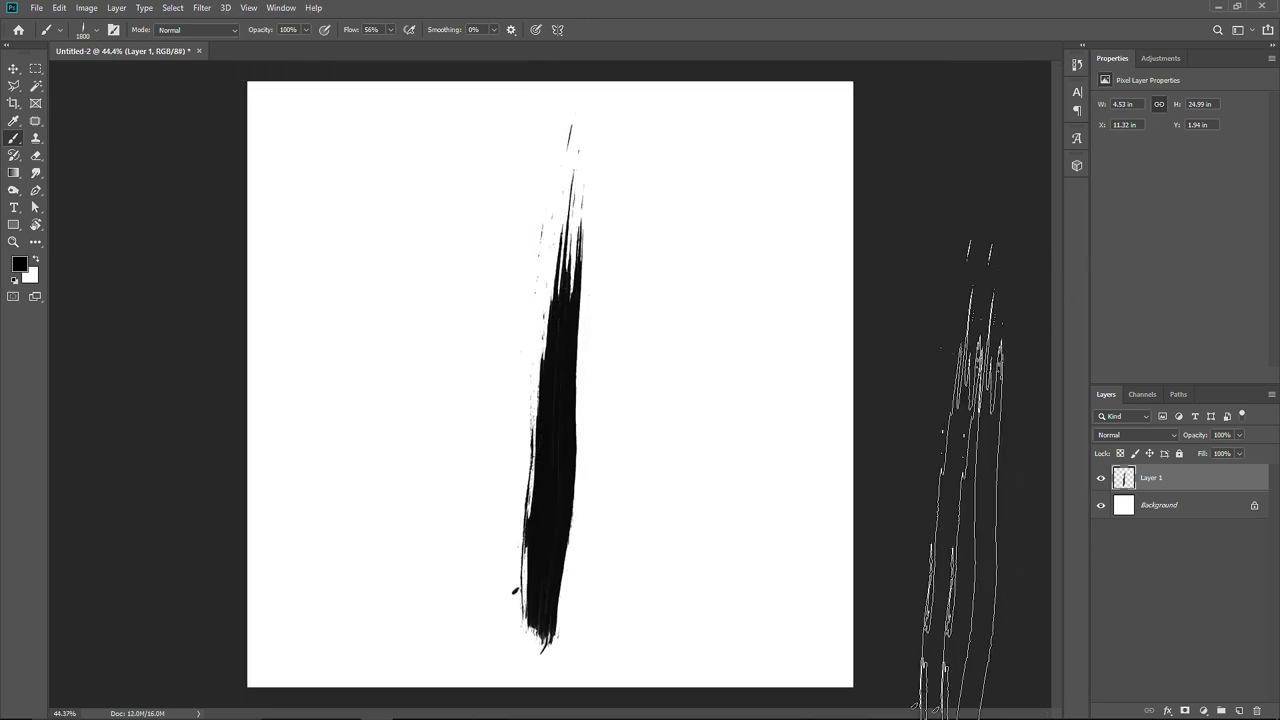
# Step: Switch to PureRef, examine the paint strokes on the reference skulls, and return to Photoshop
pyautogui.hotkey('alt', 'Tab')
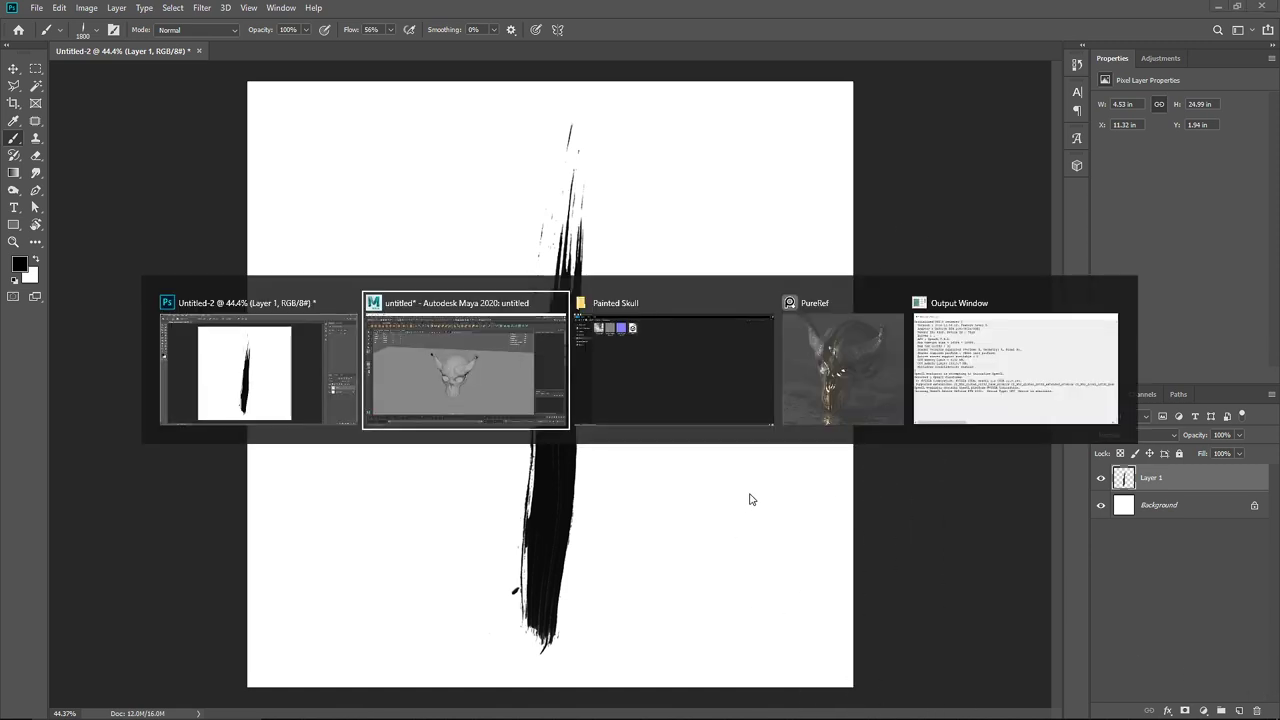
pyautogui.hotkey('alt', 'Tab')
pyautogui.hotkey('alt', 'Tab')
pyautogui.scroll(-3, 612, 410)
pyautogui.moveTo(612, 410); pyautogui.dragTo(664, 279, button='middle')
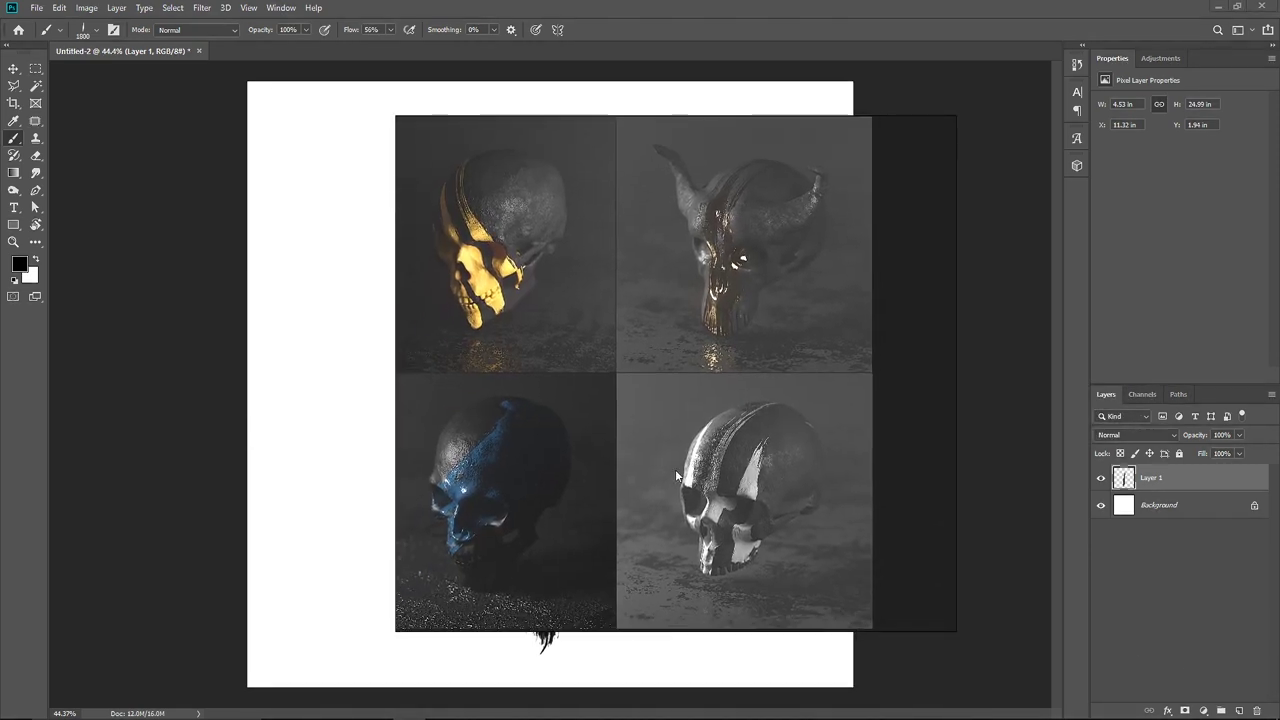
pyautogui.scroll(6, 675, 469)
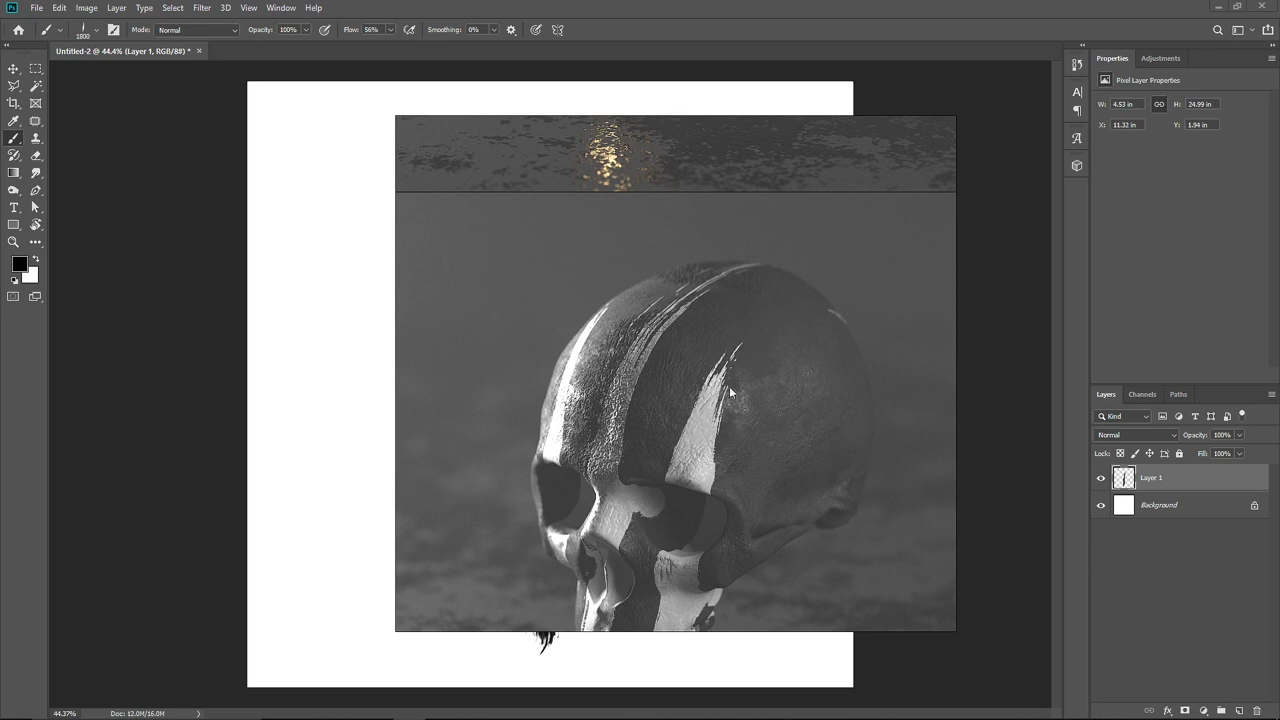
pyautogui.scroll(-4, 690, 410)
pyautogui.hotkey('alt', 'Tab')
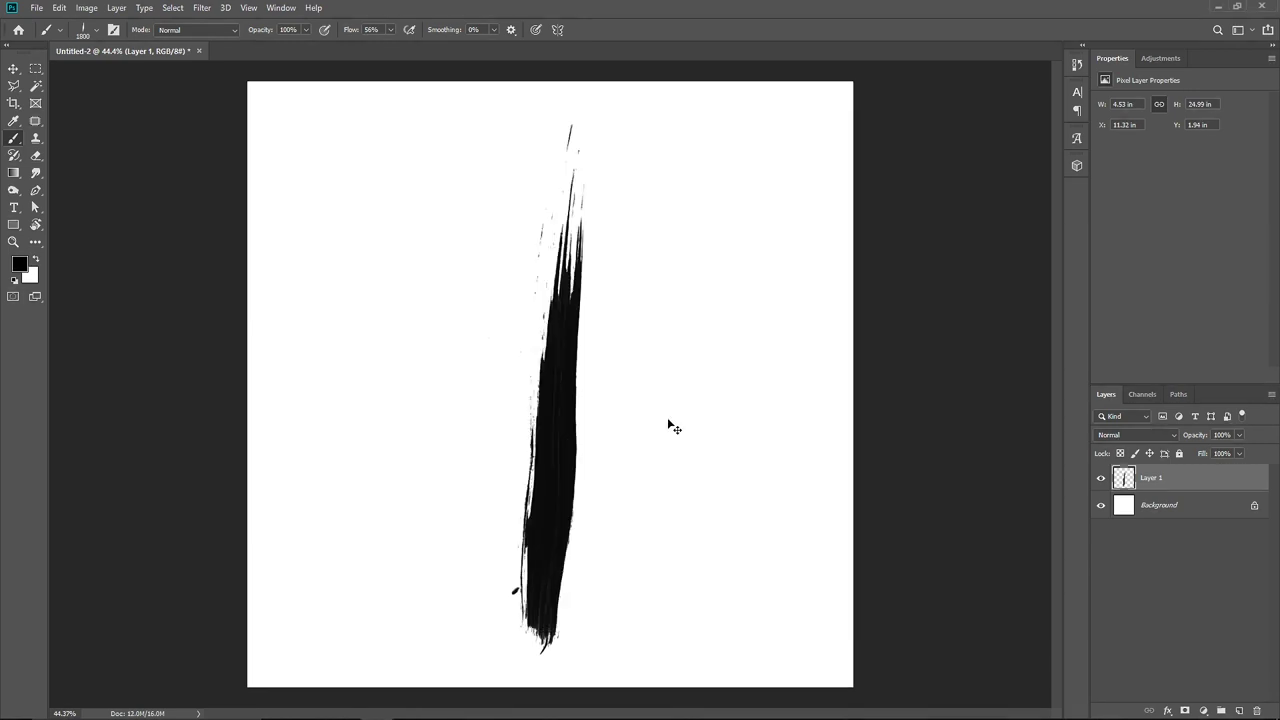
# Step: Add a second layer above the brush mark and choose a different painted brush at 725 px
pyautogui.click(1238, 709)
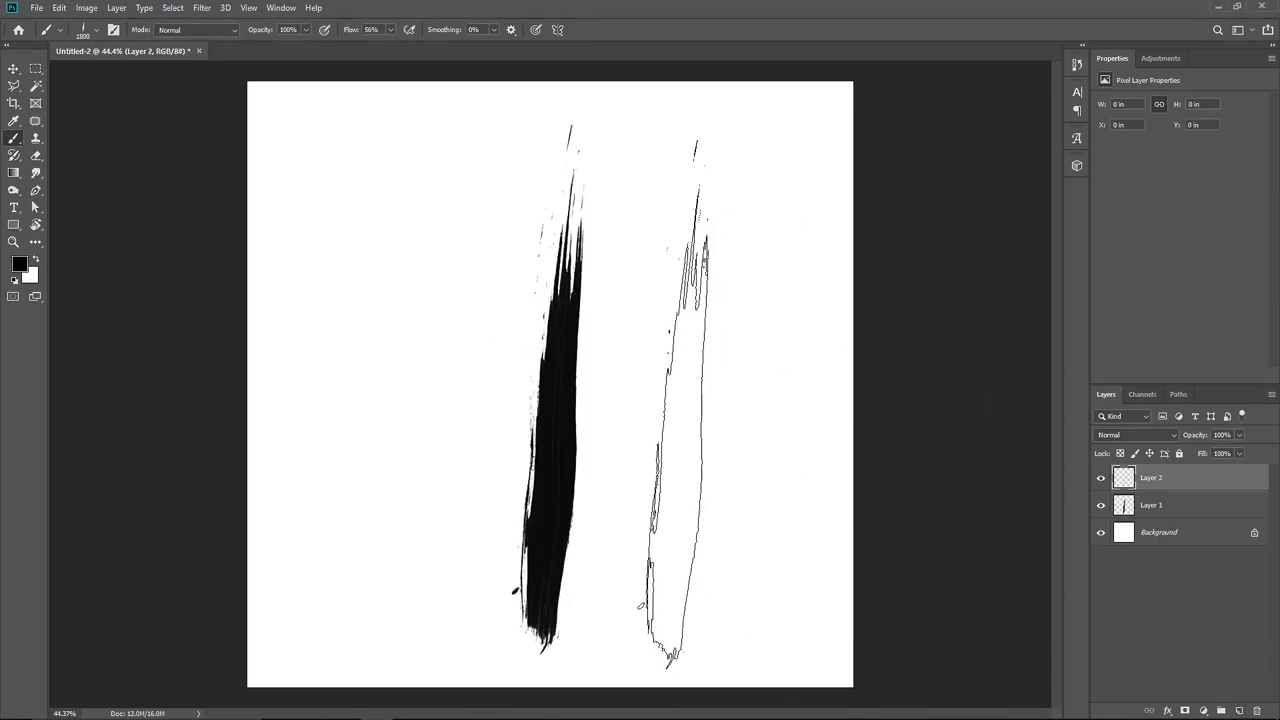
pyautogui.rightClick(781, 489)
pyautogui.click(880, 570)
pyautogui.press('Return')
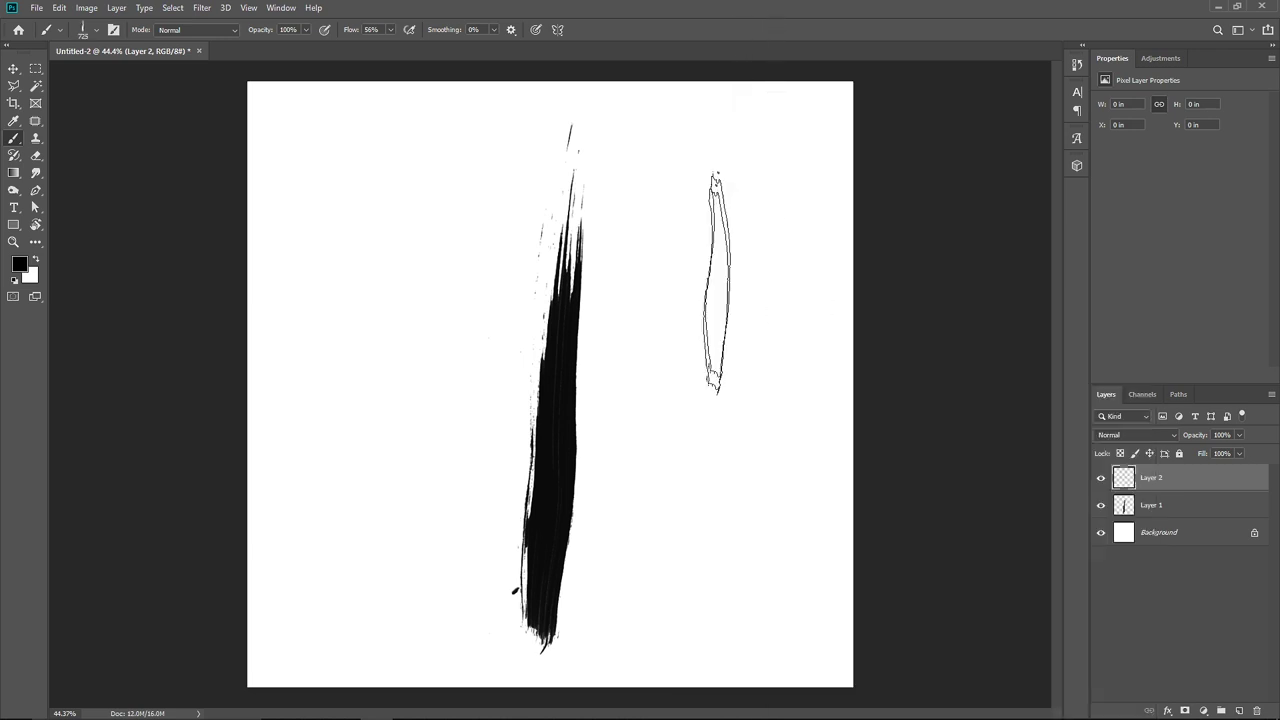
# Step: Enlarge the brush to 1600 px and stamp a black vertical mark about 22 in tall to the right of the first
pyautogui.press(']')
pyautogui.press(']')
pyautogui.press(']')
pyautogui.press(']')
pyautogui.press(']')
pyautogui.press(']')
pyautogui.press(']')
pyautogui.press(']')
pyautogui.press(']')
pyautogui.press(']')
pyautogui.press(']')
pyautogui.press('[')
pyautogui.press('[')
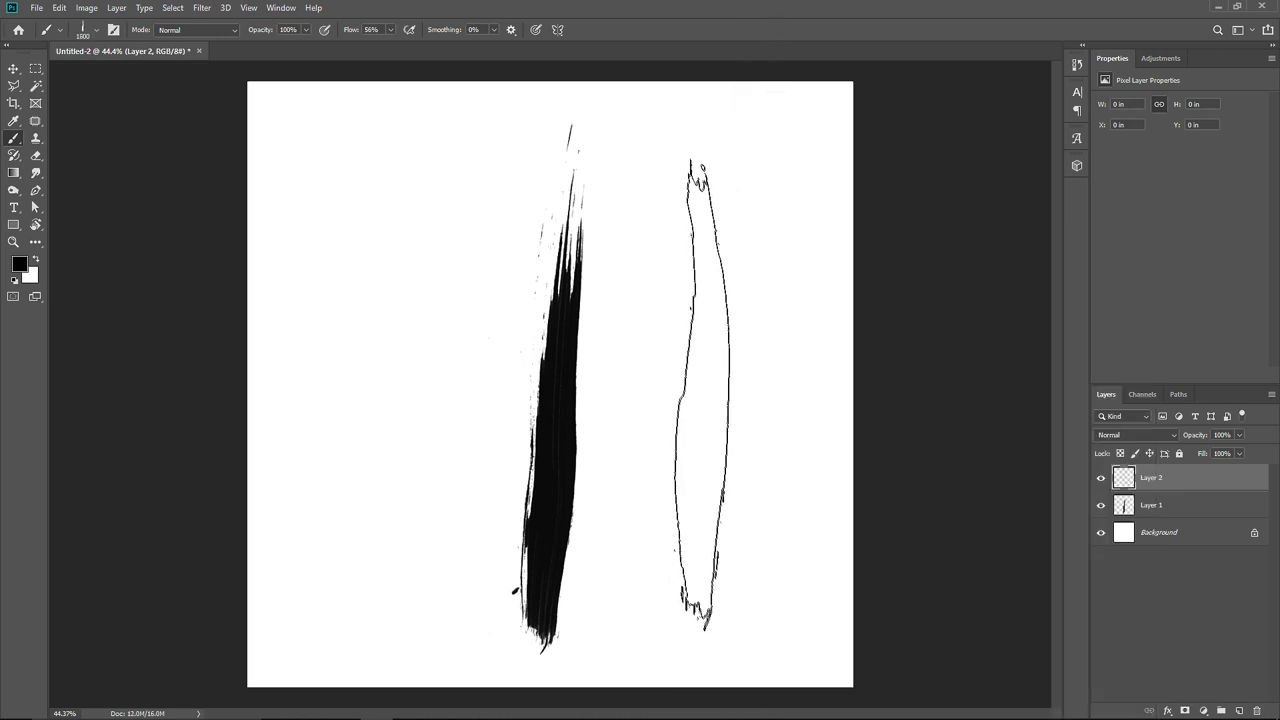
pyautogui.click(683, 414)
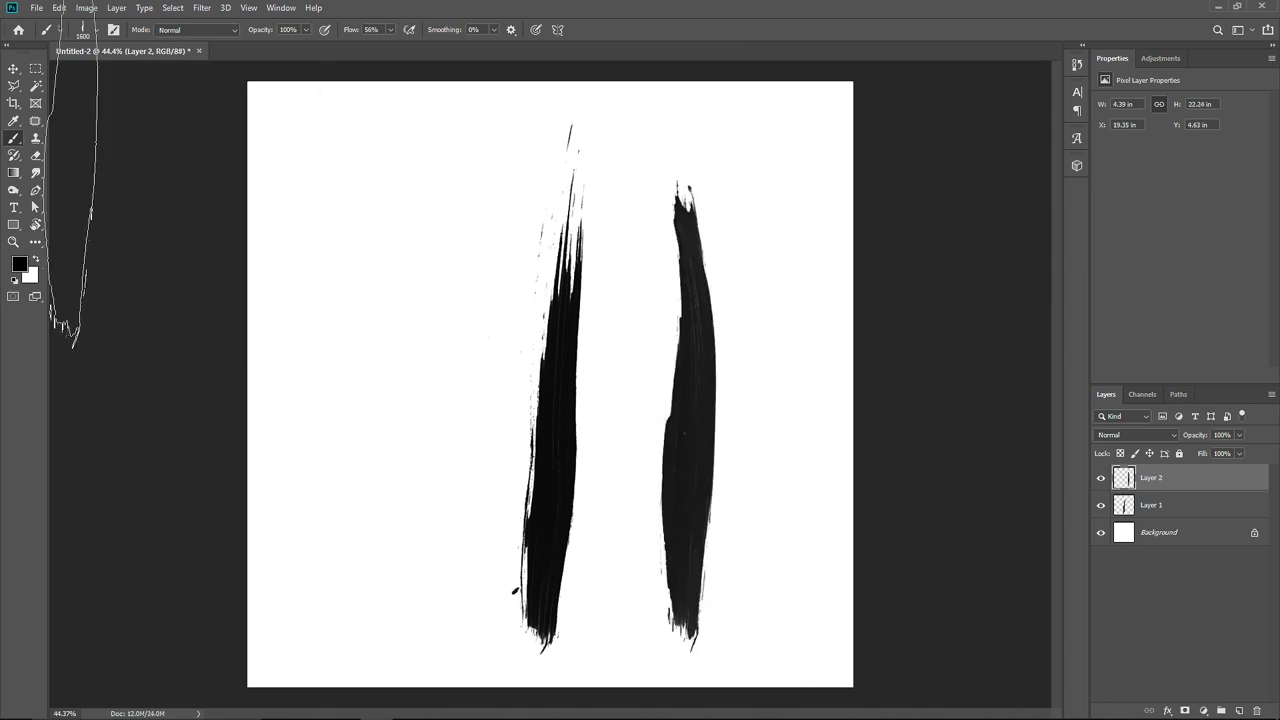
# Step: Warp the second brush mark into a crescent bulging to the right and move it closer to the central mark
pyautogui.click(13, 68)
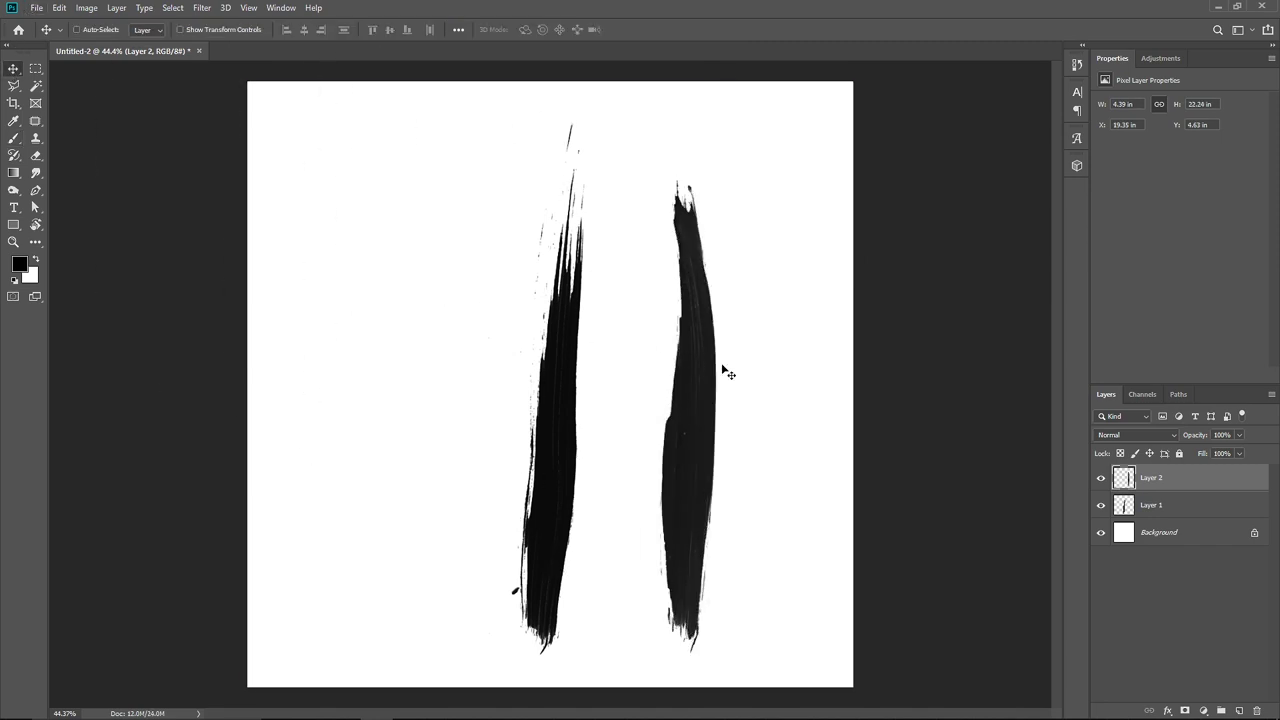
pyautogui.hotkey('ctrl', 't')
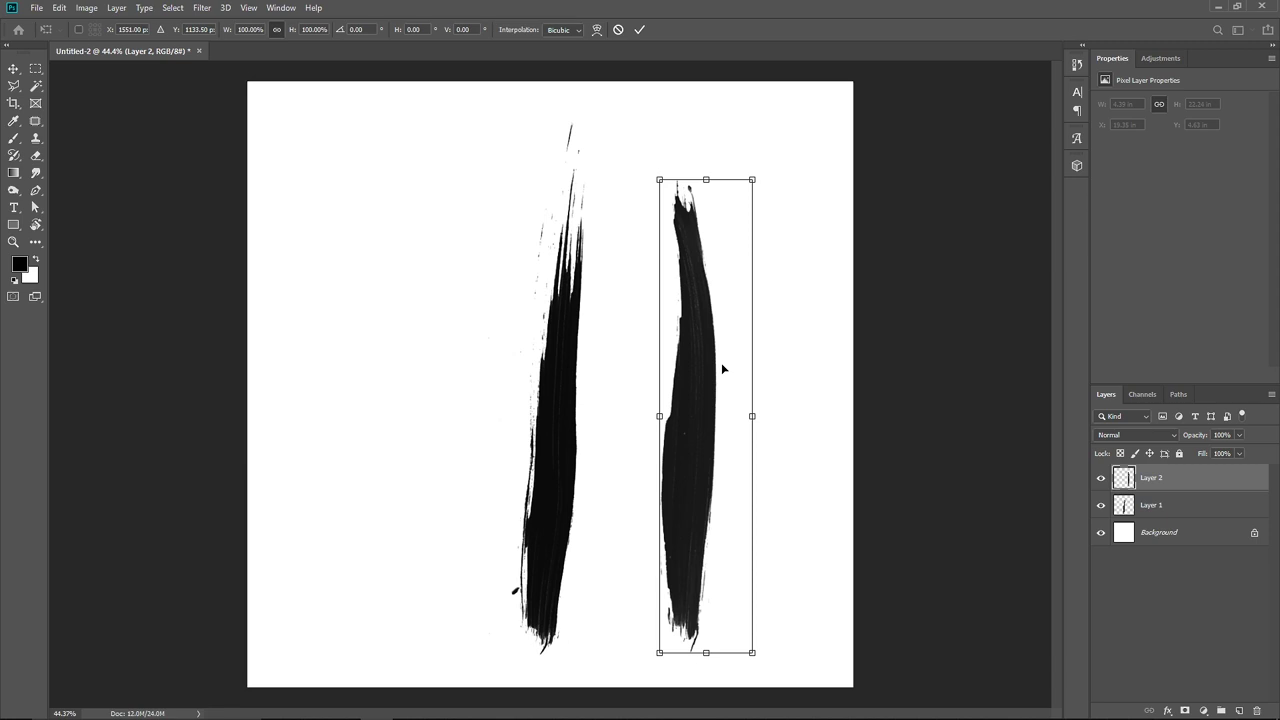
pyautogui.rightClick(706, 337)
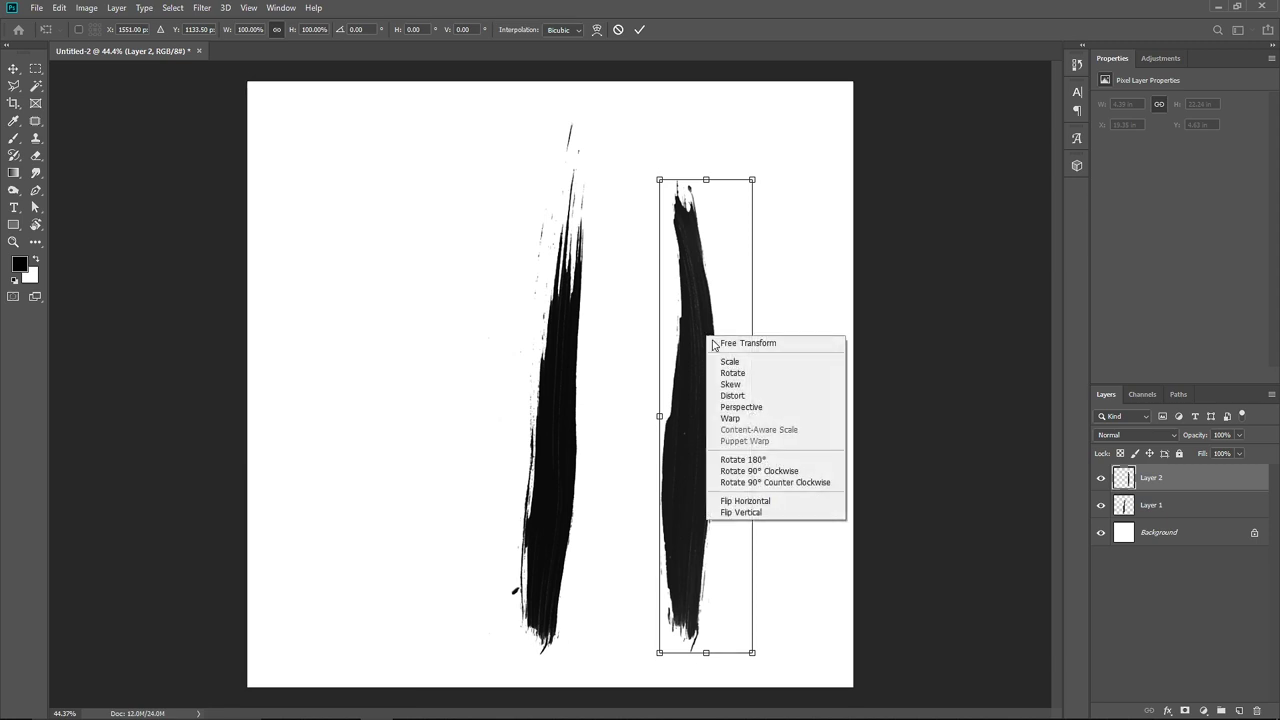
pyautogui.click(738, 421)
pyautogui.moveTo(659, 180); pyautogui.dragTo(631, 174)
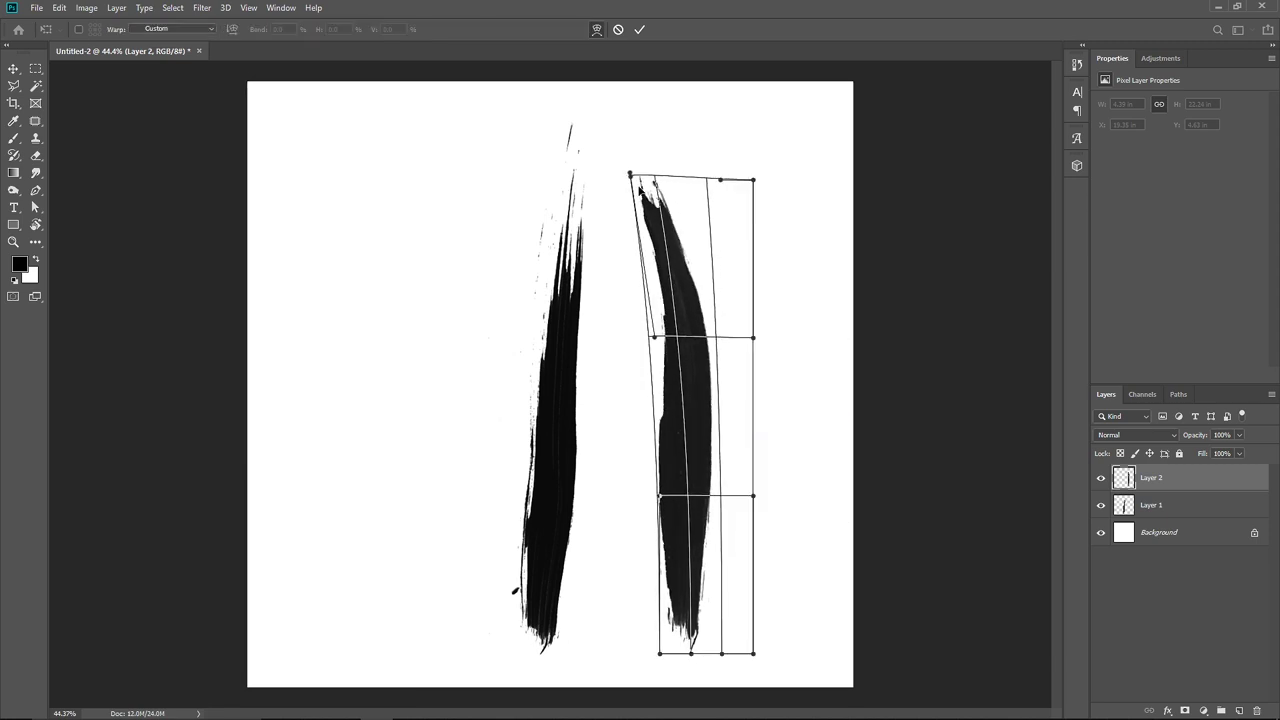
pyautogui.moveTo(660, 654); pyautogui.dragTo(620, 644)
pyautogui.moveTo(651, 429); pyautogui.dragTo(685, 437)
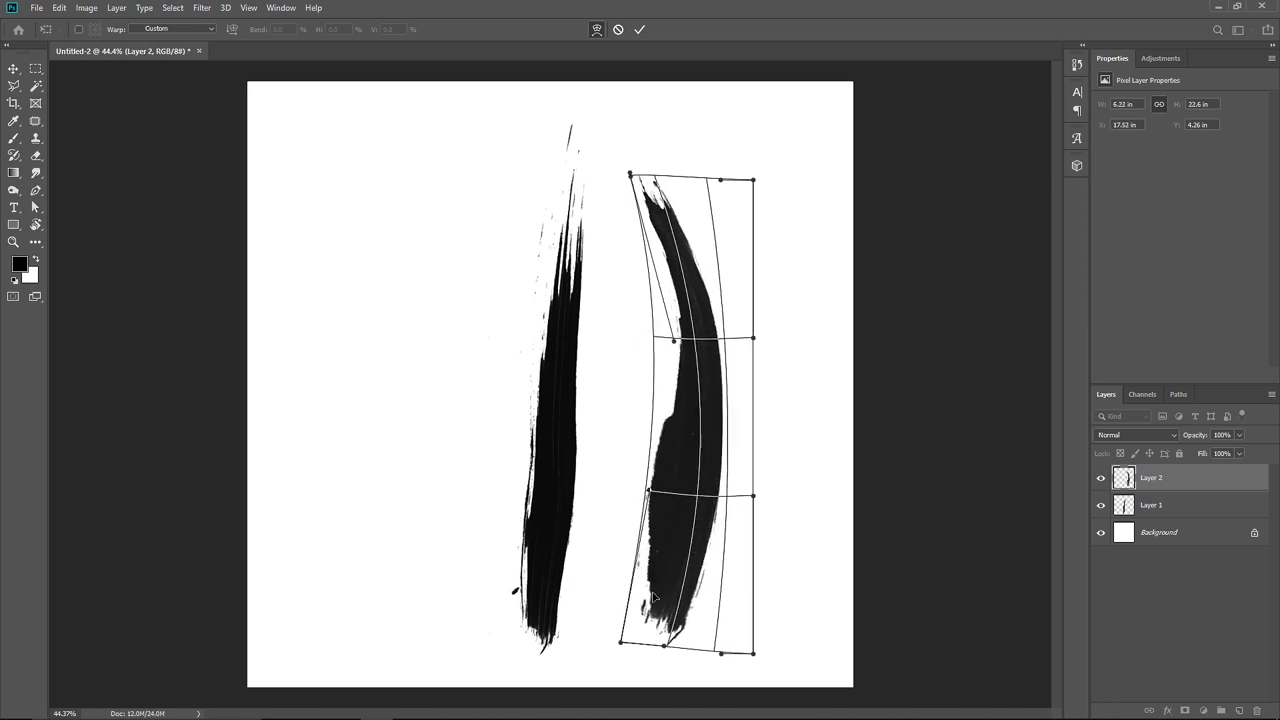
pyautogui.moveTo(620, 644); pyautogui.dragTo(591, 637)
pyautogui.moveTo(713, 457)
pyautogui.mouseDown()
pyautogui.moveTo(697, 416)
pyautogui.moveTo(711, 430)
pyautogui.moveTo(707, 462)
pyautogui.moveTo(676, 476)
pyautogui.mouseUp()
pyautogui.moveTo(662, 225); pyautogui.dragTo(656, 229)
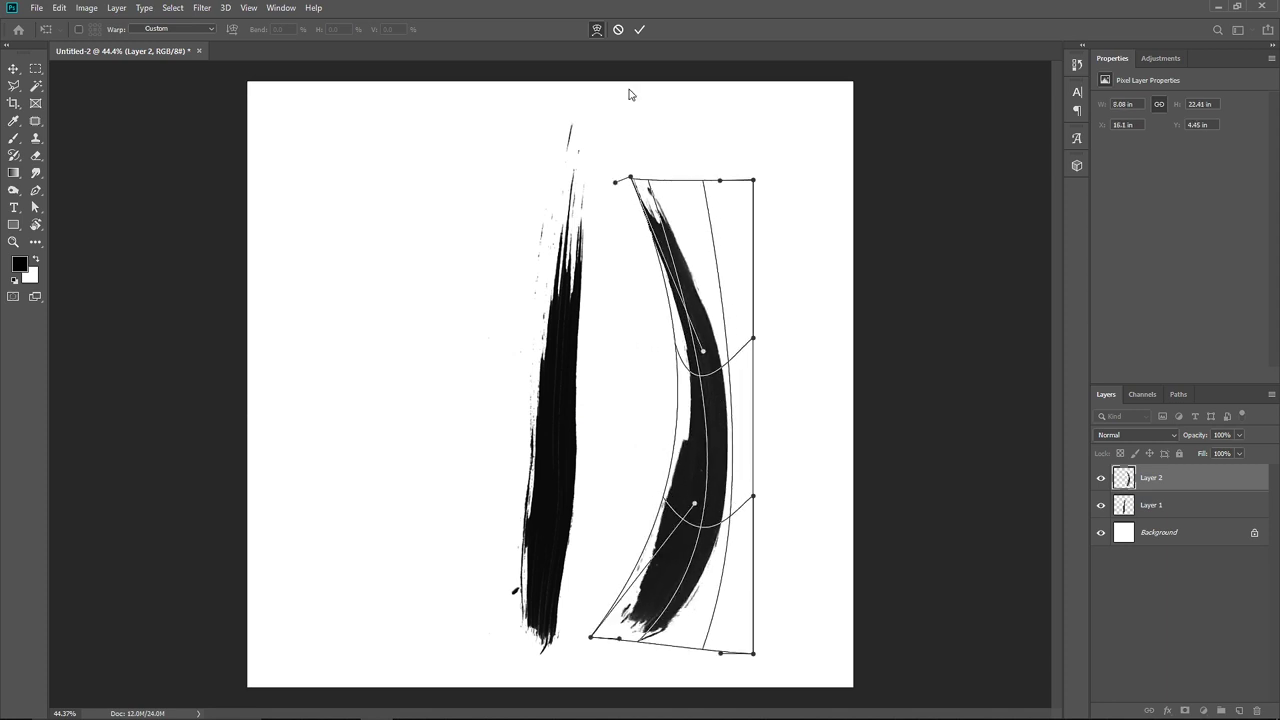
pyautogui.click(639, 29)
pyautogui.moveTo(705, 362)
pyautogui.mouseDown()
pyautogui.moveTo(663, 366)
pyautogui.moveTo(660, 397)
pyautogui.mouseUp()
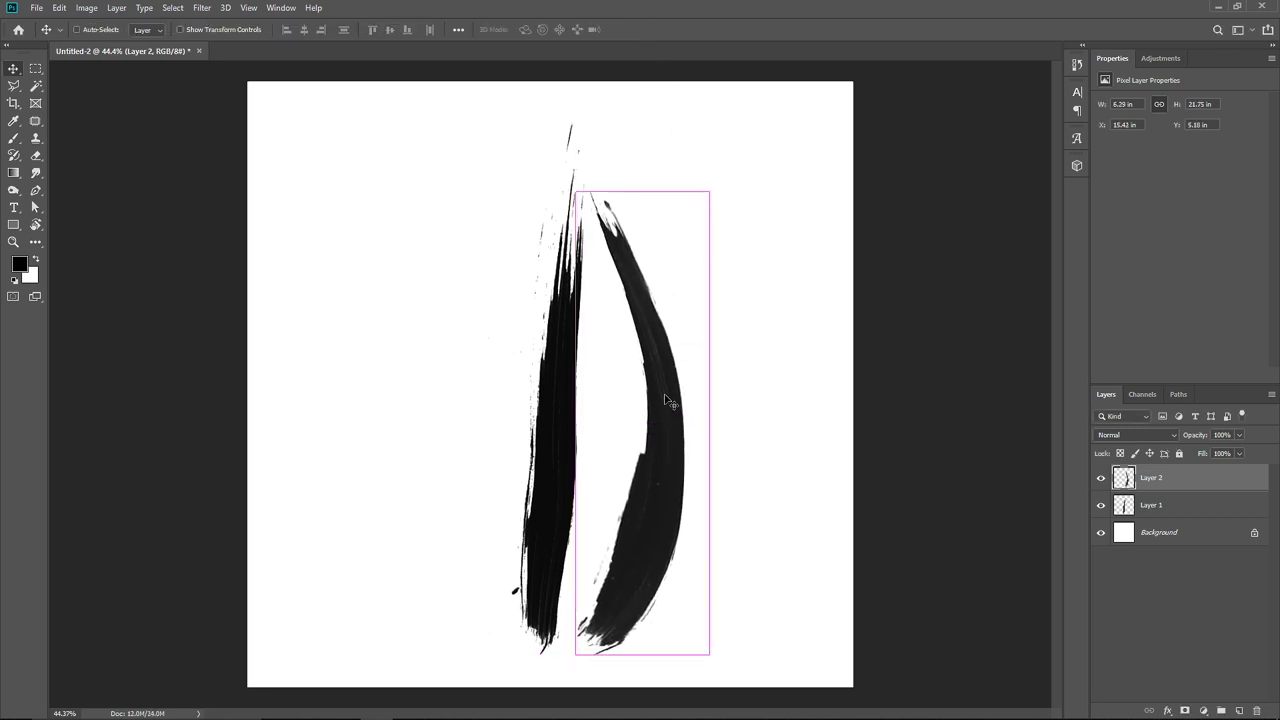
# Step: Duplicate the curved brush mark, flip the copy horizontally, and place it on the opposite side of the central mark
pyautogui.hotkey('ctrl', 'j')
pyautogui.press('ctrl')
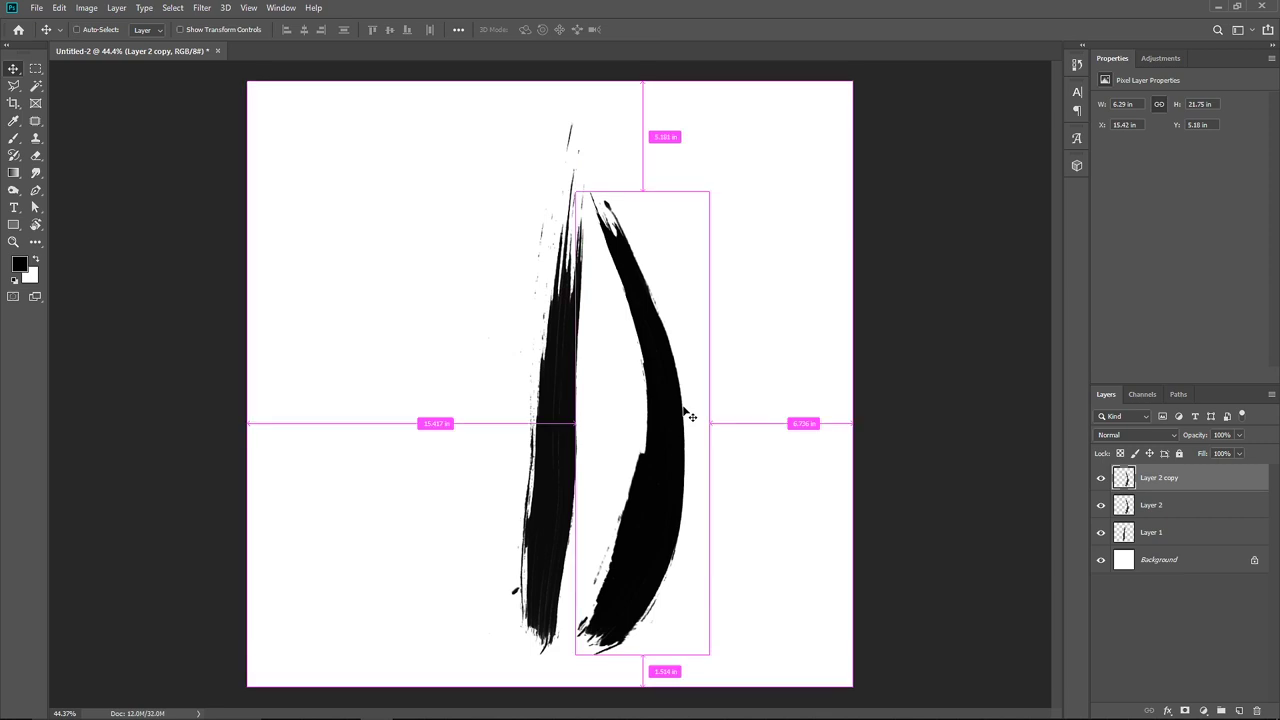
pyautogui.hotkey('ctrl', 't')
pyautogui.rightClick(657, 411)
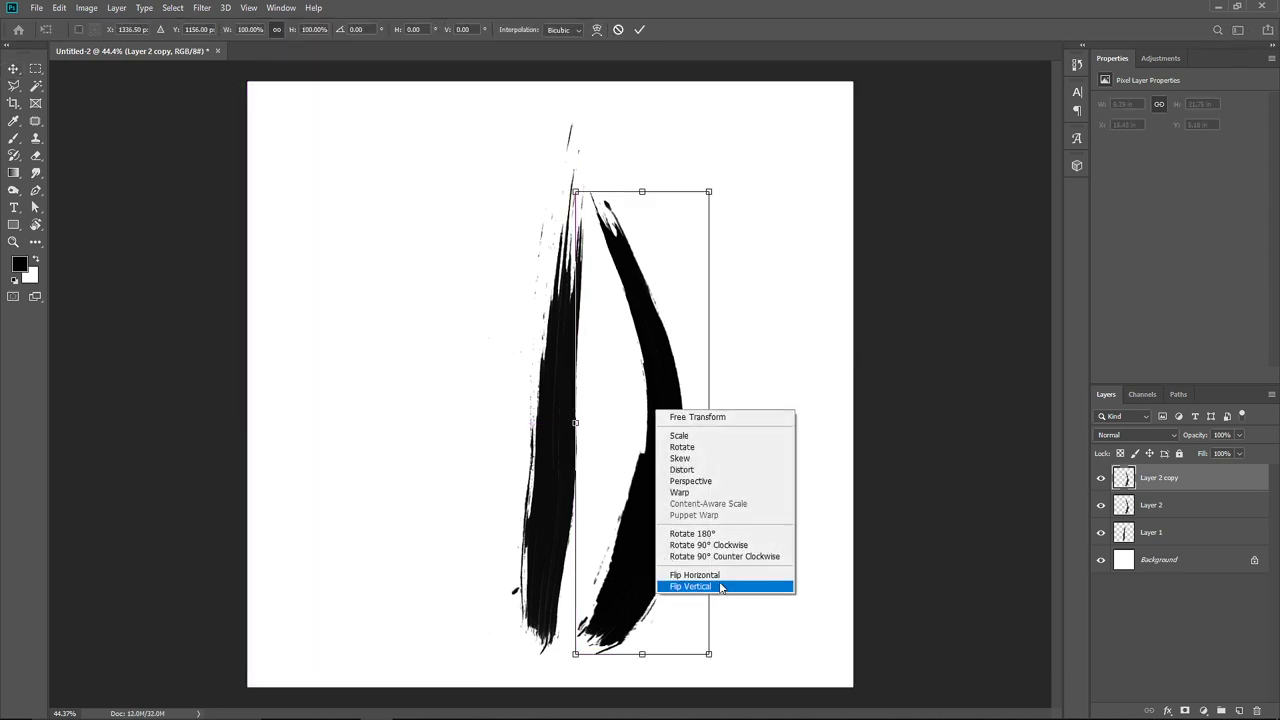
pyautogui.click(705, 575)
pyautogui.moveTo(673, 482); pyautogui.dragTo(449, 454)
pyautogui.press('Return')
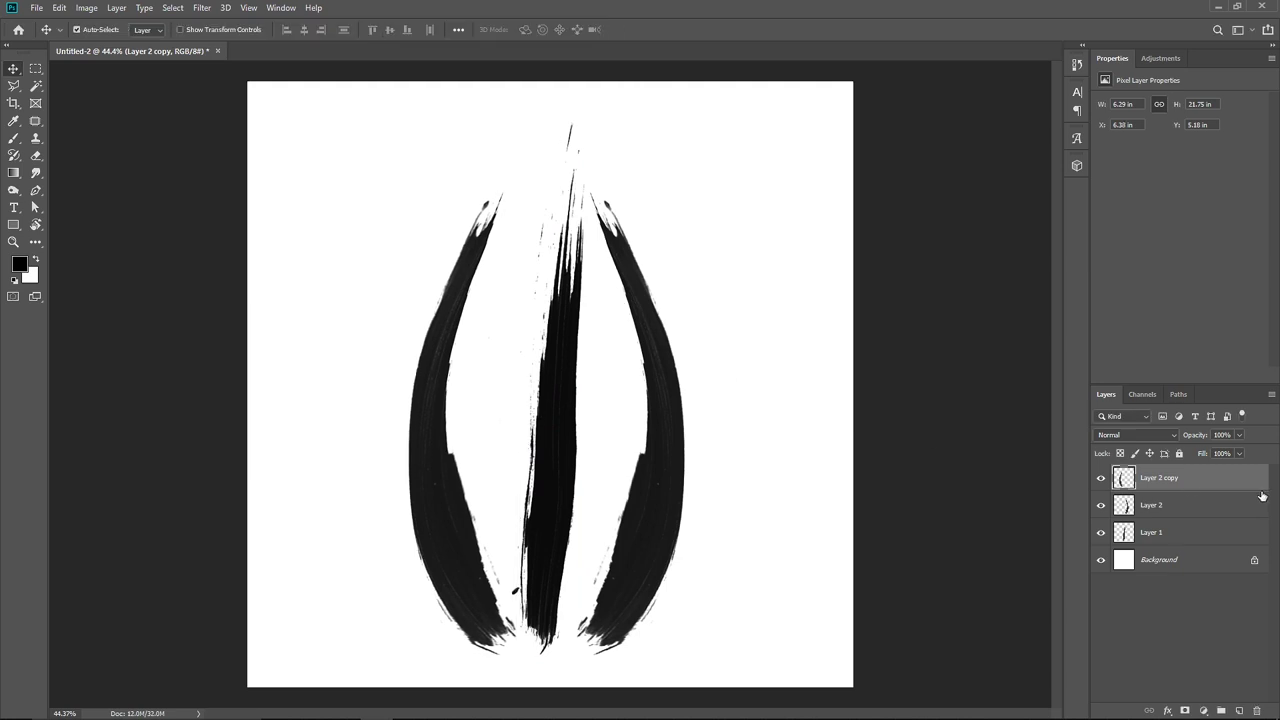
# Step: Delete both curved brush mark layers
pyautogui.keyDown('shift'); pyautogui.click(1180, 506); pyautogui.keyUp('shift')
pyautogui.press('Delete')
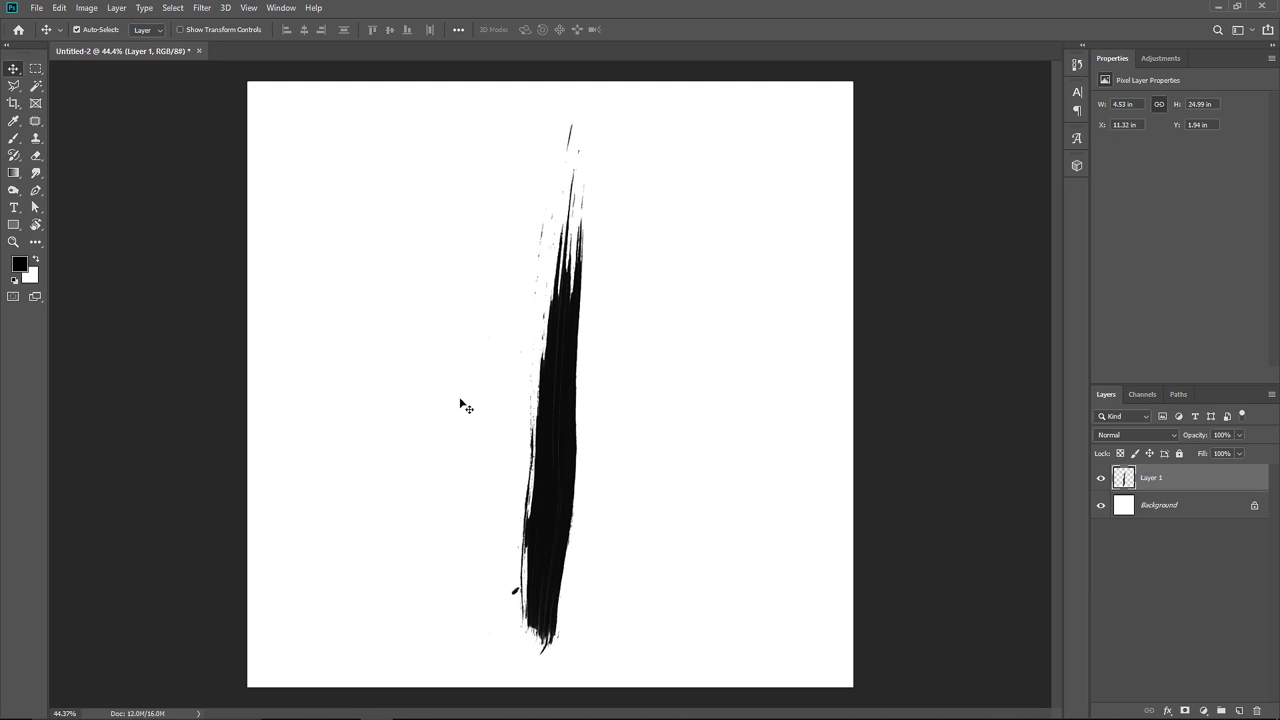
# Step: Save the central brush mark as a JPEG named Paint in the Painted Skull folder at quality 12
pyautogui.hotkey('ctrl', 'shift', 's')
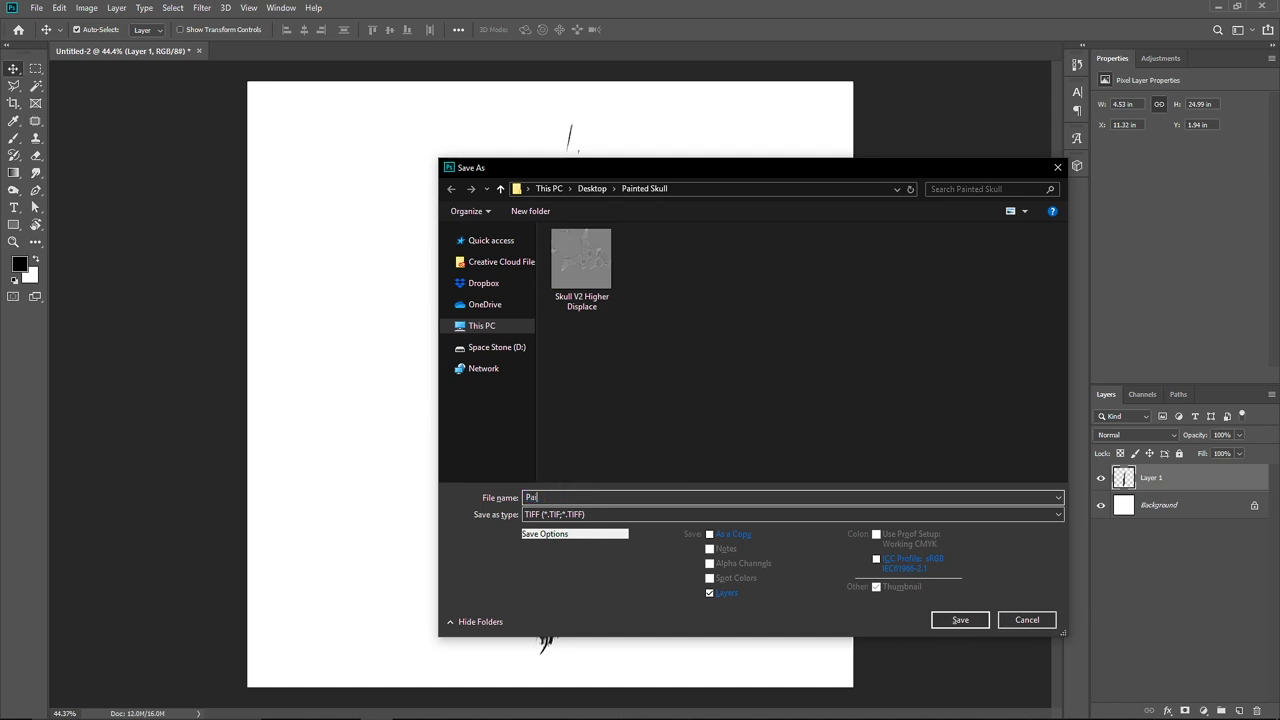
pyautogui.click(566, 514)
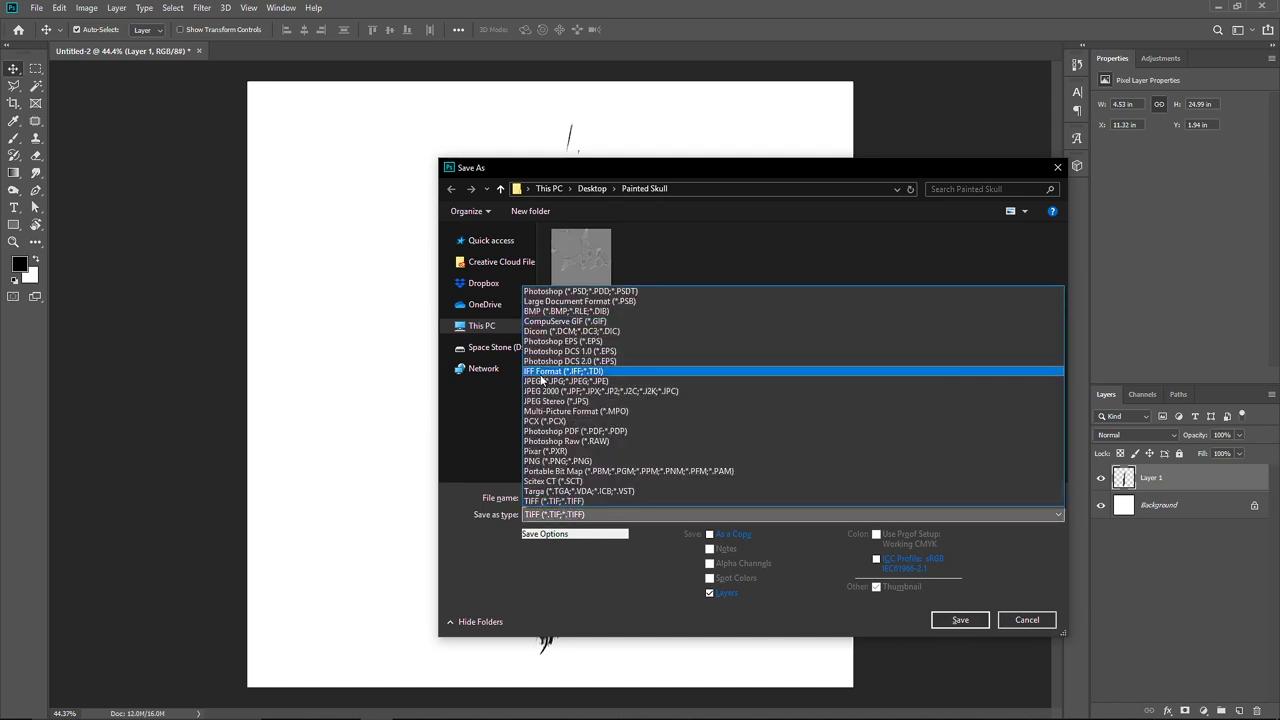
pyautogui.click(640, 376)
pyautogui.click(960, 620)
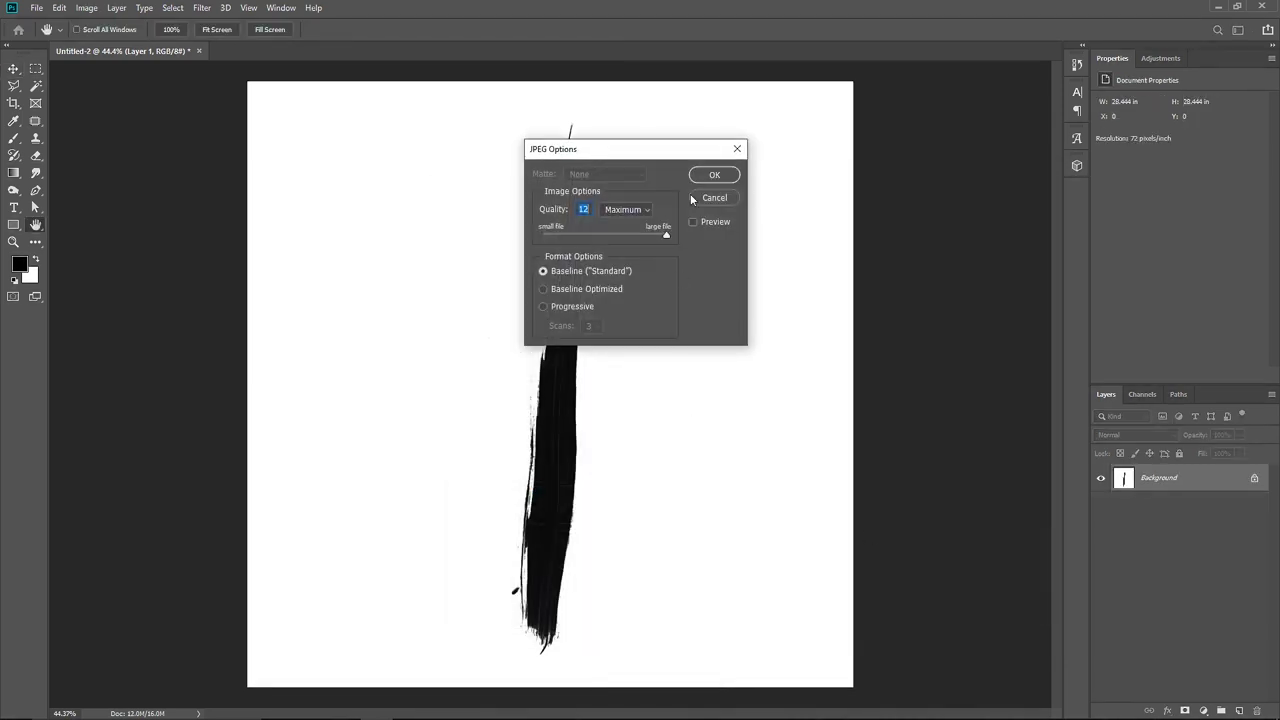
pyautogui.click(757, 171)
# Step: Switch to File Explorer, examine the saved Paint image in the Painted Skull folder, and close the preview
pyautogui.hotkey('alt', 'Tab')
pyautogui.hotkey('alt', 'Tab')
pyautogui.hotkey('alt', 'Tab')
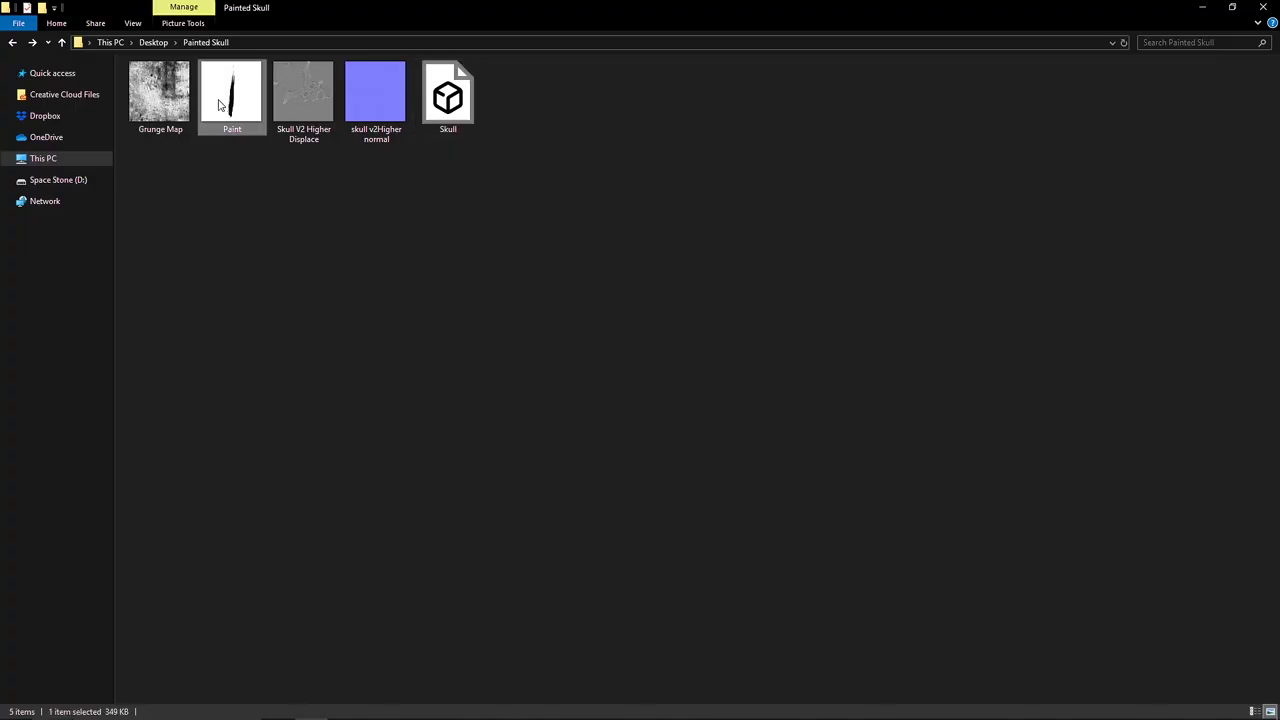
pyautogui.doubleClick(219, 105)
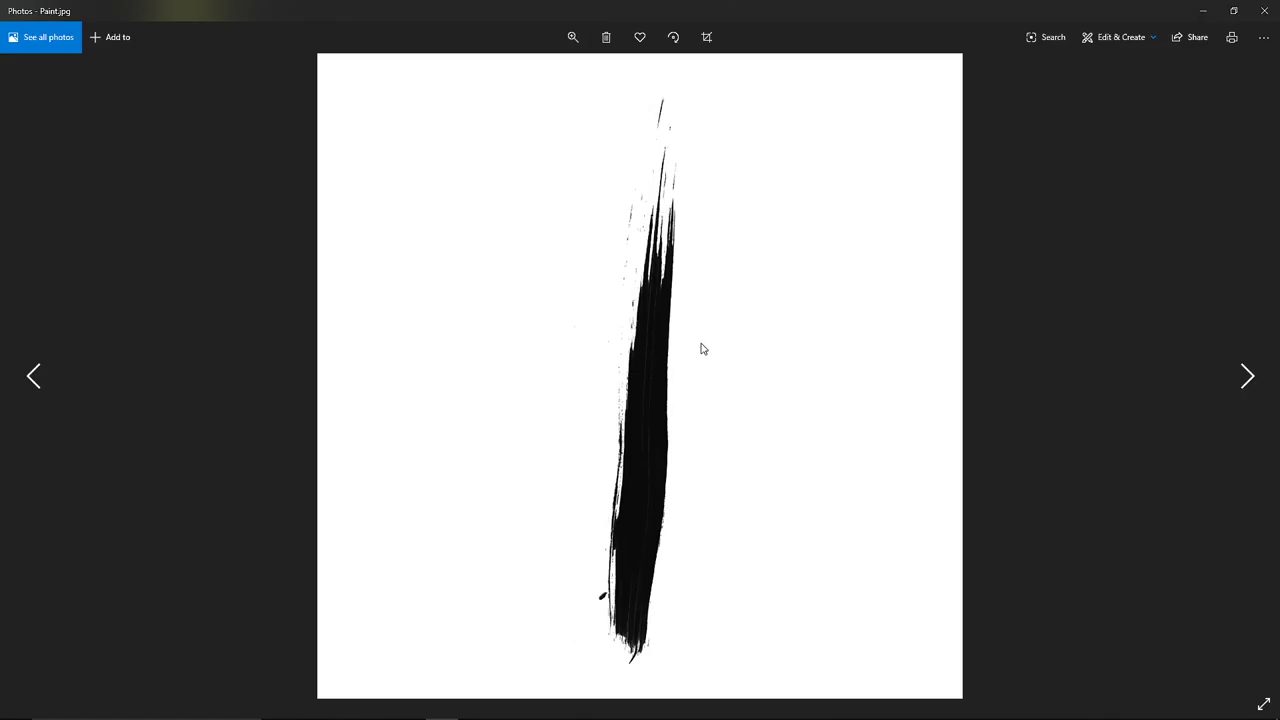
pyautogui.click(1268, 10)
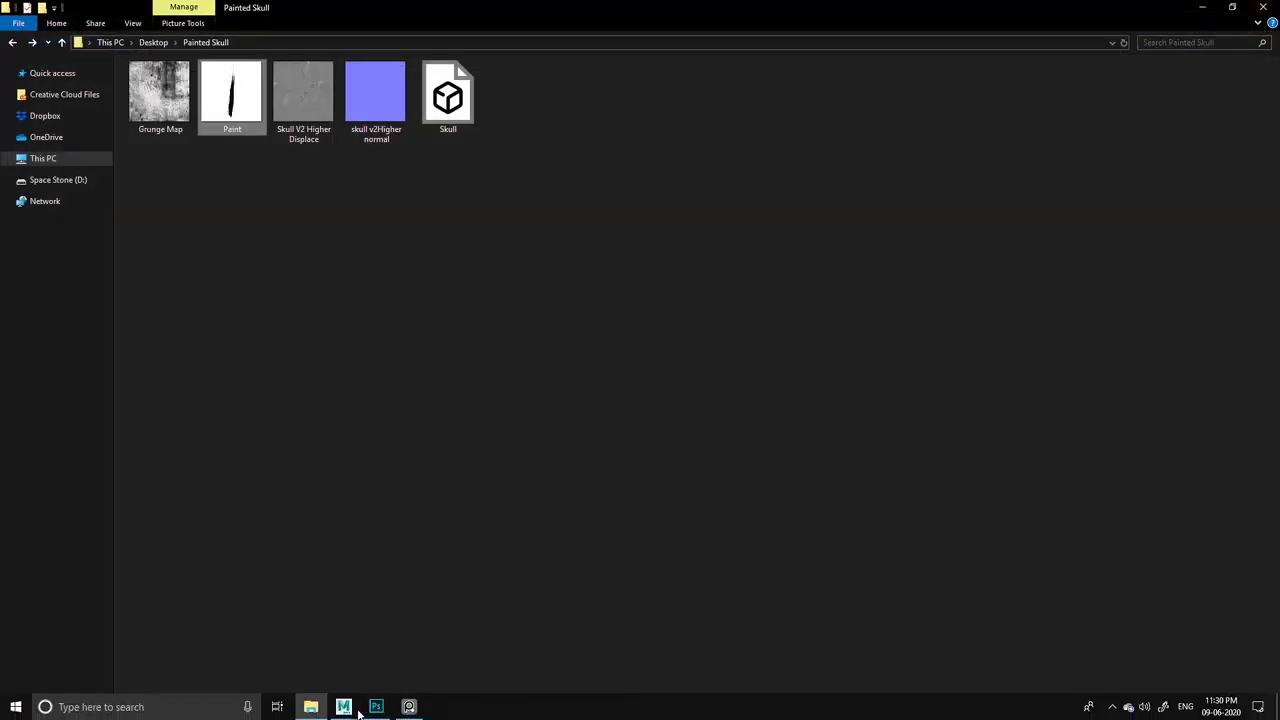
# Step: Quit Photoshop without saving the untitled document and return to Maya
pyautogui.click(356, 711)
pyautogui.click(397, 672)
pyautogui.rightClick(376, 707)
pyautogui.click(343, 674)
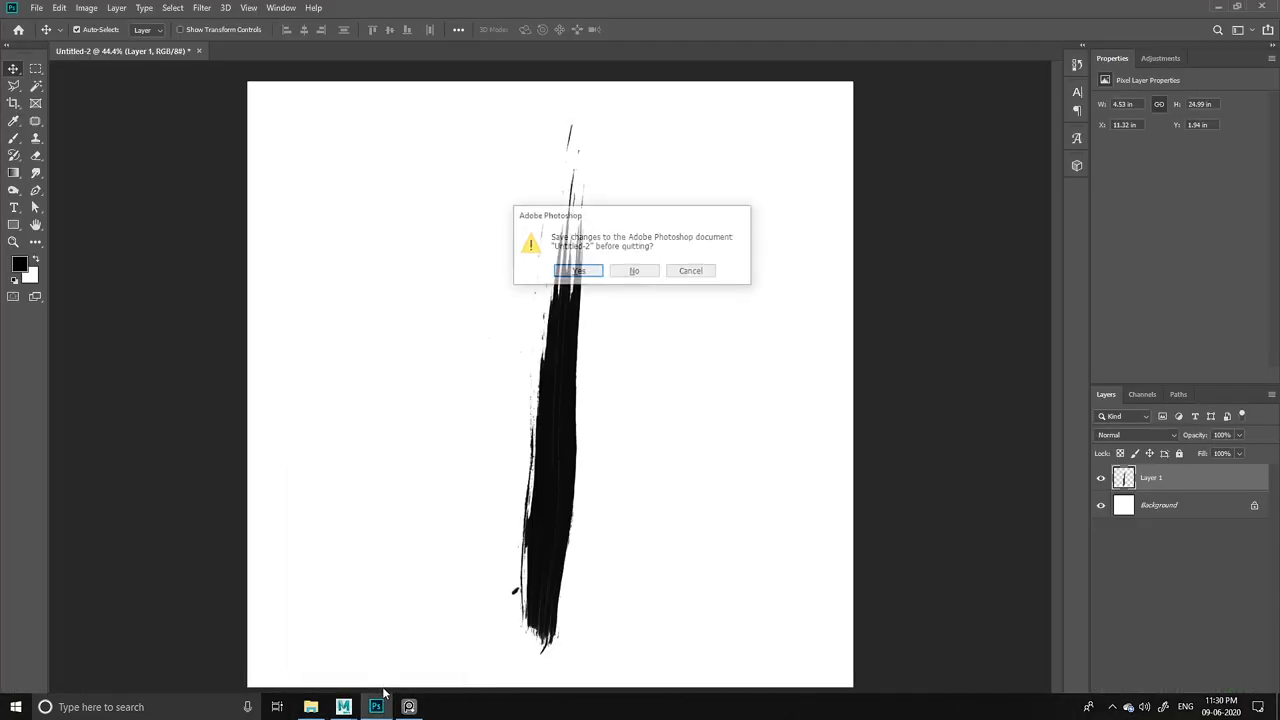
pyautogui.click(633, 270)
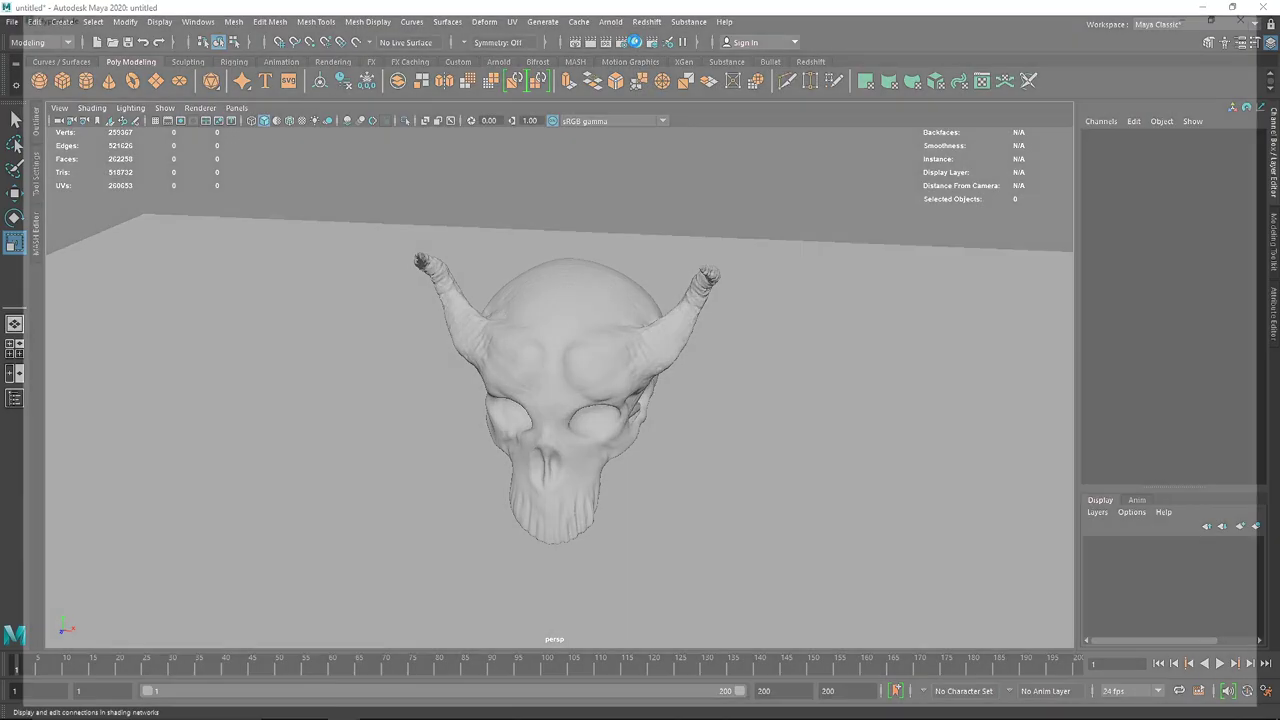
# Step: Open the Hypershade, create an aiMixShader, and reposition it with its shading group in the graph
pyautogui.click(635, 42)
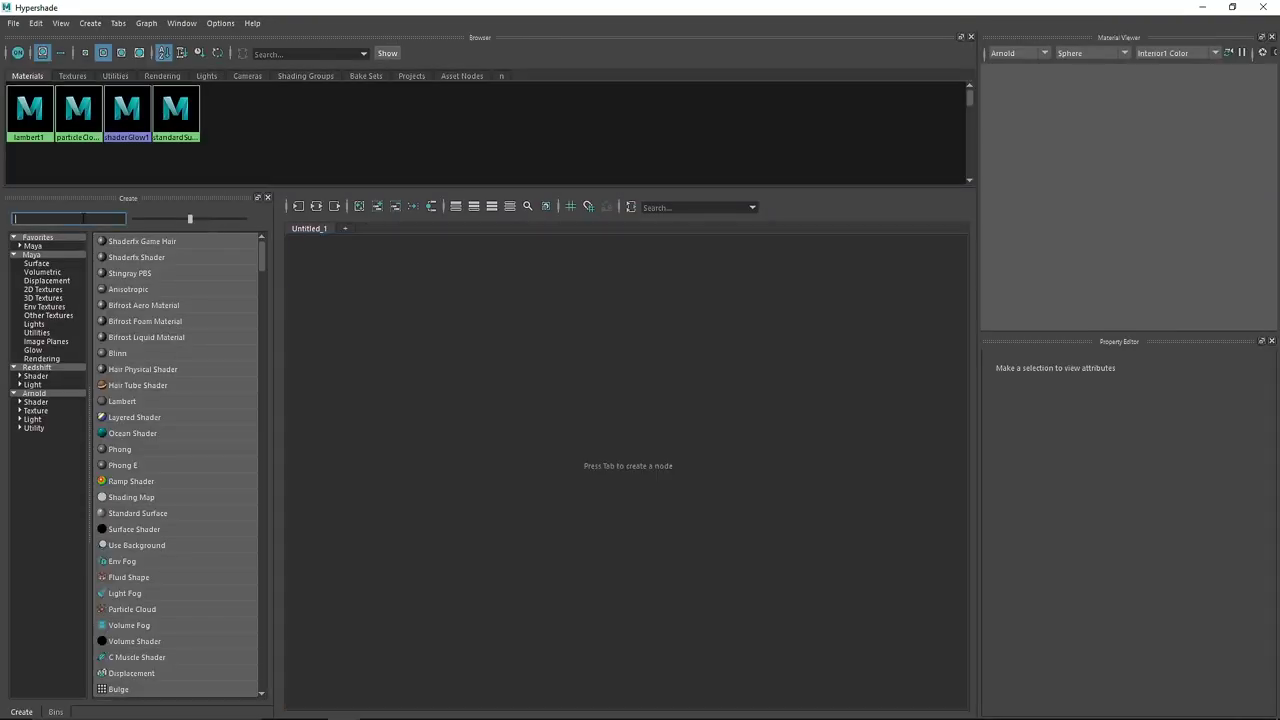
pyautogui.write('mix')
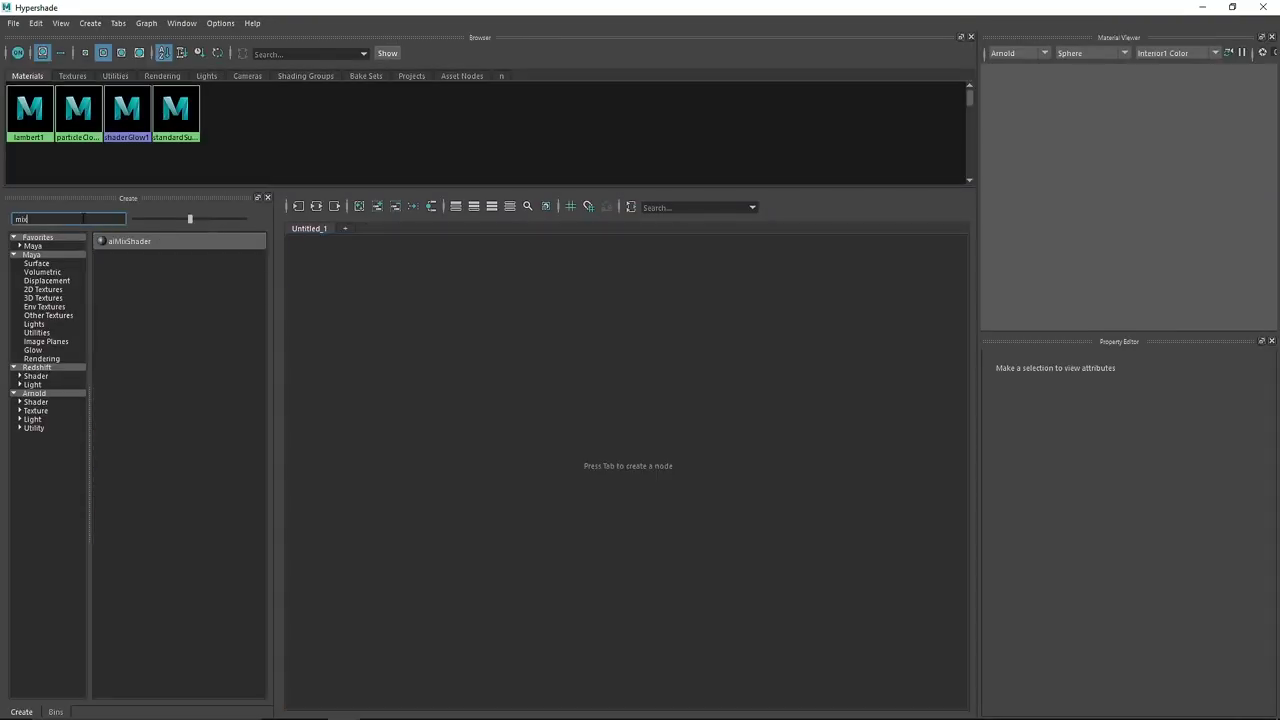
pyautogui.click(129, 241)
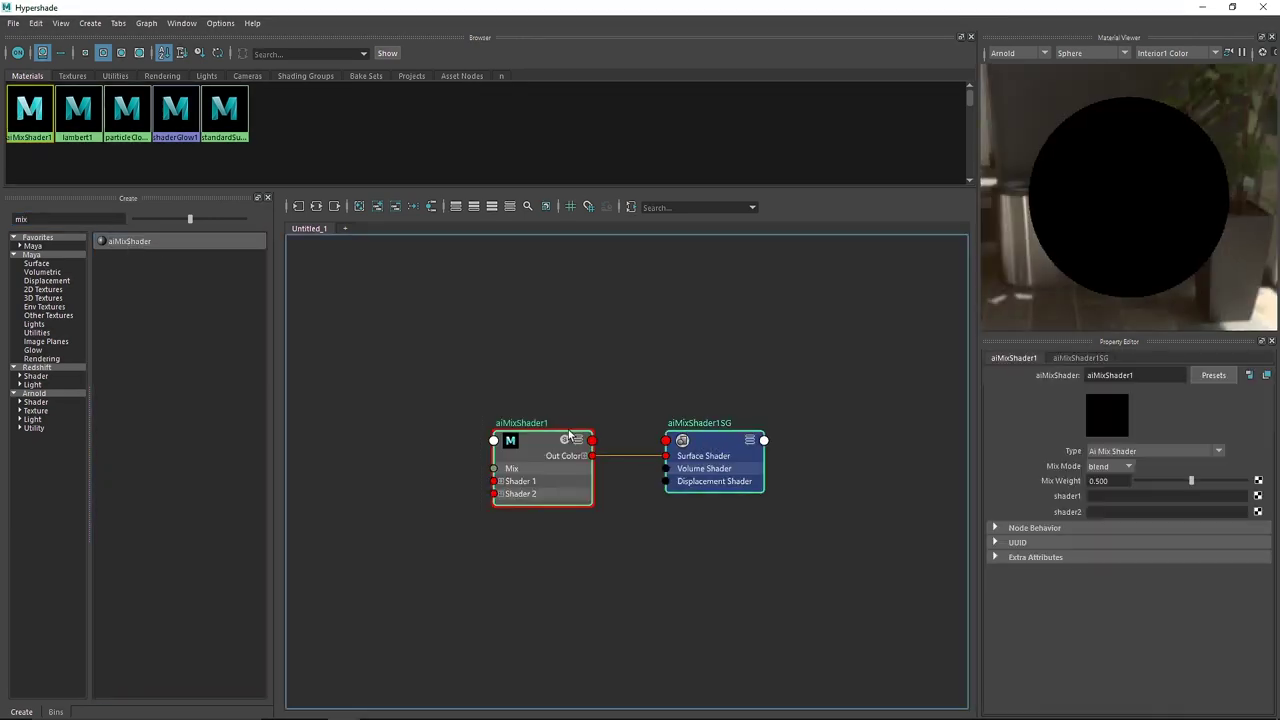
pyautogui.moveTo(435, 355); pyautogui.dragTo(590, 445)
pyautogui.moveTo(543, 446); pyautogui.dragTo(611, 441)
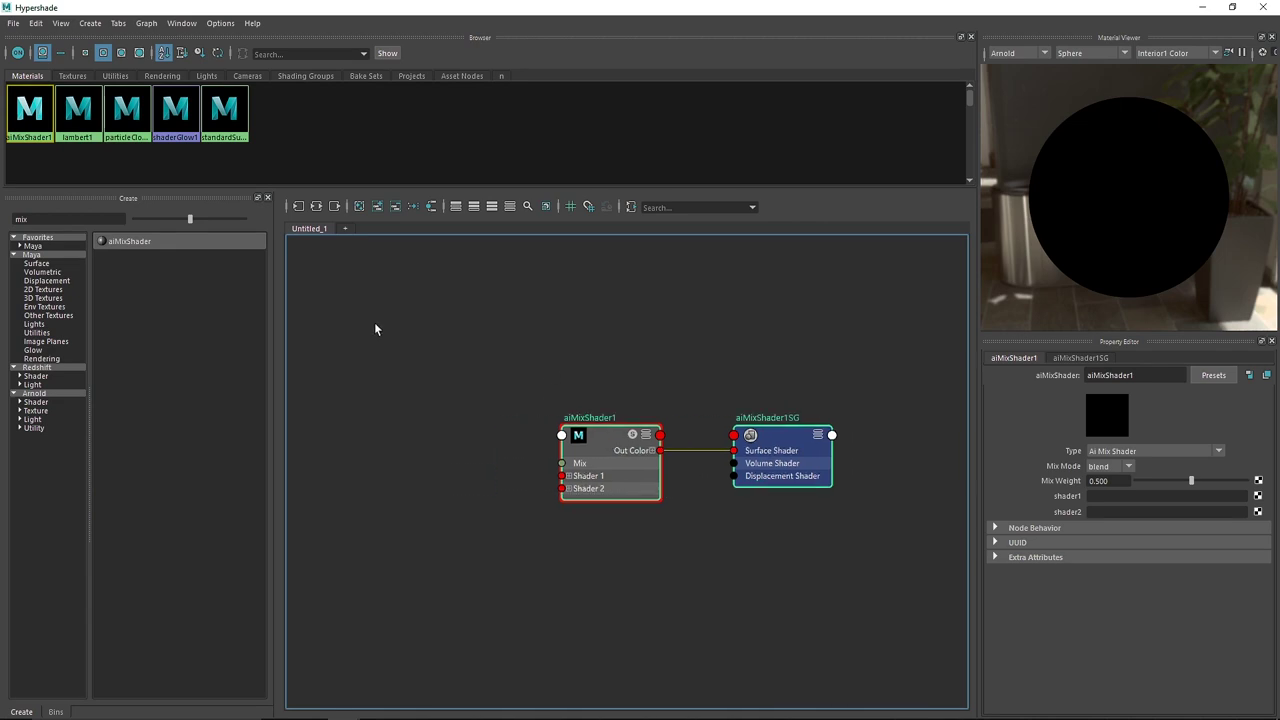
# Step: Create an aiStandardSurface, connect its Out Color to the mix shader's Shader 2, and delete its own shading group
pyautogui.doubleClick(78, 219)
pyautogui.write('stan')
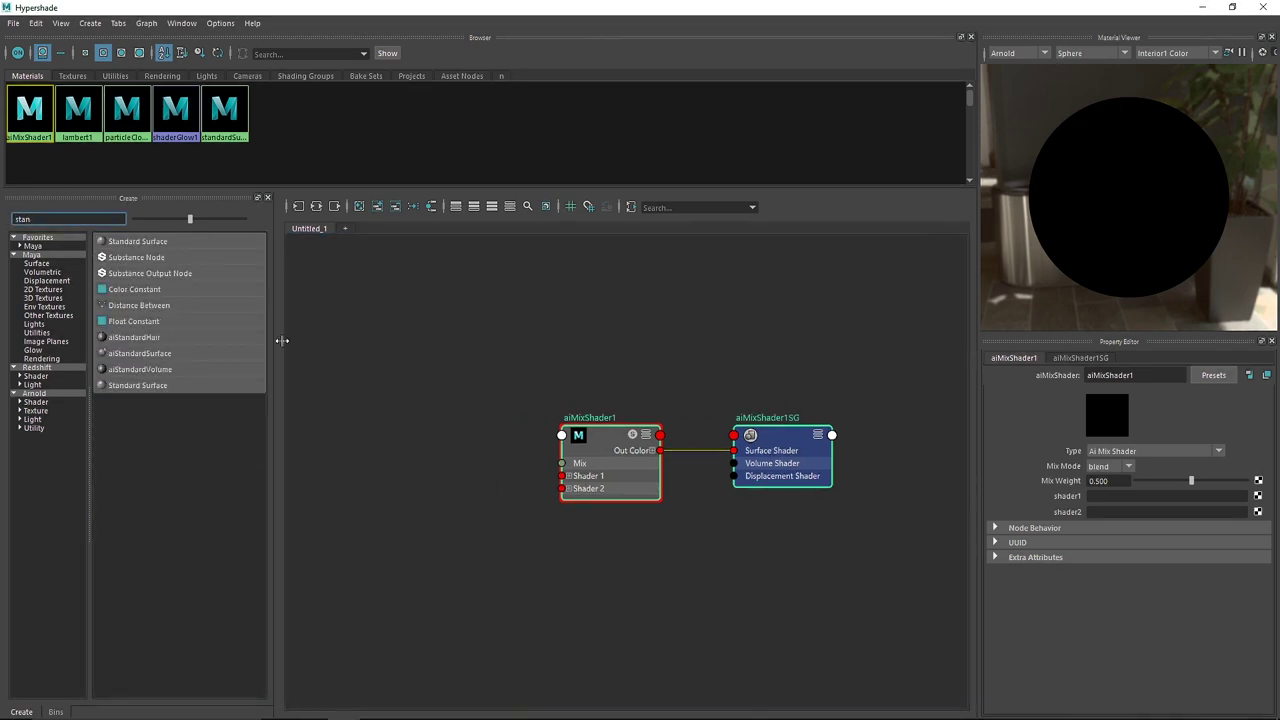
pyautogui.click(157, 355)
pyautogui.moveTo(551, 344)
pyautogui.mouseDown()
pyautogui.moveTo(465, 428)
pyautogui.moveTo(437, 549)
pyautogui.moveTo(562, 488)
pyautogui.mouseUp()
pyautogui.click(720, 305)
pyautogui.press('Delete')
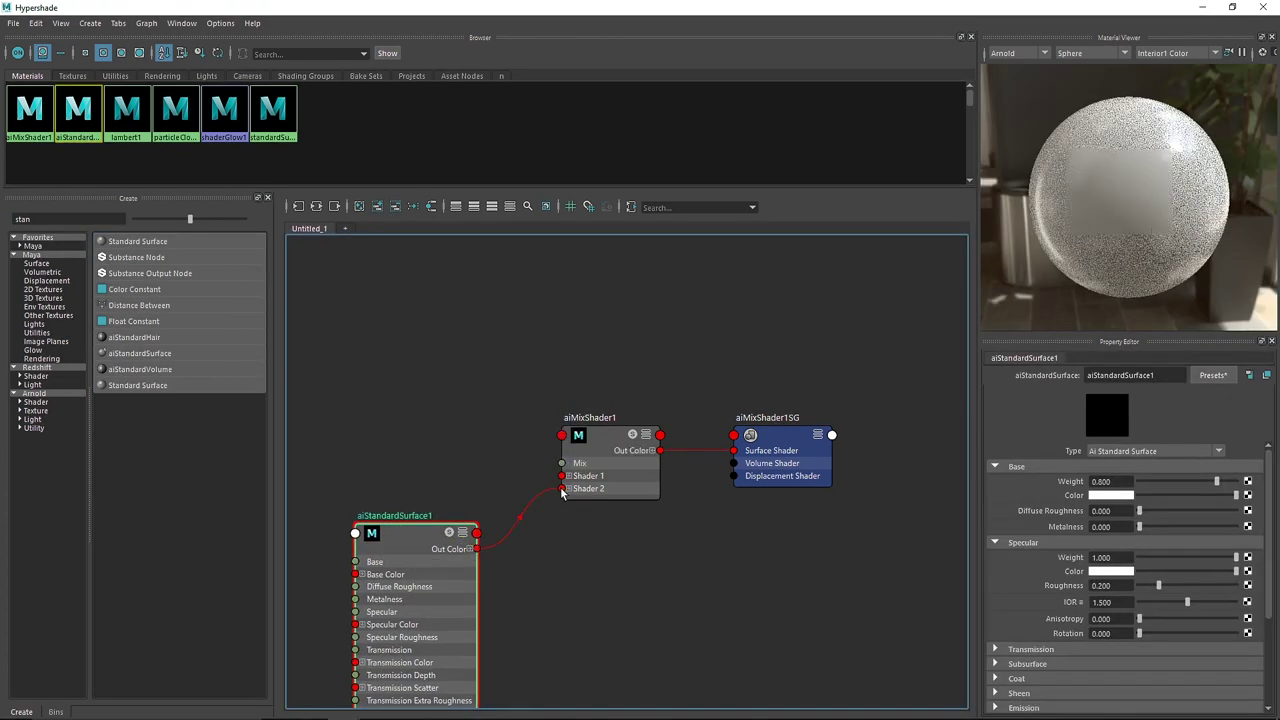
# Step: Rename the connected standard surface shader as Black
pyautogui.doubleClick(1120, 375)
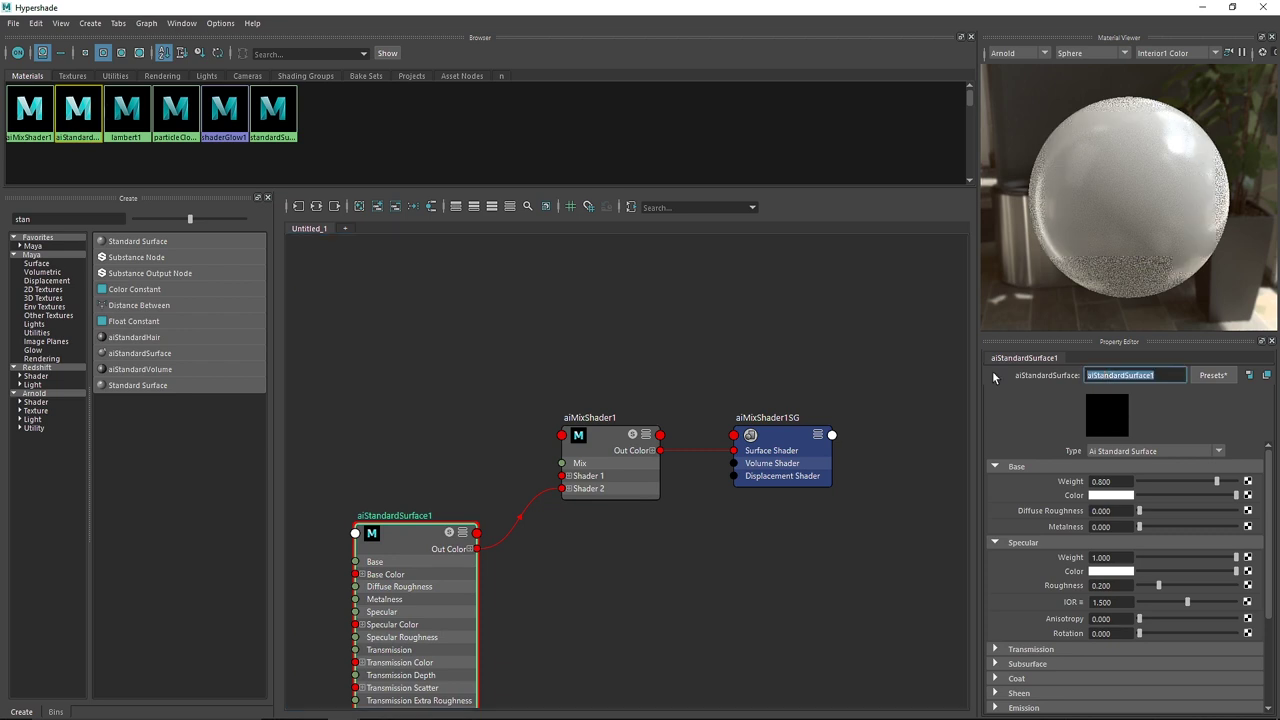
pyautogui.write('Black')
pyautogui.press('Return')
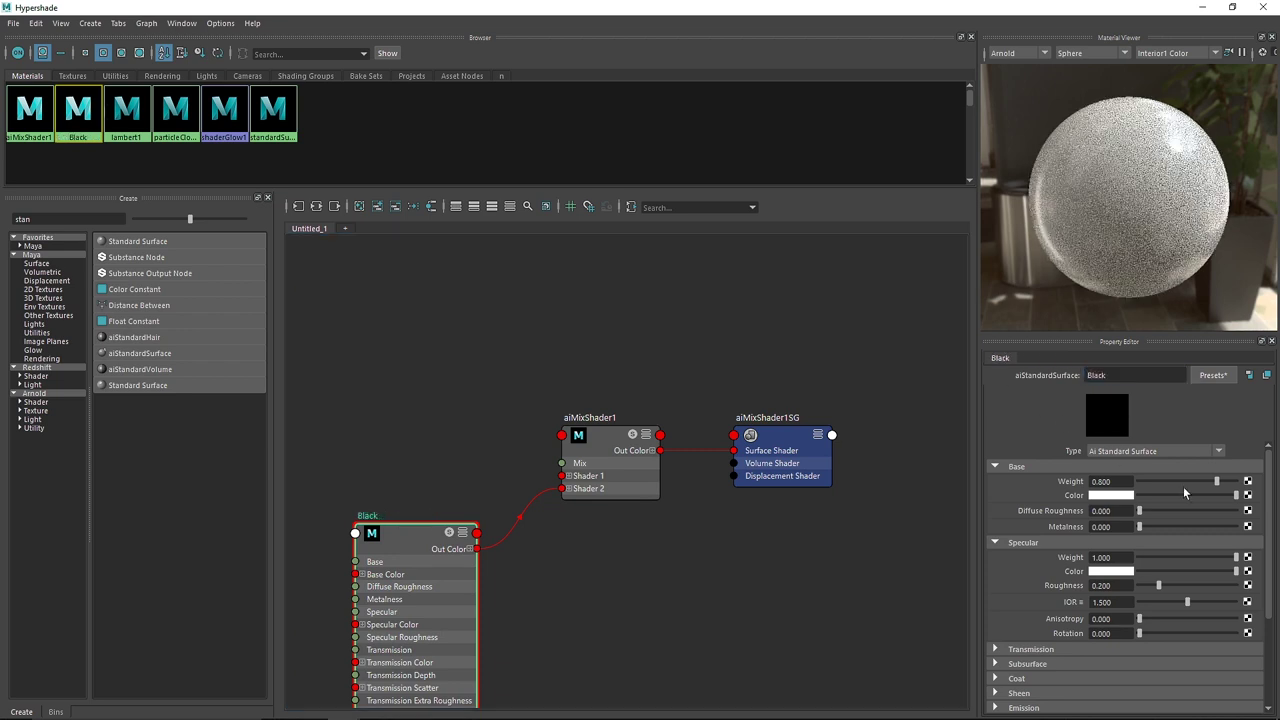
# Step: Give the Black shader a base weight of 1.0, a near-black base color, and a specular roughness of 0.4
pyautogui.moveTo(1218, 483); pyautogui.dragTo(1247, 483)
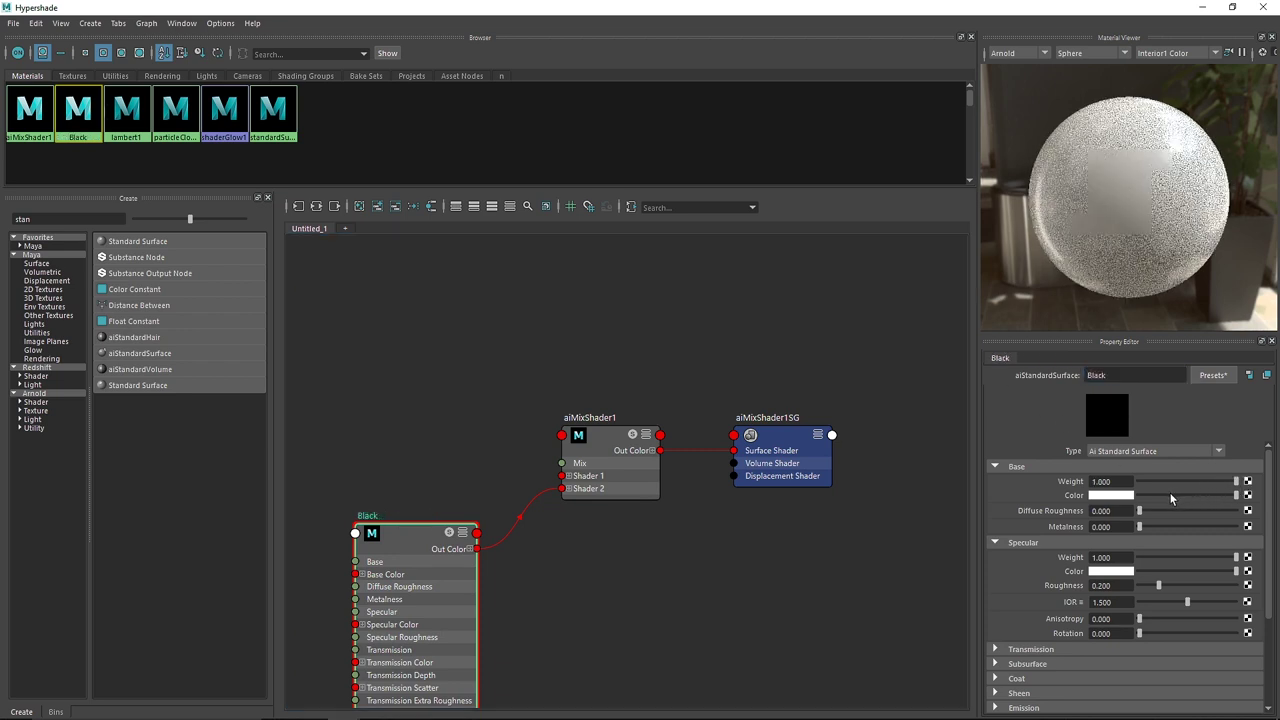
pyautogui.moveTo(1172, 498); pyautogui.dragTo(1143, 500)
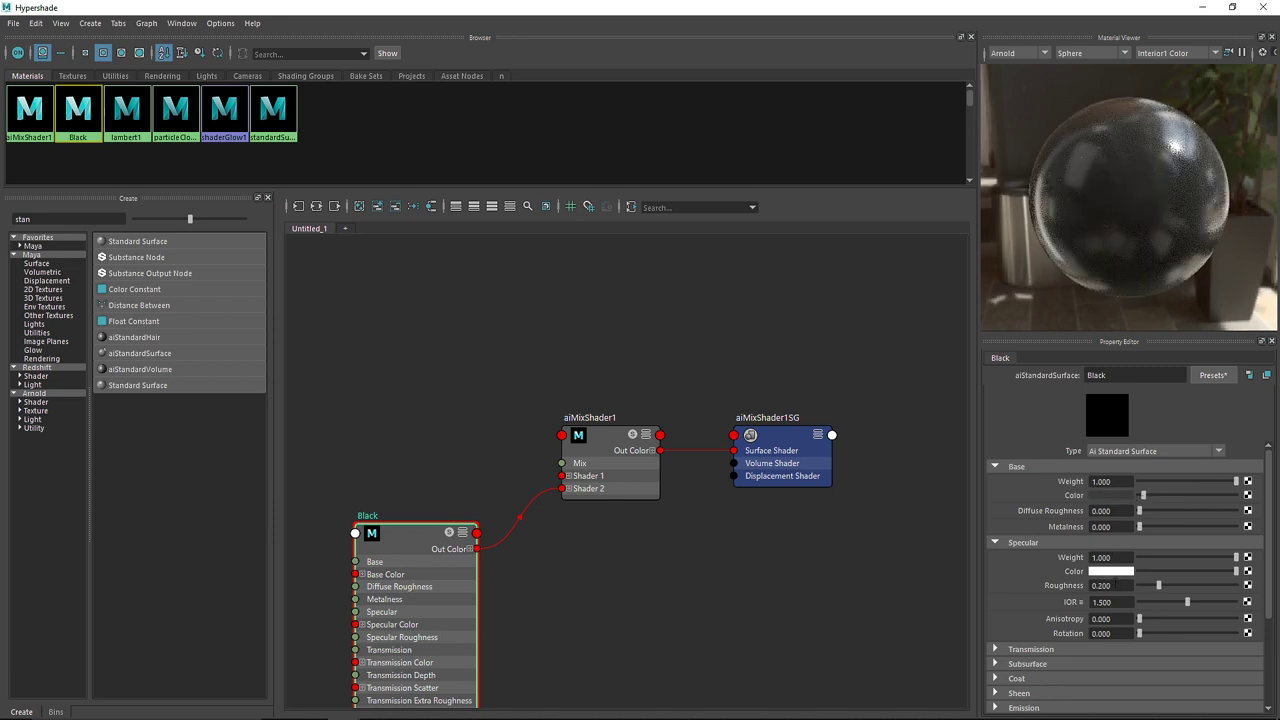
pyautogui.write('0.4')
pyautogui.press('Return')
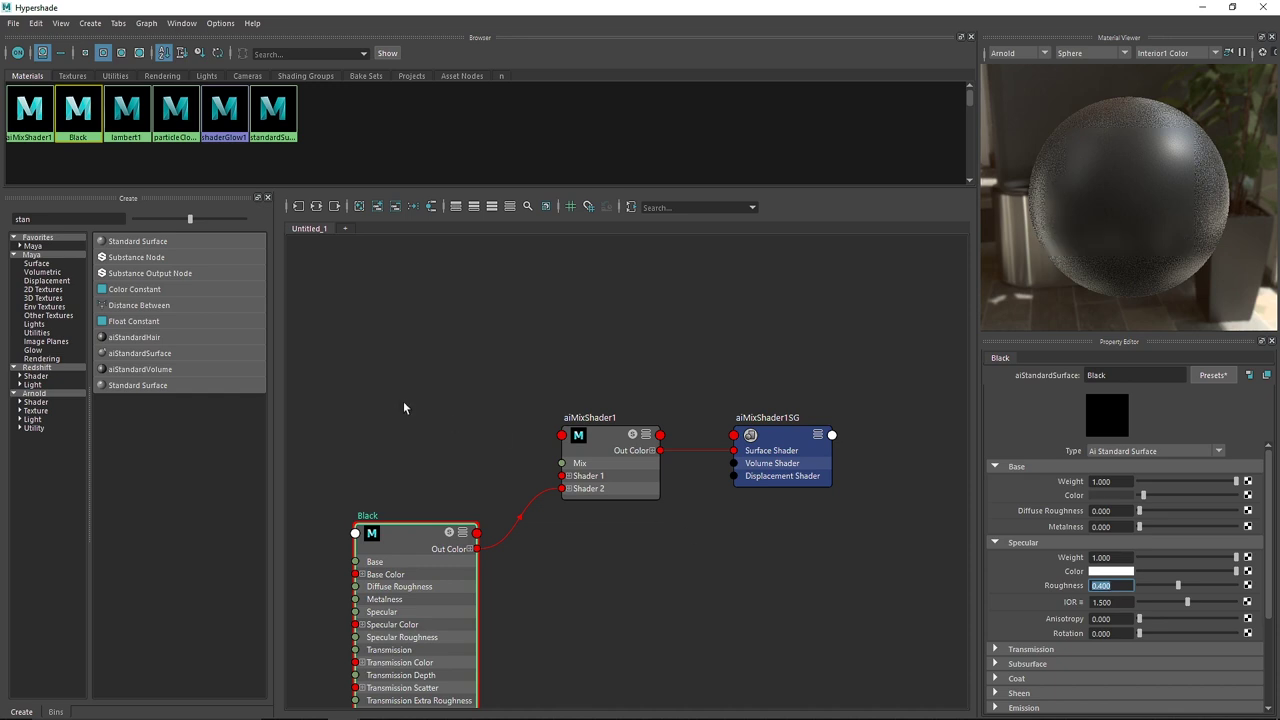
pyautogui.click(476, 445)
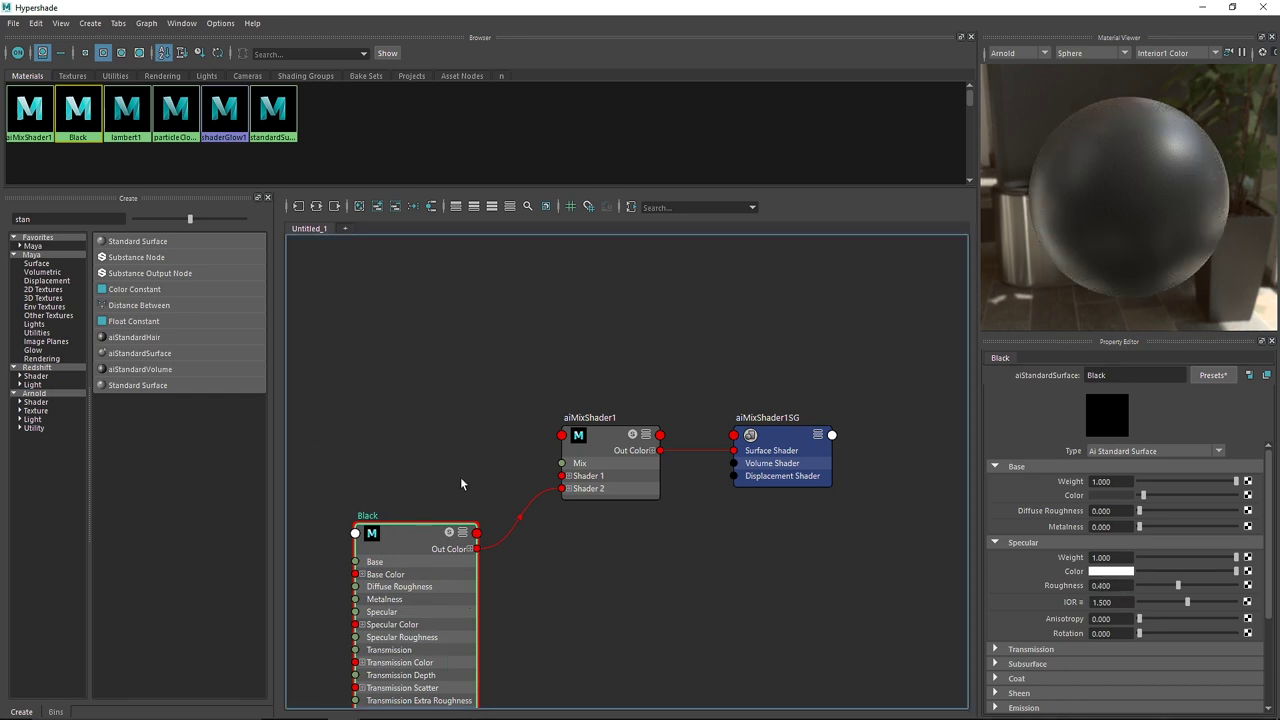
# Step: Create another aiStandardSurface, delete its own shading group, and place the shader above the Black node in the graph
pyautogui.click(166, 354)
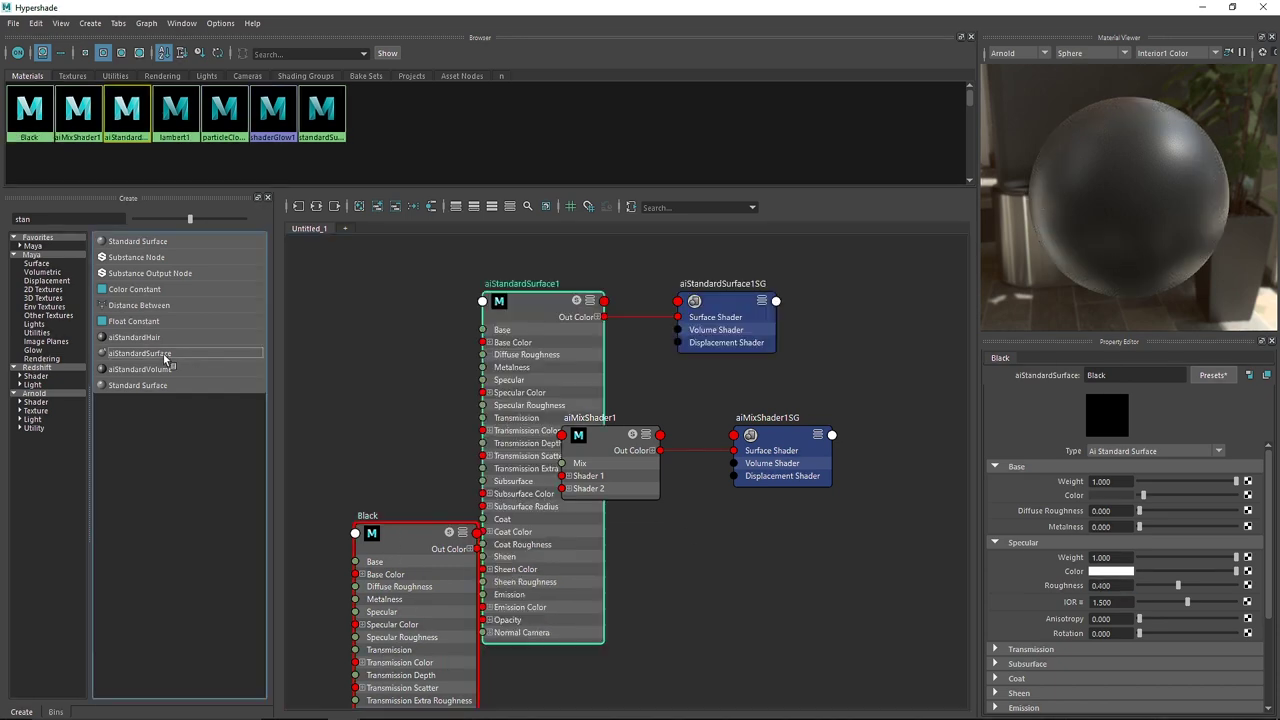
pyautogui.click(722, 306)
pyautogui.press('Delete')
pyautogui.moveTo(551, 317); pyautogui.dragTo(403, 320)
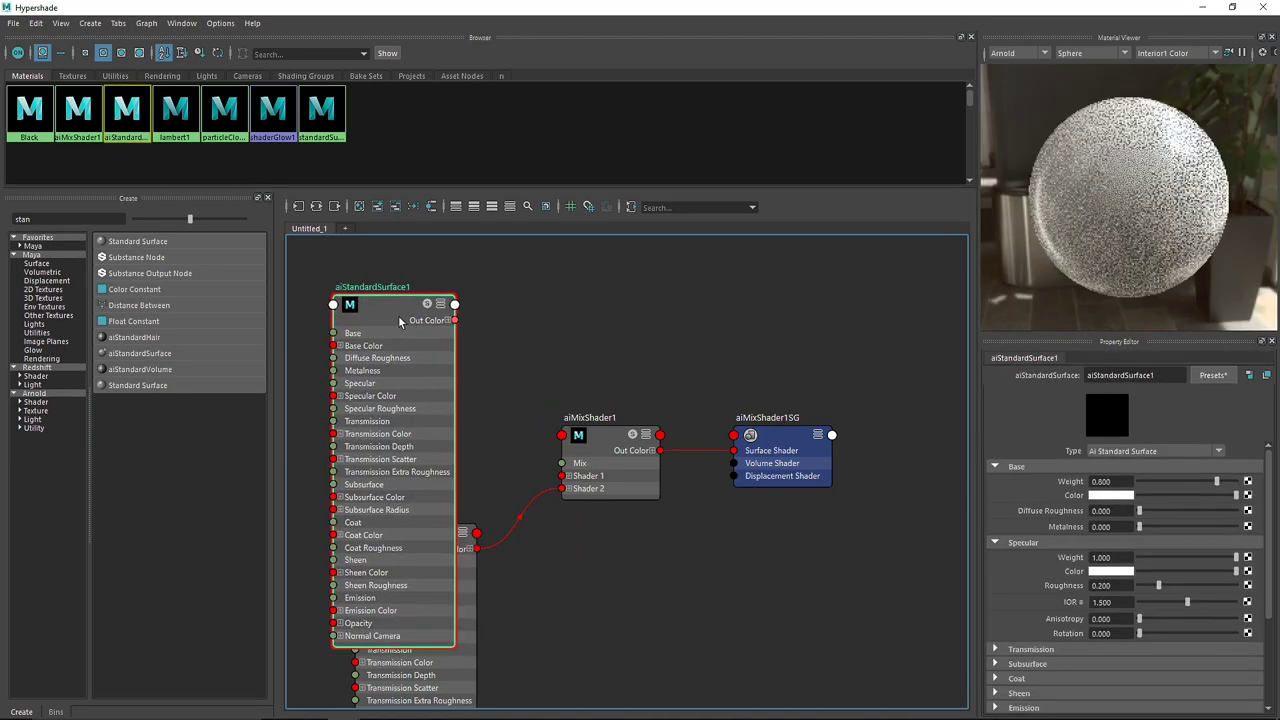
# Step: Check the gold-painted skull in the reference images and replace the new standard surface's settings with the Gold preset
pyautogui.hotkey('alt', 'Tab')
pyautogui.press('Tab')
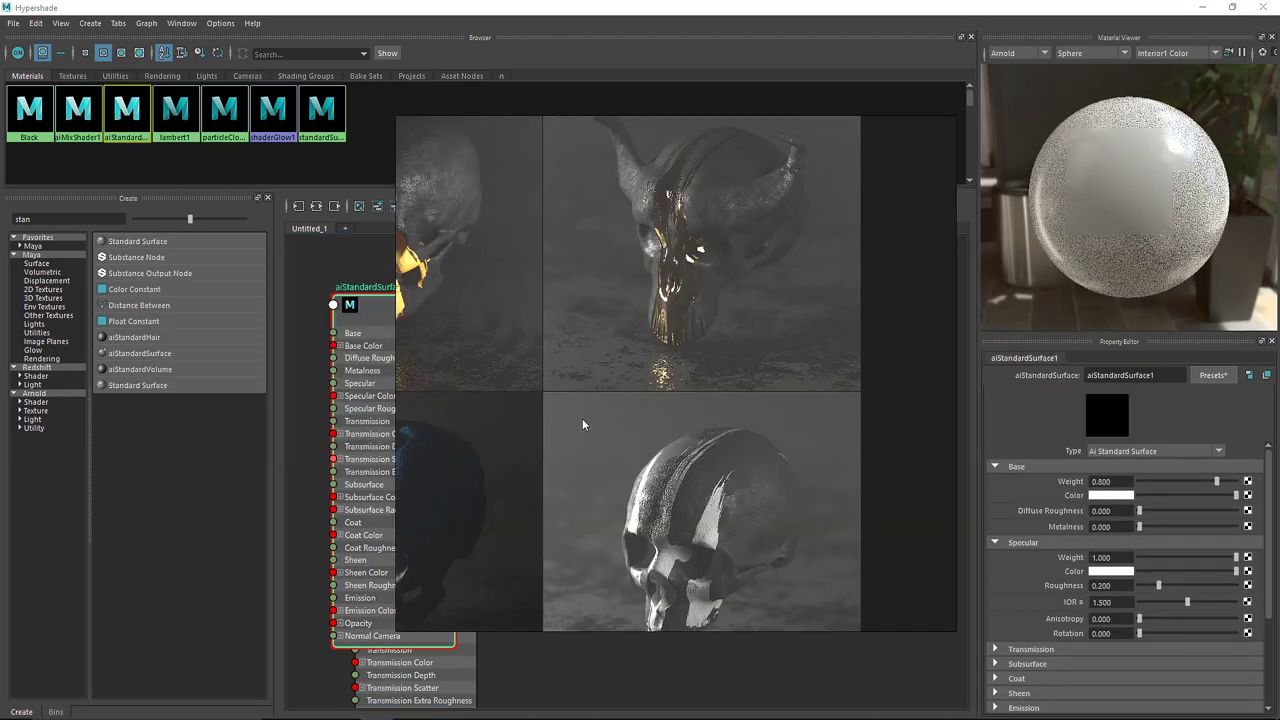
pyautogui.scroll(5, 727, 224)
pyautogui.moveTo(692, 296); pyautogui.dragTo(686, 401, button='middle')
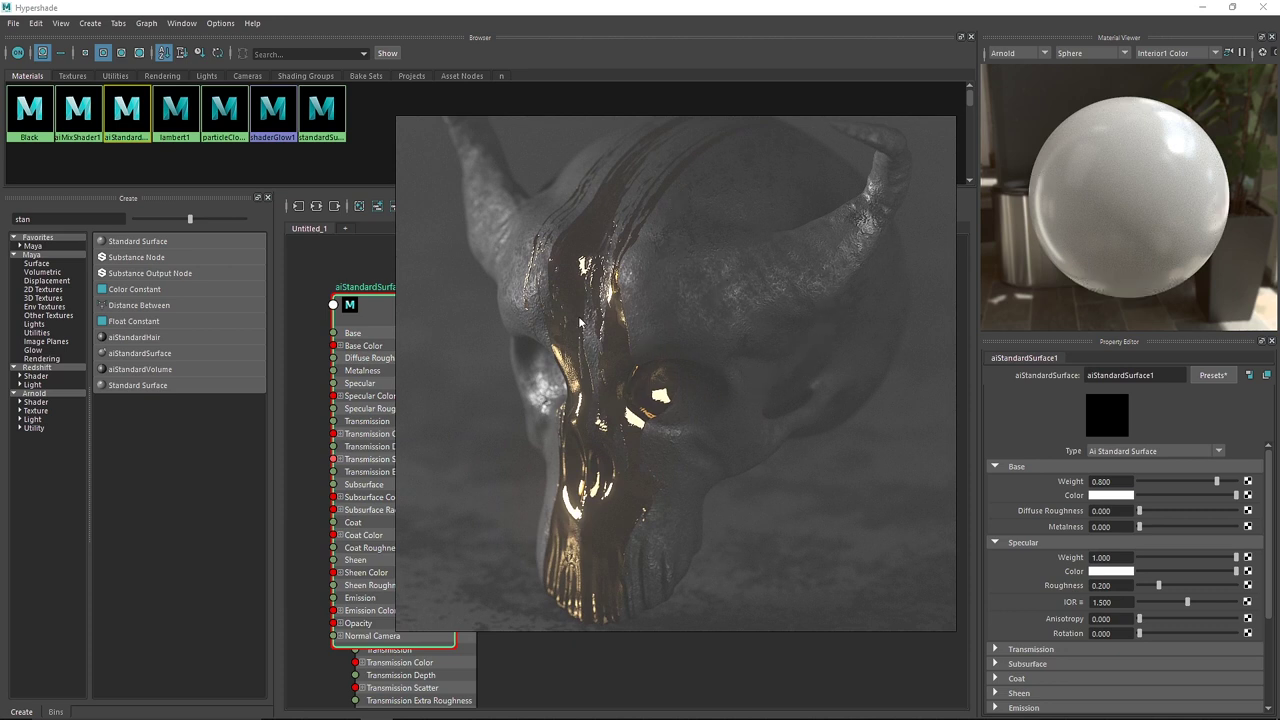
pyautogui.hotkey('alt', 'Tab')
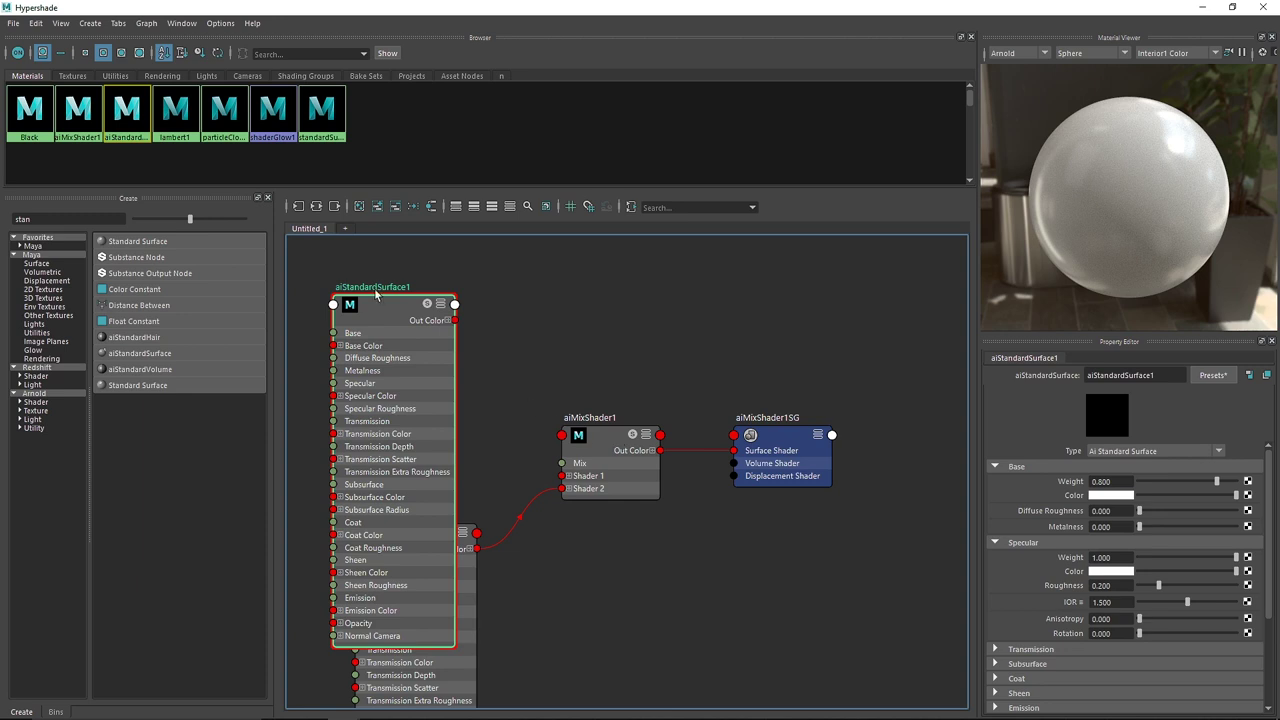
pyautogui.click(1213, 375)
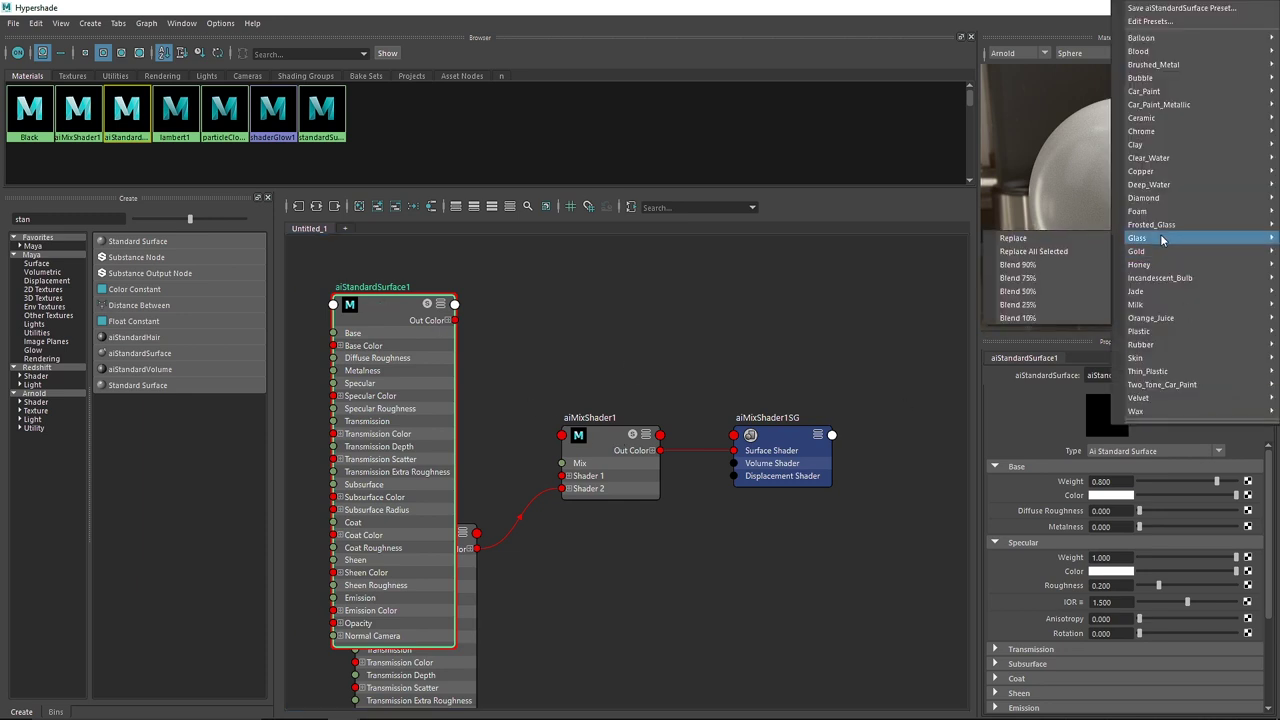
pyautogui.moveTo(1146, 258)
pyautogui.click(1066, 251)
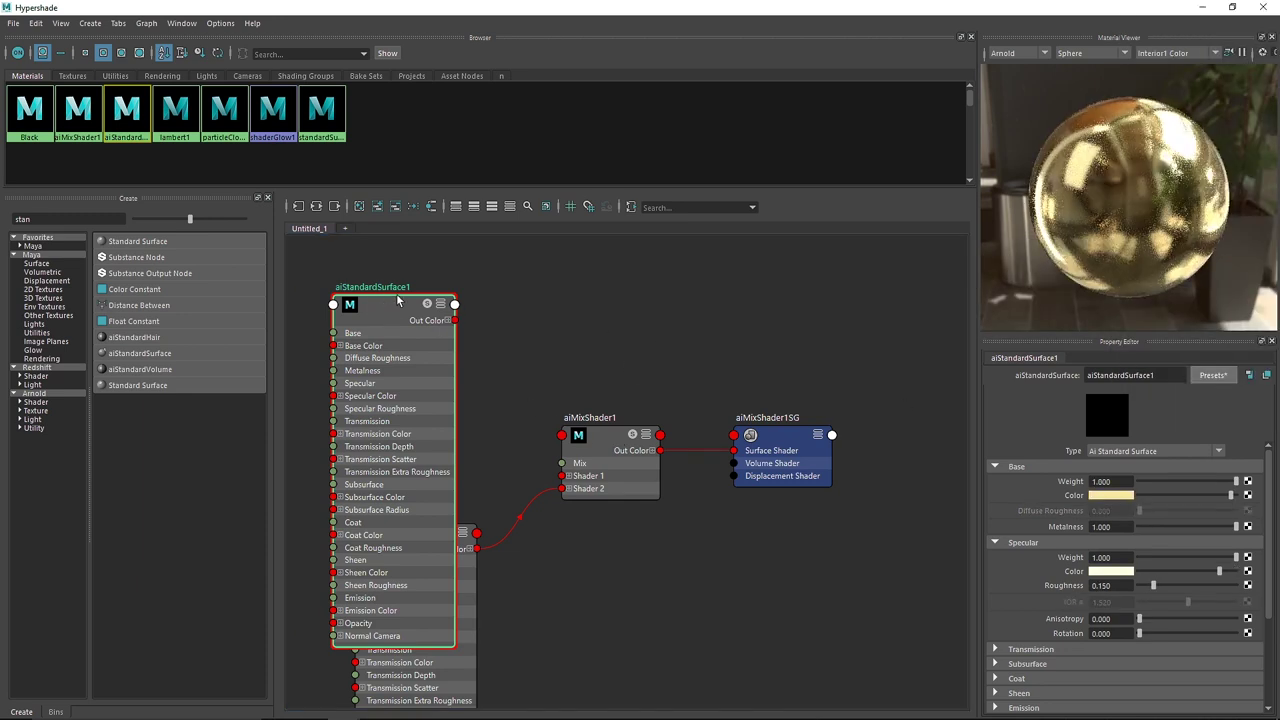
# Step: Rename the gold surface shader as Gold and connect its Out Color to the mix shader's Shader 1
pyautogui.moveTo(1150, 376); pyautogui.dragTo(1020, 374)
pyautogui.write('GOld')
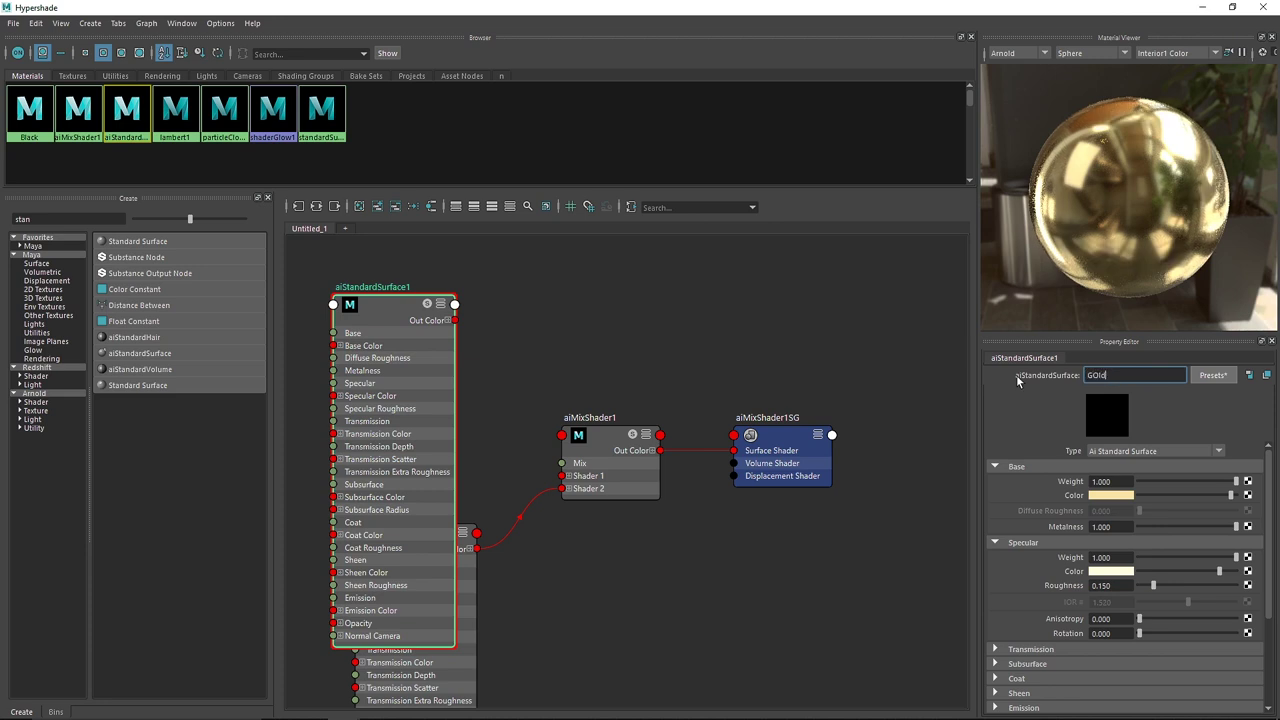
pyautogui.press('Return')
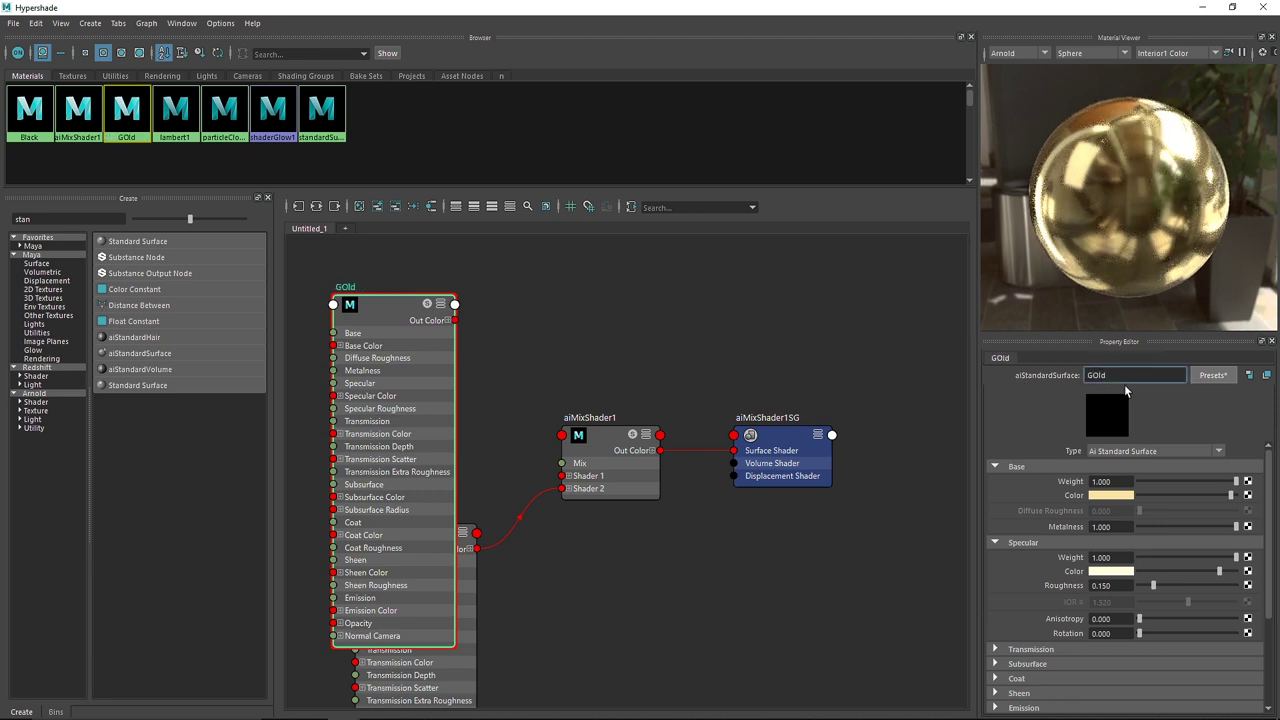
pyautogui.press('BackSpace')
pyautogui.write('o')
pyautogui.press('Return')
pyautogui.moveTo(454, 320); pyautogui.dragTo(562, 477)
# Step: Reduce the Gold and Black nodes to their connected attributes and arrange them neatly beside the mix shader
pyautogui.moveTo(600, 438); pyautogui.dragTo(677, 448)
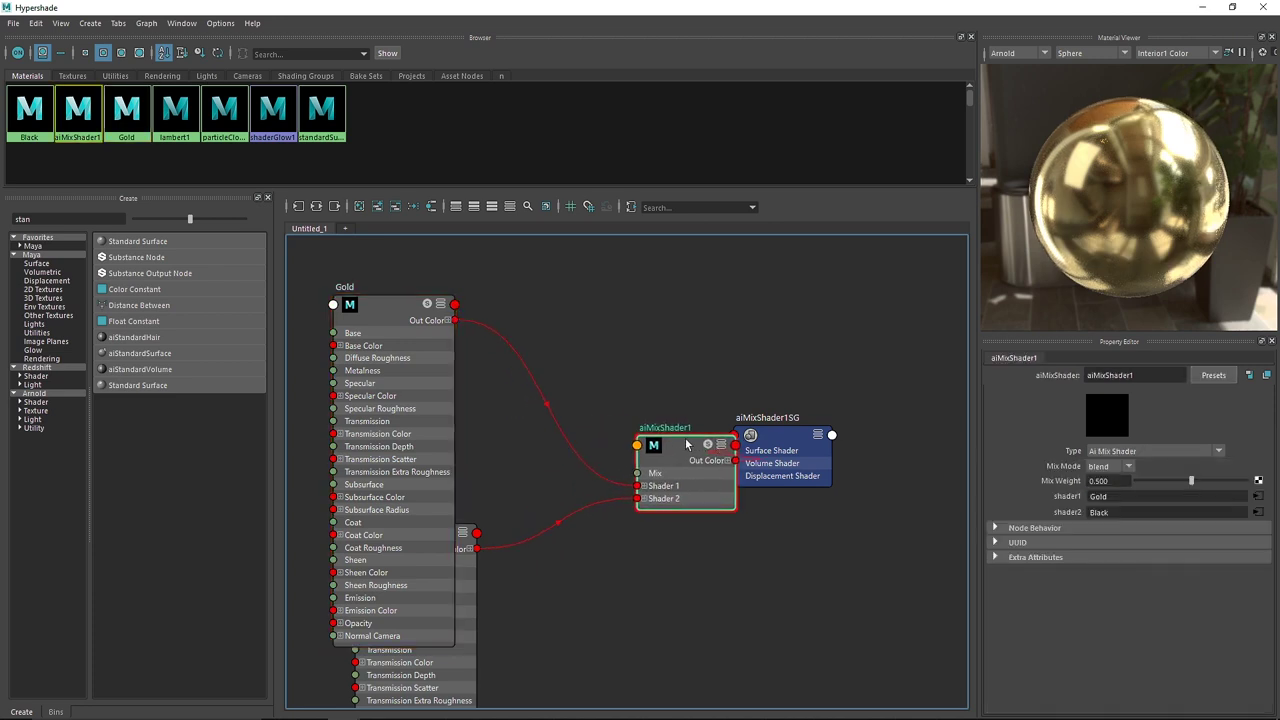
pyautogui.click(434, 329)
pyautogui.click(493, 207)
pyautogui.click(420, 546)
pyautogui.click(492, 207)
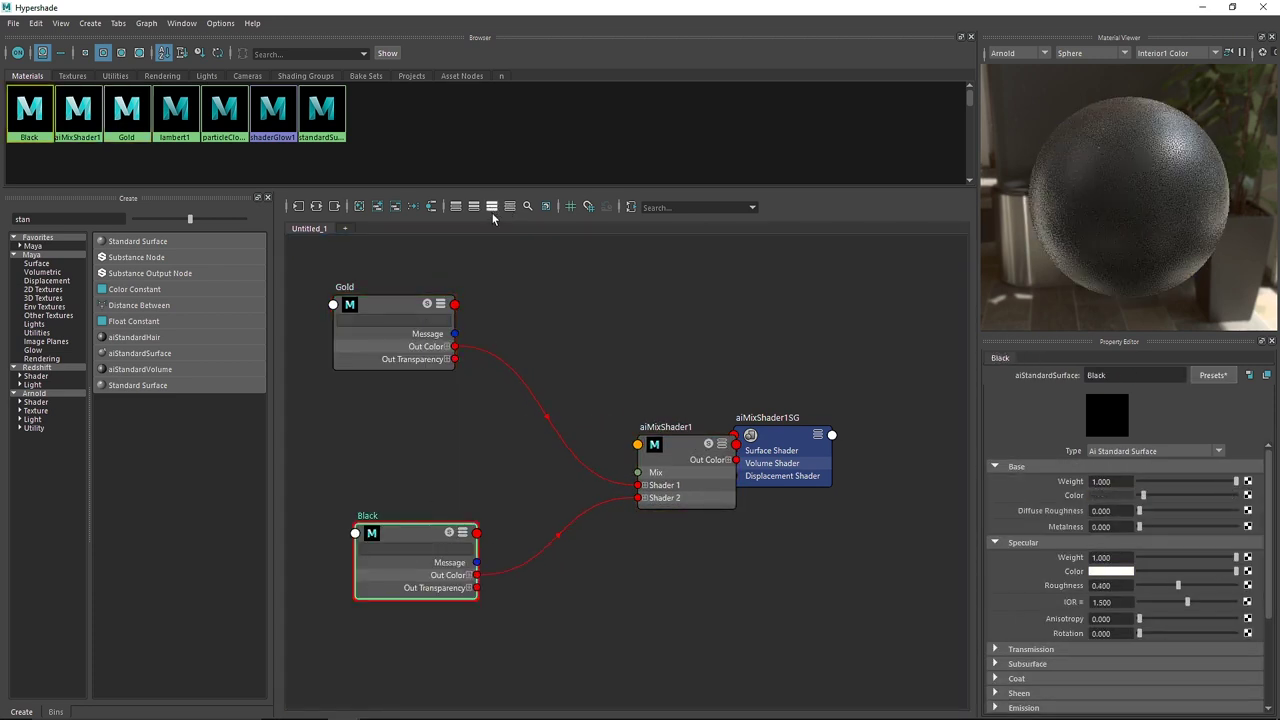
pyautogui.moveTo(680, 466); pyautogui.dragTo(592, 459)
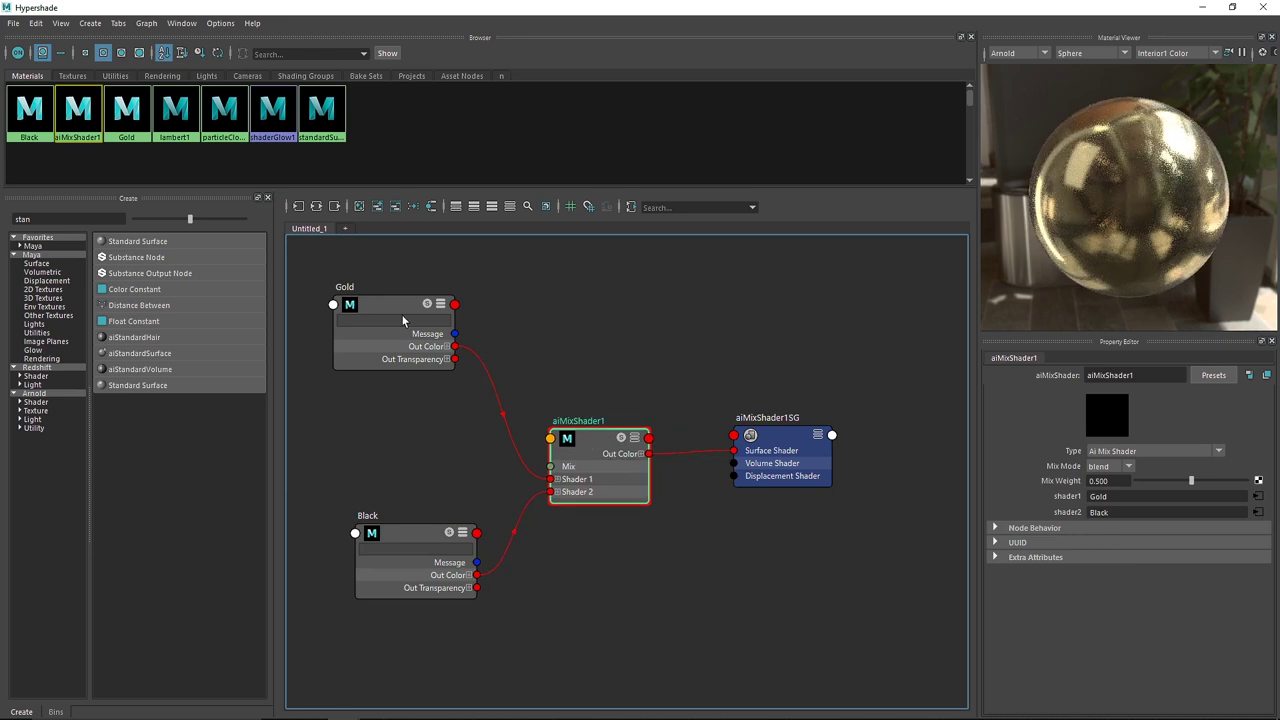
pyautogui.moveTo(400, 340); pyautogui.dragTo(422, 406)
pyautogui.moveTo(434, 538); pyautogui.dragTo(429, 551)
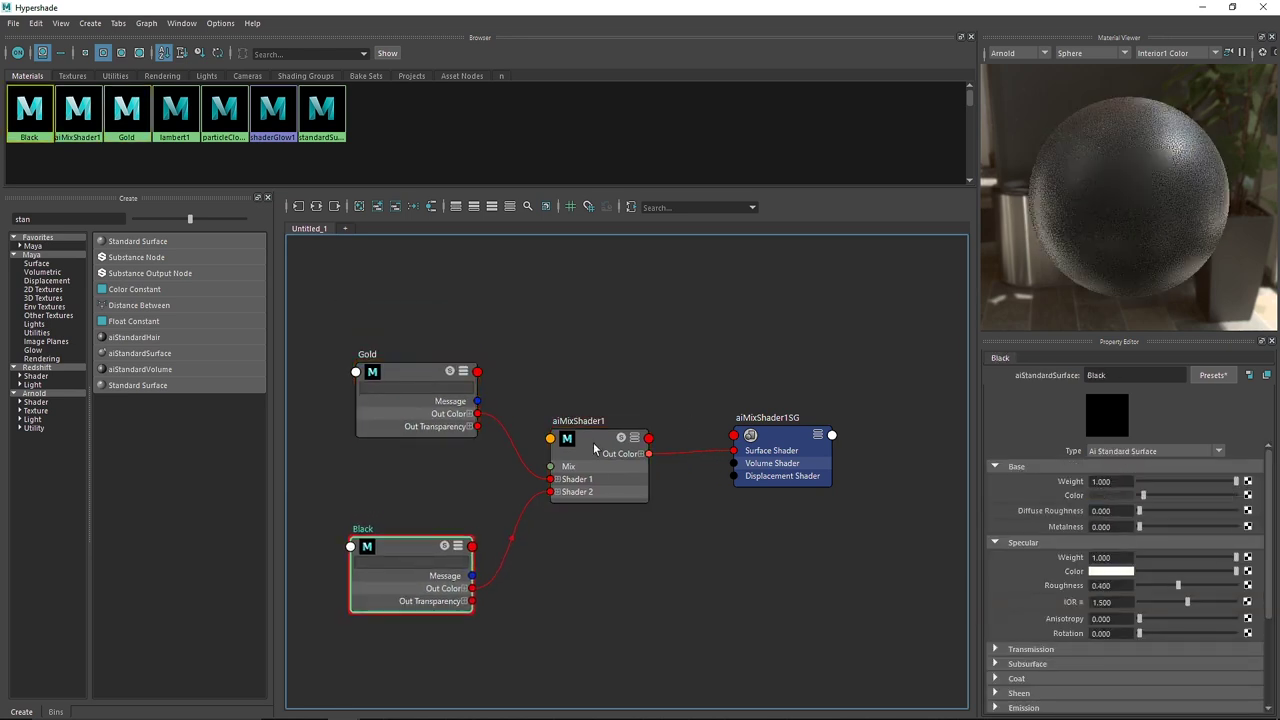
pyautogui.moveTo(594, 449); pyautogui.dragTo(624, 410)
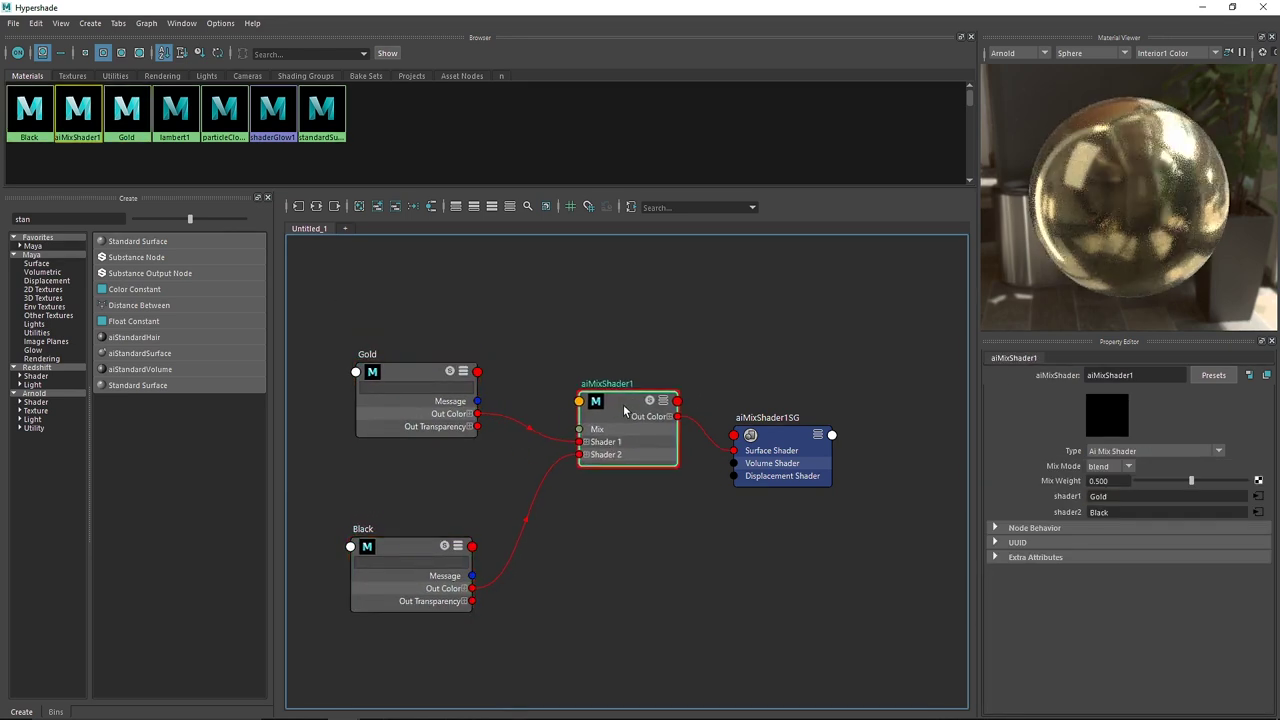
# Step: Bring the Paint image from the Painted Skull folder into the shader graph and arrange its nodes above Gold and Black
pyautogui.hotkey('alt', 'Tab')
pyautogui.press('Tab')
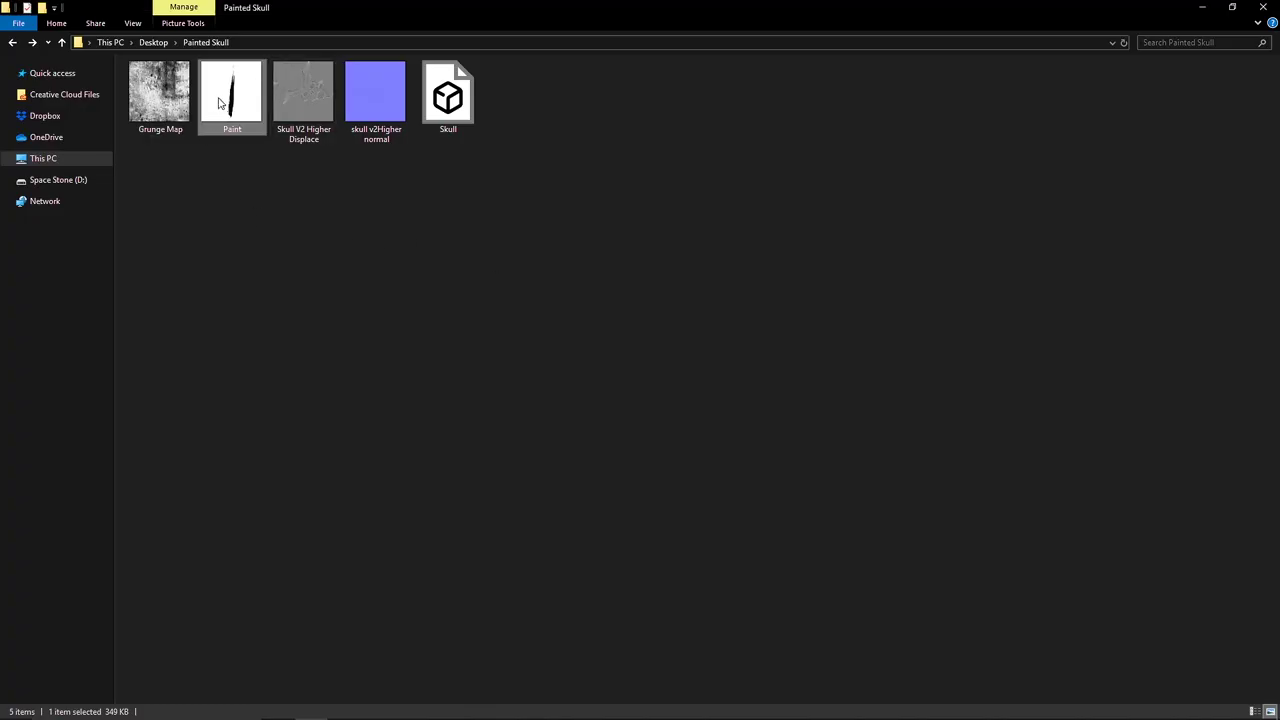
pyautogui.moveTo(220, 100)
pyautogui.mouseDown()
pyautogui.moveTo(363, 337)
pyautogui.moveTo(240, 140)
pyautogui.moveTo(263, 184)
pyautogui.moveTo(365, 255)
pyautogui.moveTo(488, 300)
pyautogui.mouseUp()
pyautogui.hotkey('alt', 'Tab')
pyautogui.moveTo(371, 433); pyautogui.dragTo(390, 565)
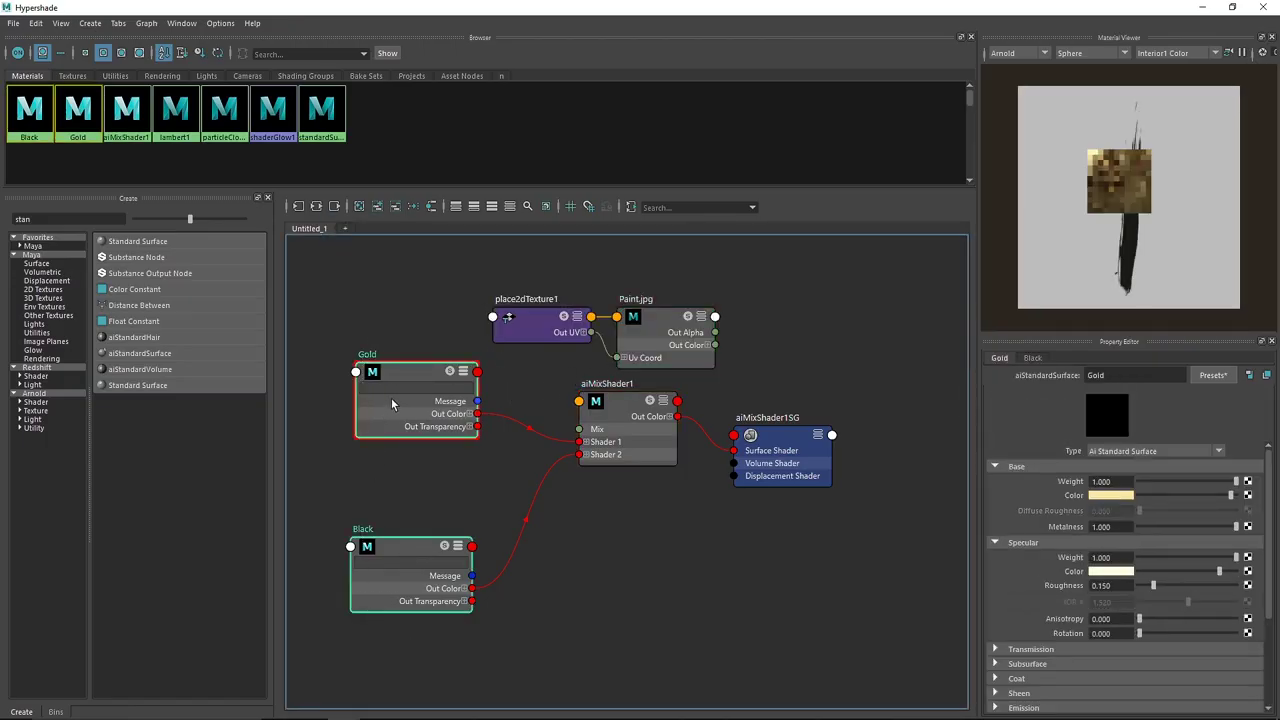
pyautogui.moveTo(391, 399)
pyautogui.mouseDown()
pyautogui.moveTo(399, 490)
pyautogui.moveTo(406, 464)
pyautogui.mouseUp()
pyautogui.moveTo(807, 320)
pyautogui.mouseDown()
pyautogui.moveTo(672, 327)
pyautogui.moveTo(426, 293)
pyautogui.mouseUp()
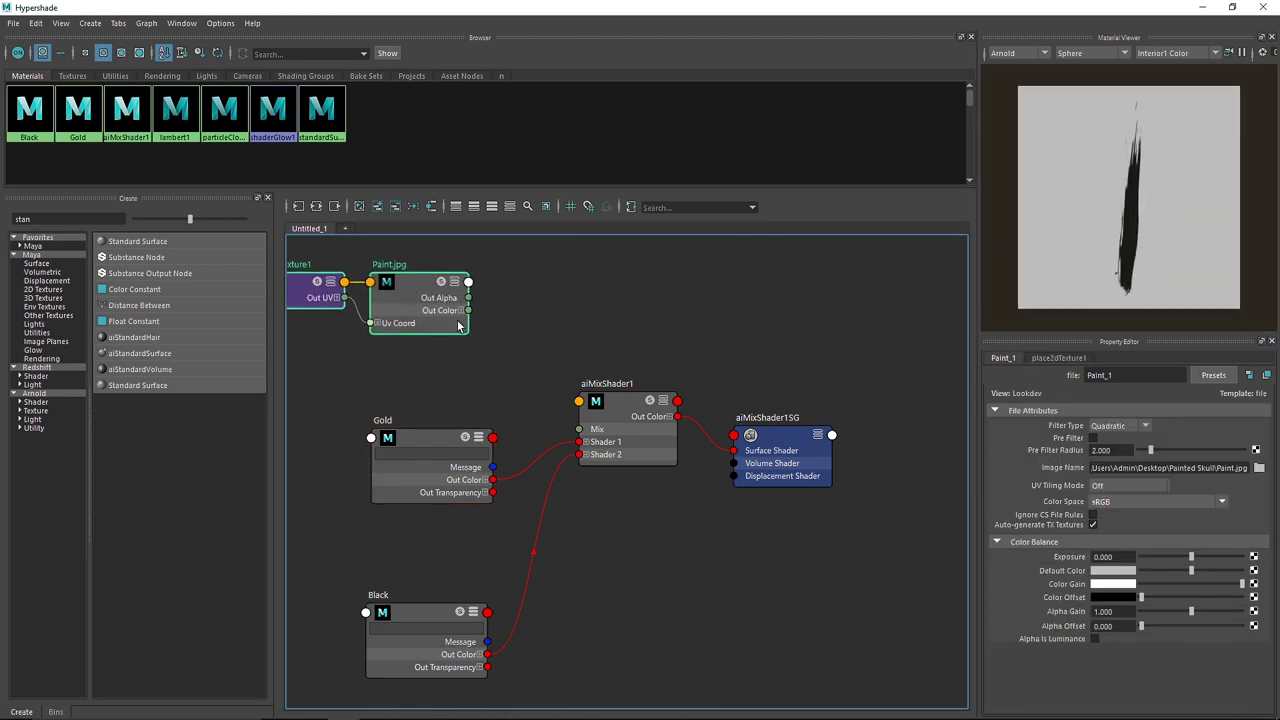
# Step: Connect the Paint texture's Out Color R to the mix shader's Mix input and inspect the mix in the material preview
pyautogui.click(459, 311)
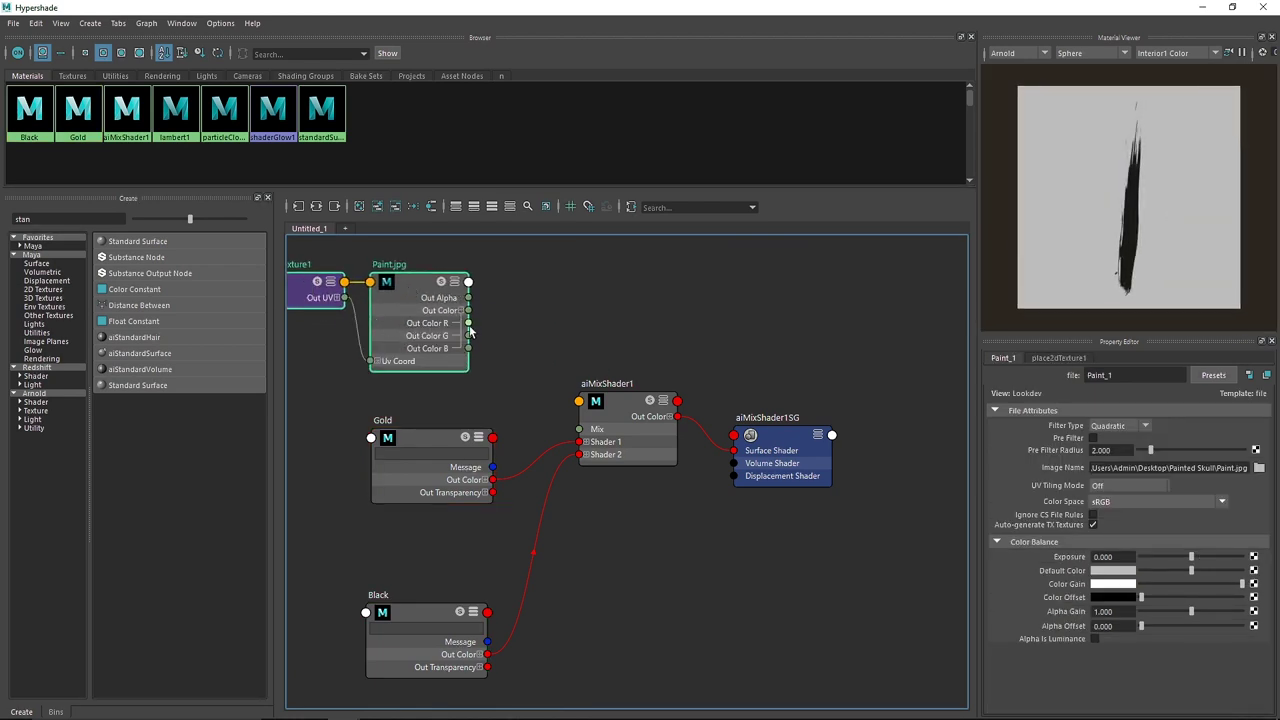
pyautogui.moveTo(468, 323)
pyautogui.mouseDown()
pyautogui.moveTo(585, 415)
pyautogui.moveTo(579, 429)
pyautogui.mouseUp()
pyautogui.click(618, 420)
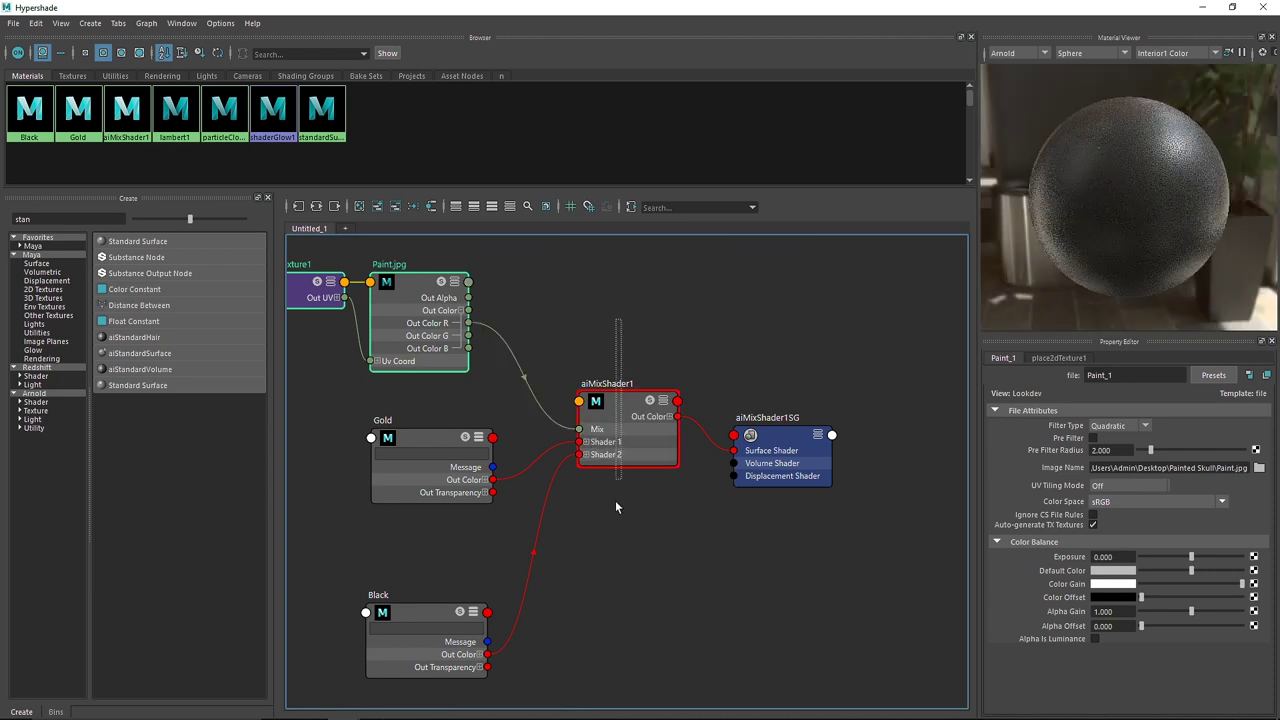
pyautogui.moveTo(1109, 256); pyautogui.dragTo(1182, 252)
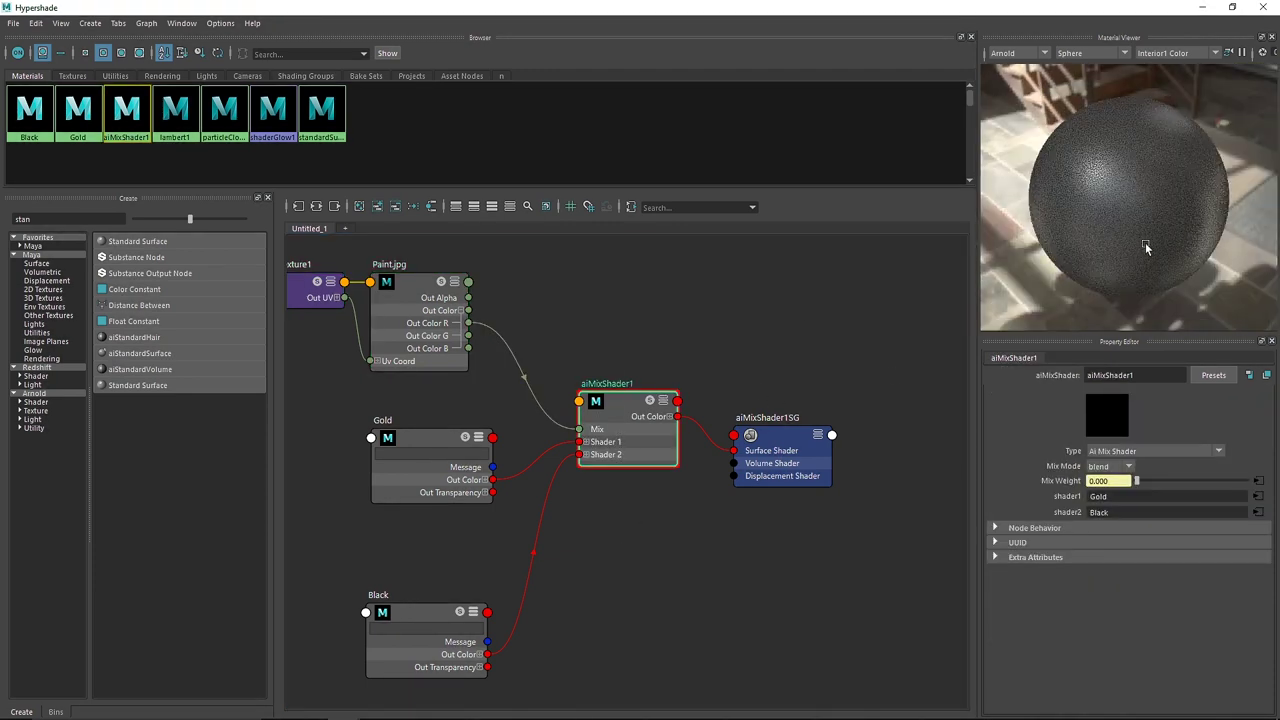
# Step: Cut the connection between the Paint texture and the mix shader's Mix input
pyautogui.click(388, 315)
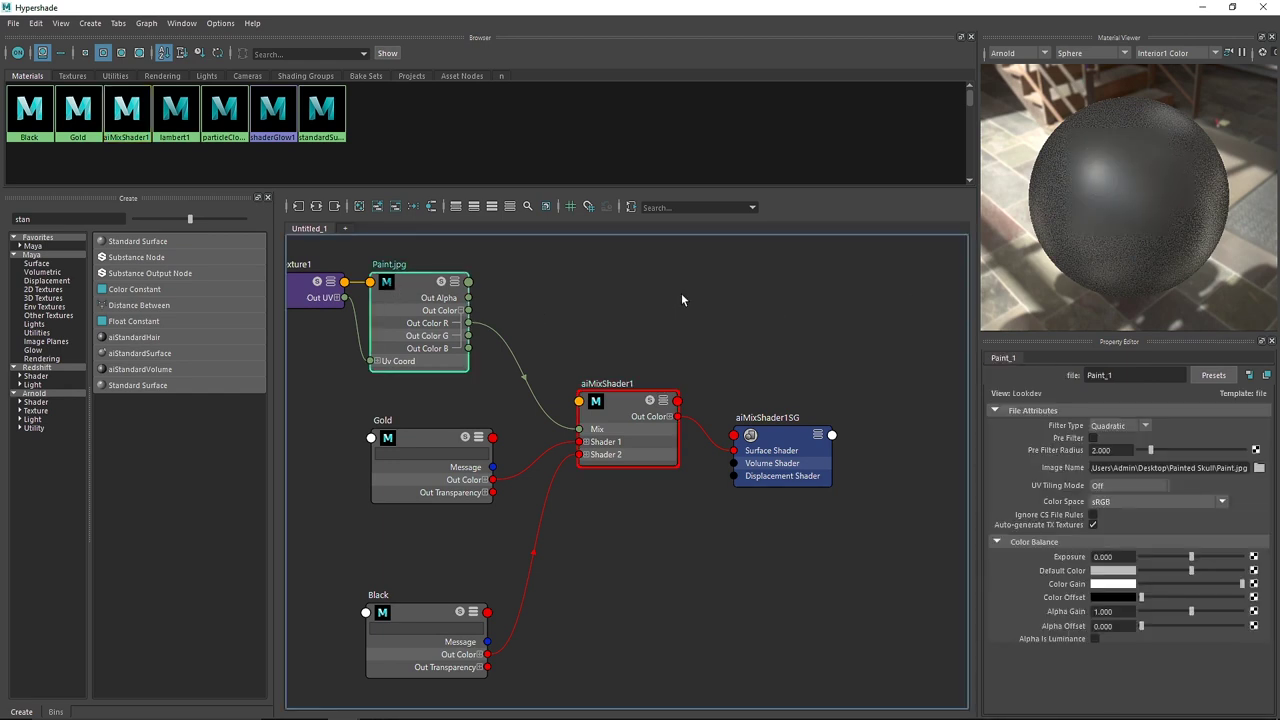
pyautogui.keyDown('alt'); pyautogui.moveTo(775, 303); pyautogui.dragTo(833, 304, button='middle'); pyautogui.keyUp('alt')
pyautogui.moveTo(617, 425); pyautogui.dragTo(597, 343)
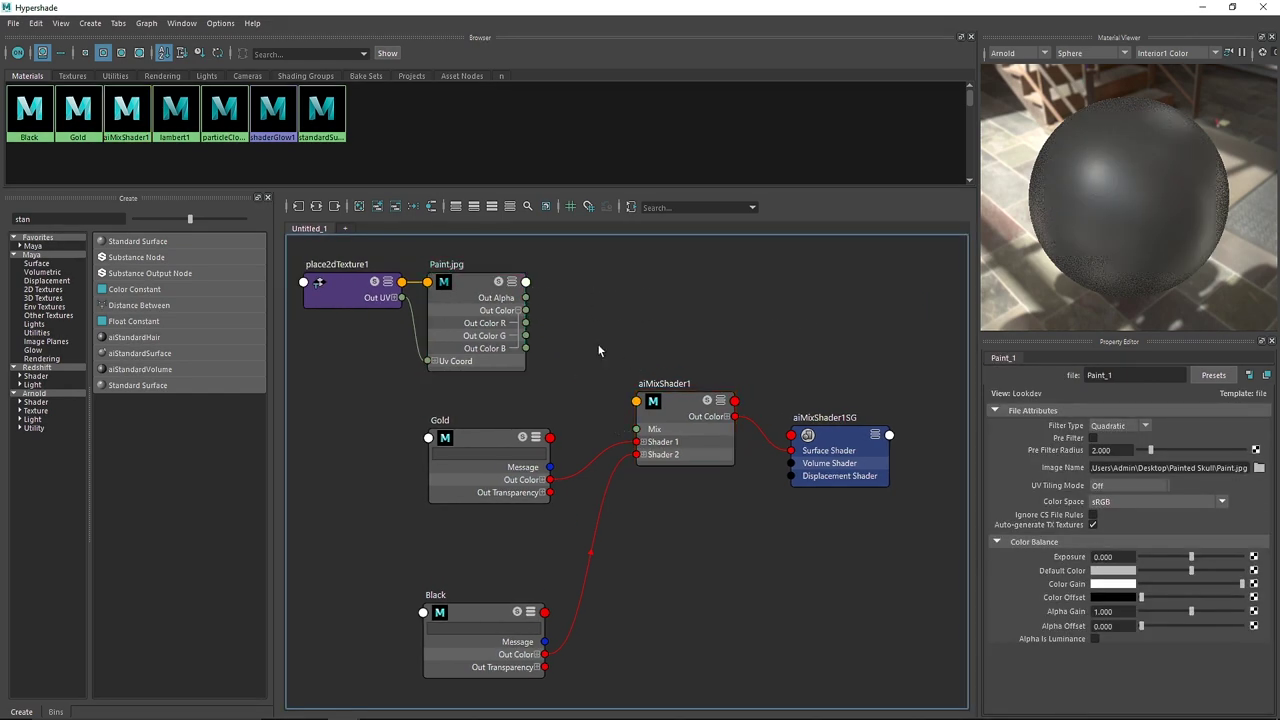
pyautogui.moveTo(526, 297); pyautogui.dragTo(532, 293)
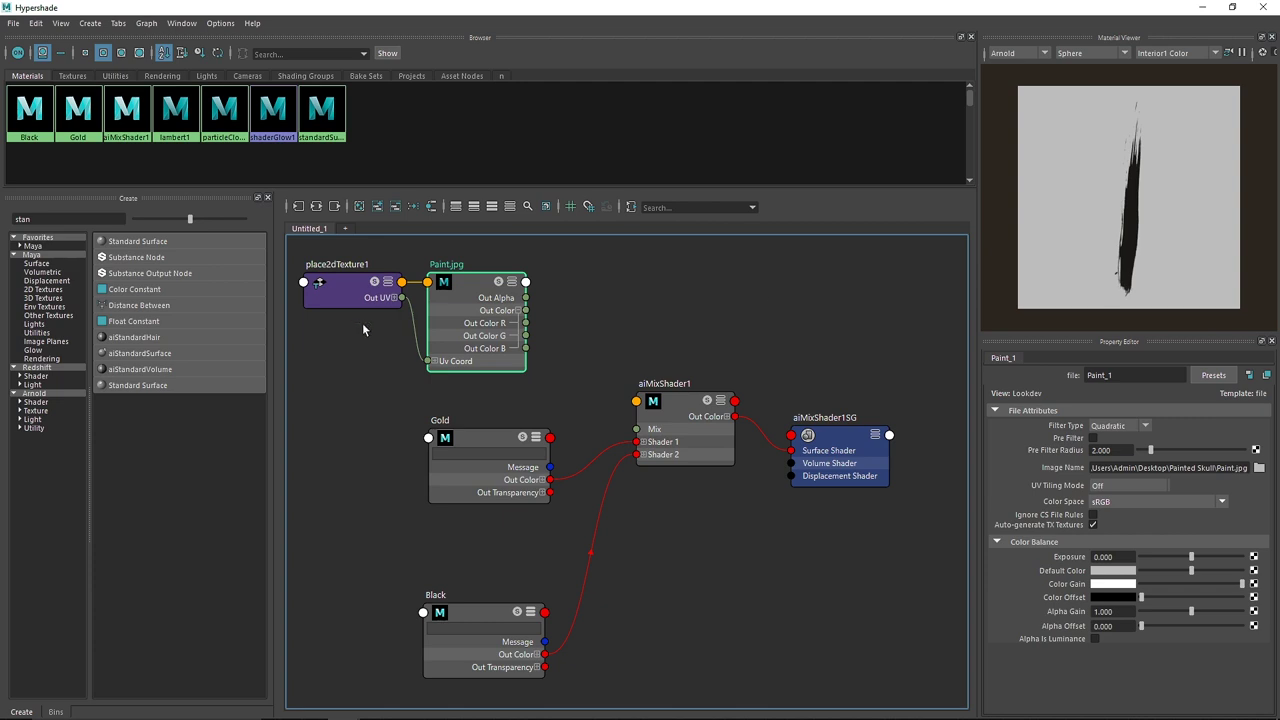
# Step: Add an aiColorCorrect node and connect the Paint texture's Out Color to its Input
pyautogui.moveTo(32, 219); pyautogui.dragTo(3, 222)
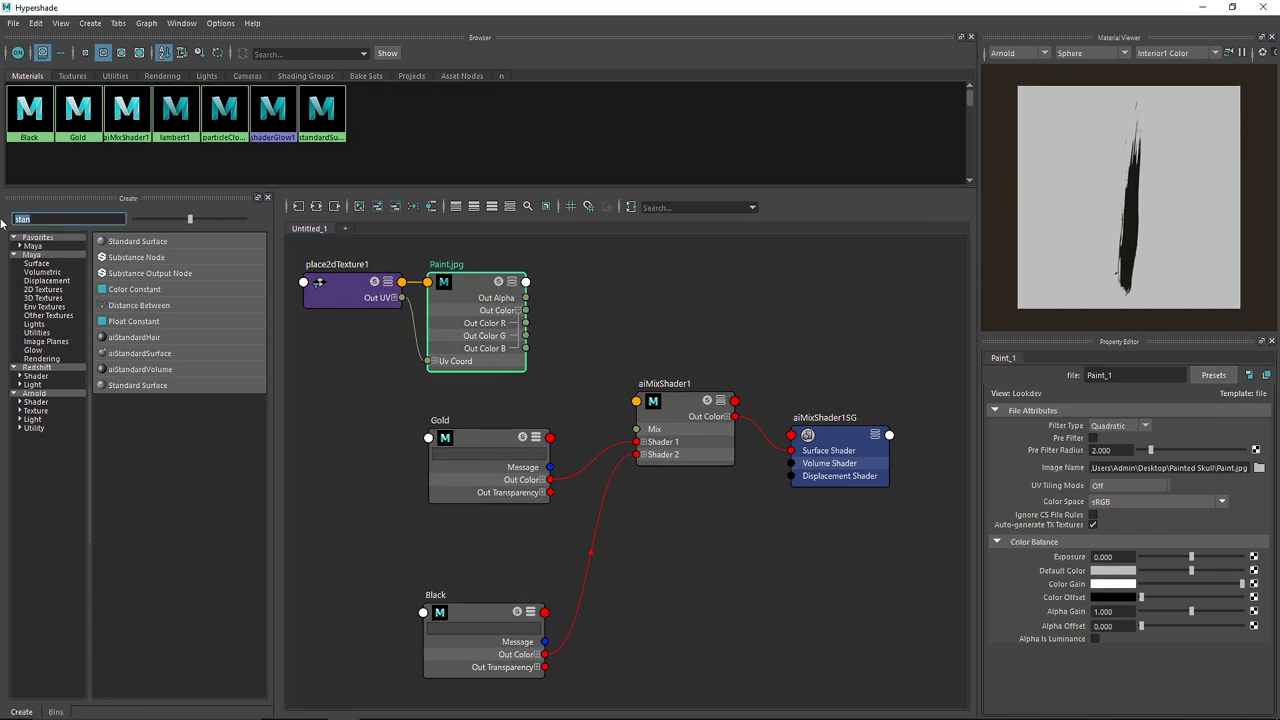
pyautogui.write('colo')
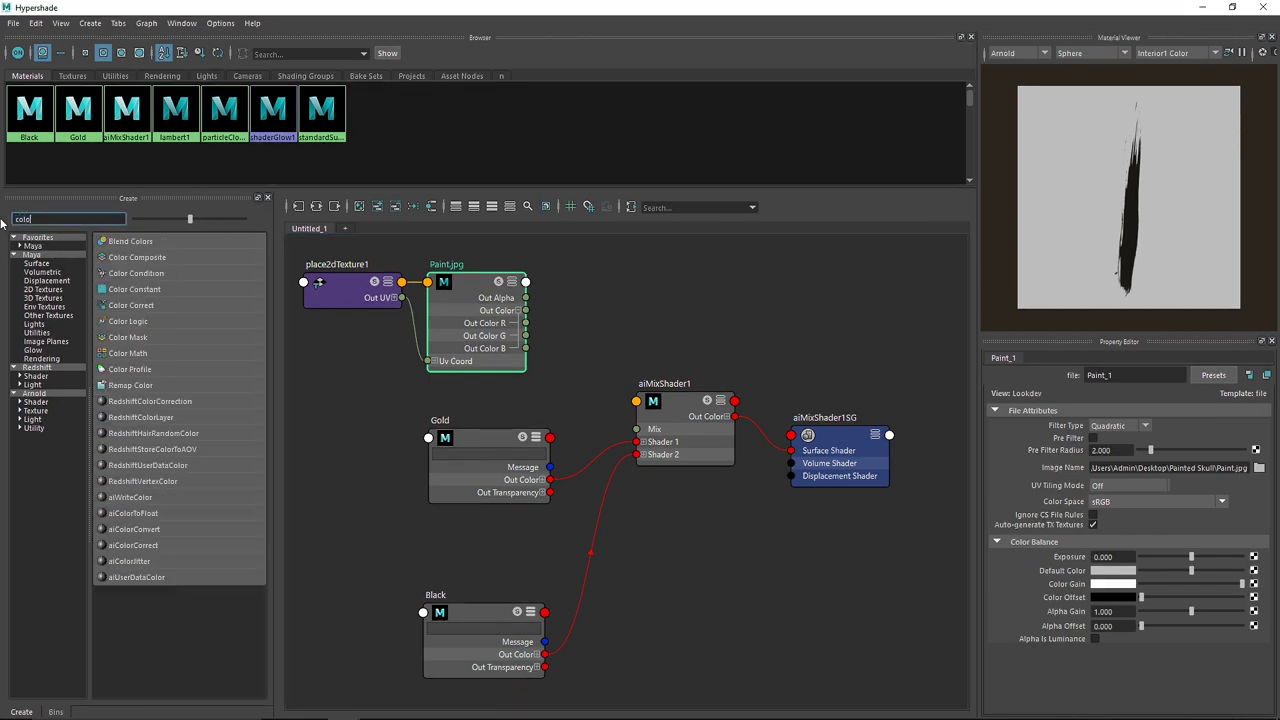
pyautogui.moveTo(133, 545)
pyautogui.mouseDown()
pyautogui.moveTo(748, 562)
pyautogui.moveTo(620, 291)
pyautogui.mouseUp()
pyautogui.moveTo(526, 311); pyautogui.dragTo(586, 310)
# Step: Try a Contrast of 2 on the color correct node, refresh the material preview, and raise Contrast to about 3.57
pyautogui.click(1110, 537)
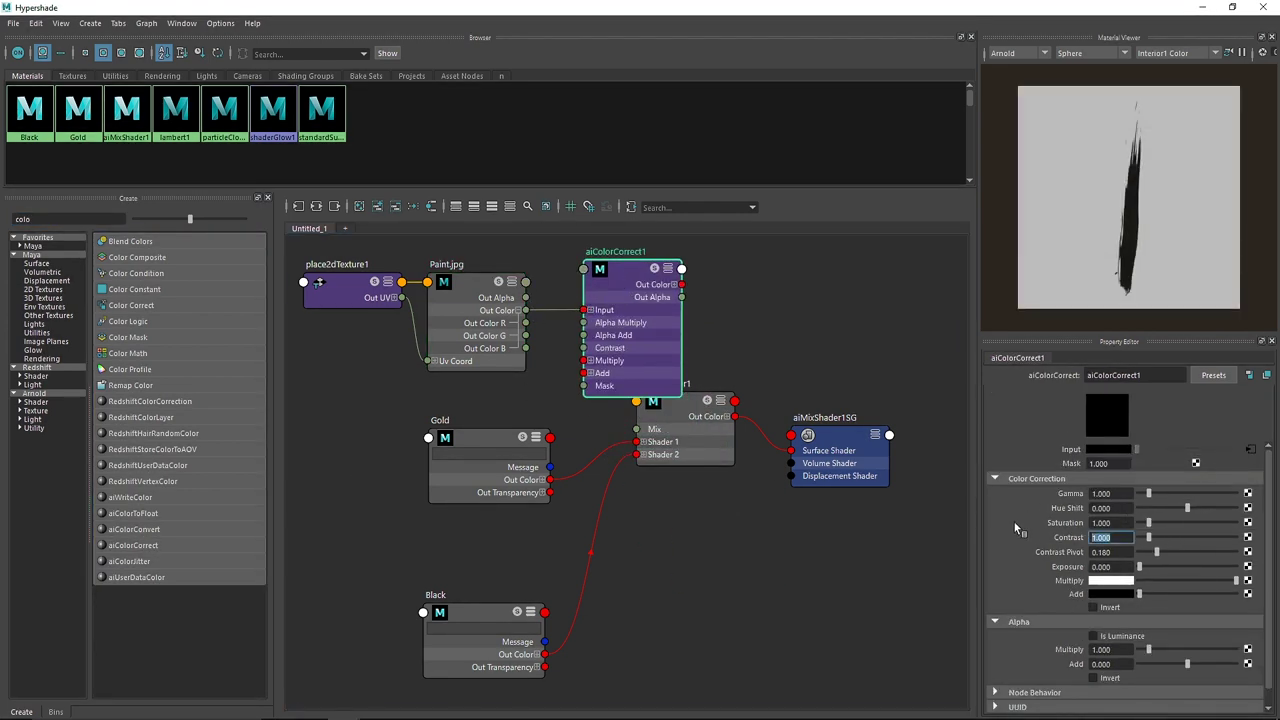
pyautogui.write('2')
pyautogui.press('Return')
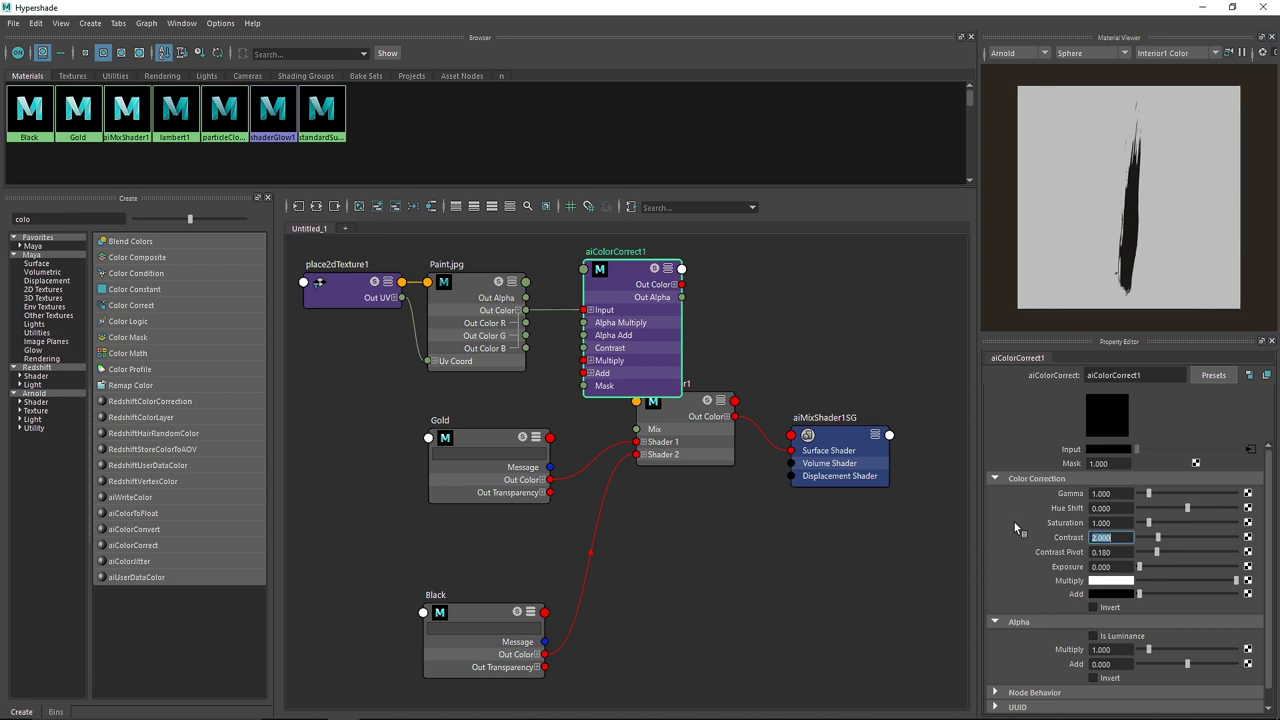
pyautogui.click(1241, 54)
pyautogui.click(1241, 54)
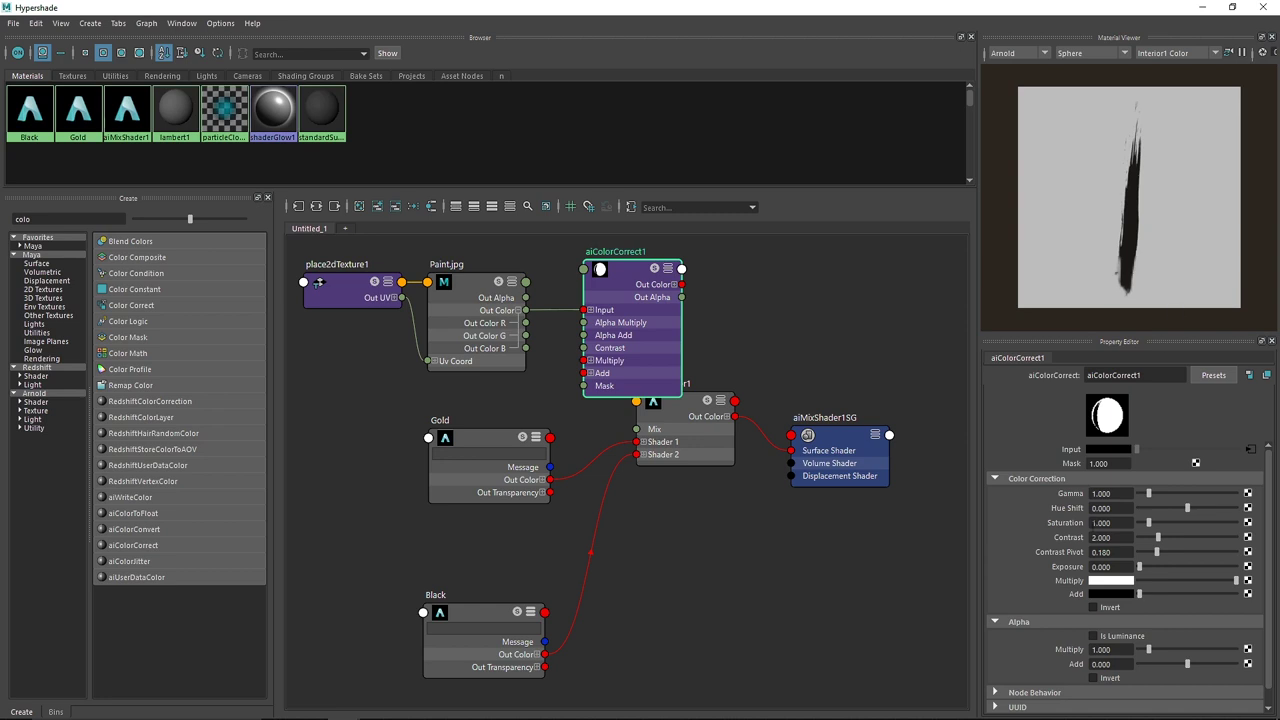
pyautogui.moveTo(1157, 537)
pyautogui.mouseDown()
pyautogui.moveTo(1195, 538)
pyautogui.moveTo(1174, 544)
pyautogui.mouseUp()
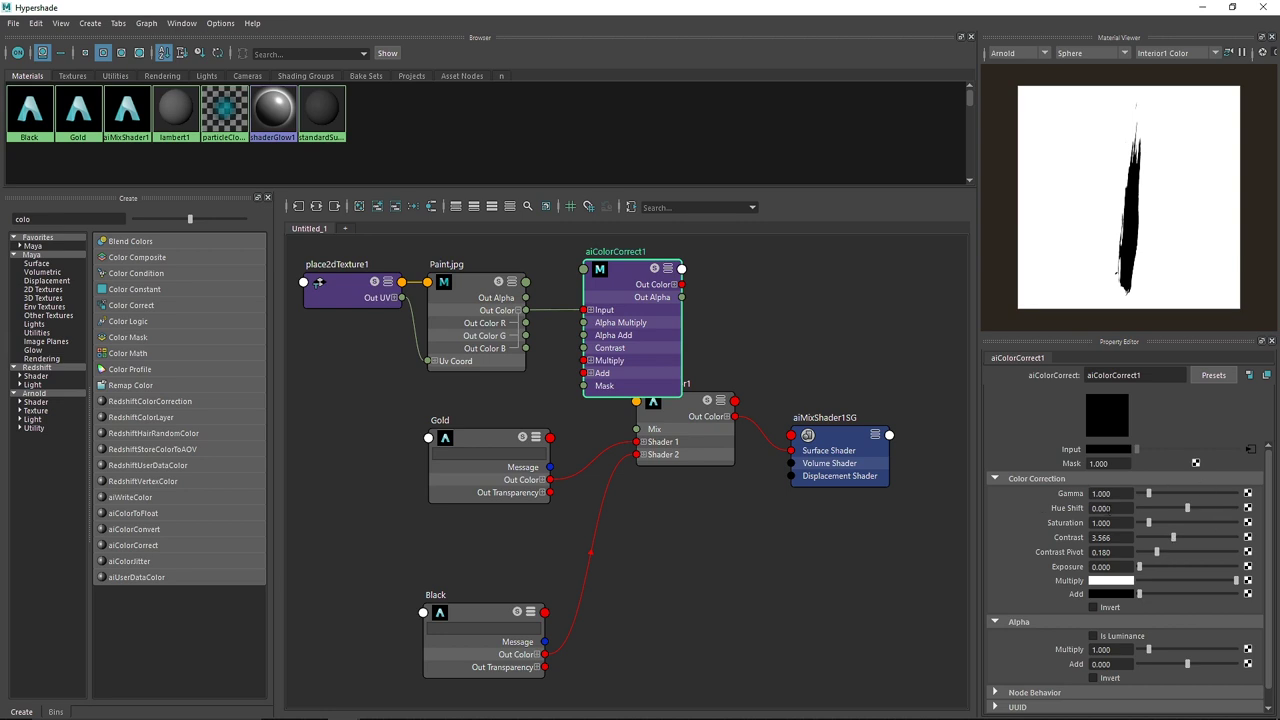
# Step: Delete the color correct node and connect the Paint texture's Out Color R directly to the mix shader's Mix input
pyautogui.press('Delete')
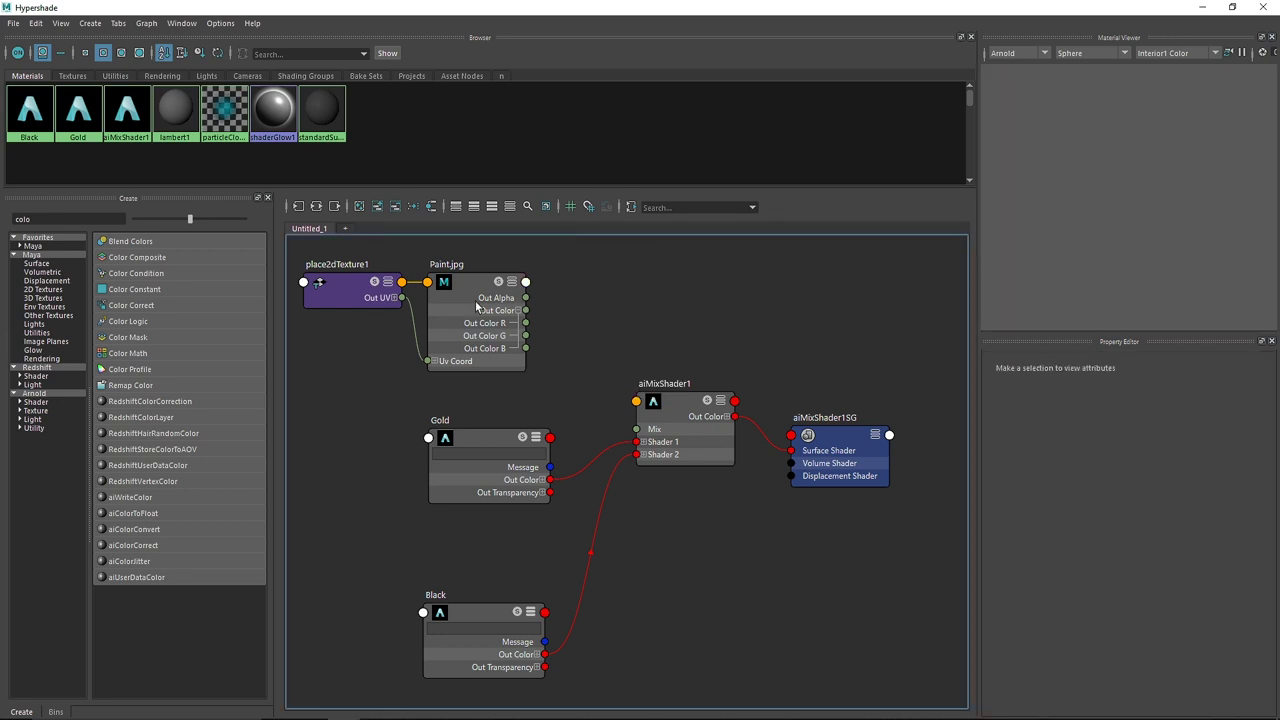
pyautogui.click(478, 290)
pyautogui.moveTo(525, 323); pyautogui.dragTo(636, 429)
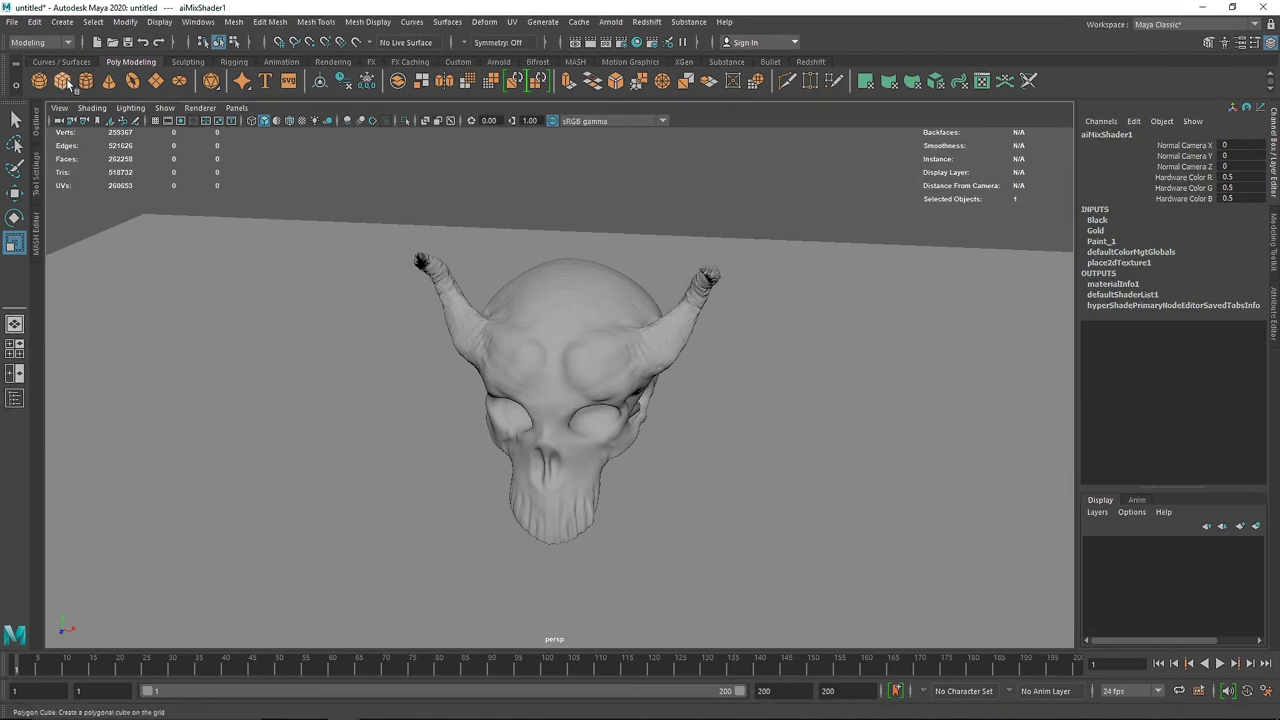
# Step: Create a polygon sphere beside the skull at about X 7.63, Y 6.01 and scale it uniformly to about 3.07
pyautogui.click(39, 81)
pyautogui.press('w')
pyautogui.moveTo(626, 509); pyautogui.dragTo(843, 530)
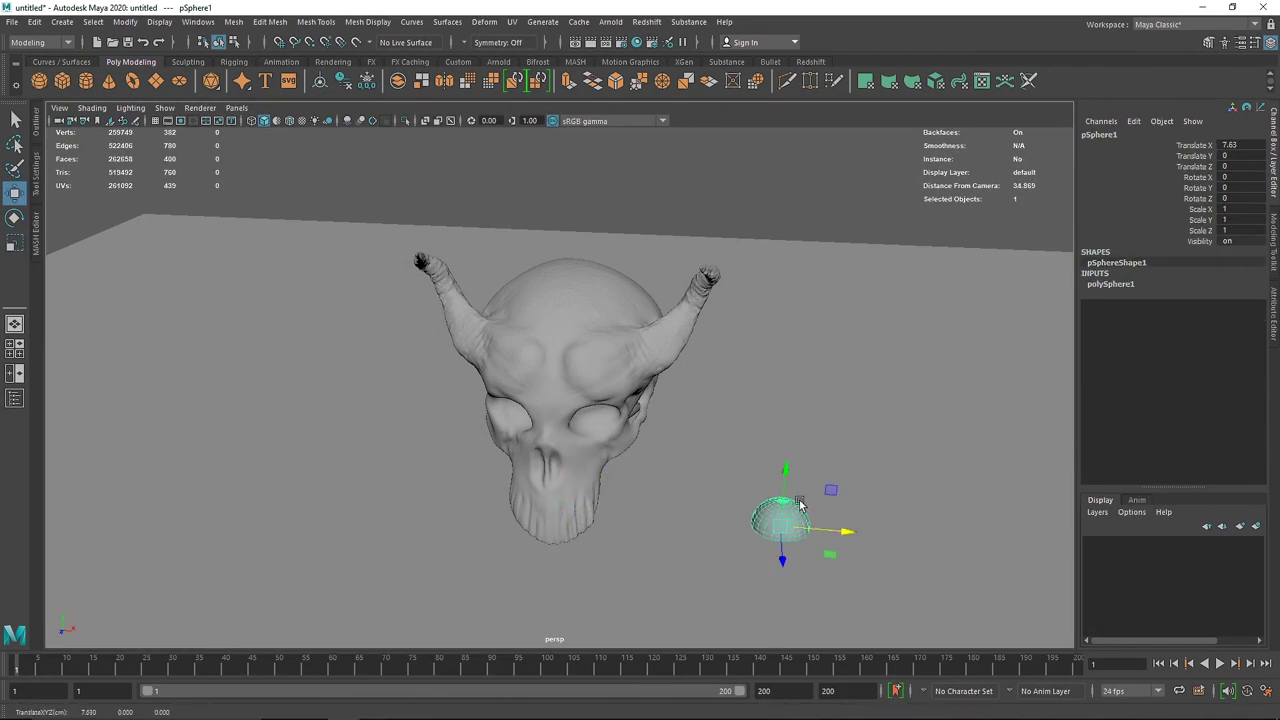
pyautogui.moveTo(786, 470); pyautogui.dragTo(780, 310)
pyautogui.press('r')
pyautogui.moveTo(800, 366); pyautogui.dragTo(903, 371)
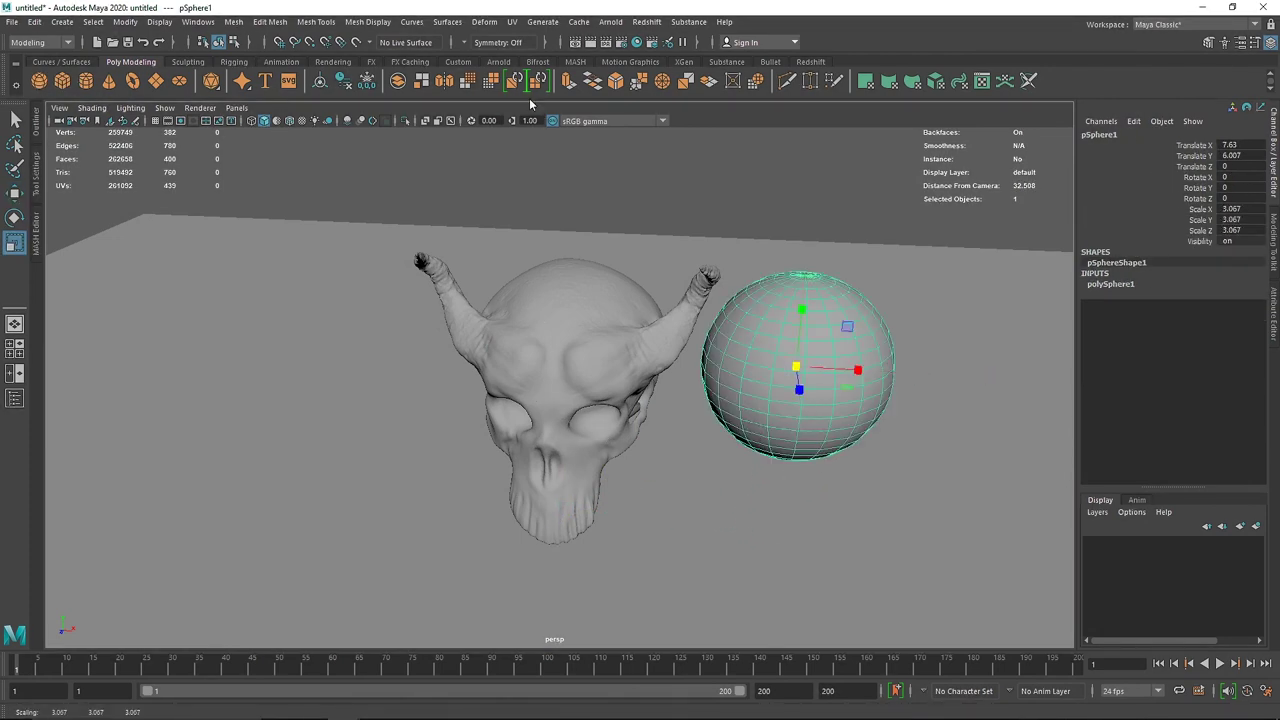
# Step: Start rendering the scene in the Arnold RenderView and add an Arnold physical sky to light it
pyautogui.click(497, 62)
pyautogui.click(500, 80)
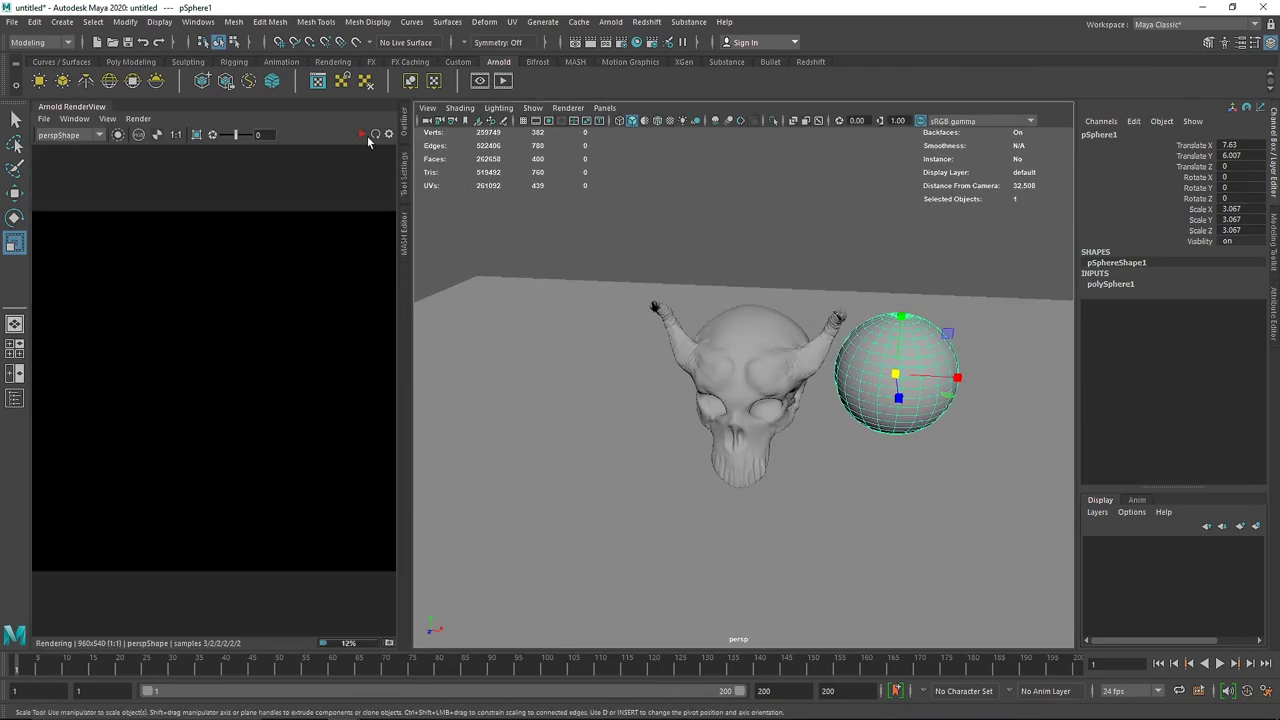
pyautogui.click(155, 80)
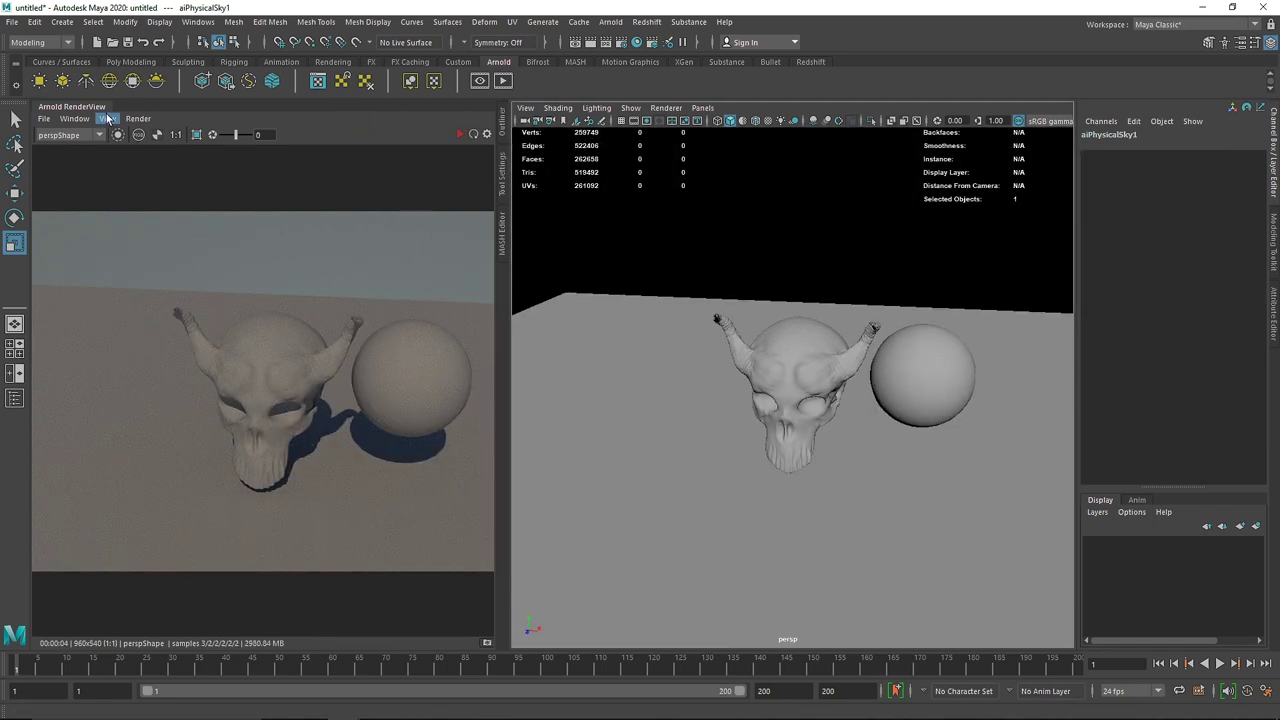
# Step: Assign the existing aiMixShader1 material to the sphere and start the Arnold render again
pyautogui.click(107, 118)
pyautogui.moveTo(178, 245)
pyautogui.click(284, 297)
pyautogui.click(916, 345)
pyautogui.rightClick(916, 339)
pyautogui.moveTo(937, 712)
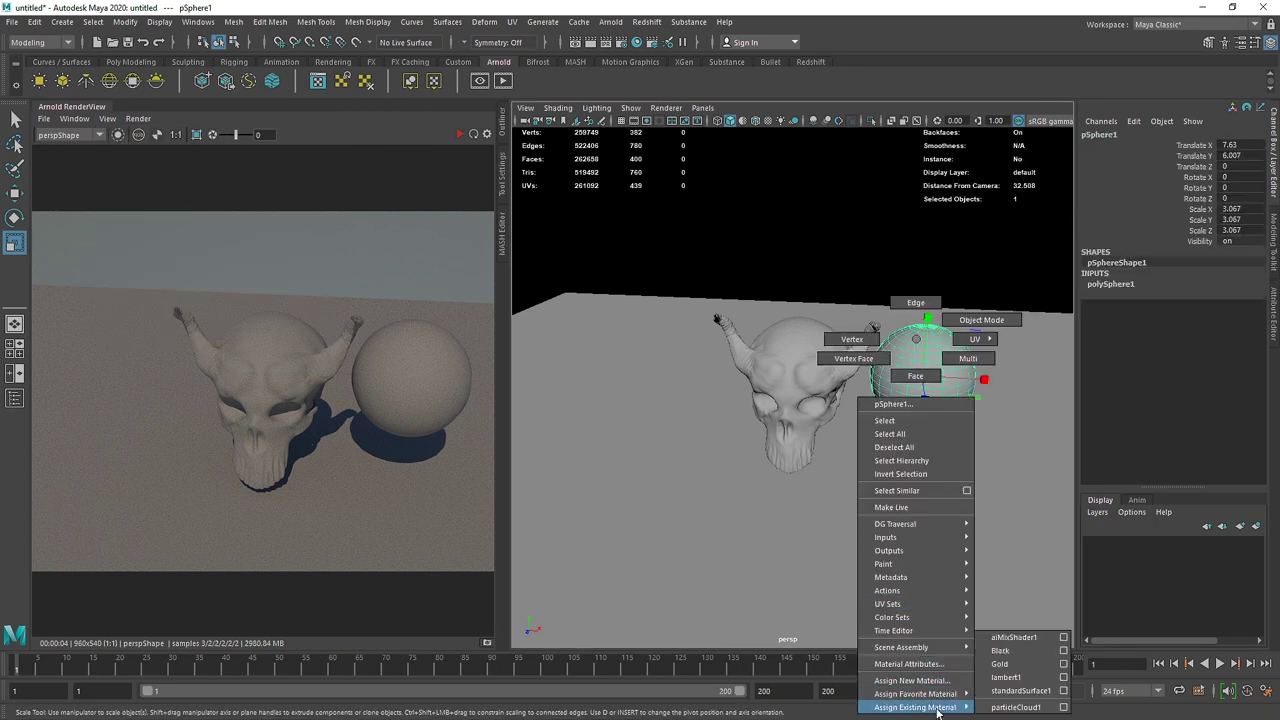
pyautogui.click(1016, 639)
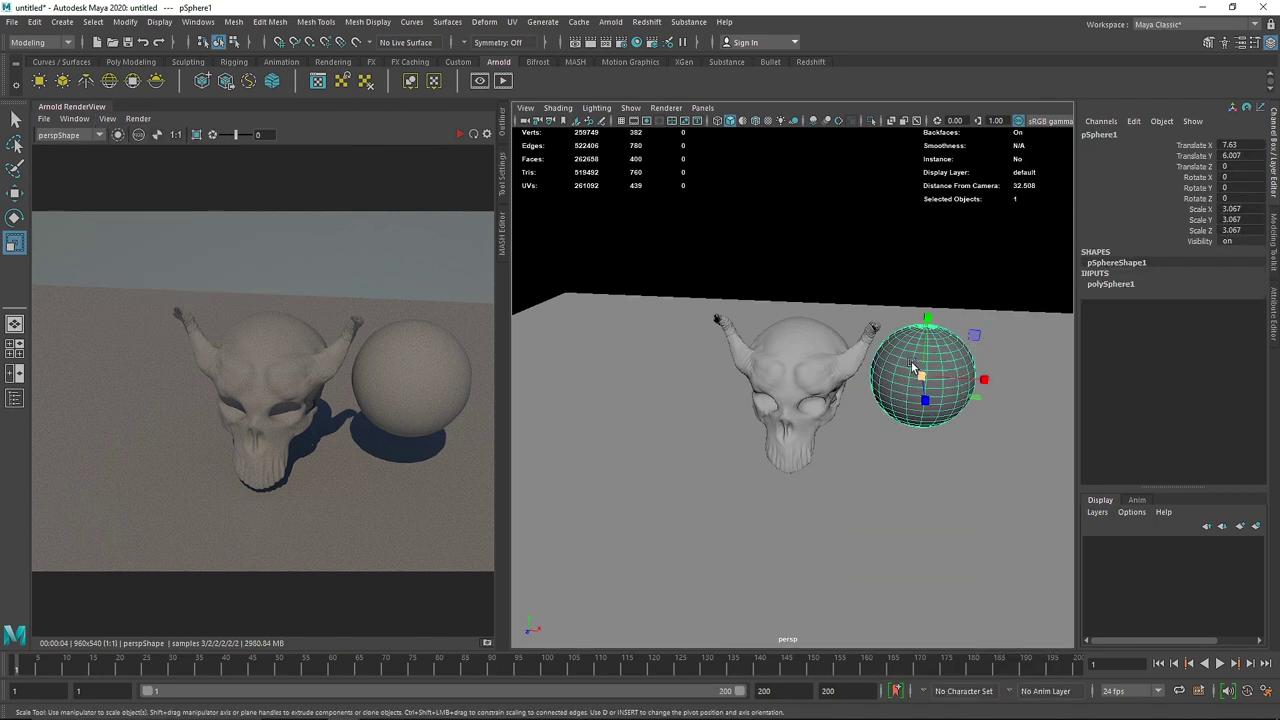
pyautogui.click(457, 135)
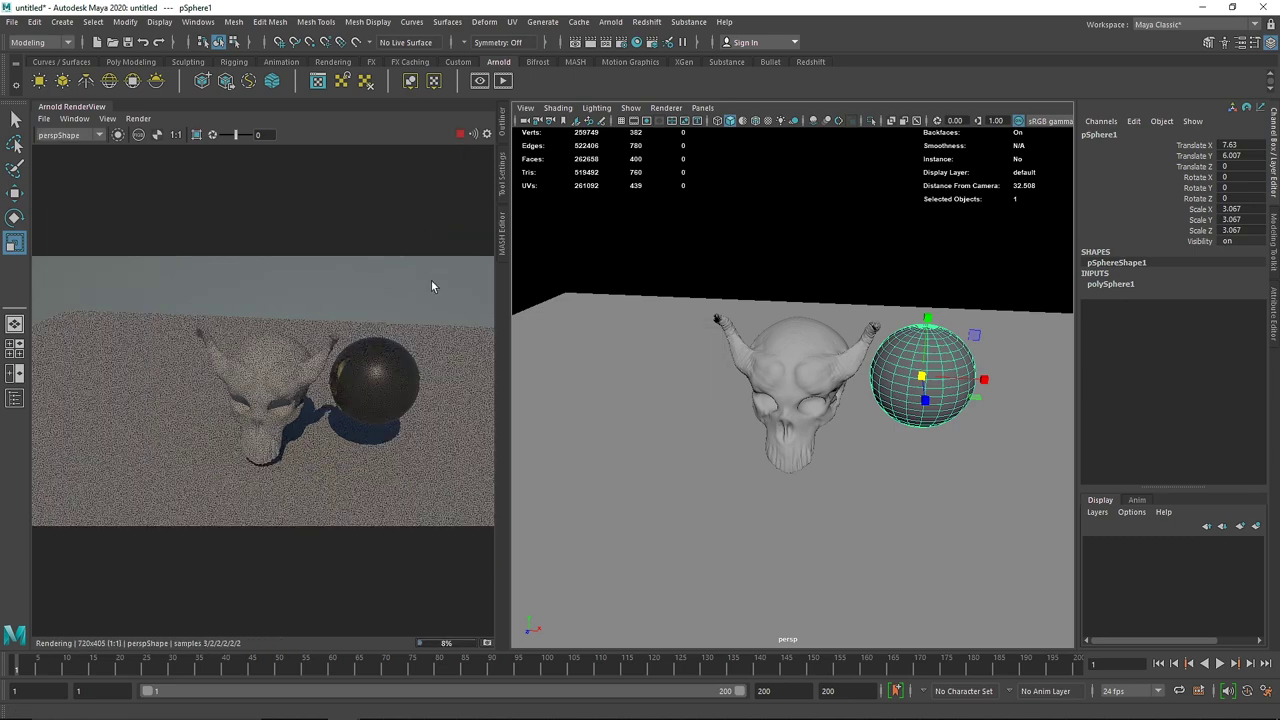
# Step: Isolate the sphere in the viewport and move it along X to about 0.97
pyautogui.scroll(3, 955, 378)
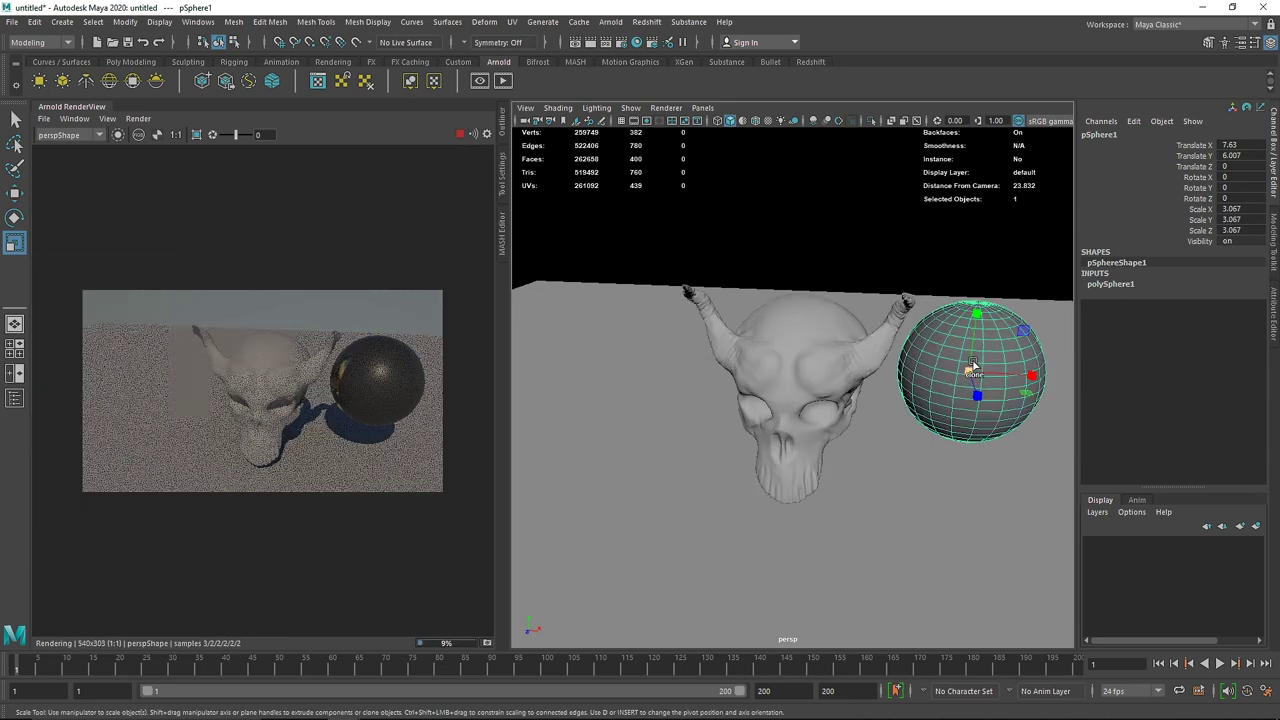
pyautogui.hotkey('ctrl', '1')
pyautogui.press('w')
pyautogui.moveTo(1018, 376); pyautogui.dragTo(861, 366)
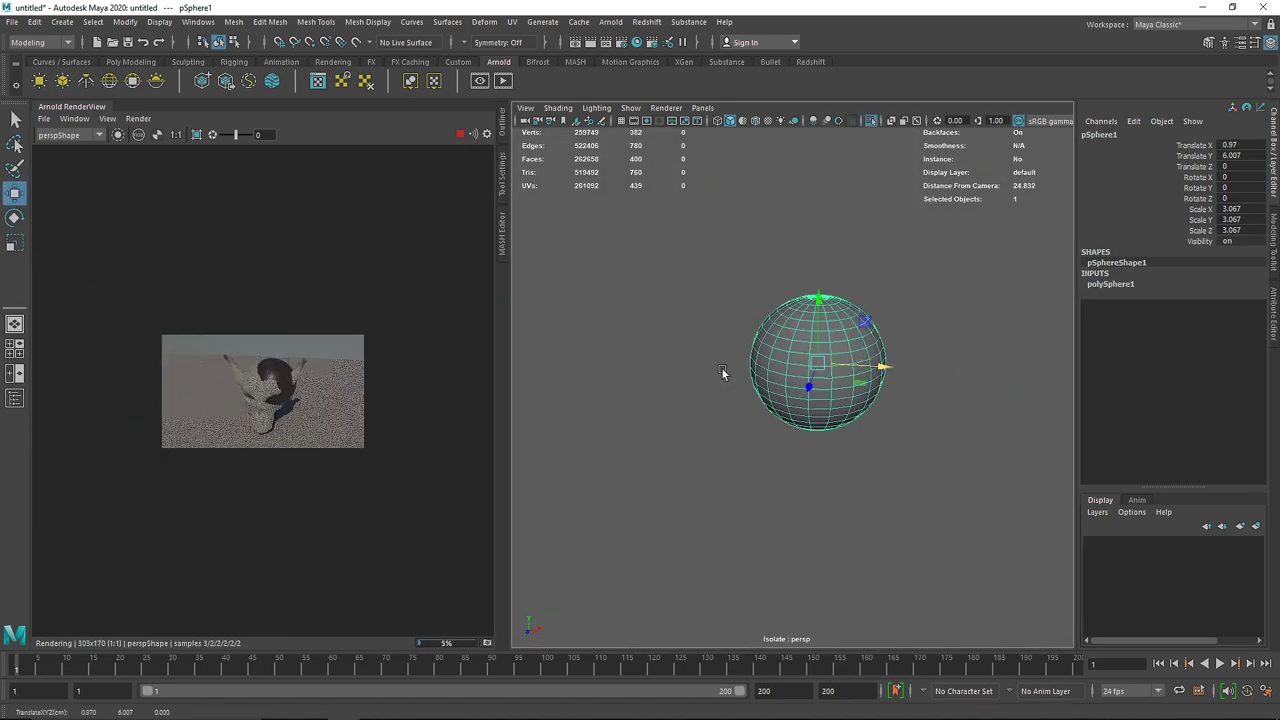
pyautogui.scroll(10, 700, 375)
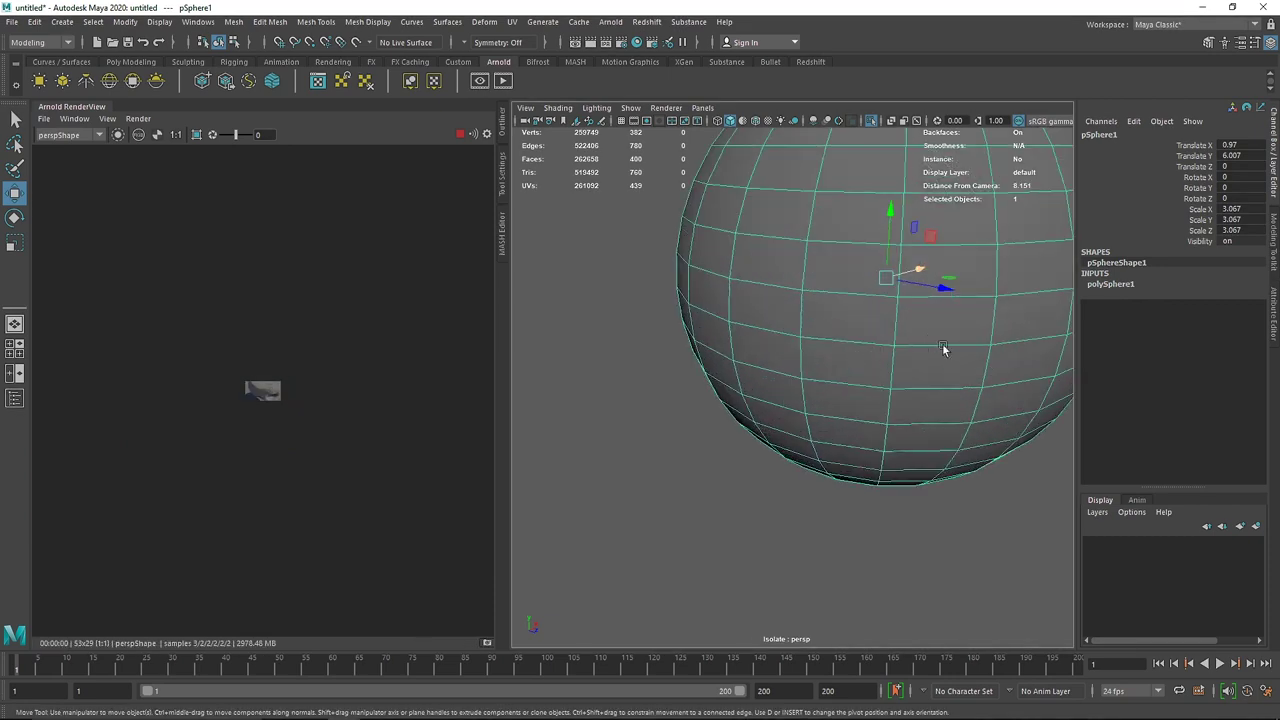
# Step: Restore the Arnold render to its full 960x540 resolution
pyautogui.click(107, 119)
pyautogui.moveTo(163, 246)
pyautogui.click(265, 301)
pyautogui.press('f')
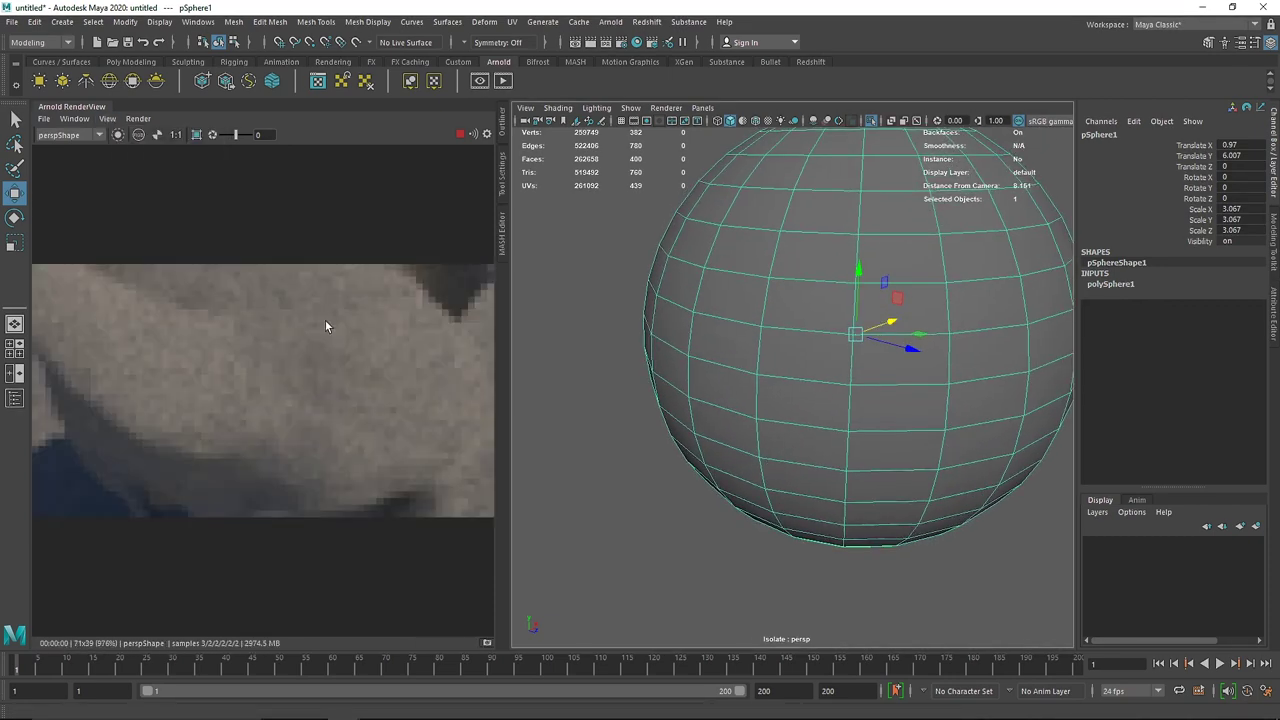
pyautogui.scroll(-4, 780, 343)
pyautogui.click(112, 118)
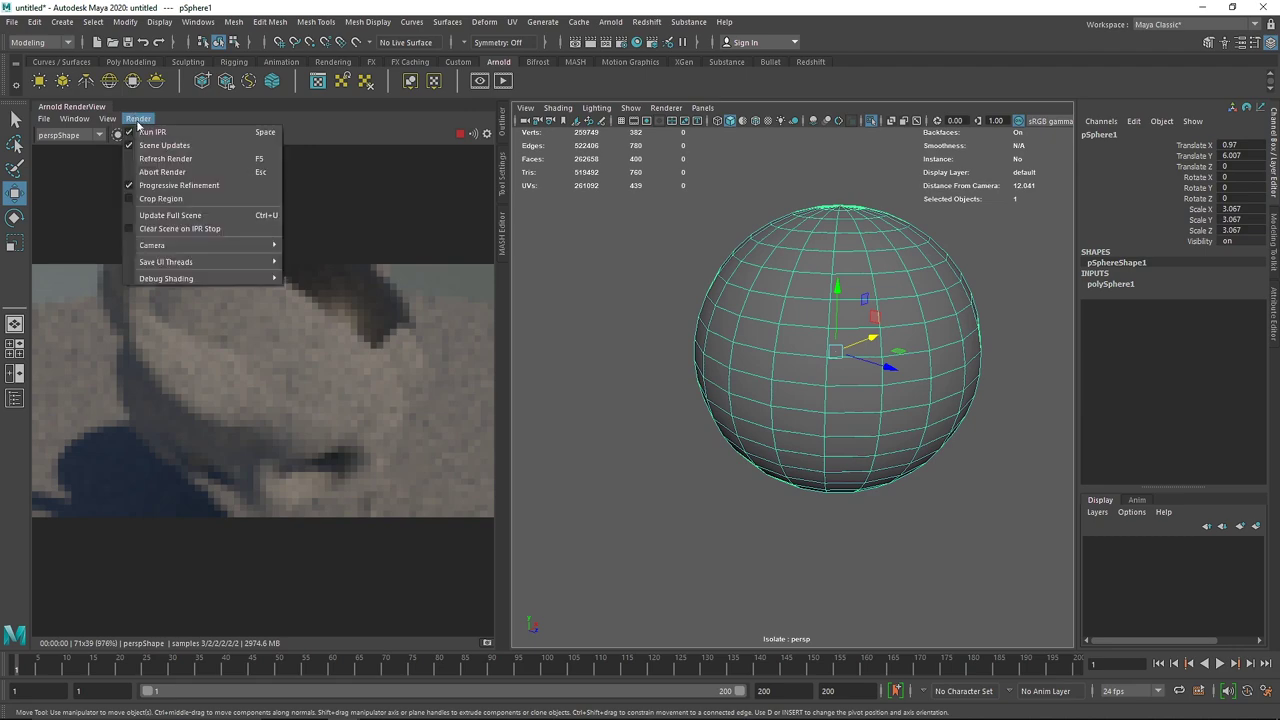
pyautogui.click(186, 223)
pyautogui.scroll(-5, 645, 350)
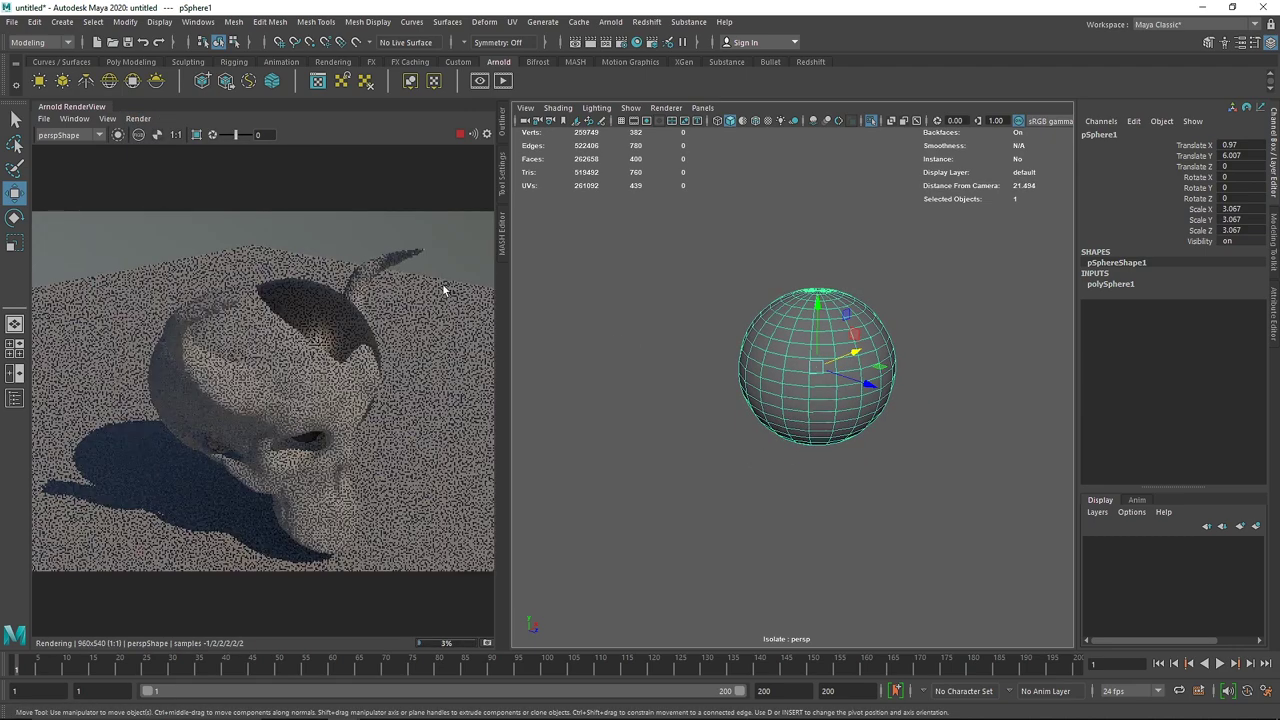
pyautogui.click(118, 135)
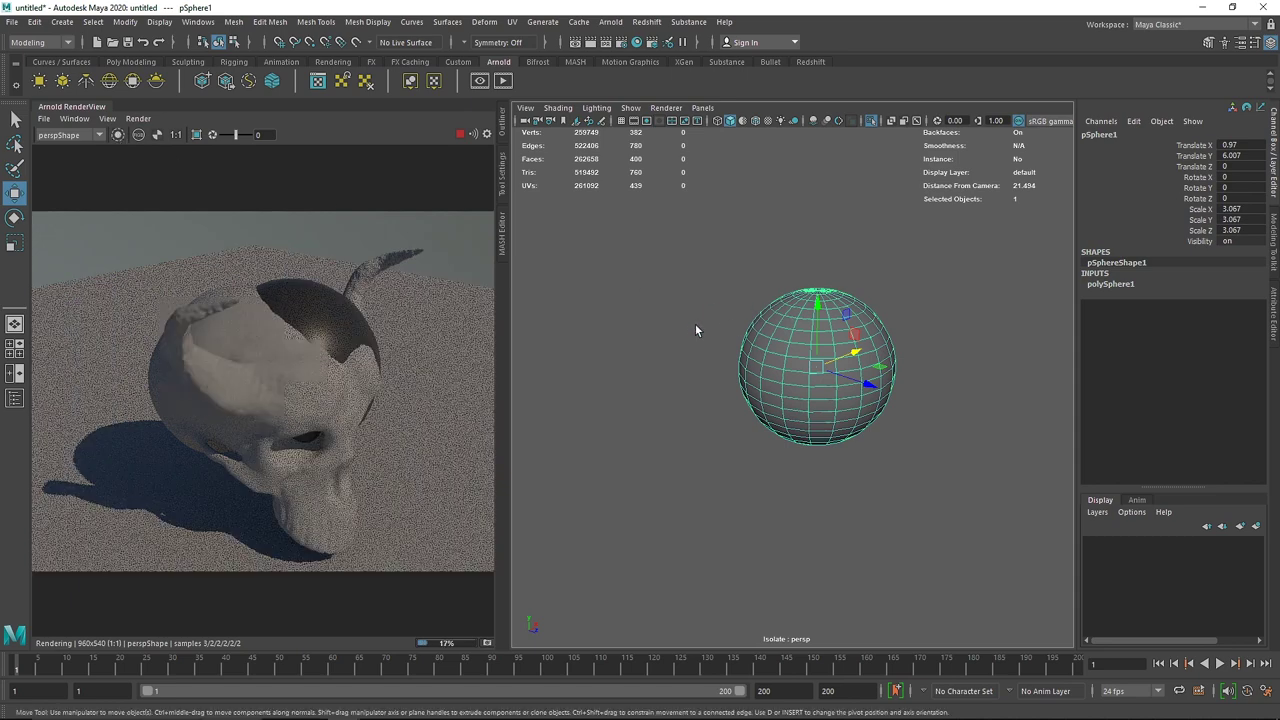
# Step: Move the sphere clear of the skull along X to about 11.13 and restart the render
pyautogui.keyDown('alt'); pyautogui.moveTo(634, 313); pyautogui.dragTo(560, 360); pyautogui.keyUp('alt')
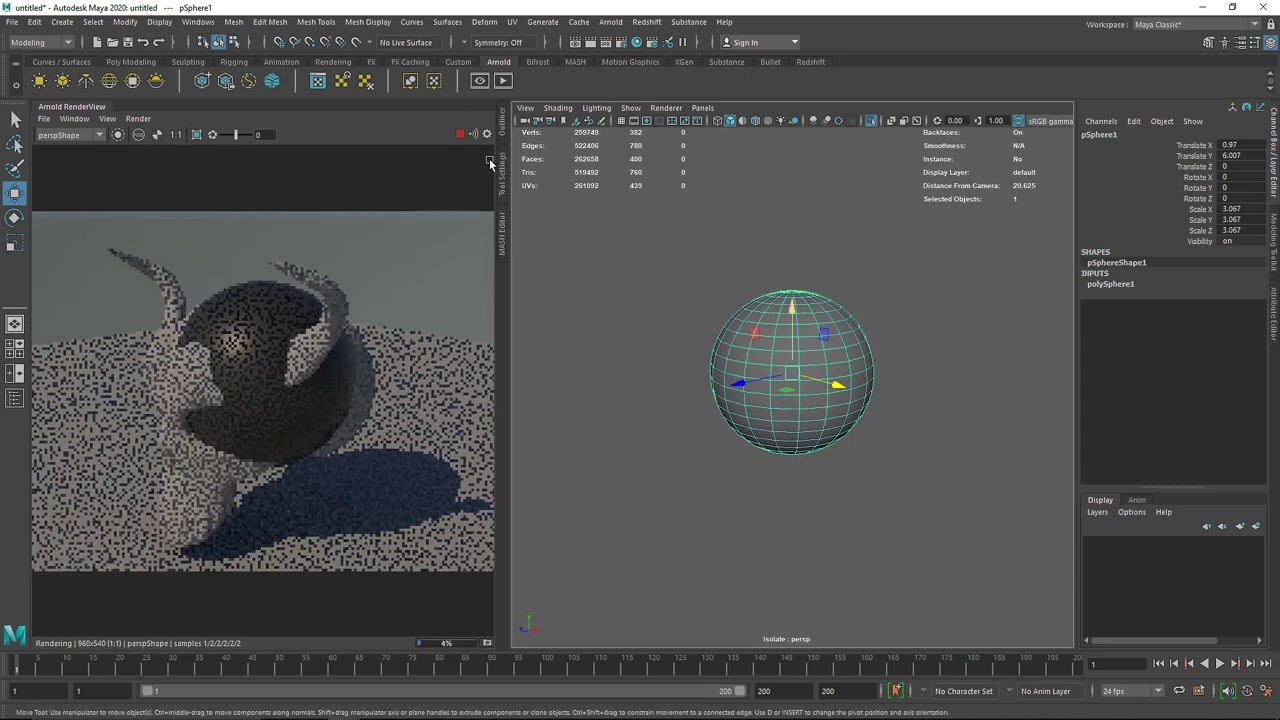
pyautogui.scroll(-6, 740, 411)
pyautogui.moveTo(826, 391); pyautogui.dragTo(940, 398)
pyautogui.click(459, 136)
pyautogui.scroll(2, 940, 398)
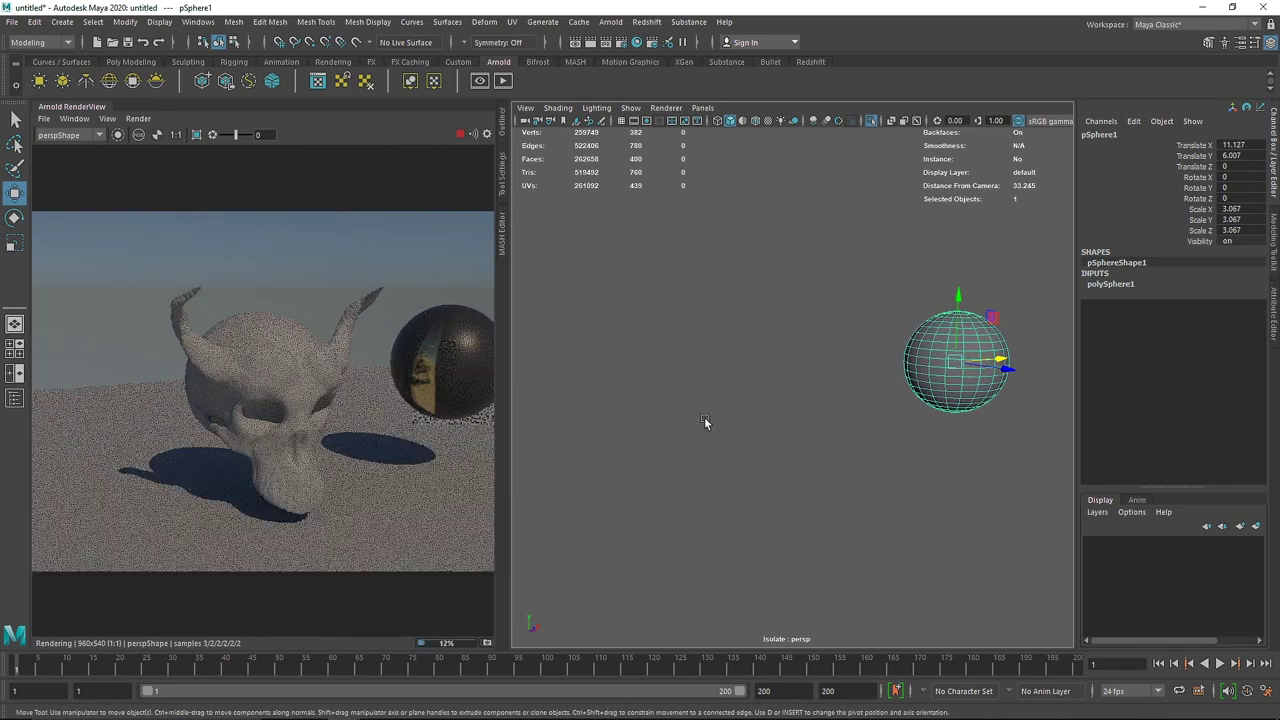
# Step: Examine the blended gold and black material on the sphere in a centred close-up Arnold render
pyautogui.keyDown('alt'); pyautogui.moveTo(722, 404); pyautogui.dragTo(988, 388, button='right'); pyautogui.keyUp('alt')
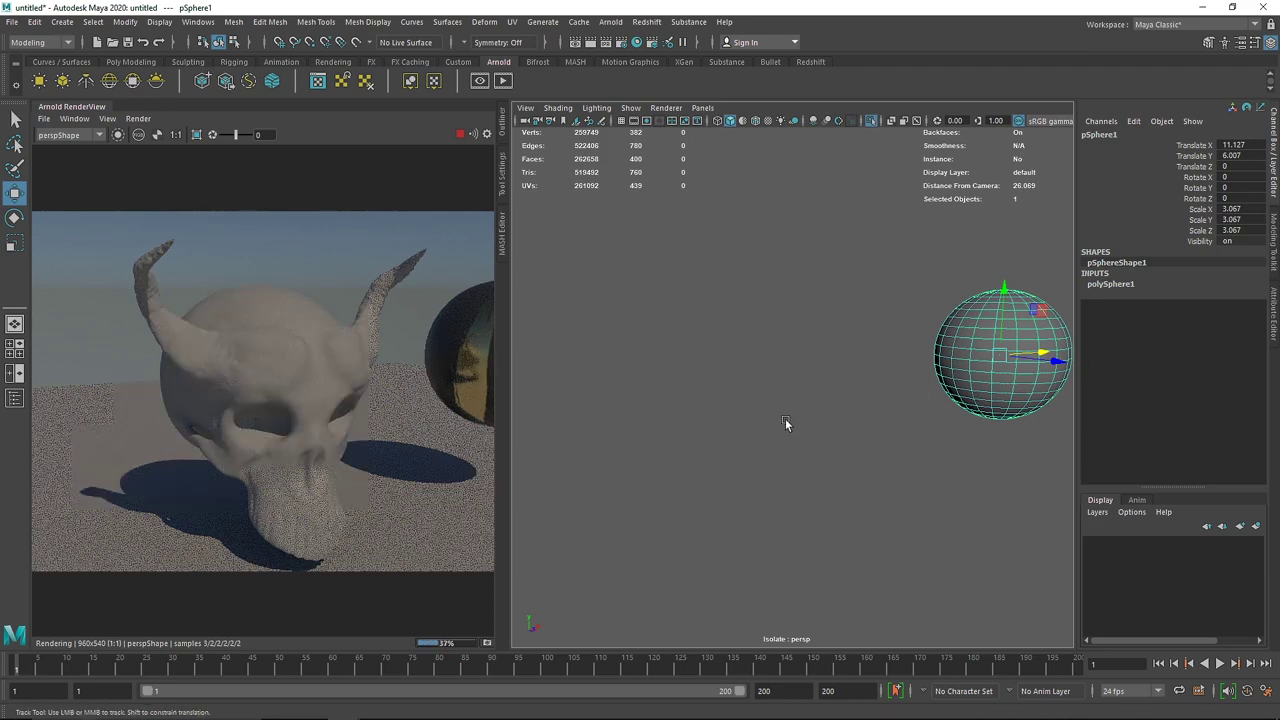
pyautogui.keyDown('alt'); pyautogui.moveTo(1030, 356); pyautogui.dragTo(882, 397, button='middle'); pyautogui.keyUp('alt')
pyautogui.scroll(3, 693, 411)
pyautogui.keyDown('alt'); pyautogui.moveTo(692, 414); pyautogui.dragTo(820, 394); pyautogui.keyUp('alt')
pyautogui.click(460, 135)
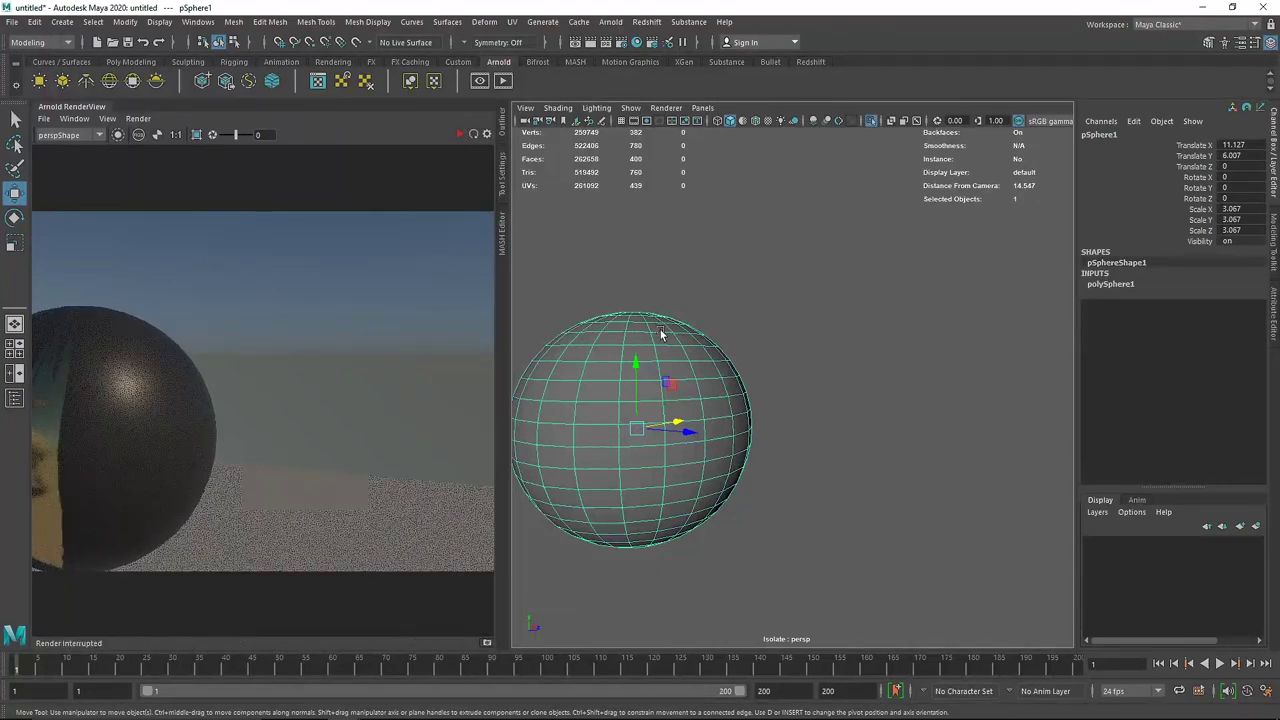
pyautogui.keyDown('alt'); pyautogui.moveTo(660, 380); pyautogui.dragTo(798, 330, button='middle'); pyautogui.keyUp('alt')
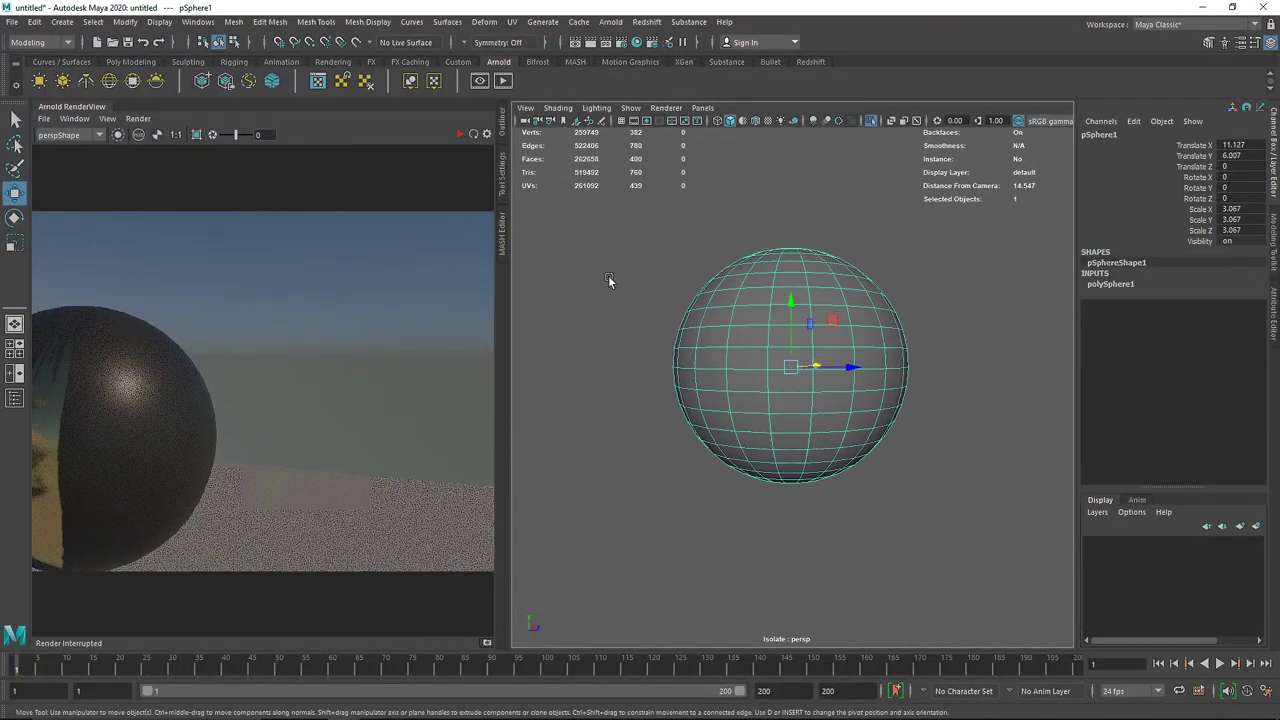
pyautogui.click(460, 134)
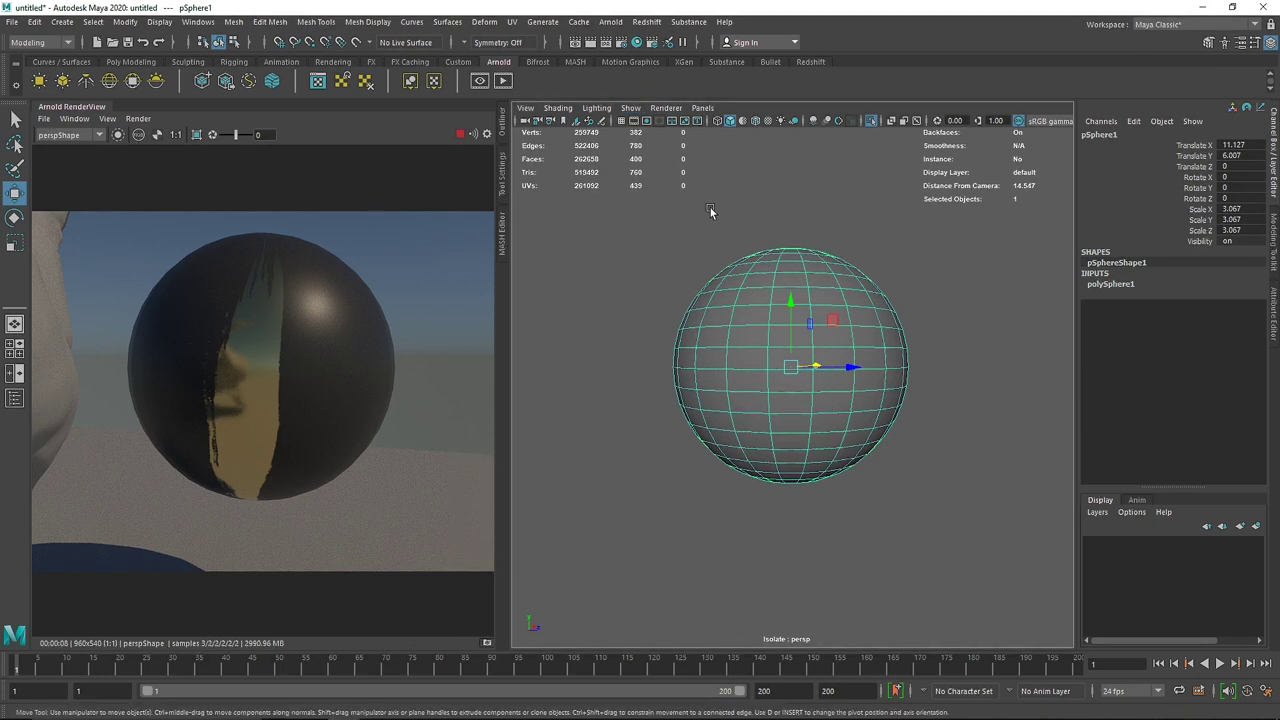
# Step: Delete the test sphere, stop the render and close the Arnold RenderView
pyautogui.press('Delete')
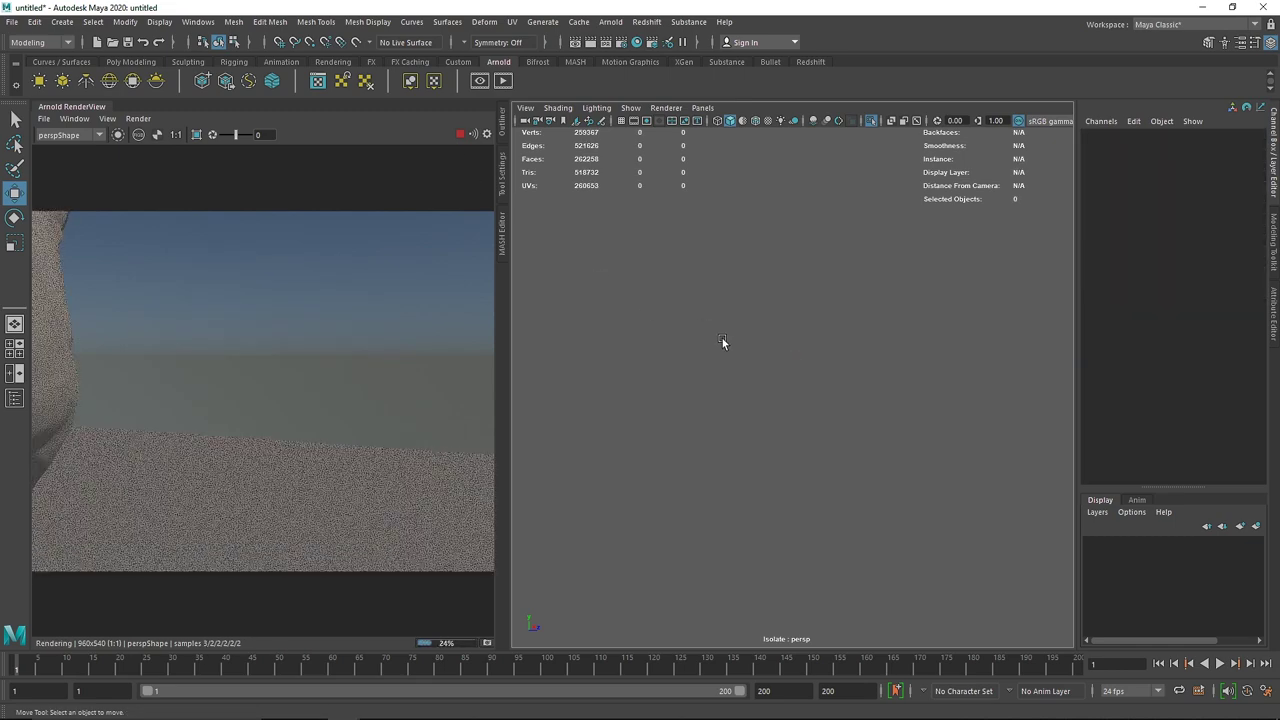
pyautogui.click(460, 134)
pyautogui.click(82, 118)
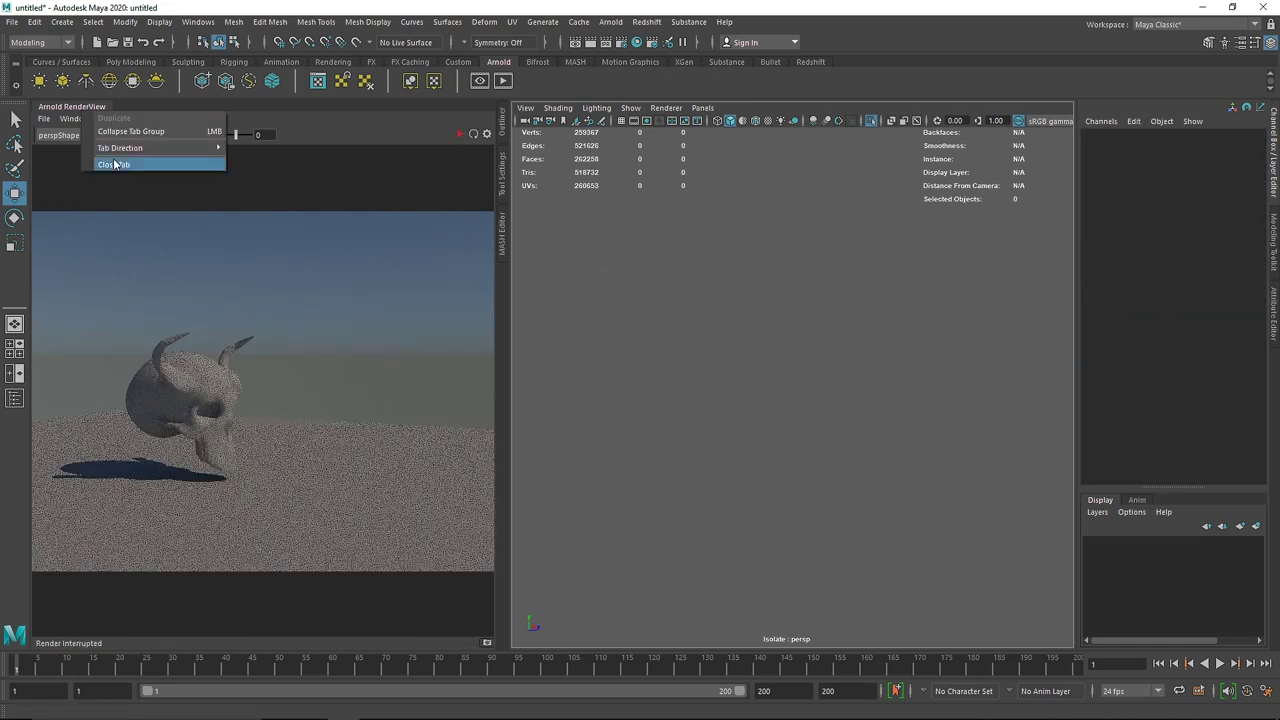
pyautogui.click(112, 163)
# Step: Assign the existing aiMixShader1 material to the horned skull
pyautogui.click(502, 380)
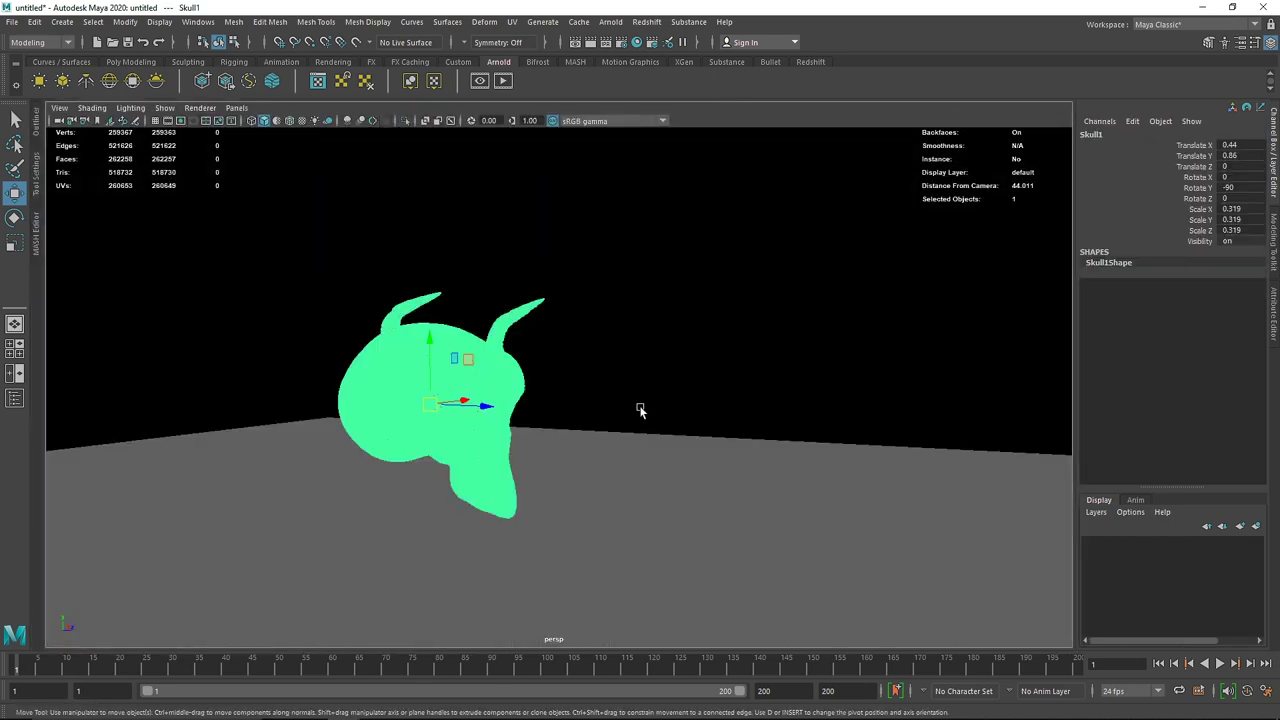
pyautogui.press('f')
pyautogui.keyDown('alt'); pyautogui.moveTo(650, 410); pyautogui.dragTo(603, 350); pyautogui.keyUp('alt')
pyautogui.moveTo(602, 346); pyautogui.dragTo(700, 636, button='right')
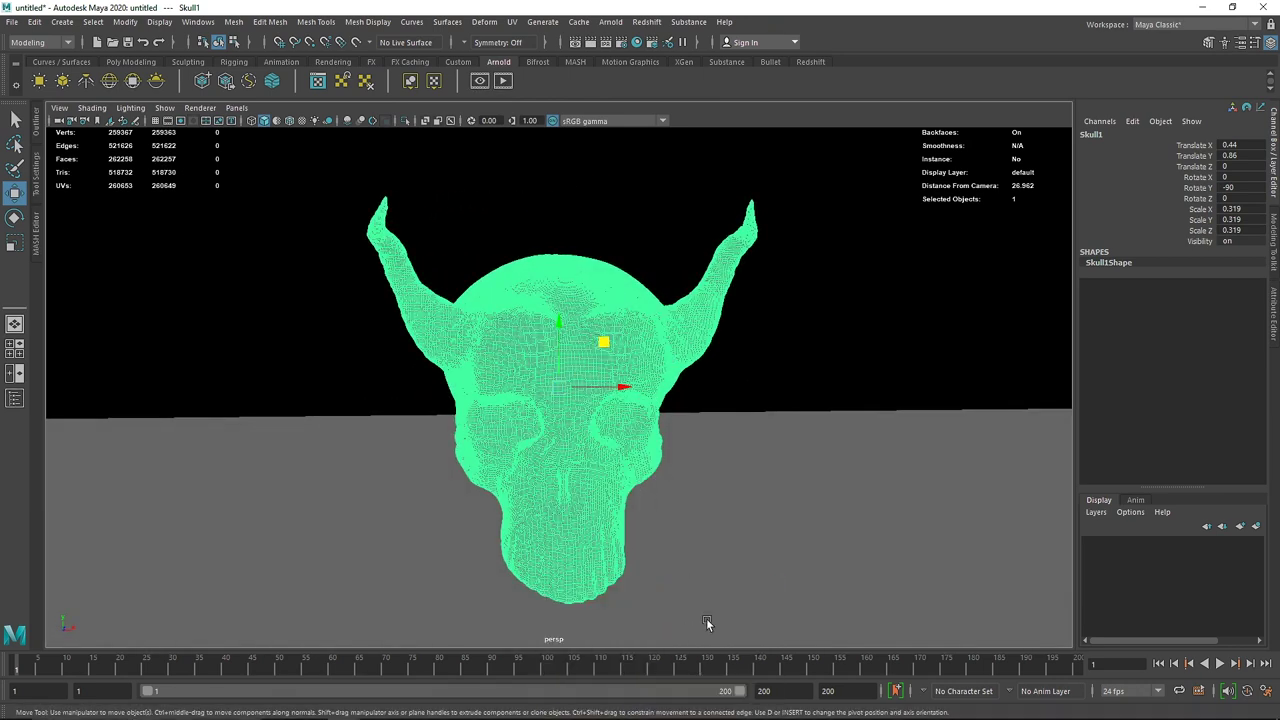
# Step: Rename the skull's mix shader to Painted
pyautogui.click(1273, 335)
pyautogui.click(1089, 131)
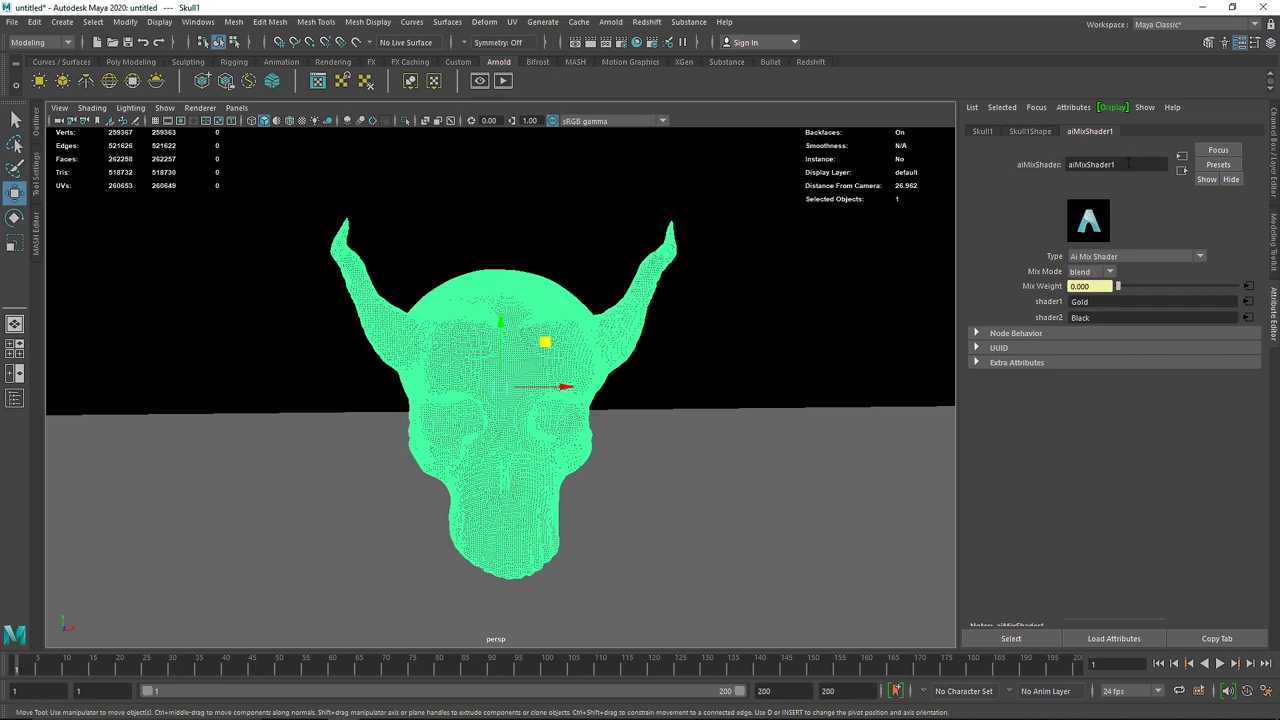
pyautogui.doubleClick(1128, 163)
pyautogui.write('Painted')
pyautogui.press('Return')
# Step: Render the skull with the Painted material in the Arnold RenderView, check the result and close the render view
pyautogui.click(702, 316)
pyautogui.scroll(-2, 654, 351)
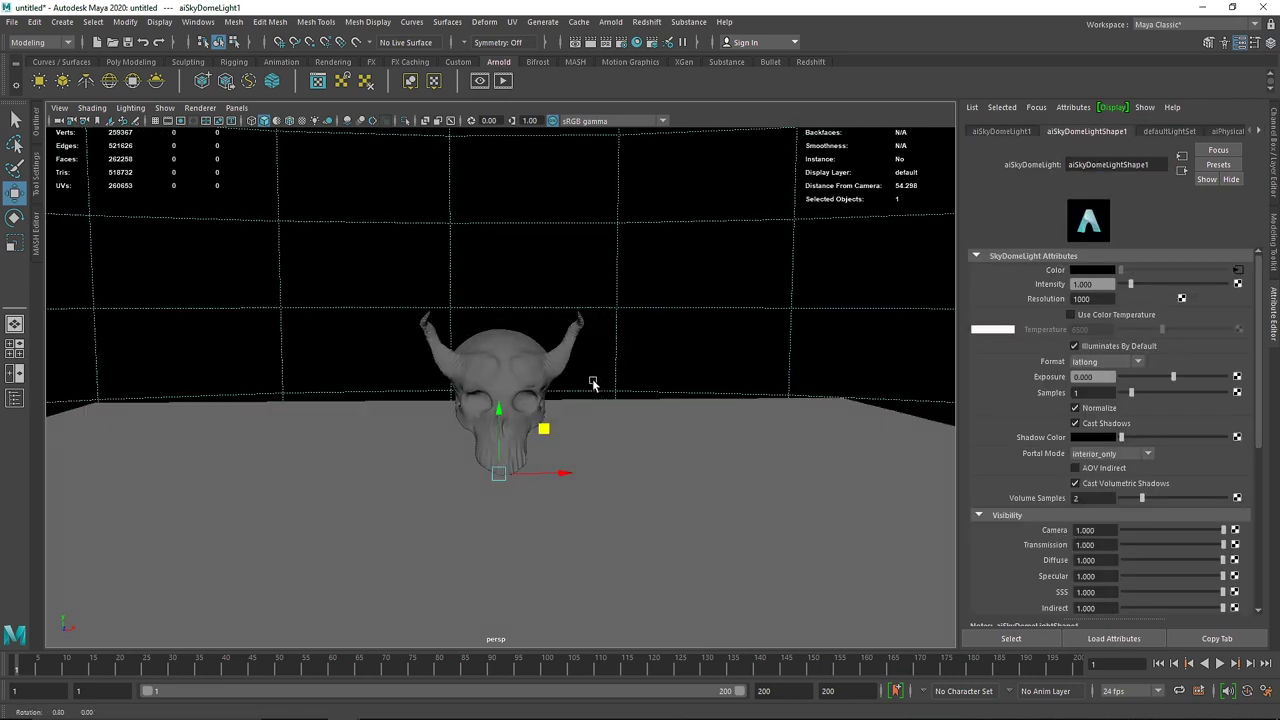
pyautogui.scroll(1, 533, 385)
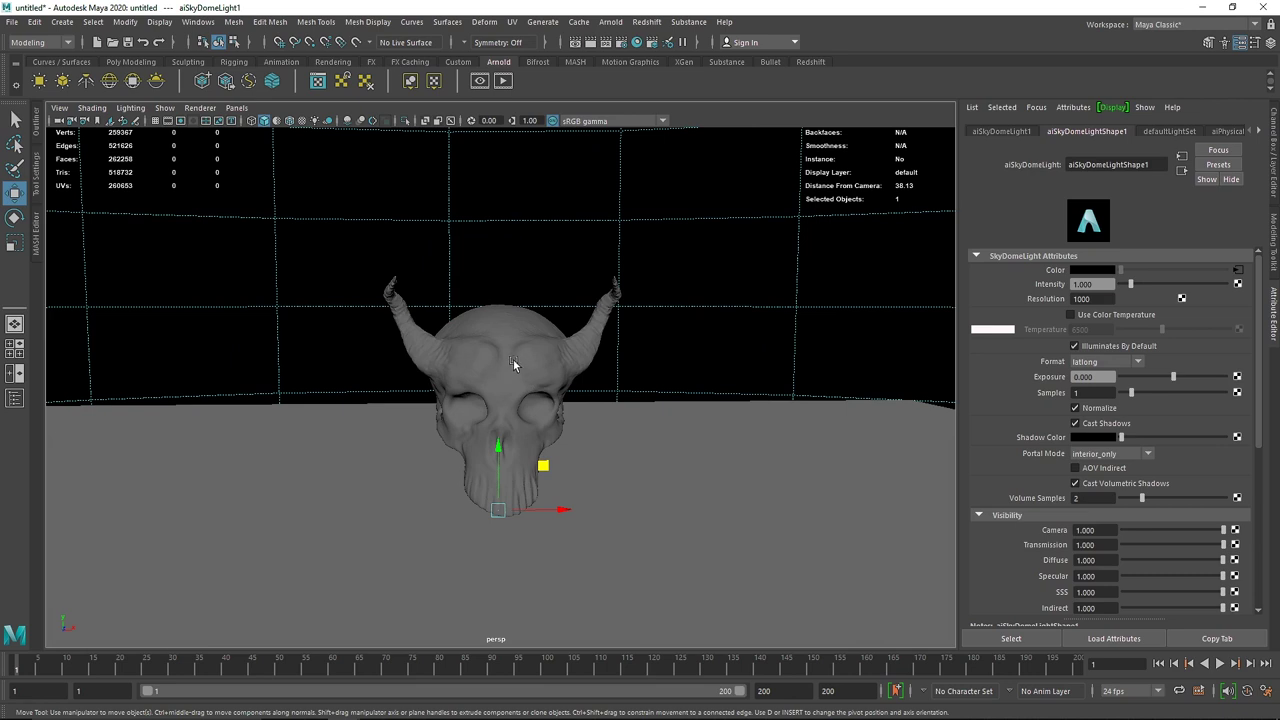
pyautogui.click(513, 363)
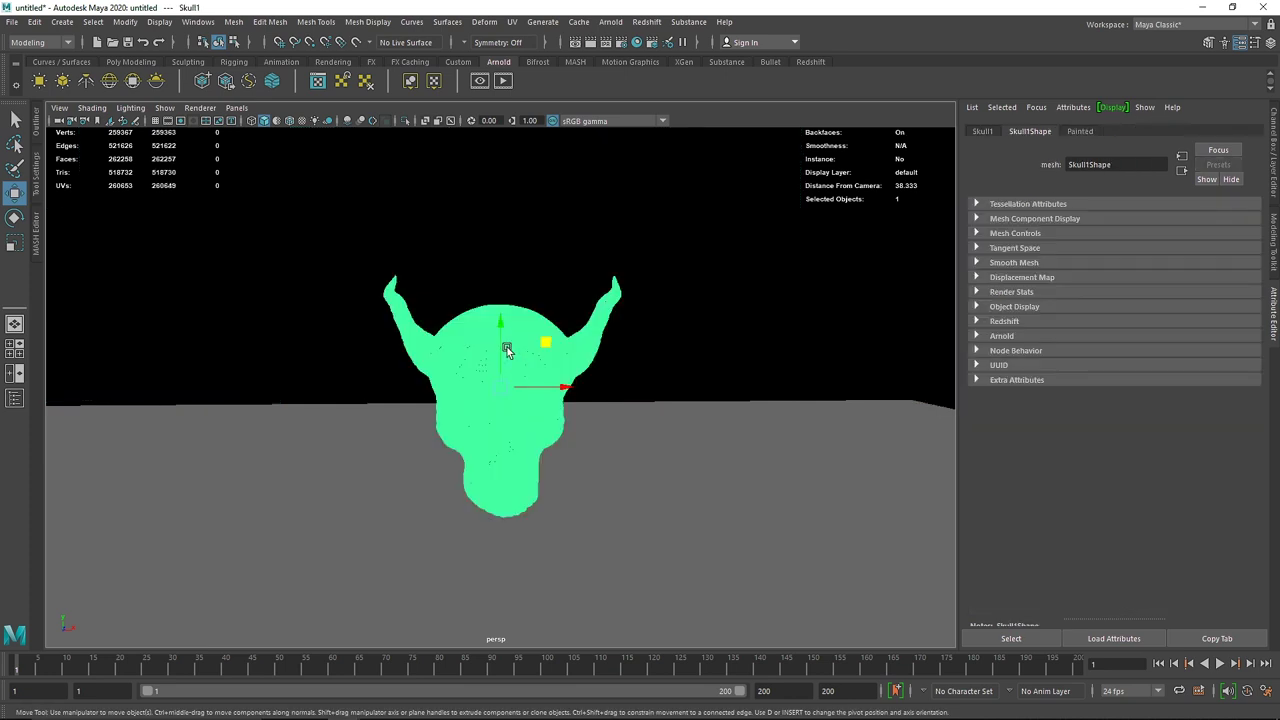
pyautogui.click(503, 81)
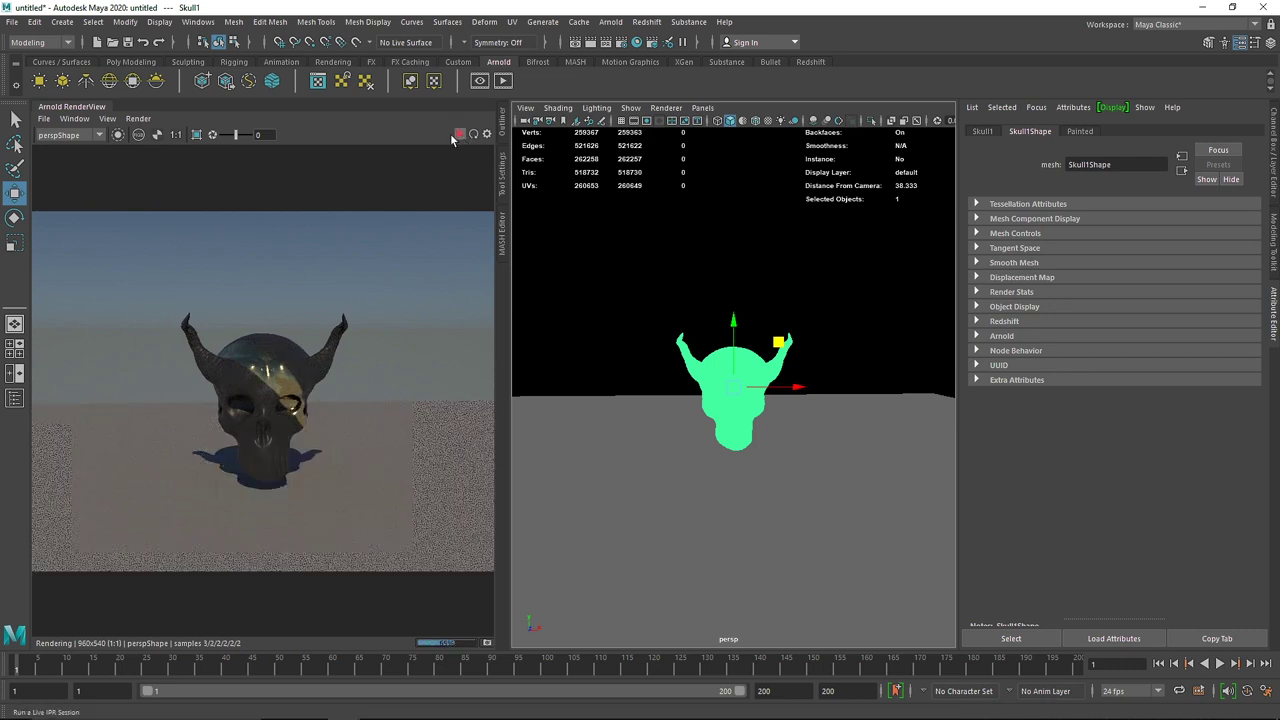
pyautogui.rightClick(98, 107)
pyautogui.click(117, 161)
# Step: Inspect the skull's UV layout in the UV Editor, then close the editor and the UV Toolkit
pyautogui.press('f')
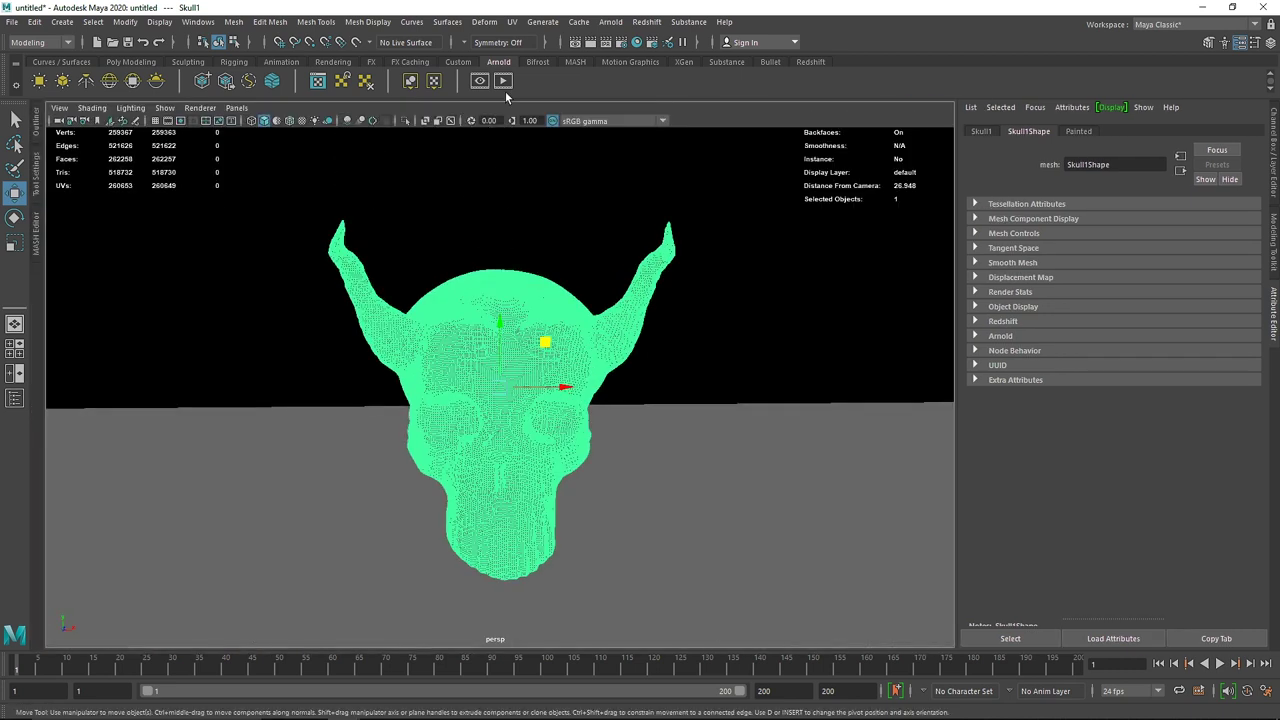
pyautogui.click(512, 21)
pyautogui.click(538, 47)
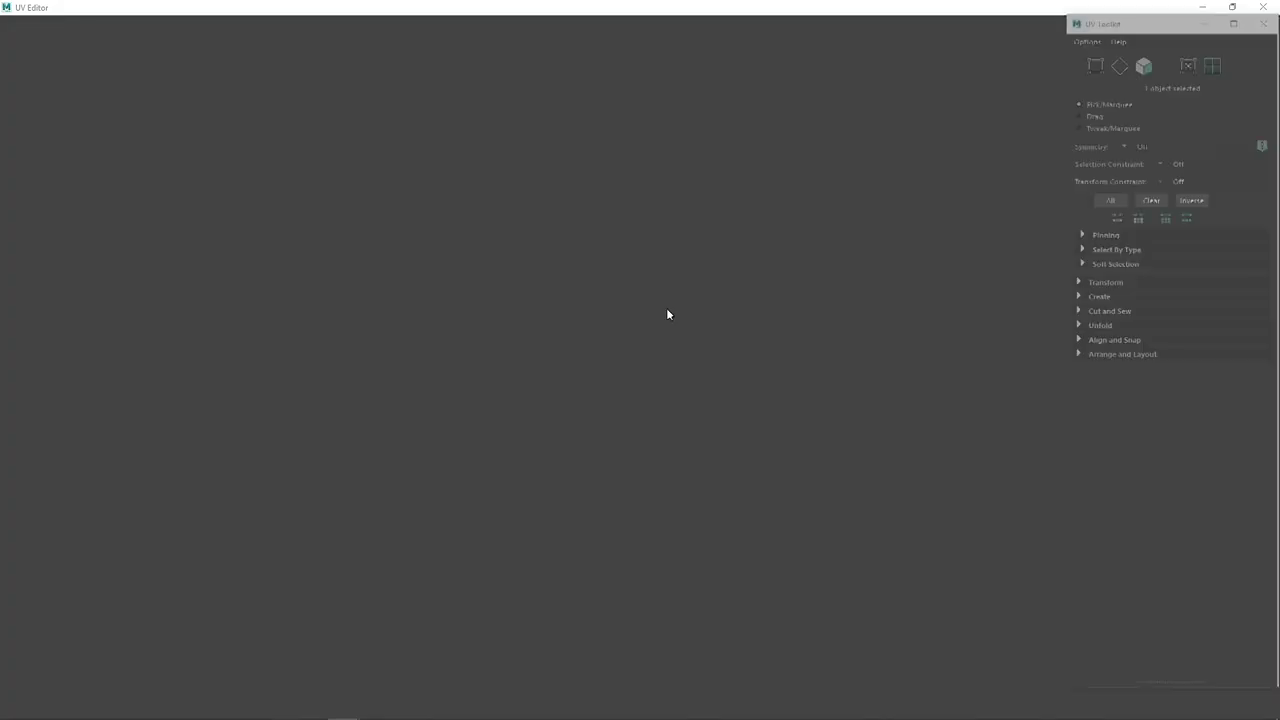
pyautogui.click(587, 341)
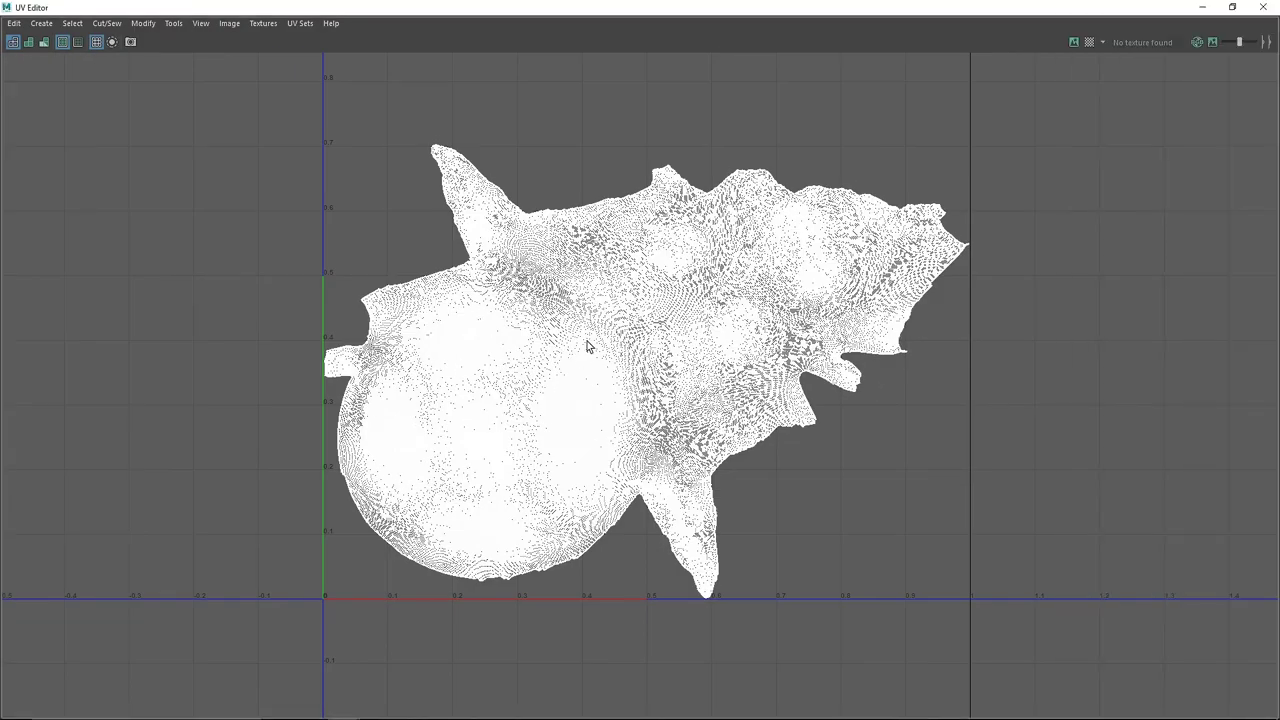
pyautogui.moveTo(722, 208); pyautogui.dragTo(780, 209, button='right')
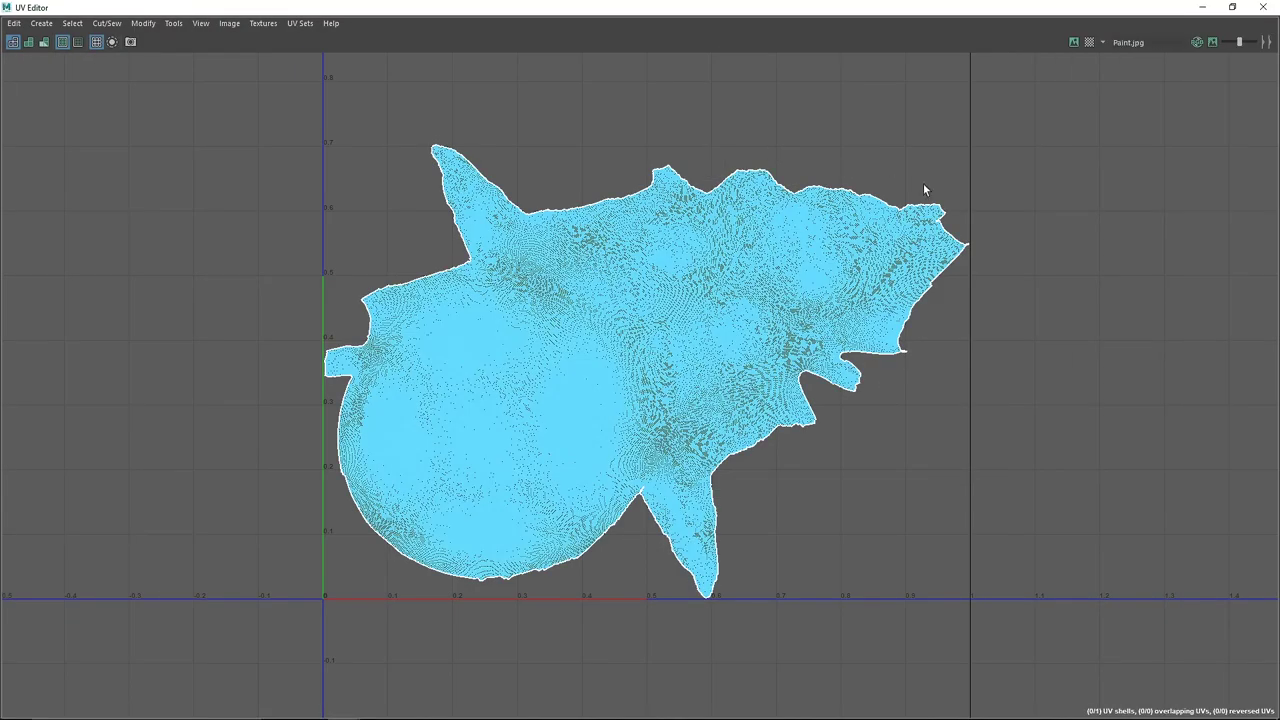
pyautogui.click(1275, 6)
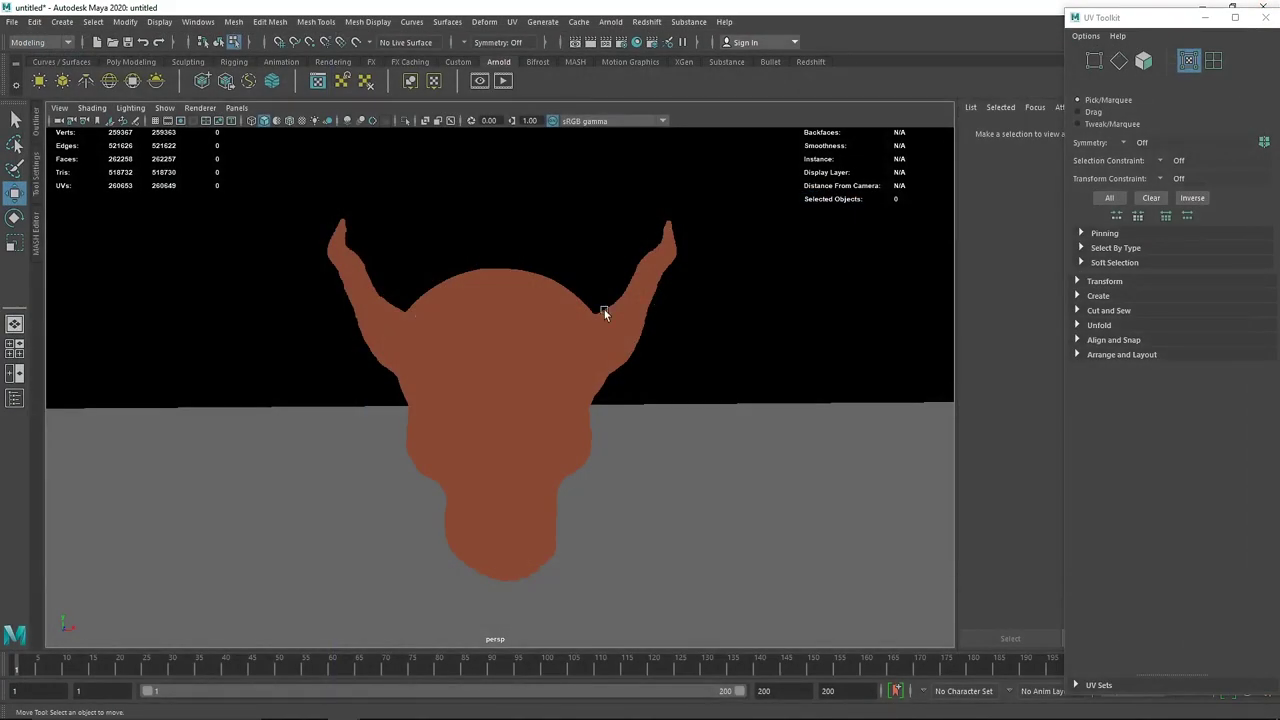
pyautogui.click(1265, 17)
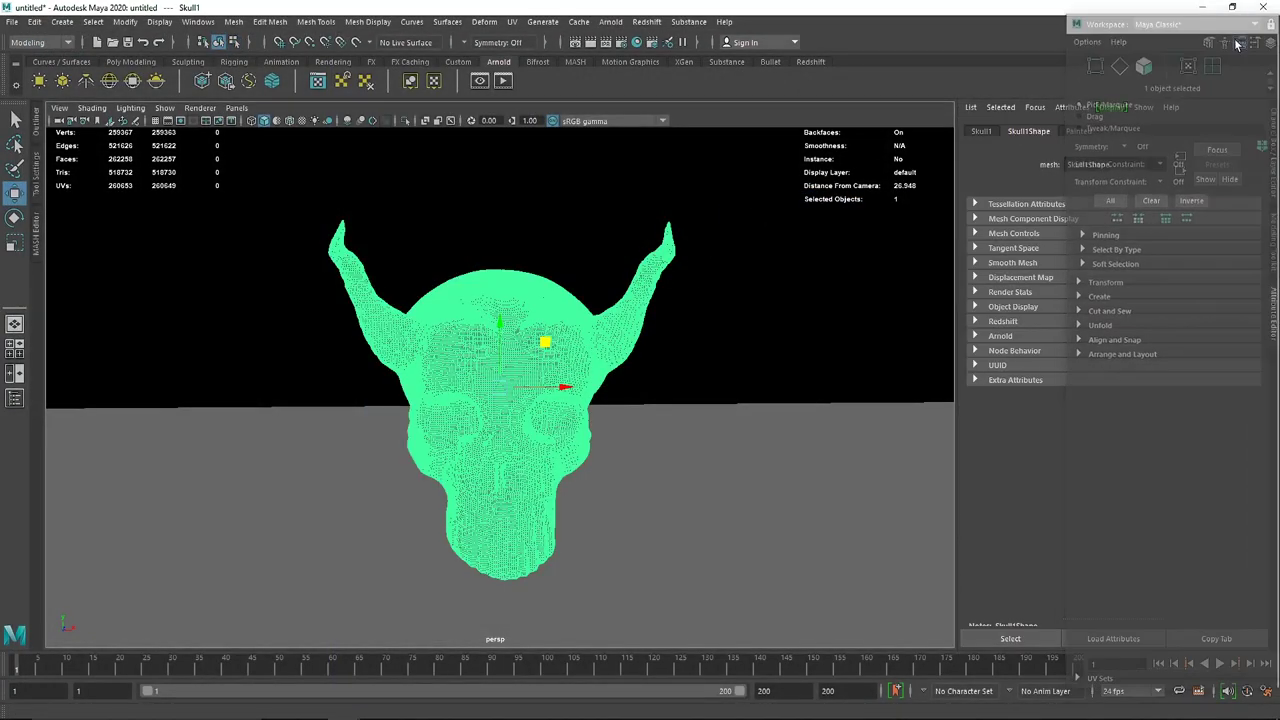
# Step: Apply a spherical UV projection to the skull with a horizontal sweep of 360 and a vertical sweep of 180
pyautogui.click(515, 23)
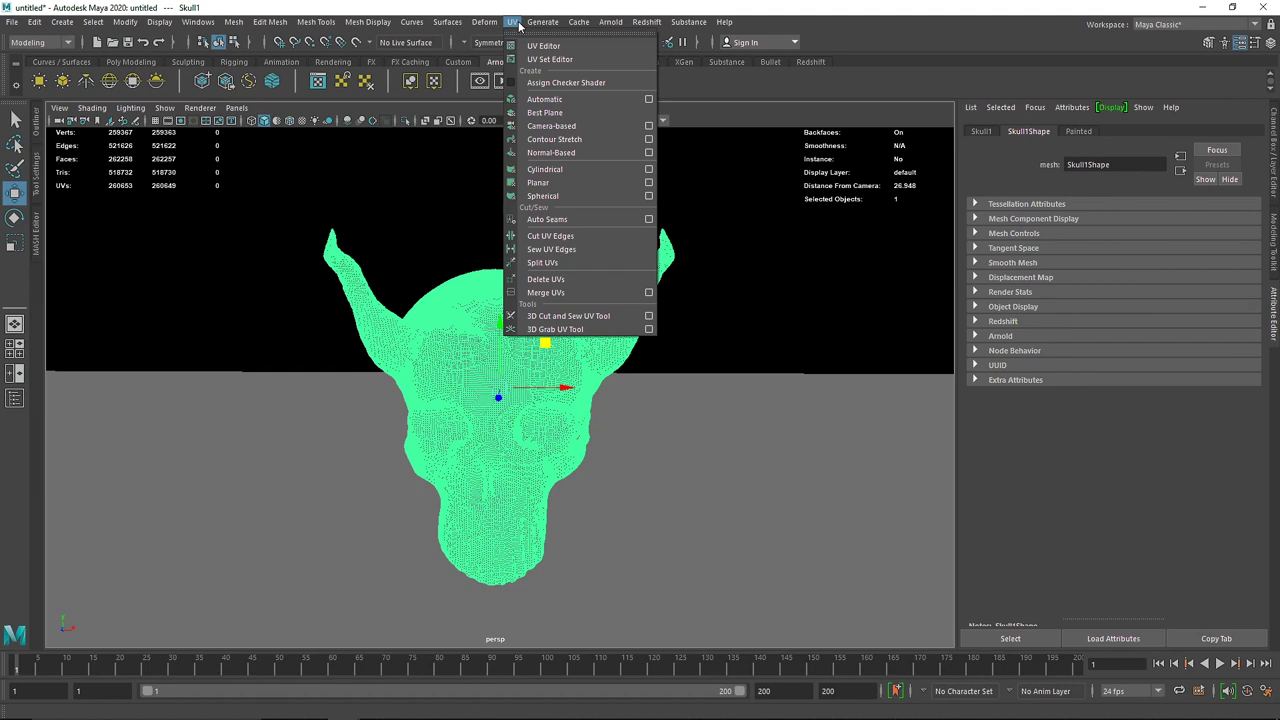
pyautogui.click(560, 196)
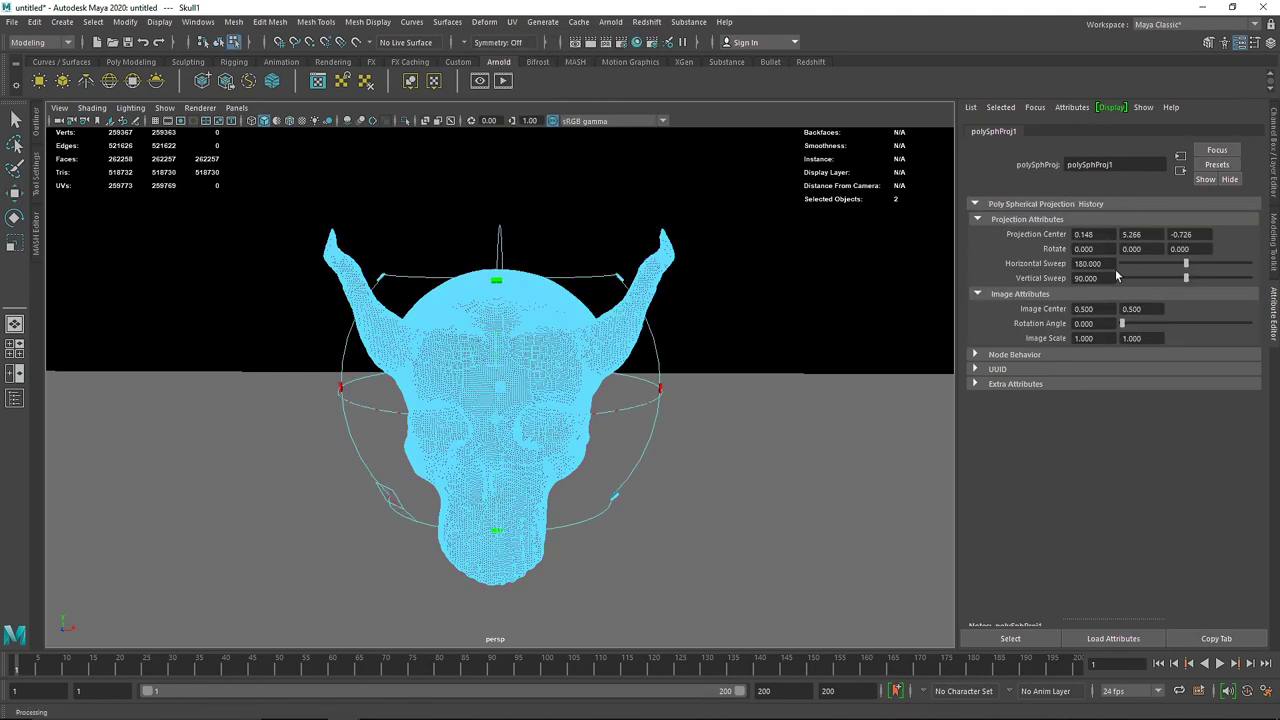
pyautogui.click(1085, 263)
pyautogui.write('360')
pyautogui.press('Tab')
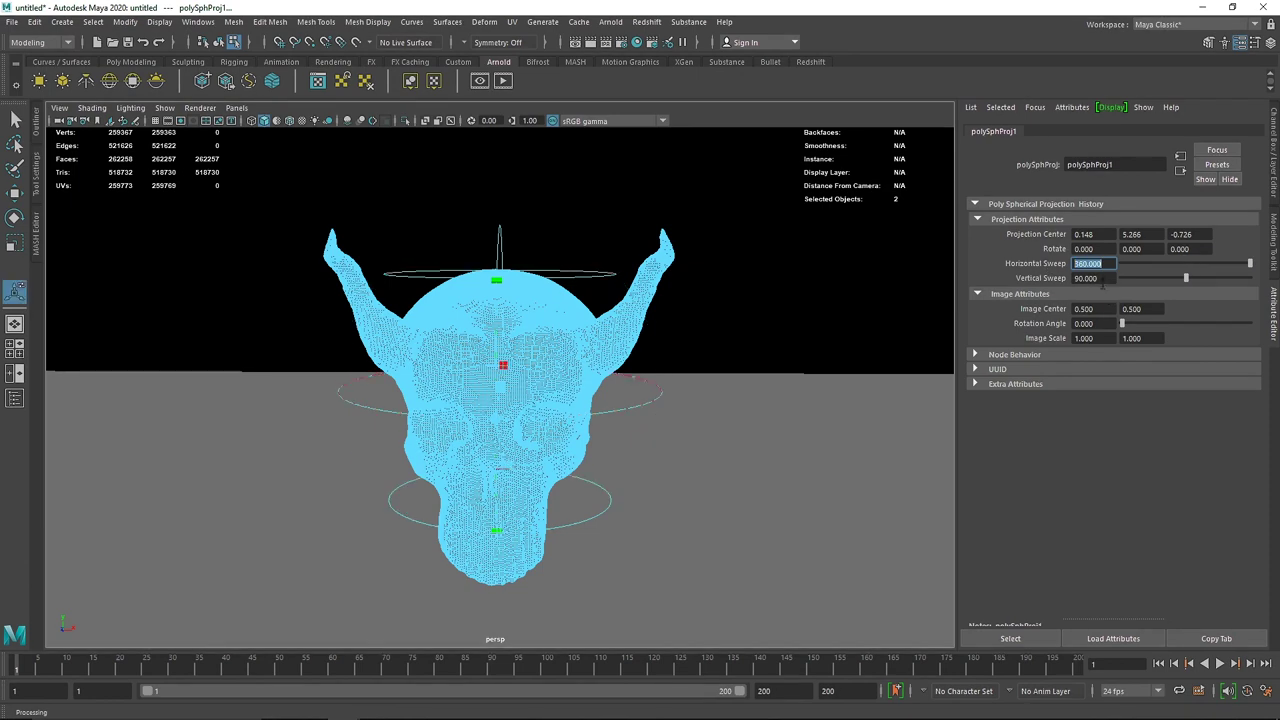
pyautogui.write('180')
pyautogui.press('Return')
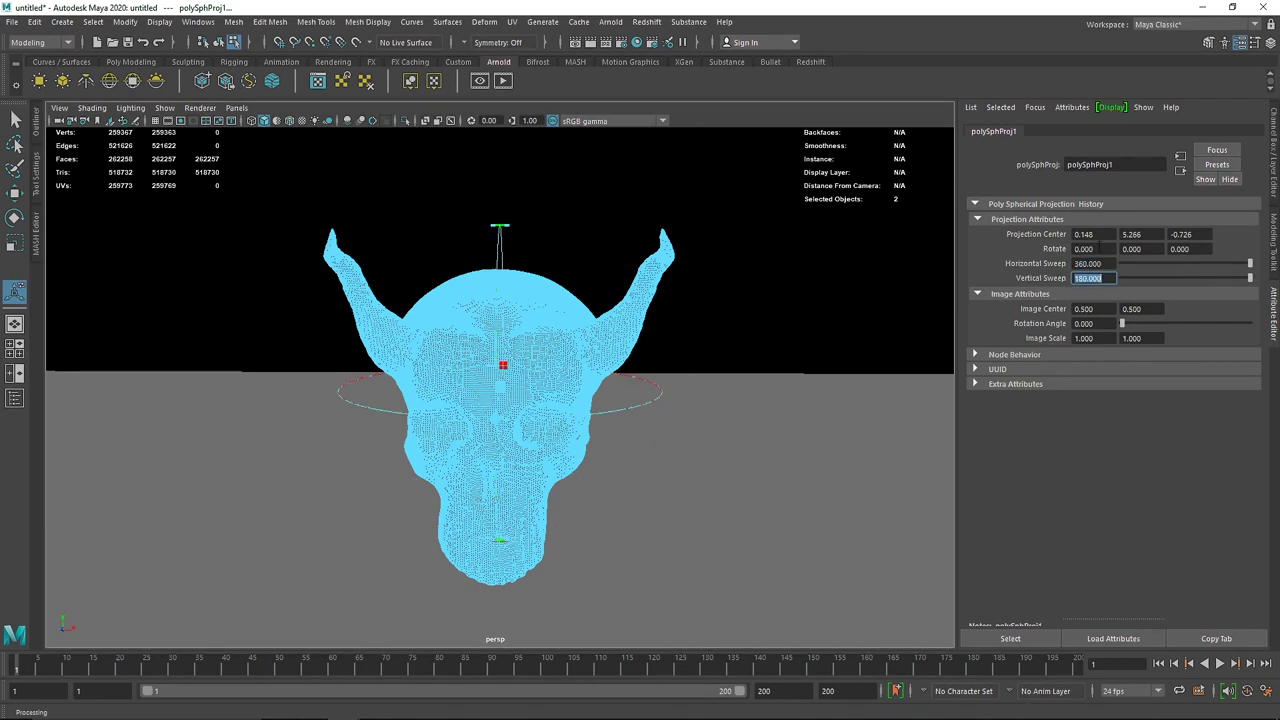
# Step: Return the skull to object mode after the spherical projection and turn on textured shading in the viewport
pyautogui.click(1095, 263)
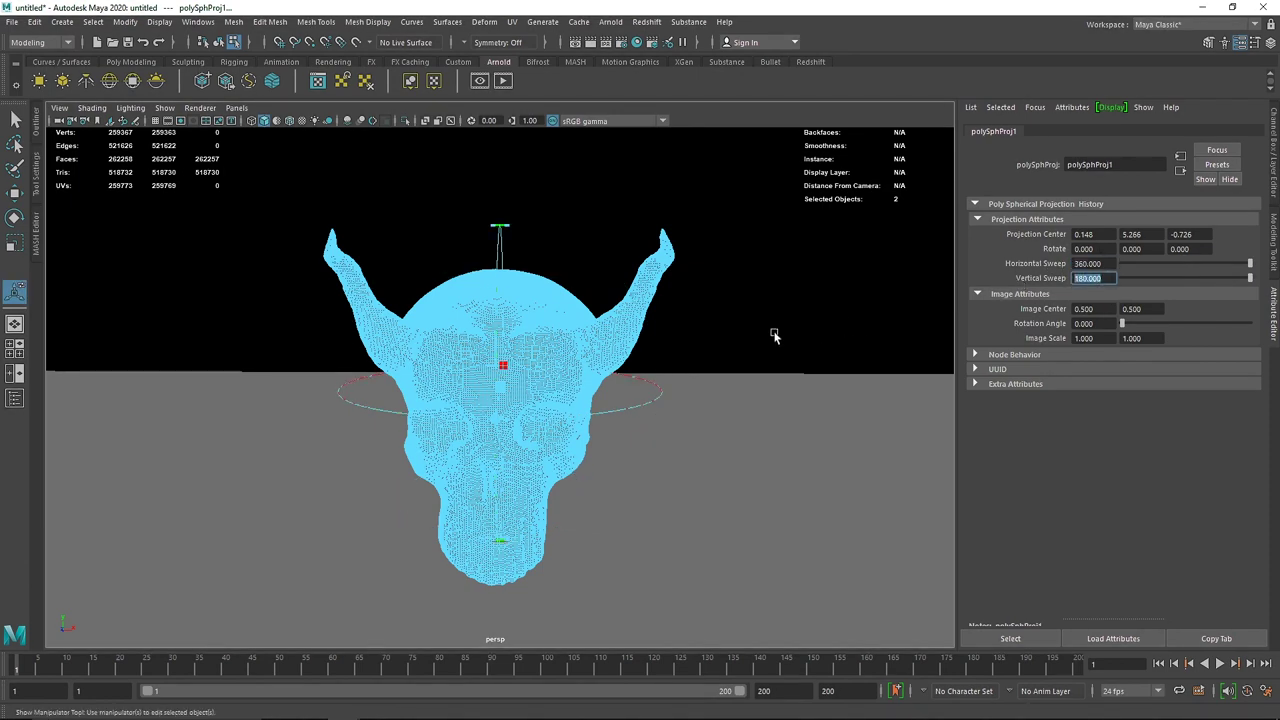
pyautogui.keyDown('alt'); pyautogui.moveTo(771, 334); pyautogui.dragTo(597, 293); pyautogui.keyUp('alt')
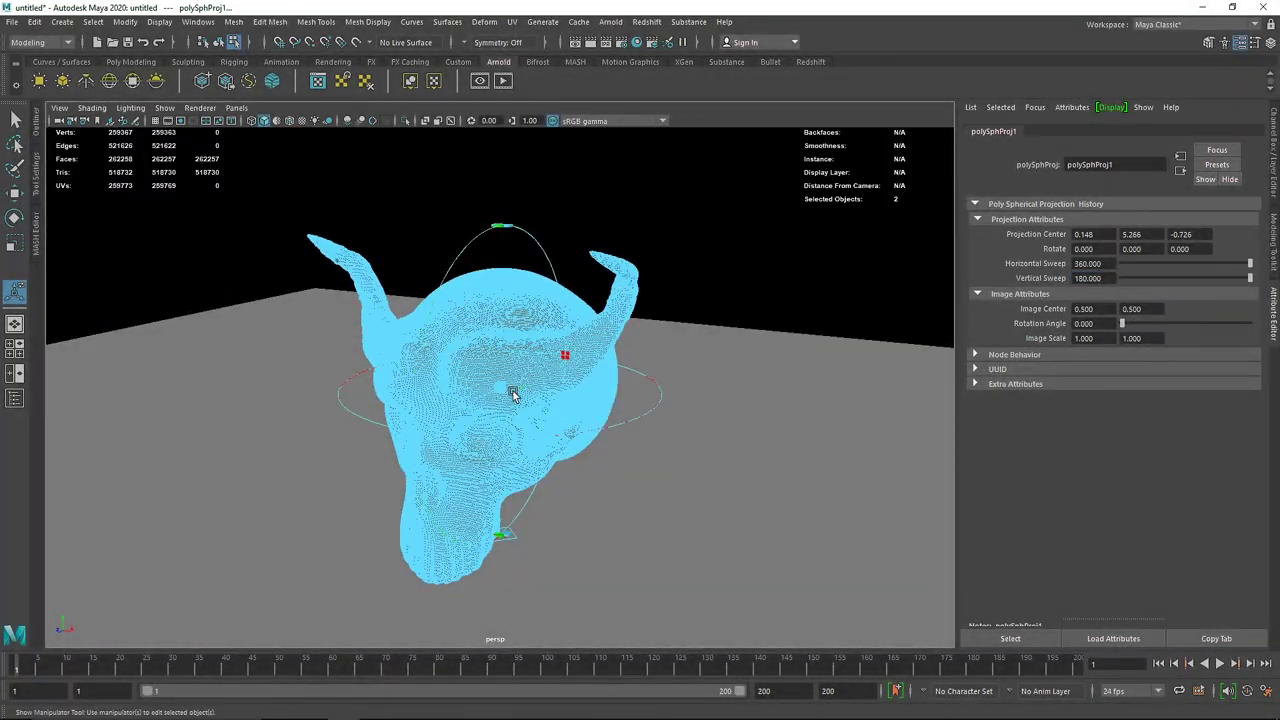
pyautogui.keyDown('alt'); pyautogui.moveTo(512, 393); pyautogui.dragTo(508, 369); pyautogui.keyUp('alt')
pyautogui.moveTo(494, 316); pyautogui.dragTo(652, 219, button='right')
pyautogui.click(652, 219)
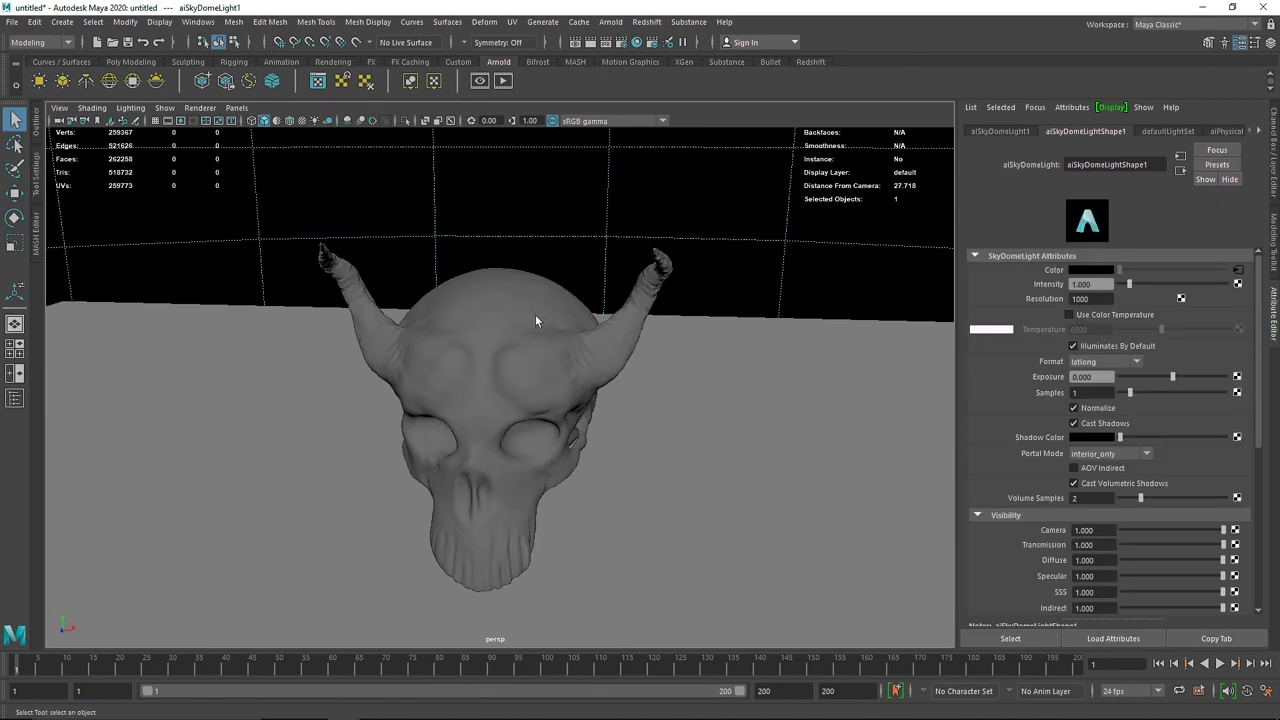
pyautogui.press('6')
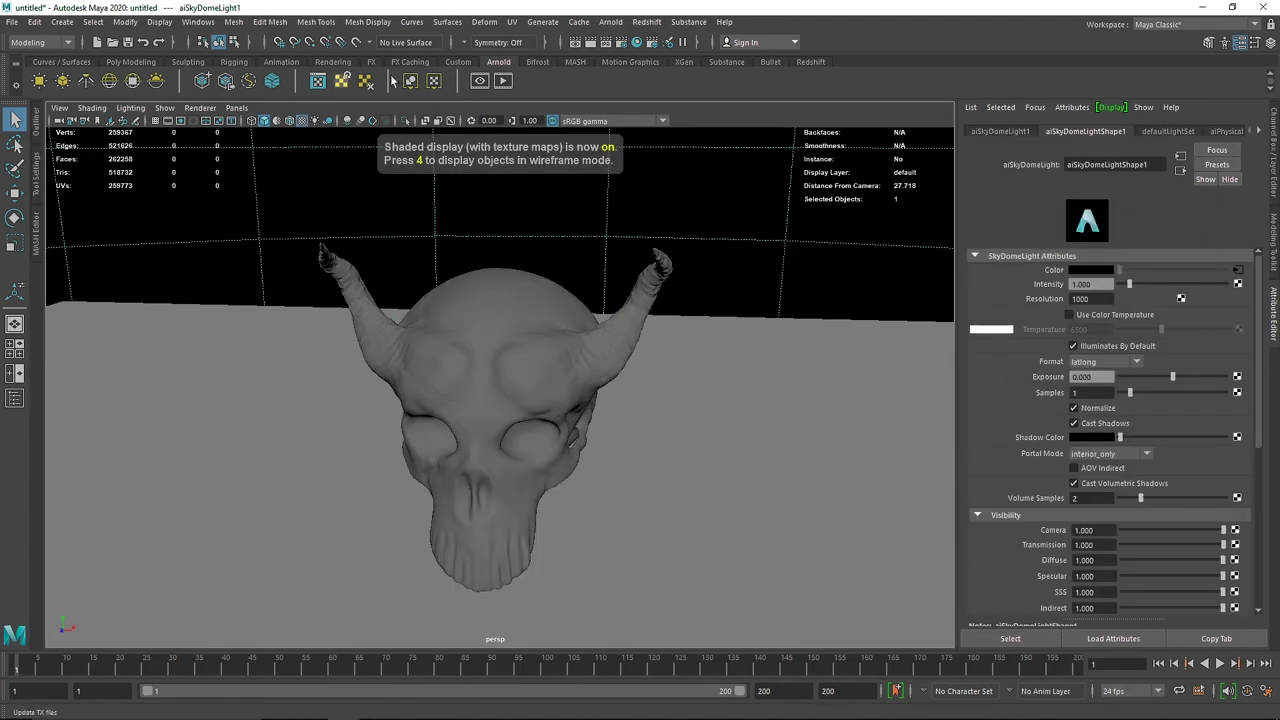
# Step: Render the skull in the Arnold RenderView to check the spherical projection, select the skull and stop the live render
pyautogui.click(503, 81)
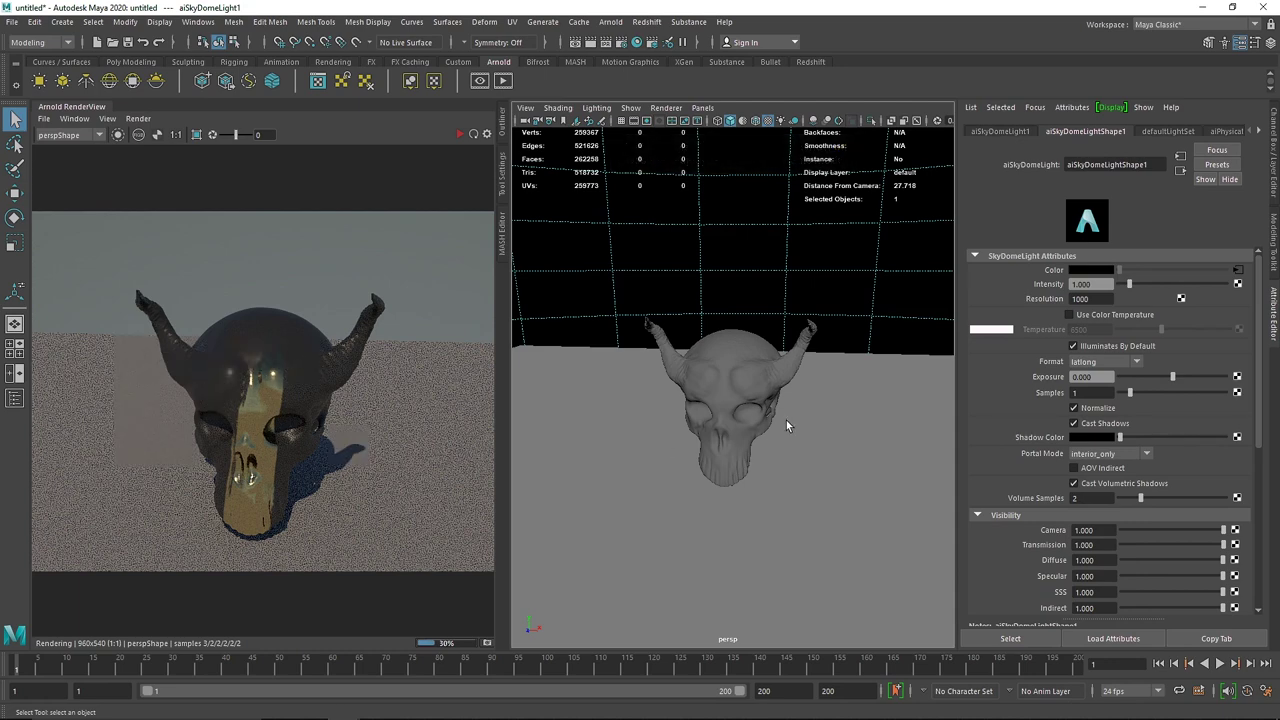
pyautogui.scroll(3, 749, 436)
pyautogui.scroll(3, 749, 436)
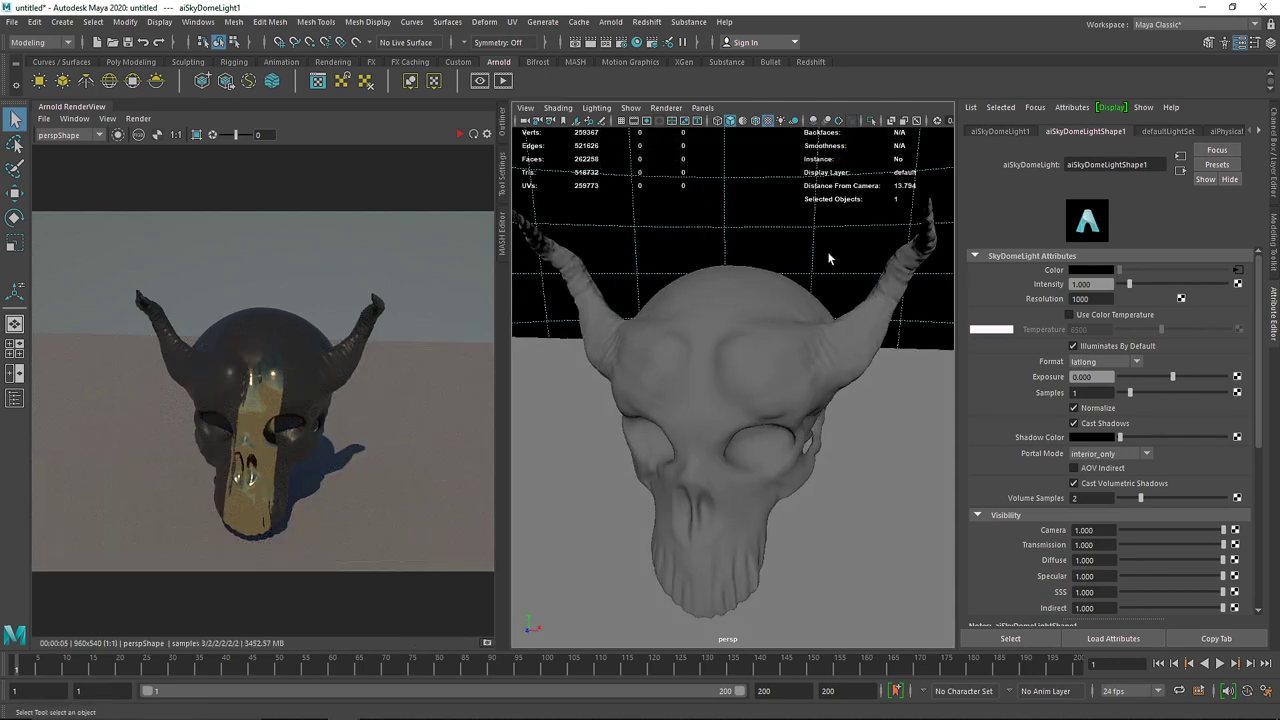
pyautogui.click(790, 310)
pyautogui.click(460, 134)
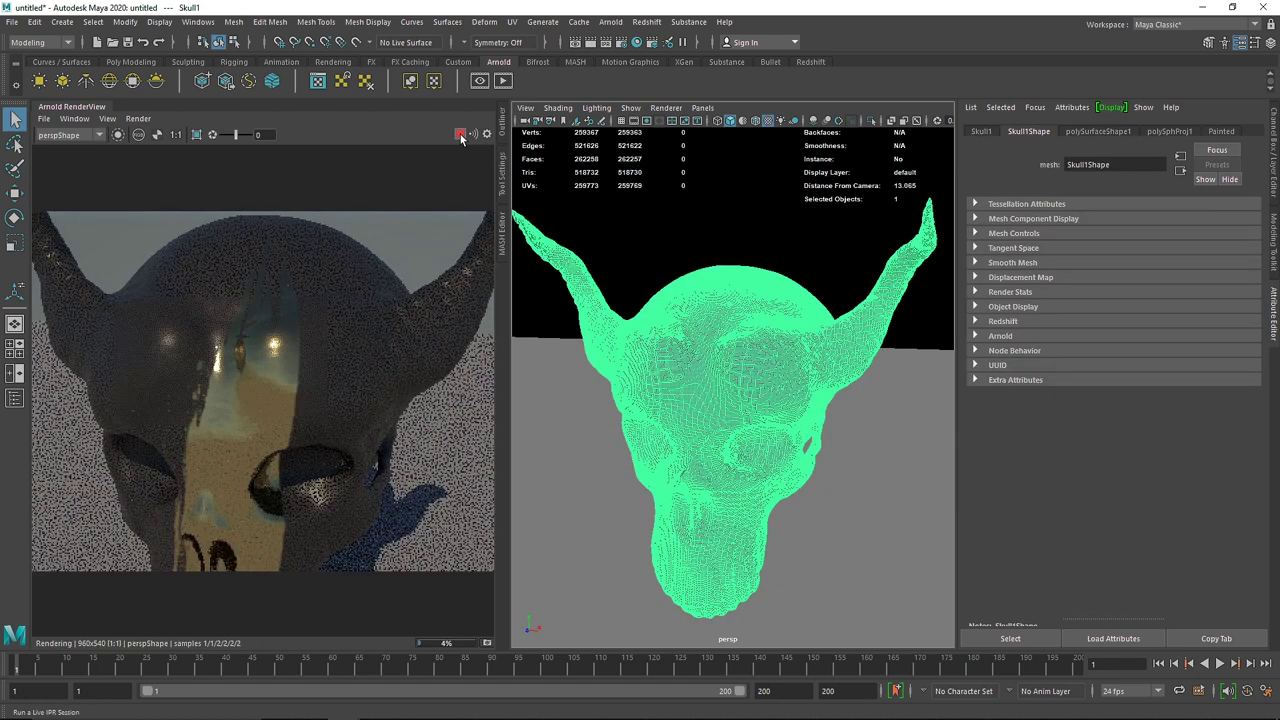
# Step: Open the 2D placement settings of the texture connected to the Painted shader's mix weight
pyautogui.click(1221, 131)
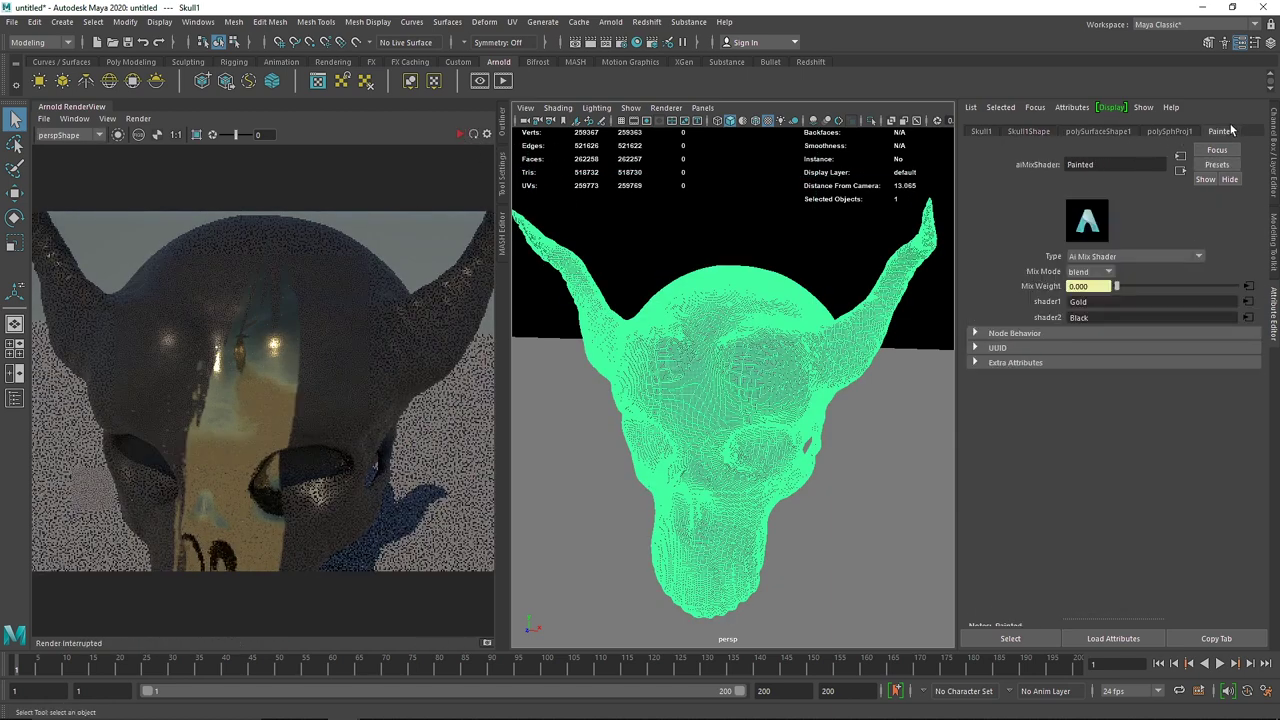
pyautogui.click(1249, 287)
pyautogui.click(1039, 131)
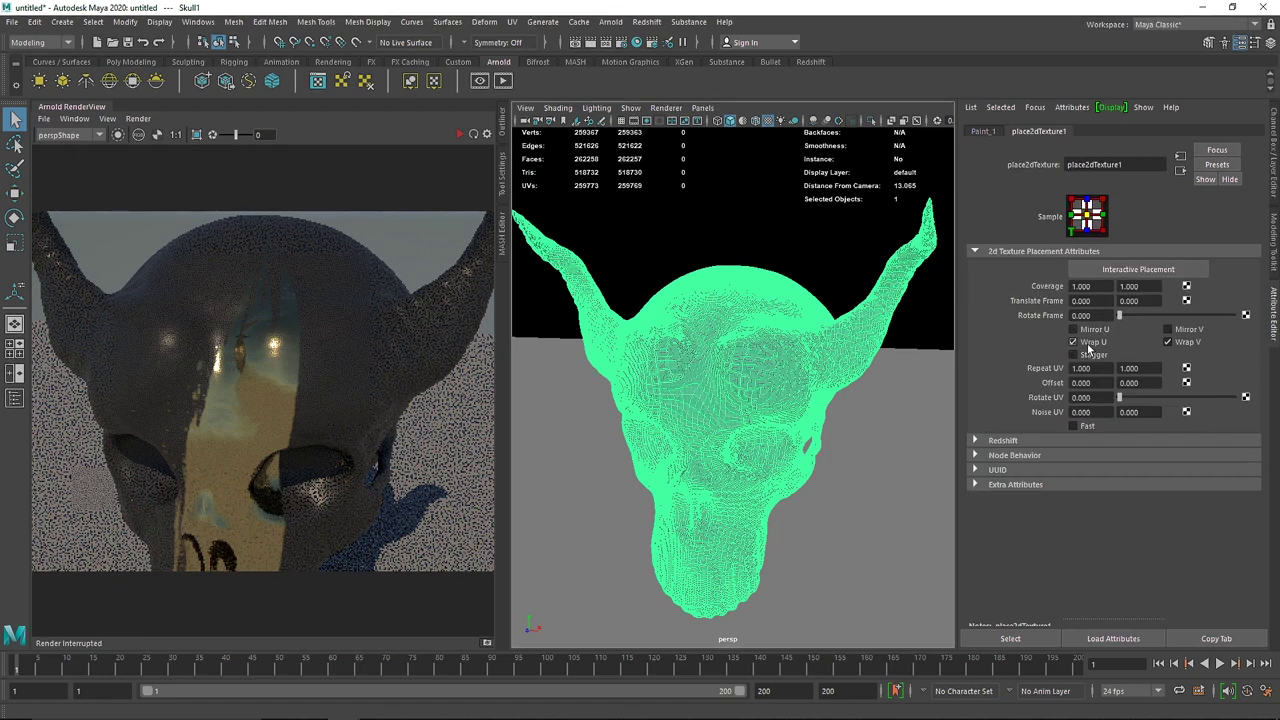
# Step: Try rotating the paint mask's UVs to about 326 in the live render and reset the rotation to 0
pyautogui.click(459, 135)
pyautogui.scroll(-3, 783, 354)
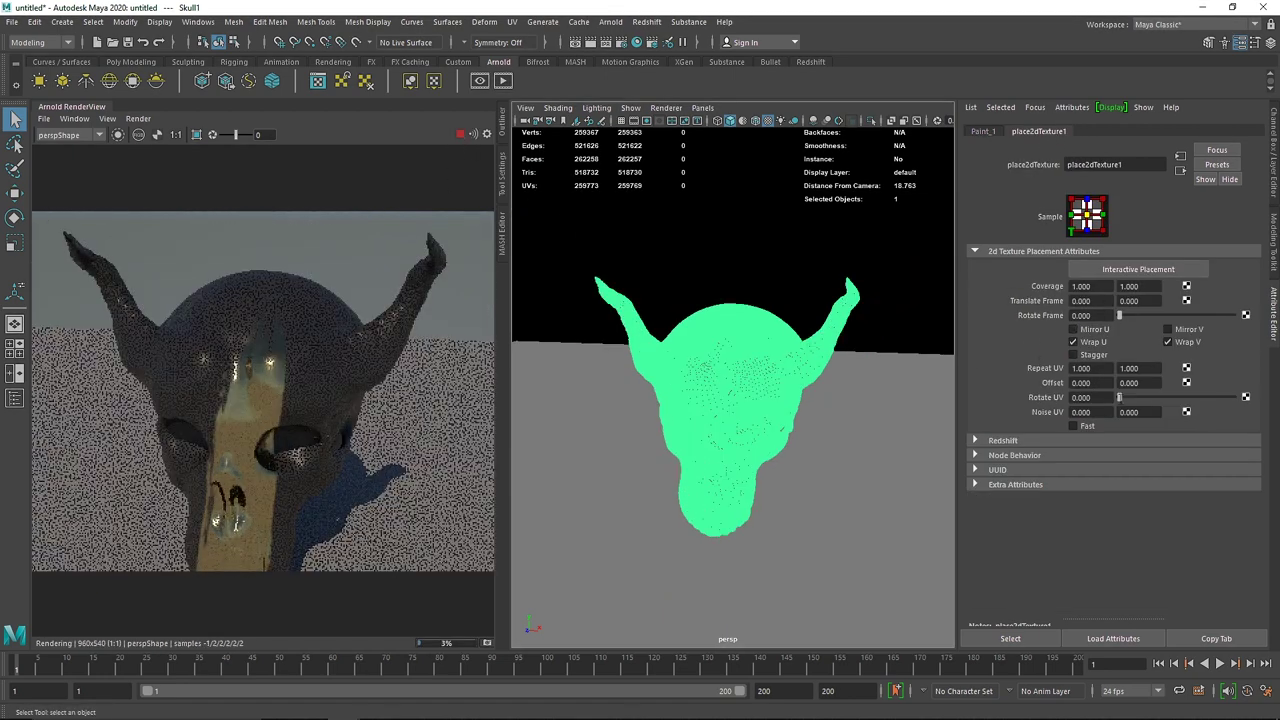
pyautogui.moveTo(1119, 397); pyautogui.dragTo(1222, 401)
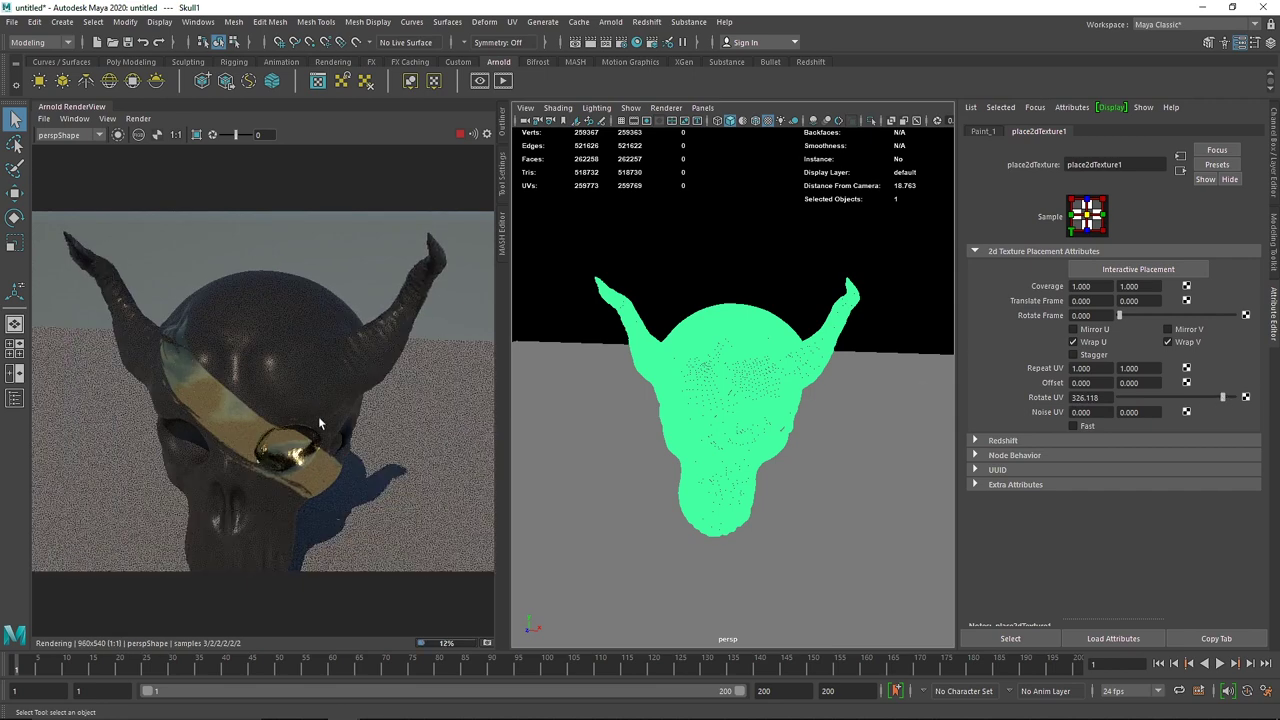
pyautogui.keyDown('alt'); pyautogui.moveTo(759, 440); pyautogui.dragTo(720, 434); pyautogui.keyUp('alt')
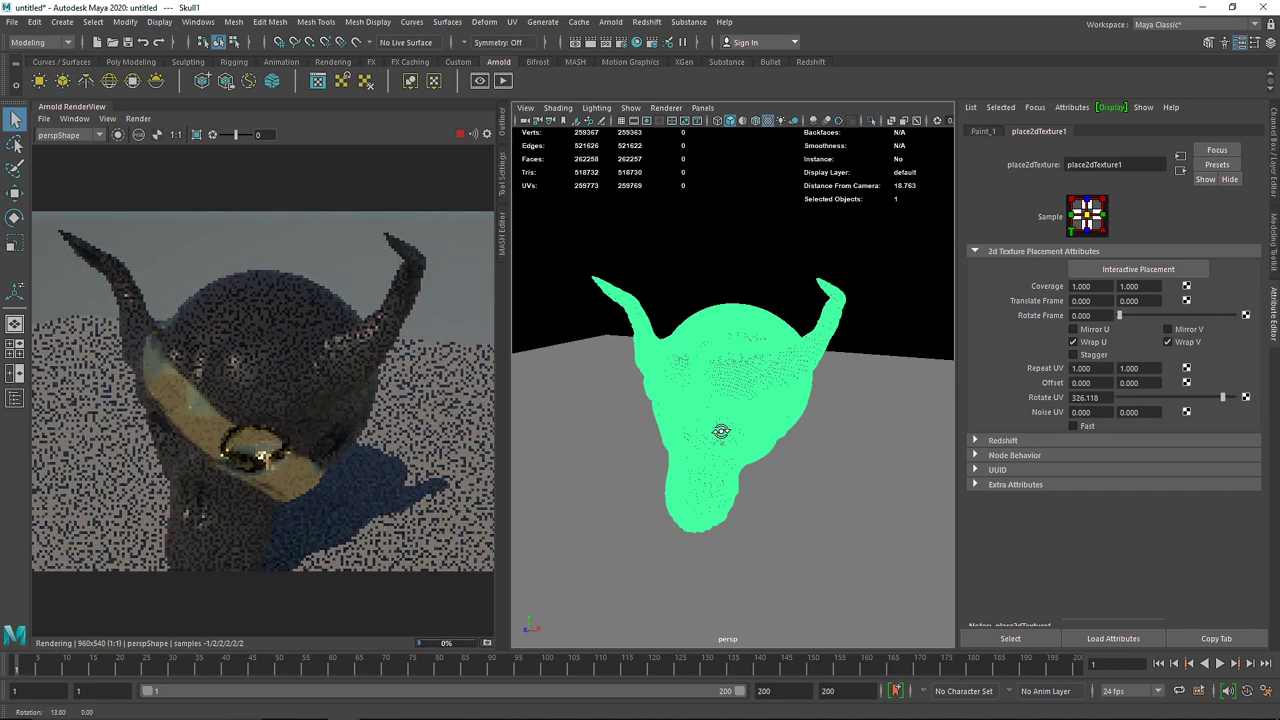
pyautogui.click(1120, 398)
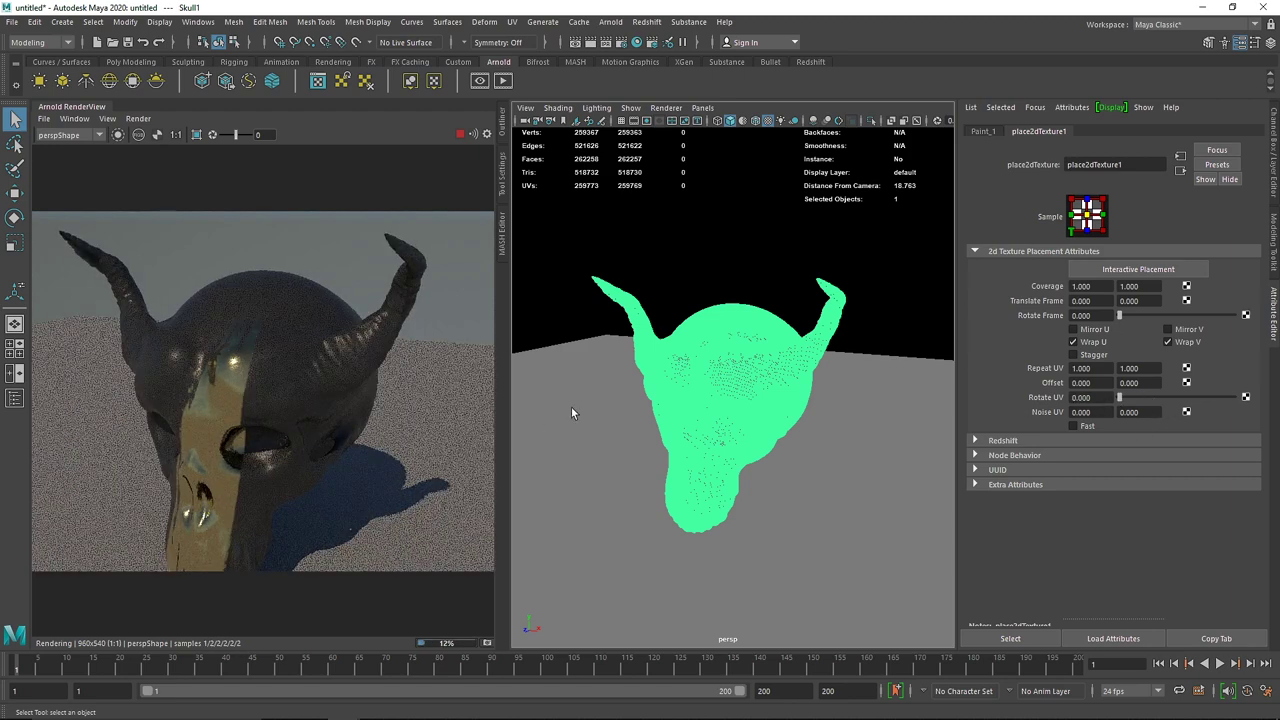
# Step: Set the paint mask's Repeat UV to 2 in both directions and rotate its UVs to about 125
pyautogui.click(1100, 368)
pyautogui.moveTo(1136, 369); pyautogui.dragTo(1183, 398)
pyautogui.write('2')
pyautogui.press('Return')
pyautogui.moveTo(1158, 398); pyautogui.dragTo(1159, 398)
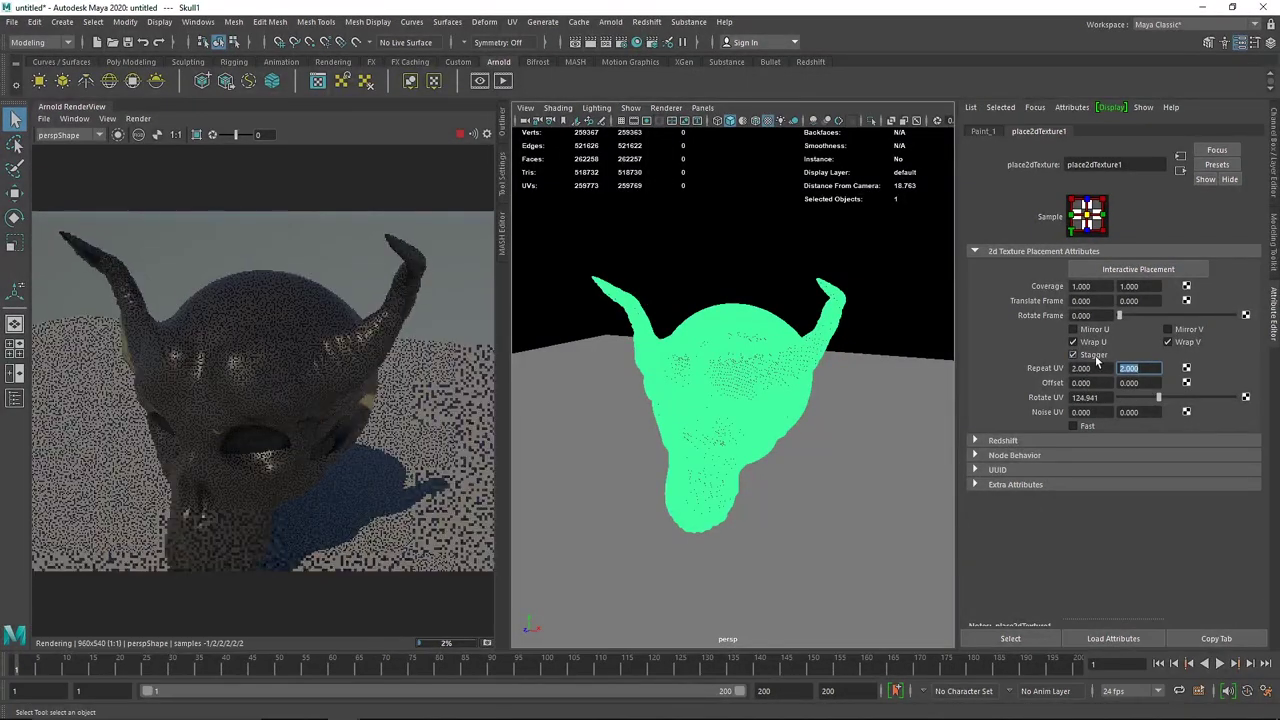
# Step: Set the paint mask's Repeat UV to 4 in both directions, with Stagger off
pyautogui.moveTo(1100, 368); pyautogui.dragTo(1044, 368)
pyautogui.write('4')
pyautogui.press('Tab')
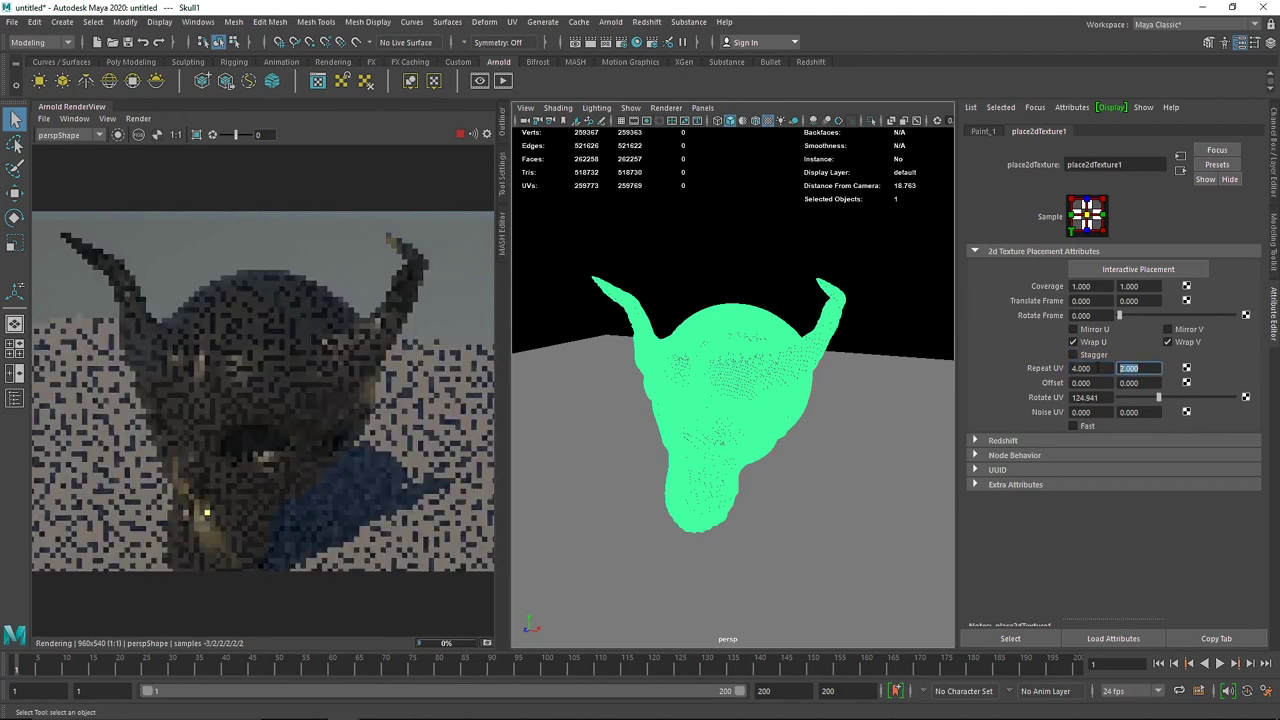
pyautogui.write('4')
# Step: Set the paint mask's Repeat UV to 1 in both directions and rotate its UVs to about 328
pyautogui.click(1098, 368)
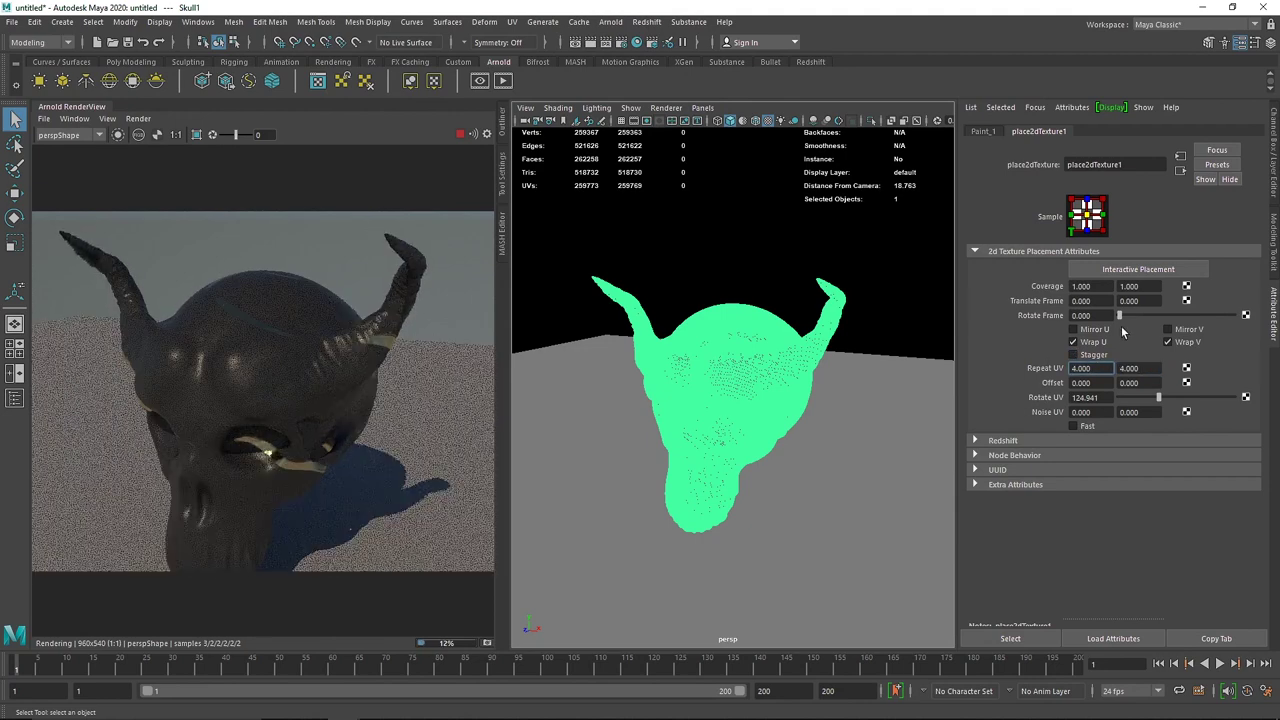
pyautogui.write('1')
pyautogui.press('Tab')
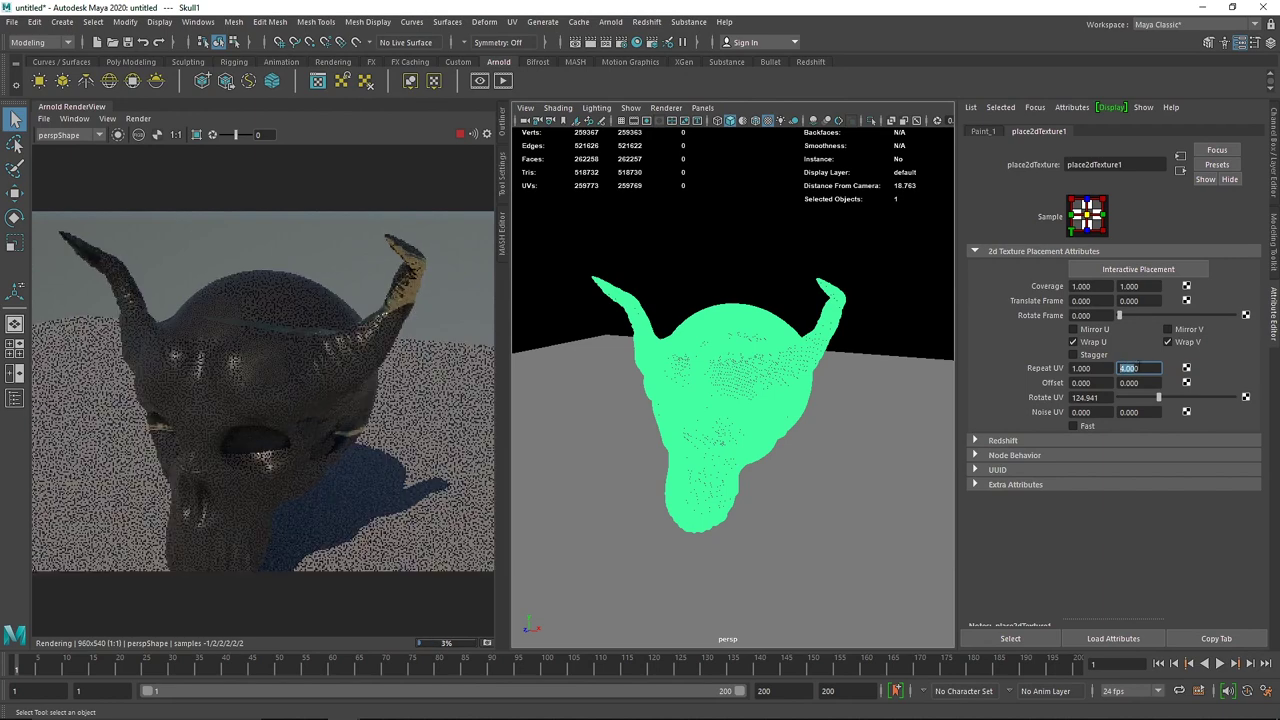
pyautogui.write('1')
pyautogui.press('Return')
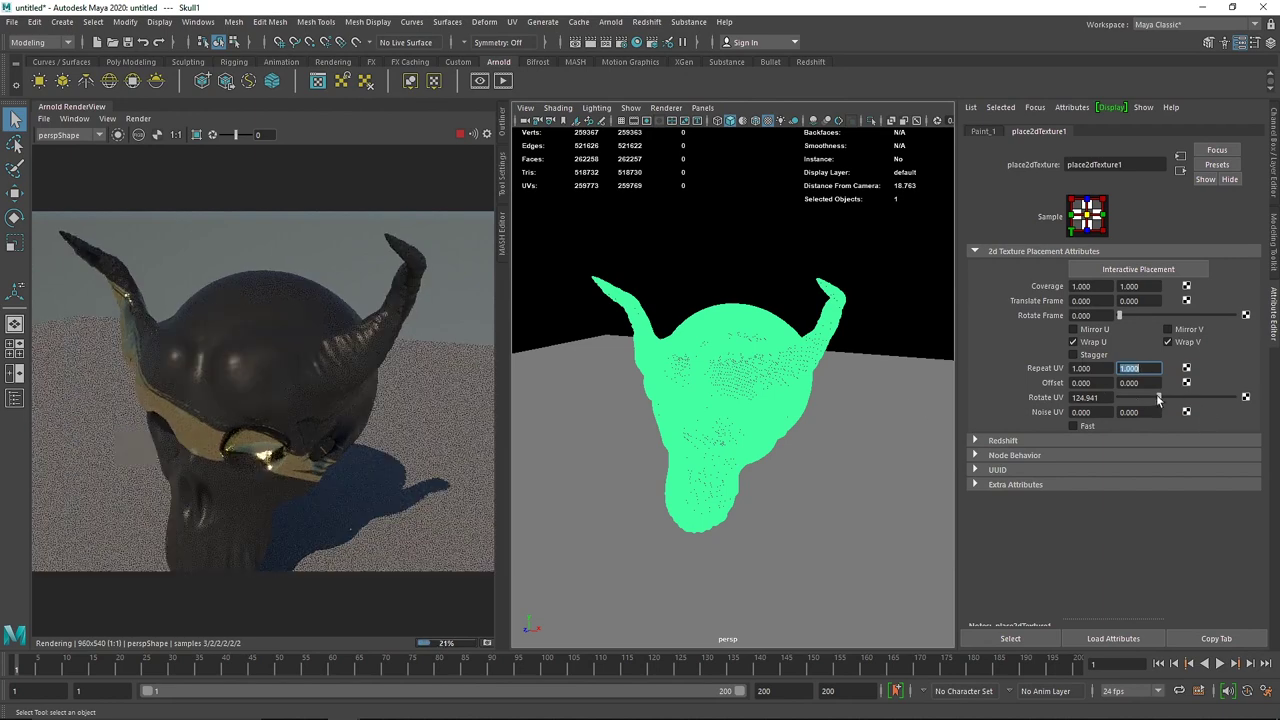
pyautogui.moveTo(1158, 397); pyautogui.dragTo(1222, 401)
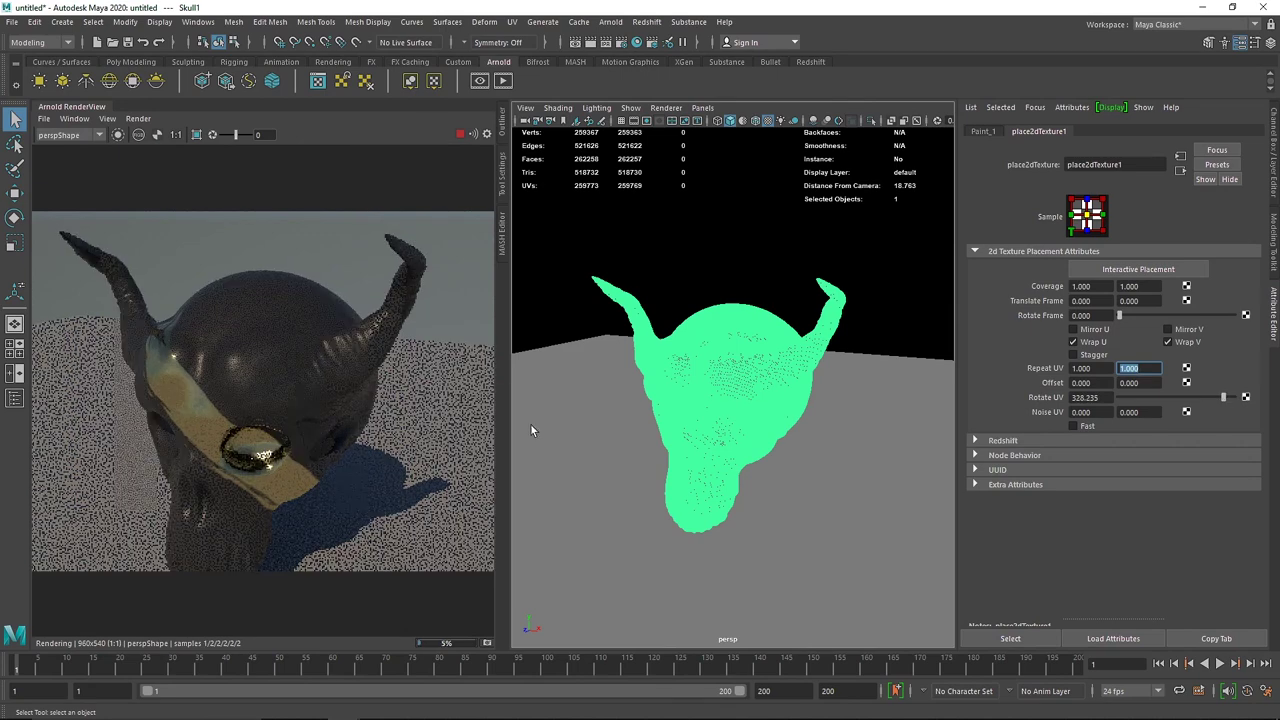
# Step: Stop the live render and close the Arnold RenderView
pyautogui.click(459, 139)
pyautogui.keyDown('alt'); pyautogui.moveTo(740, 380); pyautogui.dragTo(640, 408); pyautogui.keyUp('alt')
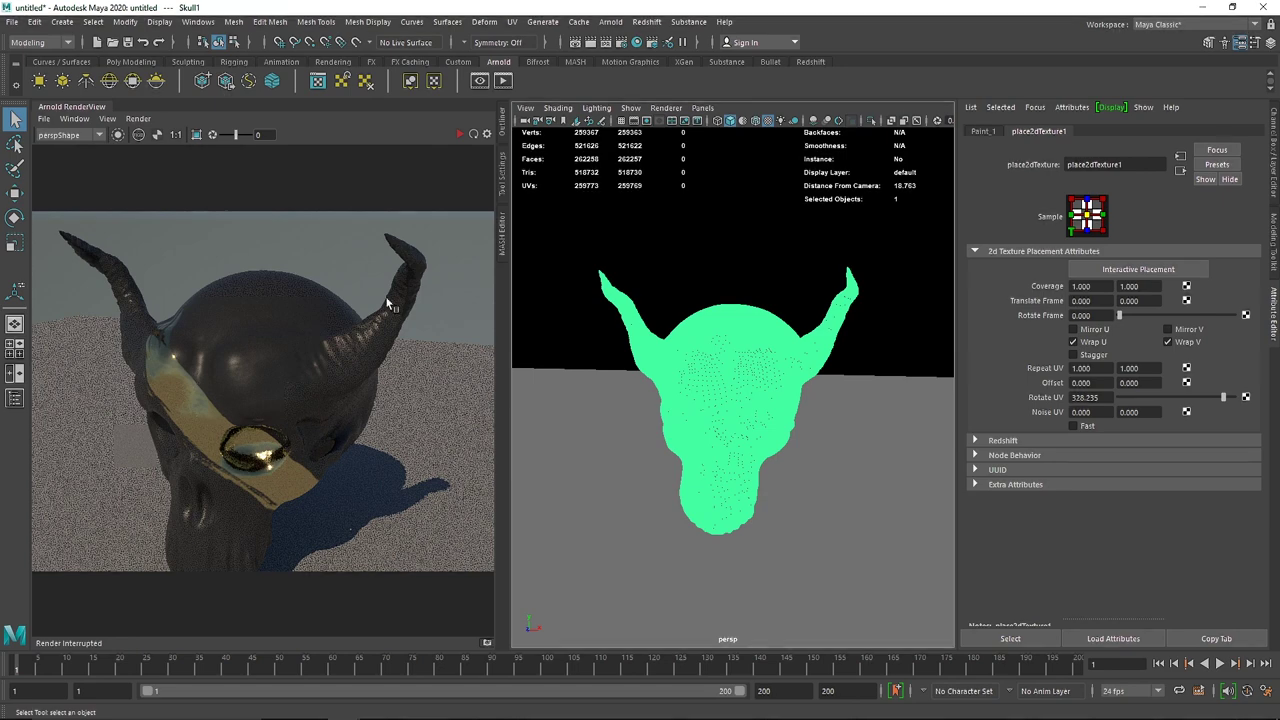
pyautogui.rightClick(78, 109)
pyautogui.click(99, 163)
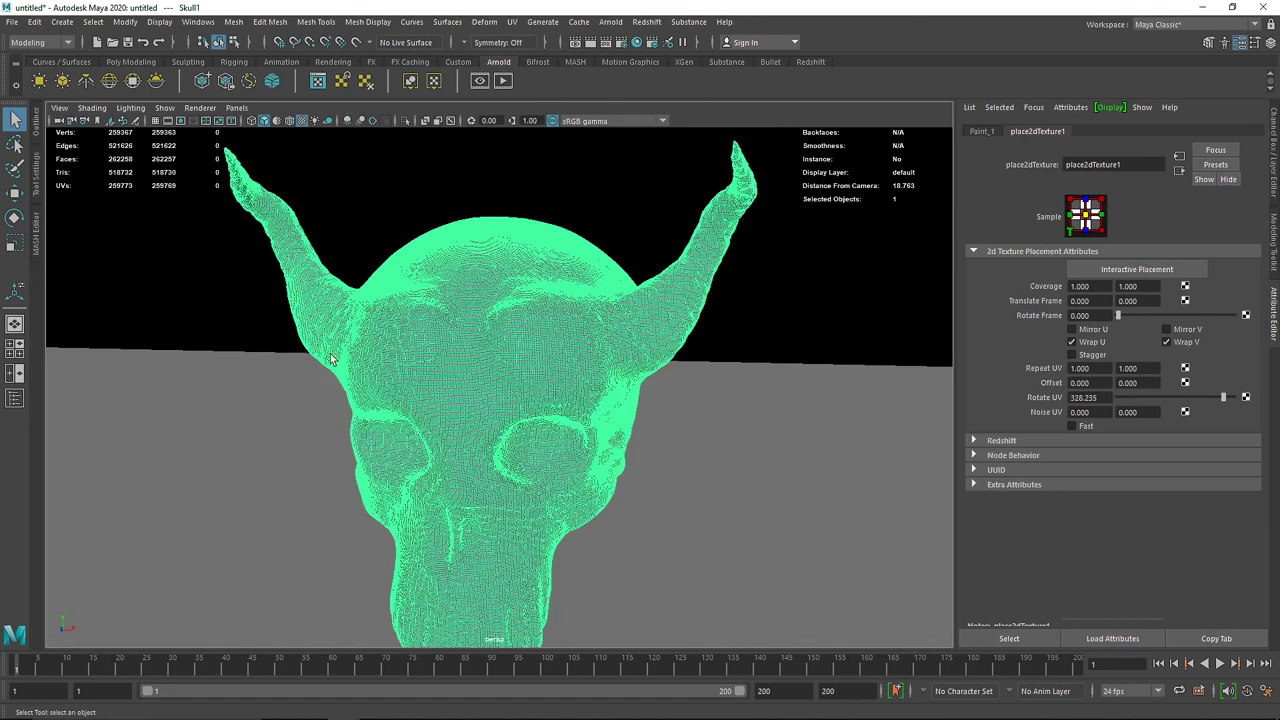
# Step: Select the ground plane and assign it a new aiStandardSurface material
pyautogui.scroll(-8, 418, 415)
pyautogui.keyDown('alt'); pyautogui.moveTo(478, 474); pyautogui.dragTo(525, 468); pyautogui.keyUp('alt')
pyautogui.click(525, 468)
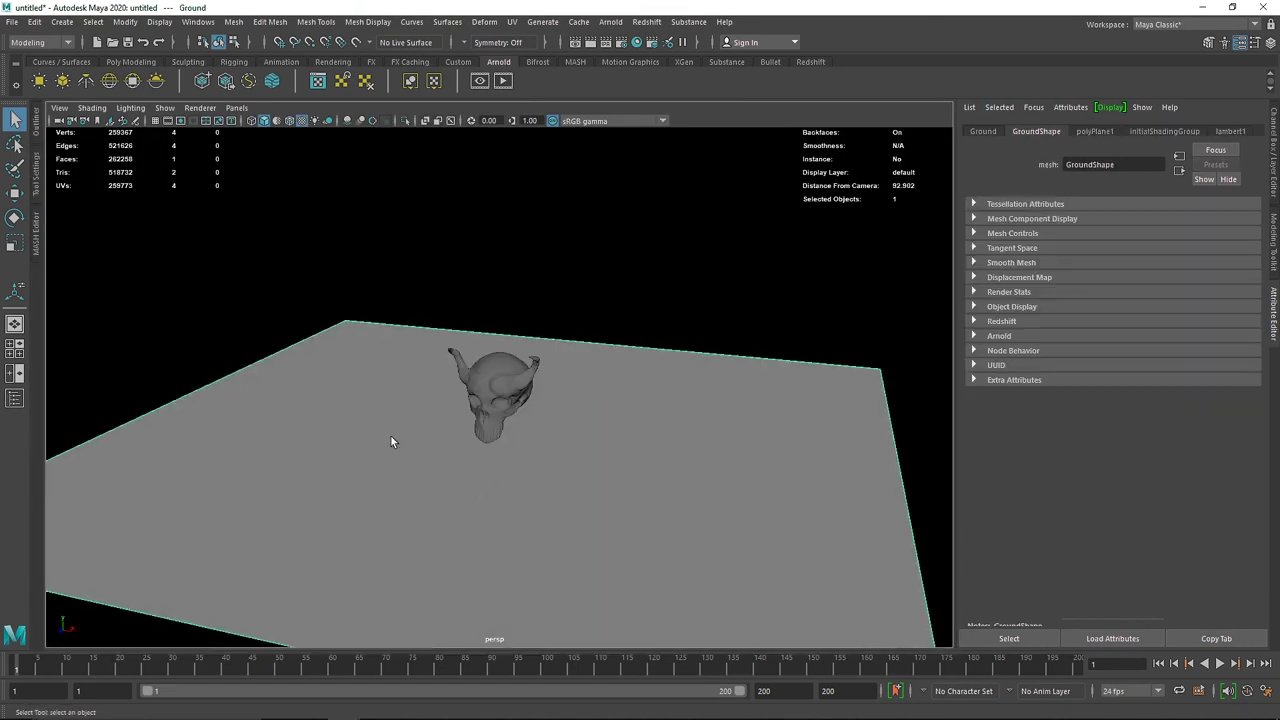
pyautogui.moveTo(391, 436); pyautogui.dragTo(390, 690, button='right')
pyautogui.click(545, 290)
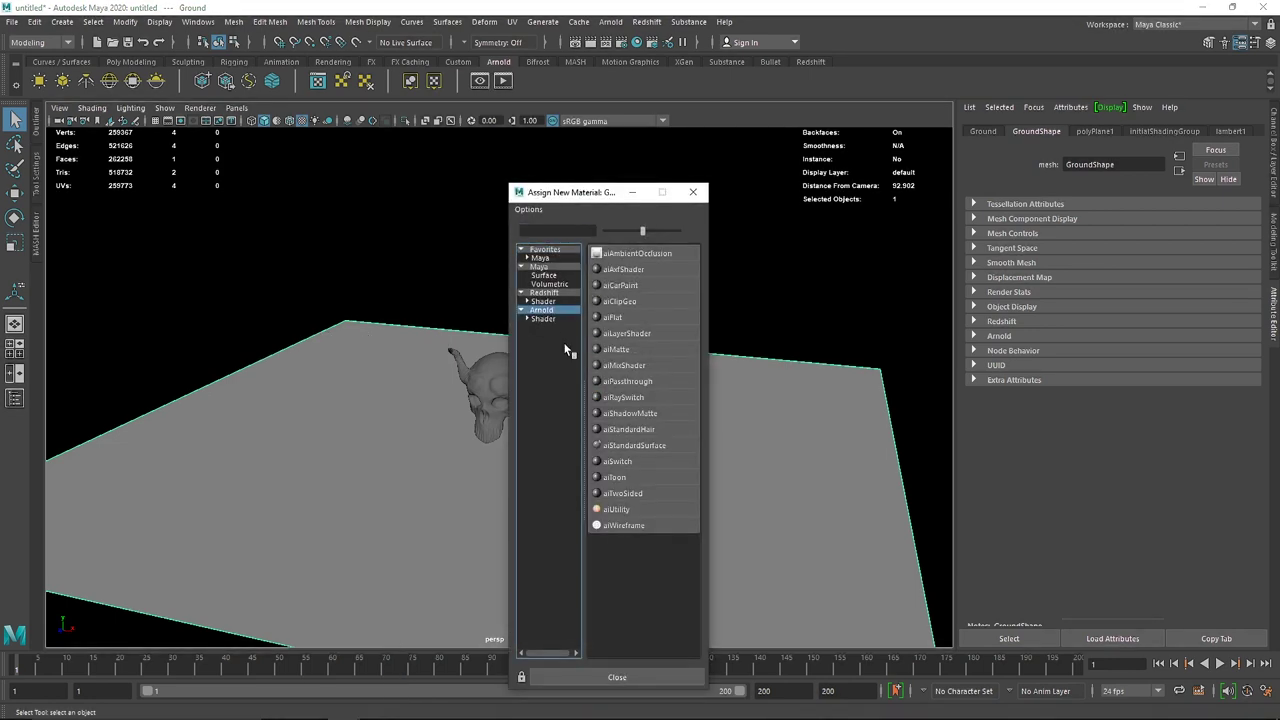
pyautogui.click(654, 441)
# Step: Rename the ground's material to Floor and give it base weight 1, a near-black base color and metalness 0.2
pyautogui.doubleClick(1095, 164)
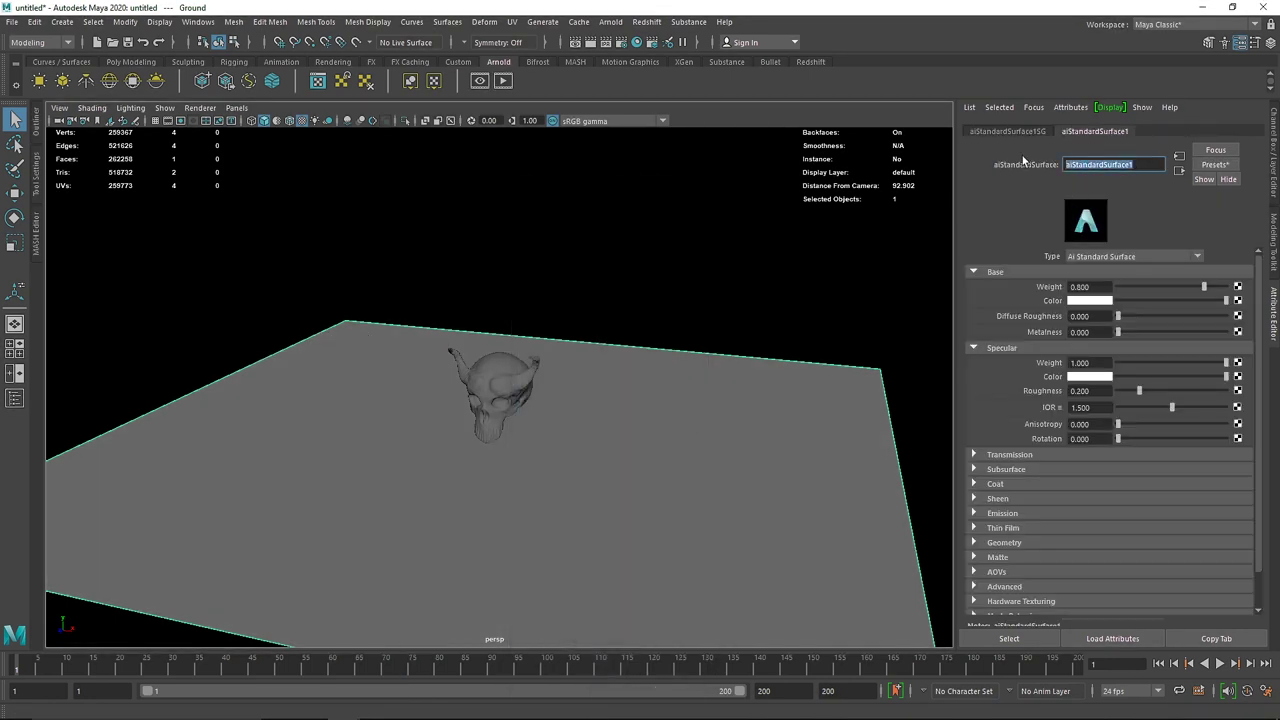
pyautogui.write('Floor')
pyautogui.press('Return')
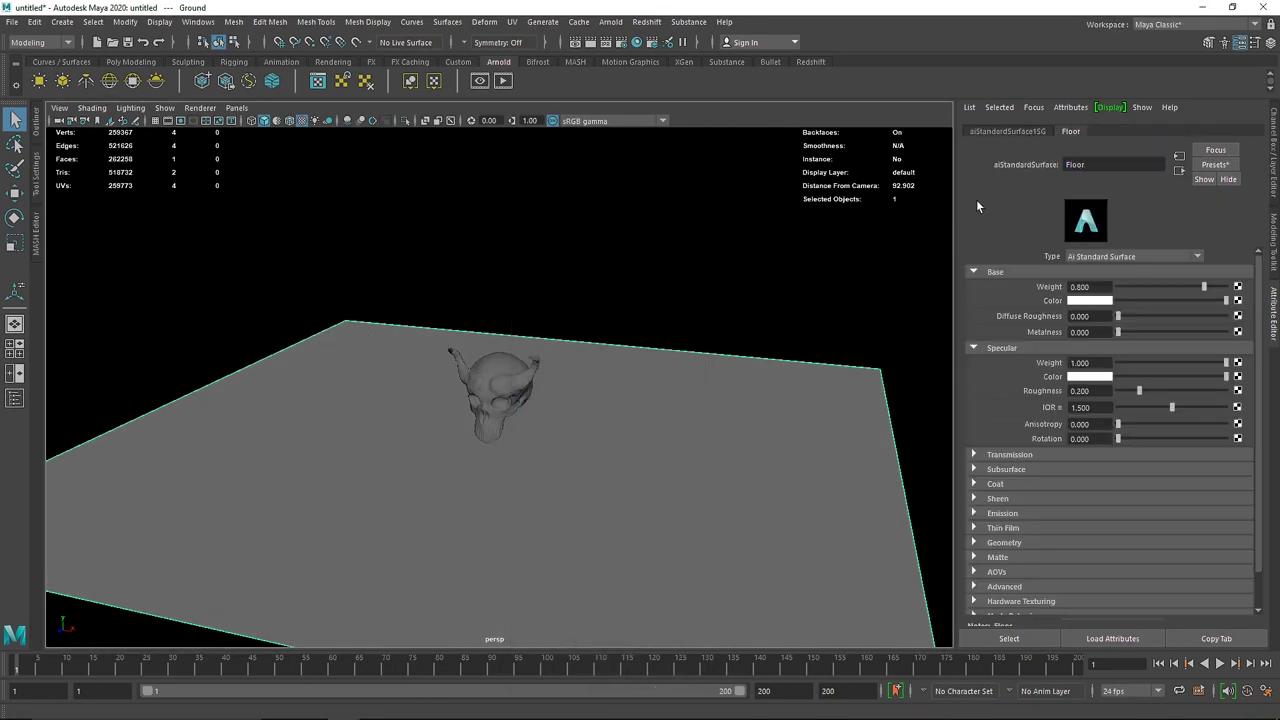
pyautogui.moveTo(1204, 287); pyautogui.dragTo(1120, 302)
pyautogui.click(1095, 331)
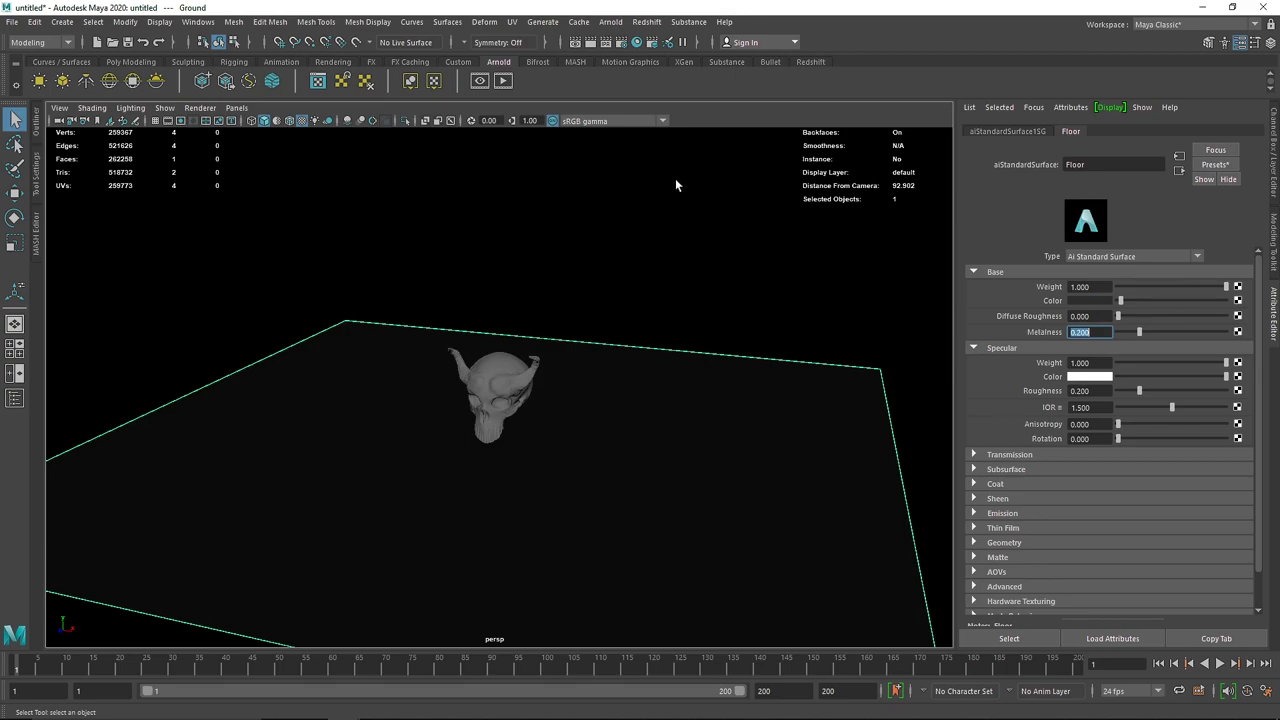
# Step: Open the Hypershade and graph the network of the Floor material
pyautogui.click(637, 43)
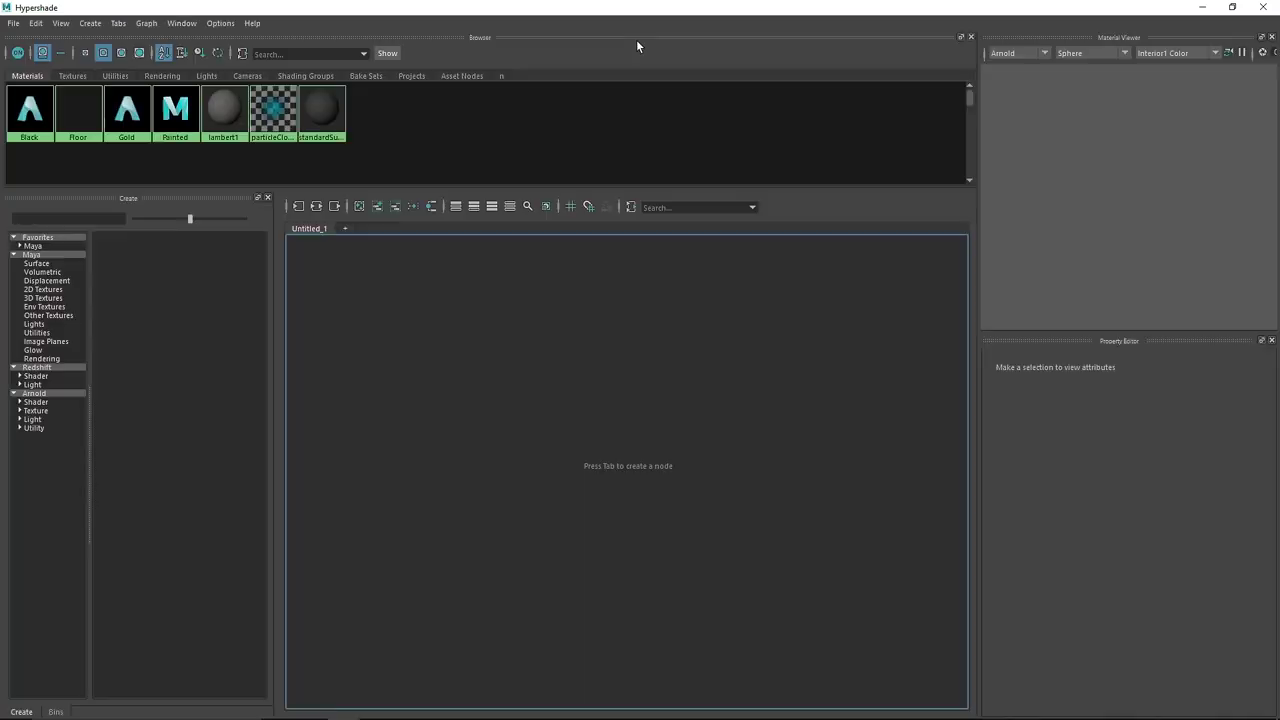
pyautogui.moveTo(118, 125); pyautogui.dragTo(120, 162, button='right')
pyautogui.moveTo(734, 427); pyautogui.dragTo(807, 440, button='middle')
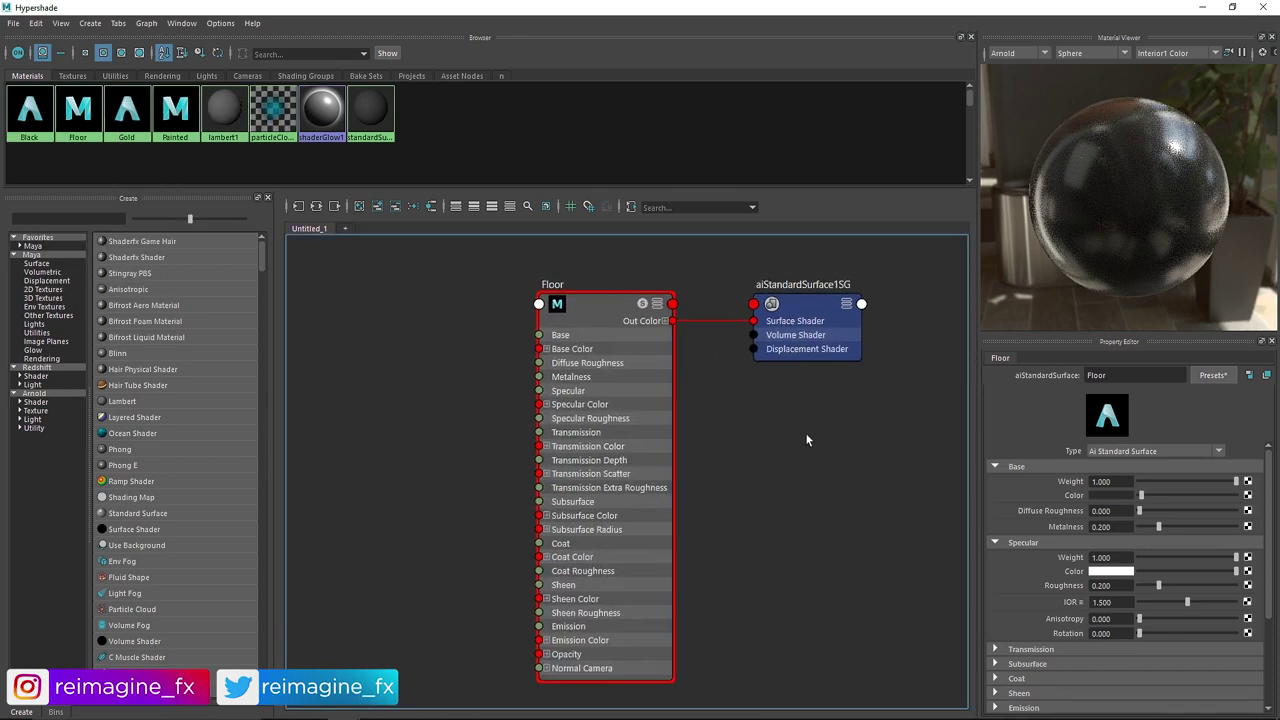
# Step: Bring the Grunge Map image from the Painted Skull folder into the Floor material's graph
pyautogui.hotkey('alt', 'Tab')
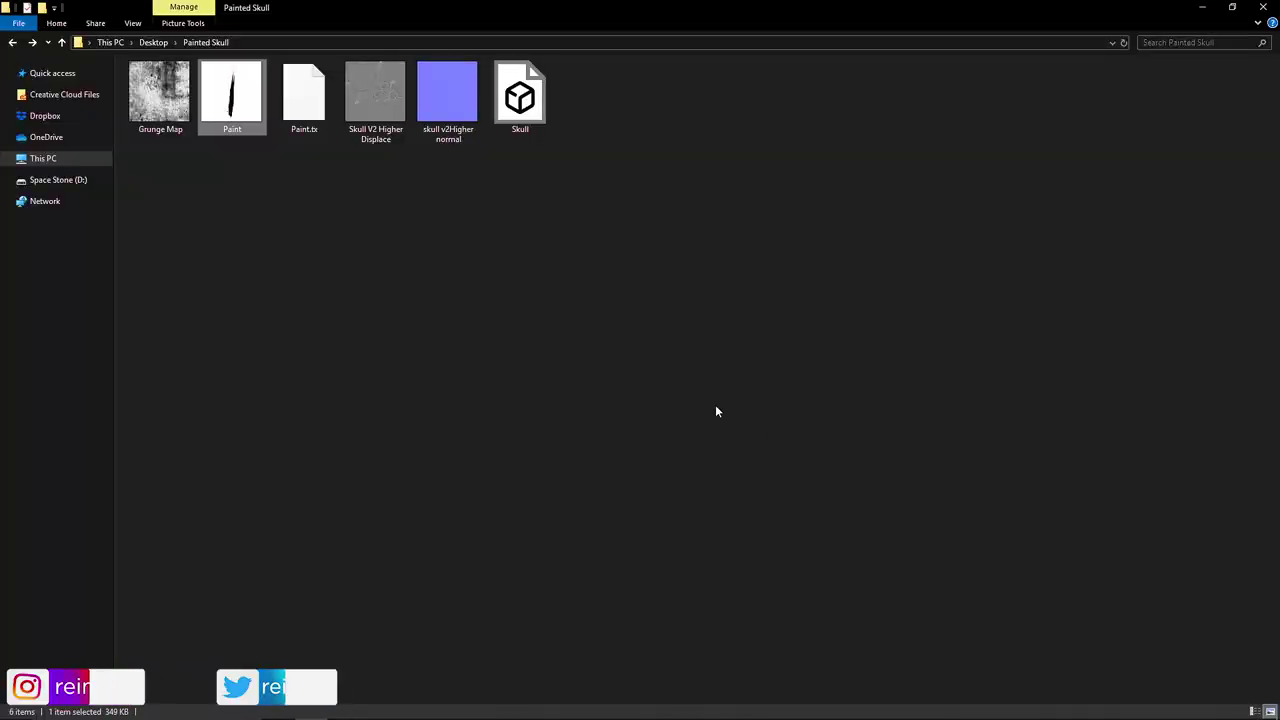
pyautogui.moveTo(158, 98); pyautogui.dragTo(476, 356)
pyautogui.hotkey('alt', 'Tab')
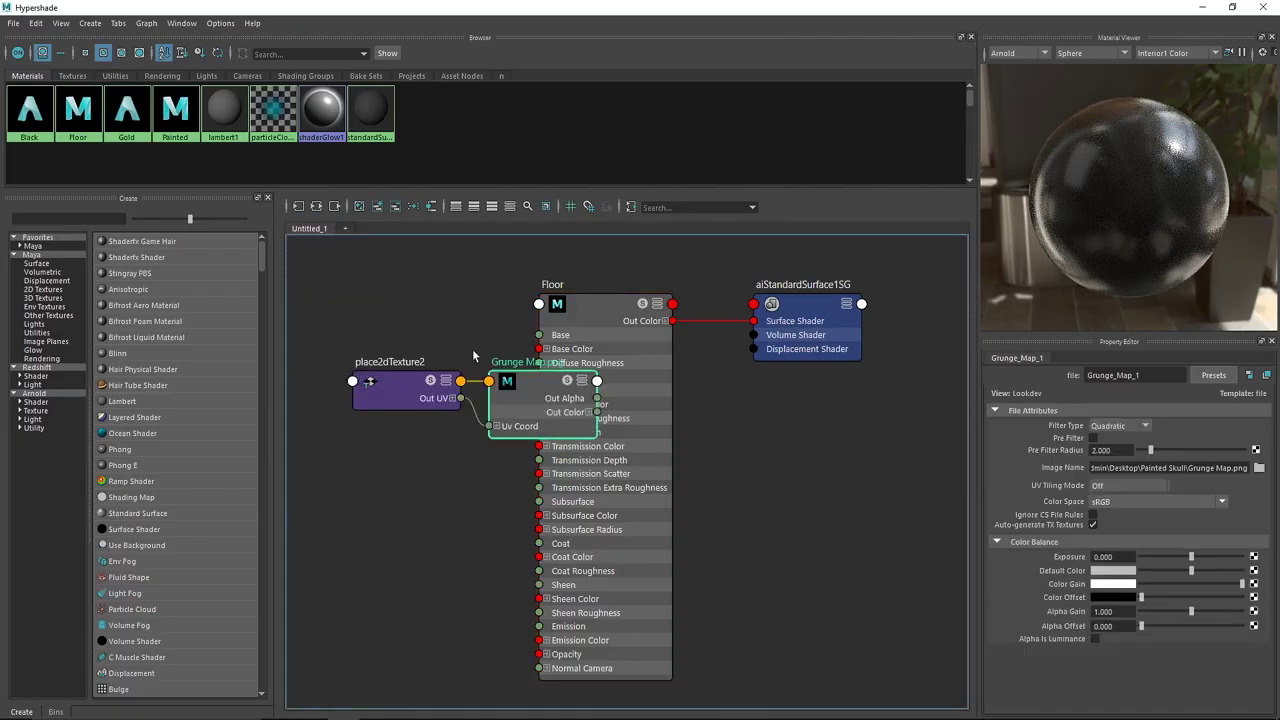
# Step: Move the grunge map nodes clear of the Floor node and connect the map's Out Alpha to Floor's Specular Roughness
pyautogui.keyDown('alt'); pyautogui.moveTo(463, 312); pyautogui.dragTo(597, 309, button='middle'); pyautogui.keyUp('alt')
pyautogui.moveTo(370, 328); pyautogui.dragTo(499, 434)
pyautogui.moveTo(536, 331); pyautogui.dragTo(650, 410)
pyautogui.moveTo(662, 390); pyautogui.dragTo(688, 425)
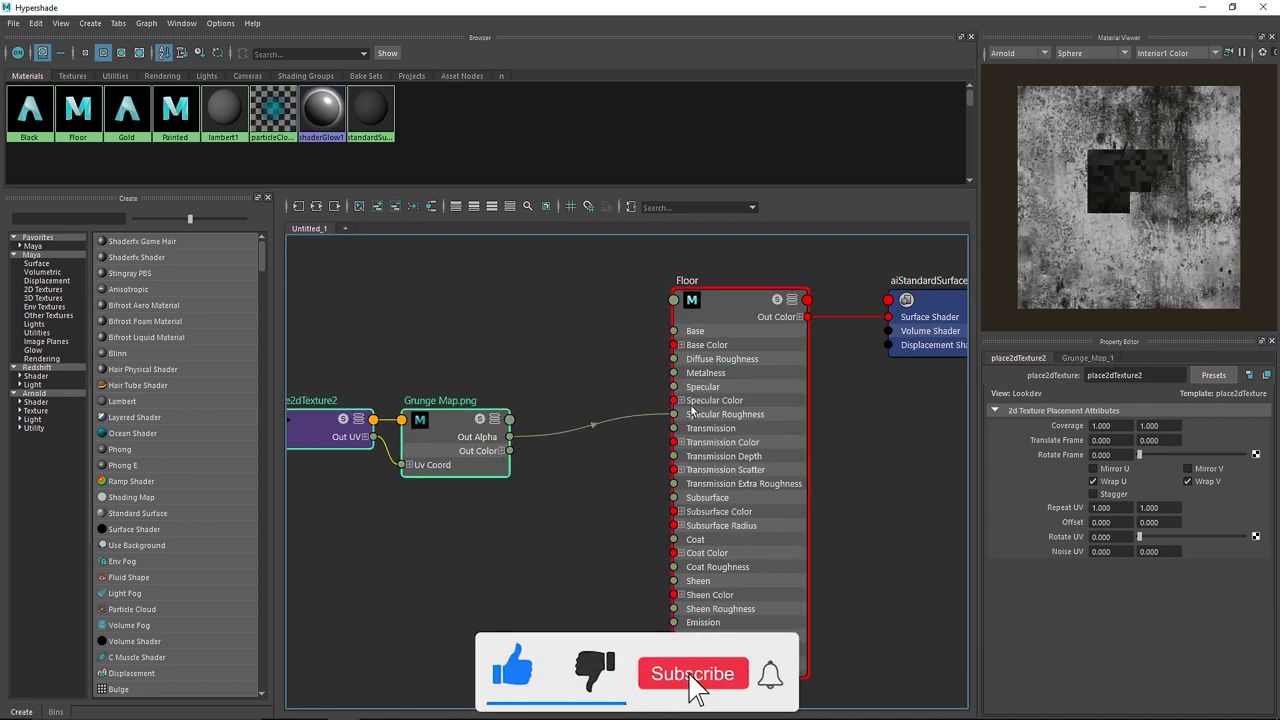
# Step: Add an aiColorCorrect node to the Floor material's node graph
pyautogui.click(734, 303)
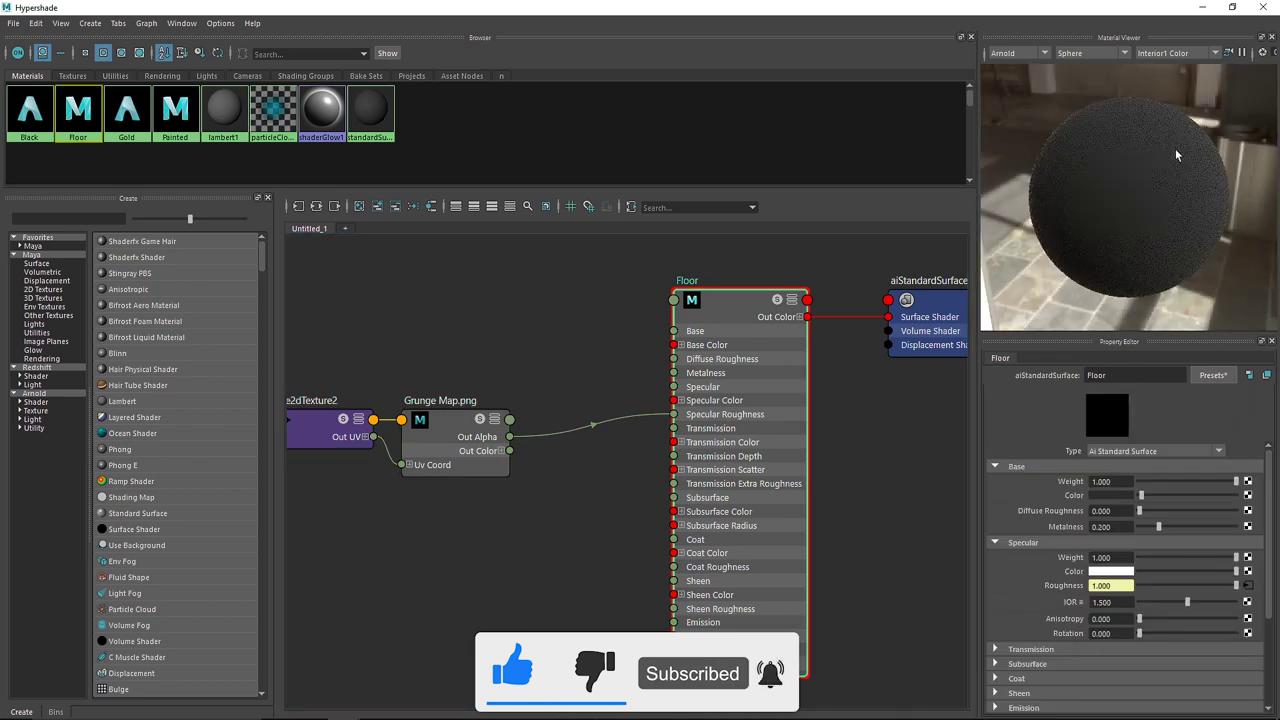
pyautogui.click(415, 468)
pyautogui.click(120, 221)
pyautogui.write('colo')
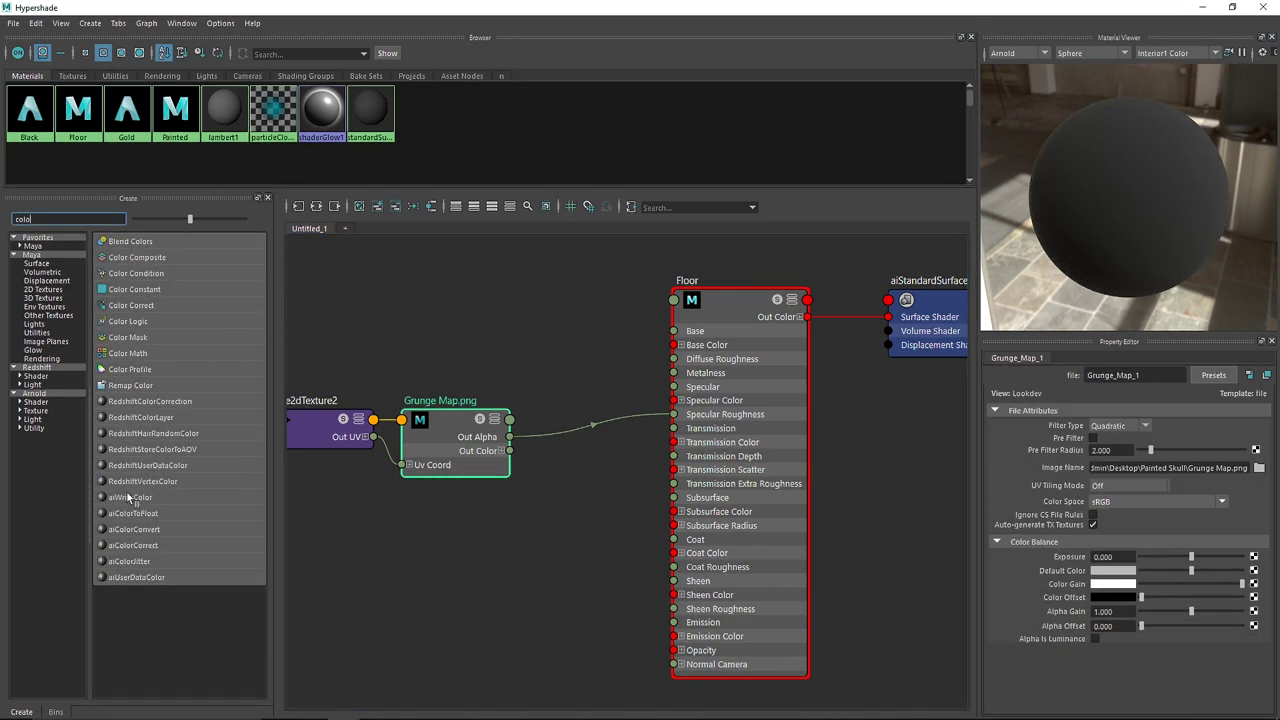
pyautogui.click(168, 542)
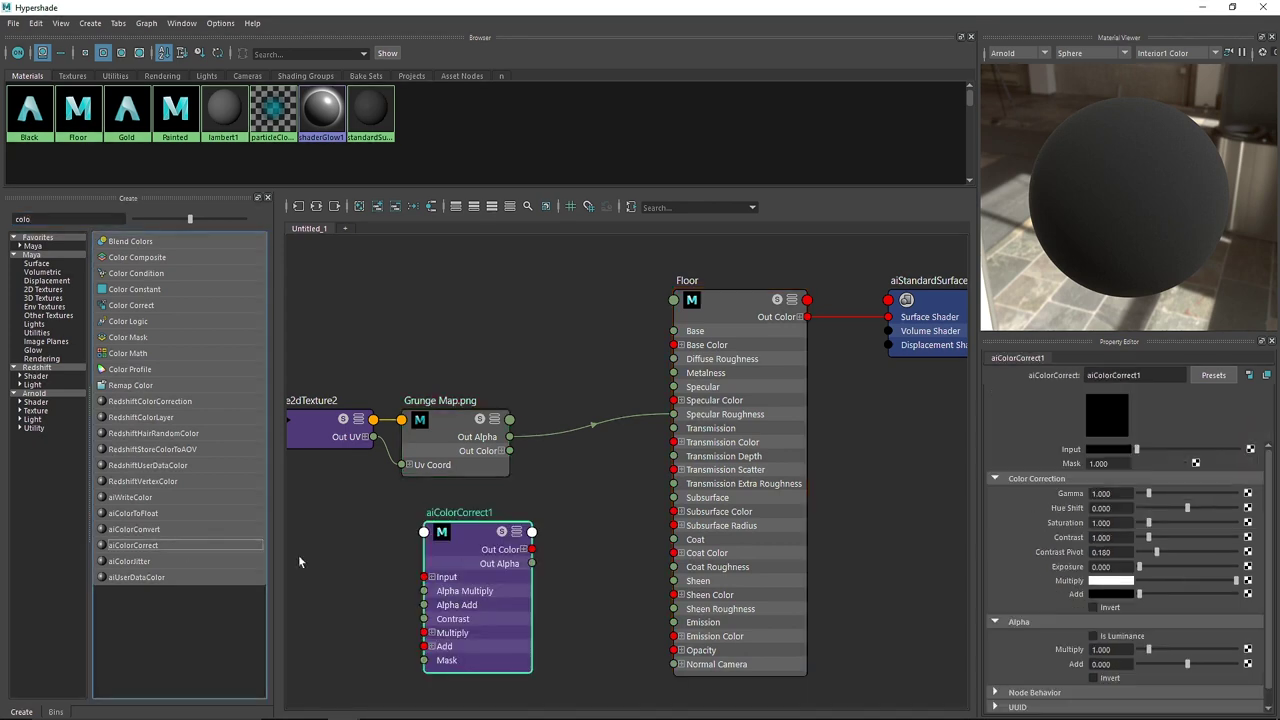
# Step: Connect Grunge Map.png's Out Color to the aiColorCorrect1 Input and line up the nodes before the Floor material
pyautogui.moveTo(471, 542); pyautogui.dragTo(582, 470)
pyautogui.moveTo(508, 437); pyautogui.dragTo(534, 504)
pyautogui.moveTo(319, 355); pyautogui.dragTo(450, 478)
pyautogui.moveTo(446, 428); pyautogui.dragTo(400, 494)
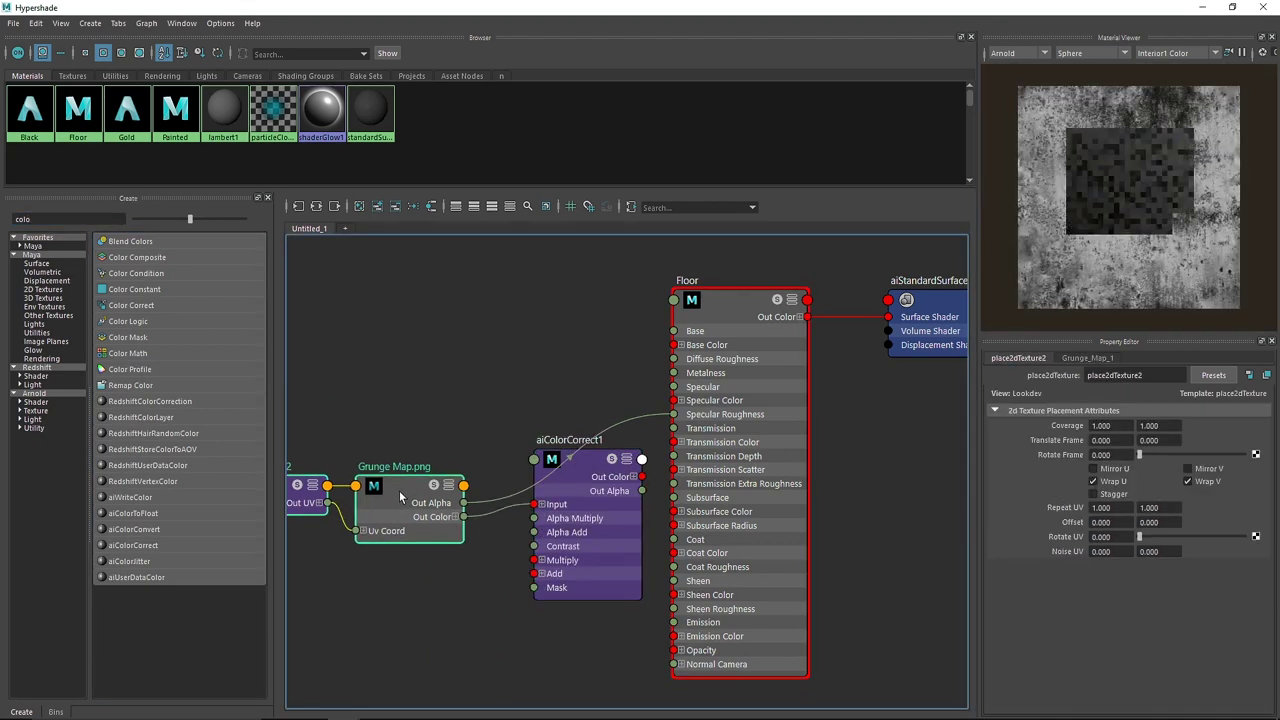
pyautogui.moveTo(595, 477); pyautogui.dragTo(557, 454)
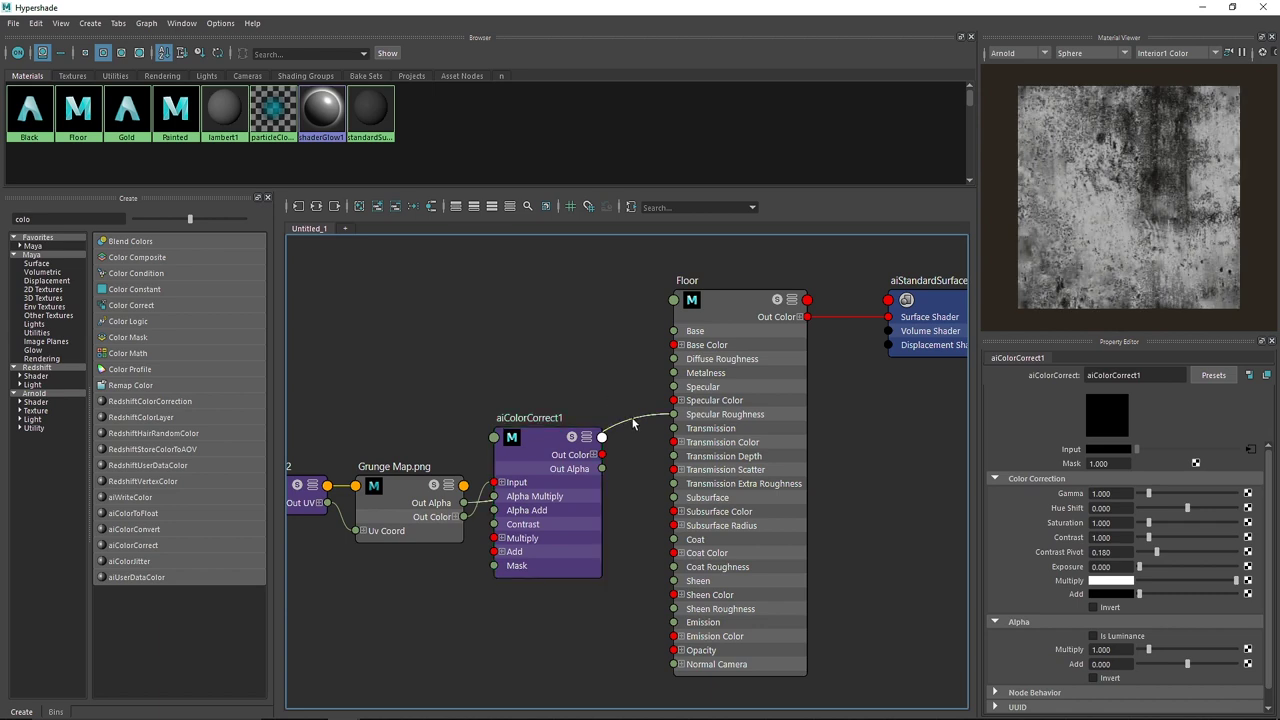
# Step: Delete the grunge map's direct link to Specular Roughness and enable Is Luminance for the alpha of aiColorCorrect1
pyautogui.press('Delete')
pyautogui.click(549, 445)
pyautogui.click(1121, 637)
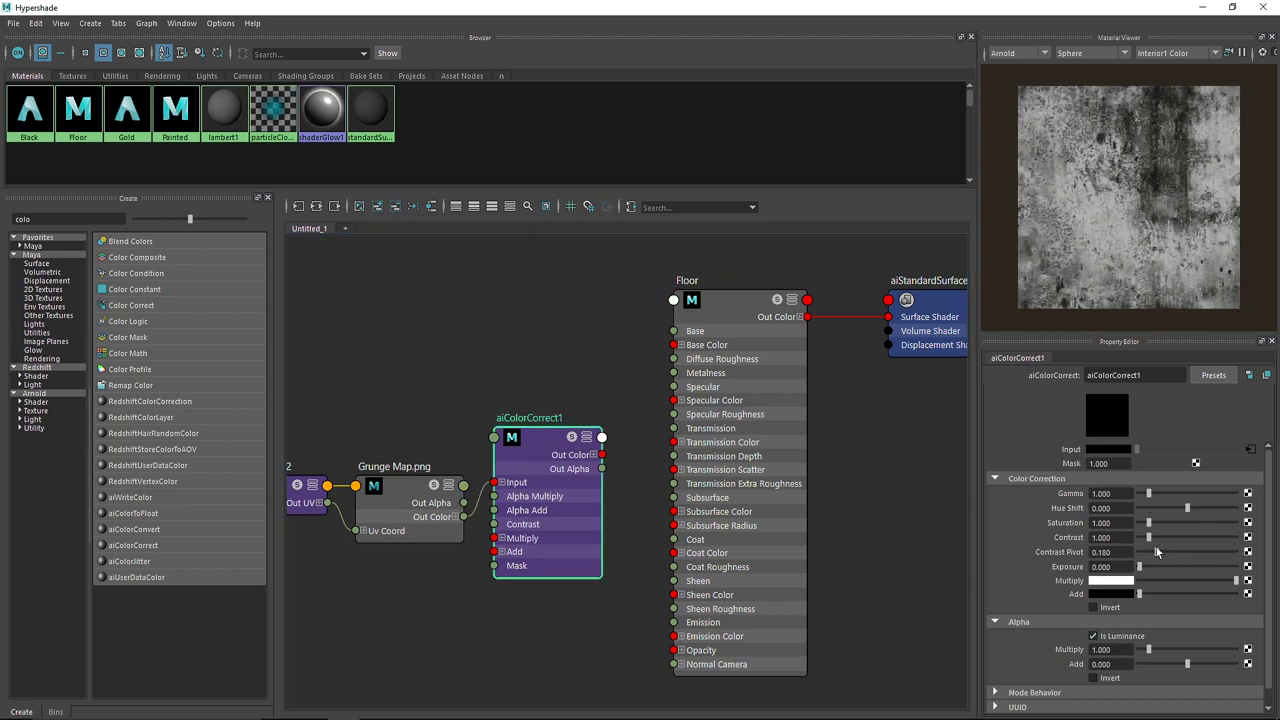
# Step: Set the color correction's Gamma to 0.6 and Contrast to 2.5
pyautogui.moveTo(1149, 493); pyautogui.dragTo(1044, 490)
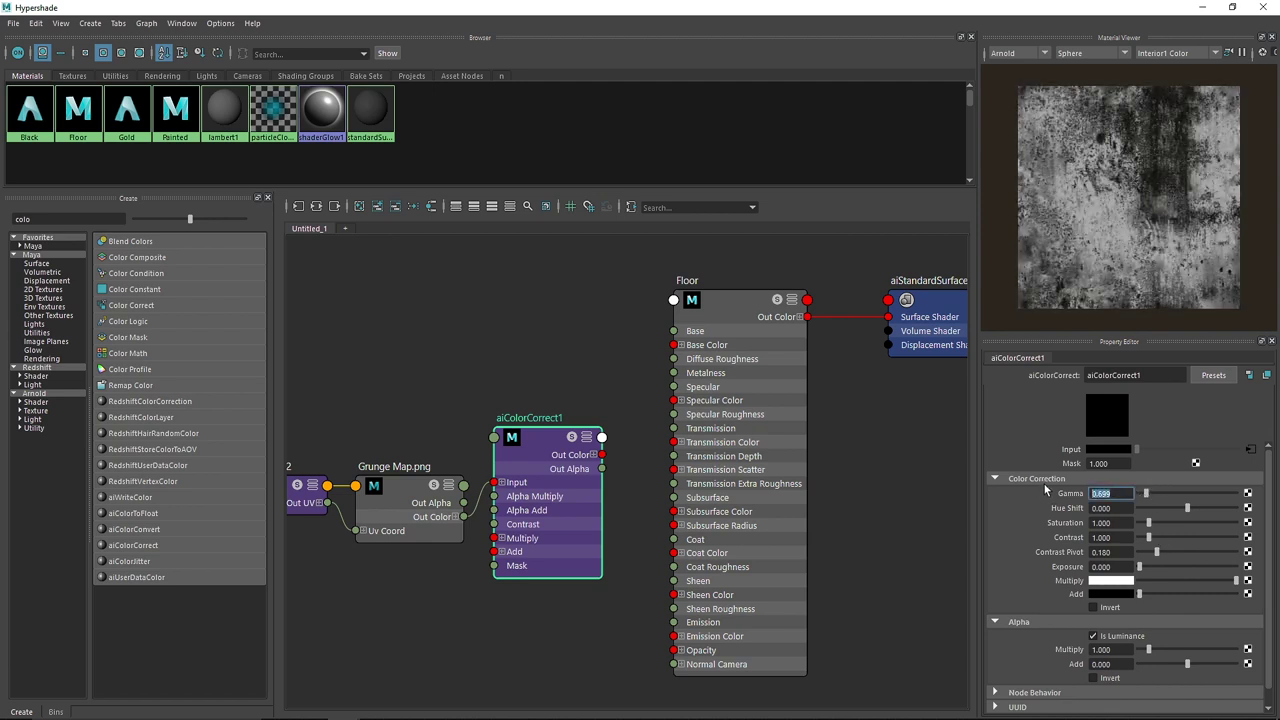
pyautogui.write('0.6')
pyautogui.press('Return')
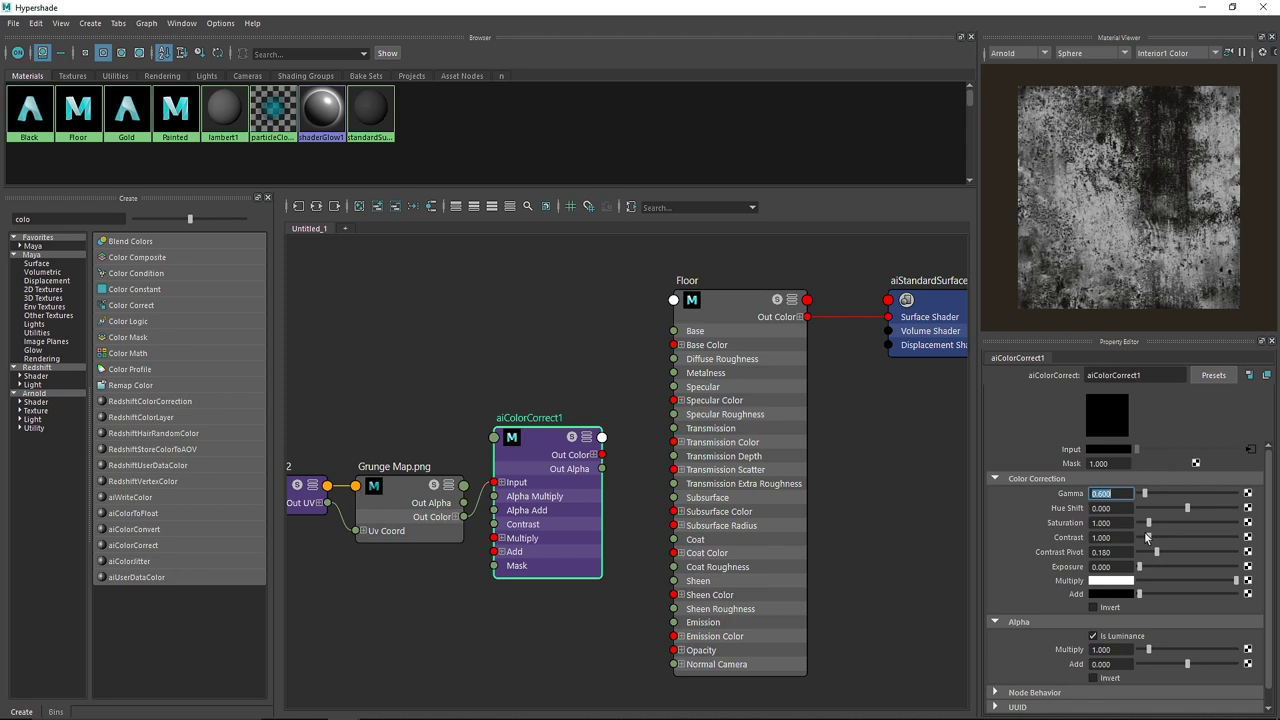
pyautogui.moveTo(1149, 538); pyautogui.dragTo(1167, 540)
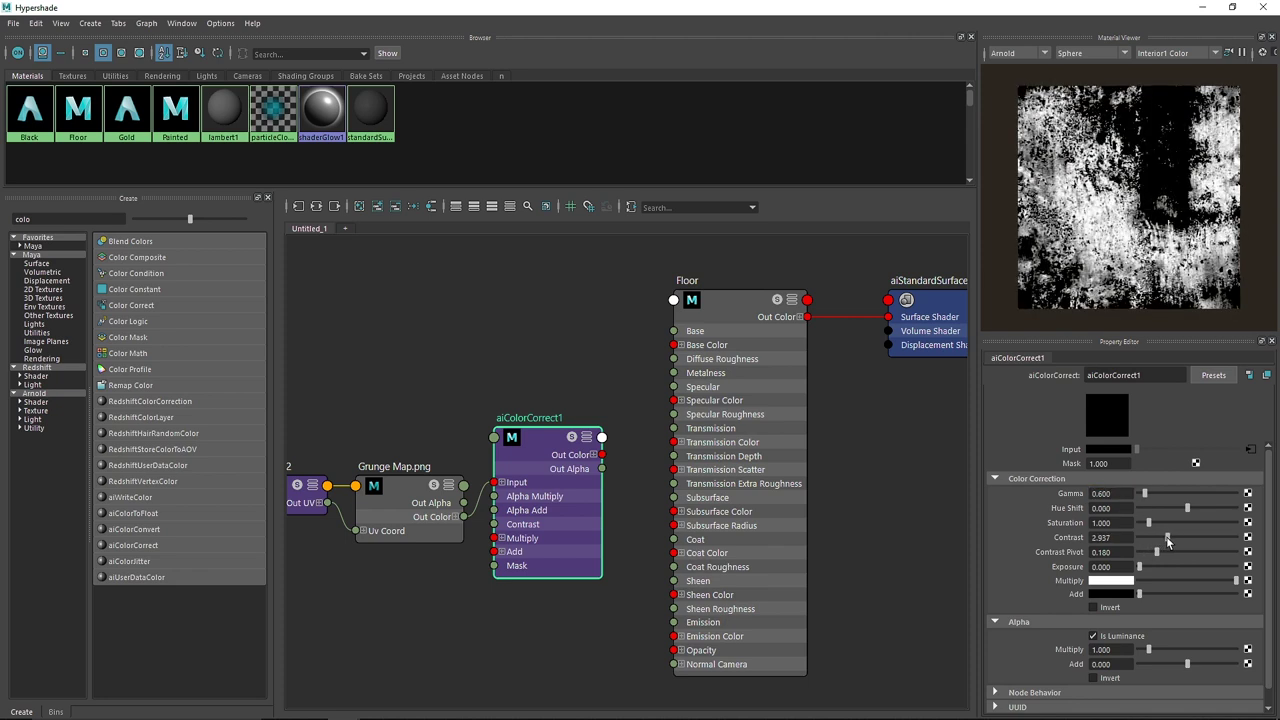
pyautogui.click(1100, 538)
pyautogui.write('2.5')
pyautogui.press('Return')
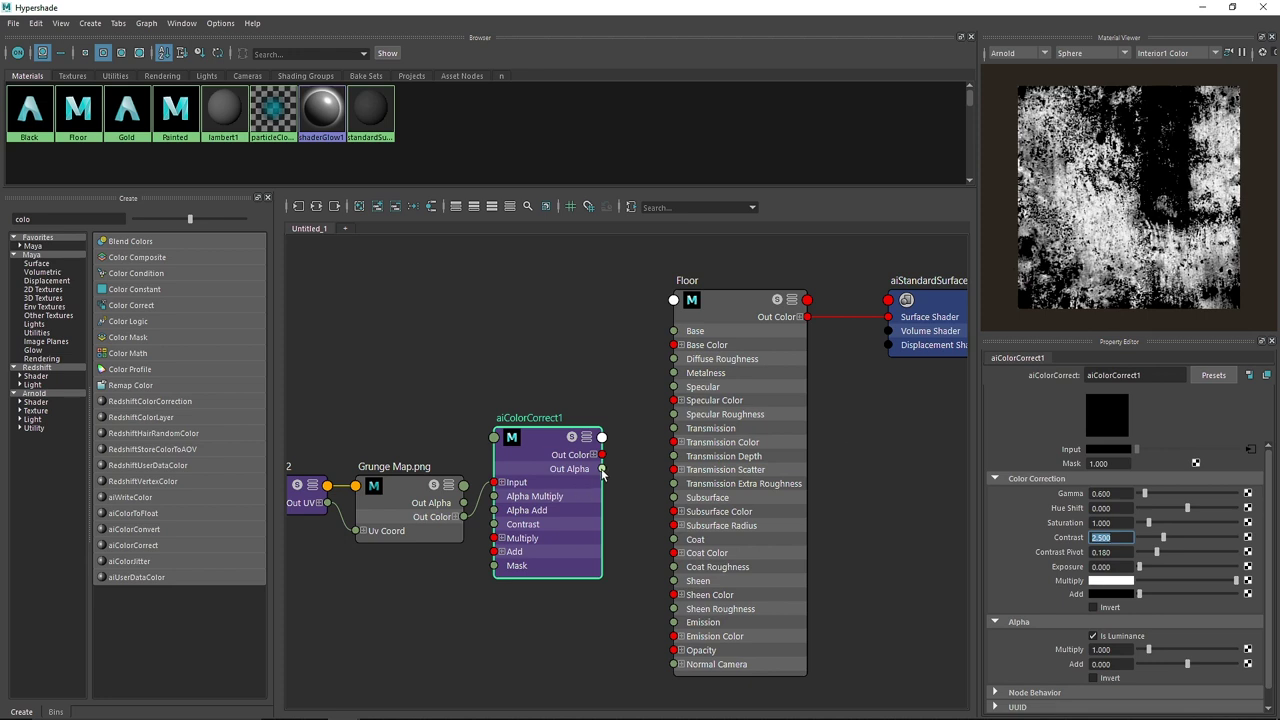
# Step: Connect aiColorCorrect1's Out Alpha to the Floor's Specular Roughness and examine the material preview up close
pyautogui.moveTo(602, 470); pyautogui.dragTo(688, 406)
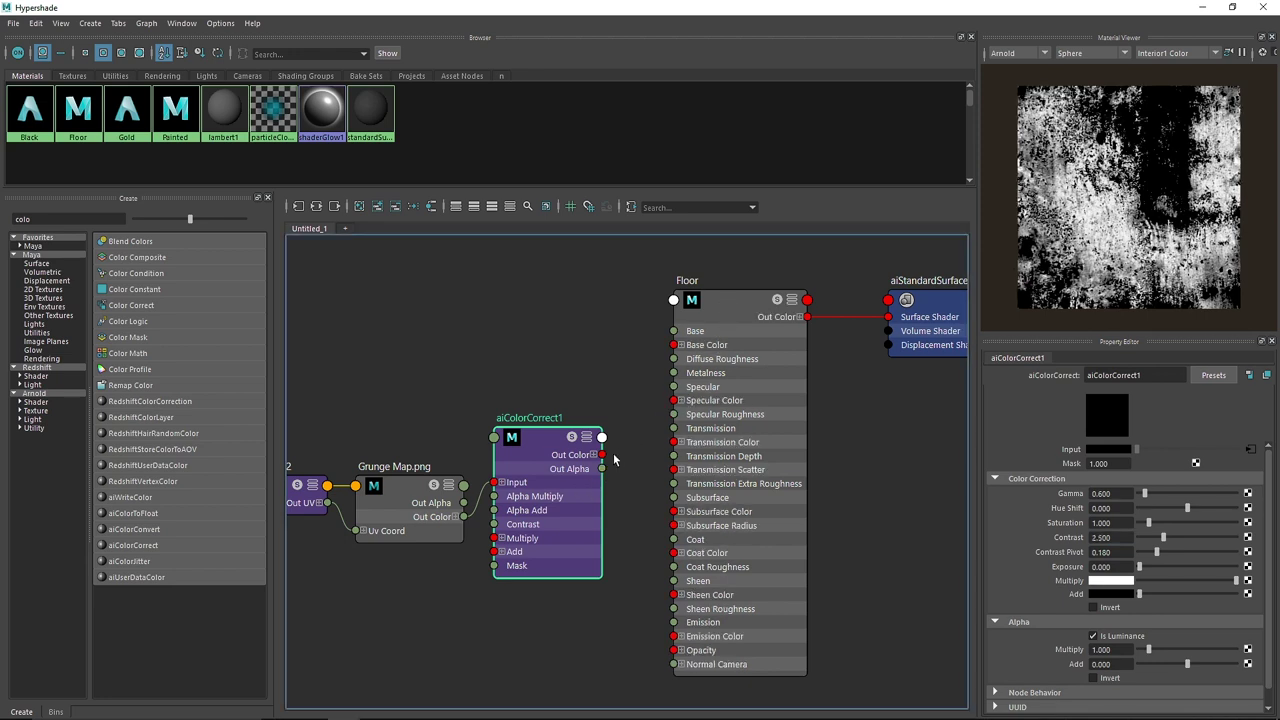
pyautogui.moveTo(602, 468); pyautogui.dragTo(674, 414)
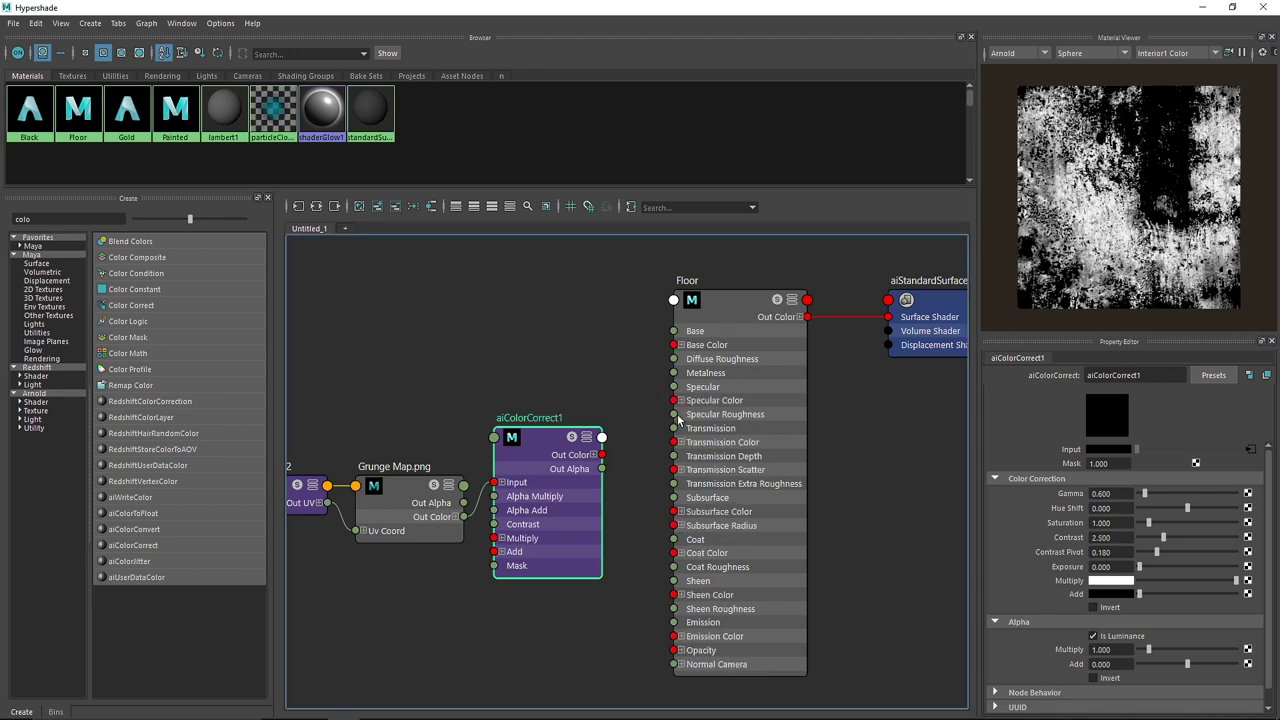
pyautogui.click(727, 326)
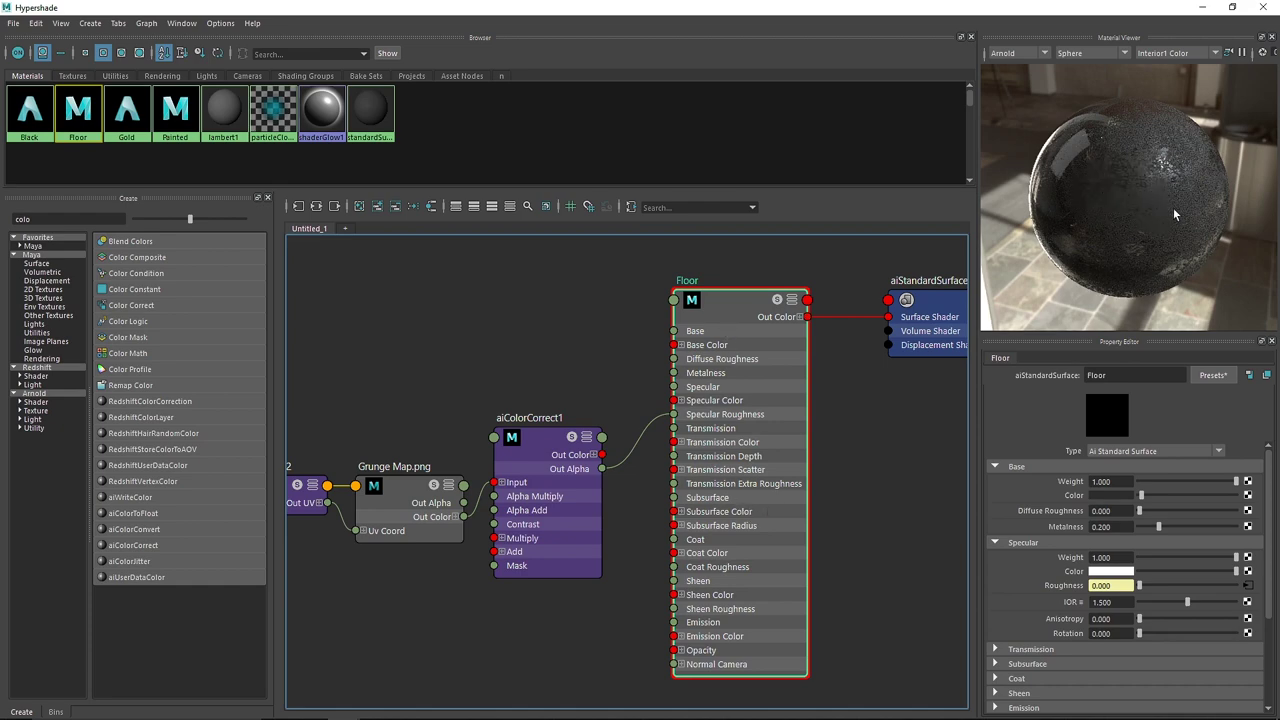
pyautogui.moveTo(1117, 180)
pyautogui.keyDown('alt'); pyautogui.mouseDown()
pyautogui.moveTo(1165, 174)
pyautogui.moveTo(1092, 180)
pyautogui.moveTo(1180, 180)
pyautogui.moveTo(1086, 177)
pyautogui.moveTo(1121, 178)
pyautogui.mouseUp(); pyautogui.keyUp('alt')
pyautogui.scroll(3, 1165, 174)
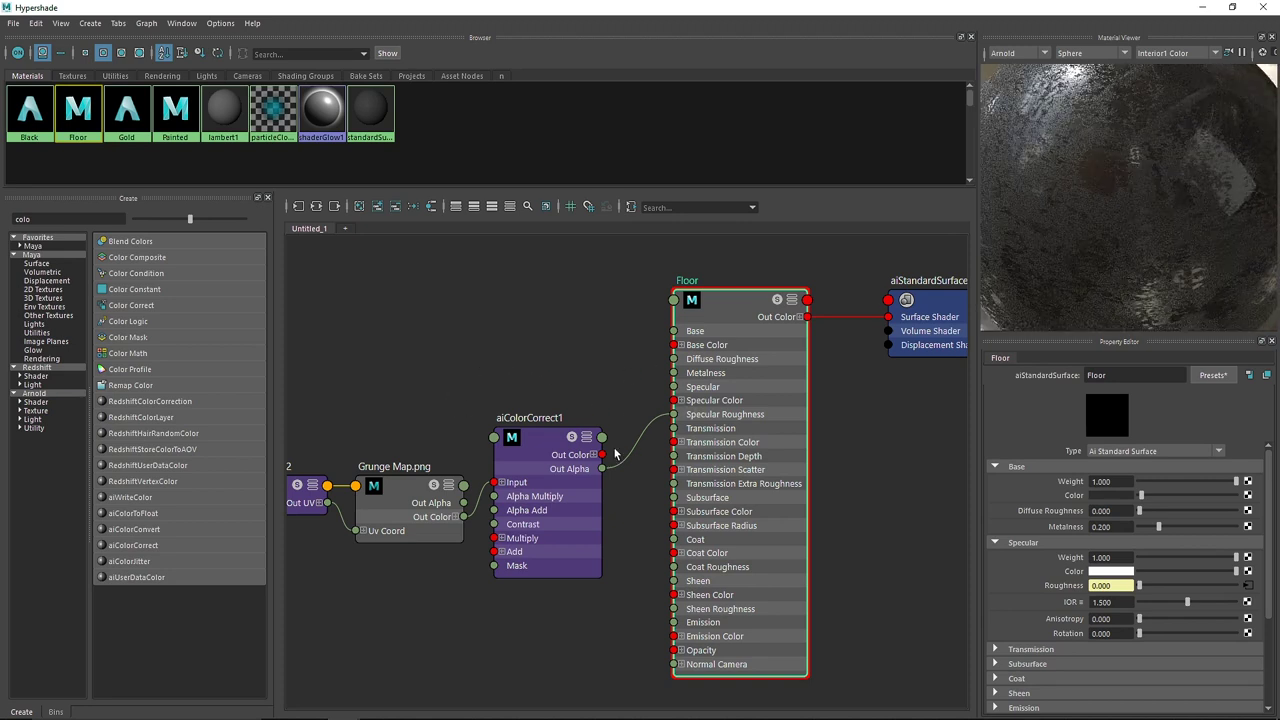
# Step: Try driving the Floor's Specular Roughness directly from Grunge Map.png's Out Color R channel
pyautogui.moveTo(464, 517); pyautogui.dragTo(439, 595)
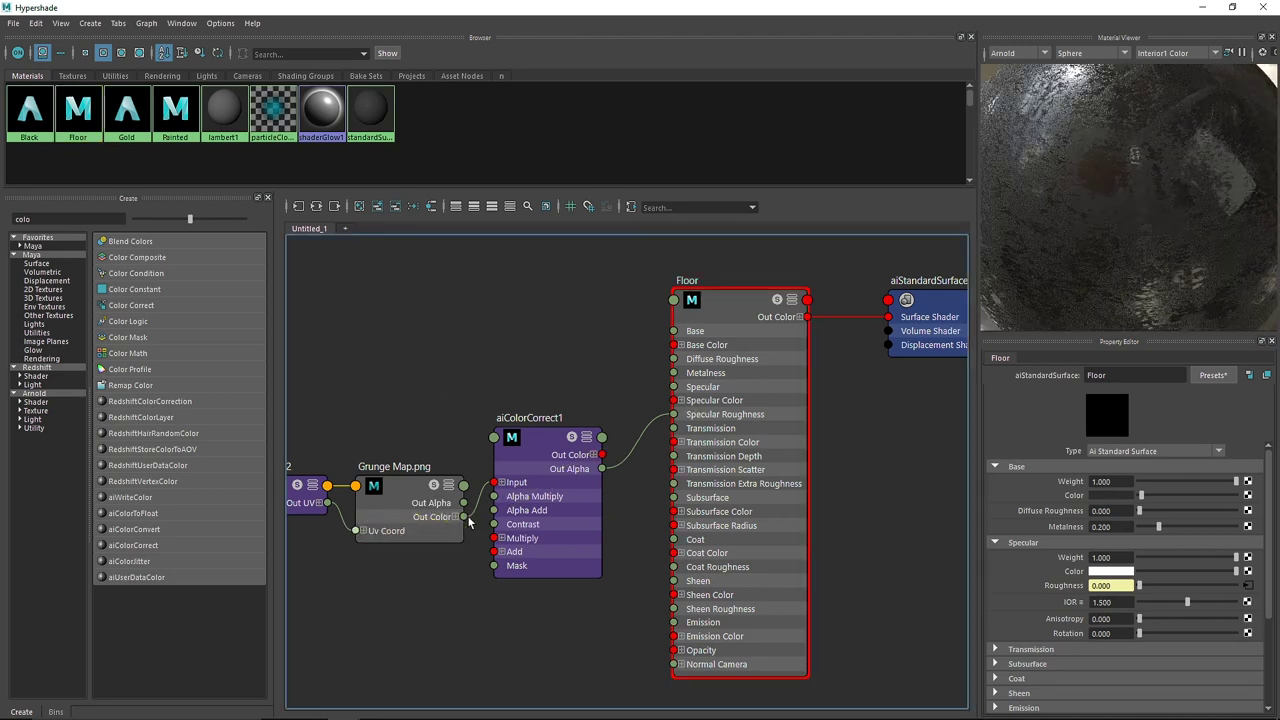
pyautogui.click(458, 528)
pyautogui.click(456, 516)
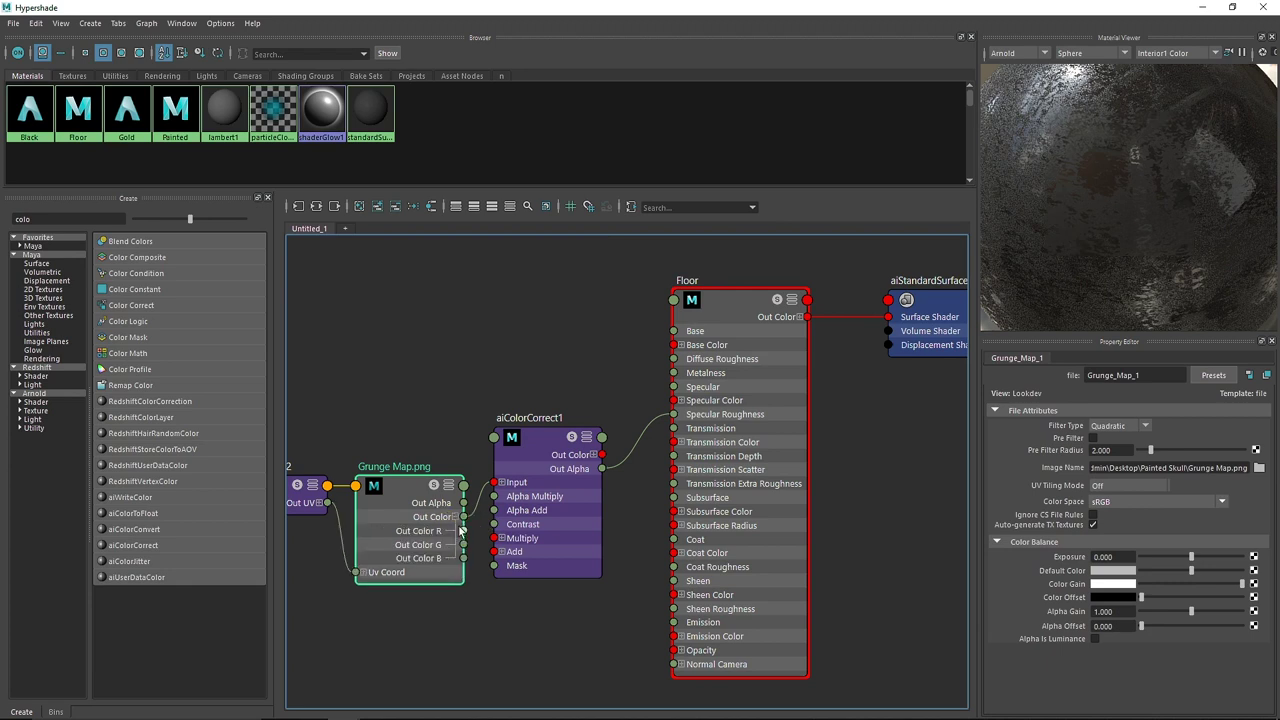
pyautogui.moveTo(463, 531); pyautogui.dragTo(675, 415)
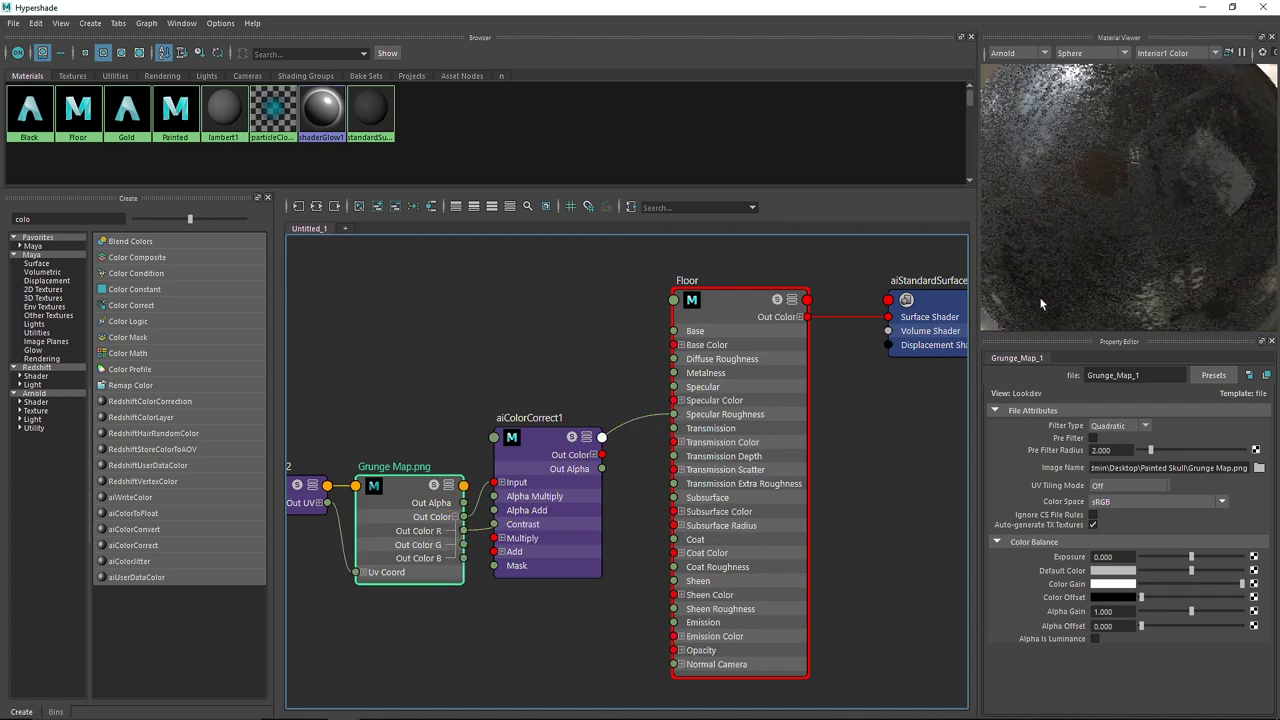
# Step: Collapse the grunge map's color channels and restore the aiColorCorrect1 Out Alpha connection to Specular Roughness
pyautogui.click(457, 516)
pyautogui.moveTo(602, 455); pyautogui.dragTo(680, 417)
pyautogui.moveTo(602, 468); pyautogui.dragTo(675, 416)
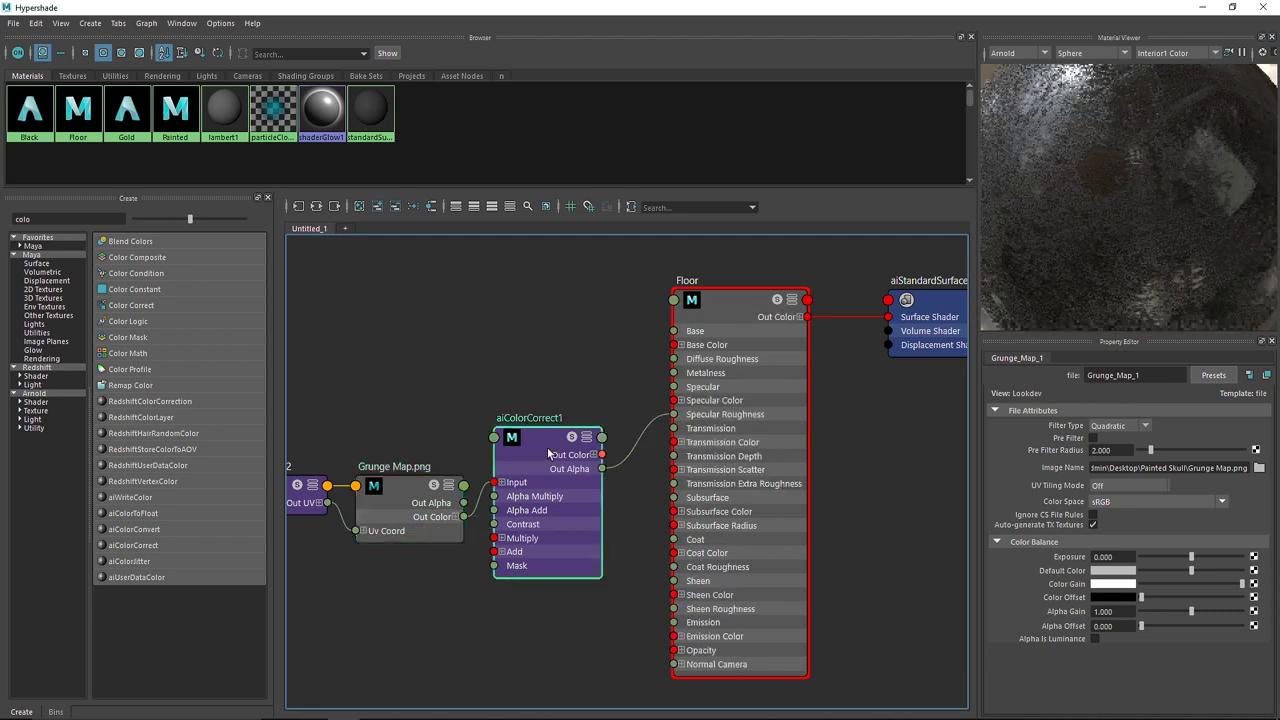
# Step: Try a Contrast of about 5.5 on aiColorCorrect1 and inspect the reflections in the refreshed material preview
pyautogui.click(575, 497)
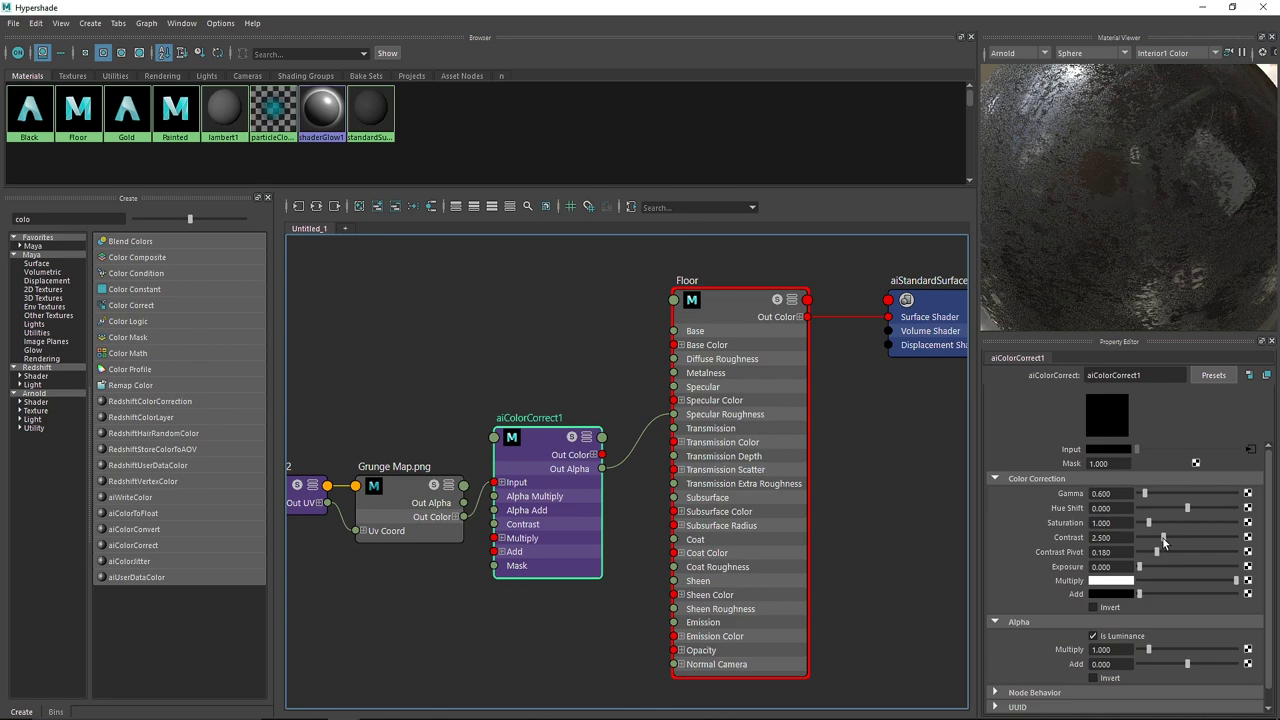
pyautogui.moveTo(1164, 541); pyautogui.dragTo(1192, 541)
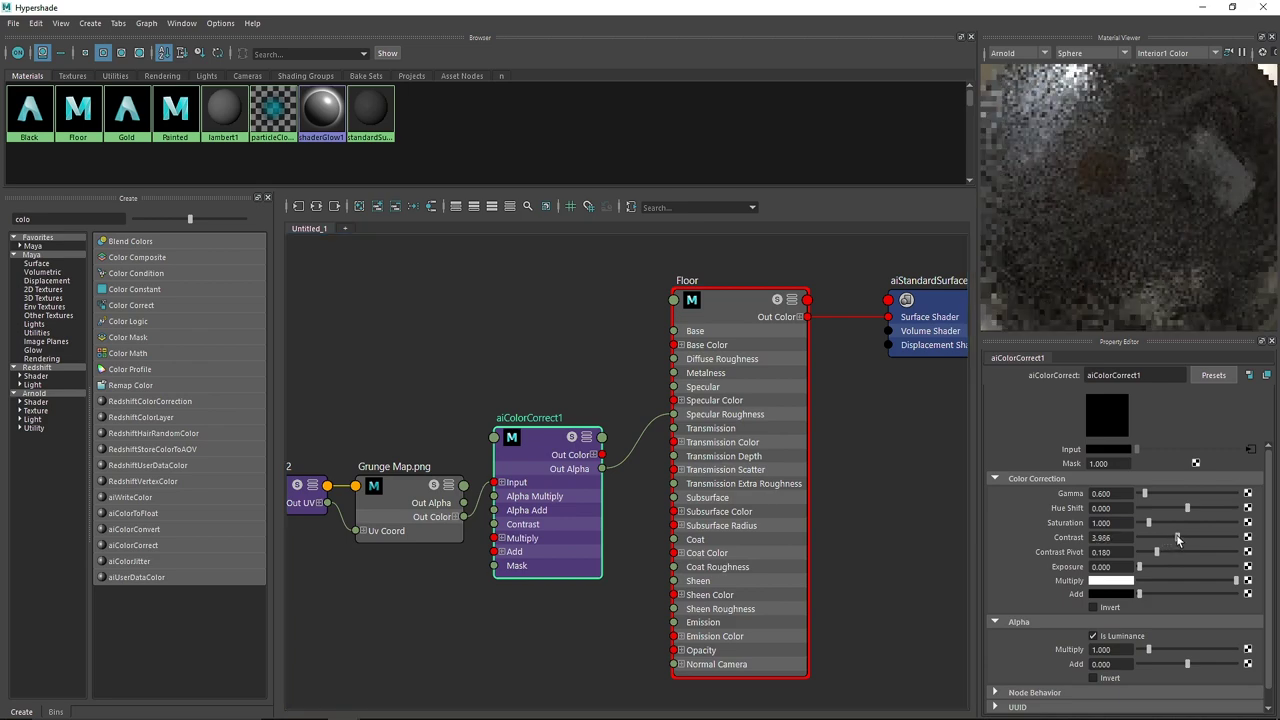
pyautogui.click(1229, 53)
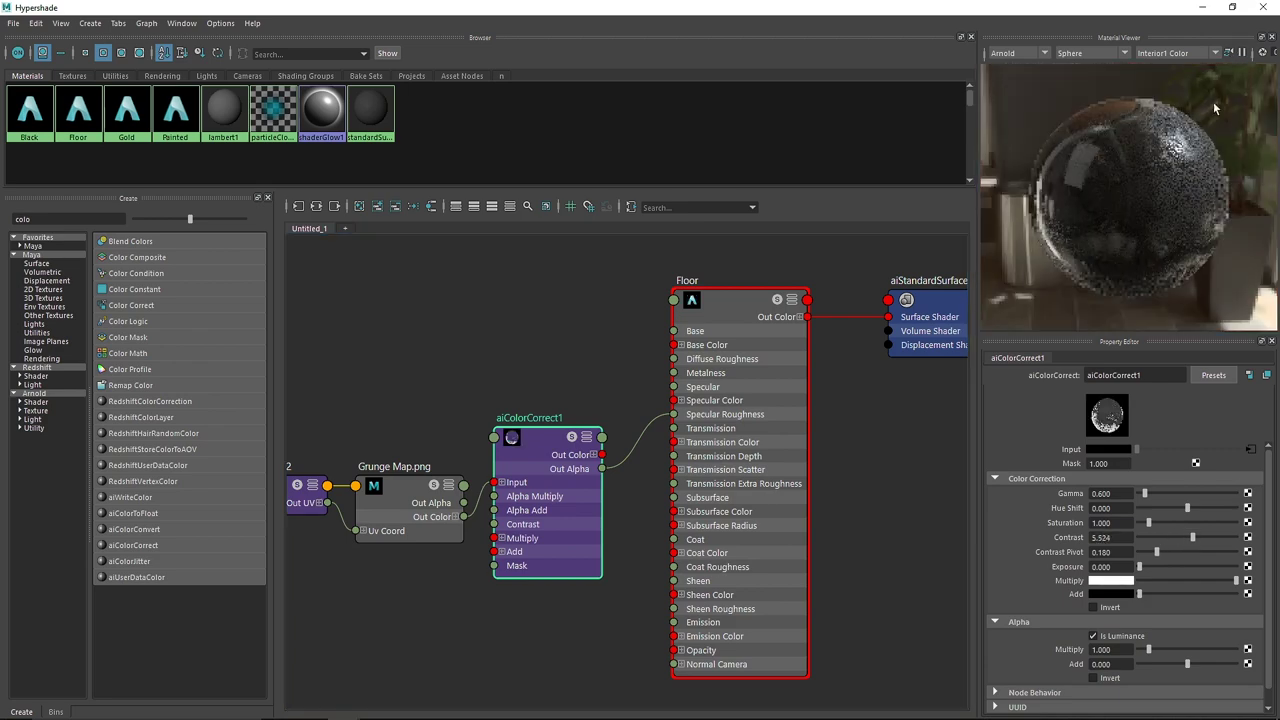
pyautogui.scroll(5, 1166, 173)
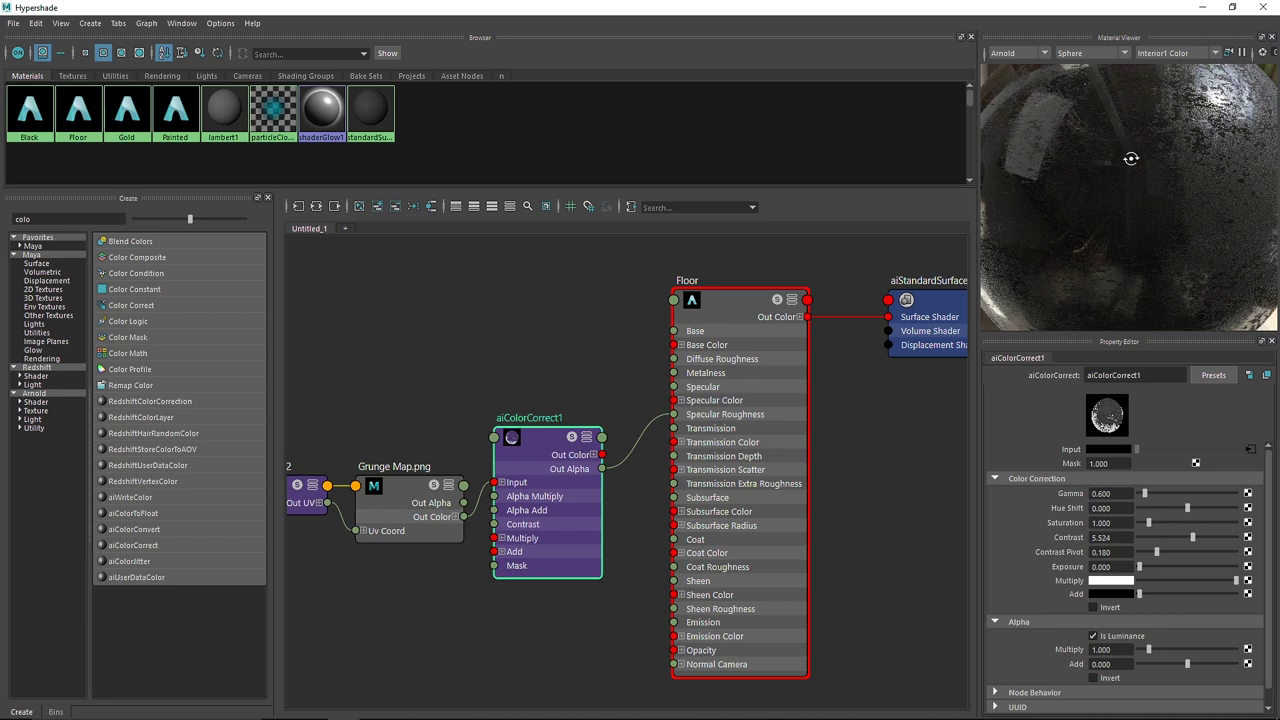
pyautogui.keyDown('alt'); pyautogui.moveTo(1131, 158); pyautogui.dragTo(1165, 153); pyautogui.keyUp('alt')
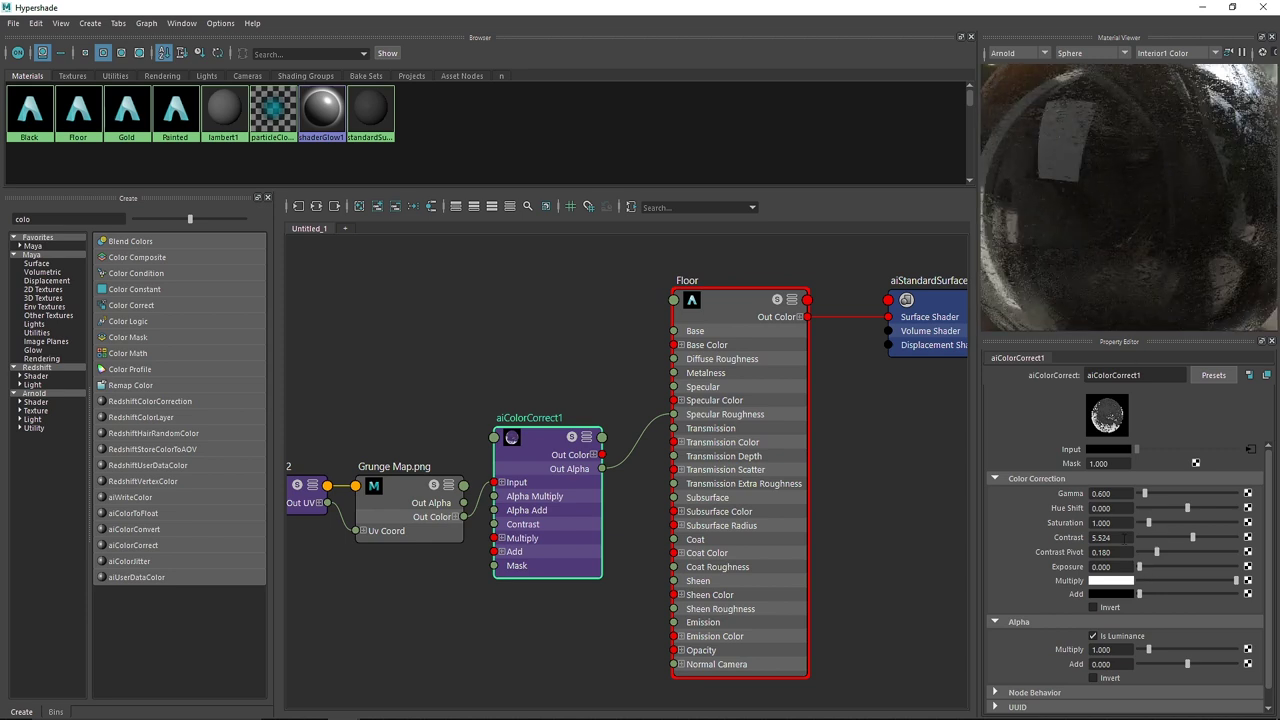
# Step: Try a Contrast of 1 on aiColorCorrect1 and examine the refreshed material preview up close
pyautogui.click(1124, 538)
pyautogui.write('1')
pyautogui.press('Return')
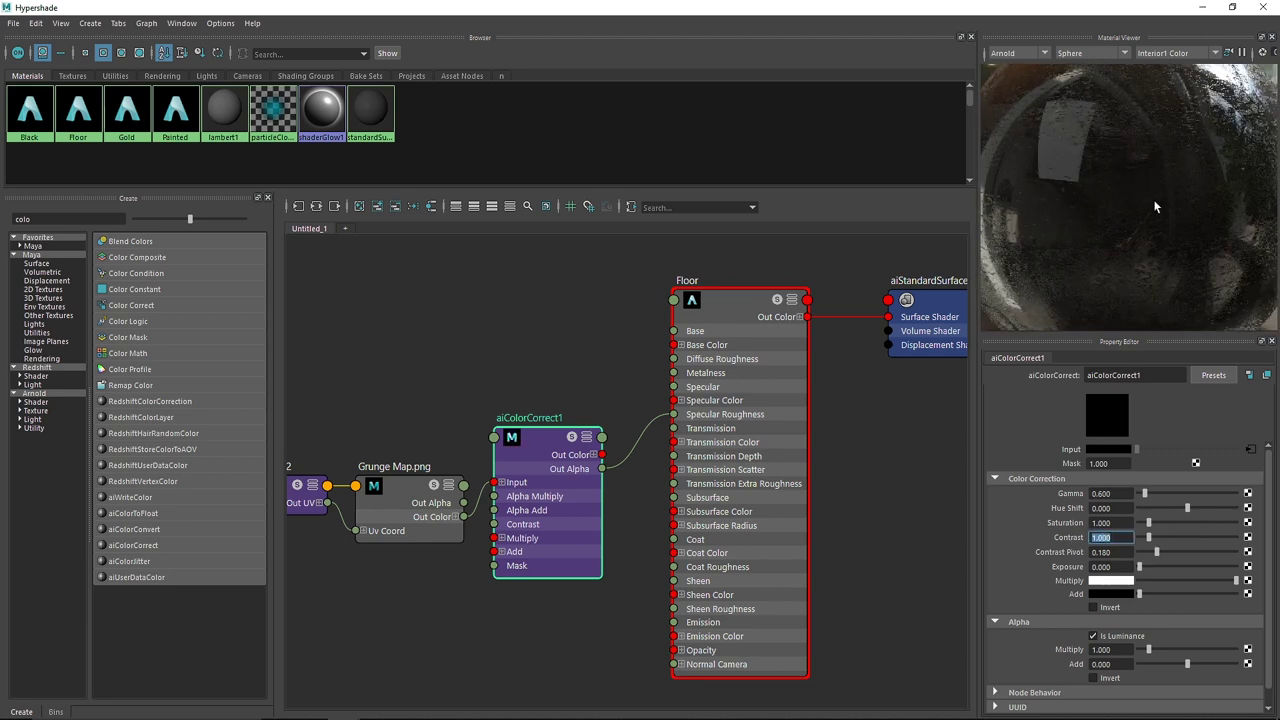
pyautogui.click(1242, 54)
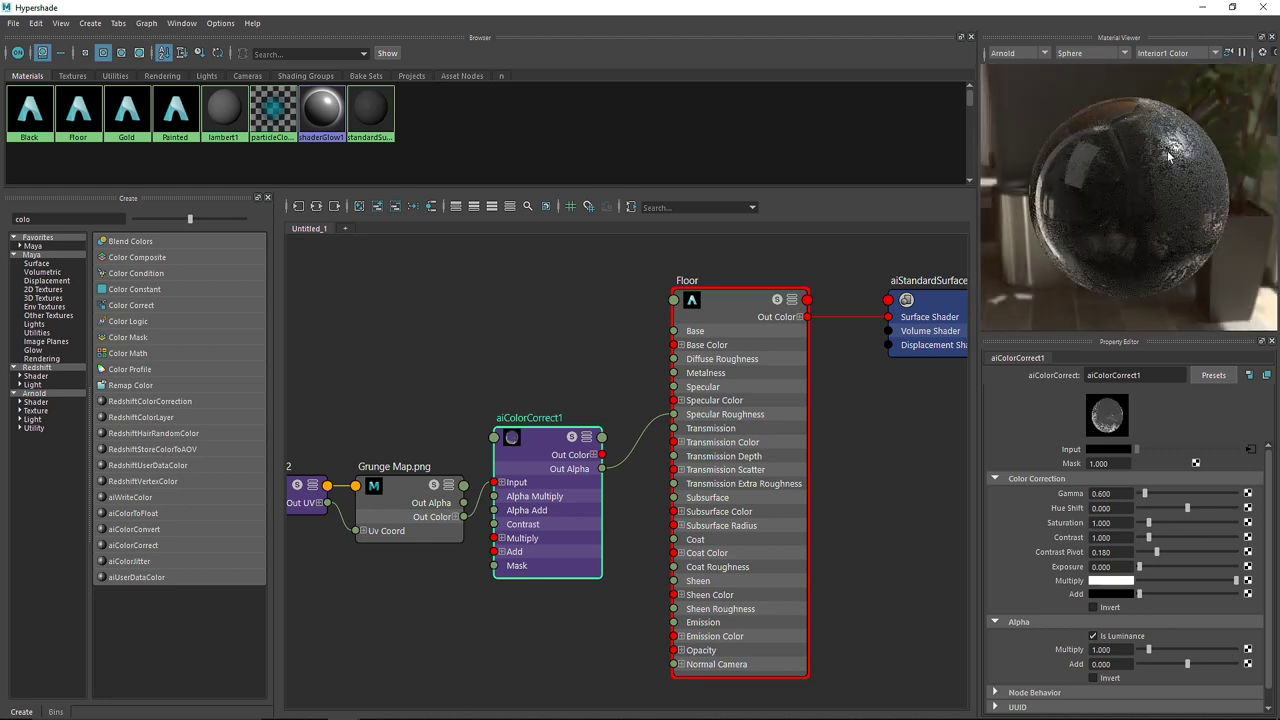
pyautogui.scroll(5, 1168, 157)
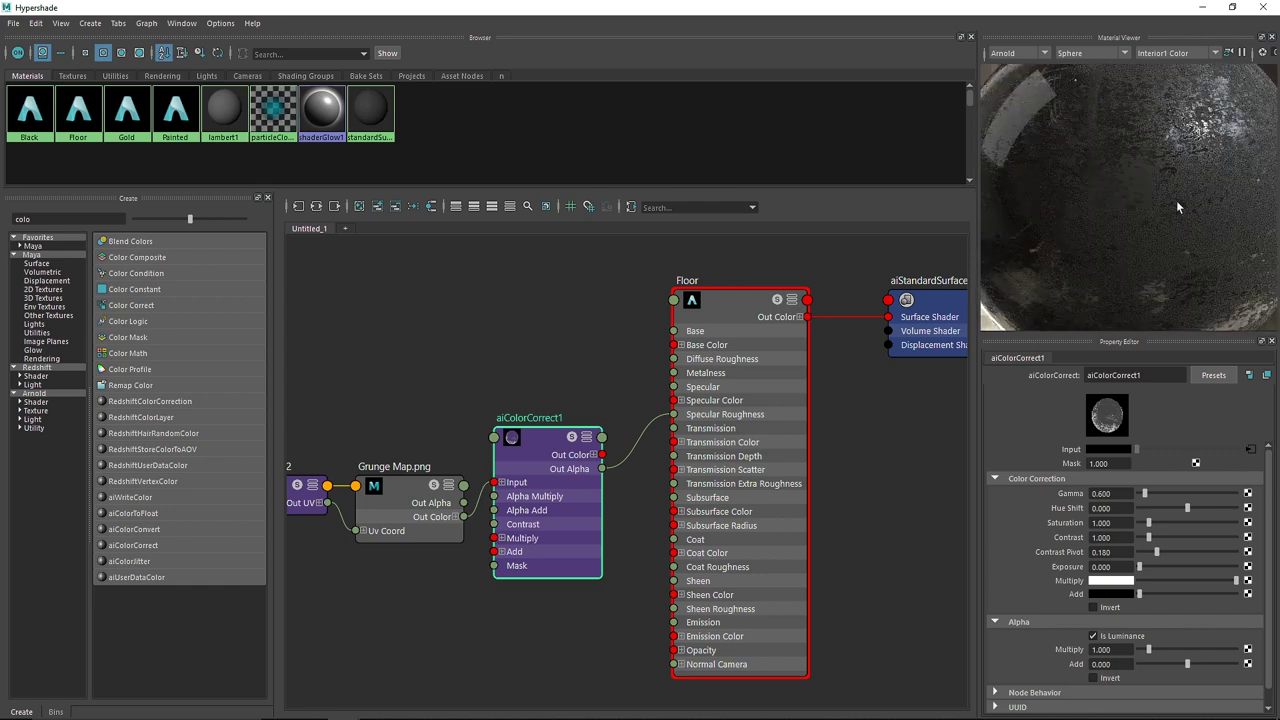
# Step: Set the Contrast of aiColorCorrect1 to 2.1
pyautogui.moveTo(1117, 538); pyautogui.dragTo(1020, 540)
pyautogui.write('2.1')
pyautogui.press('Return')
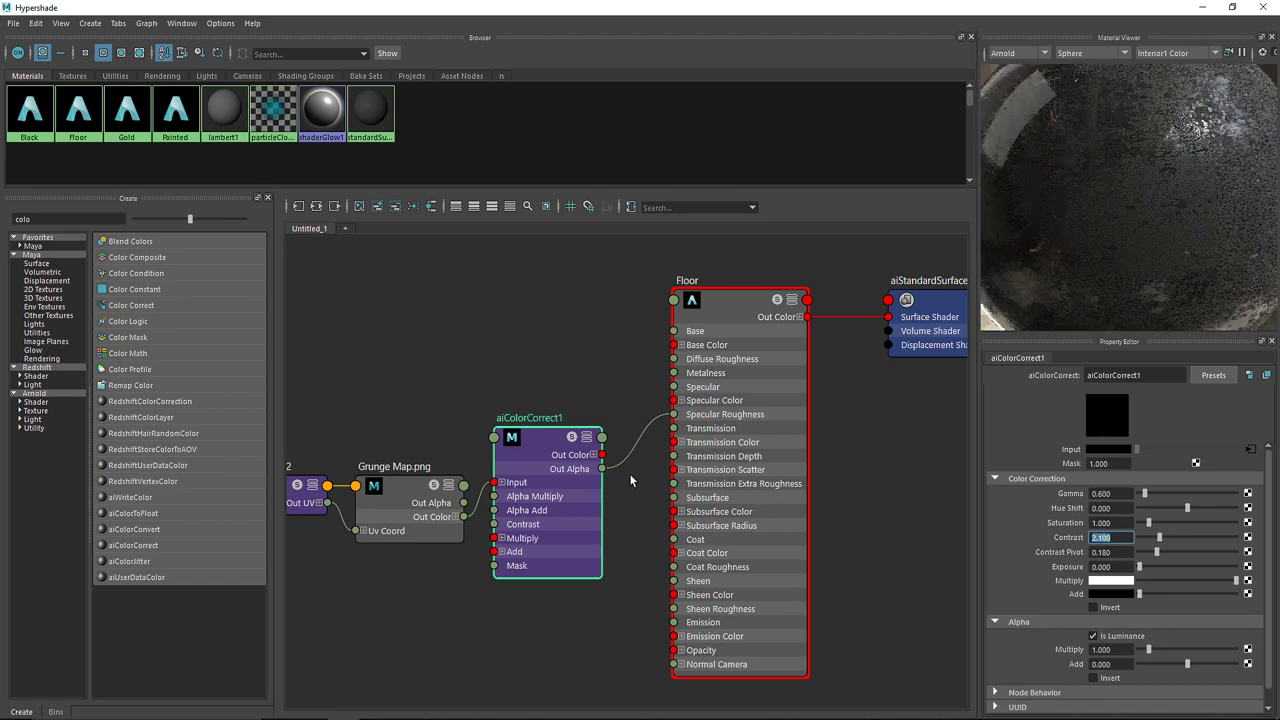
# Step: Preview the corrected grunge texture, and reconnect its Out Alpha to the Floor's Specular Roughness
pyautogui.click(547, 436)
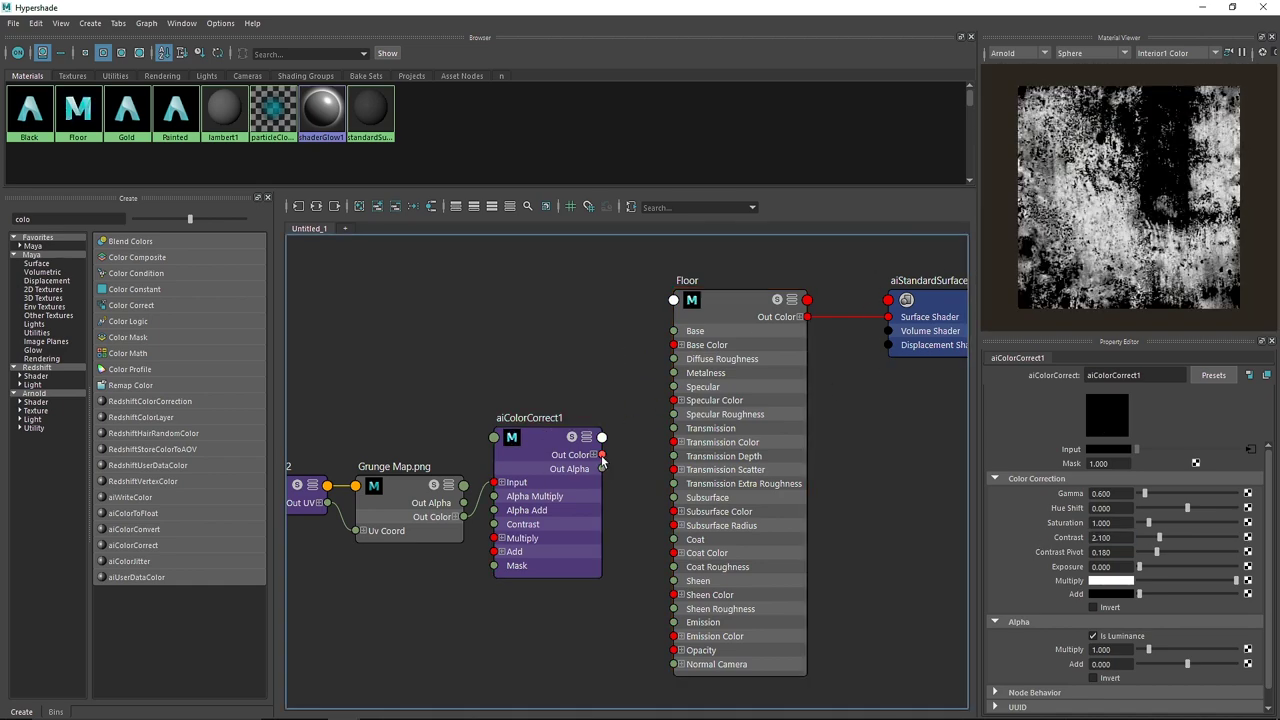
pyautogui.moveTo(603, 468); pyautogui.dragTo(673, 414)
pyautogui.click(778, 380)
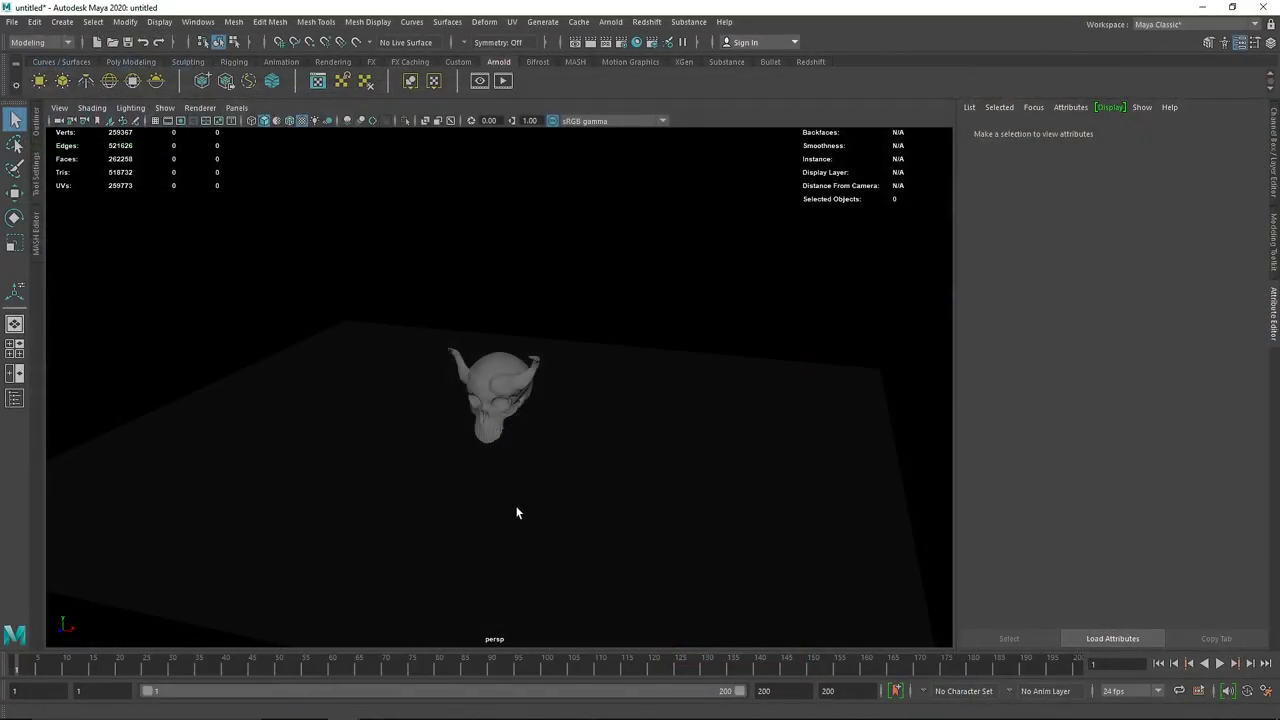
# Step: Render the ground and skull in the Arnold RenderView, with the perspective view framed closer on the skull
pyautogui.click(510, 508)
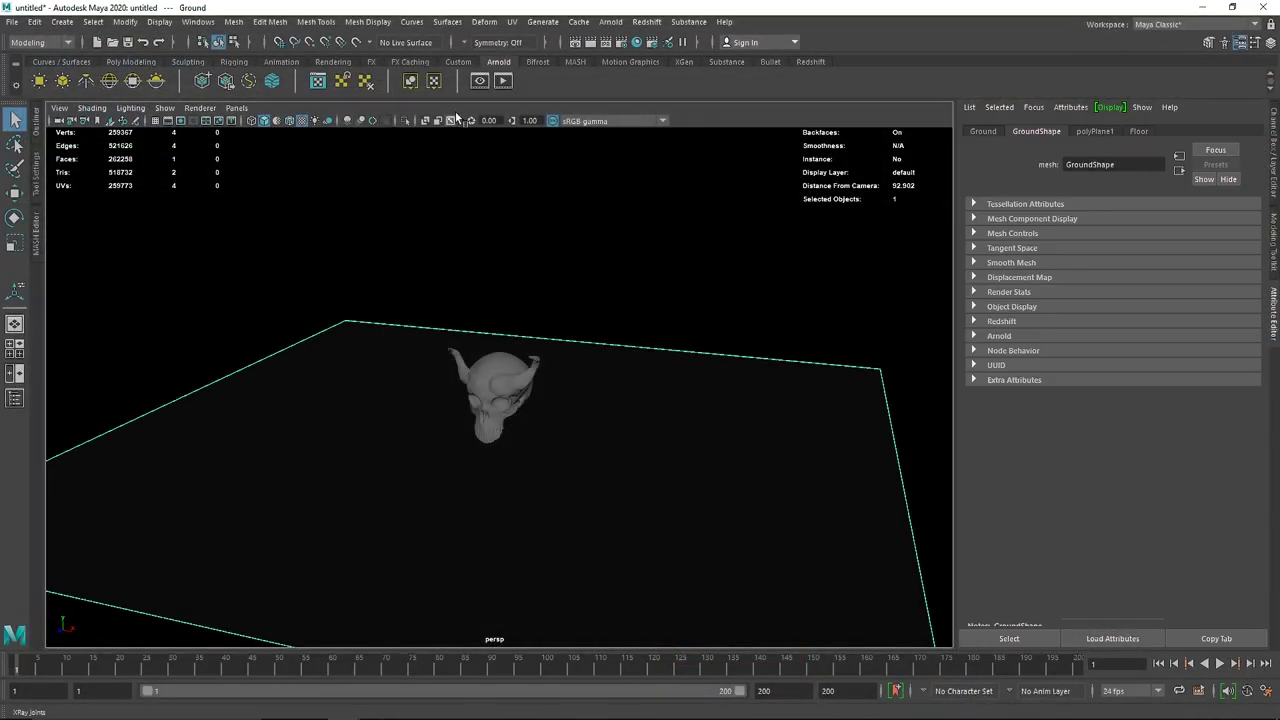
pyautogui.click(503, 81)
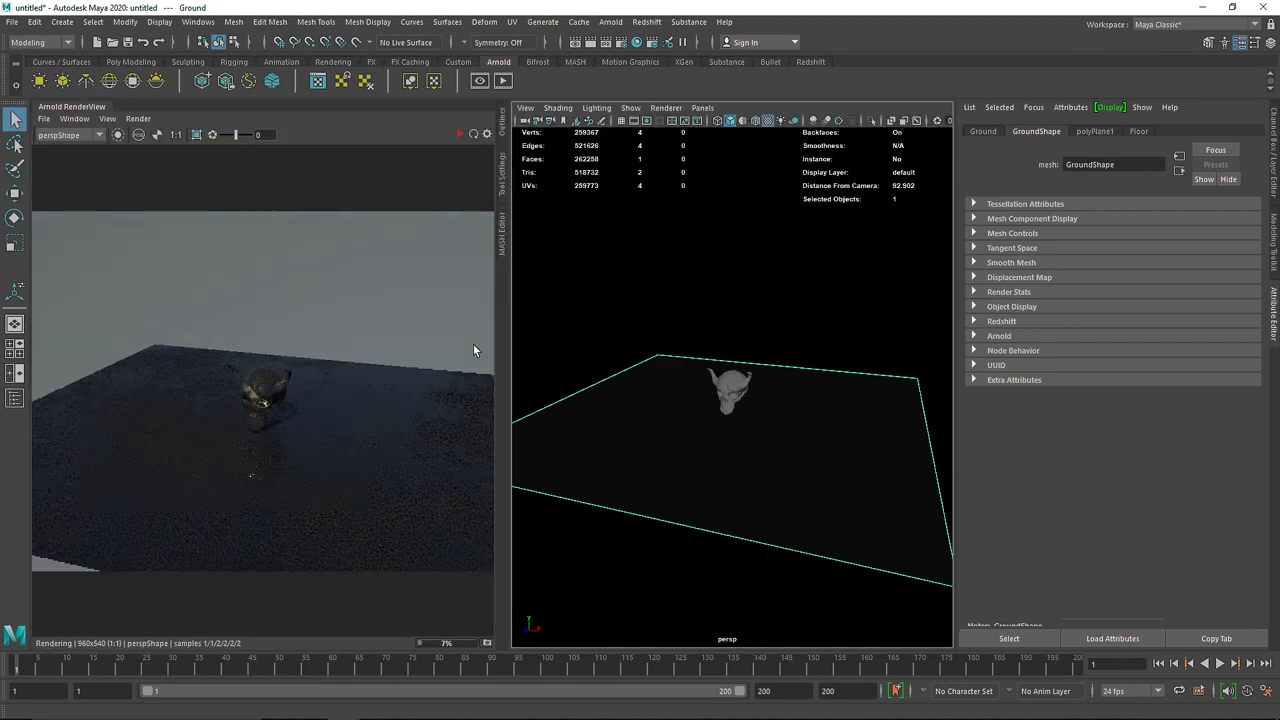
pyautogui.keyDown('alt'); pyautogui.moveTo(688, 378); pyautogui.dragTo(729, 432); pyautogui.keyUp('alt')
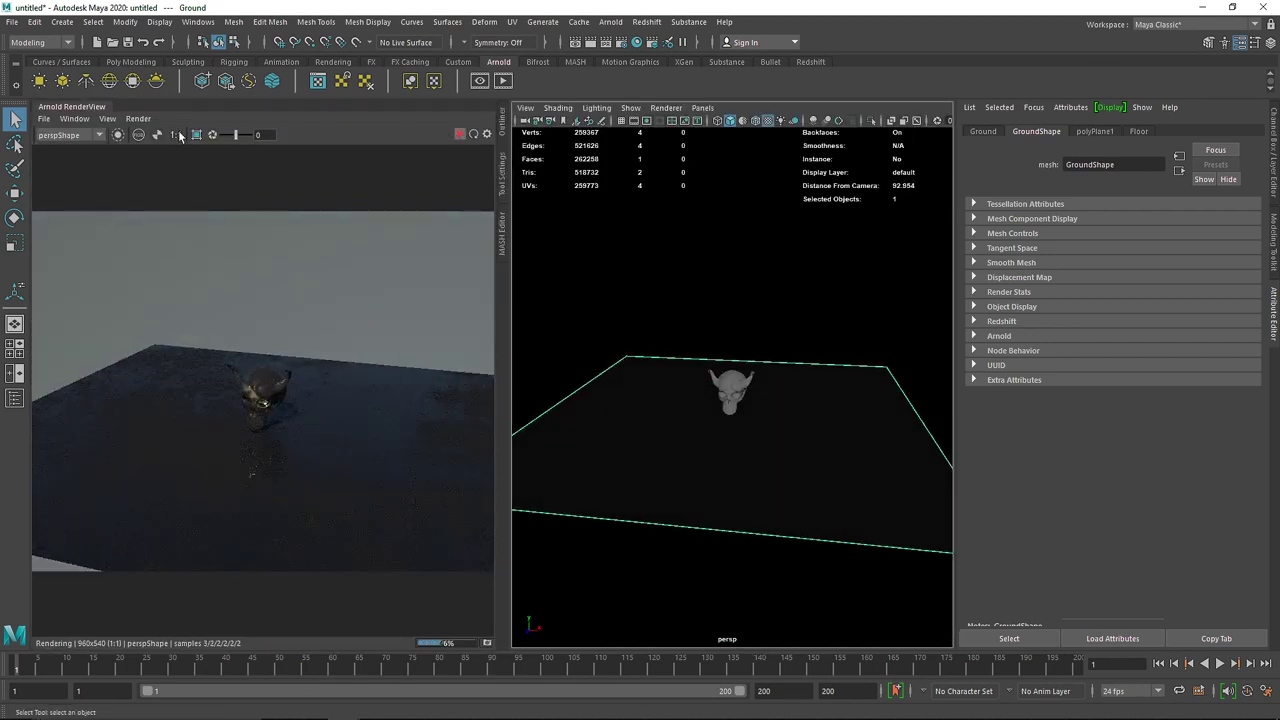
pyautogui.scroll(3, 728, 444)
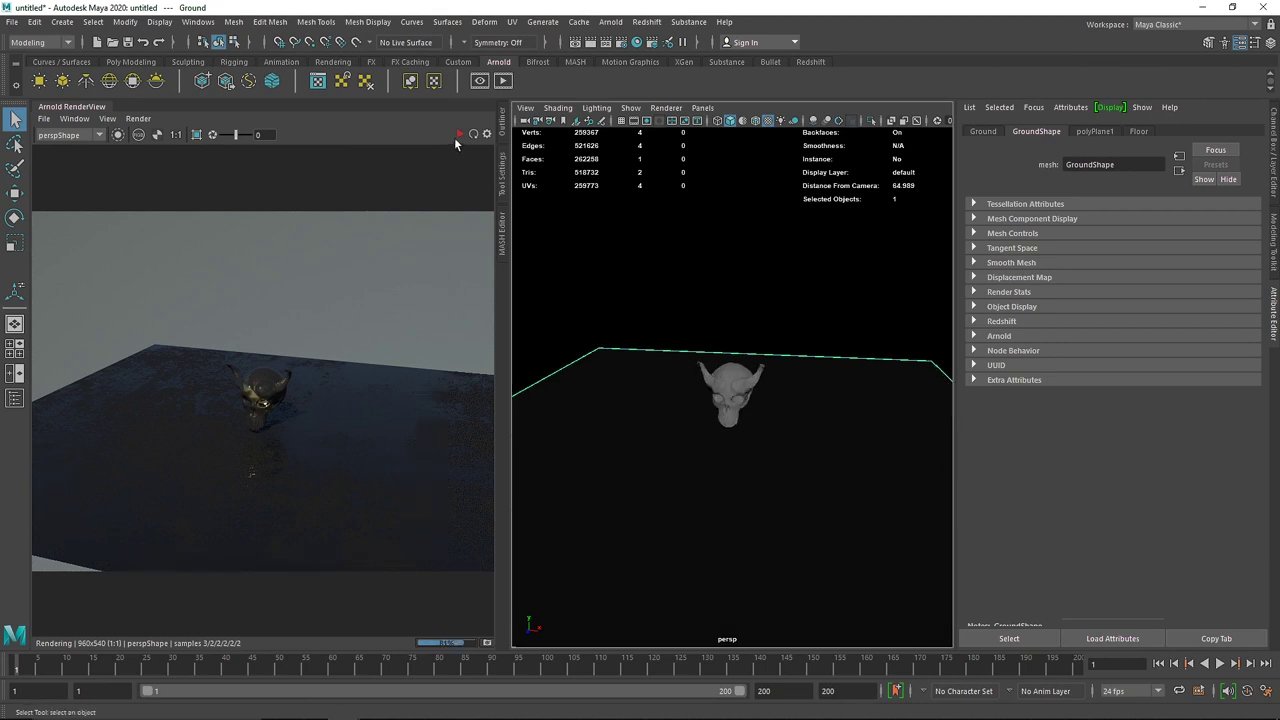
pyautogui.click(459, 134)
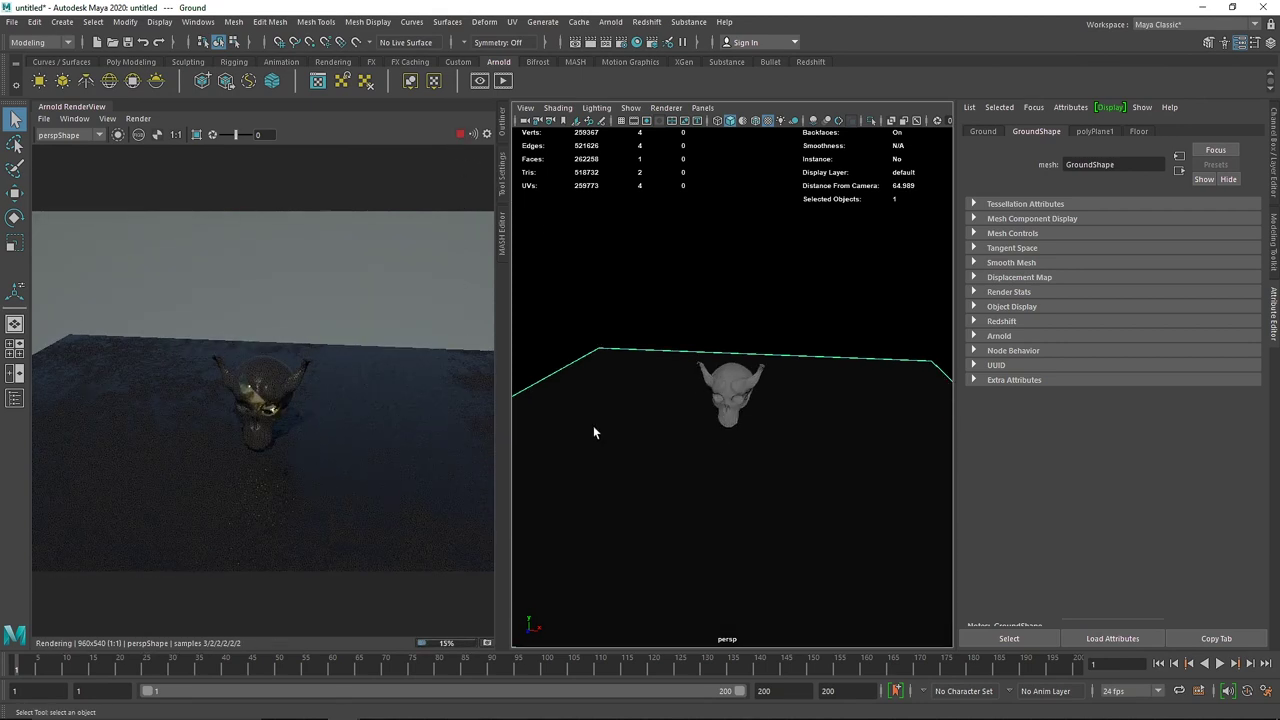
# Step: Set the sky dome light's Exposure to 2 and restart the Arnold render
pyautogui.click(459, 134)
pyautogui.click(626, 169)
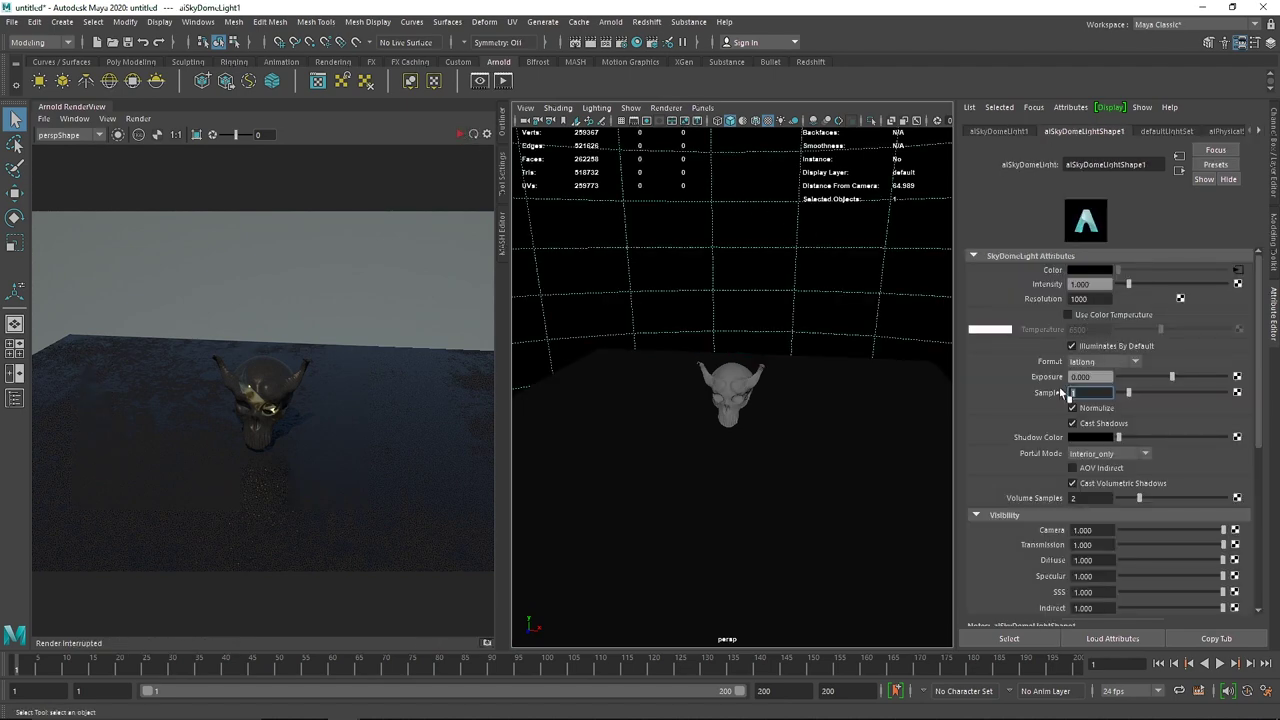
pyautogui.moveTo(1104, 378); pyautogui.dragTo(1023, 381)
pyautogui.click(459, 134)
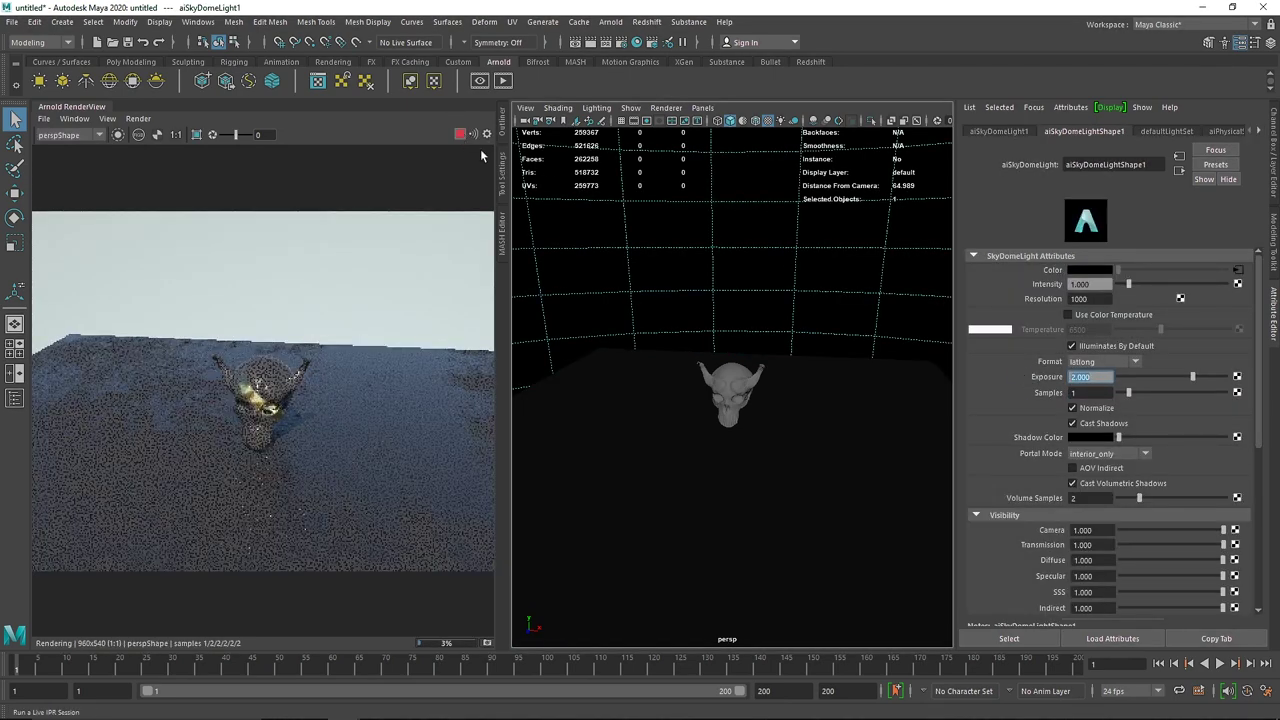
# Step: Set the physical sky's Azimuth to about 192.6 and Elevation to about 58.6, and stop the render to reframe closer on the skull
pyautogui.click(1232, 131)
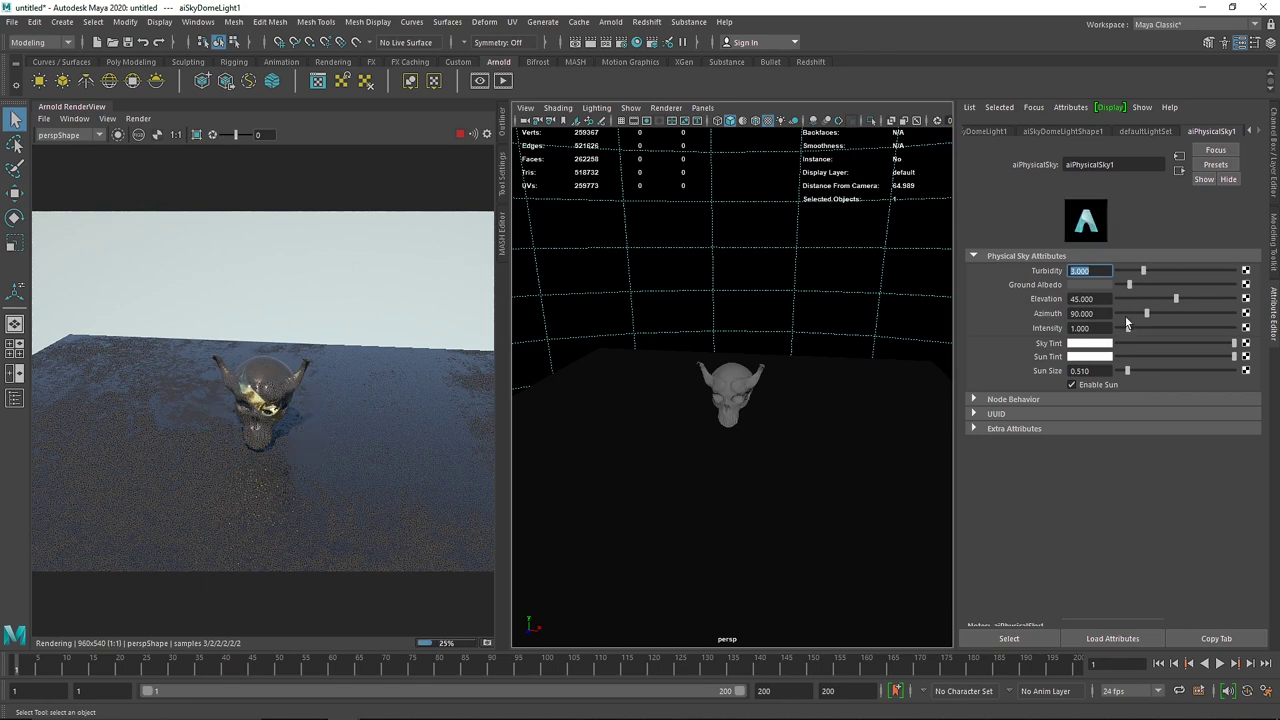
pyautogui.moveTo(1170, 315); pyautogui.dragTo(1181, 300)
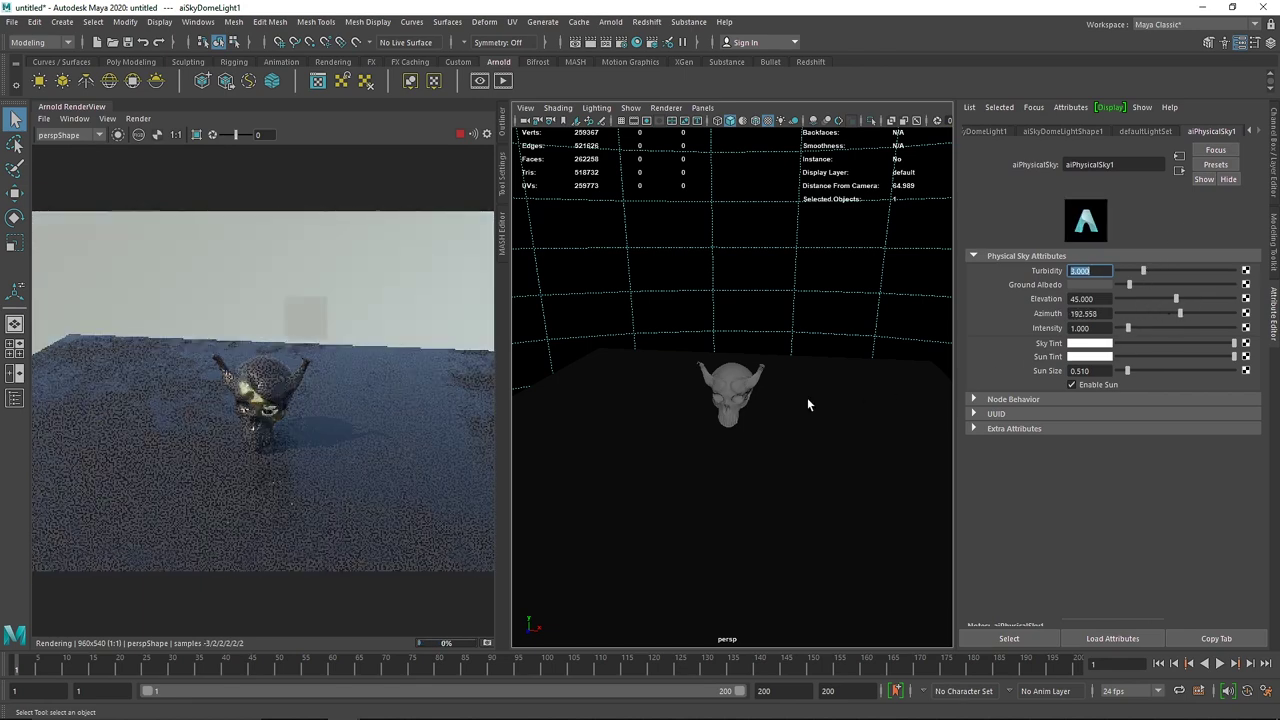
pyautogui.click(461, 134)
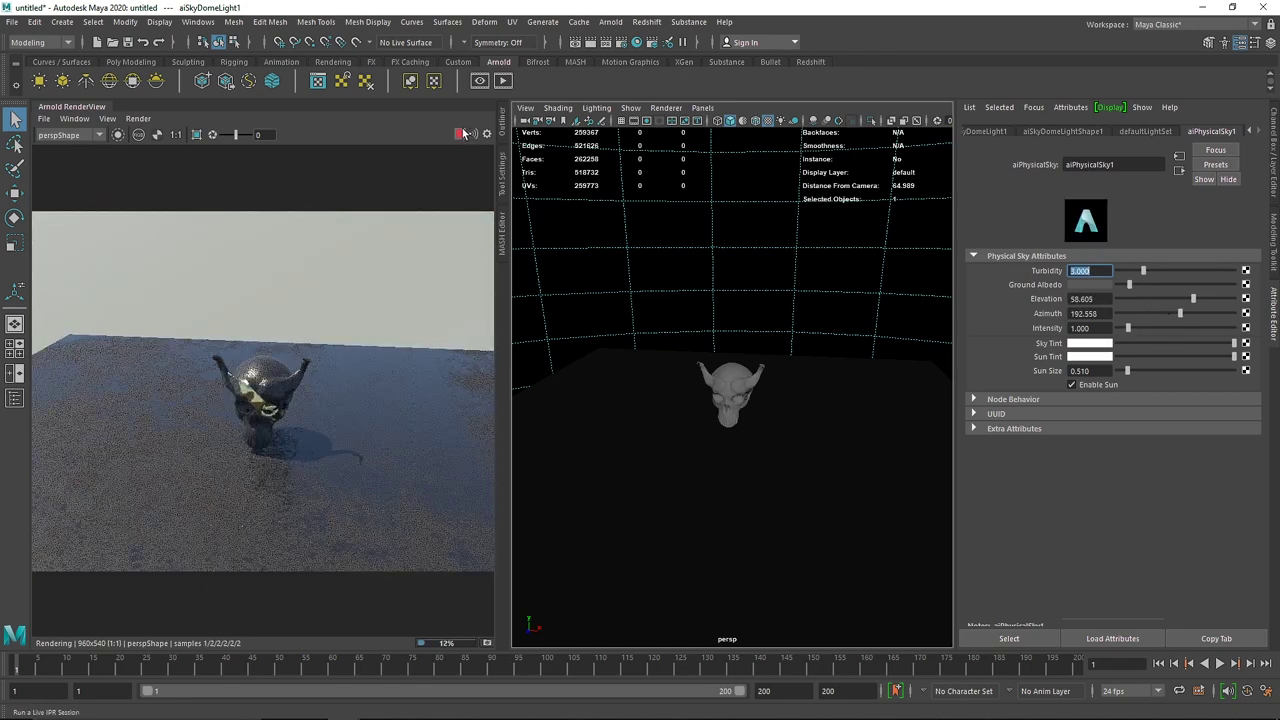
pyautogui.keyDown('alt'); pyautogui.moveTo(790, 456); pyautogui.dragTo(727, 470); pyautogui.keyUp('alt')
pyautogui.scroll(7, 731, 491)
pyautogui.scroll(-4, 762, 428)
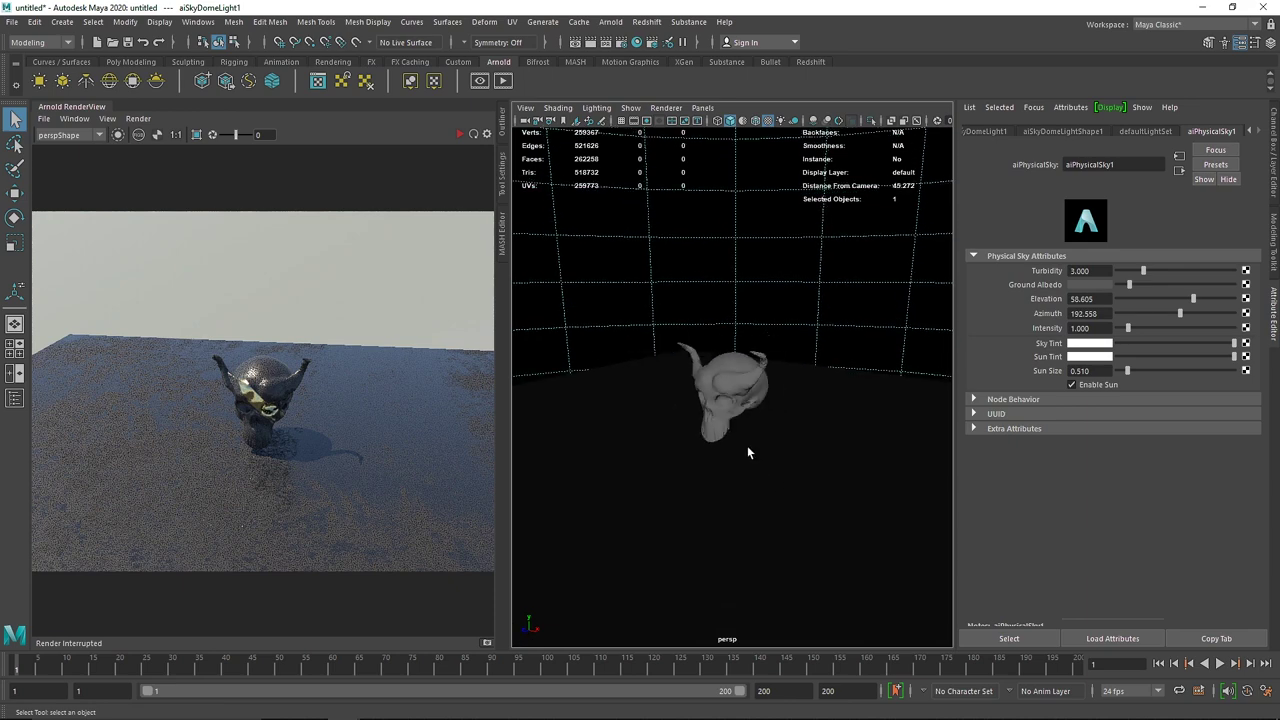
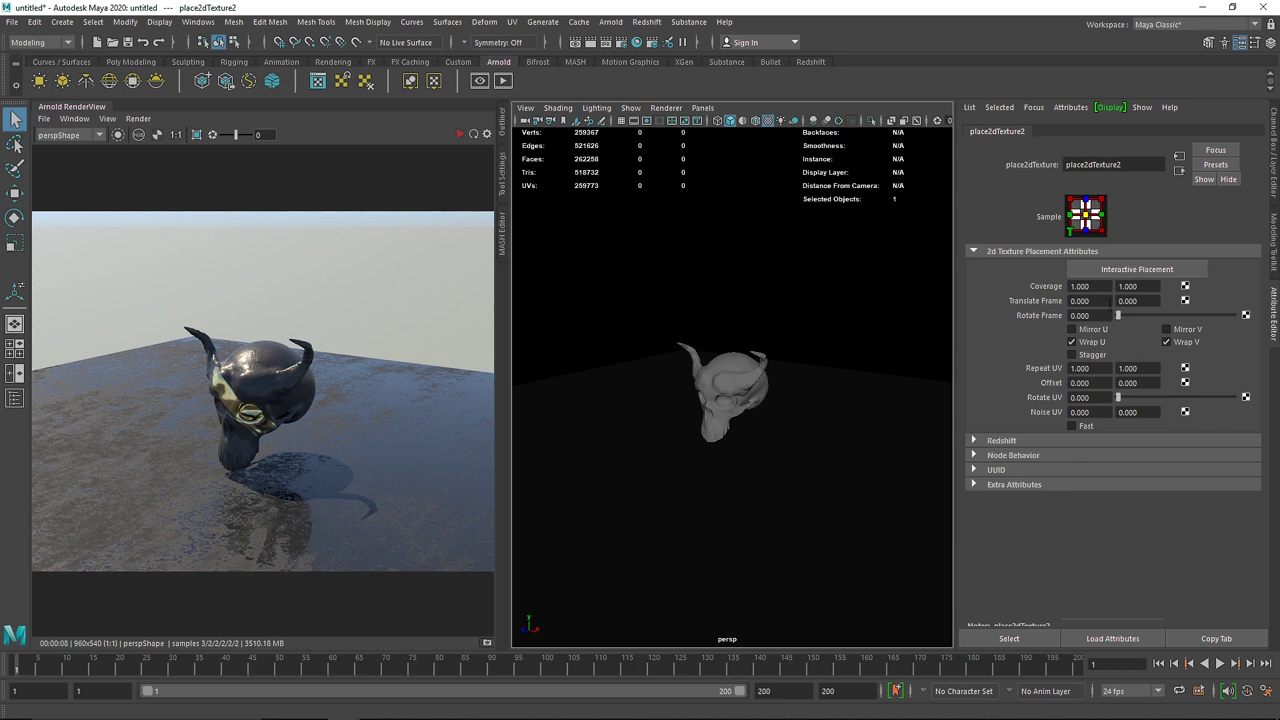
# Step: Try a Repeat UV of 2 by 2 on place2dTexture2 in the live render
pyautogui.click(1080, 300)
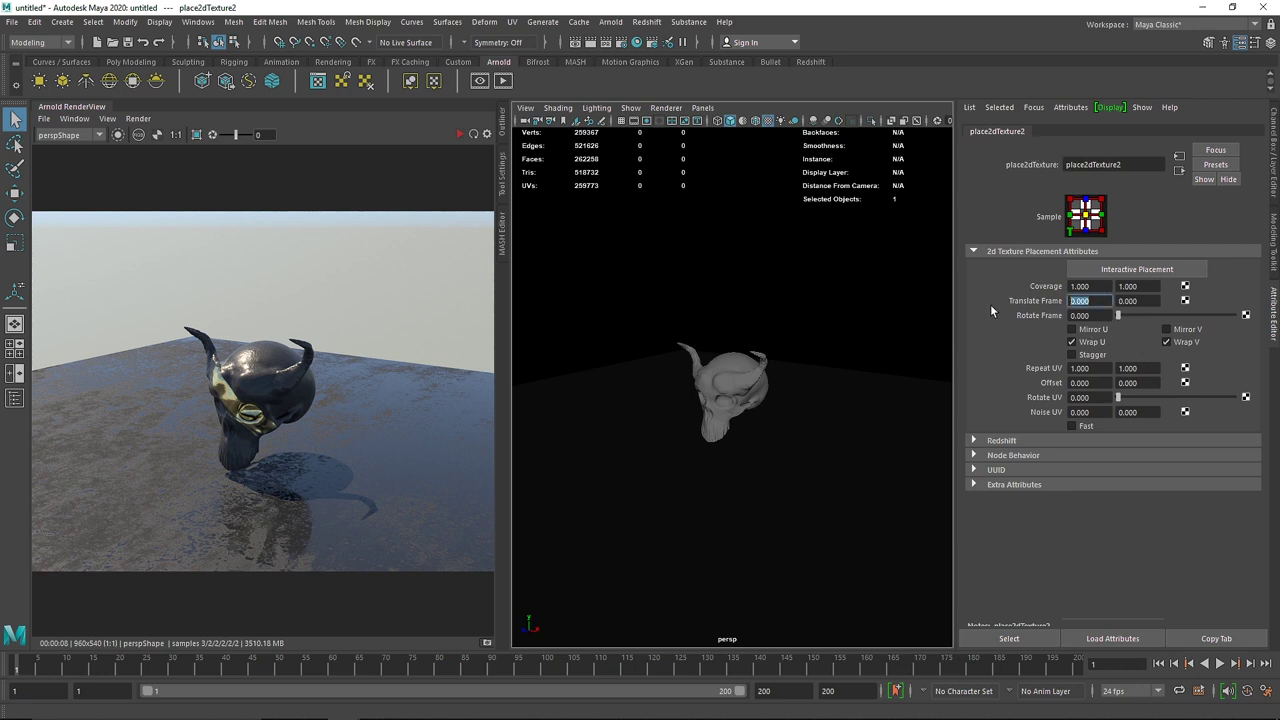
pyautogui.click(1085, 368)
pyautogui.write('2')
pyautogui.press('Tab')
pyautogui.write('2')
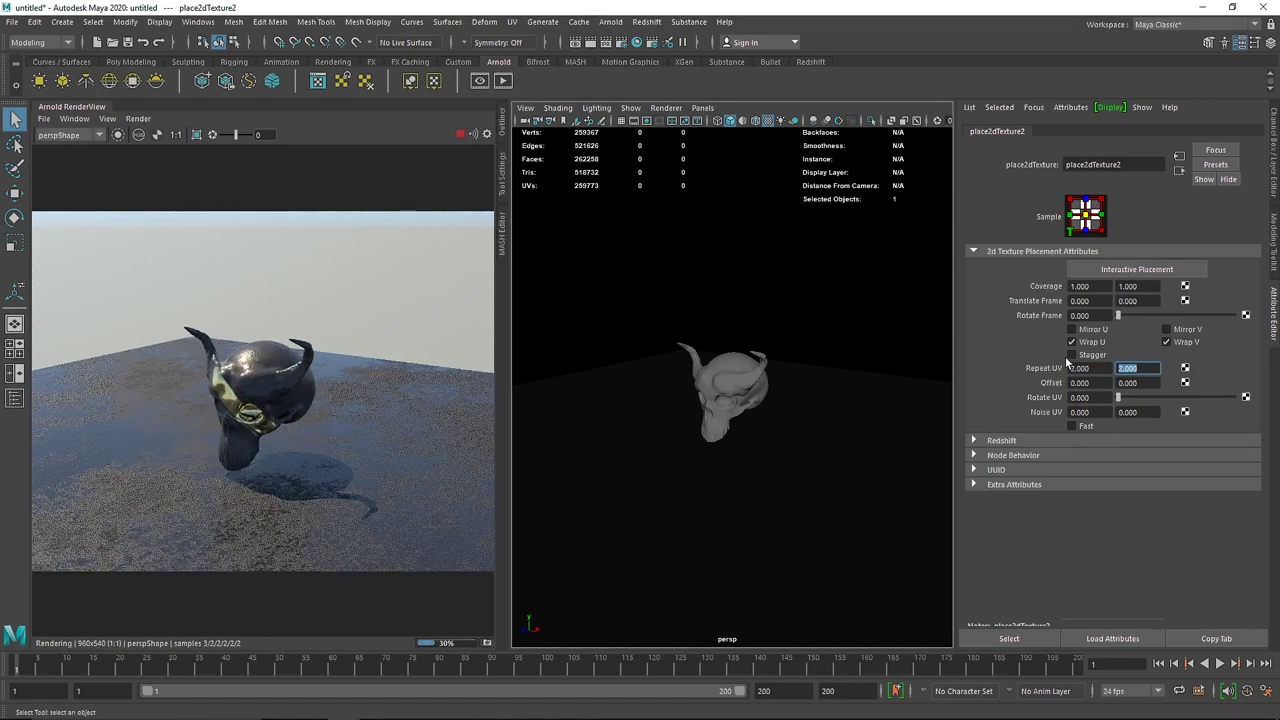
# Step: Restore the Repeat UV of place2dTexture2 to 1 by 1
pyautogui.moveTo(1096, 368); pyautogui.dragTo(1055, 379)
pyautogui.write('1')
pyautogui.press('Tab')
pyautogui.write('1')
pyautogui.press('Return')
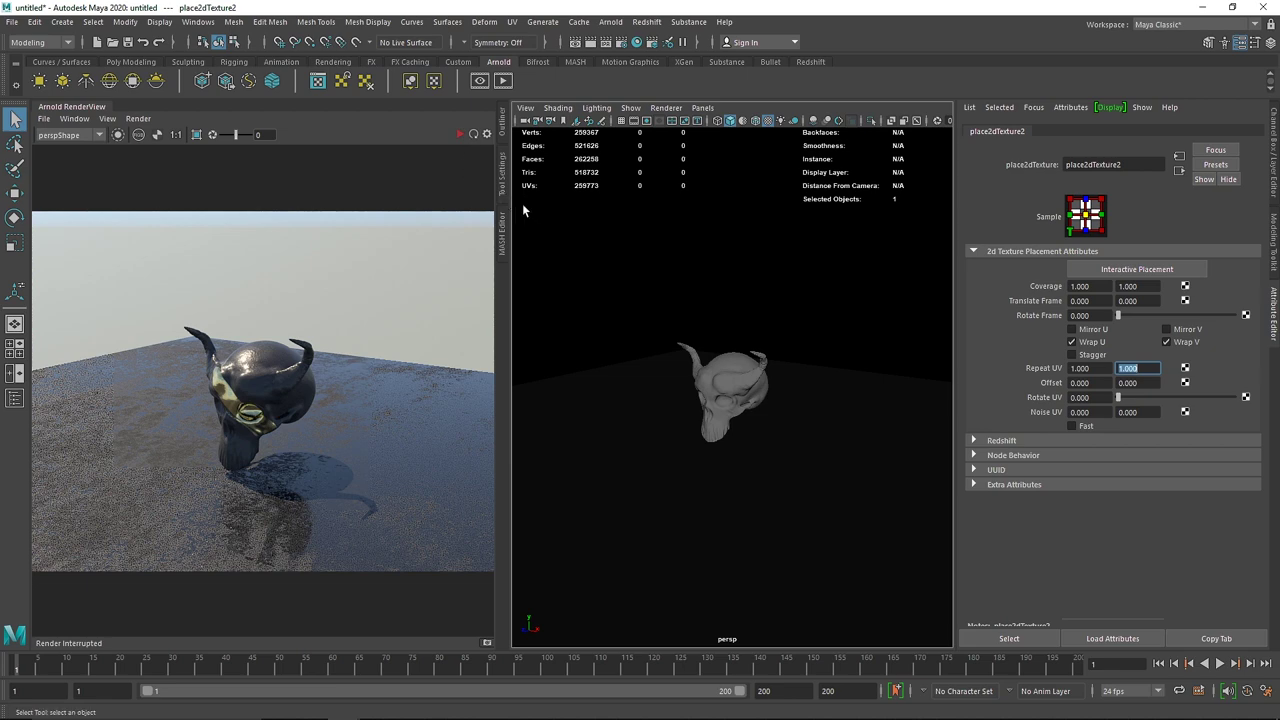
# Step: Delete the sky dome light and close the Arnold RenderView
pyautogui.click(771, 247)
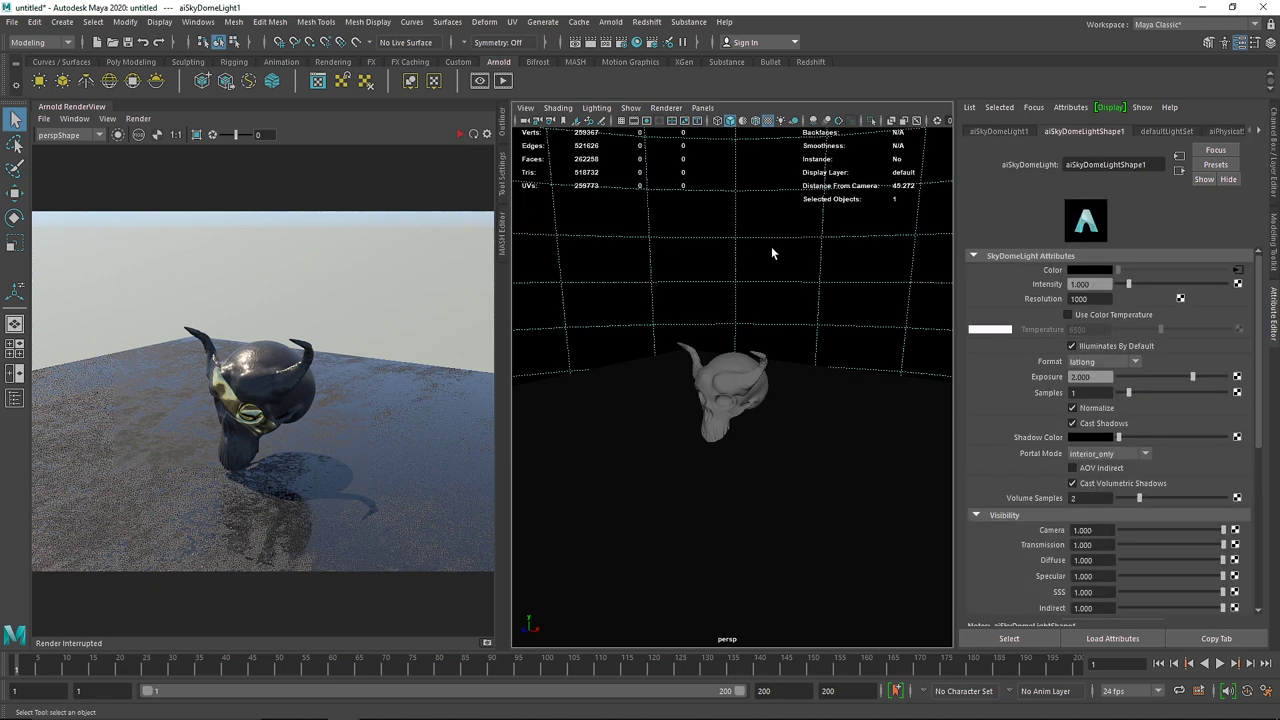
pyautogui.click(771, 253)
pyautogui.rightClick(96, 112)
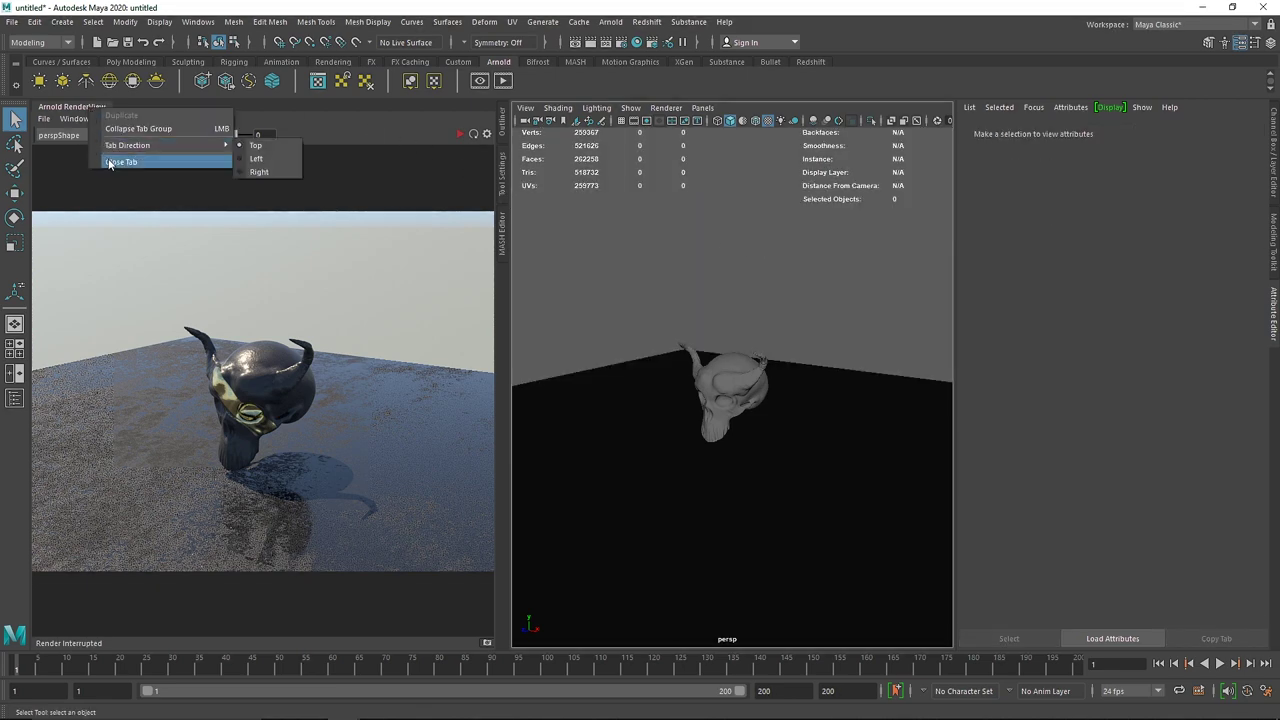
pyautogui.click(112, 162)
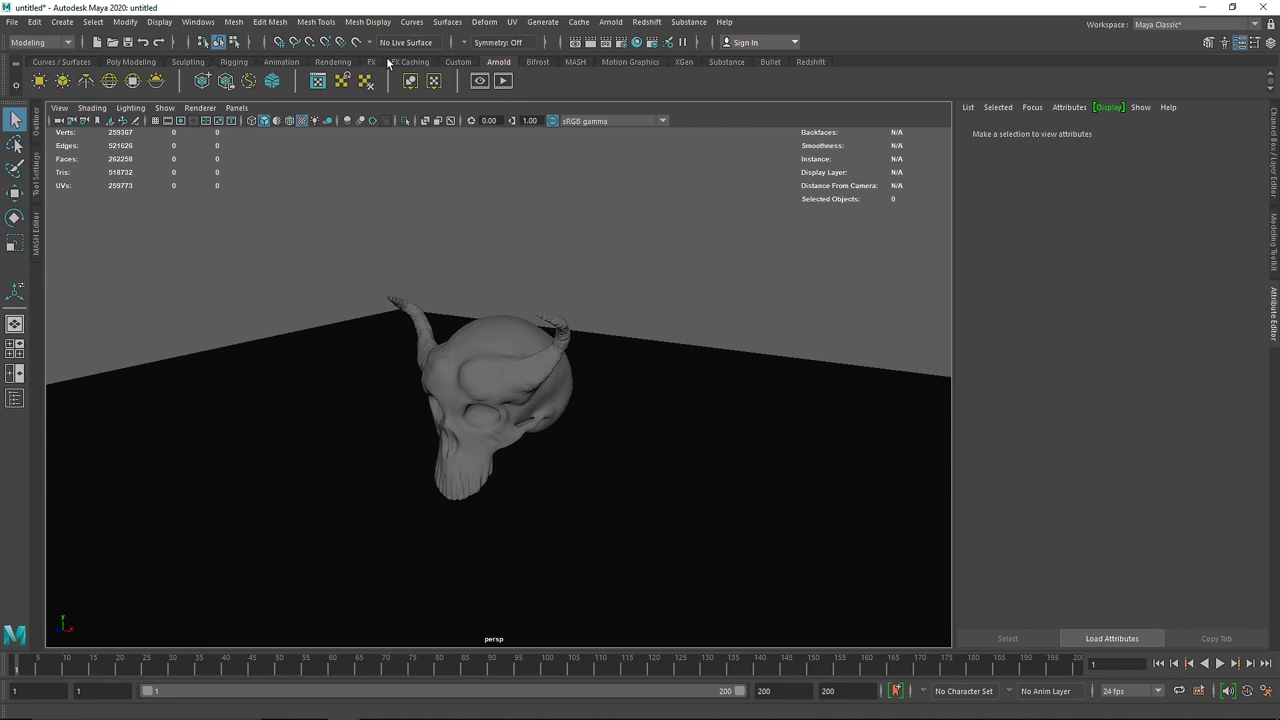
# Step: Create an Arnold area light and move it up and away from the skull's base
pyautogui.click(62, 80)
pyautogui.press('w')
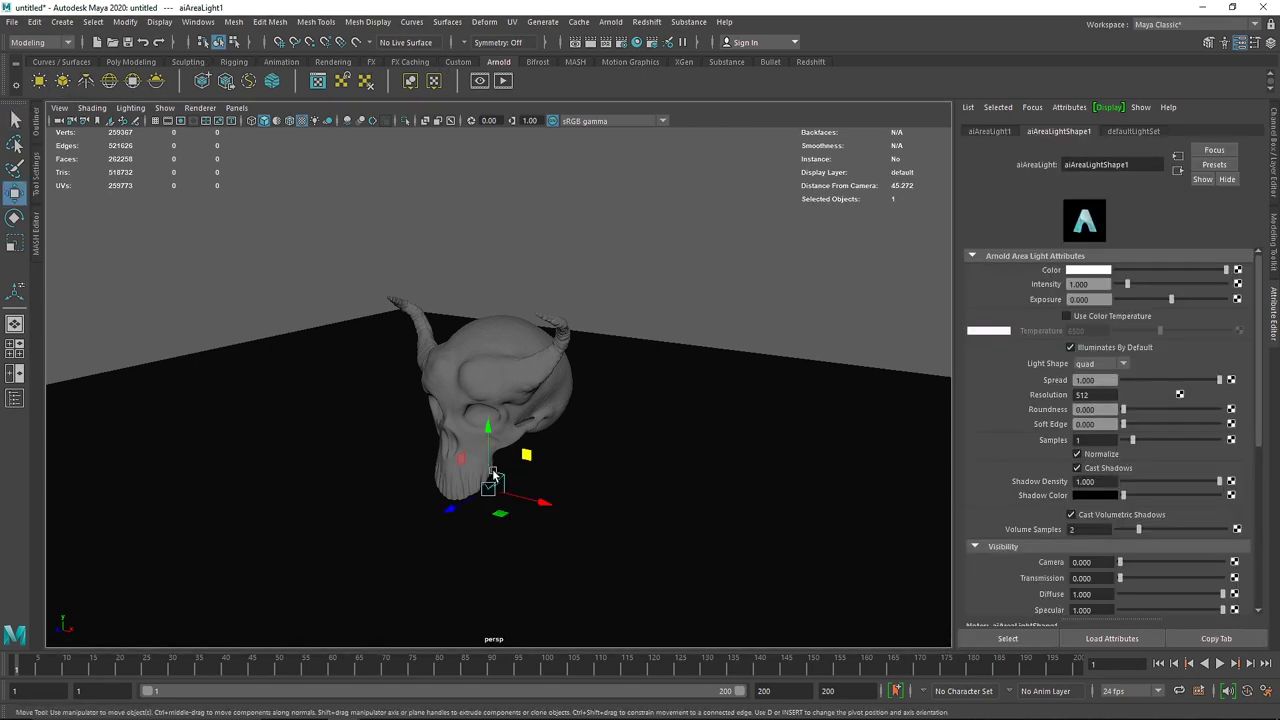
pyautogui.moveTo(491, 464); pyautogui.dragTo(514, 314)
pyautogui.moveTo(464, 351); pyautogui.dragTo(649, 466)
# Step: Scale up the area light and position it in front of the skull, off to one side
pyautogui.scroll(-4, 334, 414)
pyautogui.press('r')
pyautogui.keyDown('alt'); pyautogui.moveTo(514, 460); pyautogui.dragTo(354, 423); pyautogui.keyUp('alt')
pyautogui.press('w')
pyautogui.press('t')
pyautogui.scroll(-6, 366, 414)
pyautogui.press('w')
pyautogui.moveTo(466, 454)
pyautogui.keyDown('alt'); pyautogui.mouseDown()
pyautogui.moveTo(480, 450)
pyautogui.moveTo(464, 475)
pyautogui.mouseUp(); pyautogui.keyUp('alt')
# Step: Look through the area light to aim it at the skull from the side, and return to the perspective view
pyautogui.click(240, 108)
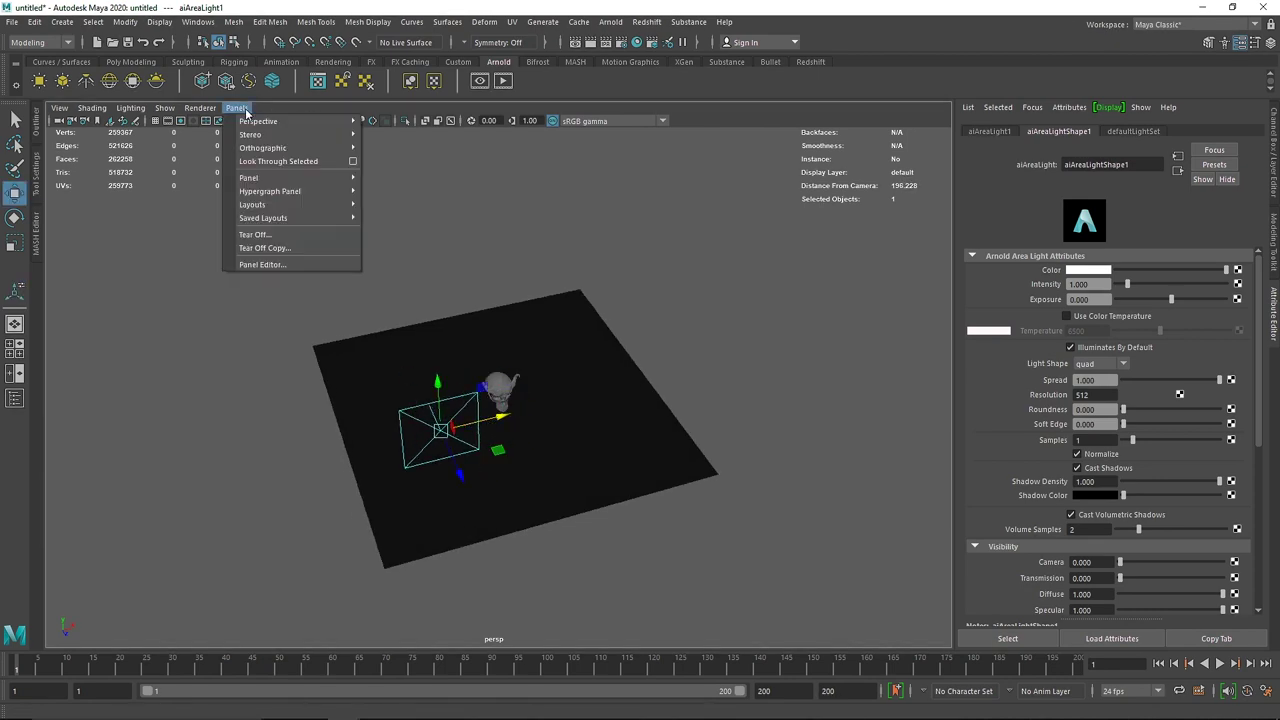
pyautogui.click(276, 161)
pyautogui.keyDown('alt'); pyautogui.moveTo(406, 301); pyautogui.dragTo(835, 540); pyautogui.keyUp('alt')
pyautogui.click(869, 481)
pyautogui.press('f')
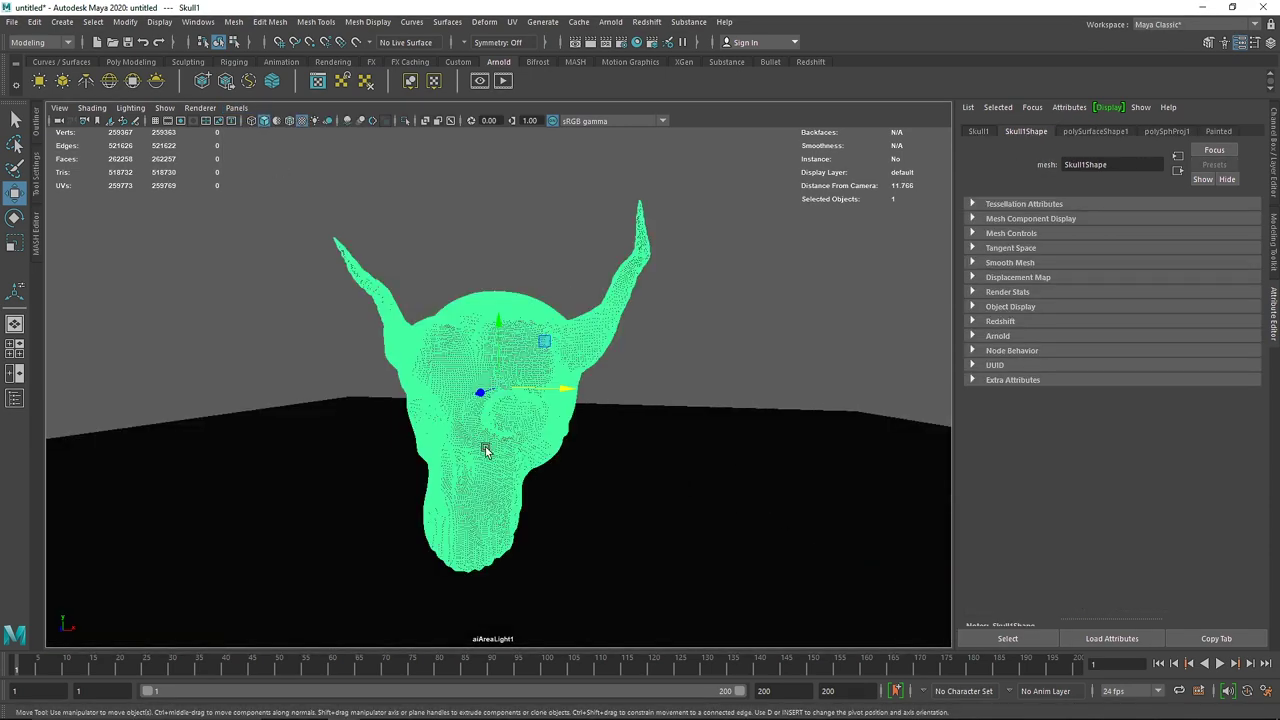
pyautogui.keyDown('alt'); pyautogui.moveTo(486, 449); pyautogui.dragTo(591, 470); pyautogui.keyUp('alt')
pyautogui.keyDown('alt'); pyautogui.moveTo(591, 470); pyautogui.dragTo(496, 462, button='right'); pyautogui.keyUp('alt')
pyautogui.keyDown('alt'); pyautogui.moveTo(496, 461); pyautogui.dragTo(543, 463); pyautogui.keyUp('alt')
pyautogui.keyDown('alt'); pyautogui.moveTo(543, 463); pyautogui.dragTo(489, 460, button='right'); pyautogui.keyUp('alt')
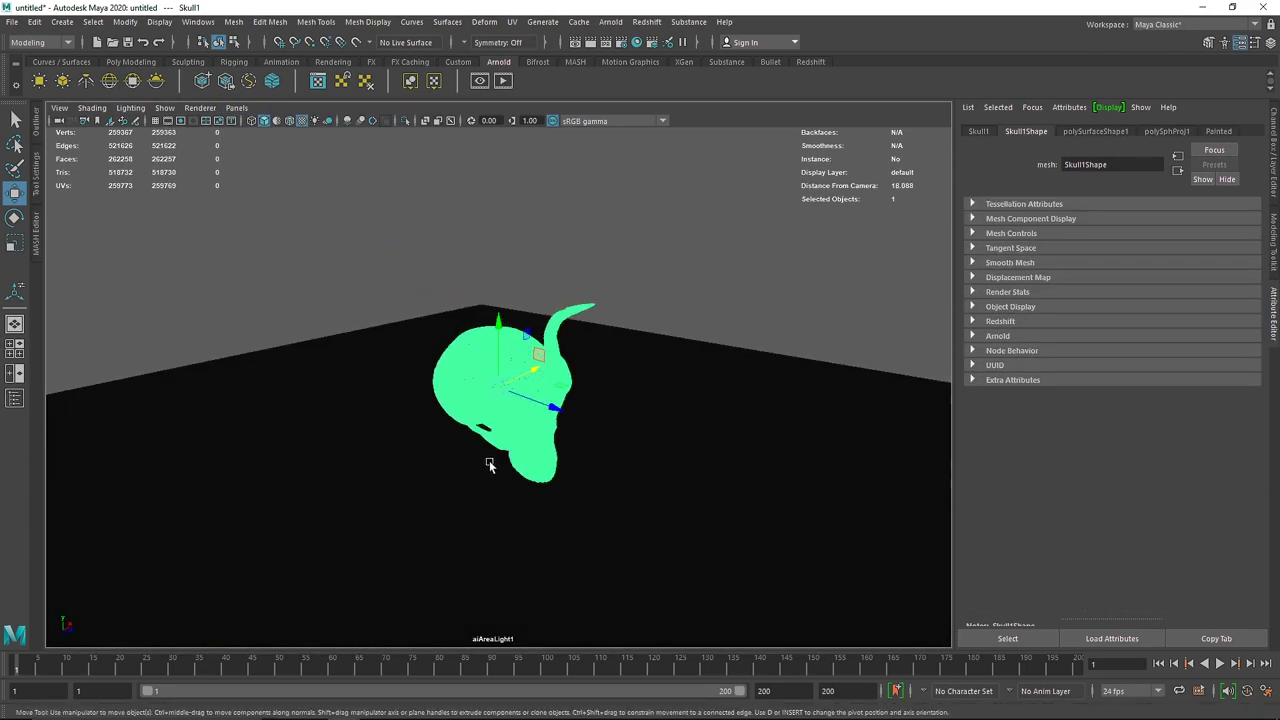
pyautogui.keyDown('alt'); pyautogui.moveTo(489, 460); pyautogui.dragTo(496, 470); pyautogui.keyUp('alt')
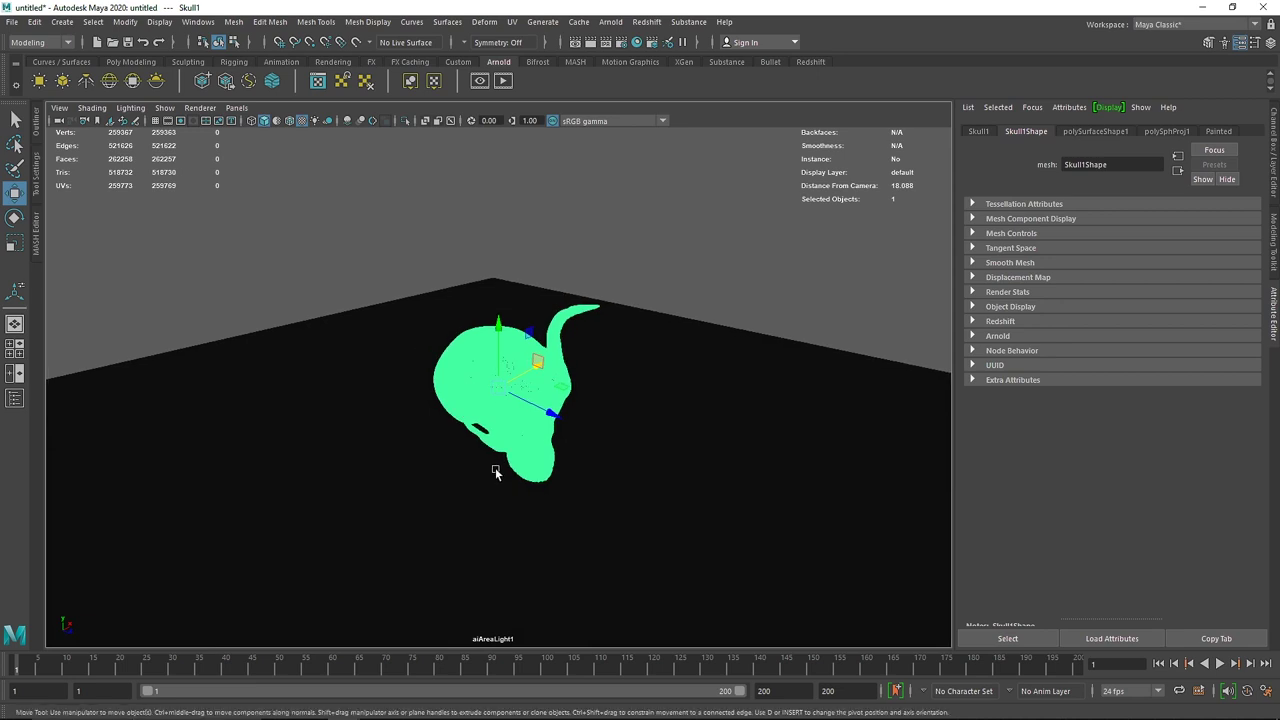
pyautogui.press('space')
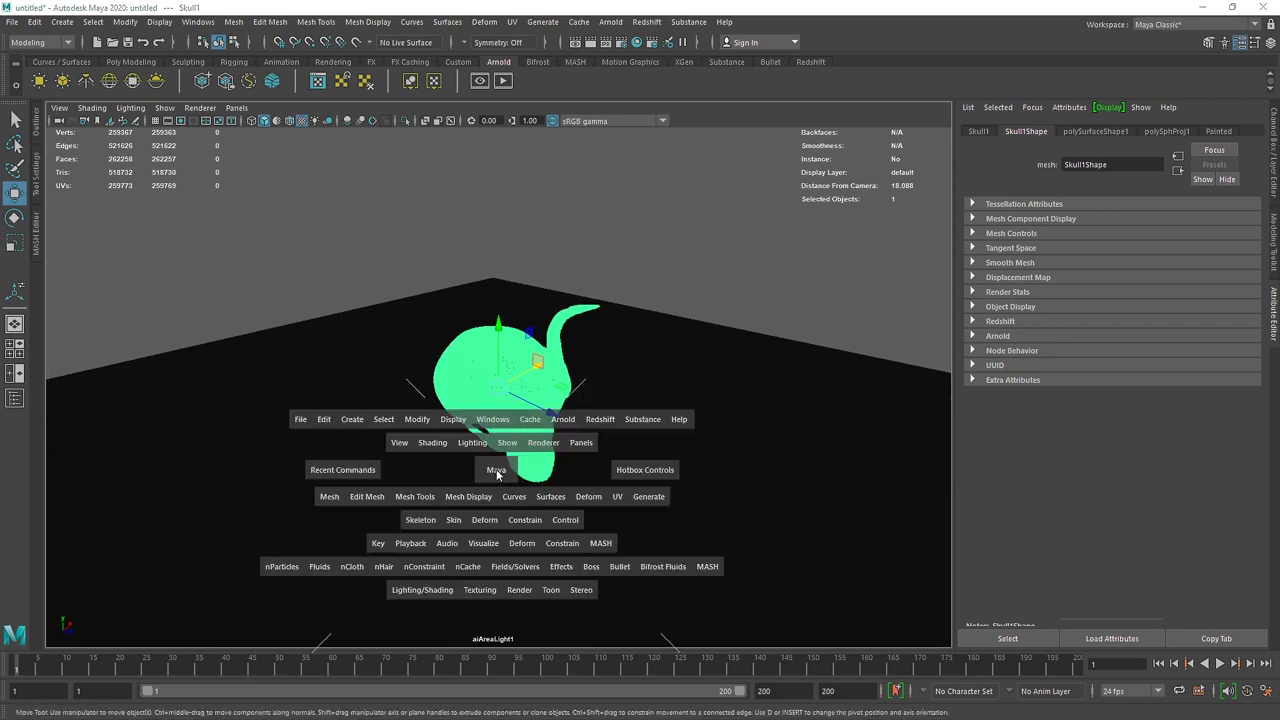
pyautogui.press('a')
# Step: Duplicate the area light and aim the copy at the skull from the opposite side by looking through it
pyautogui.click(432, 366)
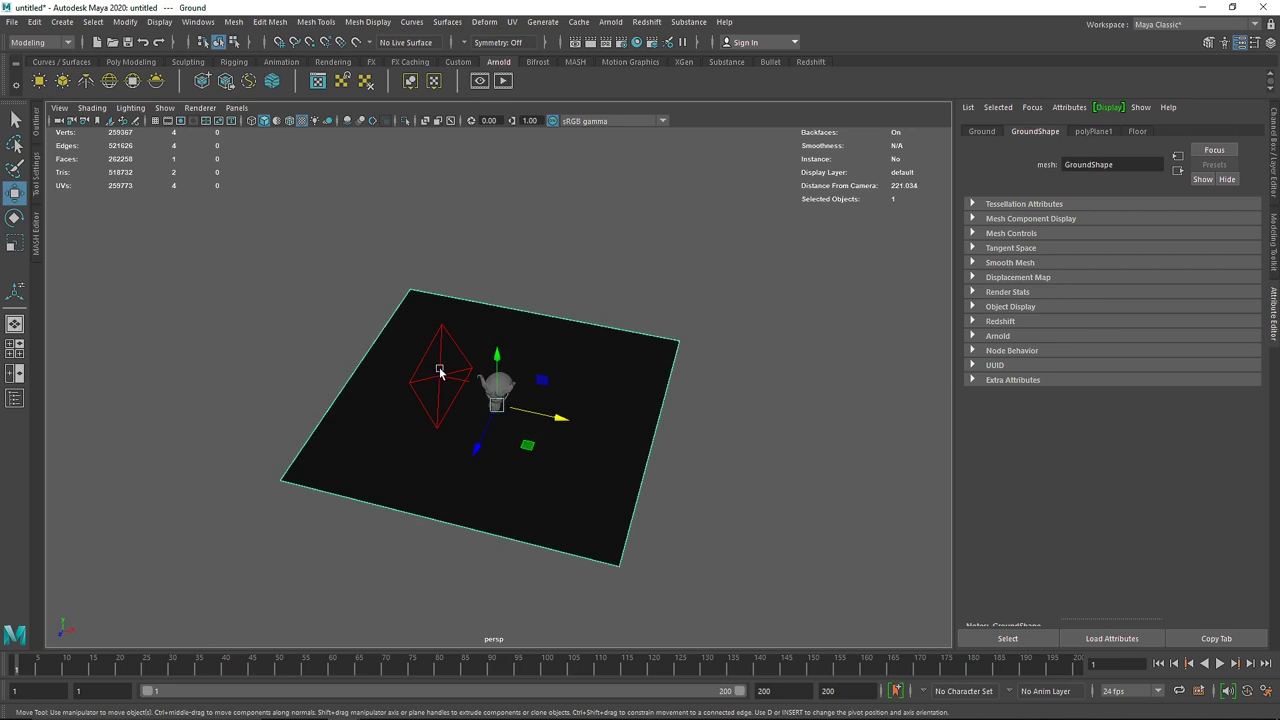
pyautogui.moveTo(432, 368); pyautogui.dragTo(447, 409)
pyautogui.click(236, 108)
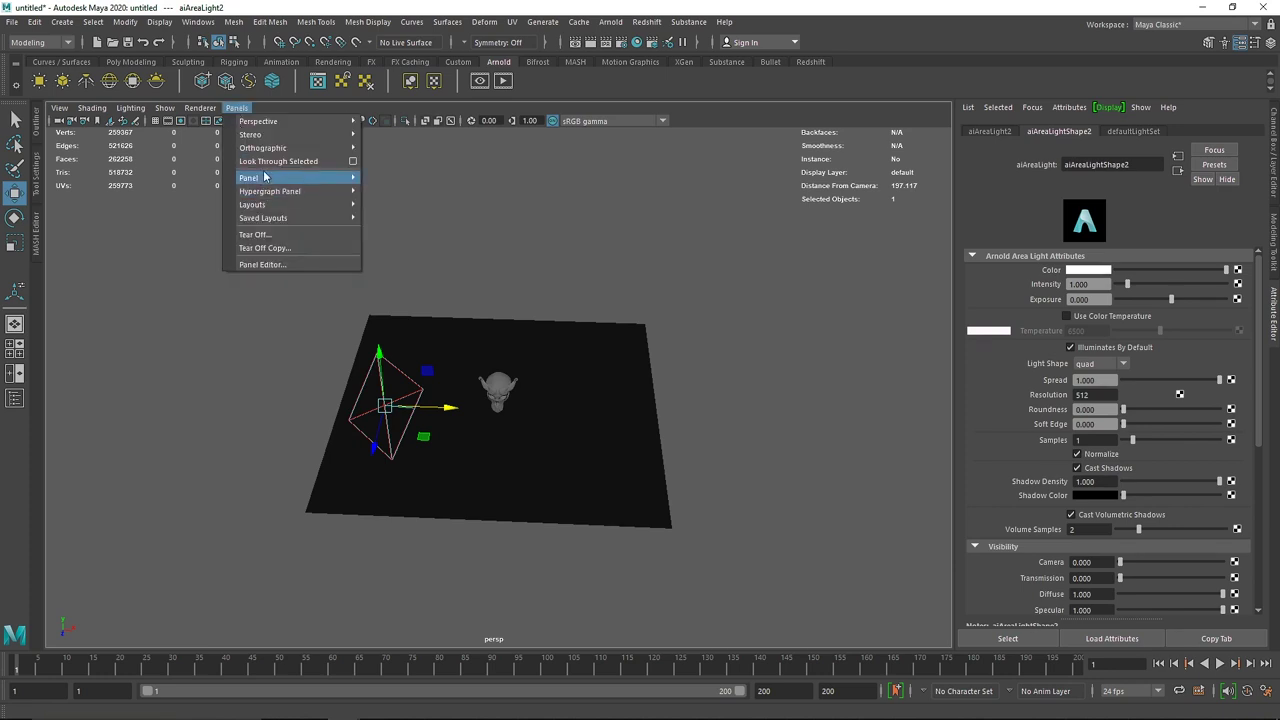
pyautogui.click(264, 161)
pyautogui.keyDown('alt'); pyautogui.moveTo(636, 391); pyautogui.dragTo(505, 302); pyautogui.keyUp('alt')
pyautogui.click(792, 351)
pyautogui.press('f')
pyautogui.press('space')
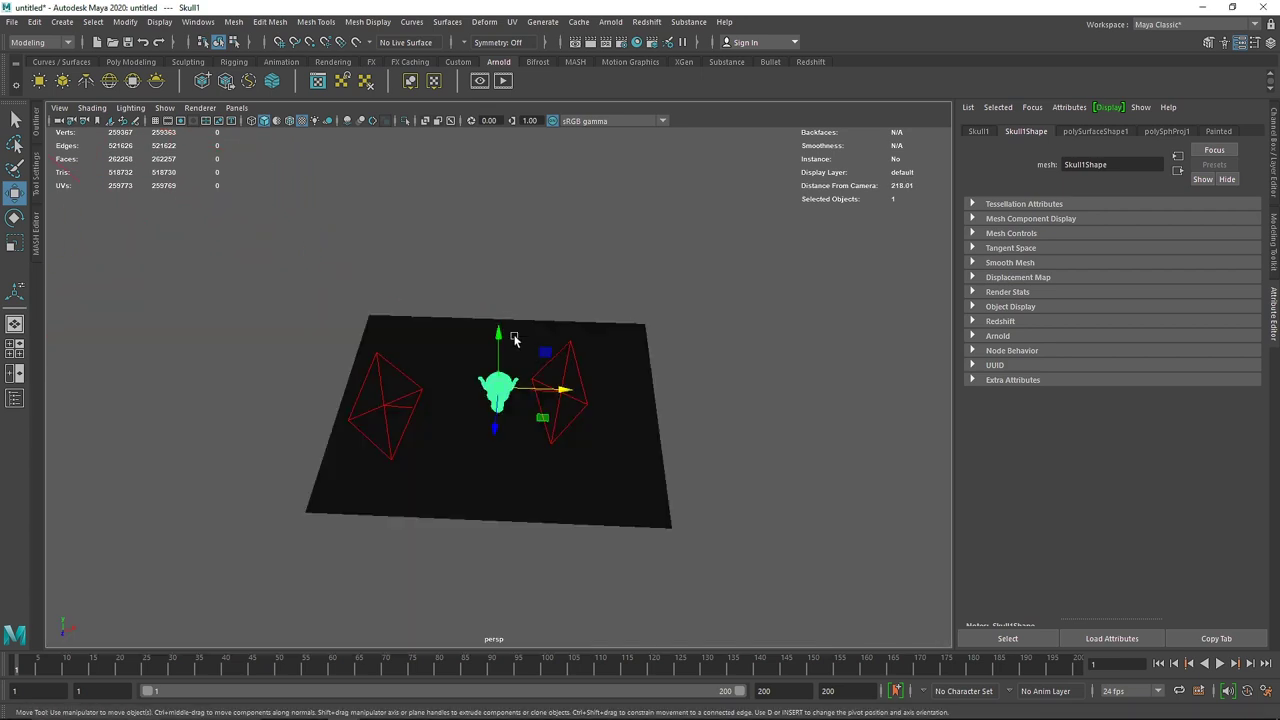
# Step: Move the second area light farther from the skull, out toward the side edge of the ground plane
pyautogui.click(576, 406)
pyautogui.click(579, 403)
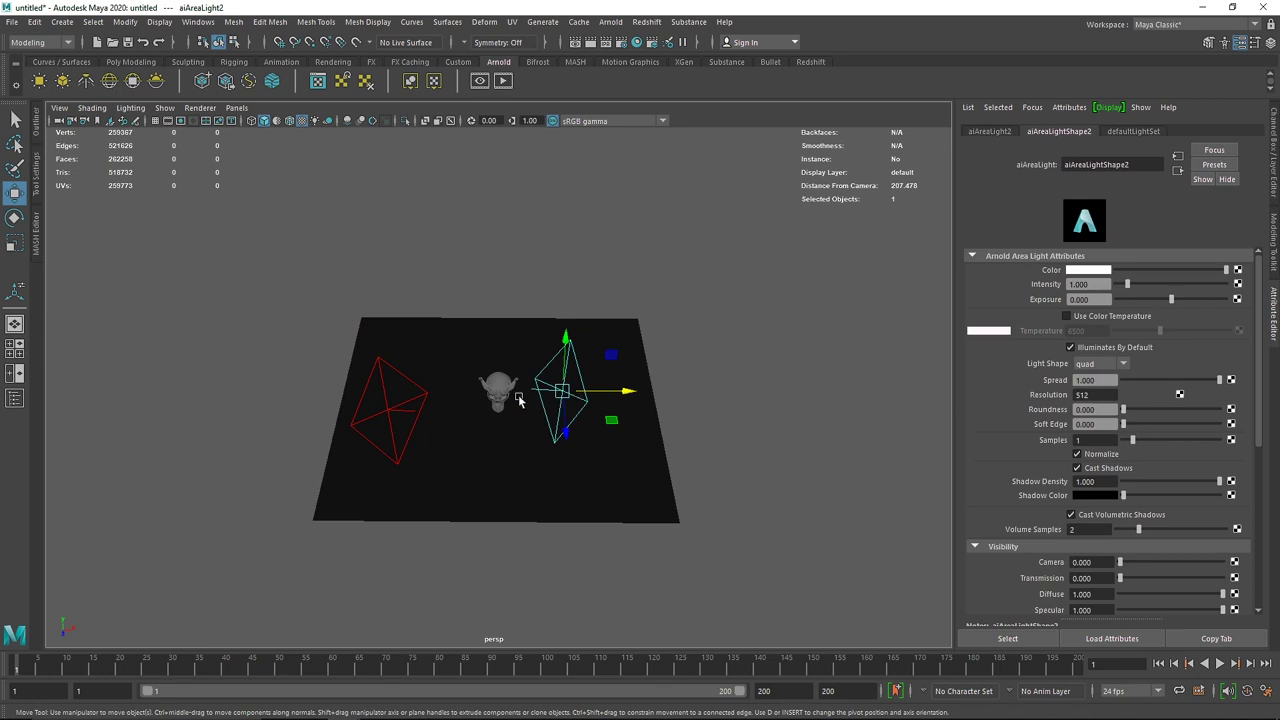
pyautogui.press('space')
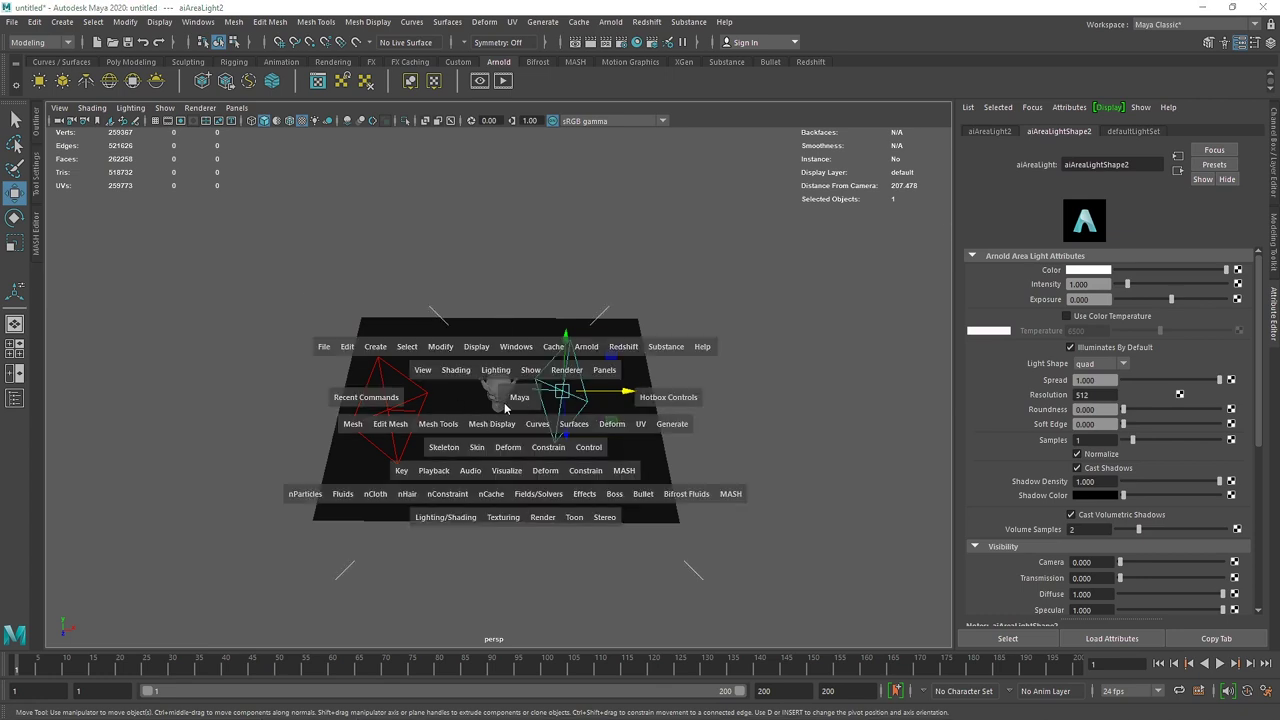
pyautogui.keyDown('alt'); pyautogui.moveTo(514, 402); pyautogui.dragTo(607, 472); pyautogui.keyUp('alt')
pyautogui.moveTo(434, 426); pyautogui.dragTo(474, 423)
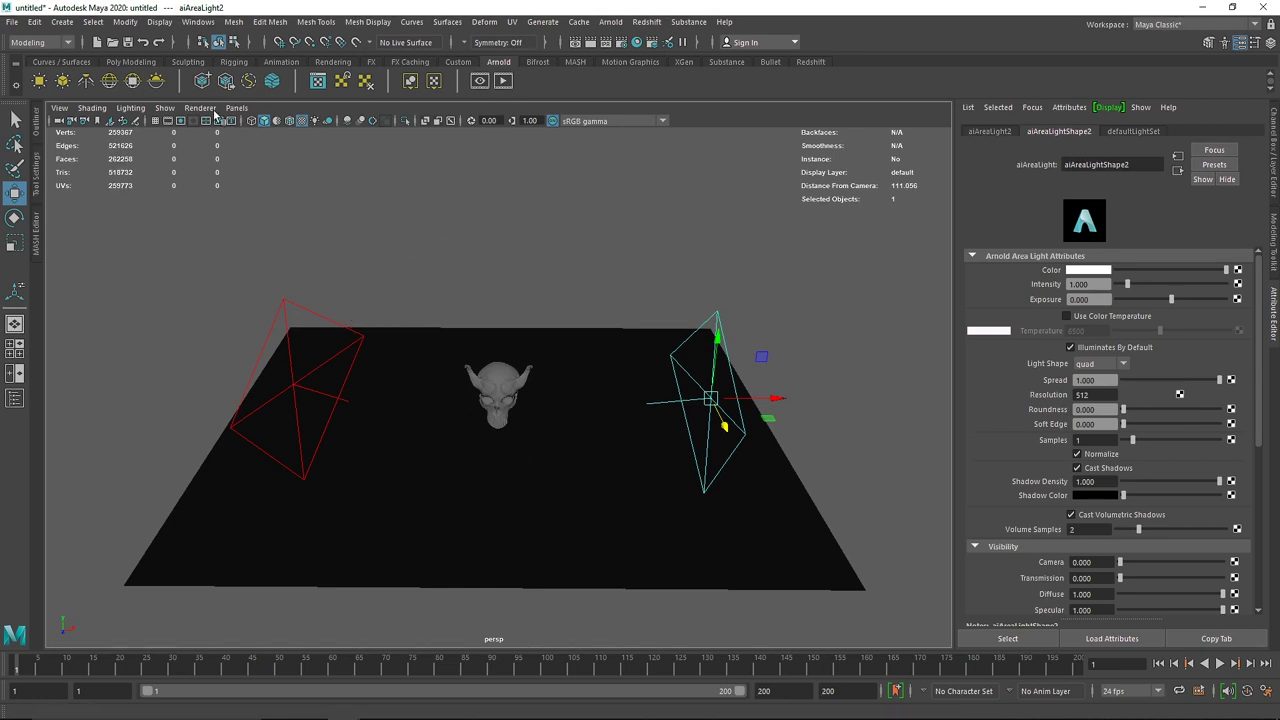
# Step: Create a camera and look through camera1 in the viewport
pyautogui.click(130, 61)
pyautogui.click(62, 21)
pyautogui.moveTo(178, 112)
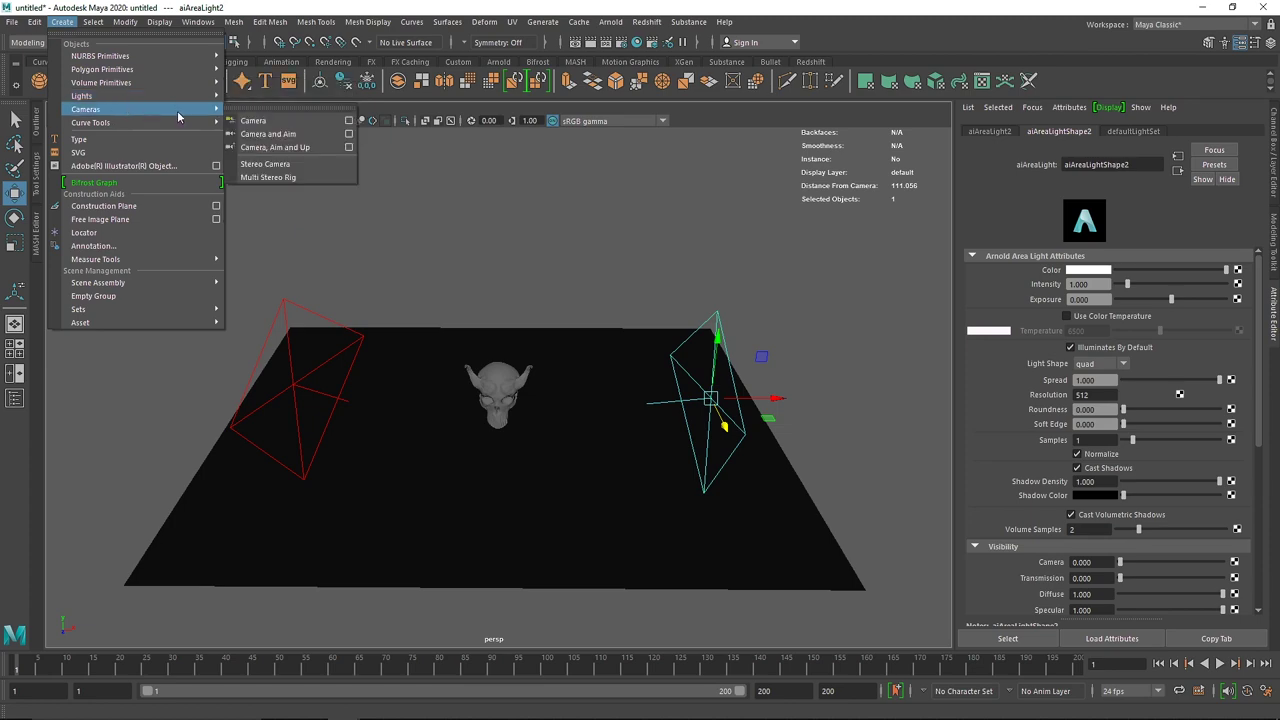
pyautogui.click(253, 121)
pyautogui.click(236, 108)
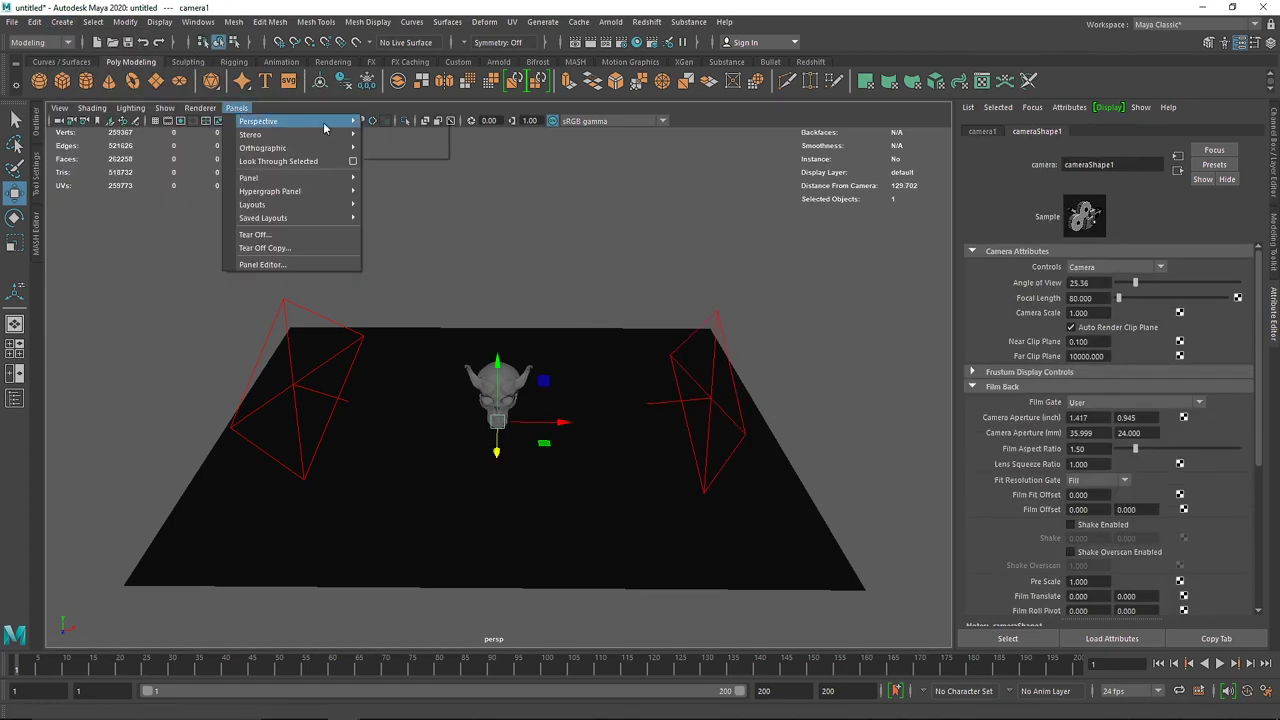
pyautogui.click(383, 128)
# Step: Frame the skull in the camera1 view from a raised angle
pyautogui.keyDown('alt'); pyautogui.moveTo(411, 186); pyautogui.dragTo(515, 440); pyautogui.keyUp('alt')
pyautogui.click(475, 268)
pyautogui.press('f')
pyautogui.keyDown('alt'); pyautogui.moveTo(486, 314); pyautogui.dragTo(519, 483); pyautogui.keyUp('alt')
pyautogui.scroll(-1, 499, 451)
# Step: Slide the ground plane about -1.2 cm in X and -6.8 cm in Z, and angle camera1 down on the skull
pyautogui.click(609, 526)
pyautogui.moveTo(453, 556); pyautogui.dragTo(550, 446)
pyautogui.keyDown('alt'); pyautogui.moveTo(643, 476); pyautogui.dragTo(541, 506, button='right'); pyautogui.keyUp('alt')
pyautogui.keyDown('alt'); pyautogui.moveTo(541, 506); pyautogui.dragTo(518, 473); pyautogui.keyUp('alt')
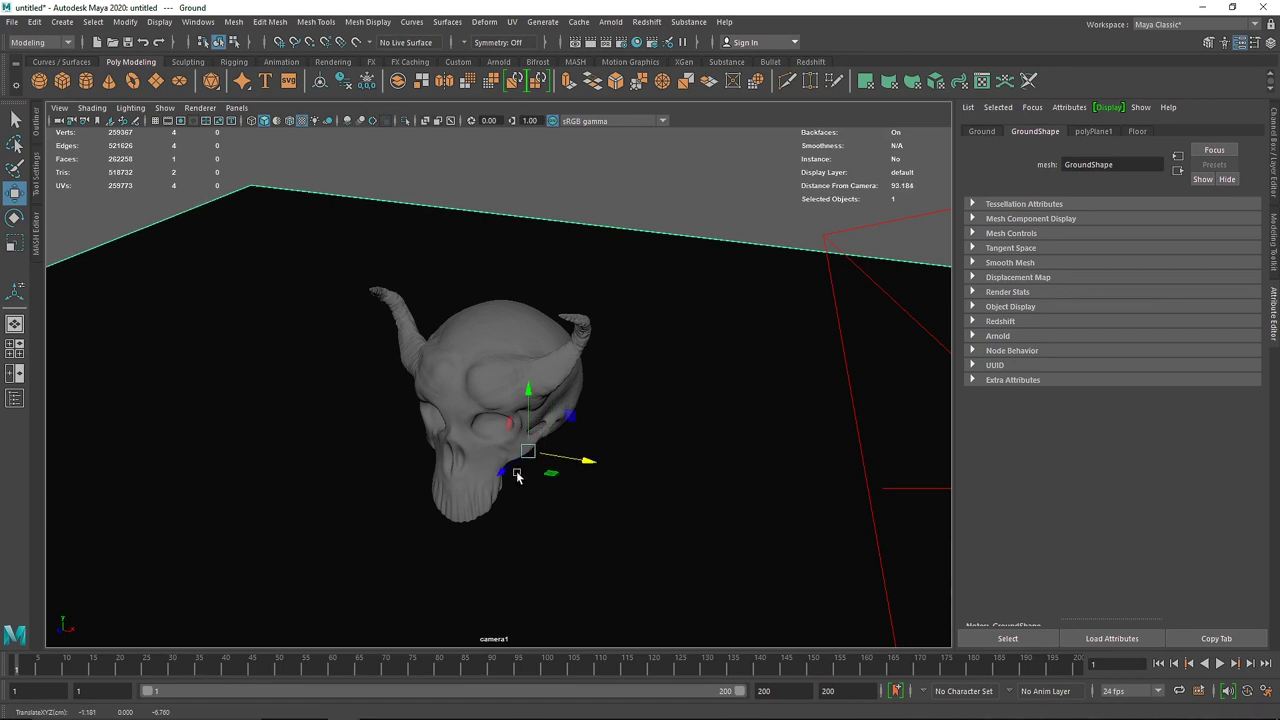
# Step: Set the render image size preset to 1k_Square in the Render Settings and close them
pyautogui.click(621, 42)
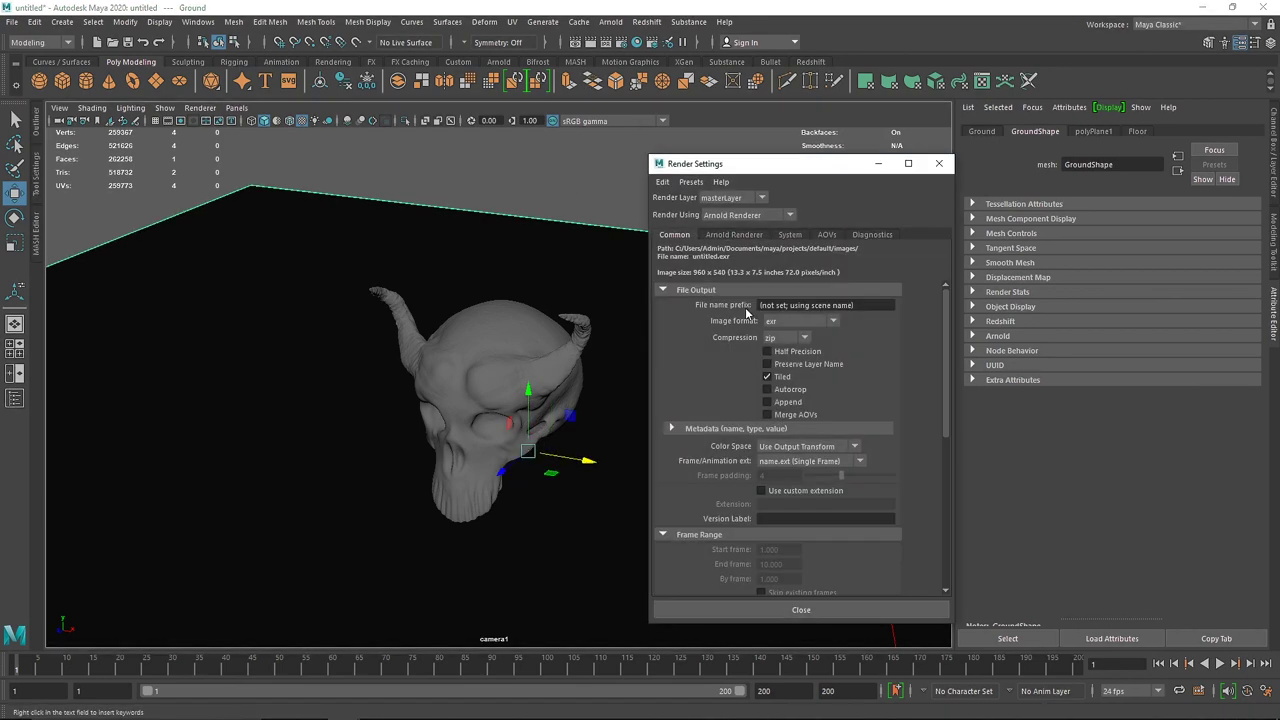
pyautogui.scroll(-5, 870, 510)
pyautogui.click(838, 521)
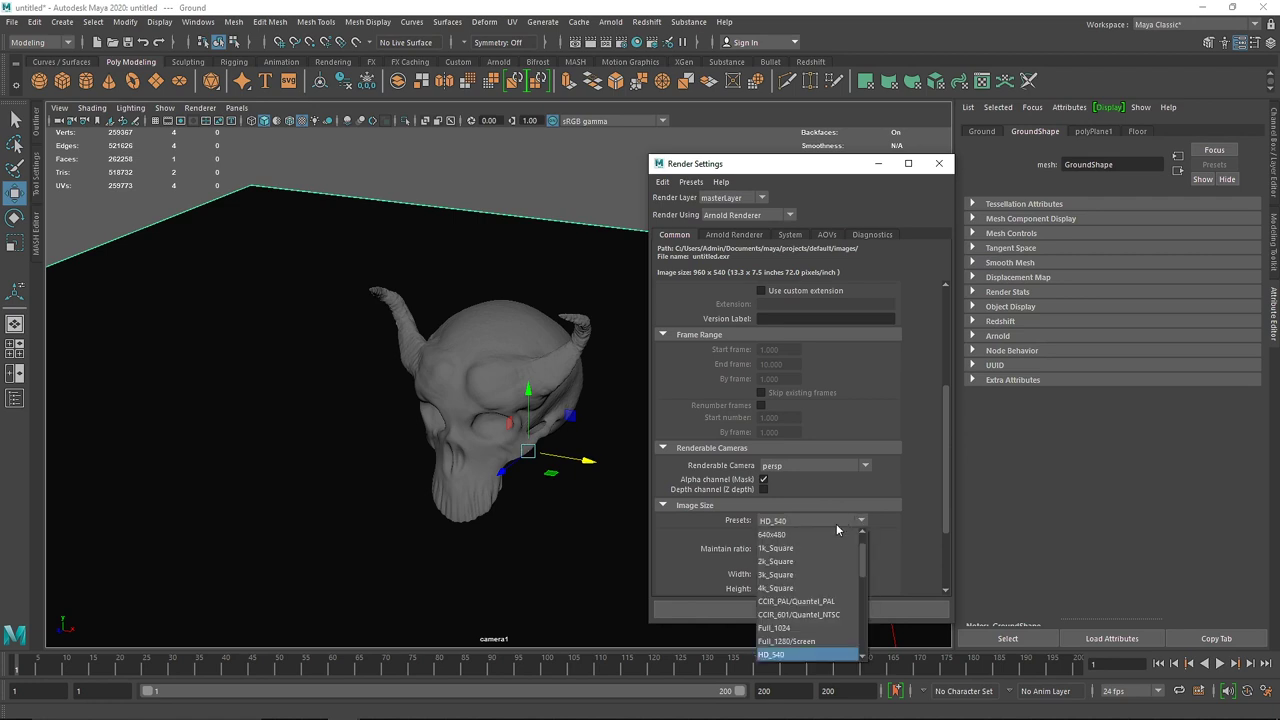
pyautogui.click(790, 548)
pyautogui.click(939, 163)
# Step: Display the resolution gate in the camera1 view and compose the skull within the 1024 x 1024 frame
pyautogui.click(457, 408)
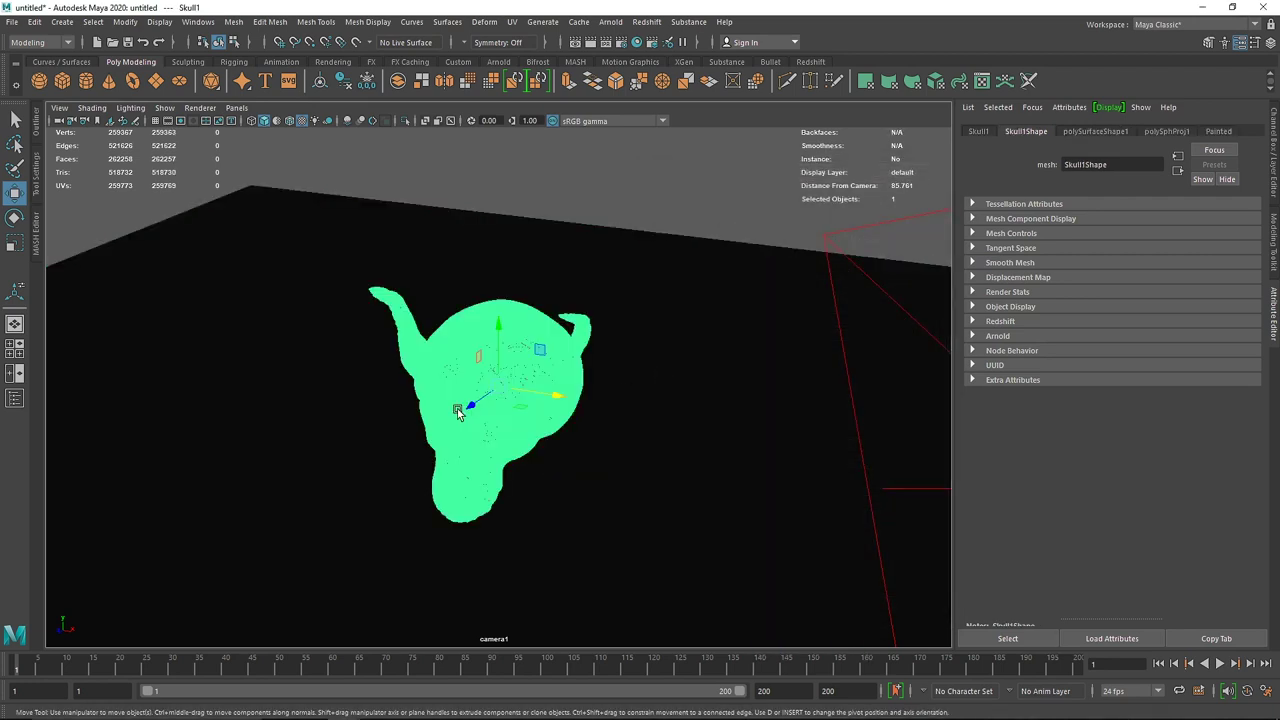
pyautogui.press('f')
pyautogui.click(173, 130)
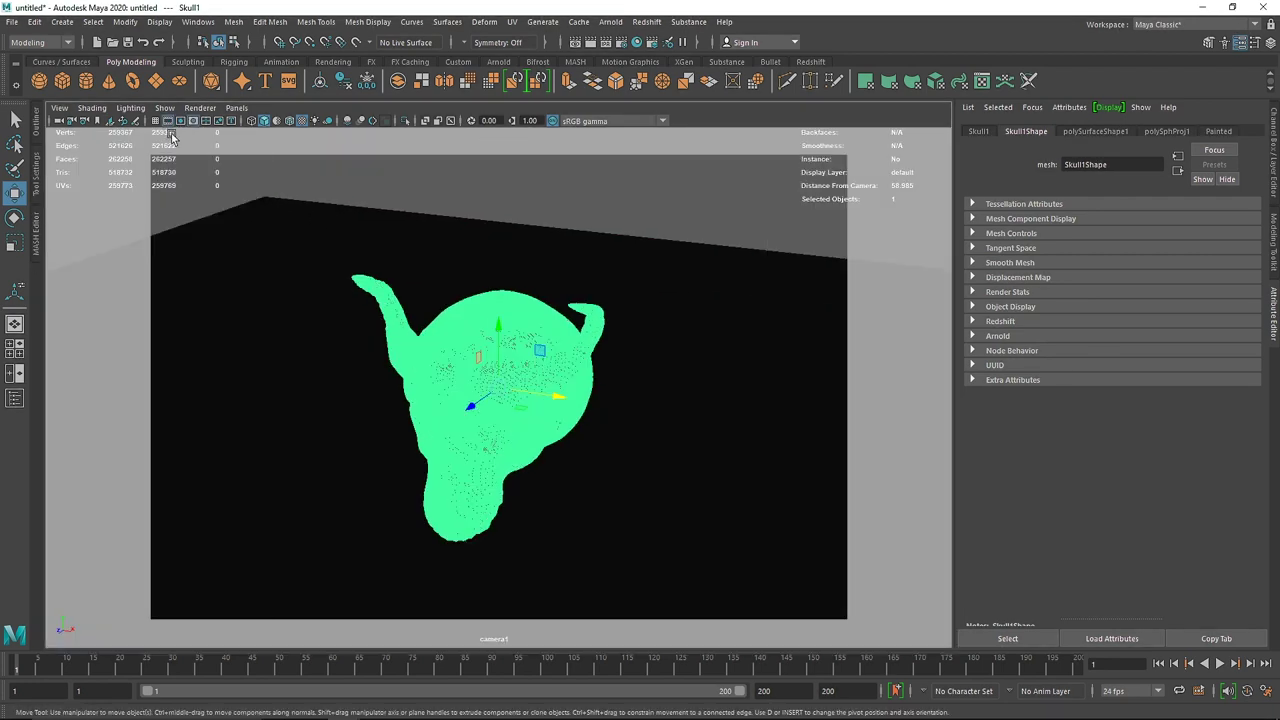
pyautogui.click(181, 121)
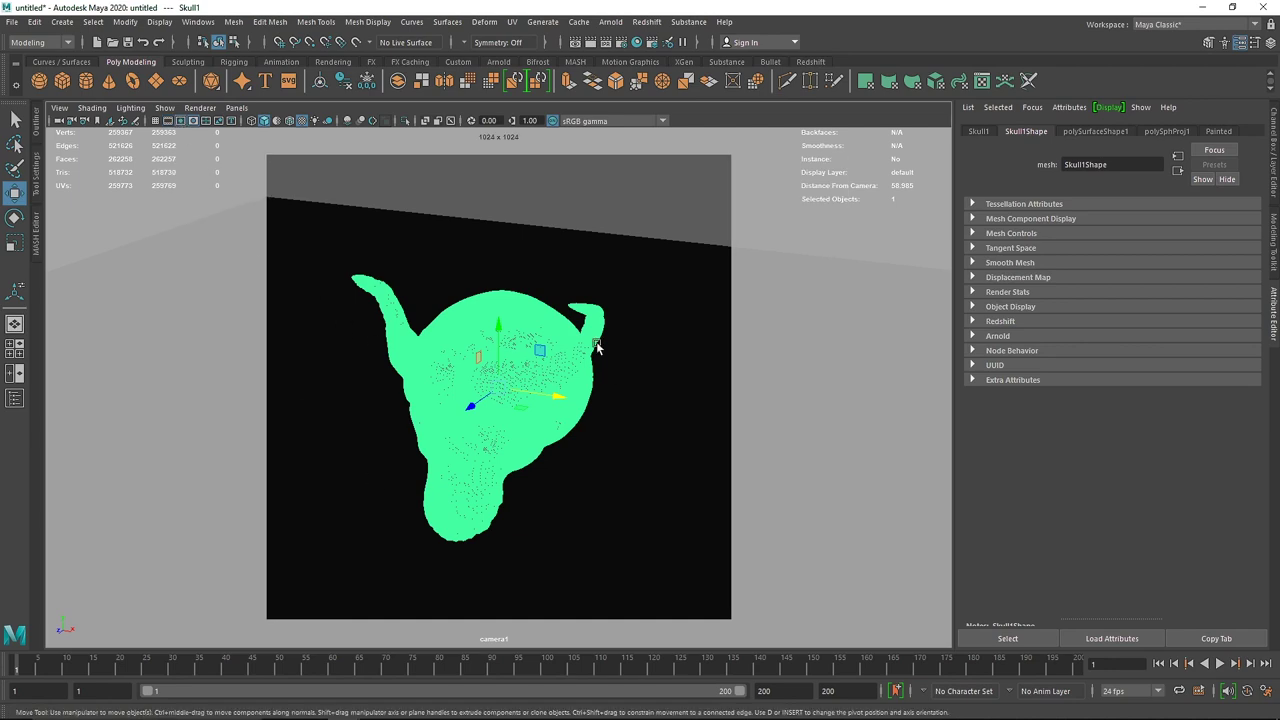
pyautogui.moveTo(597, 347)
pyautogui.keyDown('alt'); pyautogui.mouseDown()
pyautogui.moveTo(585, 375)
pyautogui.moveTo(614, 338)
pyautogui.moveTo(634, 348)
pyautogui.moveTo(606, 369)
pyautogui.moveTo(606, 337)
pyautogui.moveTo(617, 338)
pyautogui.mouseUp(); pyautogui.keyUp('alt')
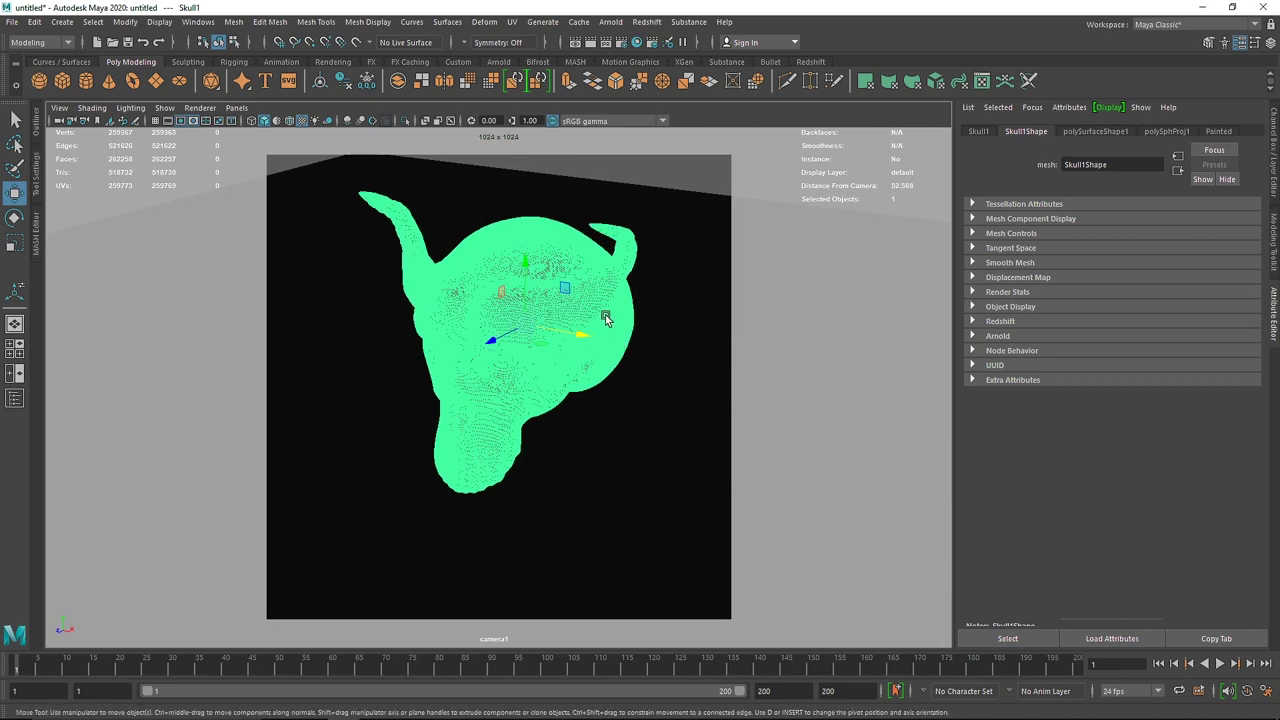
pyautogui.keyDown('alt'); pyautogui.moveTo(605, 318); pyautogui.dragTo(615, 348, button='right'); pyautogui.keyUp('alt')
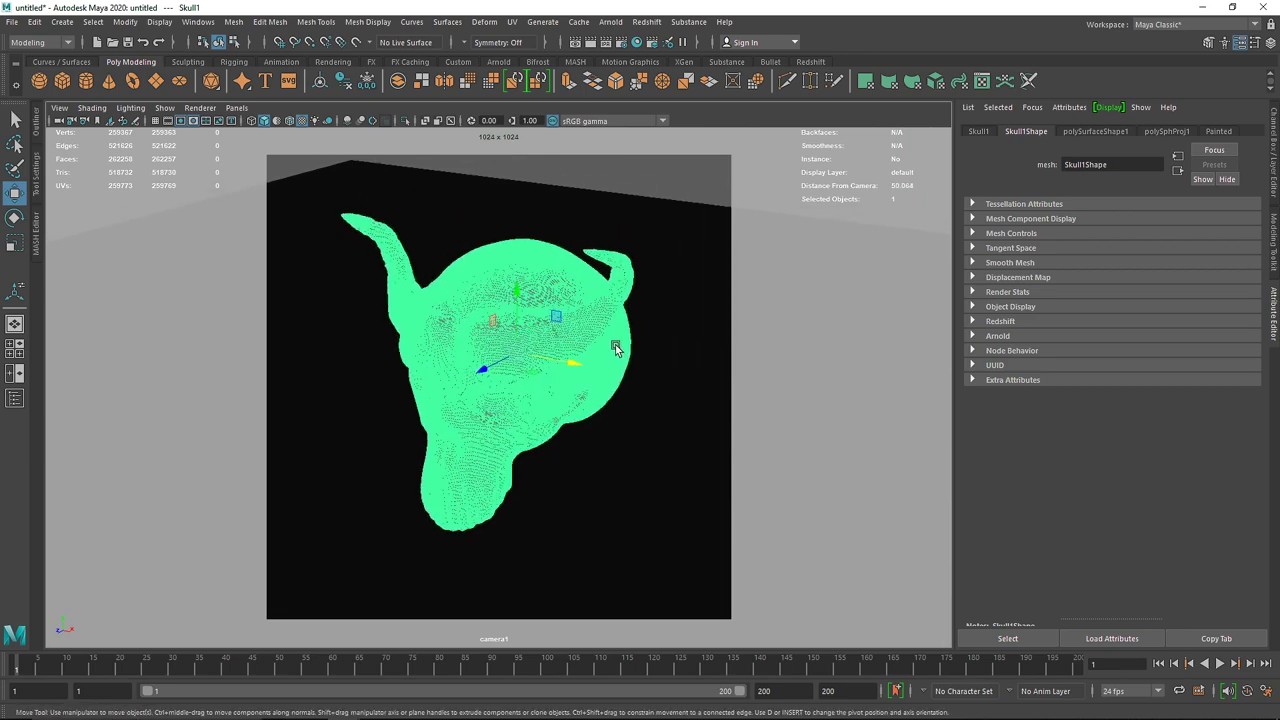
# Step: Slide the ground plane about -9.2 cm in X and -23 cm in Z behind the skull in the camera1 view
pyautogui.click(345, 452)
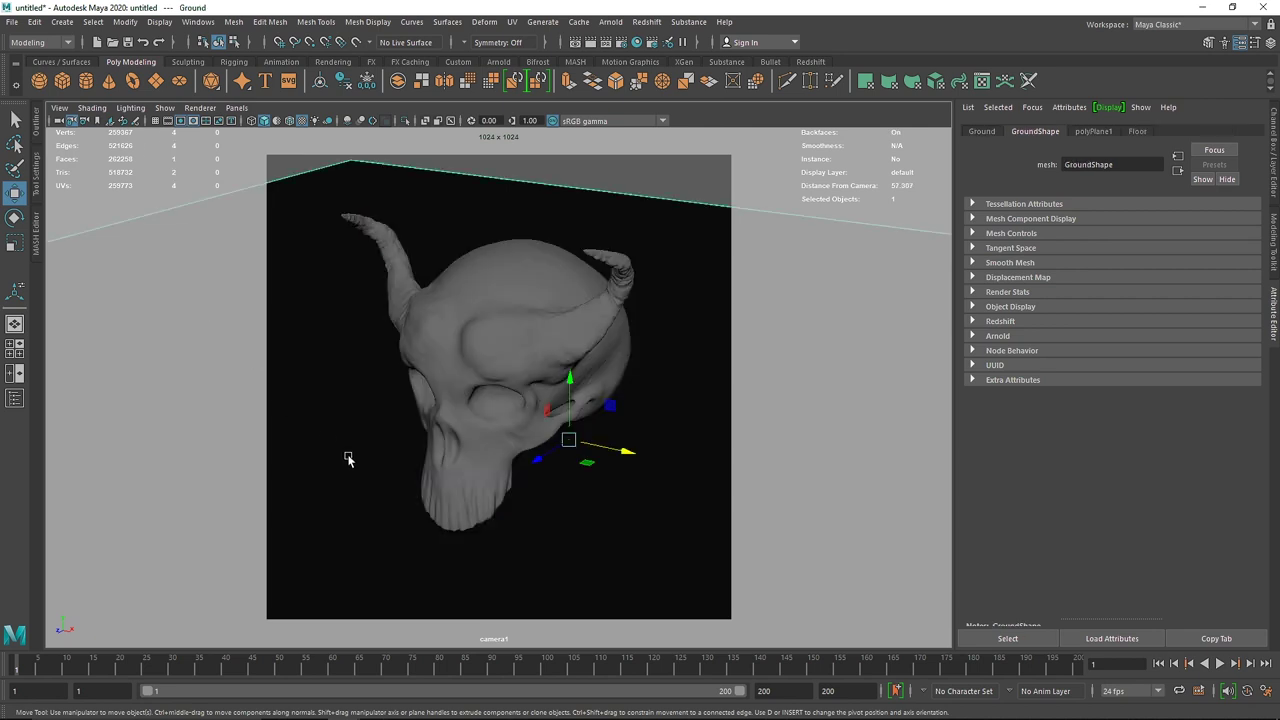
pyautogui.moveTo(550, 460); pyautogui.dragTo(569, 315)
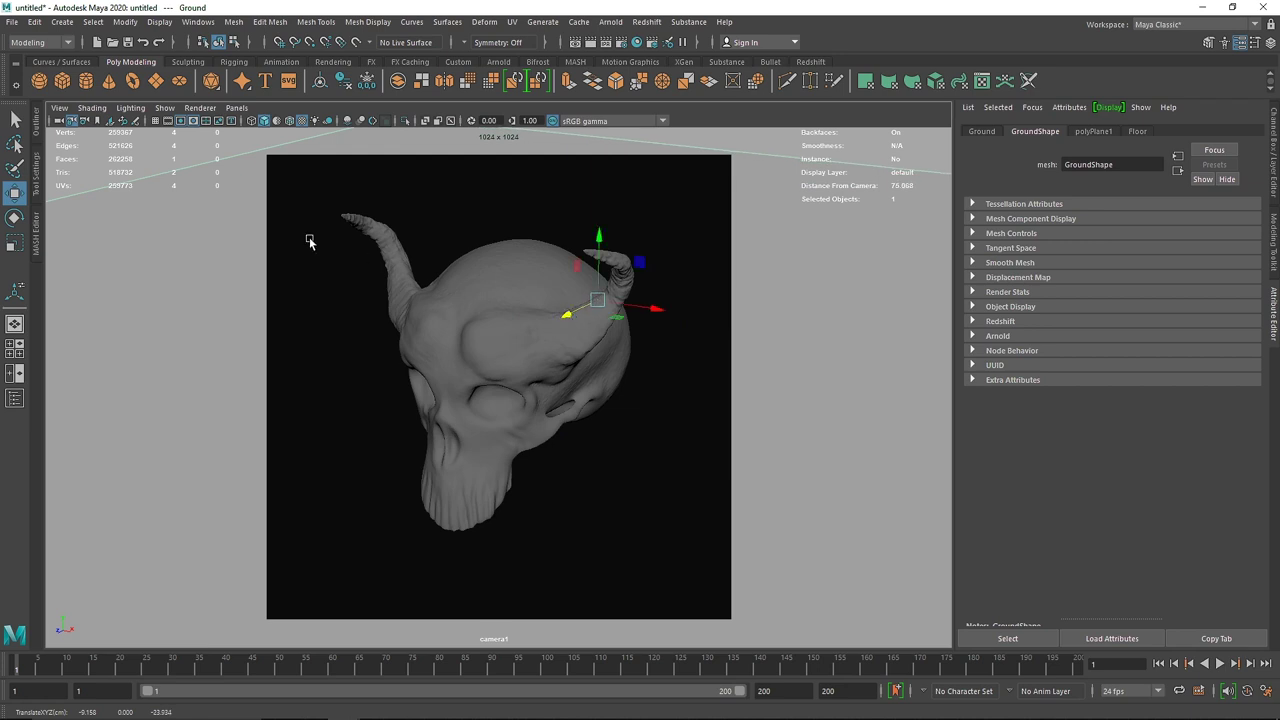
pyautogui.click(364, 230)
pyautogui.click(398, 161)
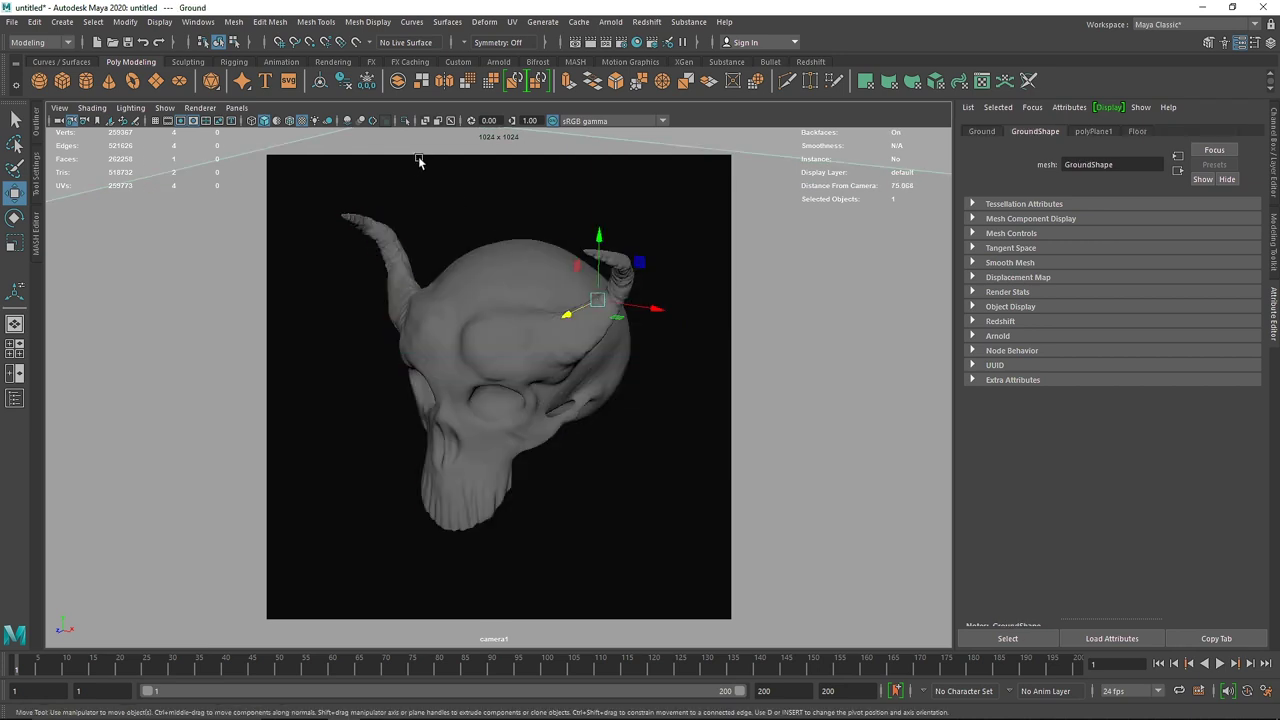
# Step: Run a test render of camera1 in the Arnold RenderView and stop it
pyautogui.click(498, 62)
pyautogui.click(505, 84)
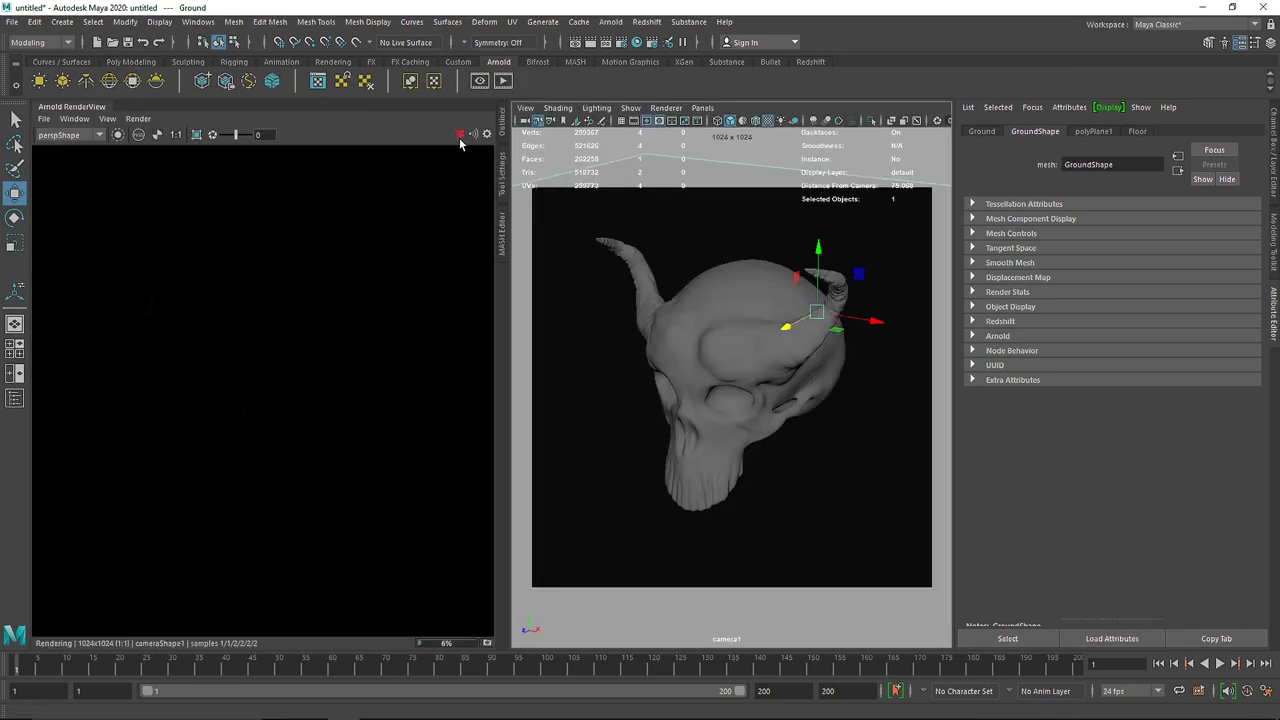
pyautogui.click(459, 134)
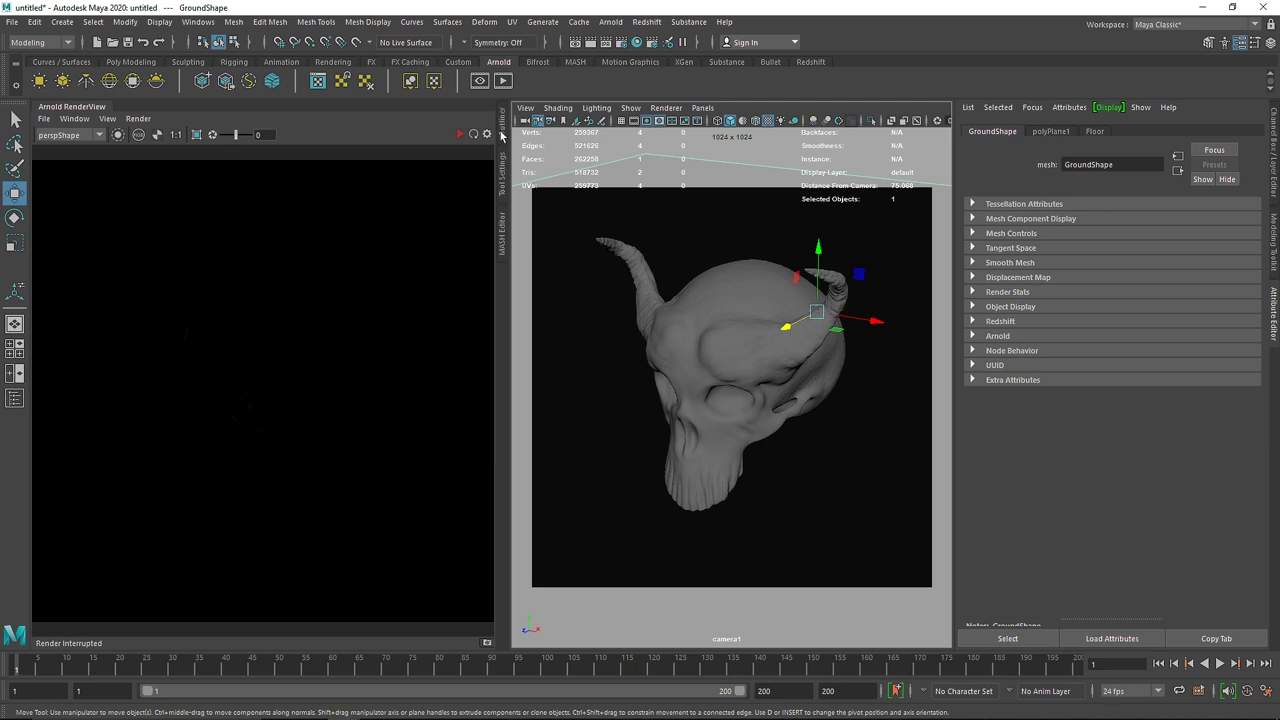
# Step: Show the Outliner, select aiAreaLight1, and switch the viewport from camera1 to the perspective view
pyautogui.click(503, 135)
pyautogui.click(463, 243)
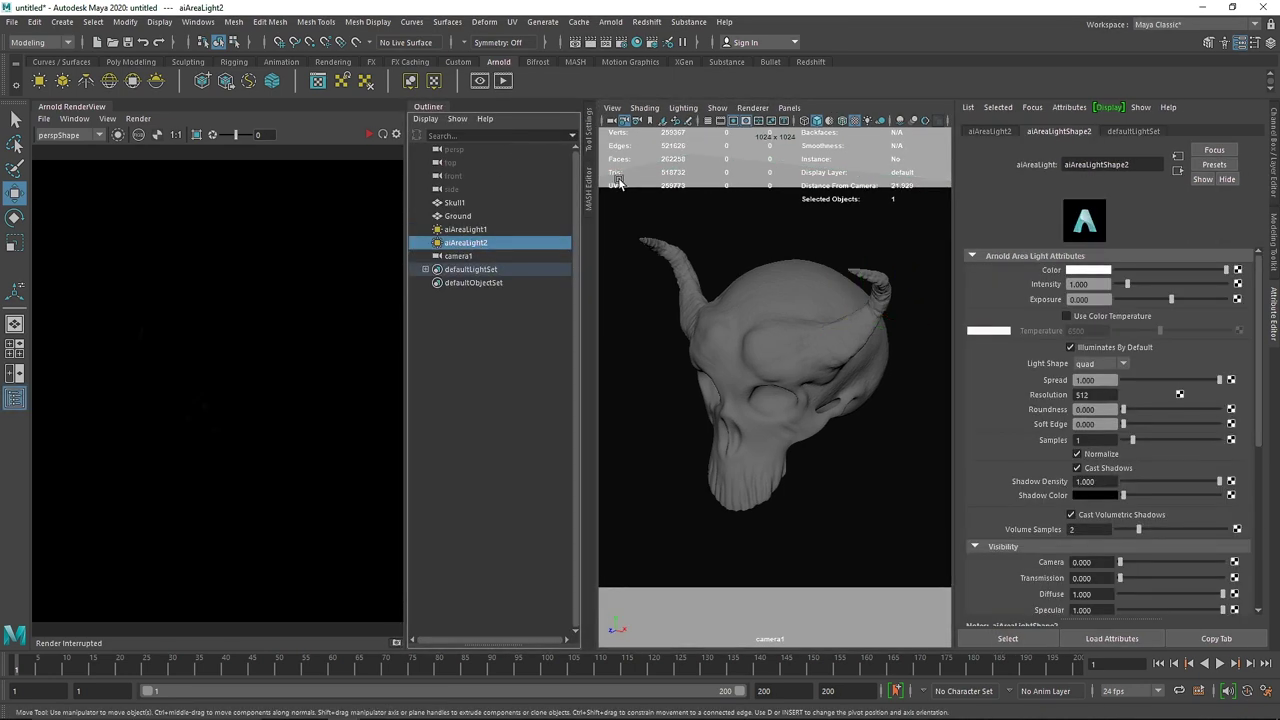
pyautogui.click(474, 231)
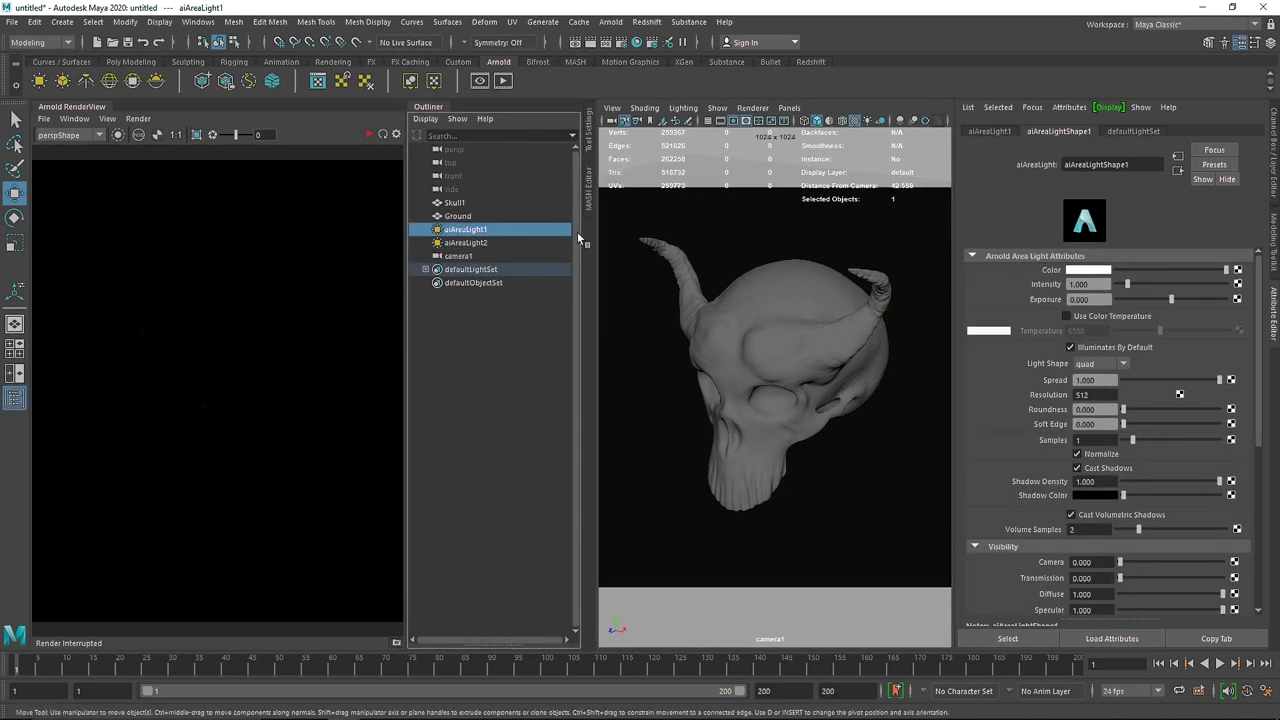
pyautogui.press('space')
pyautogui.moveTo(709, 257); pyautogui.dragTo(707, 132)
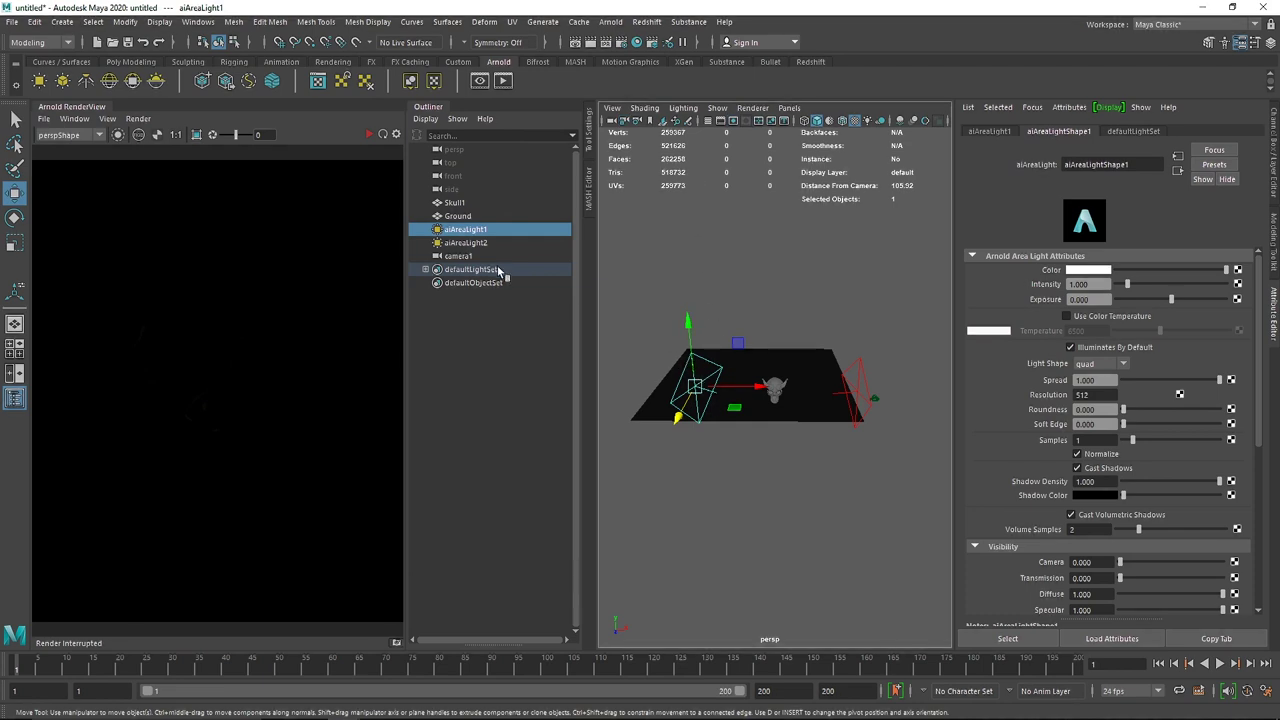
# Step: Rename aiAreaLight1 as Key and aiAreaLight2 as Fill
pyautogui.doubleClick(476, 231)
pyautogui.write('Key')
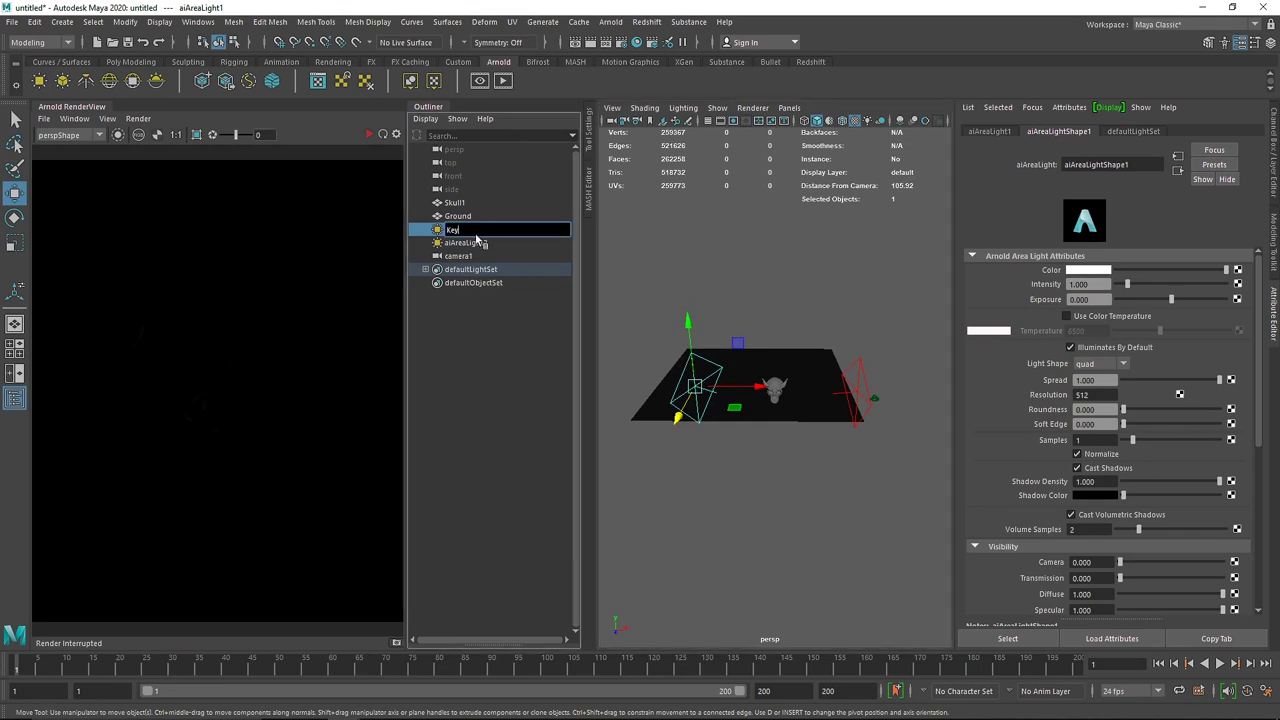
pyautogui.press('Return')
pyautogui.doubleClick(474, 243)
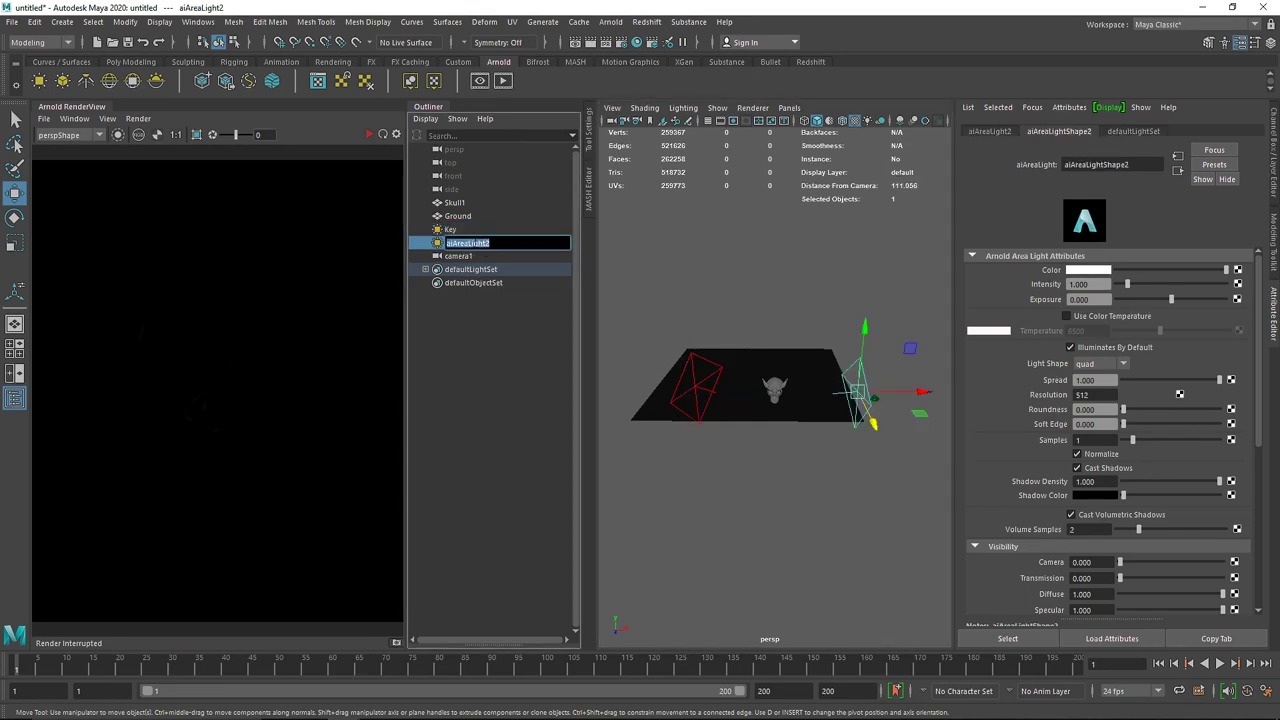
pyautogui.write('Fill')
pyautogui.press('Return')
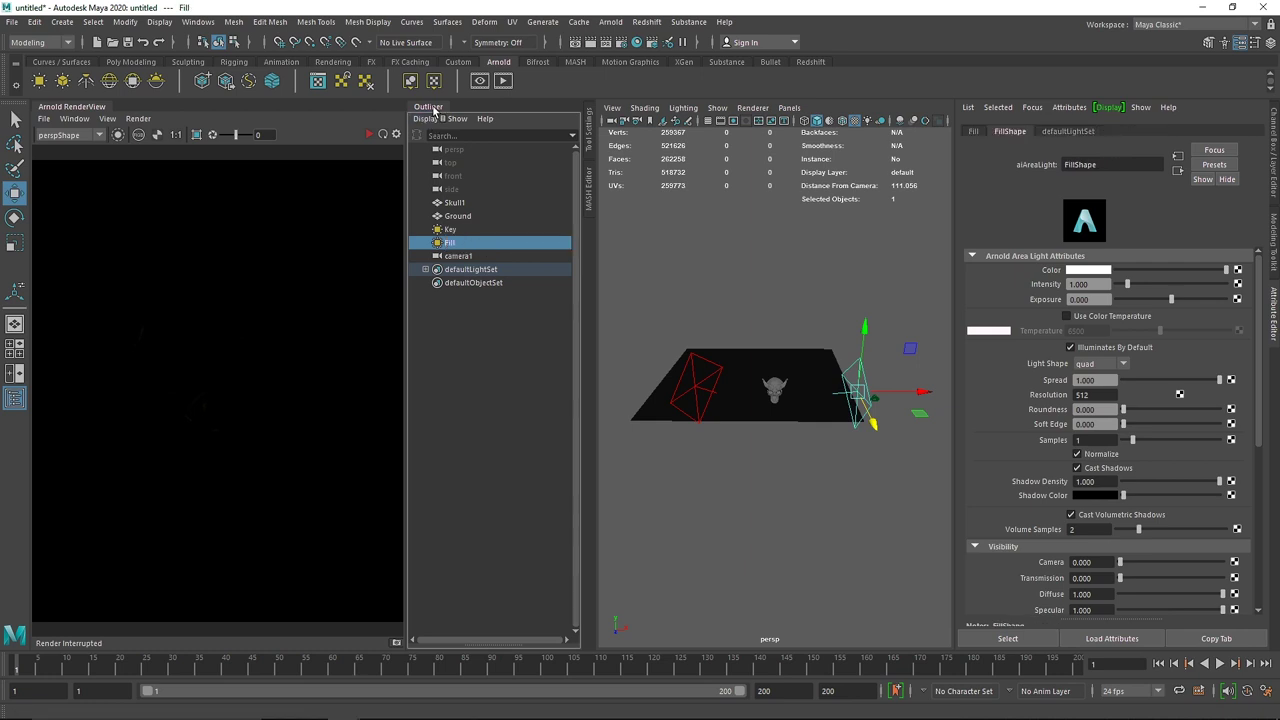
# Step: Enlarge the Arnold RenderView, start a live render, and raise the Key light's exposure in stages to 12
pyautogui.click(475, 230)
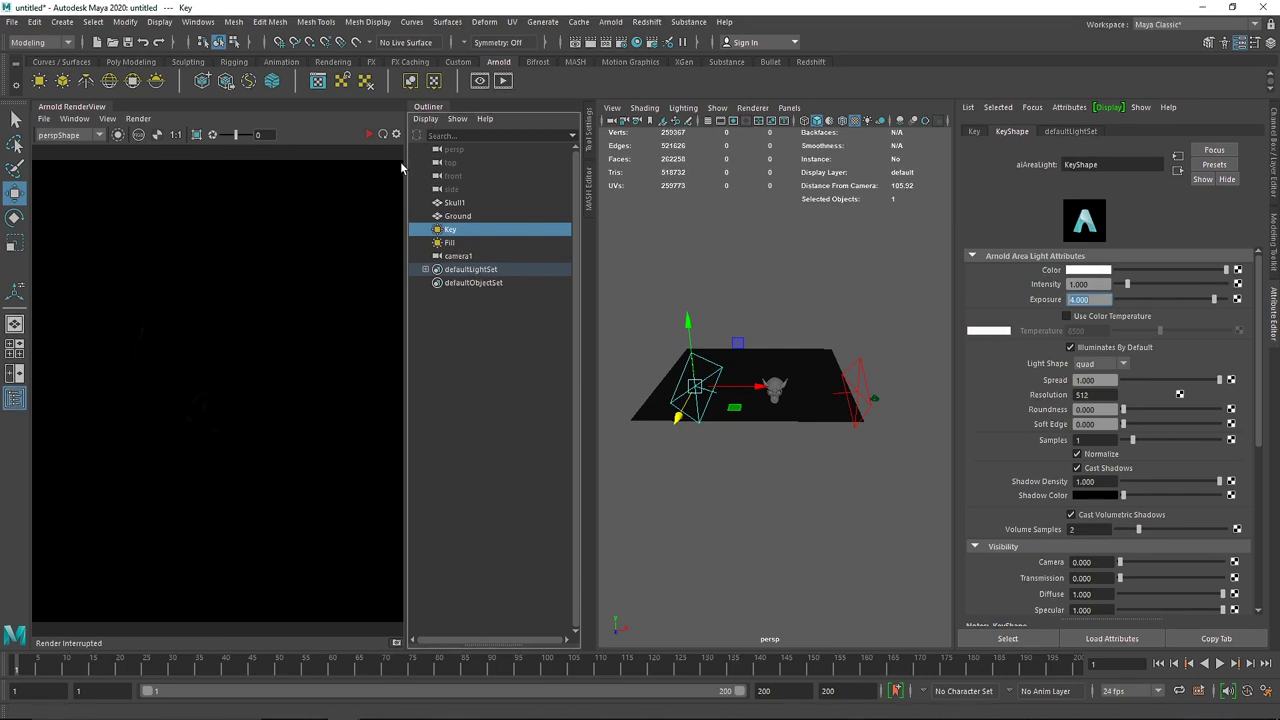
pyautogui.moveTo(404, 162); pyautogui.dragTo(544, 180)
pyautogui.click(508, 134)
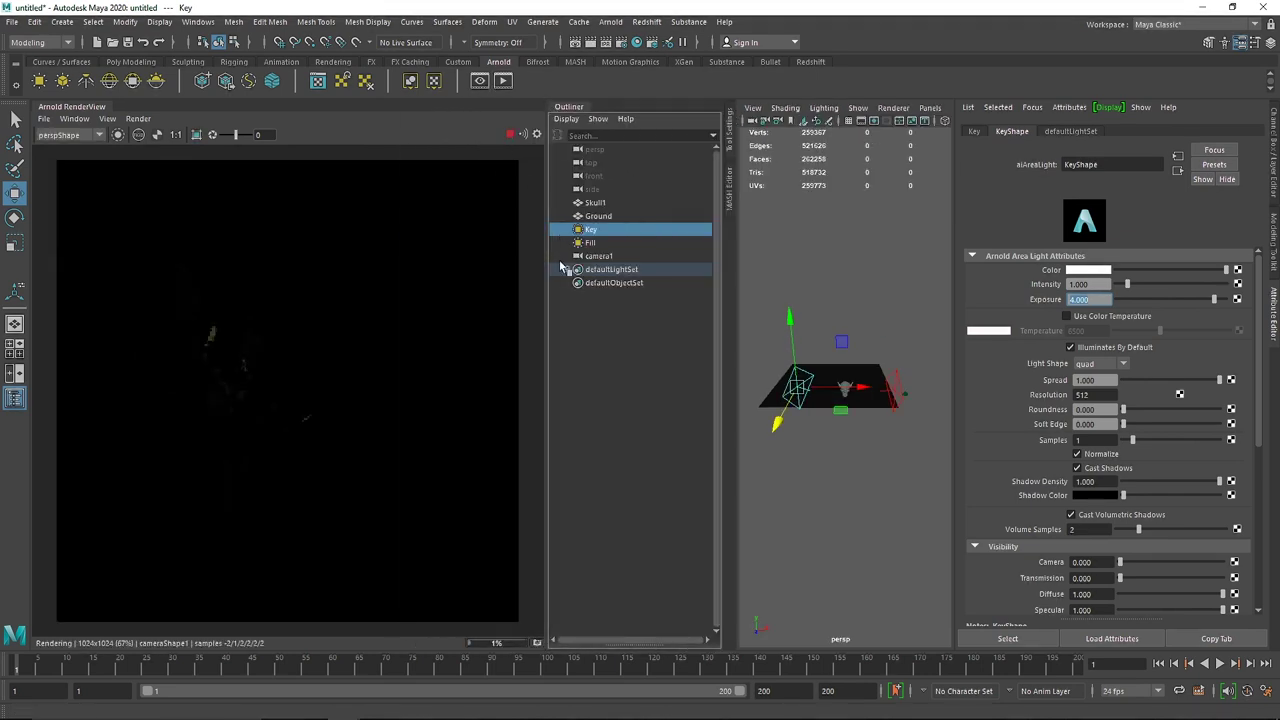
pyautogui.press('Return')
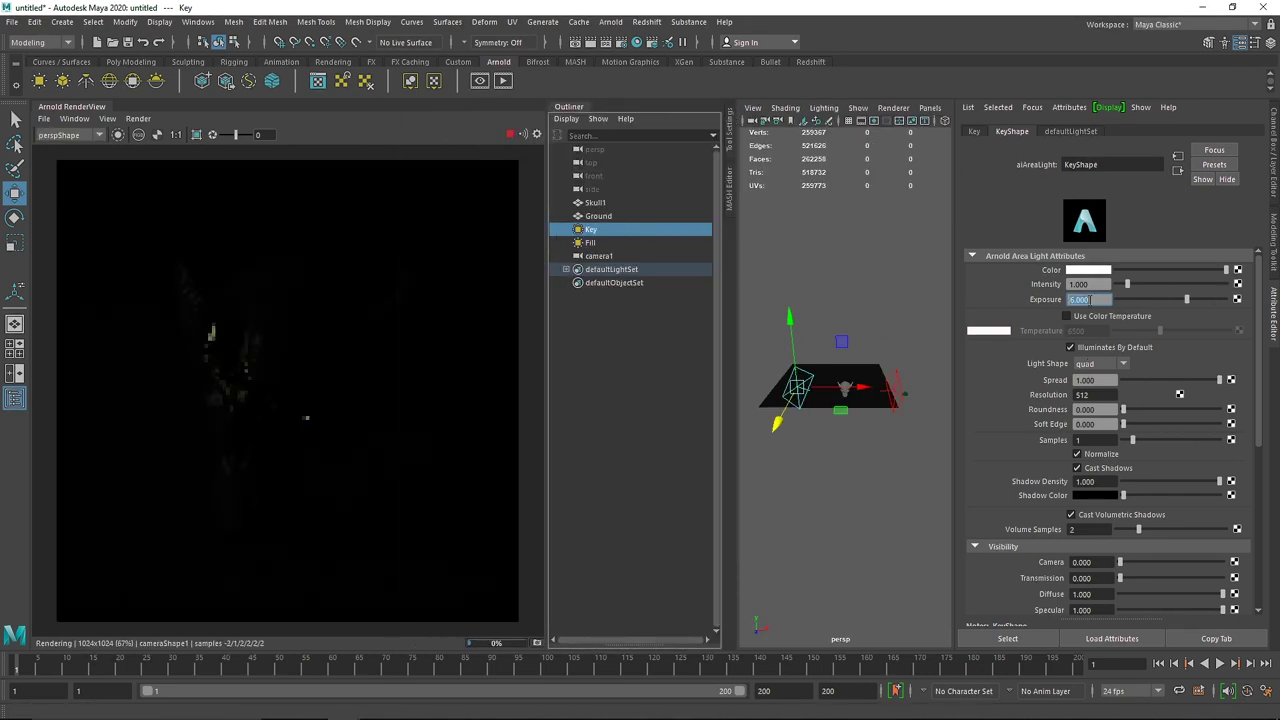
pyautogui.write('8')
pyautogui.press('Return')
pyautogui.write('12')
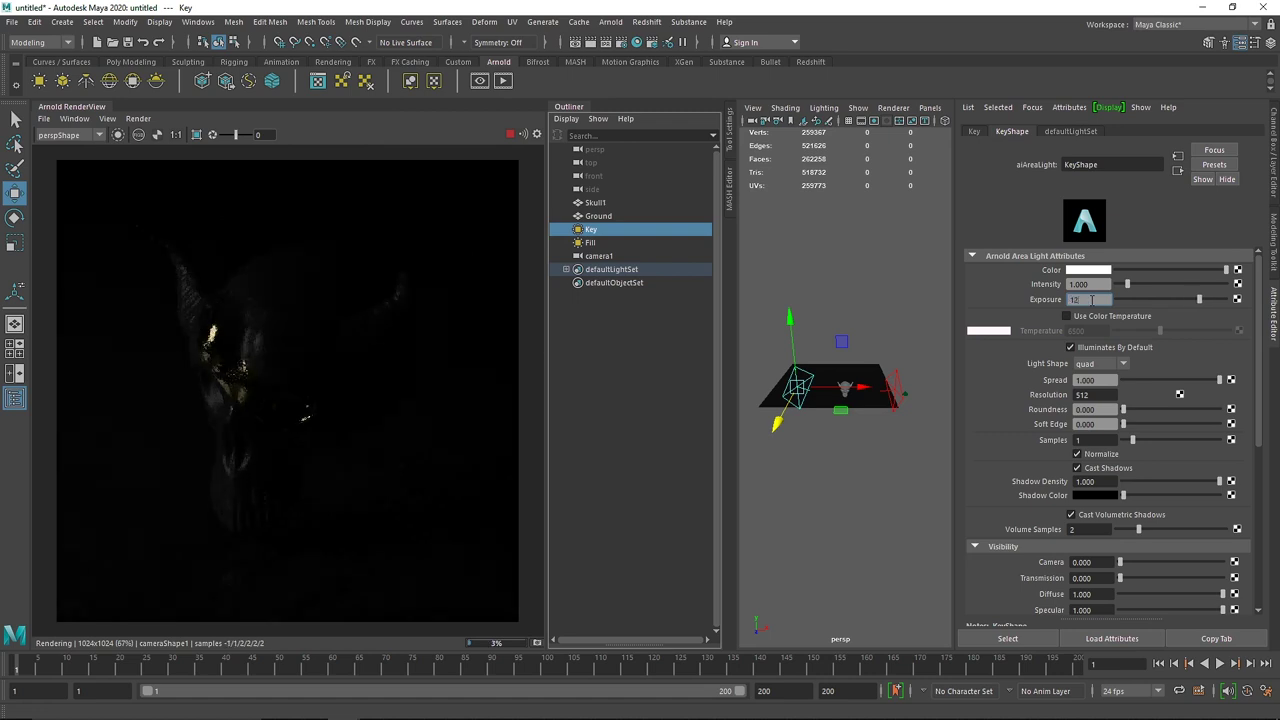
pyautogui.press('Return')
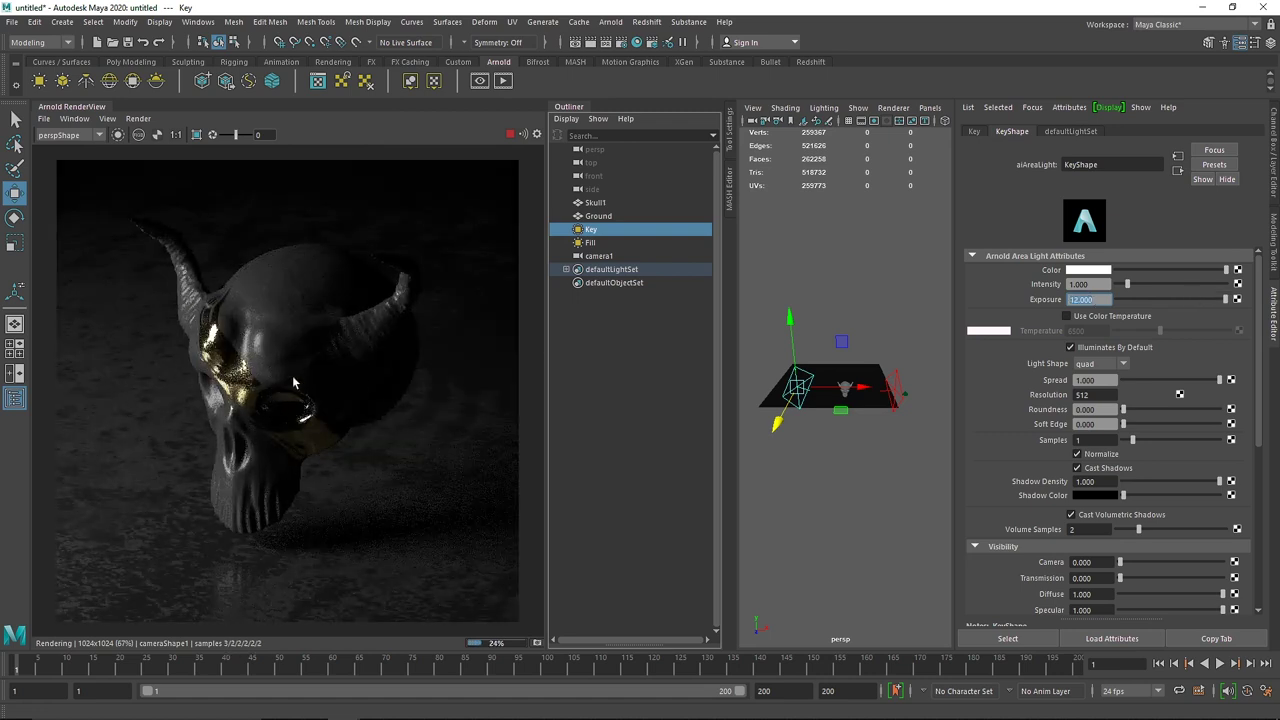
# Step: Set the Fill light's exposure to 6 and then 8 in the live render, and stop rendering
pyautogui.click(895, 394)
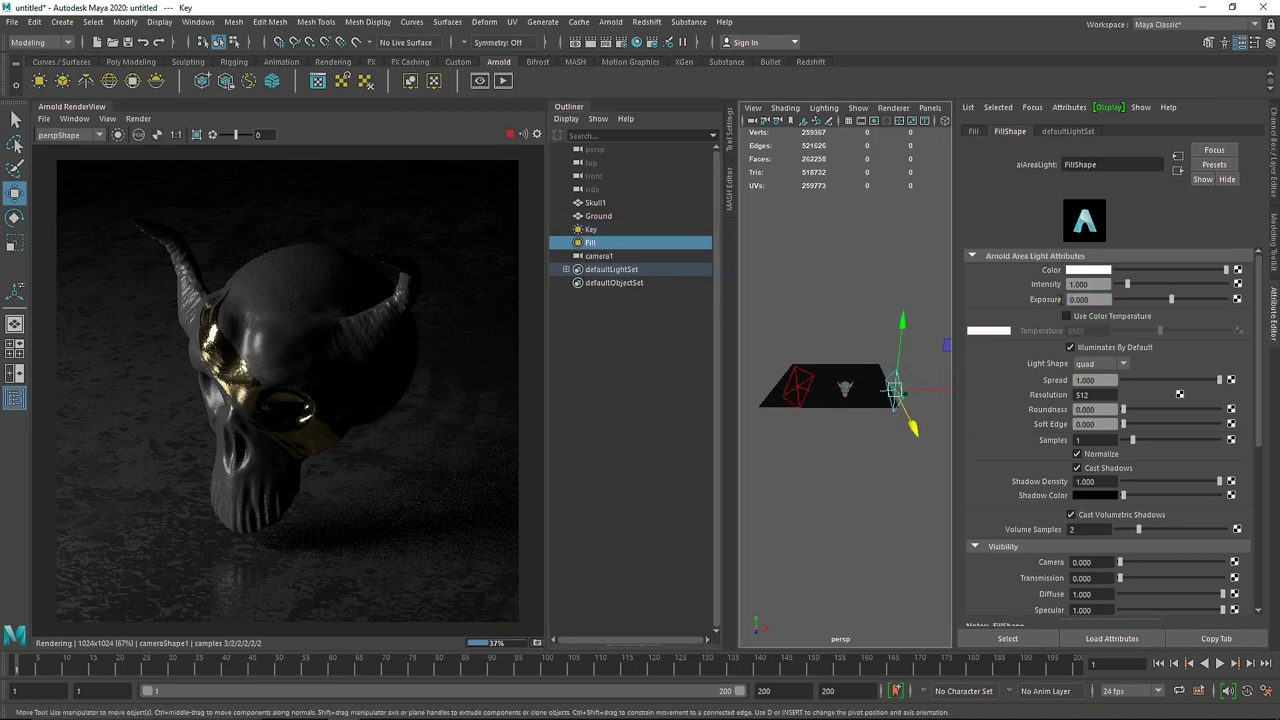
pyautogui.write('6')
pyautogui.press('Return')
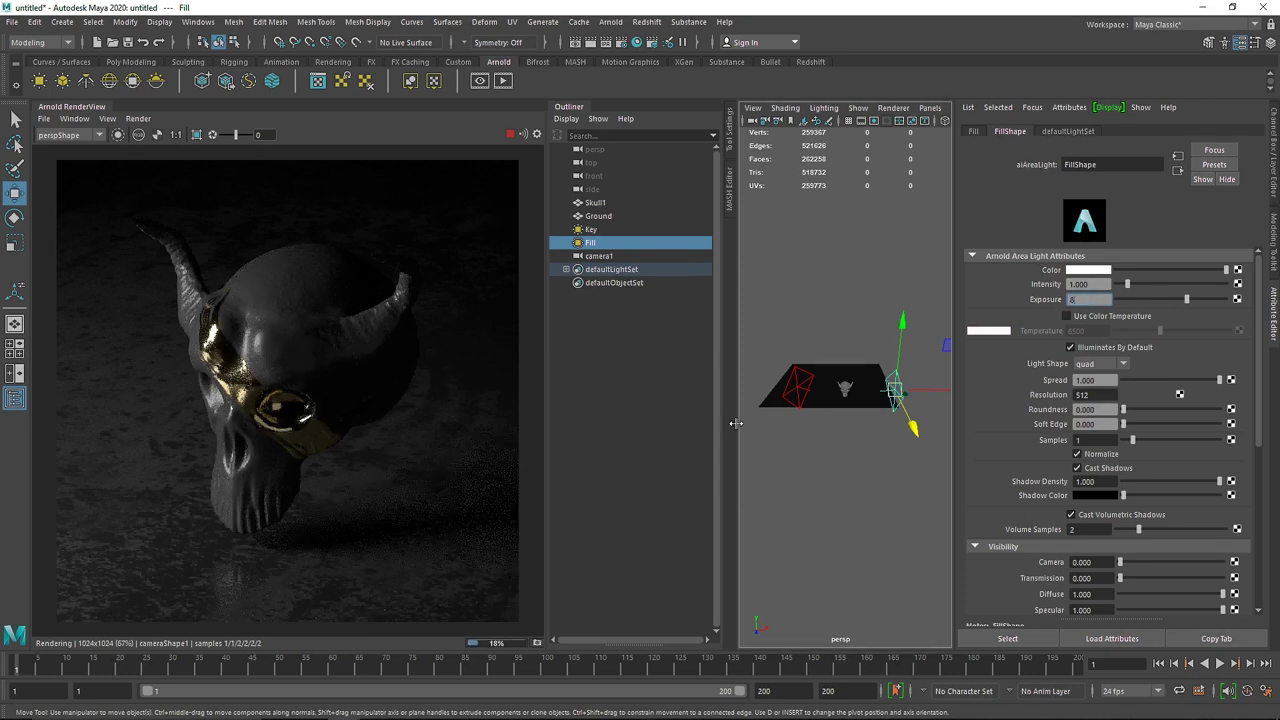
pyautogui.write('8')
pyautogui.press('Return')
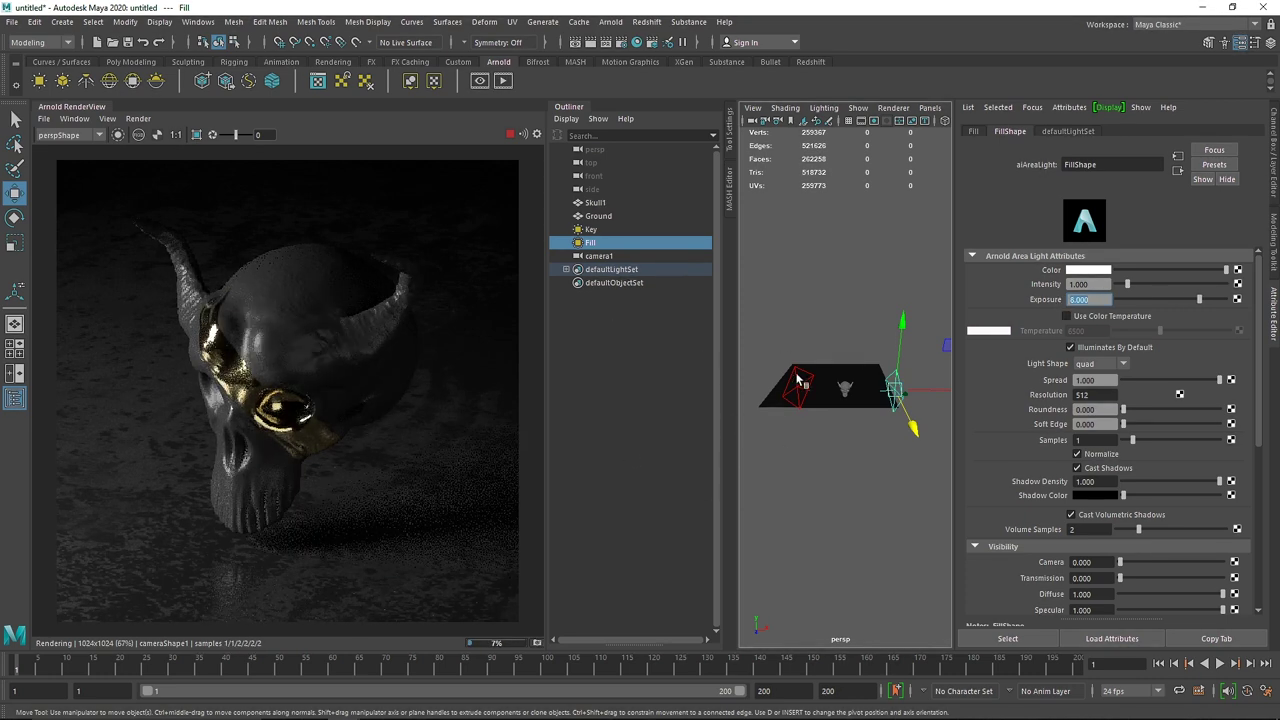
pyautogui.click(509, 134)
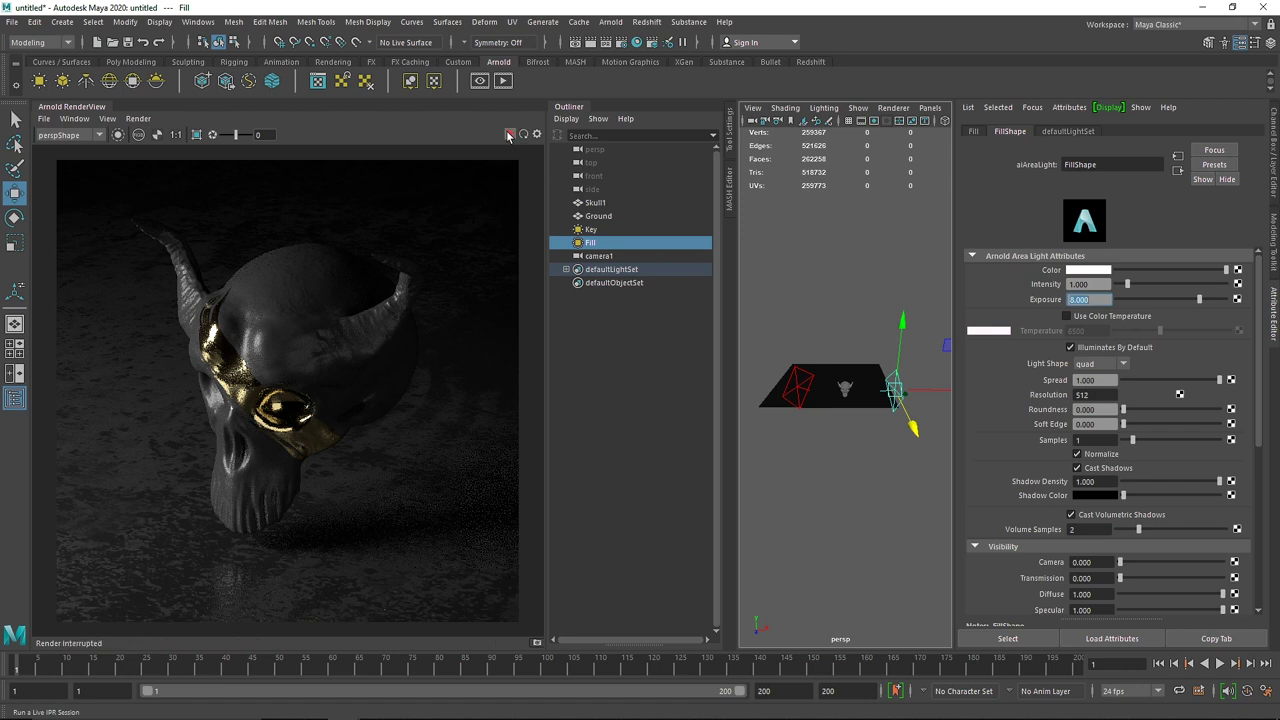
# Step: Add an aiAtmosphereVolume as the atmosphere in the Arnold environment render settings and close them
pyautogui.click(620, 42)
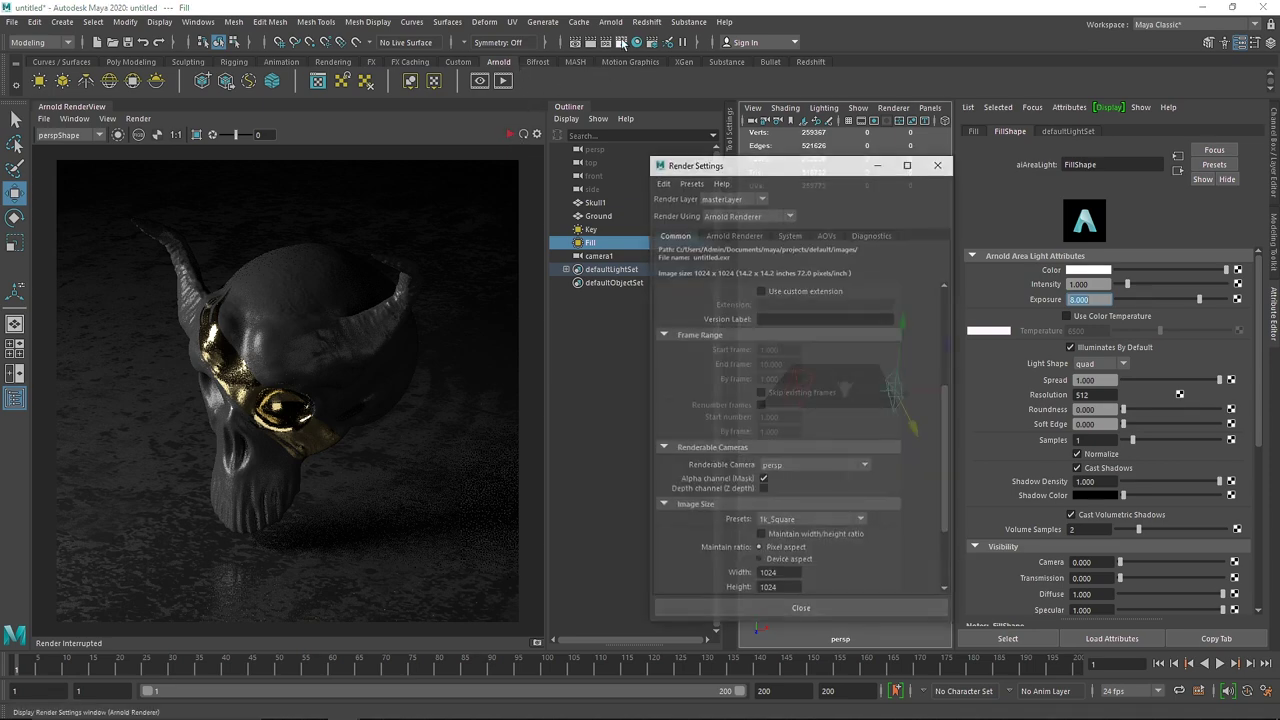
pyautogui.click(740, 234)
pyautogui.click(697, 482)
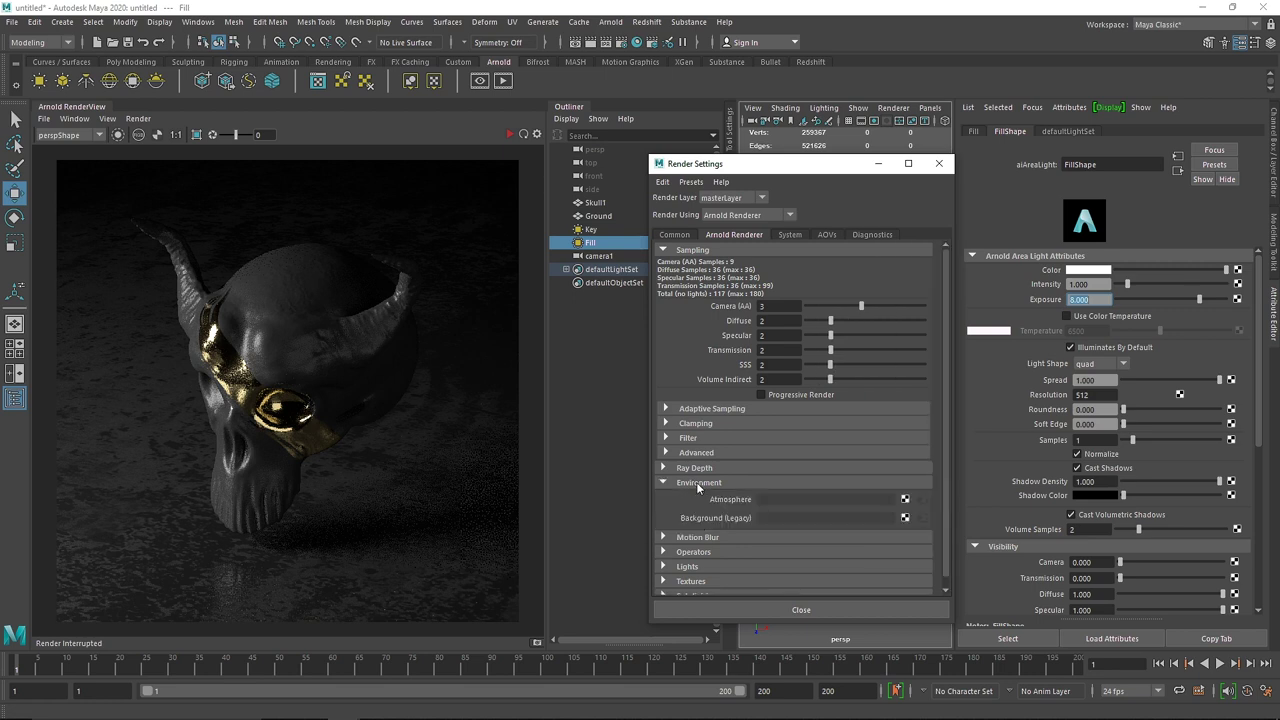
pyautogui.click(906, 500)
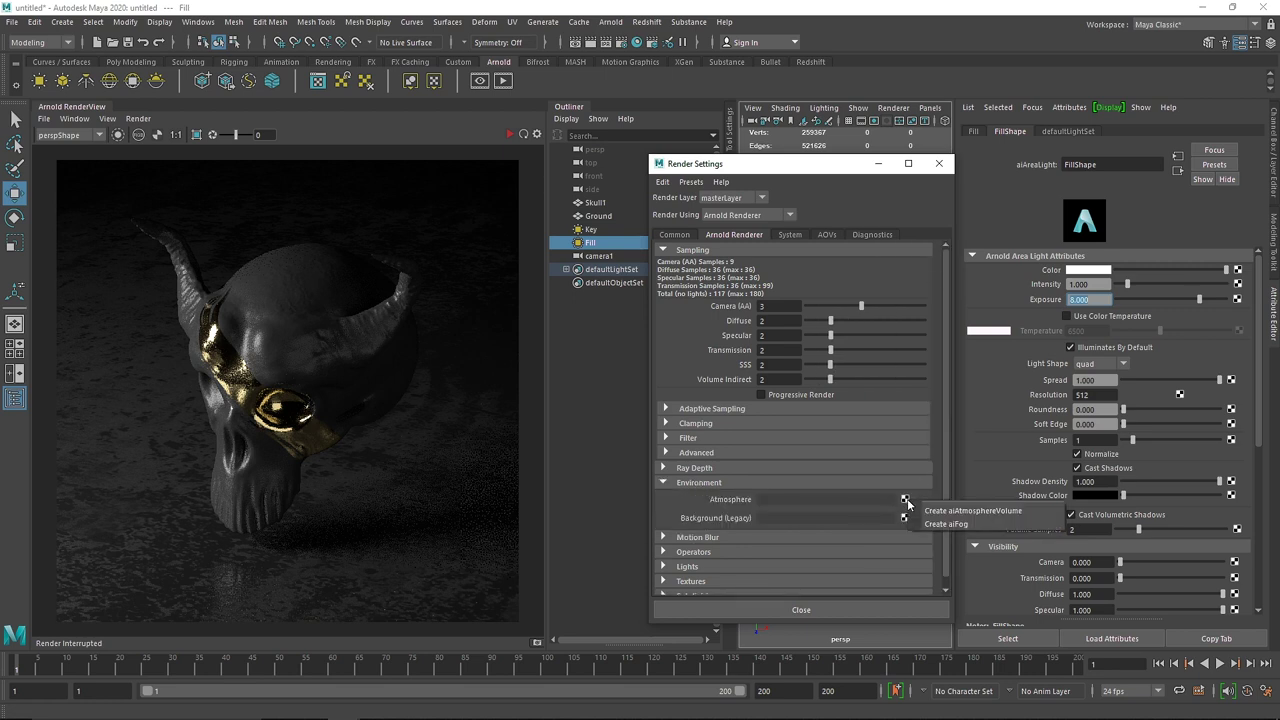
pyautogui.click(1050, 518)
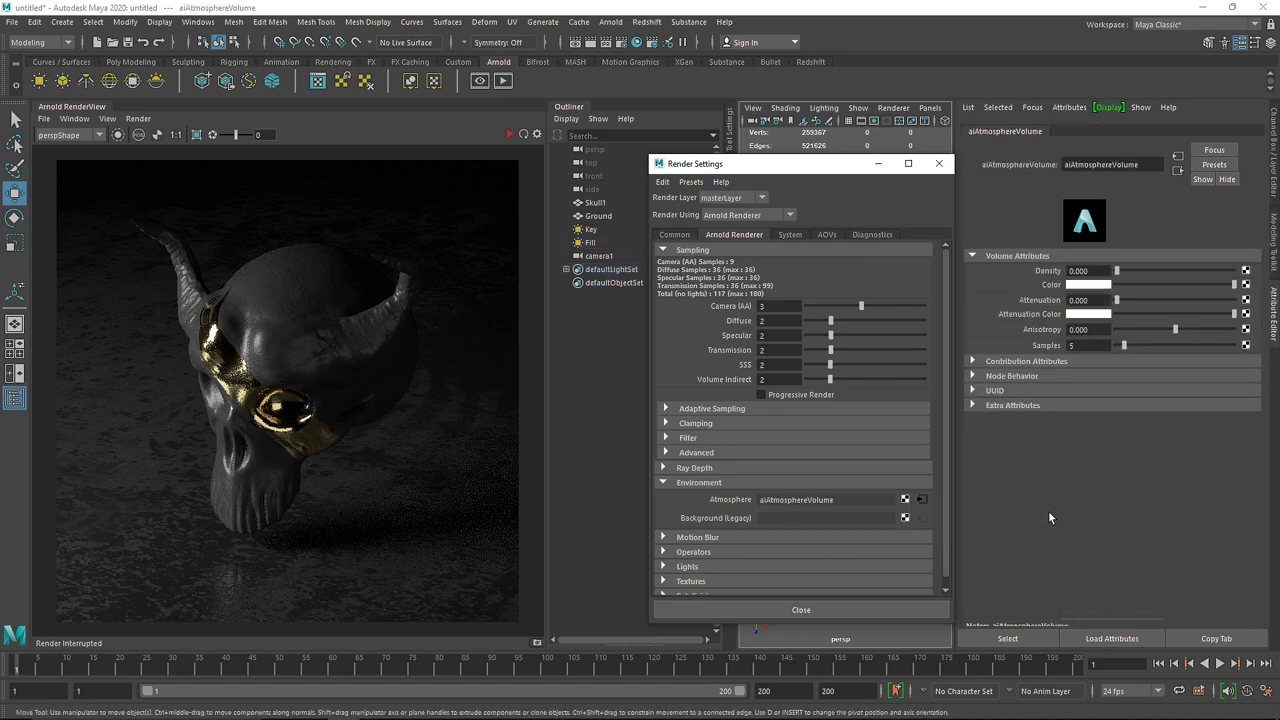
pyautogui.click(939, 163)
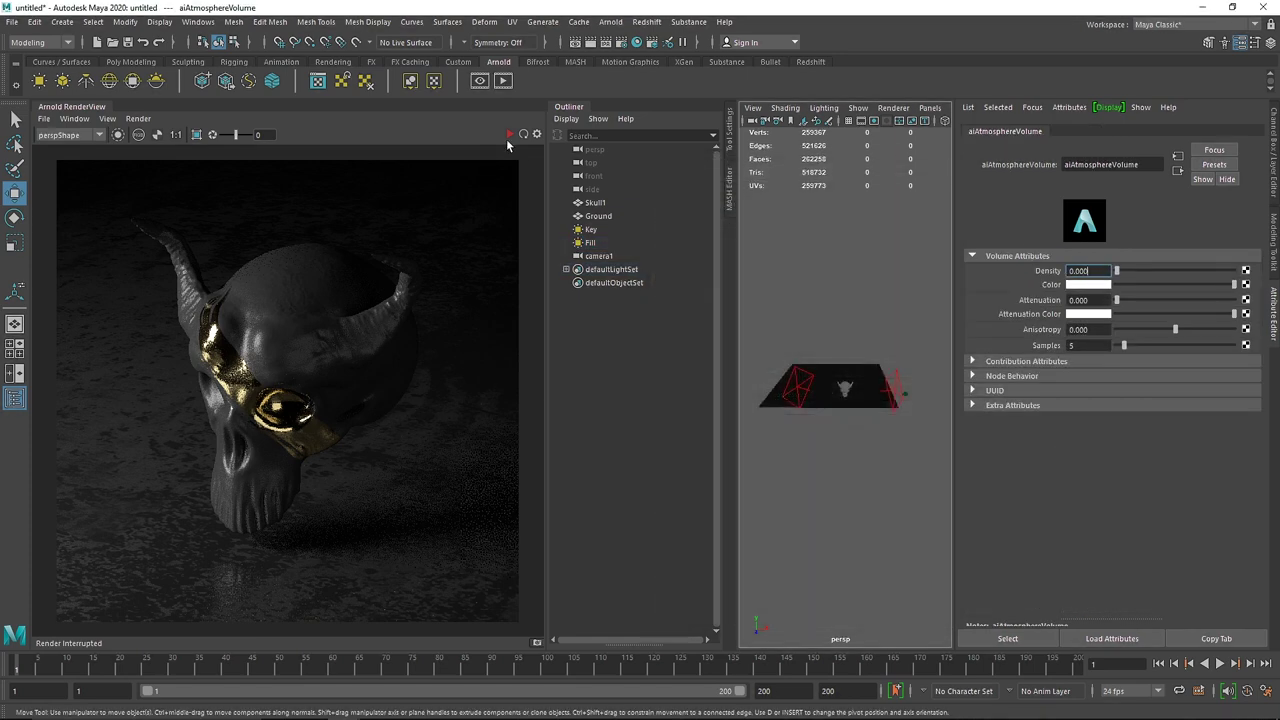
# Step: Set the aiAtmosphereVolume density to 0.1 and check it with a test render
pyautogui.click(509, 135)
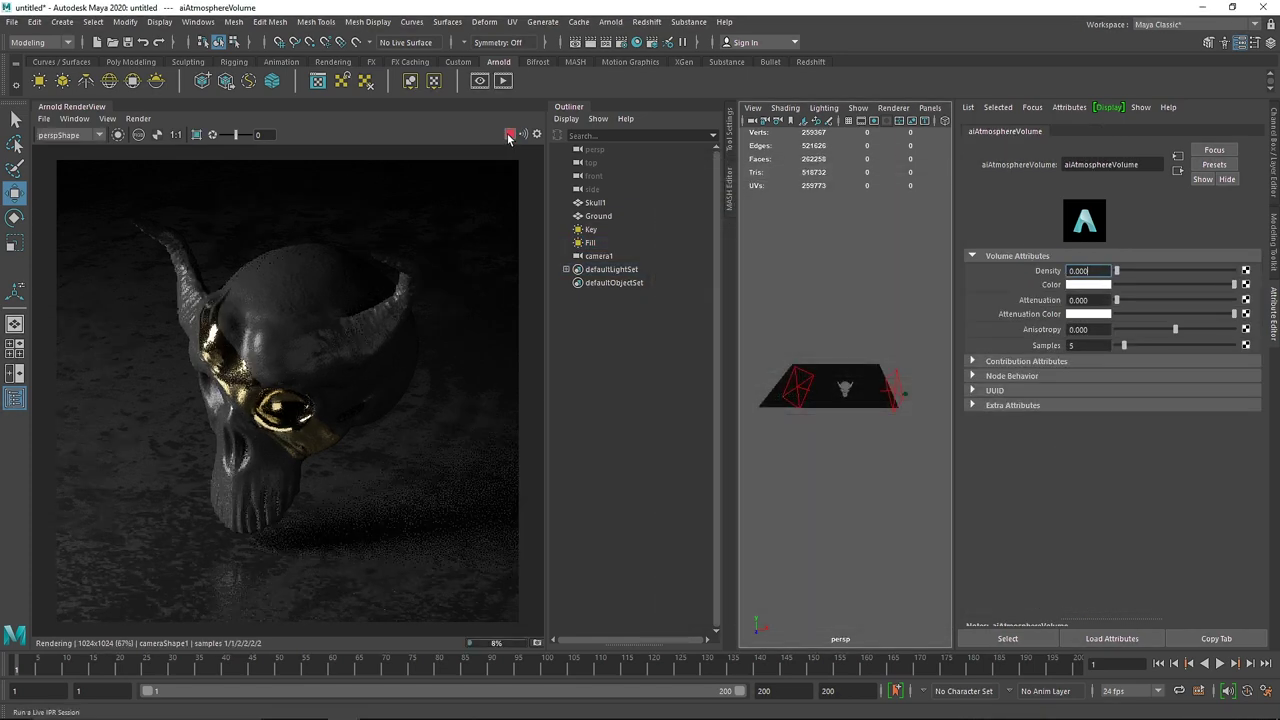
pyautogui.click(509, 135)
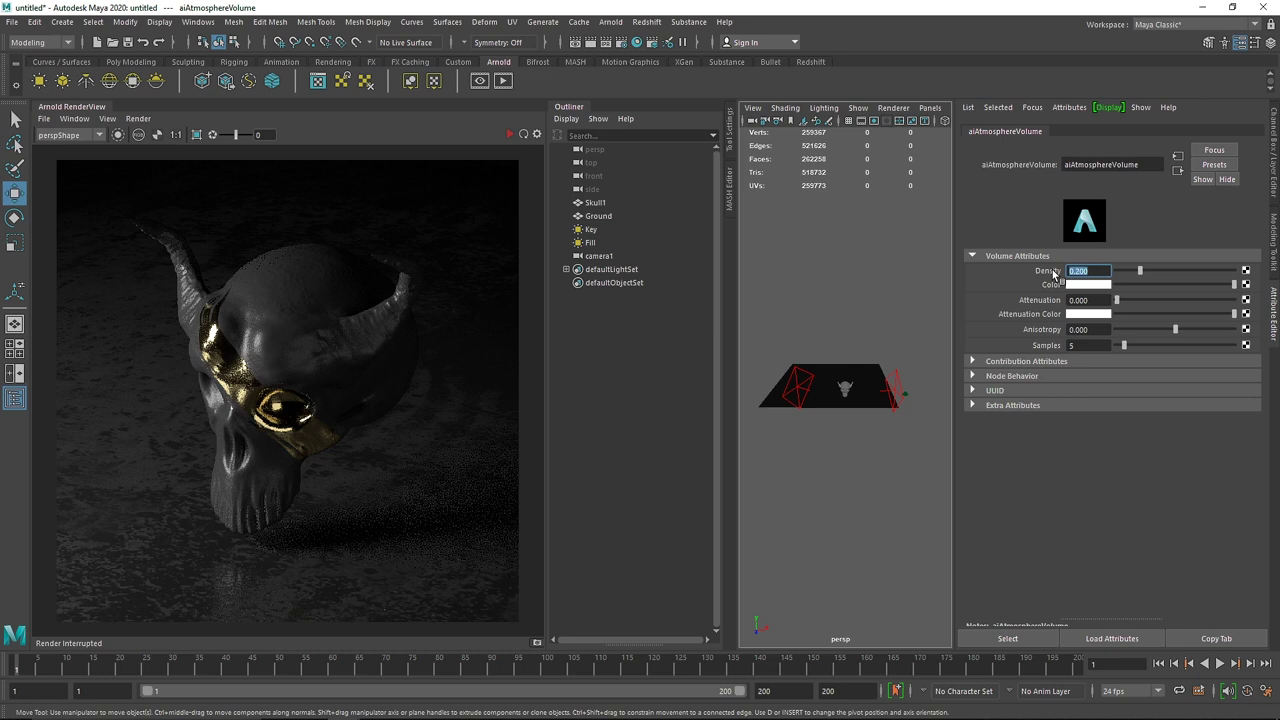
pyautogui.click(509, 135)
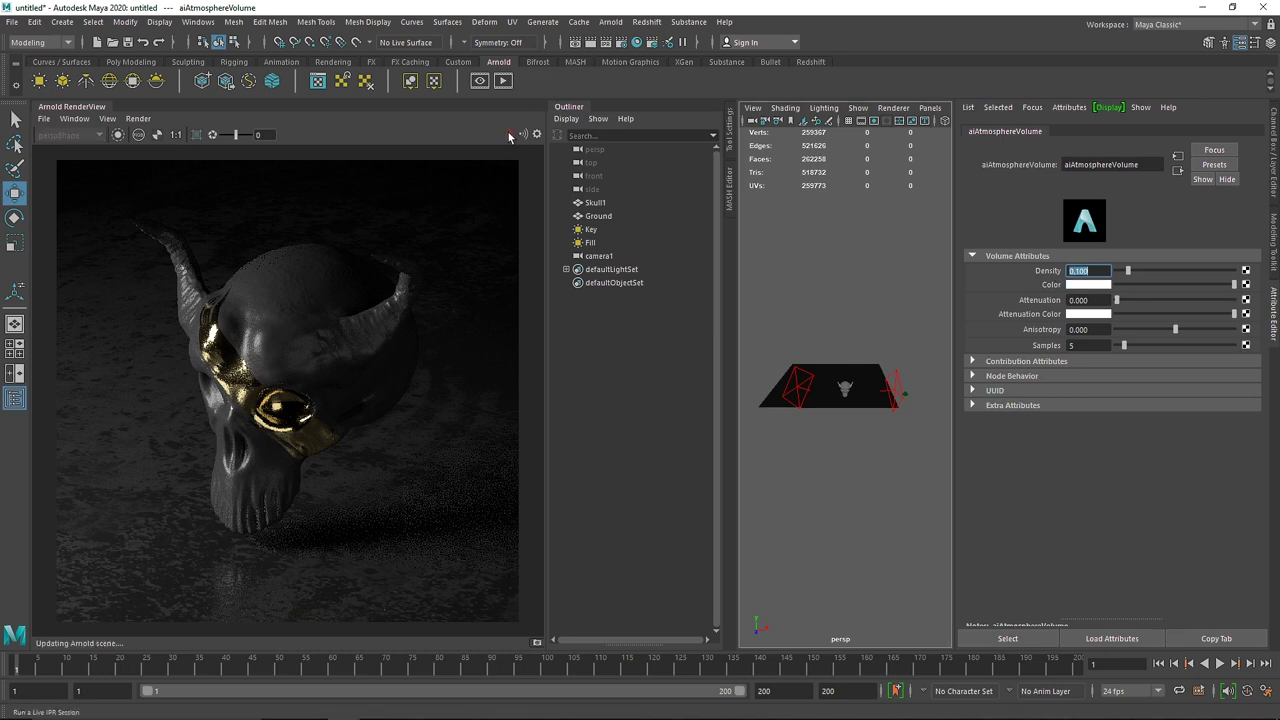
pyautogui.click(509, 135)
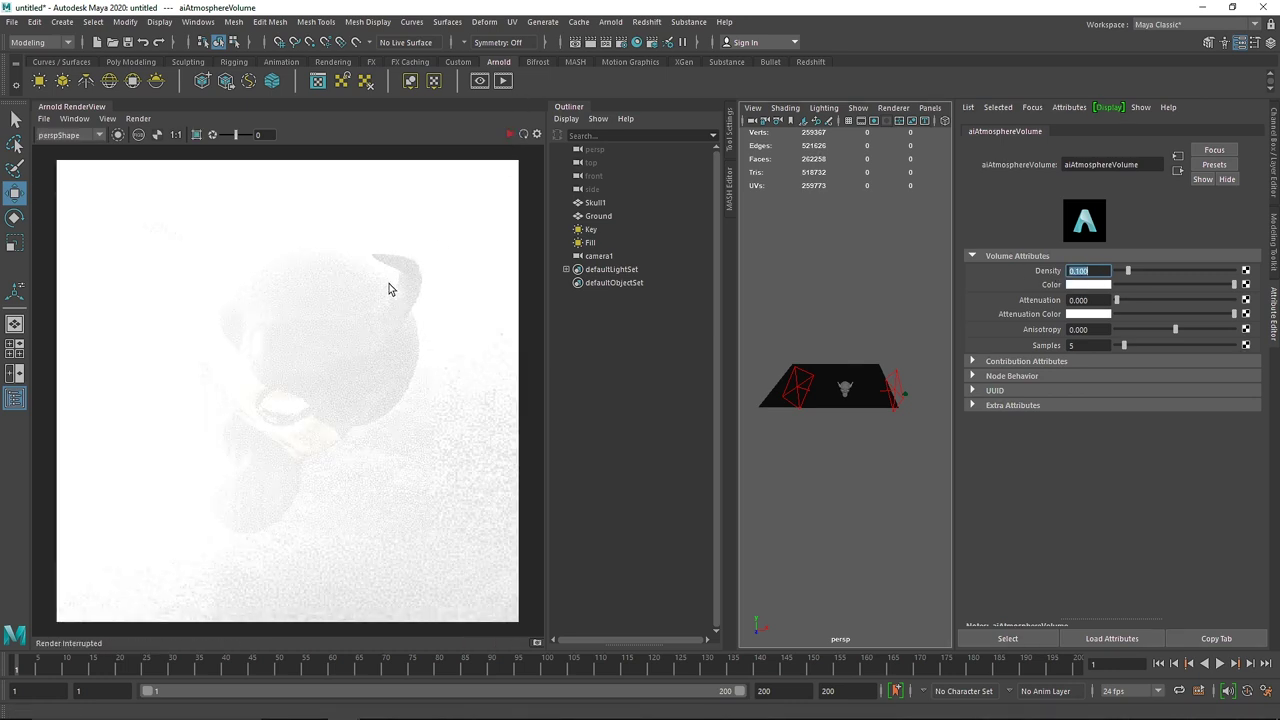
# Step: Lower the Key light's exposure to 4 and the Fill light's to 7, and restart the live render
pyautogui.click(605, 244)
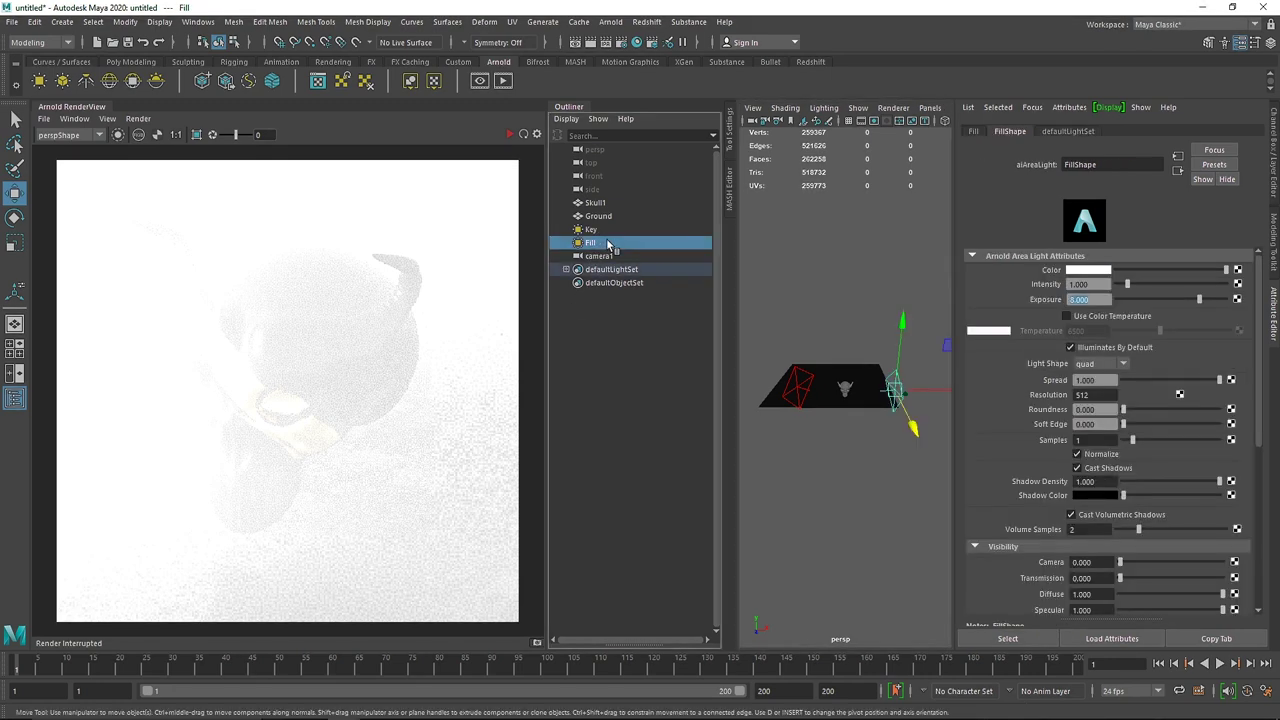
pyautogui.click(1095, 298)
pyautogui.click(640, 229)
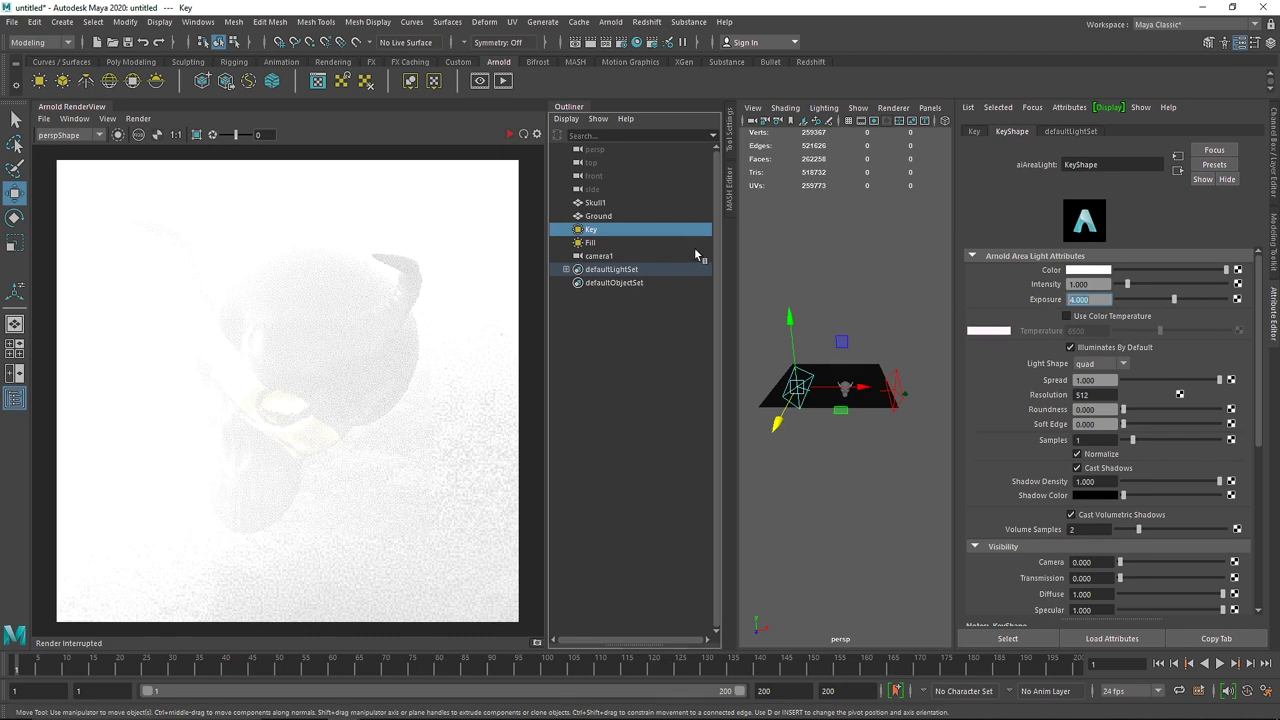
pyautogui.click(649, 244)
pyautogui.click(512, 137)
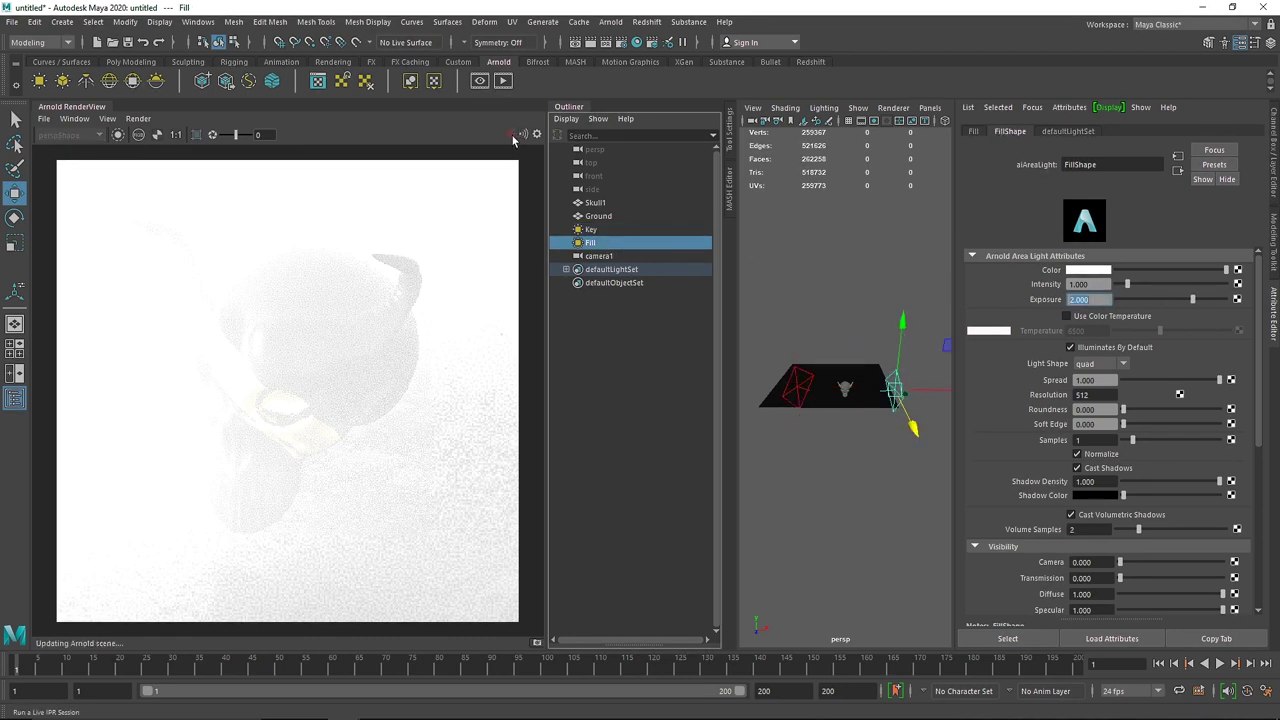
# Step: Raise the Key light's exposure to 6 and then 8, and stop the live render
pyautogui.click(601, 230)
pyautogui.press('Return')
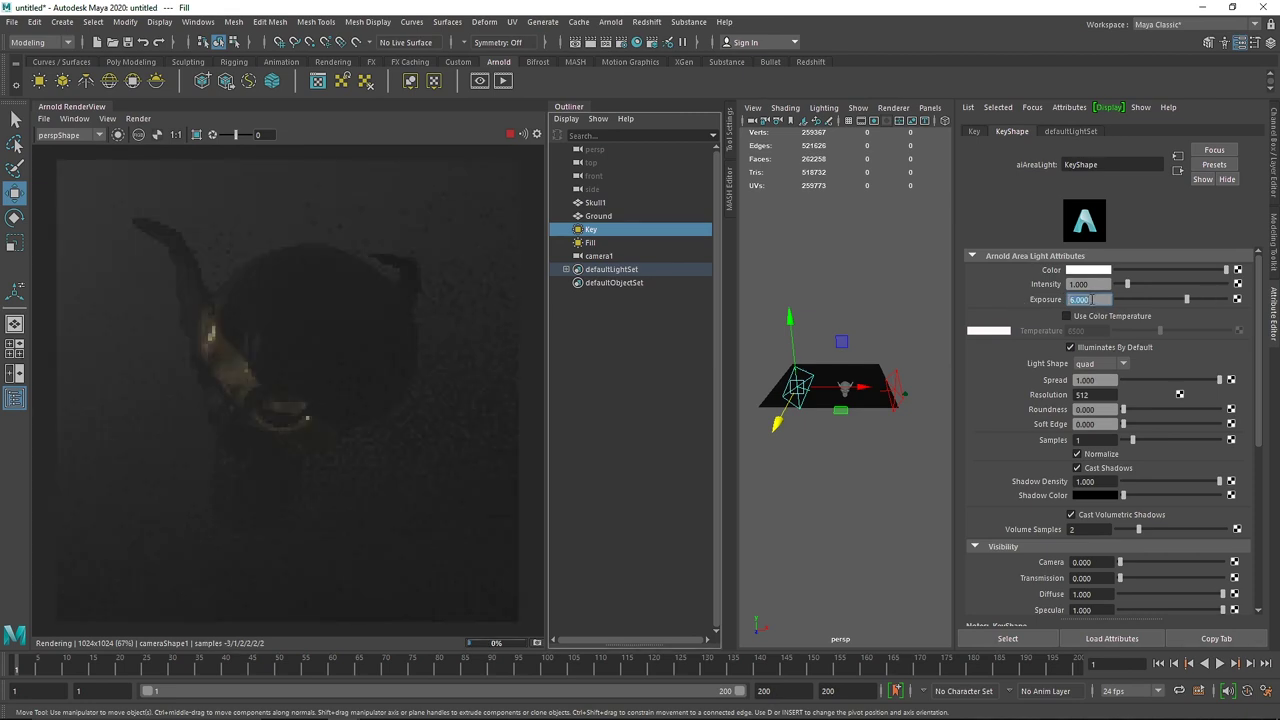
pyautogui.press('Return')
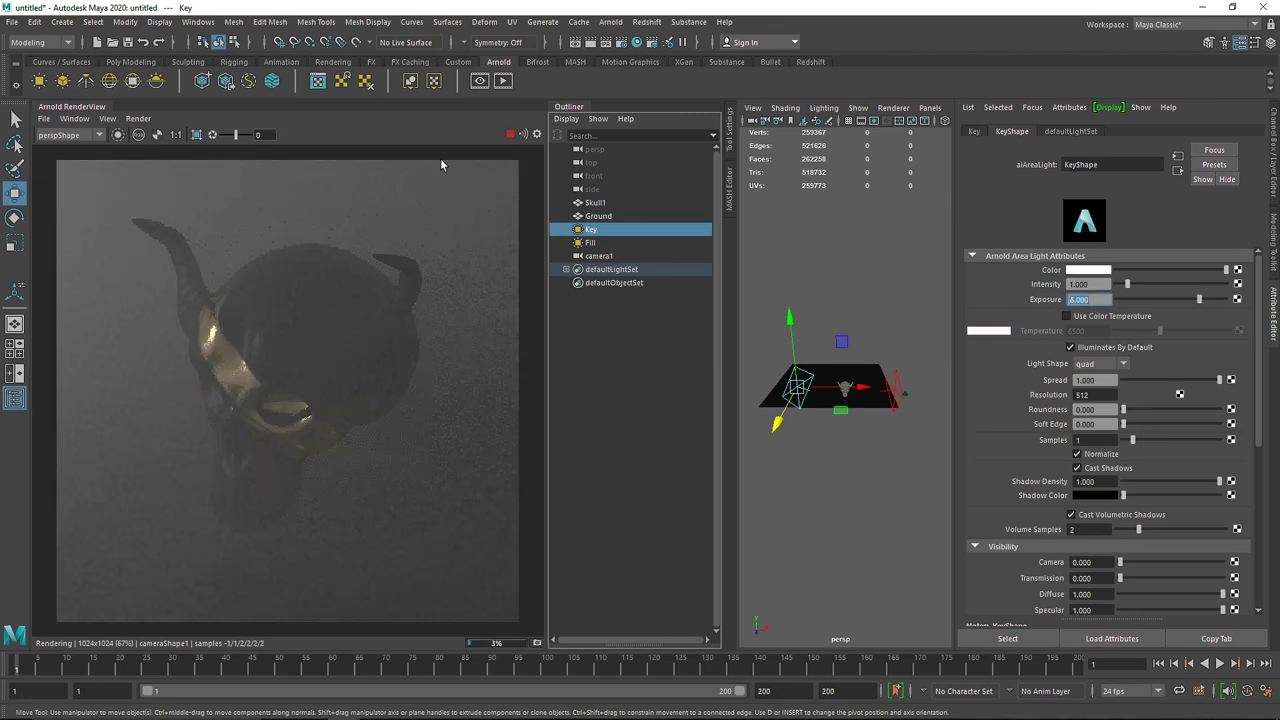
pyautogui.click(510, 134)
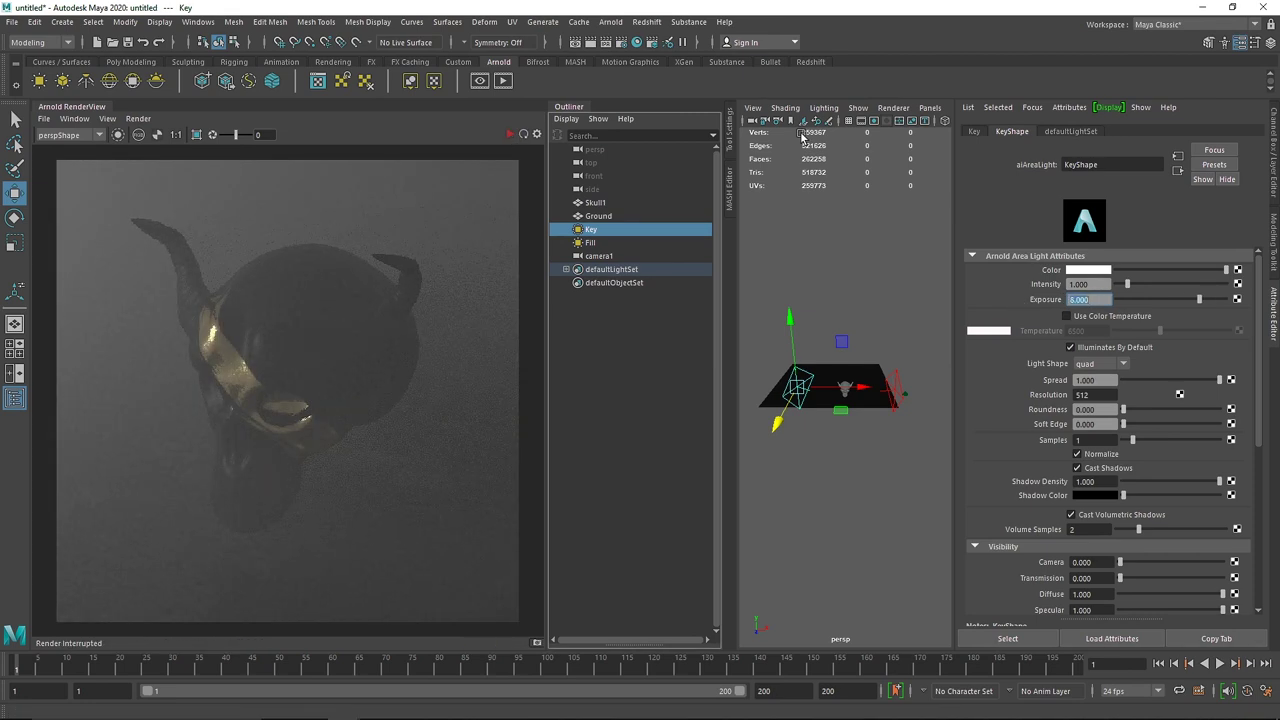
# Step: Set the aiAtmosphereVolume's anisotropy to 0.5 and samples to 12, and restart the live render
pyautogui.click(1032, 107)
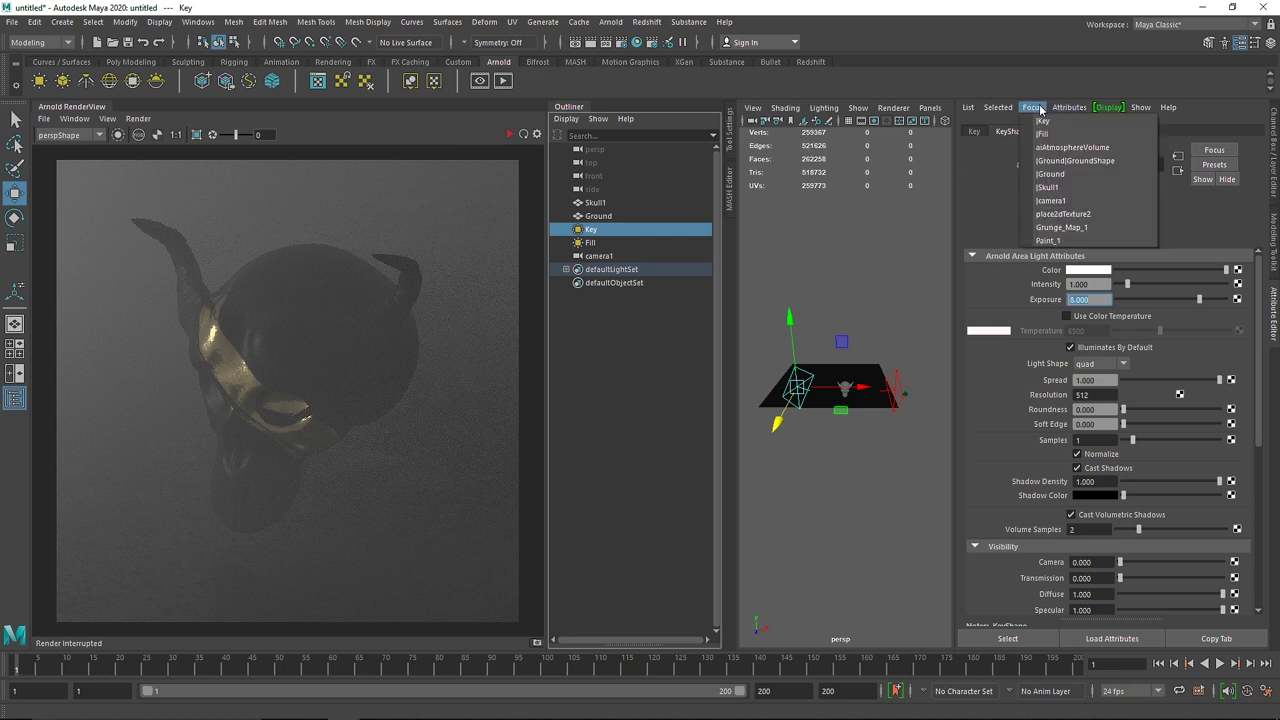
pyautogui.click(1095, 148)
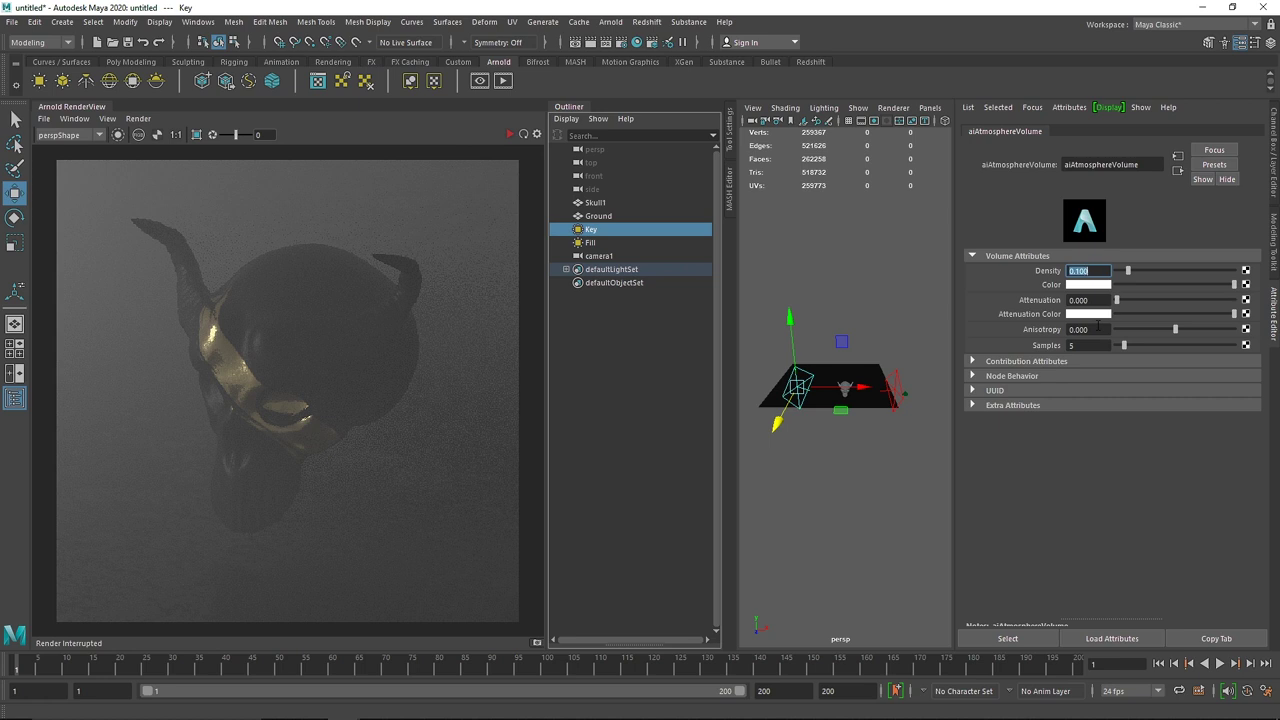
pyautogui.click(1098, 329)
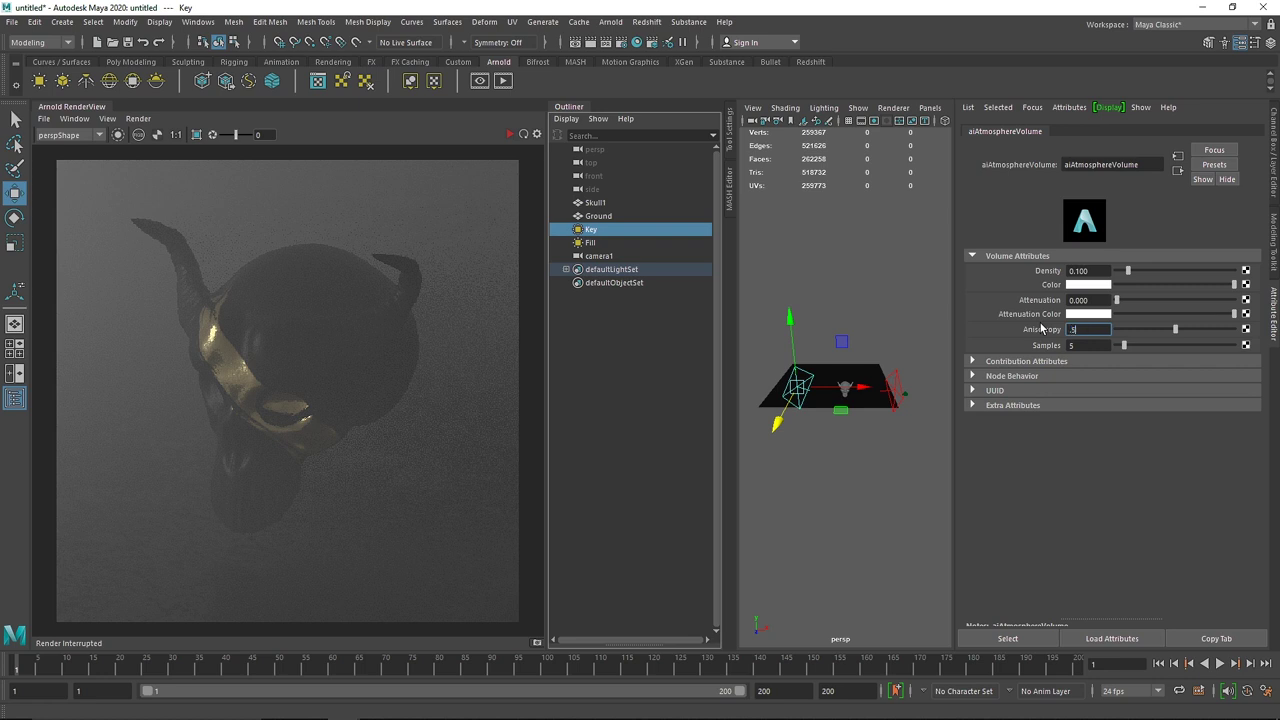
pyautogui.press('Return')
pyautogui.click(508, 133)
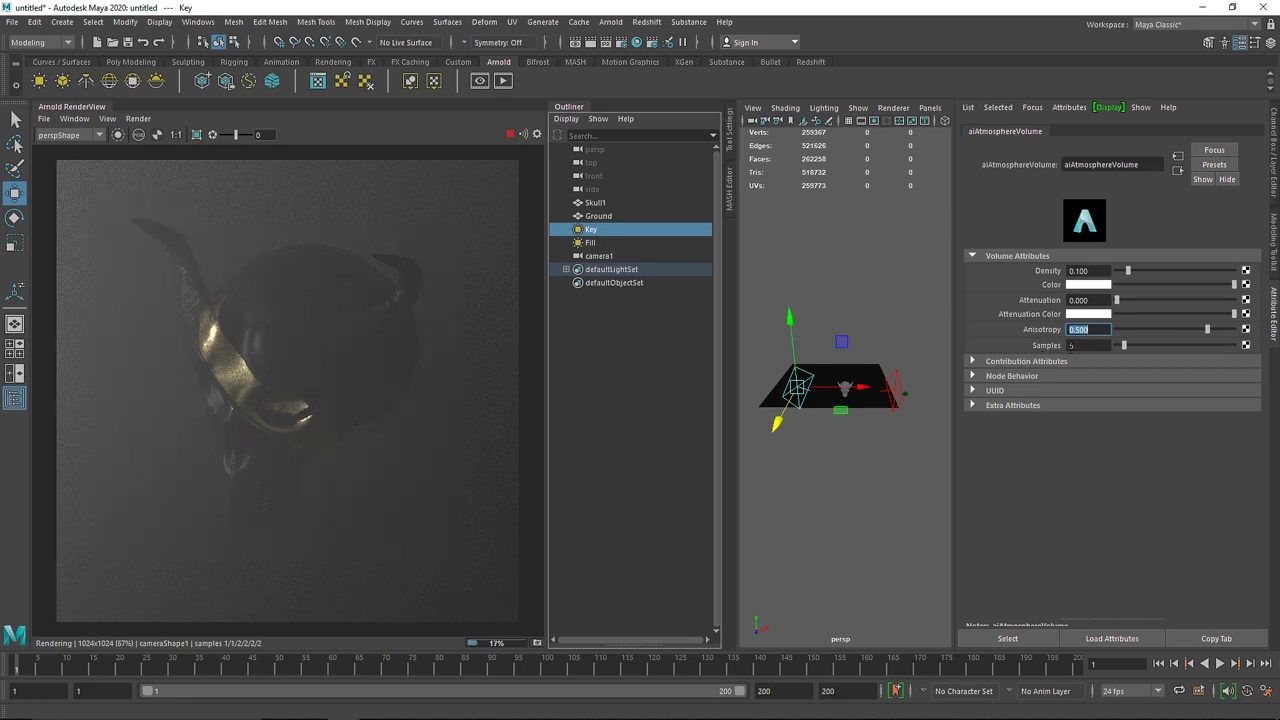
pyautogui.press('Tab')
pyautogui.press('Return')
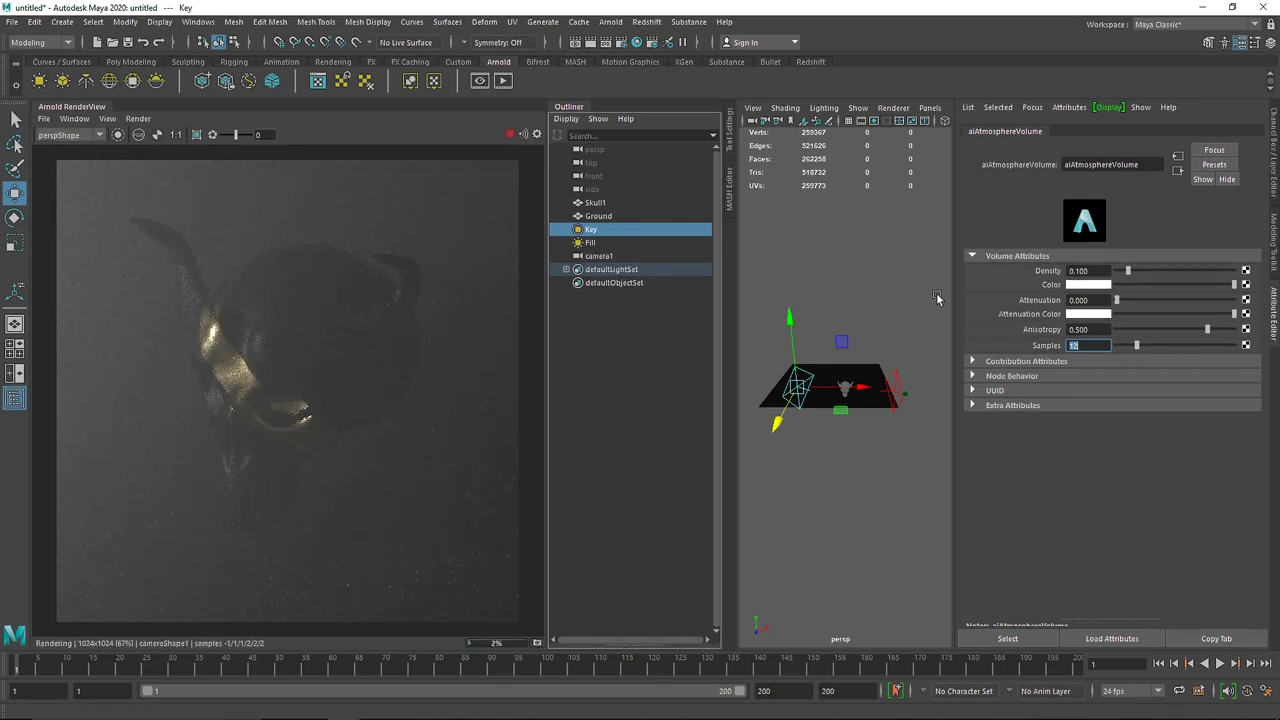
# Step: Try an attenuation of 0.1 and a density of 0.2 on the atmosphere volume
pyautogui.moveTo(1099, 299); pyautogui.dragTo(1032, 297)
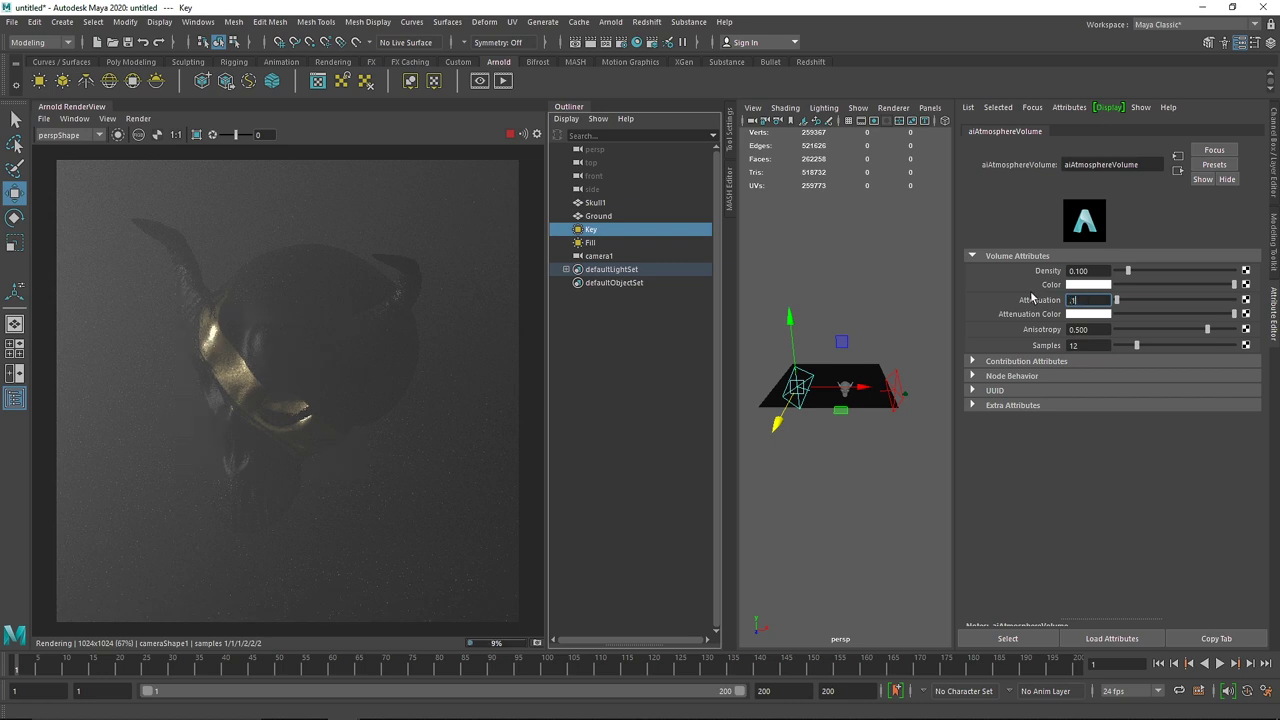
pyautogui.write('.1')
pyautogui.press('Return')
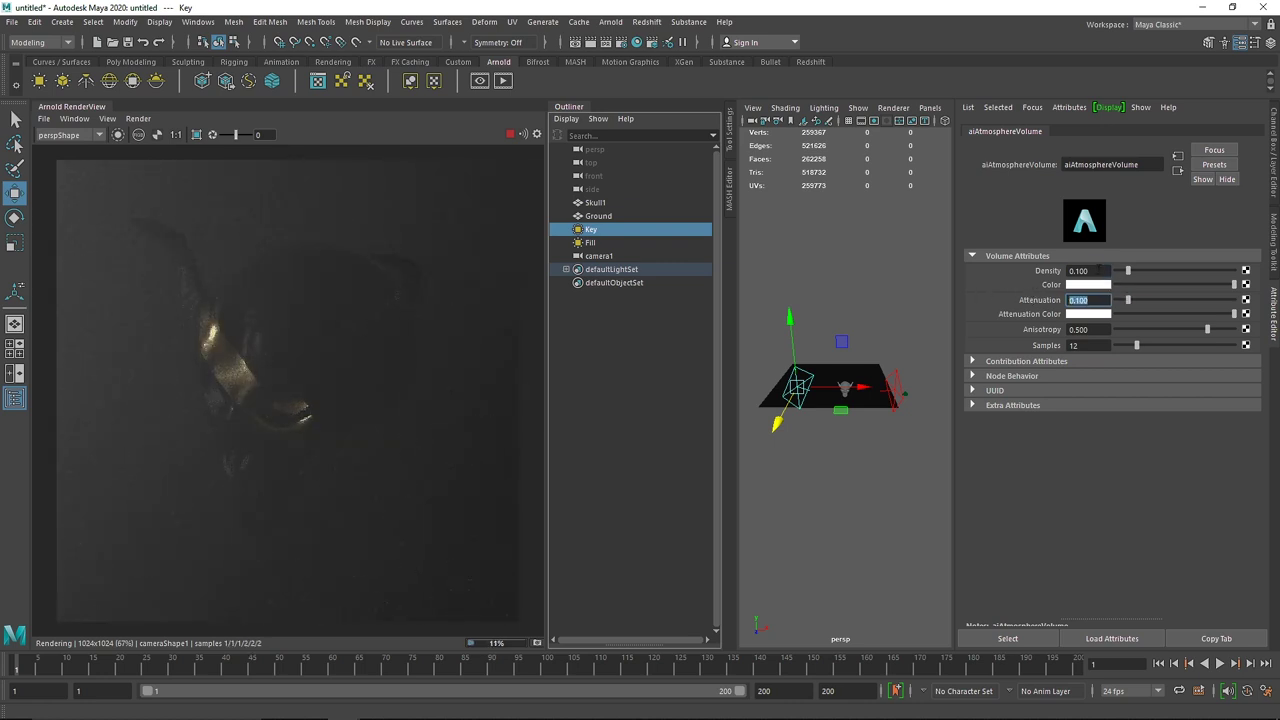
pyautogui.click(1098, 270)
pyautogui.write('.2')
pyautogui.press('Return')
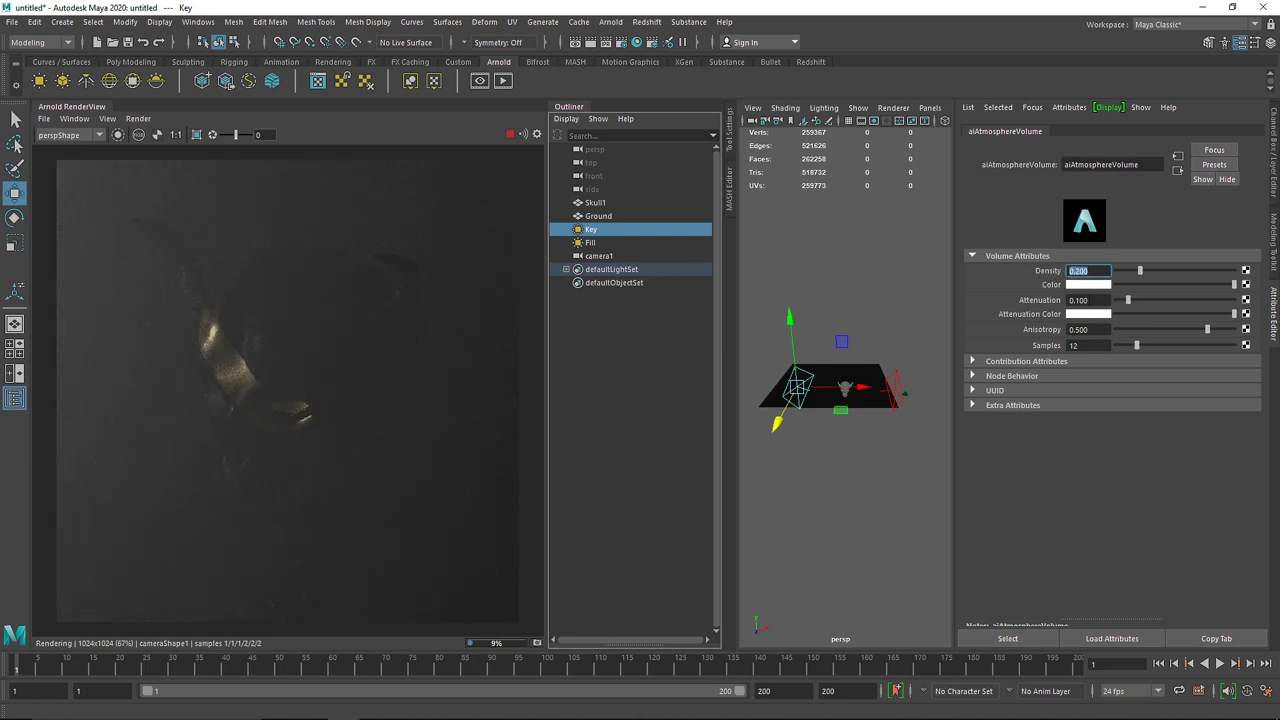
# Step: Return the atmosphere volume's attenuation to 0 and its density to 0.1
pyautogui.click(1100, 299)
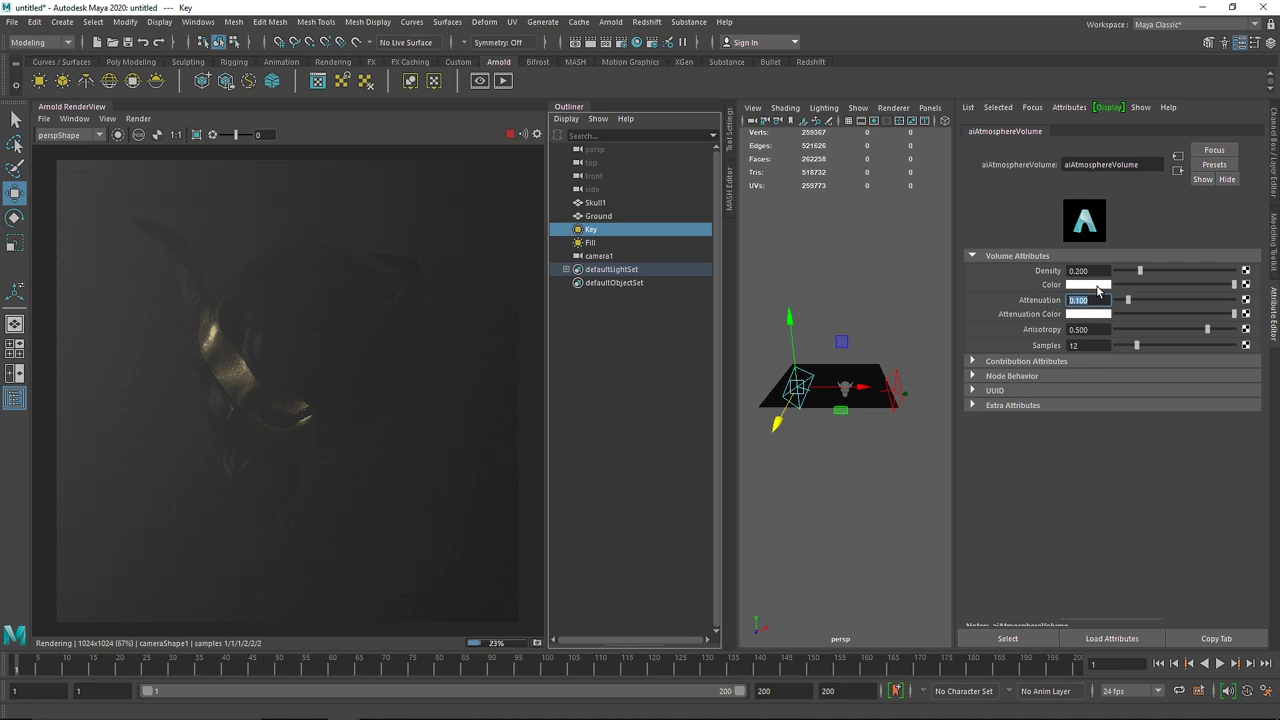
pyautogui.write('0')
pyautogui.press('Return')
pyautogui.moveTo(1097, 271); pyautogui.dragTo(1029, 273)
pyautogui.write('.1')
pyautogui.press('Return')
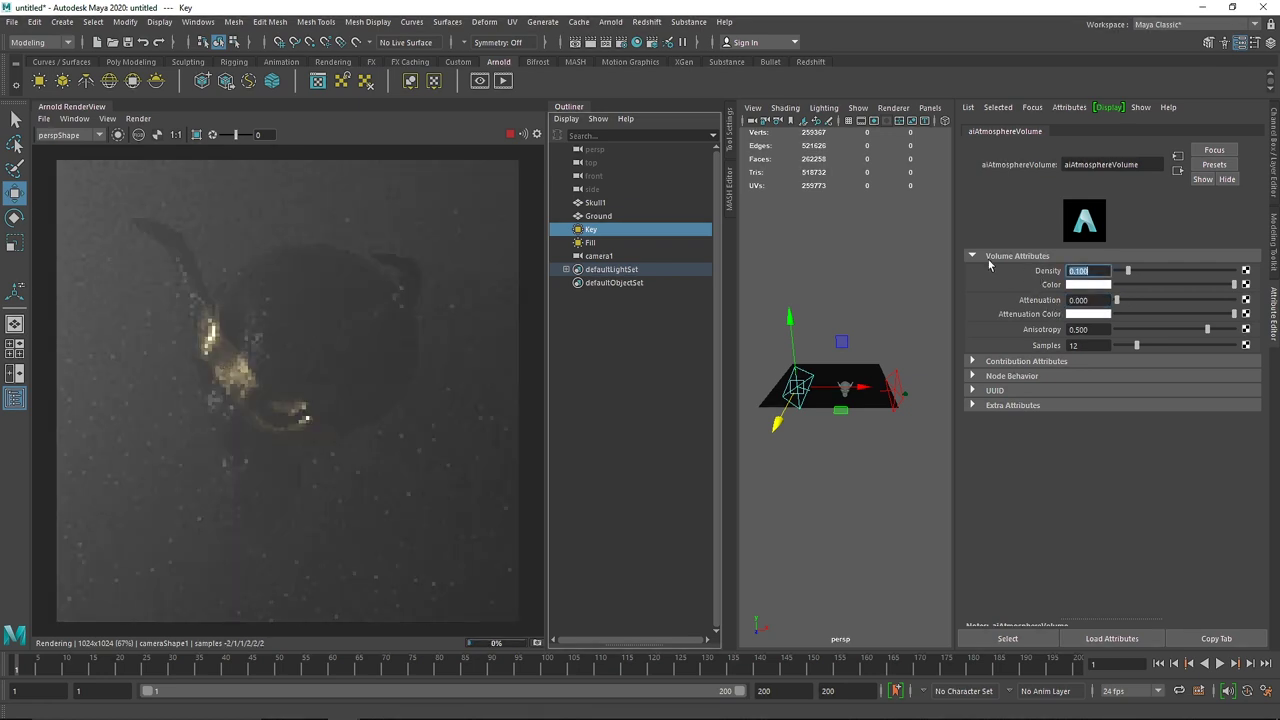
# Step: Stop the live render, set the Fill light's exposure to 4, and restart the render
pyautogui.click(510, 133)
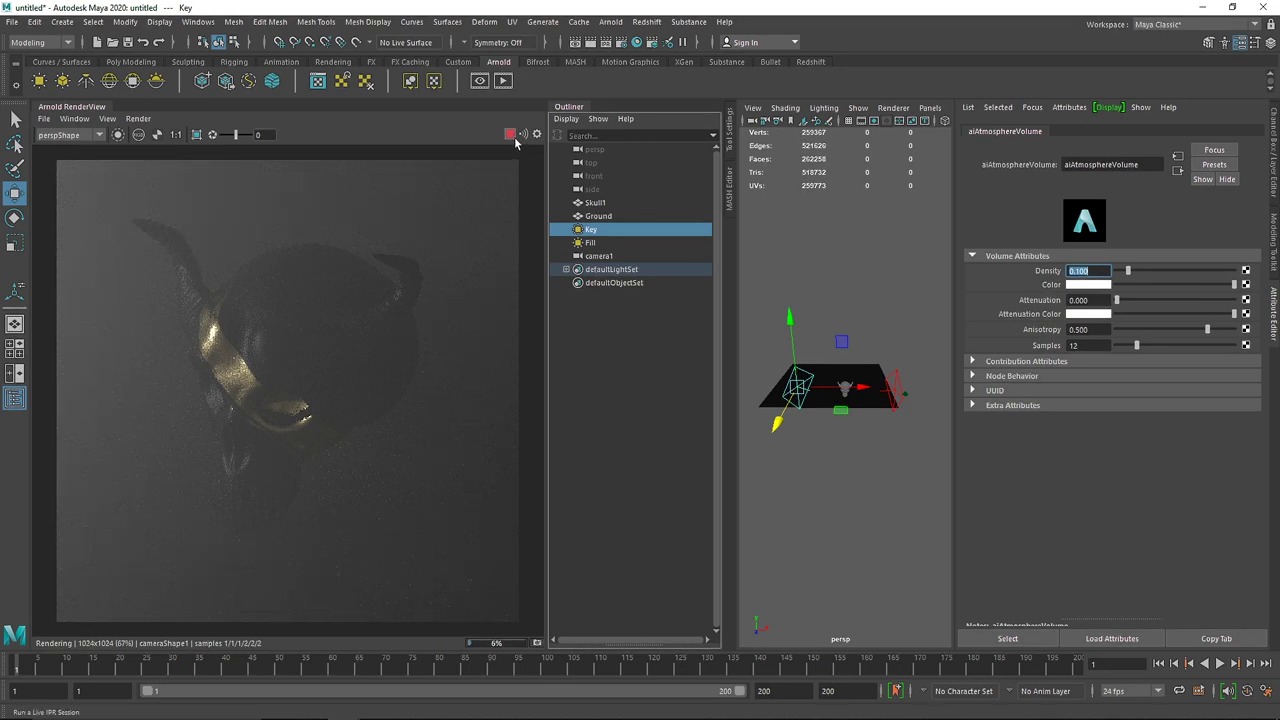
pyautogui.click(590, 242)
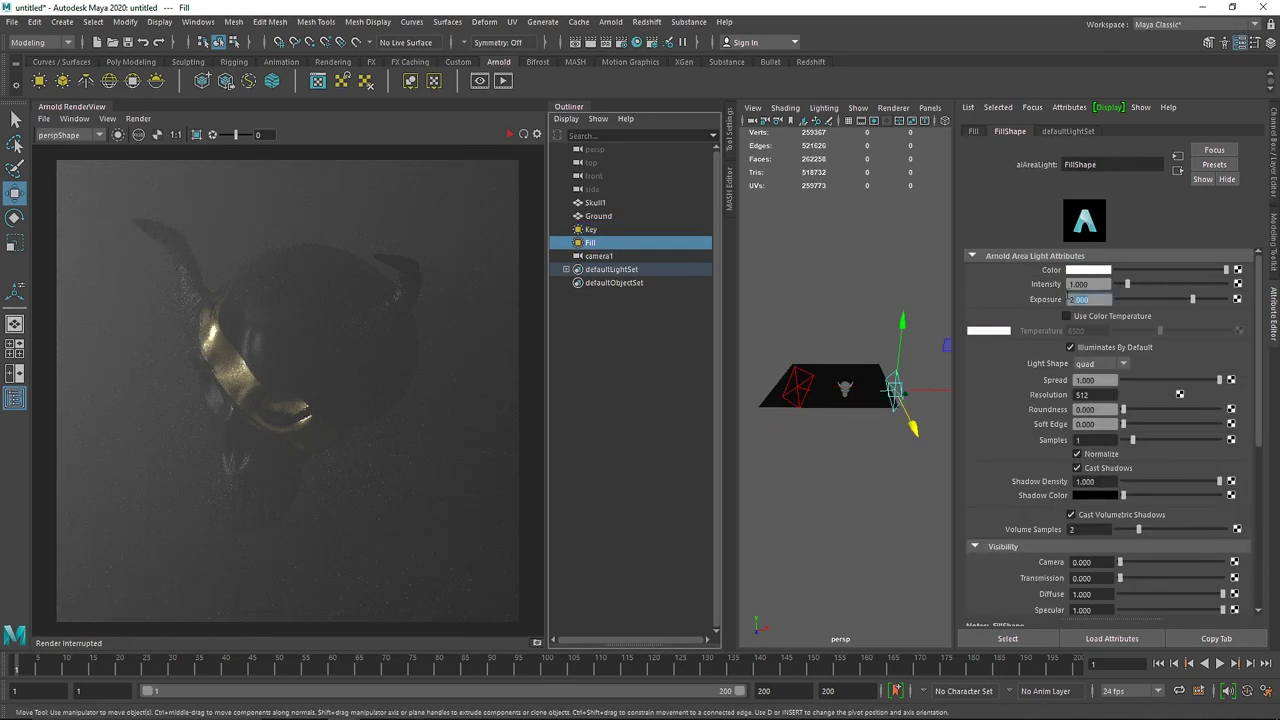
pyautogui.write('4')
pyautogui.press('Return')
pyautogui.click(510, 134)
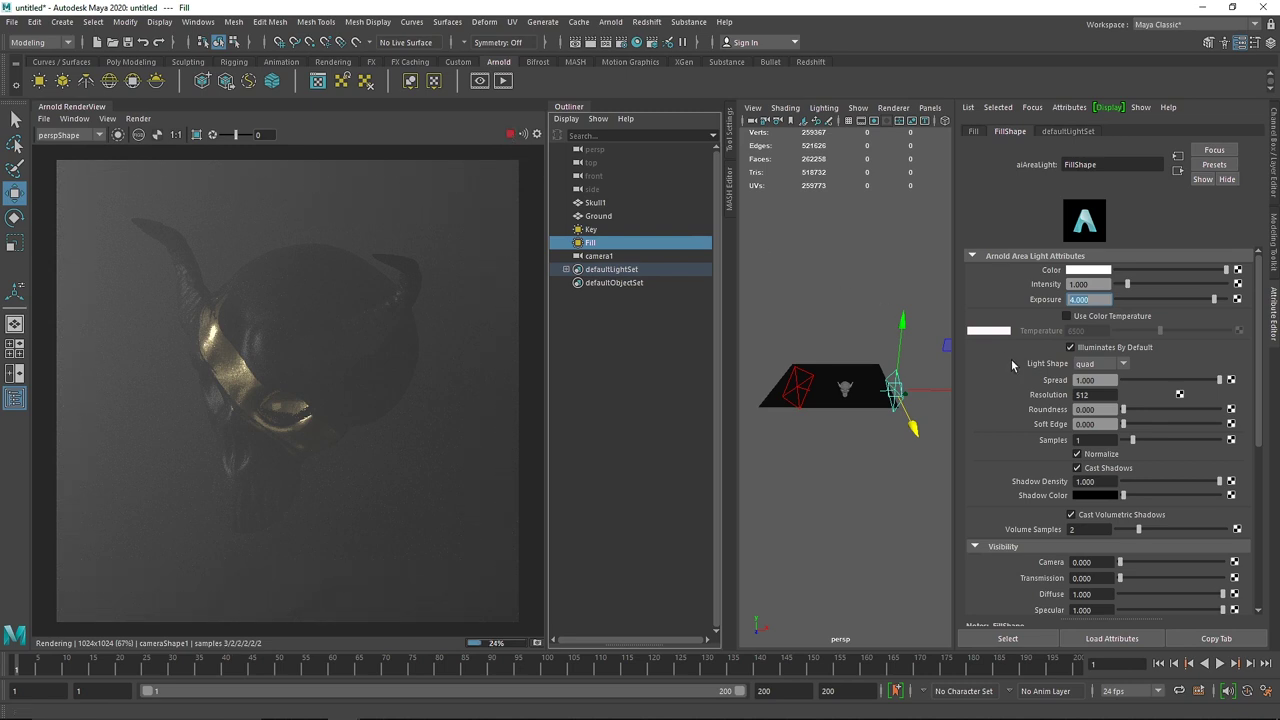
# Step: Set the Fill light's volume visibility to 0, try its exposure at 5 and return it to 4
pyautogui.scroll(-5, 1014, 449)
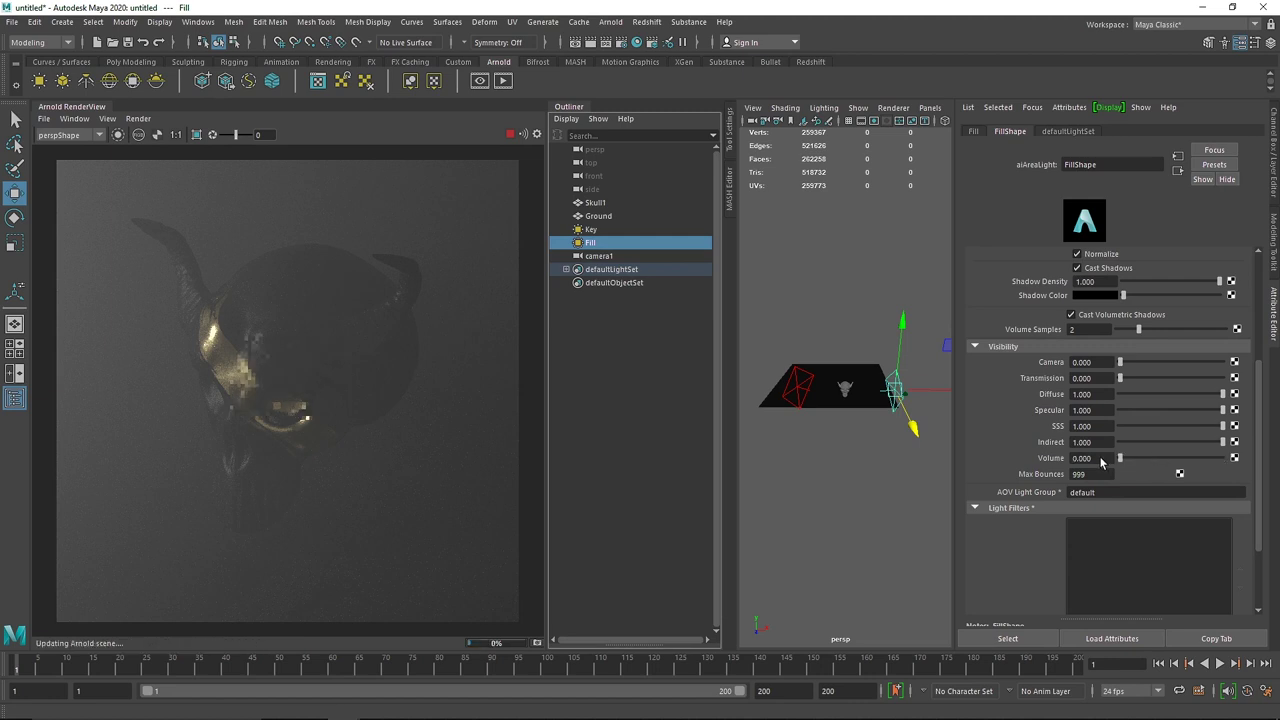
pyautogui.moveTo(1150, 458); pyautogui.dragTo(955, 464)
pyautogui.scroll(5, 1032, 406)
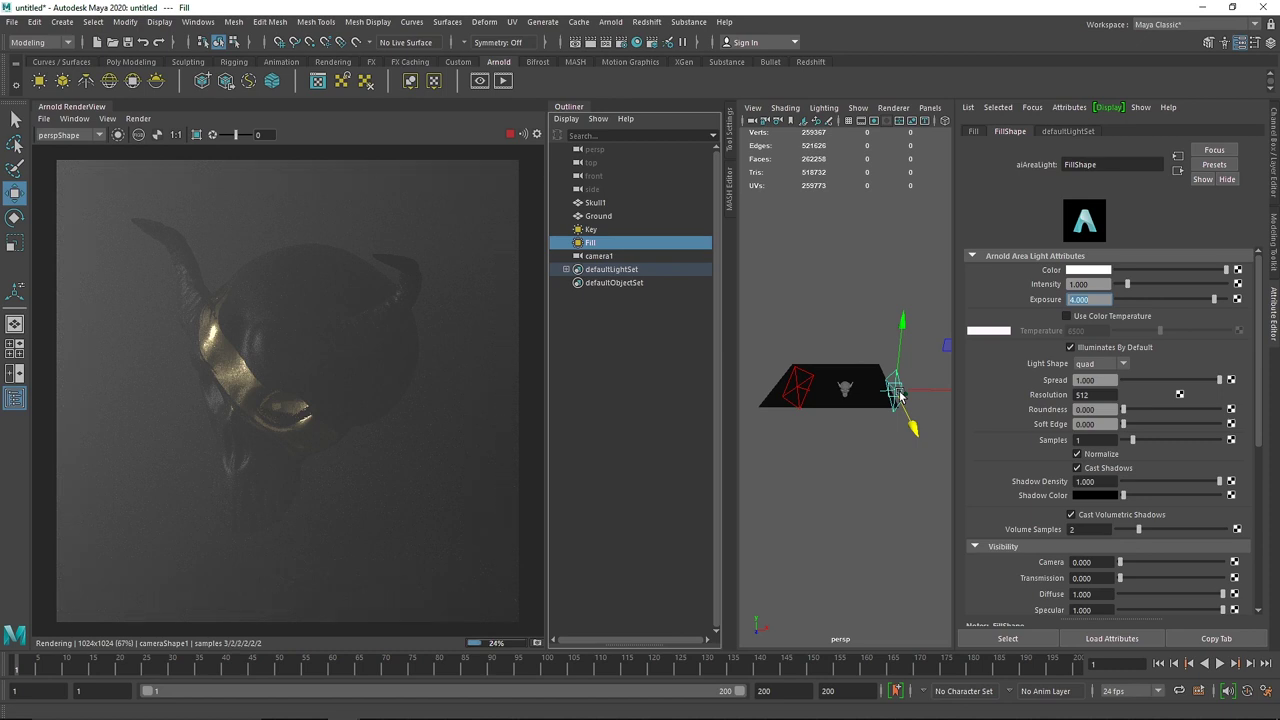
pyautogui.write('5')
pyautogui.press('Return')
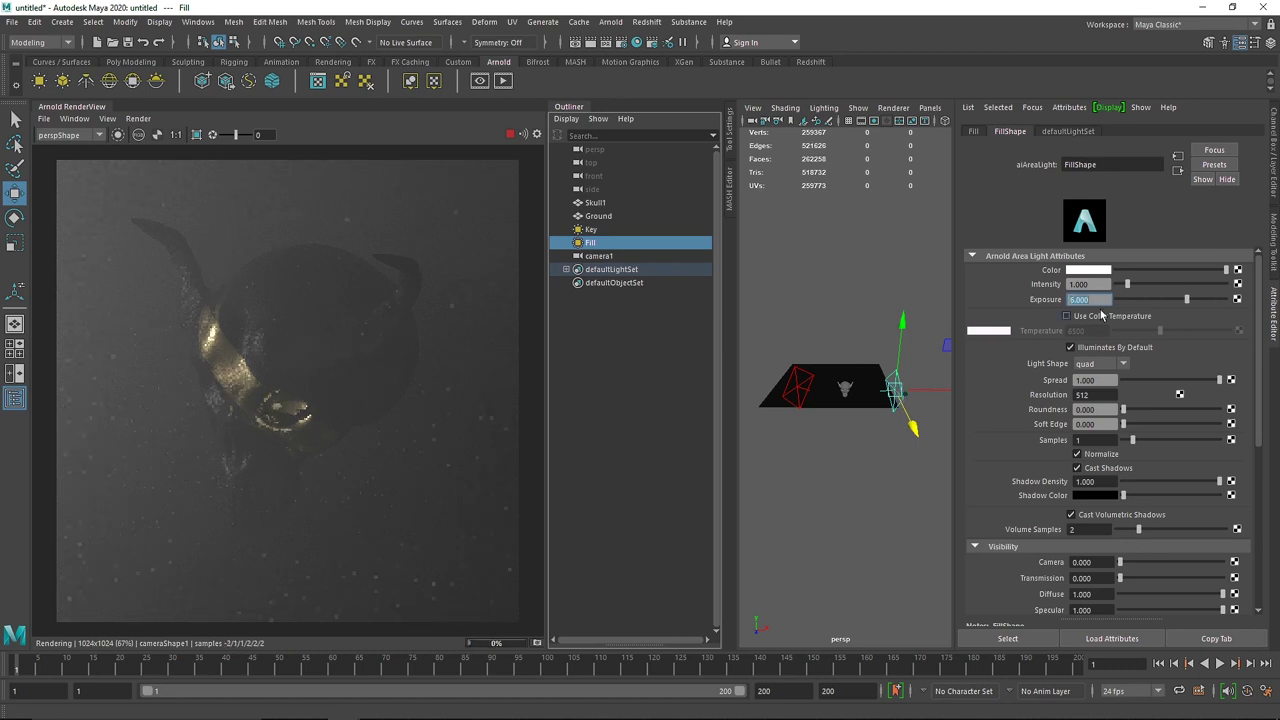
pyautogui.write('4')
pyautogui.press('Return')
# Step: Raise the Key light's exposure to 10
pyautogui.click(597, 231)
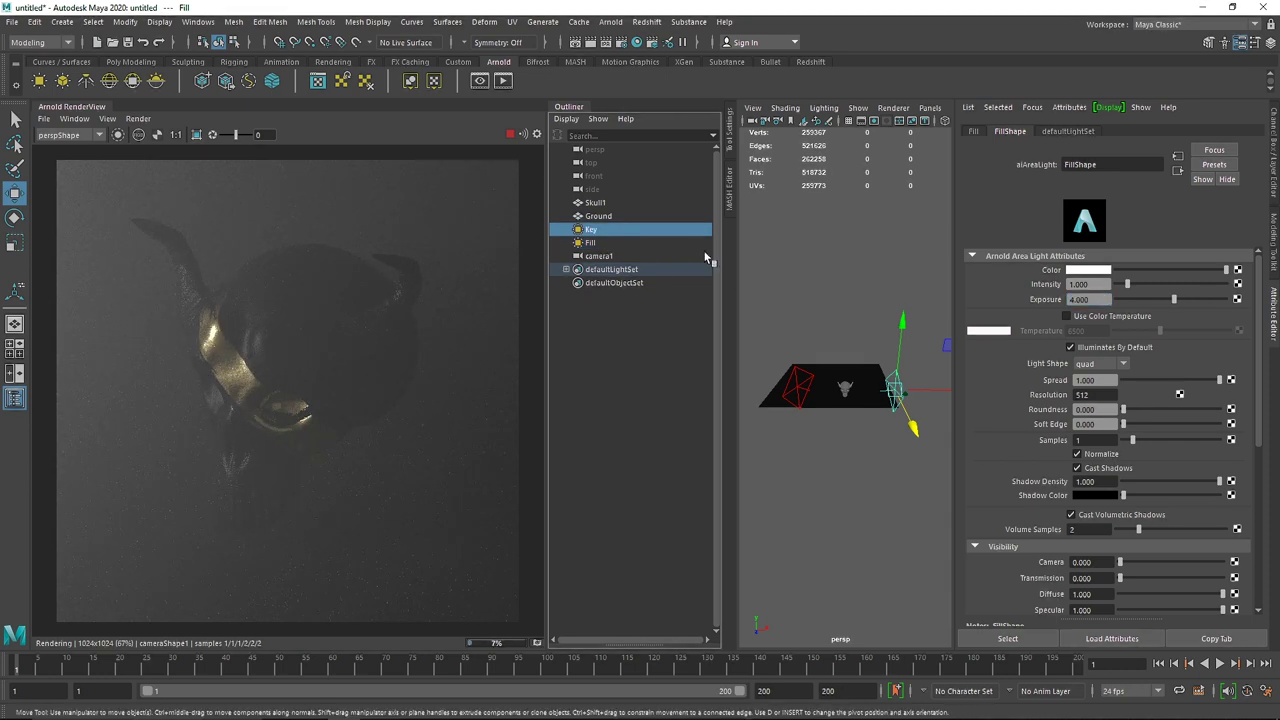
pyautogui.write('10')
pyautogui.press('Return')
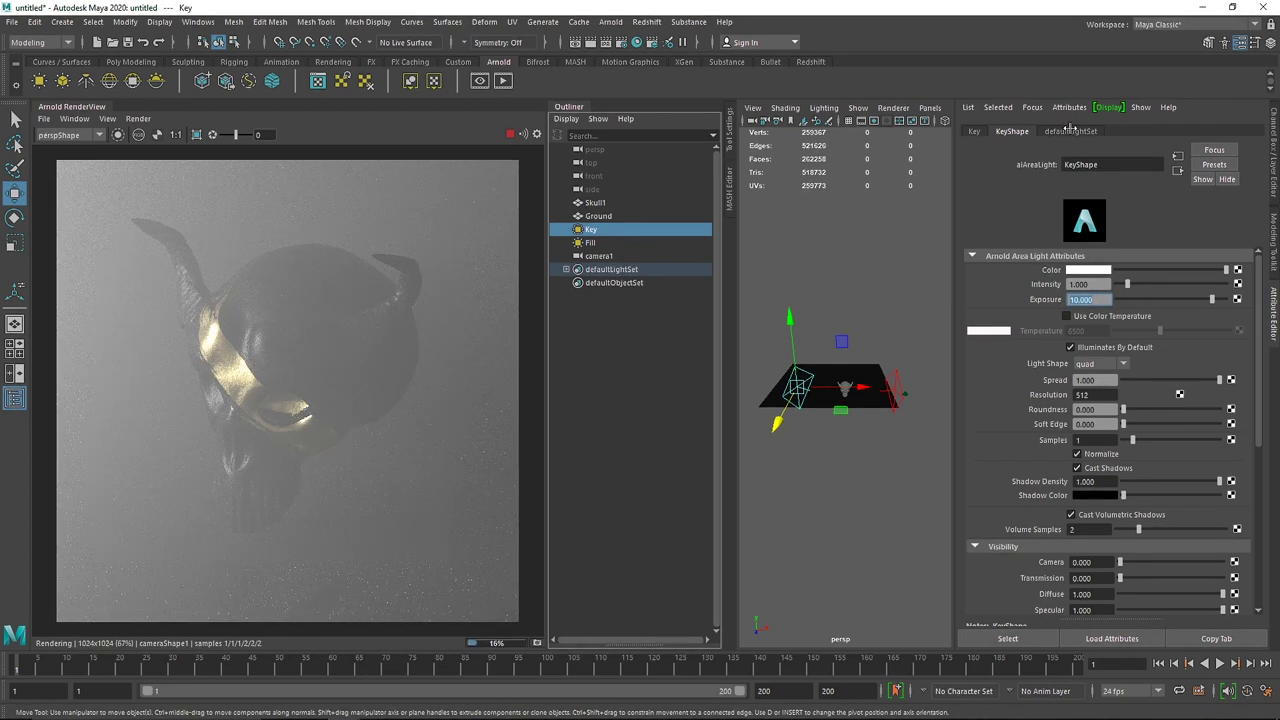
pyautogui.click(1033, 108)
pyautogui.click(1033, 108)
# Step: Try the Key light's spread at 0.570, 0.155 and 0, and return it to 1
pyautogui.click(1178, 380)
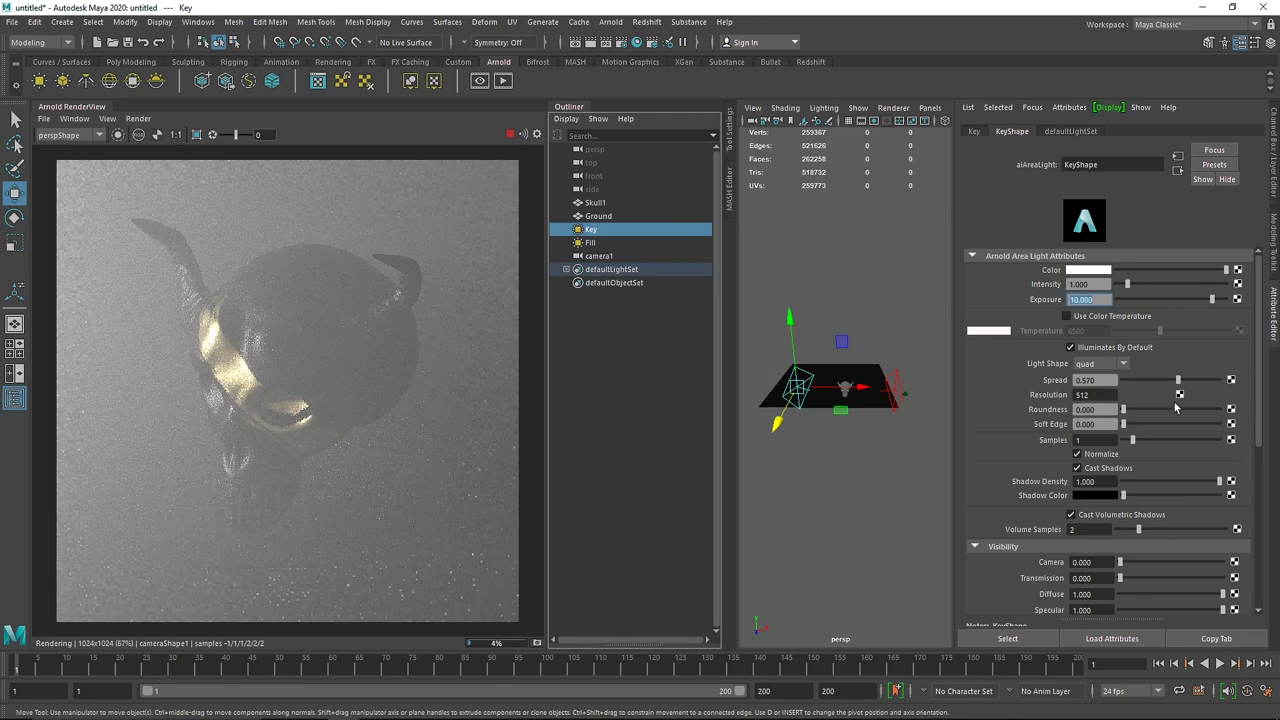
pyautogui.moveTo(1178, 381); pyautogui.dragTo(1137, 382)
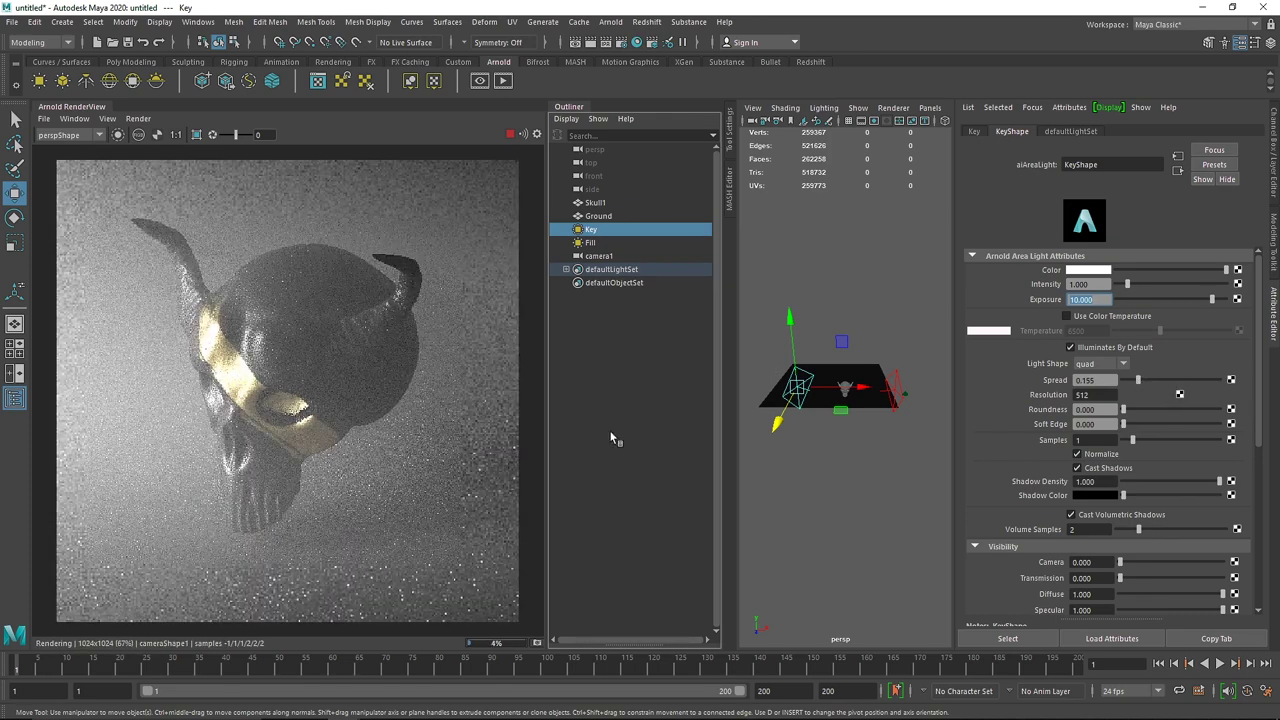
pyautogui.moveTo(1130, 382); pyautogui.dragTo(1120, 387)
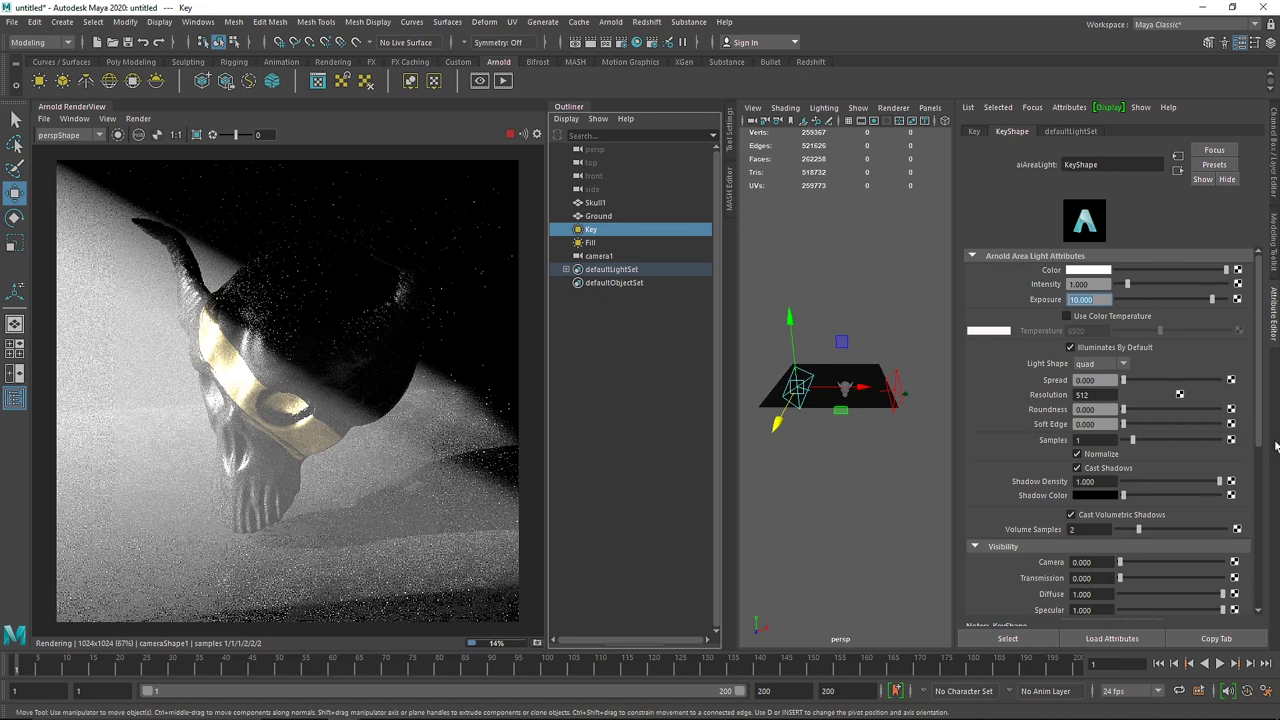
pyautogui.moveTo(1124, 381); pyautogui.dragTo(1221, 381)
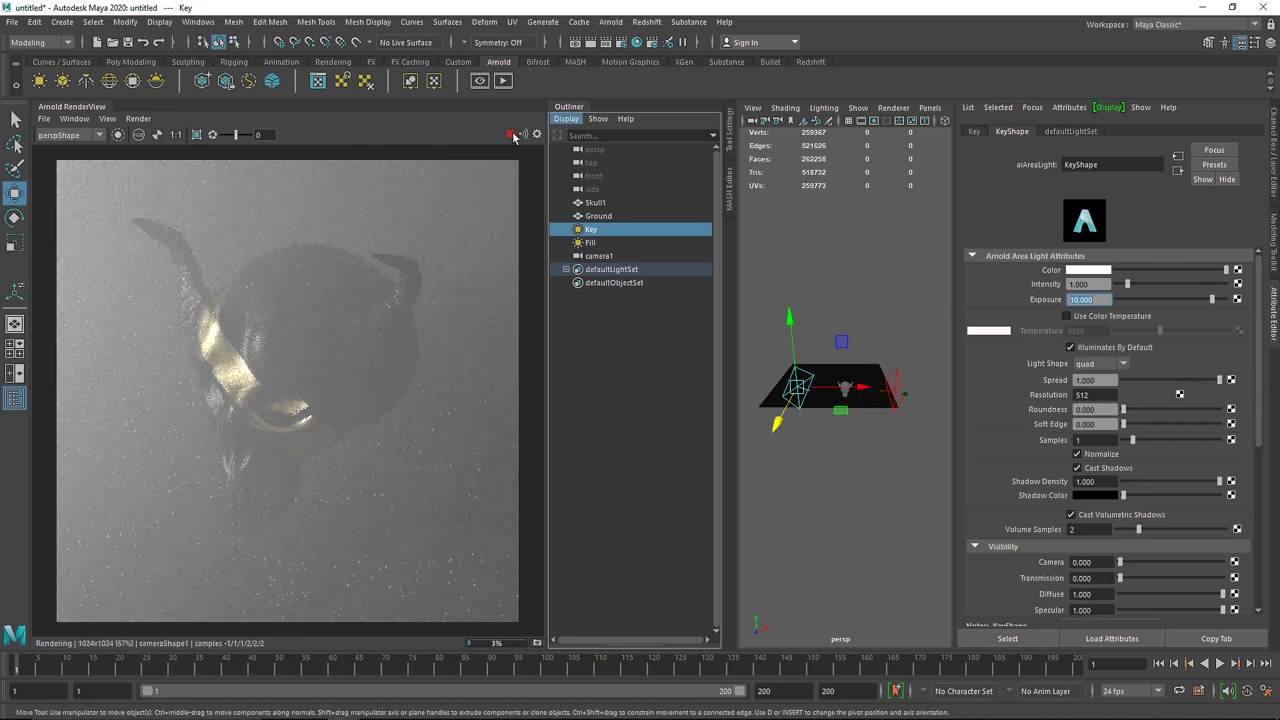
# Step: Open the aiAtmosphereVolume attributes again and try attenuation 0.1 with density 0.2 under the brighter Key light
pyautogui.click(1032, 107)
pyautogui.click(1066, 148)
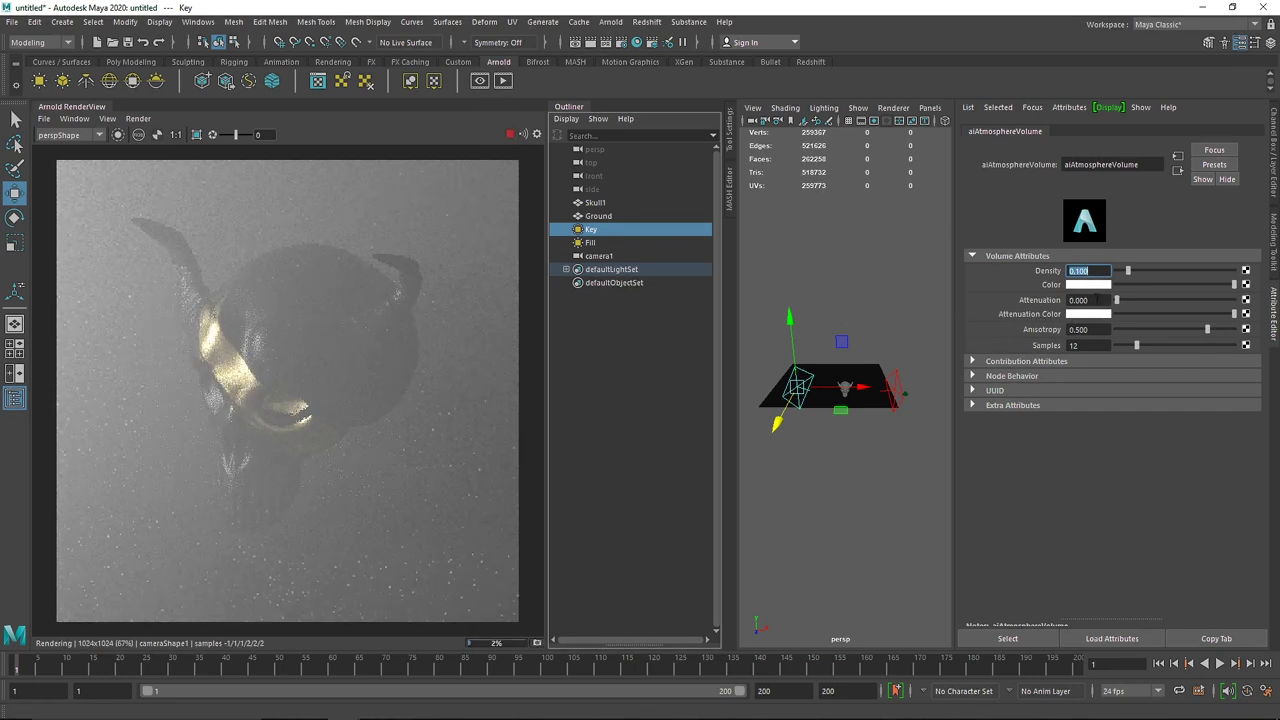
pyautogui.press('Tab')
pyautogui.write('.1')
pyautogui.press('Return')
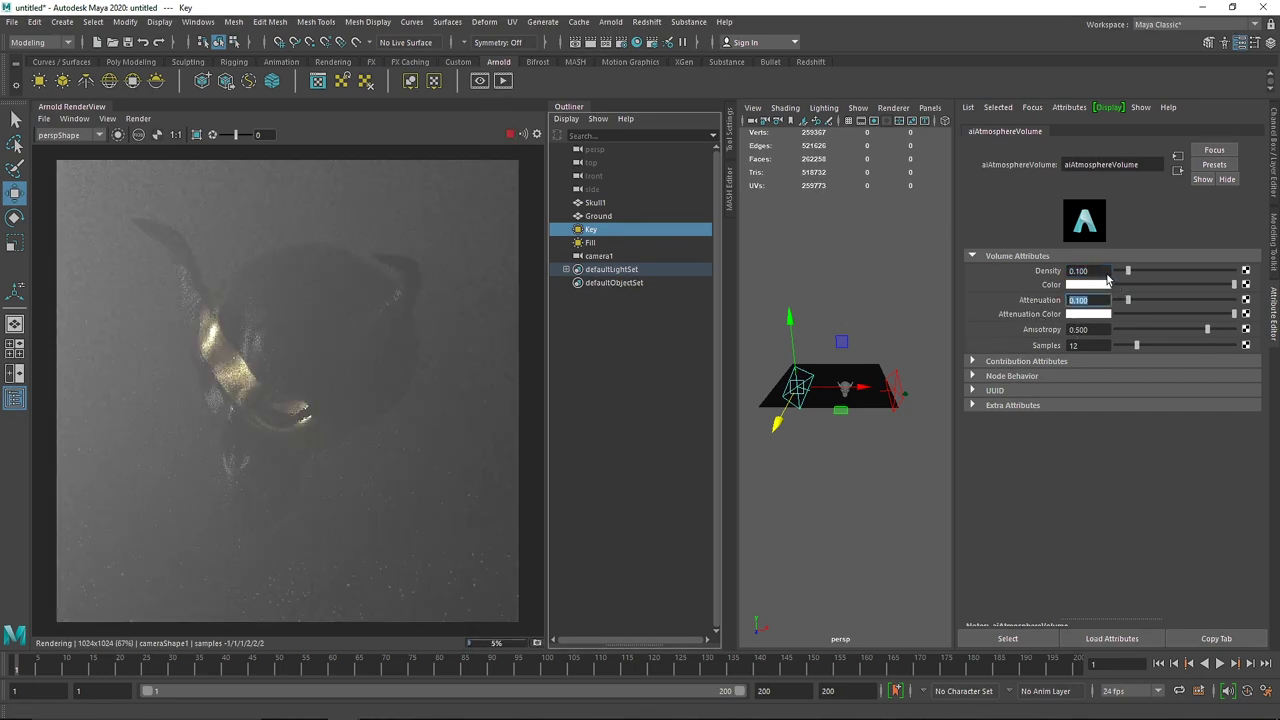
pyautogui.click(1088, 271)
pyautogui.write('0.2')
pyautogui.press('Return')
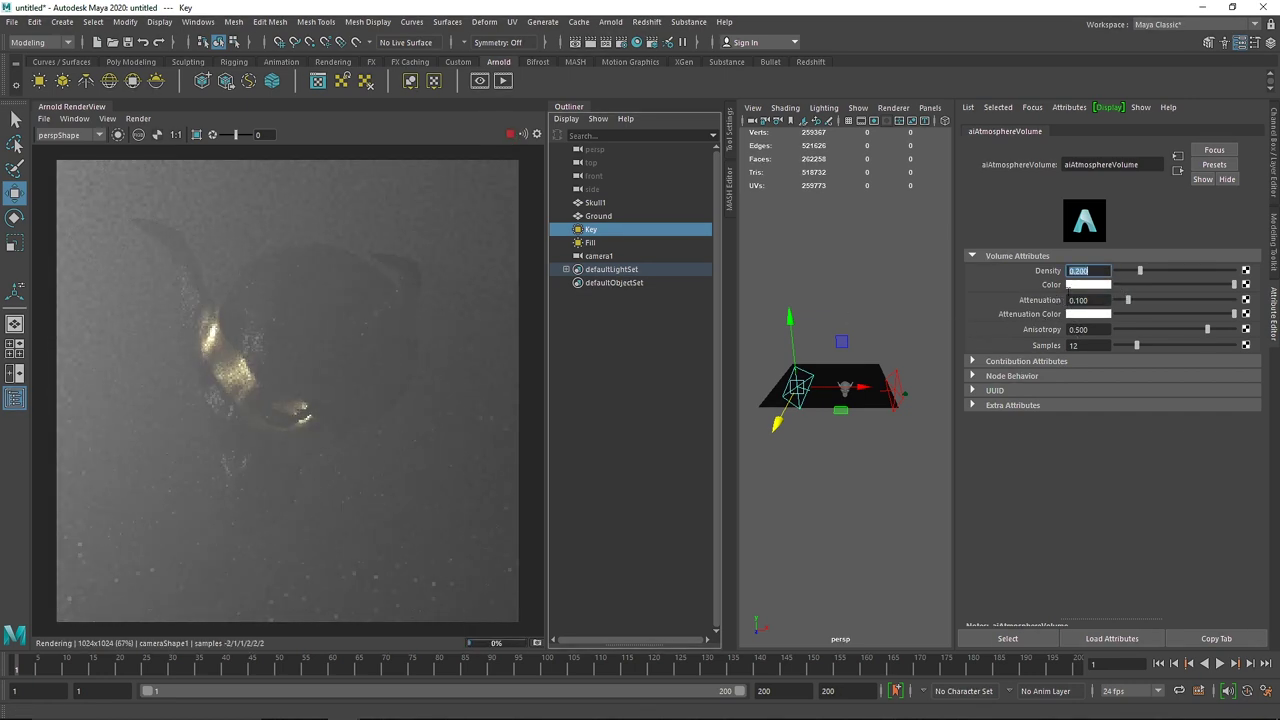
# Step: Bring the atmosphere volume's attenuation back to 0 and set its density to 0.15
pyautogui.moveTo(1131, 301); pyautogui.dragTo(1100, 301)
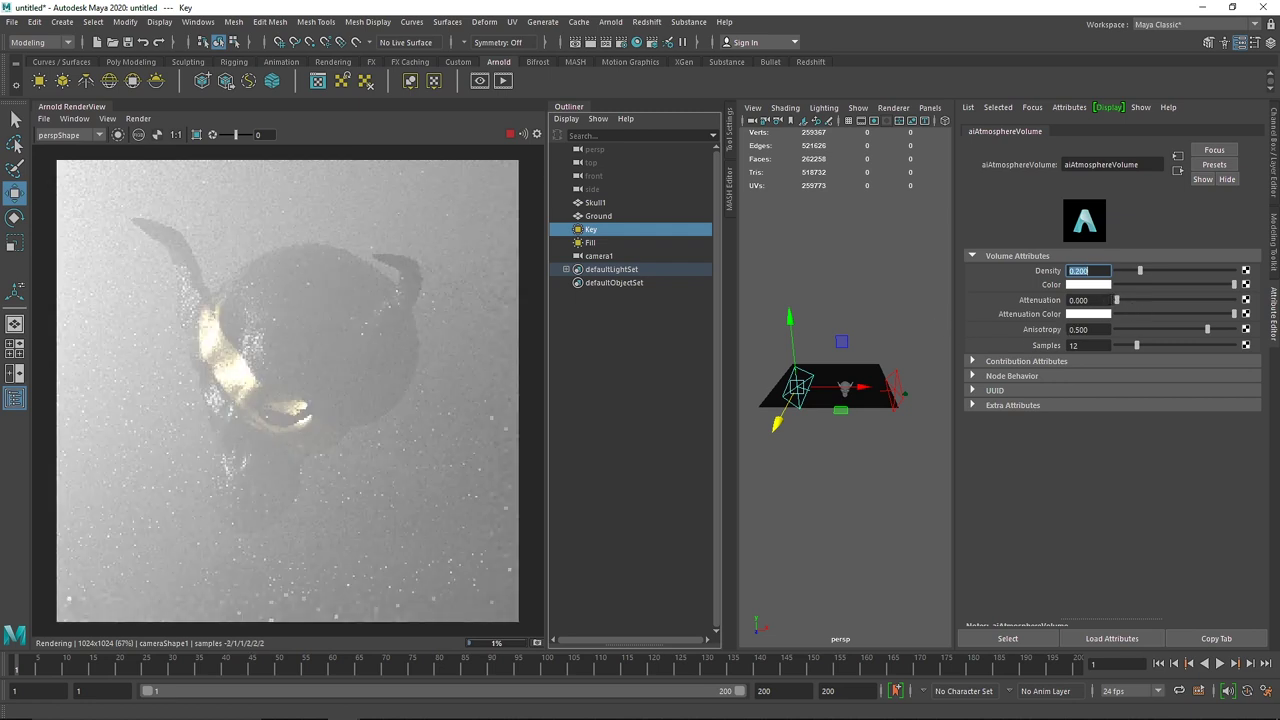
pyautogui.write('.15')
pyautogui.press('Return')
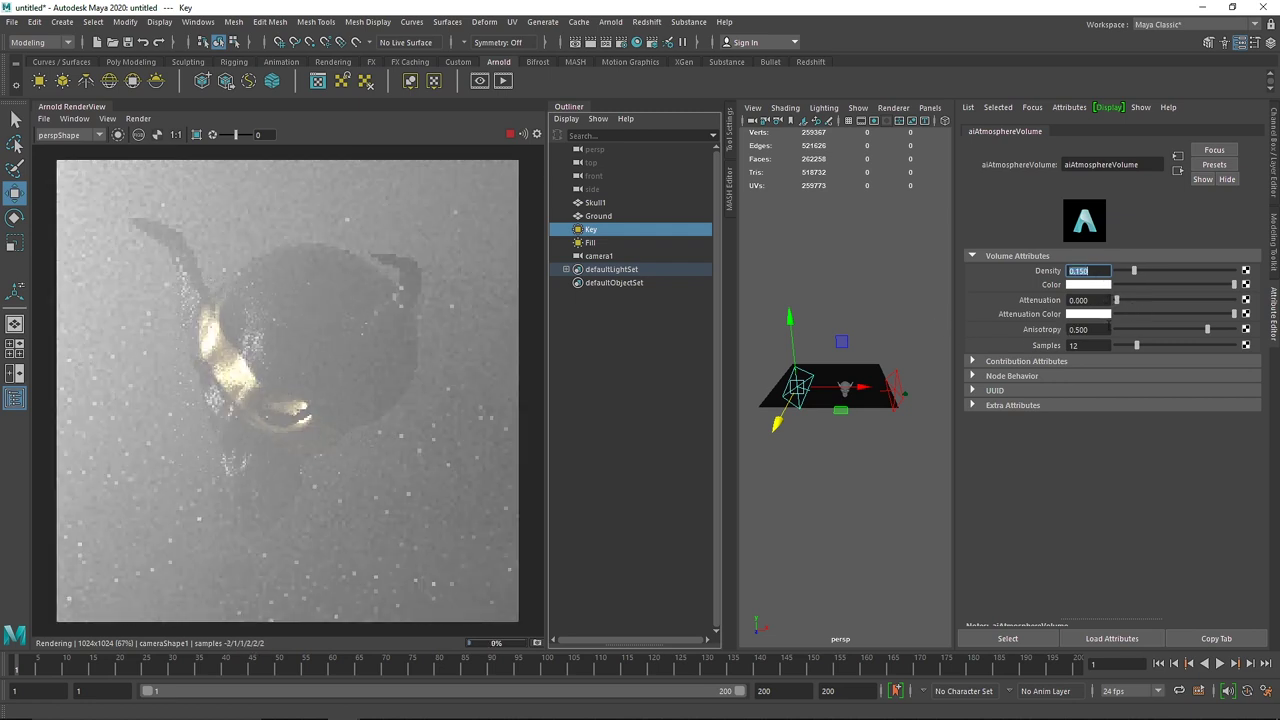
# Step: Try the atmosphere volume's anisotropy at 0.8, and settle on 0.6
pyautogui.moveTo(1100, 329); pyautogui.dragTo(1014, 329)
pyautogui.write('.8')
pyautogui.press('Return')
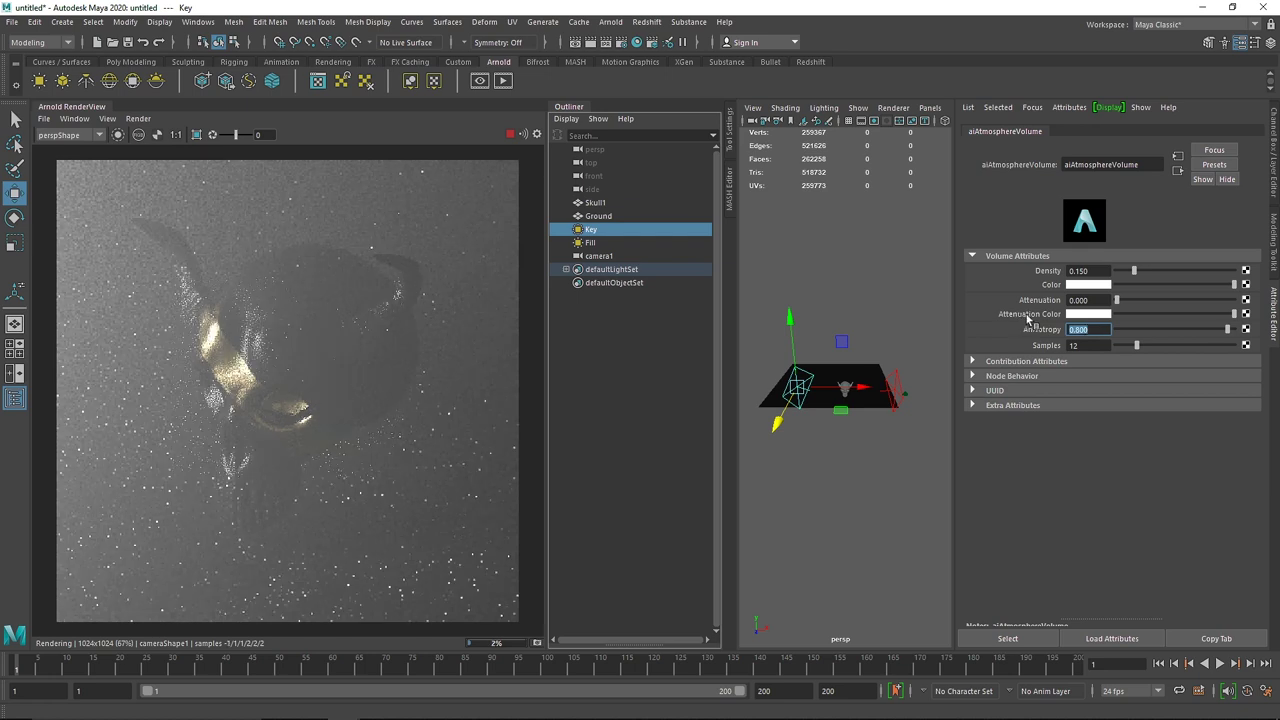
pyautogui.write('.6')
pyautogui.press('Return')
# Step: Set the atmosphere volume's density to 0.1 and stop the live render
pyautogui.click(1095, 270)
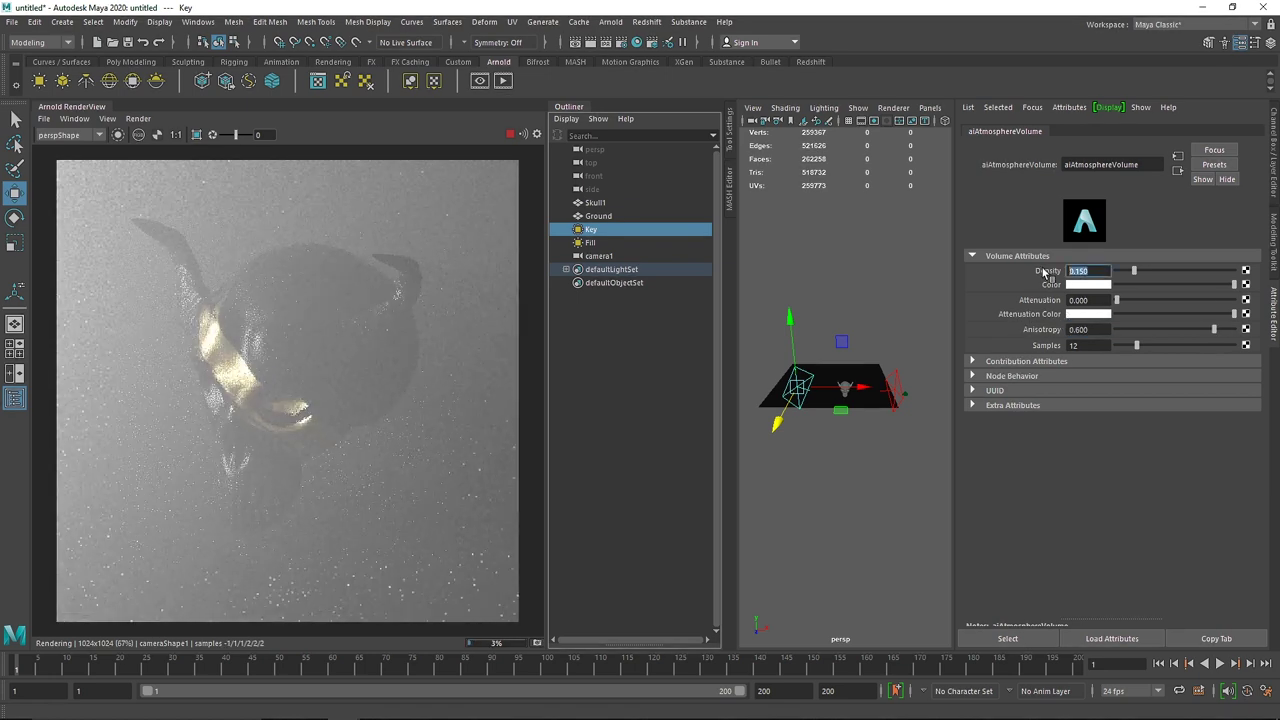
pyautogui.write('.1')
pyautogui.press('Return')
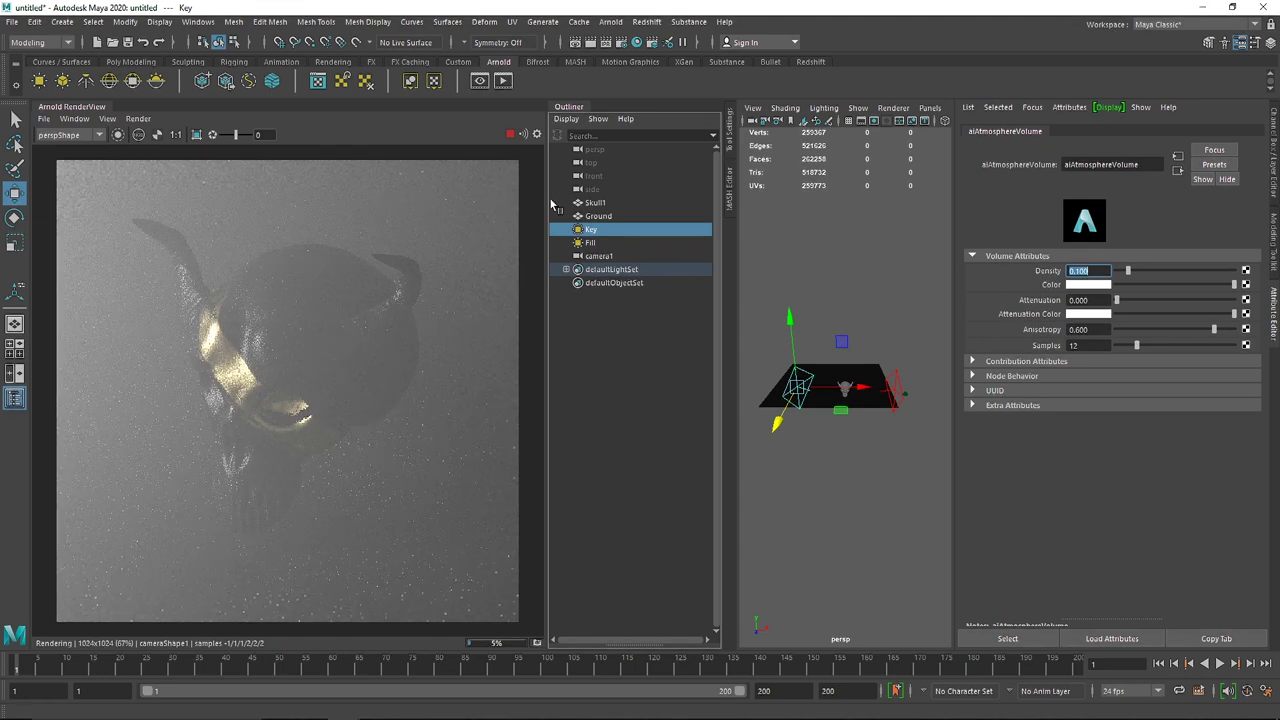
pyautogui.click(509, 135)
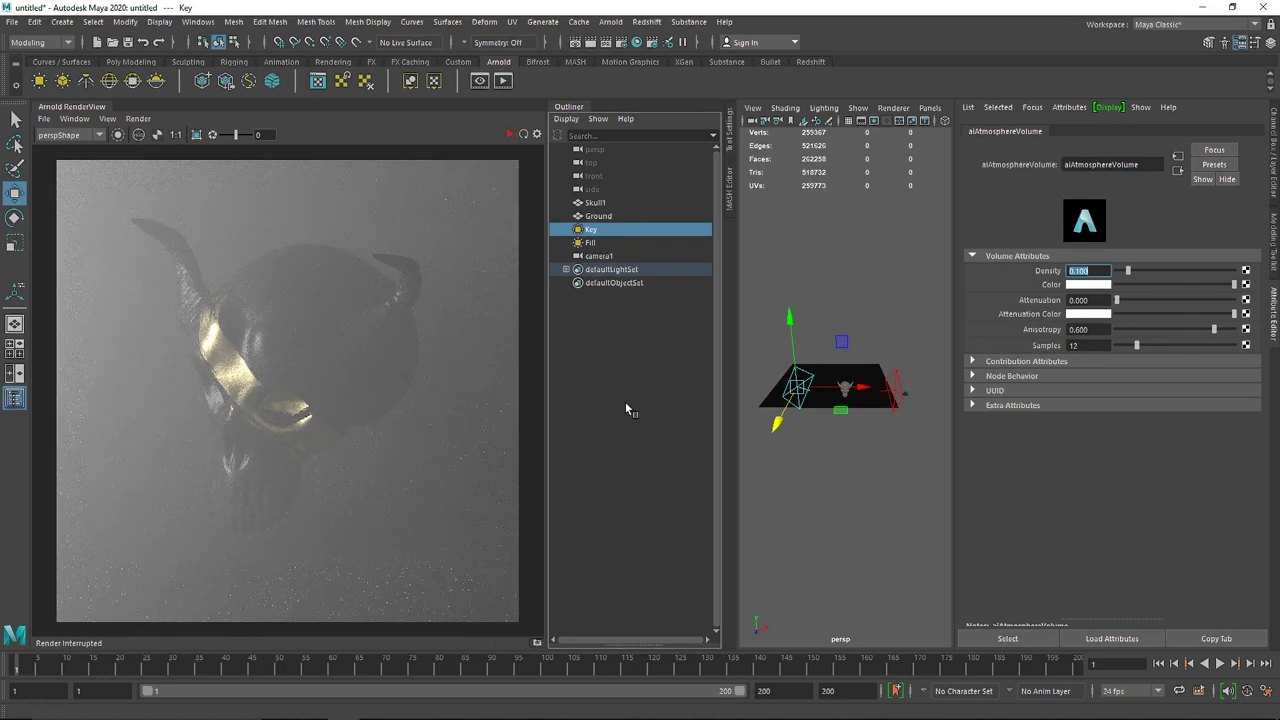
# Step: Select the Fill light and raise its exposure to 12
pyautogui.click(910, 384)
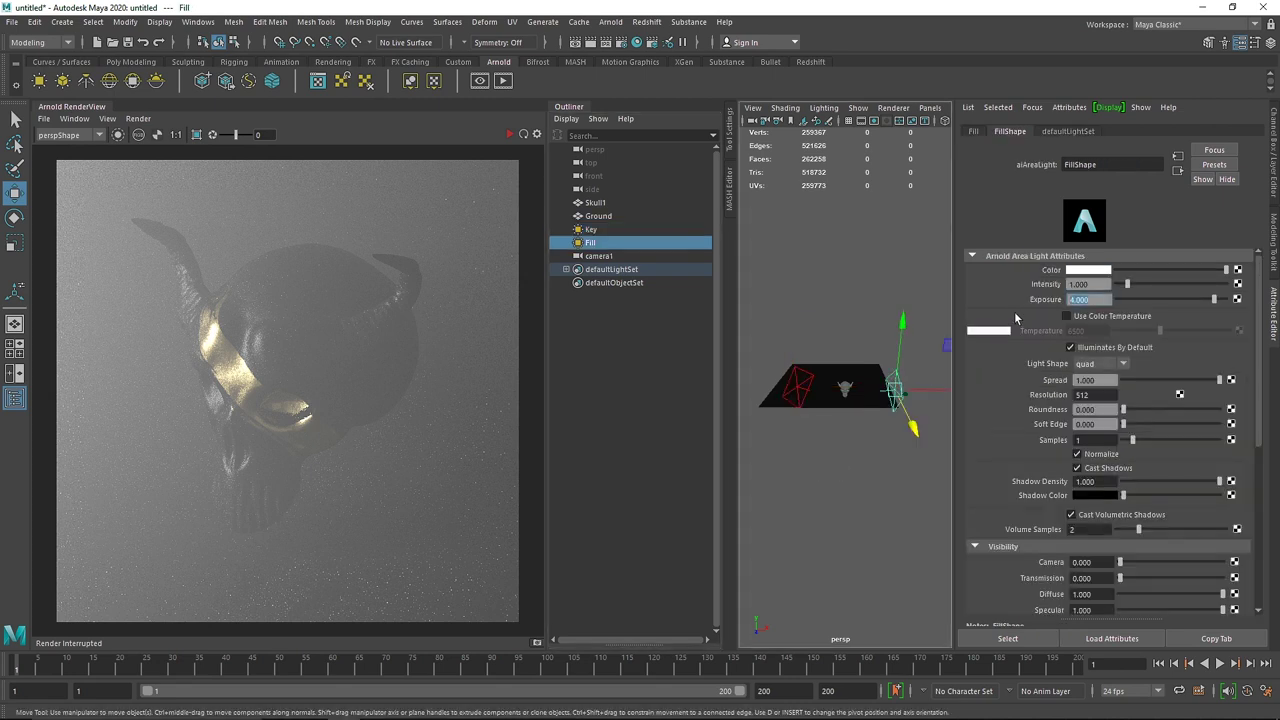
pyautogui.write('12')
pyautogui.press('Return')
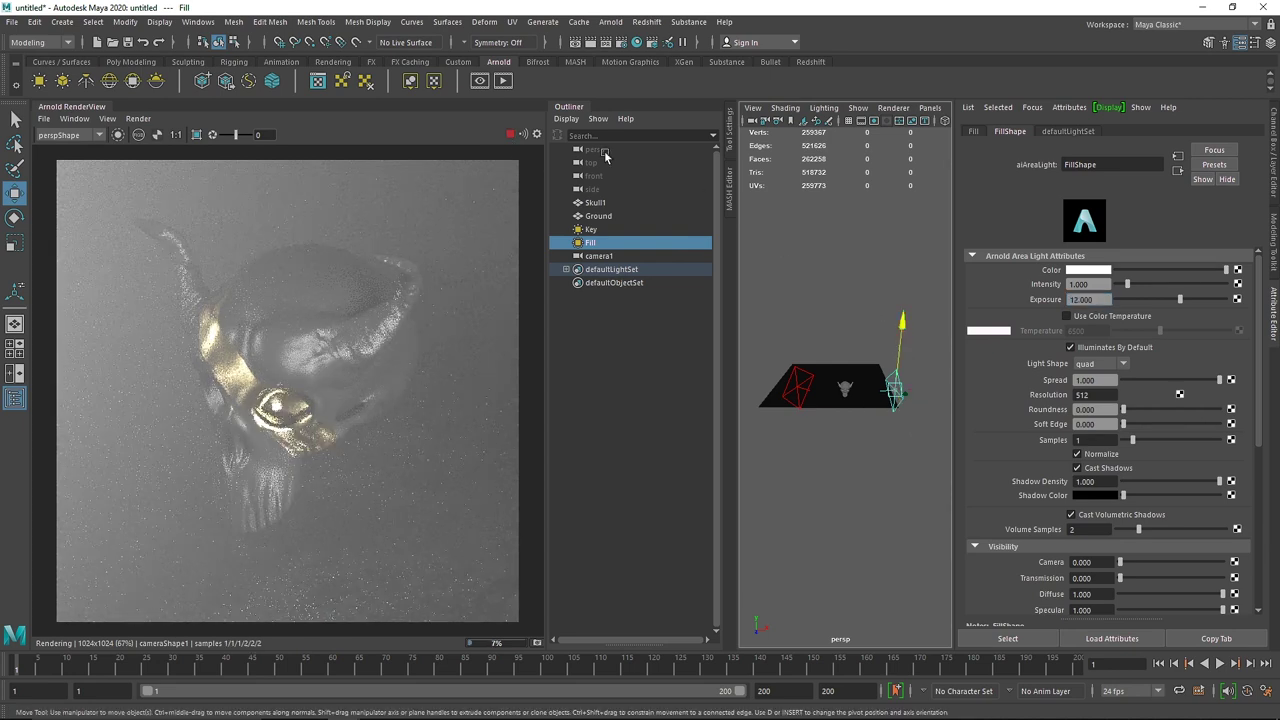
# Step: Raise the Fill light above the edge of the ground, stop the live render, and scale the light up uniformly
pyautogui.moveTo(896, 390); pyautogui.dragTo(903, 355)
pyautogui.press('r')
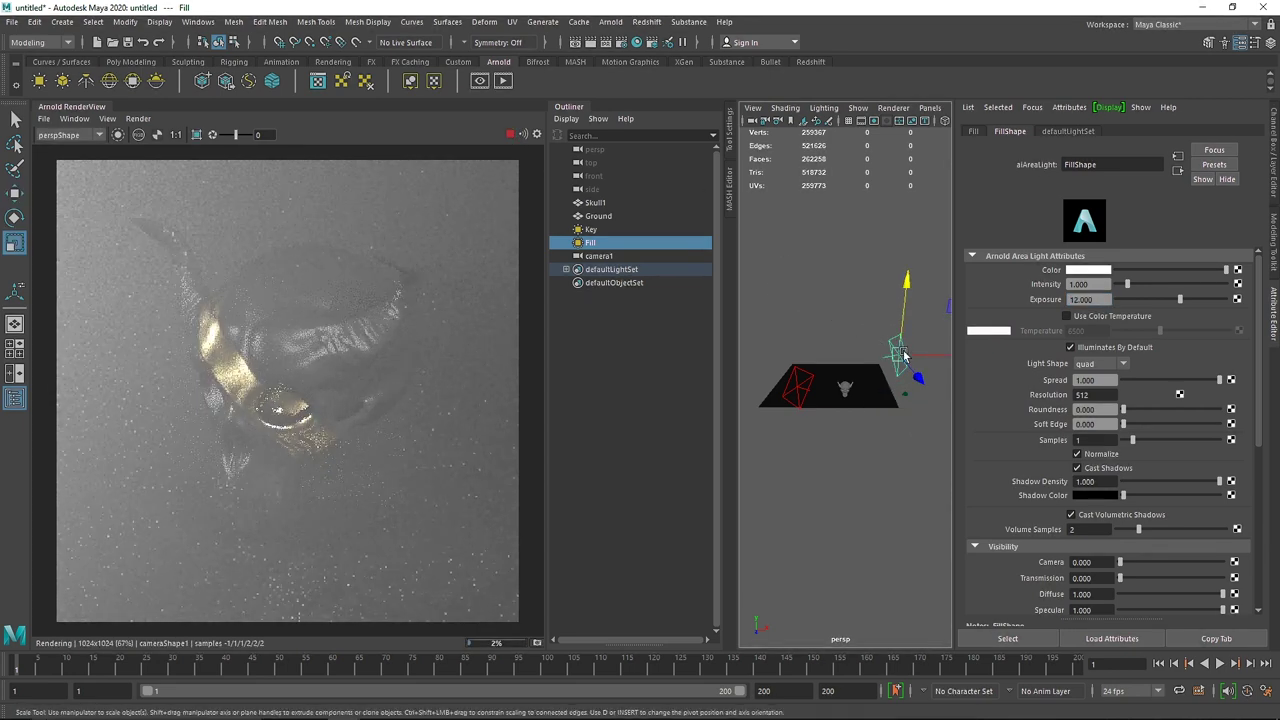
pyautogui.click(509, 133)
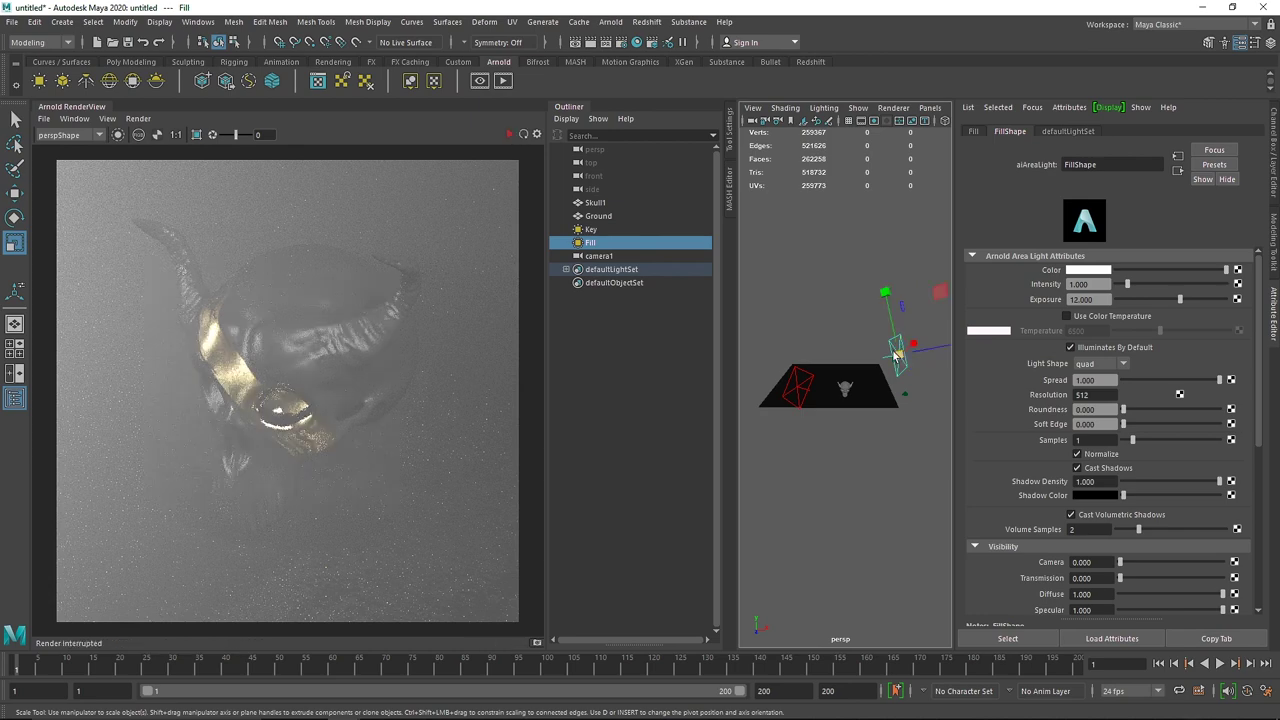
pyautogui.moveTo(896, 355); pyautogui.dragTo(978, 353)
# Step: Enlarge the perspective viewport, then reposition and rotate the enlarged Fill light so it tilts down toward the skull
pyautogui.click(1273, 313)
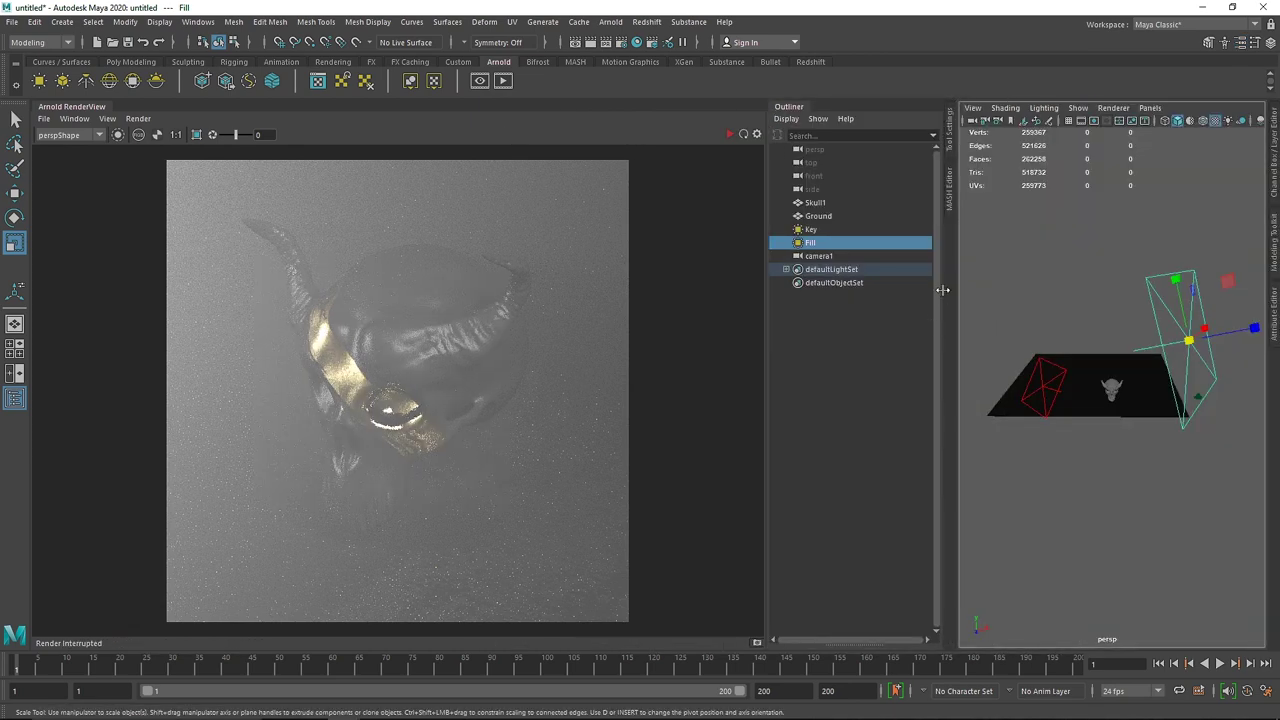
pyautogui.moveTo(767, 303); pyautogui.dragTo(612, 306)
pyautogui.moveTo(948, 288); pyautogui.dragTo(646, 294)
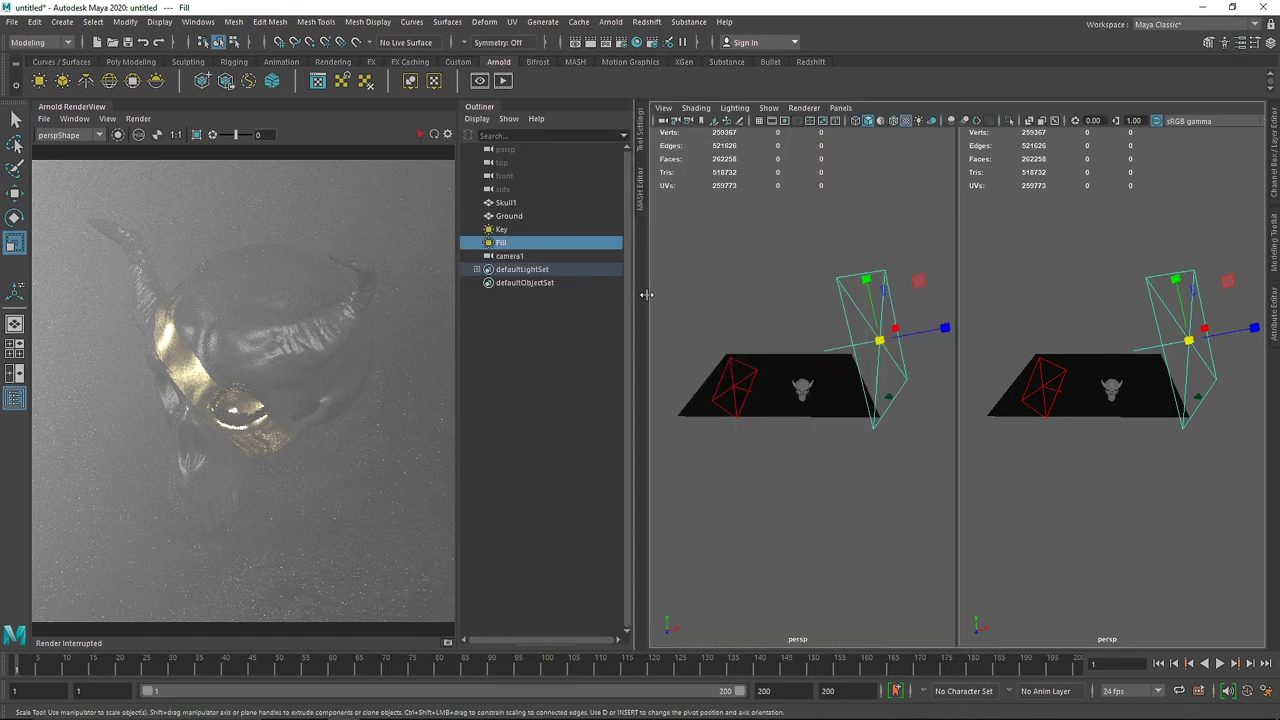
pyautogui.keyDown('alt'); pyautogui.moveTo(971, 360); pyautogui.dragTo(900, 380); pyautogui.keyUp('alt')
pyautogui.scroll(-3, 1014, 420)
pyautogui.keyDown('alt'); pyautogui.moveTo(1017, 423); pyautogui.dragTo(995, 319); pyautogui.keyUp('alt')
pyautogui.press('e')
pyautogui.press('w')
pyautogui.keyDown('alt'); pyautogui.moveTo(988, 380); pyautogui.dragTo(945, 390); pyautogui.keyUp('alt')
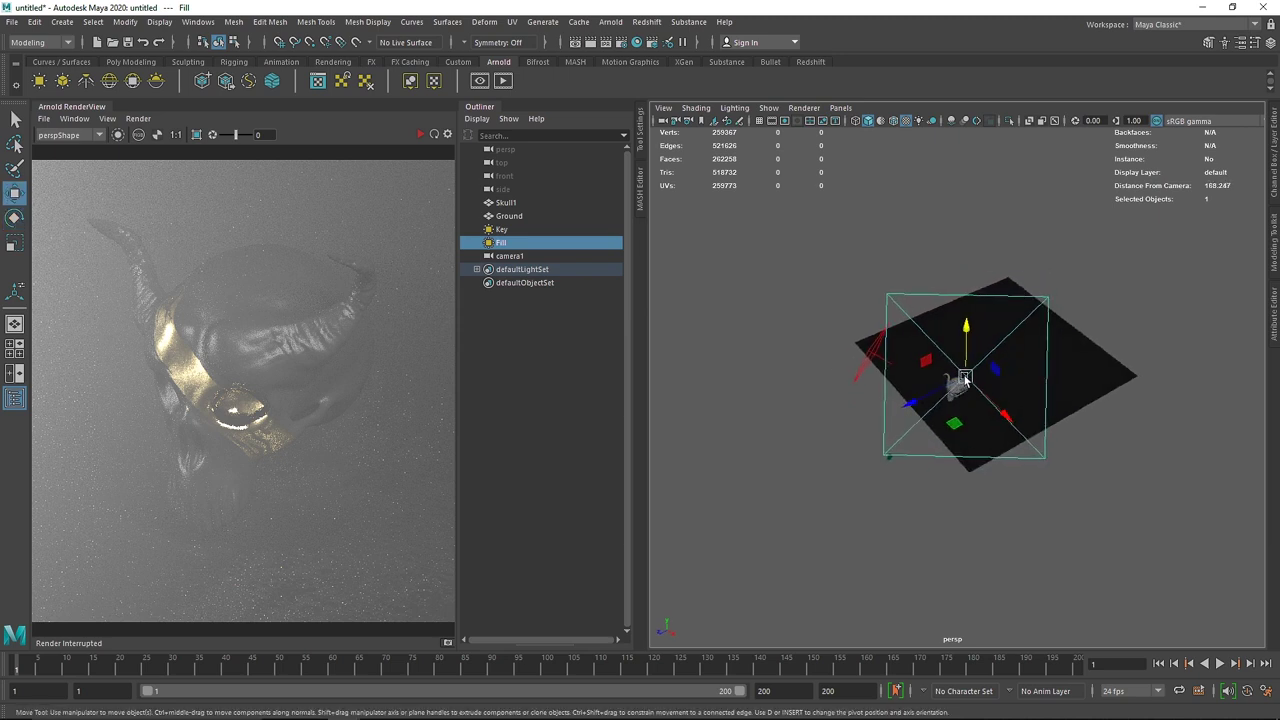
pyautogui.press('e')
pyautogui.press('w')
pyautogui.press('e')
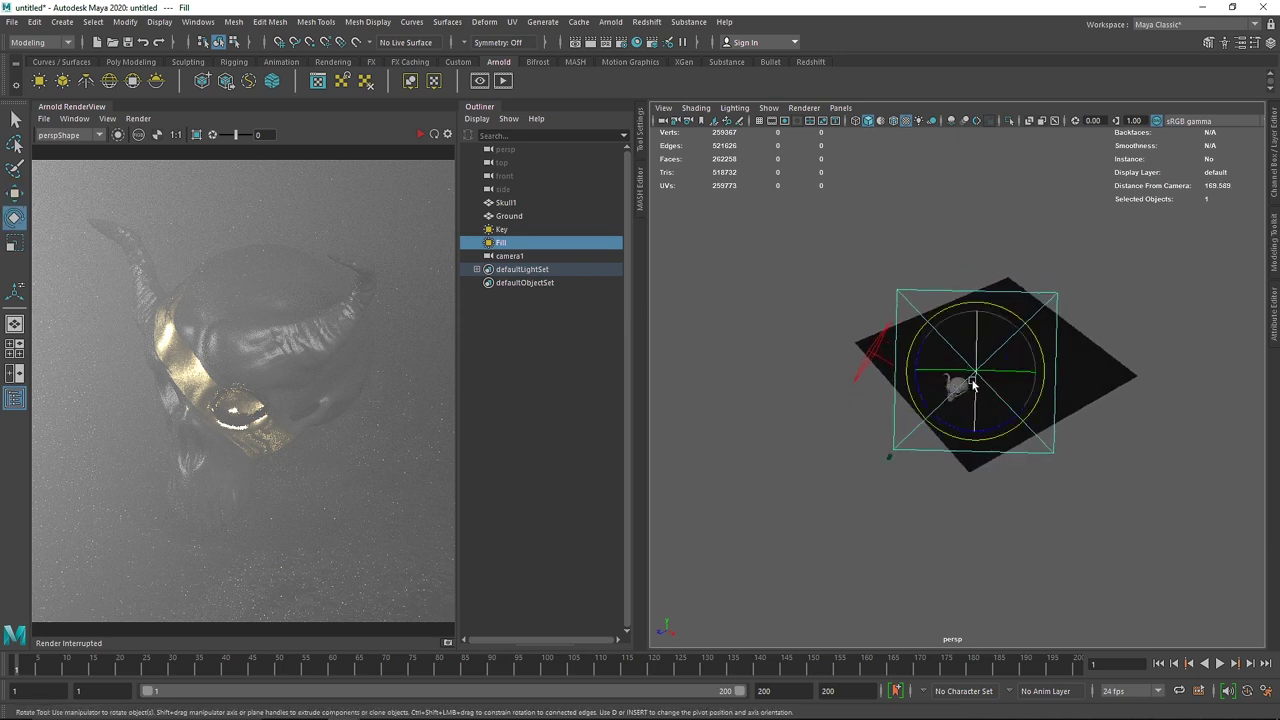
# Step: Widen the Fill light along its X axis and preview it in the live render, then stop the render
pyautogui.keyDown('alt'); pyautogui.moveTo(943, 390); pyautogui.dragTo(886, 394); pyautogui.keyUp('alt')
pyautogui.press('r')
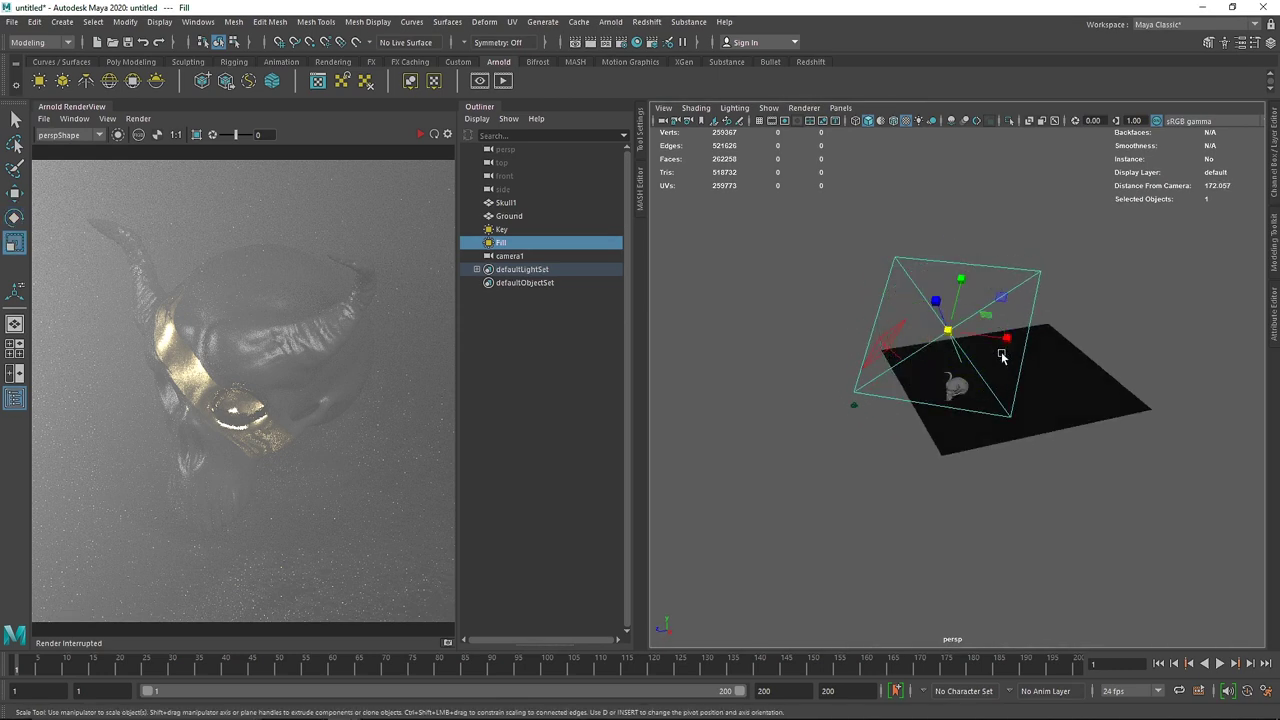
pyautogui.moveTo(1007, 339); pyautogui.dragTo(1075, 350)
pyautogui.keyDown('alt'); pyautogui.moveTo(936, 372); pyautogui.dragTo(754, 237); pyautogui.keyUp('alt')
pyautogui.click(418, 136)
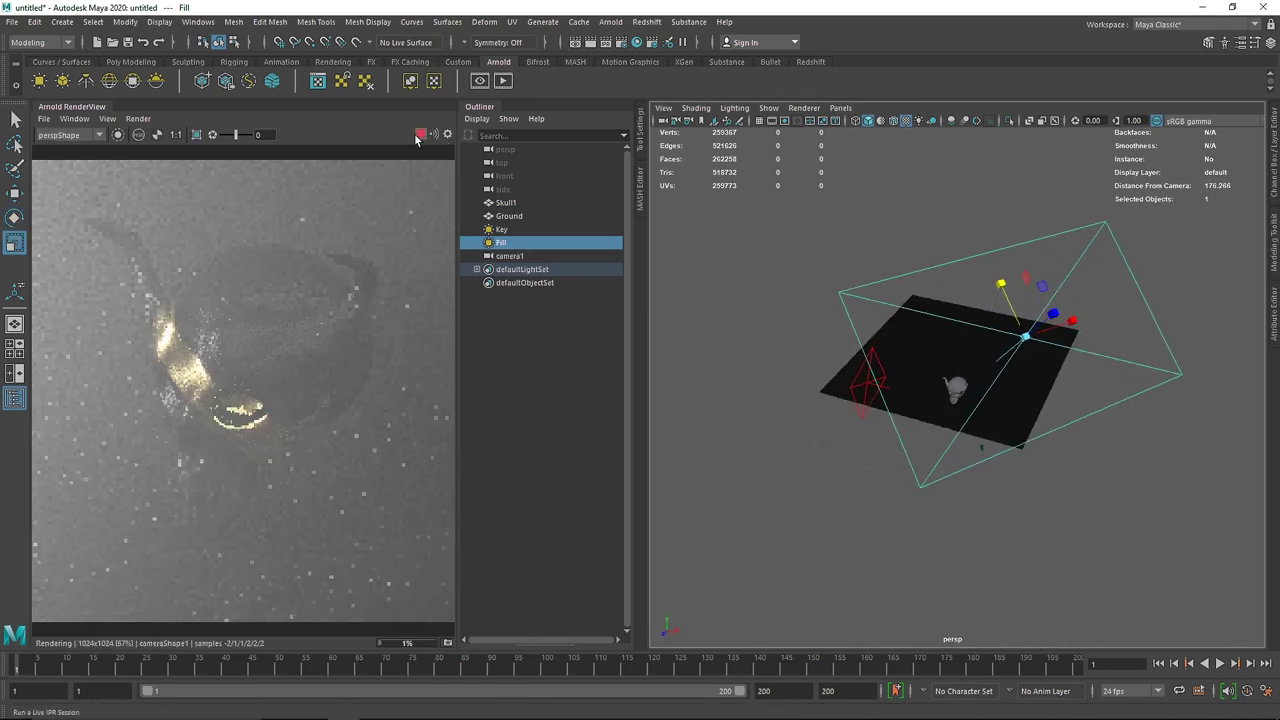
pyautogui.click(508, 256)
pyautogui.click(477, 109)
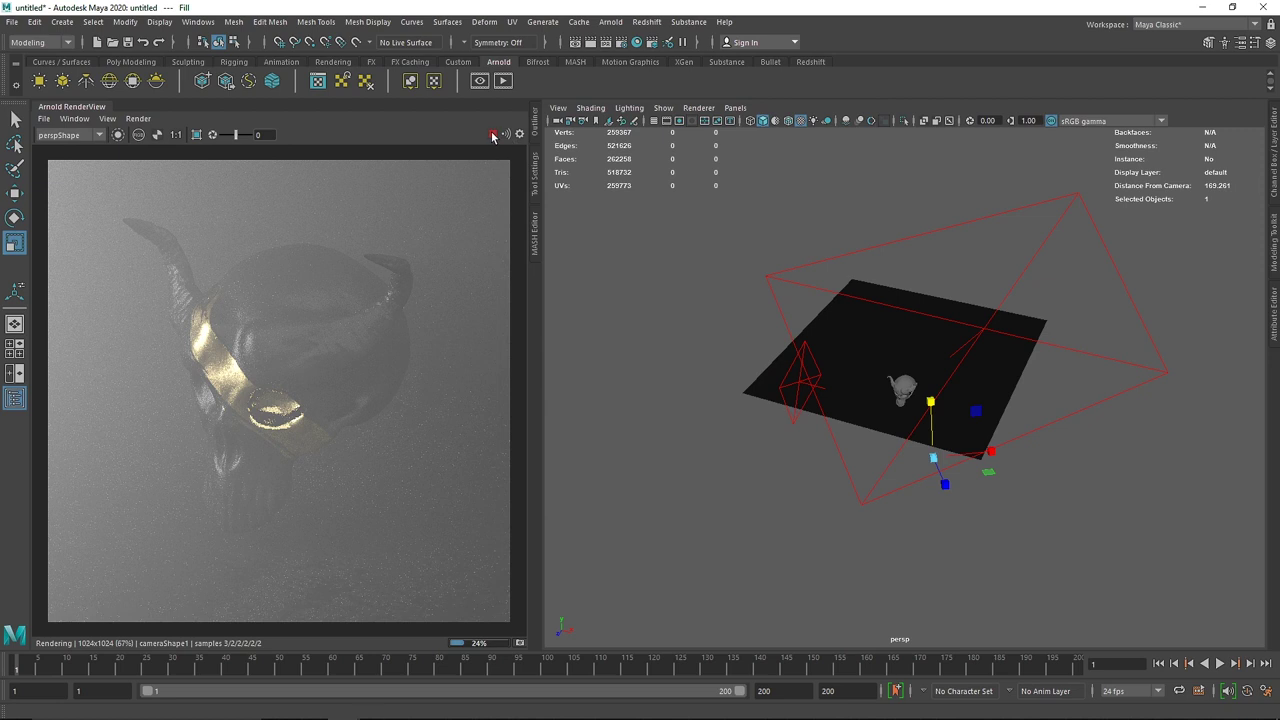
pyautogui.click(819, 400)
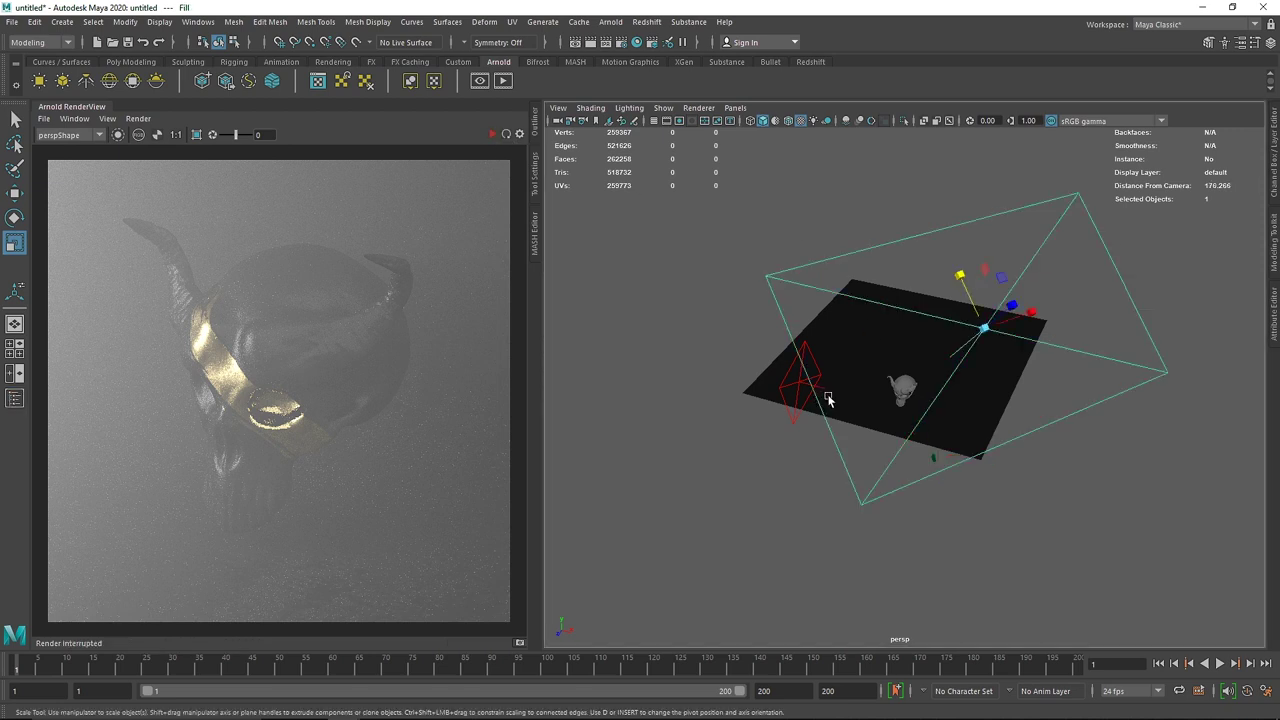
# Step: Try a color temperature of 2250 on the Key light and preview it in the live render
pyautogui.click(1274, 313)
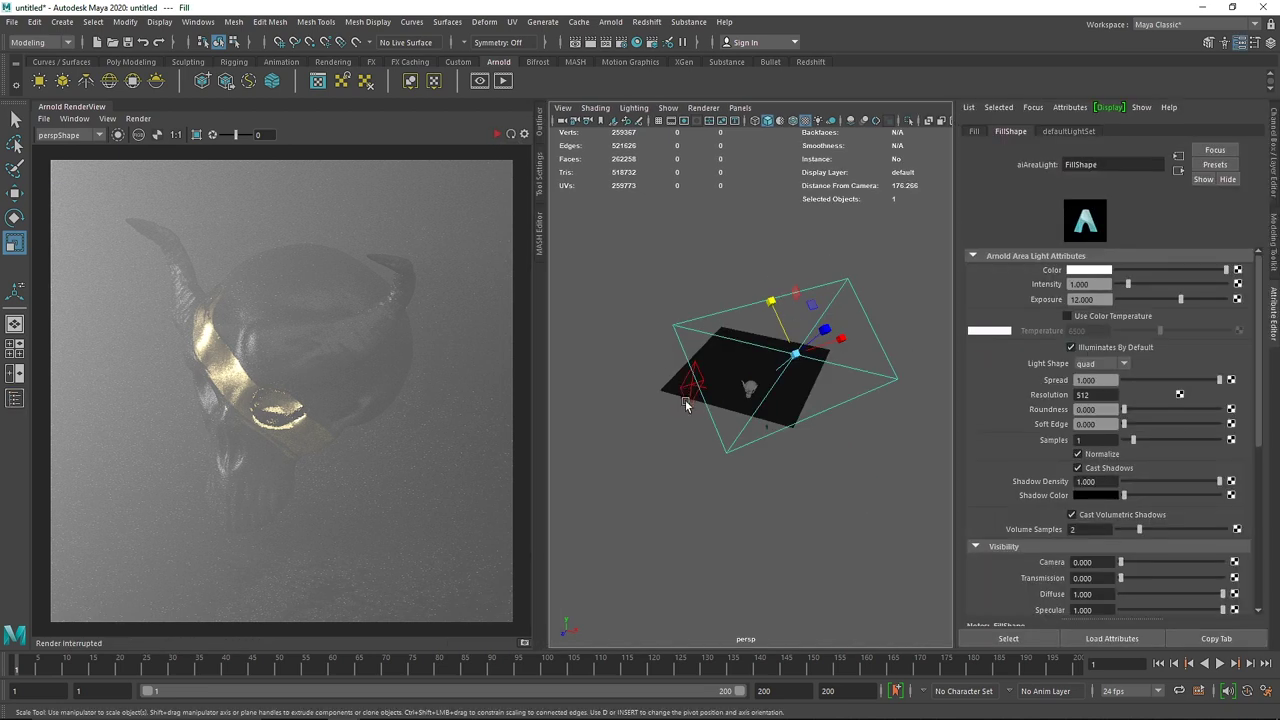
pyautogui.click(685, 400)
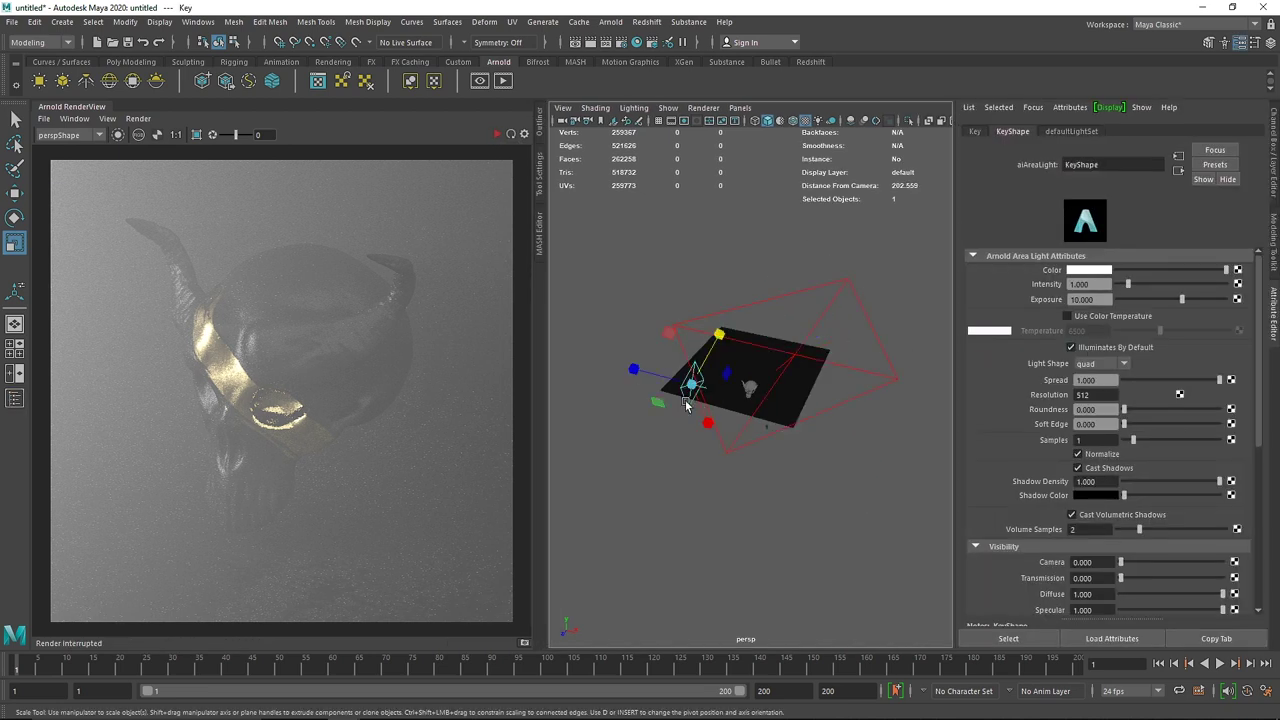
pyautogui.click(1067, 316)
pyautogui.moveTo(1138, 340); pyautogui.dragTo(1126, 331)
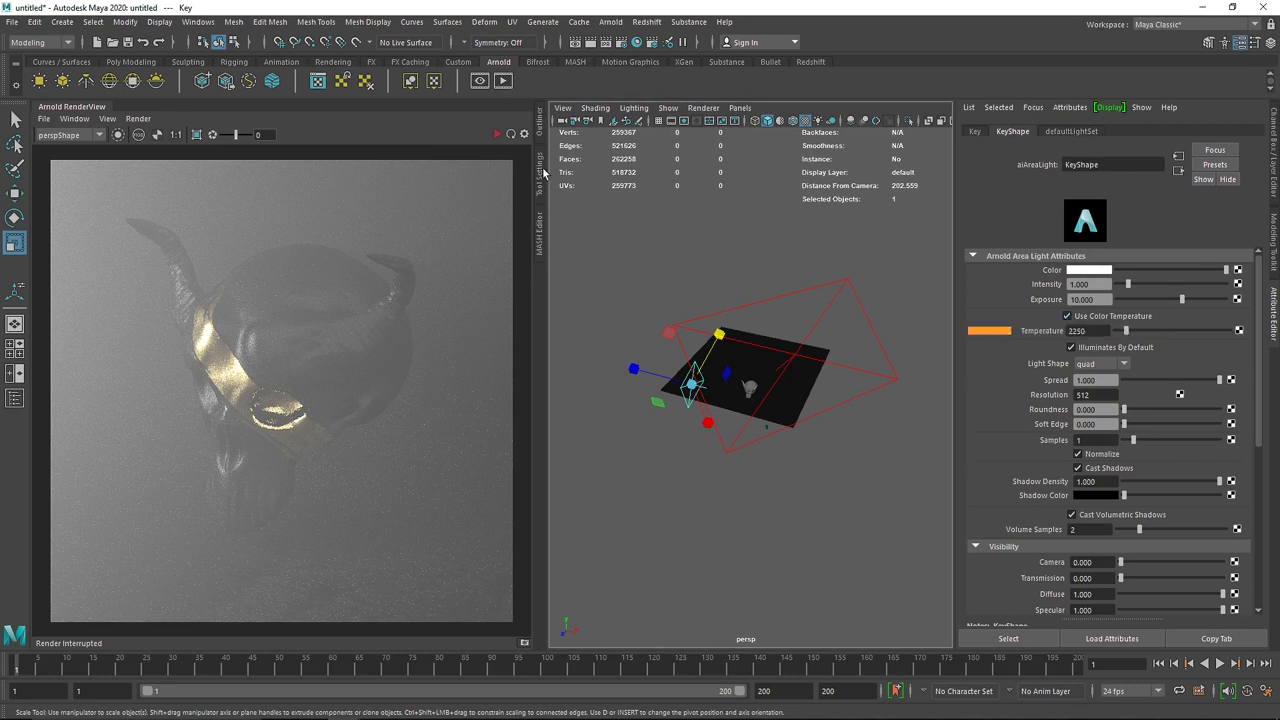
pyautogui.click(499, 135)
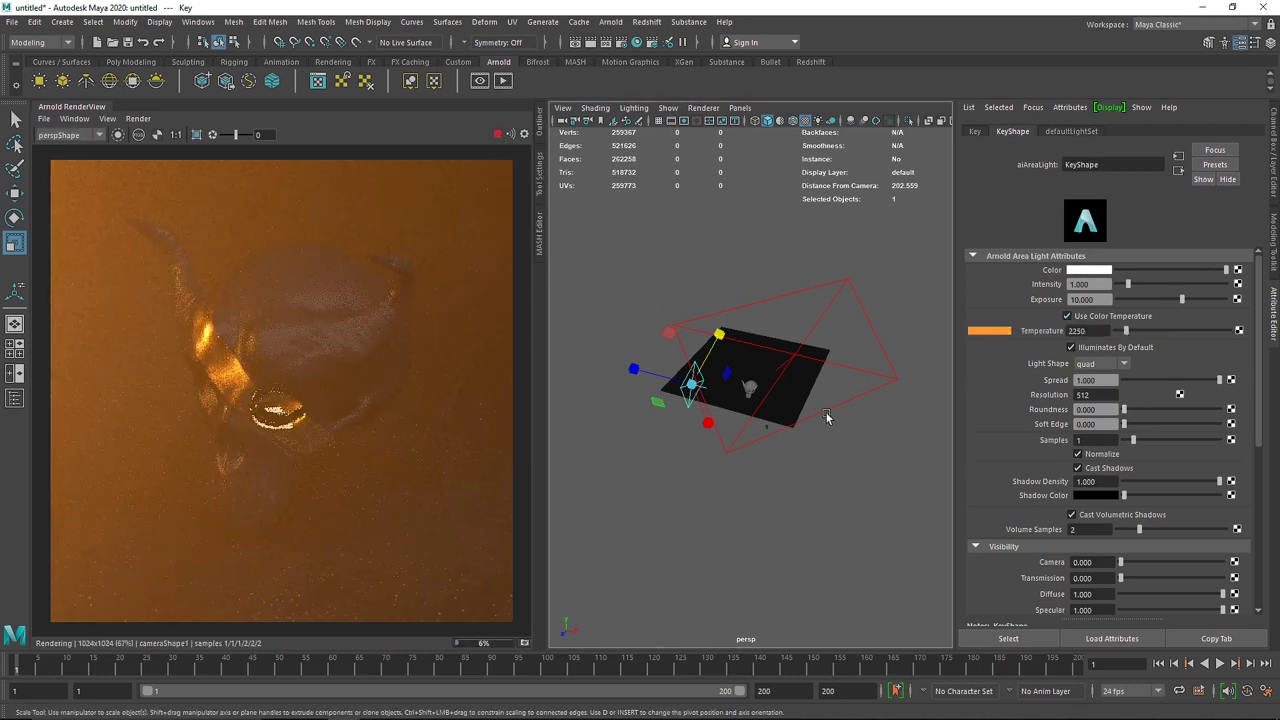
pyautogui.click(497, 133)
# Step: Try a color temperature of 12917 on the Fill light, and try raising its volume visibility during the live render
pyautogui.click(810, 332)
pyautogui.click(1093, 315)
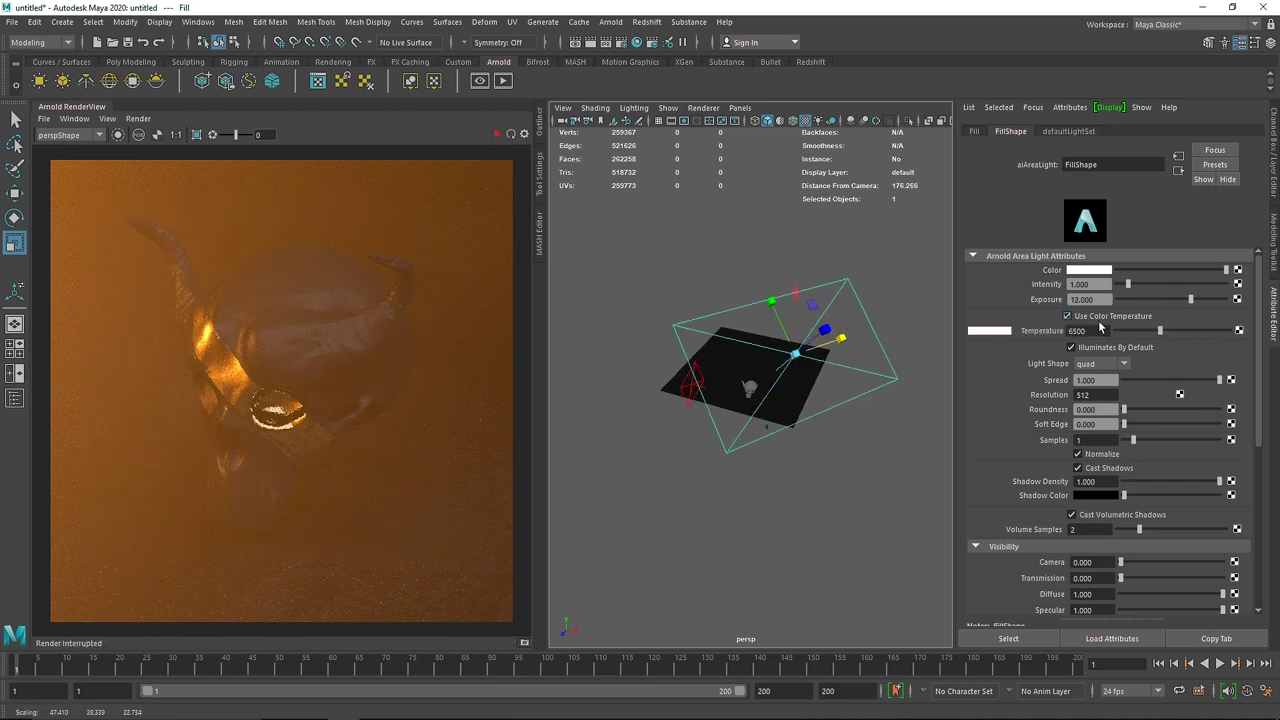
pyautogui.moveTo(1159, 338); pyautogui.dragTo(1202, 338)
pyautogui.click(497, 134)
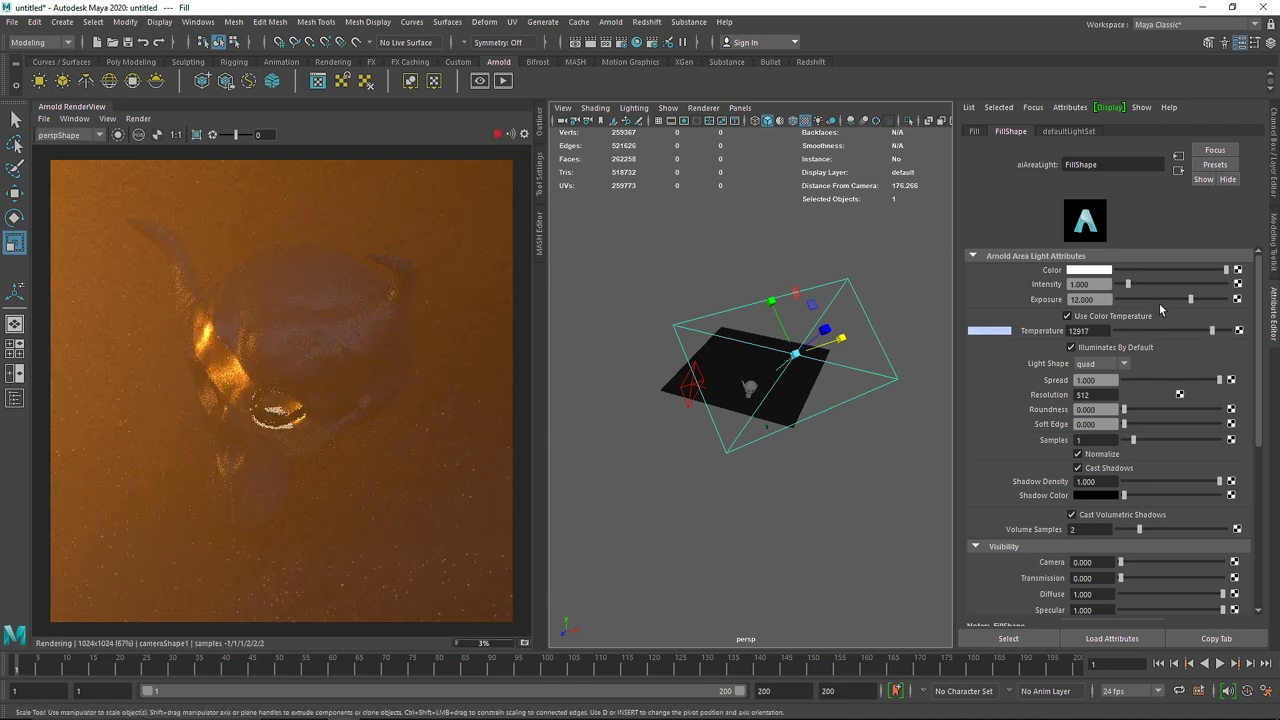
pyautogui.scroll(-4, 1135, 560)
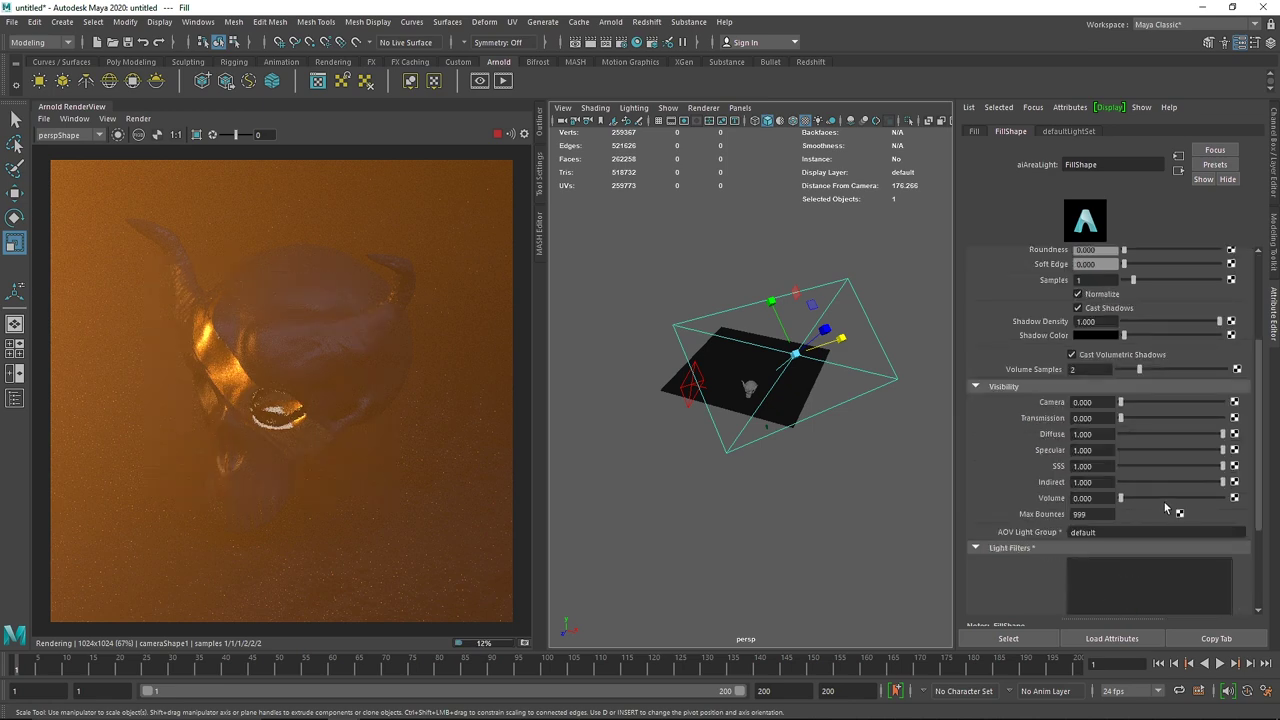
pyautogui.moveTo(1174, 496); pyautogui.dragTo(1250, 501)
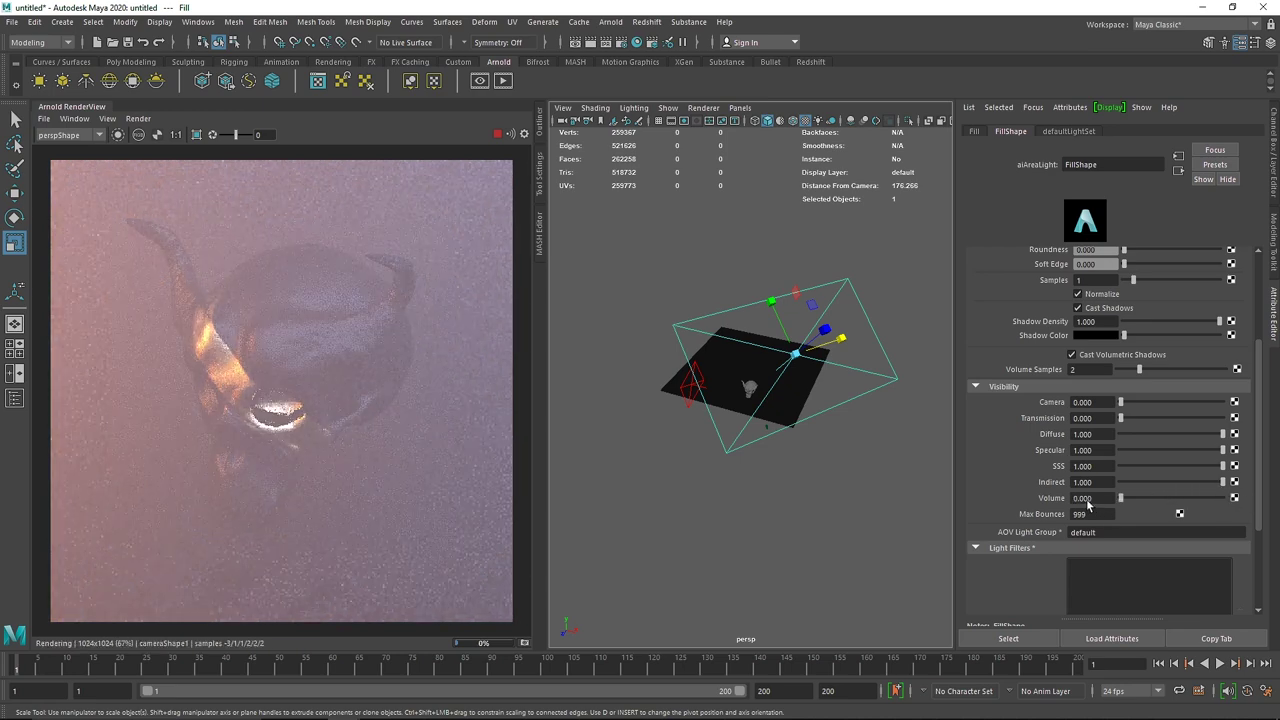
# Step: Turn off color temperature on both the Fill and Key lights
pyautogui.scroll(3, 1060, 417)
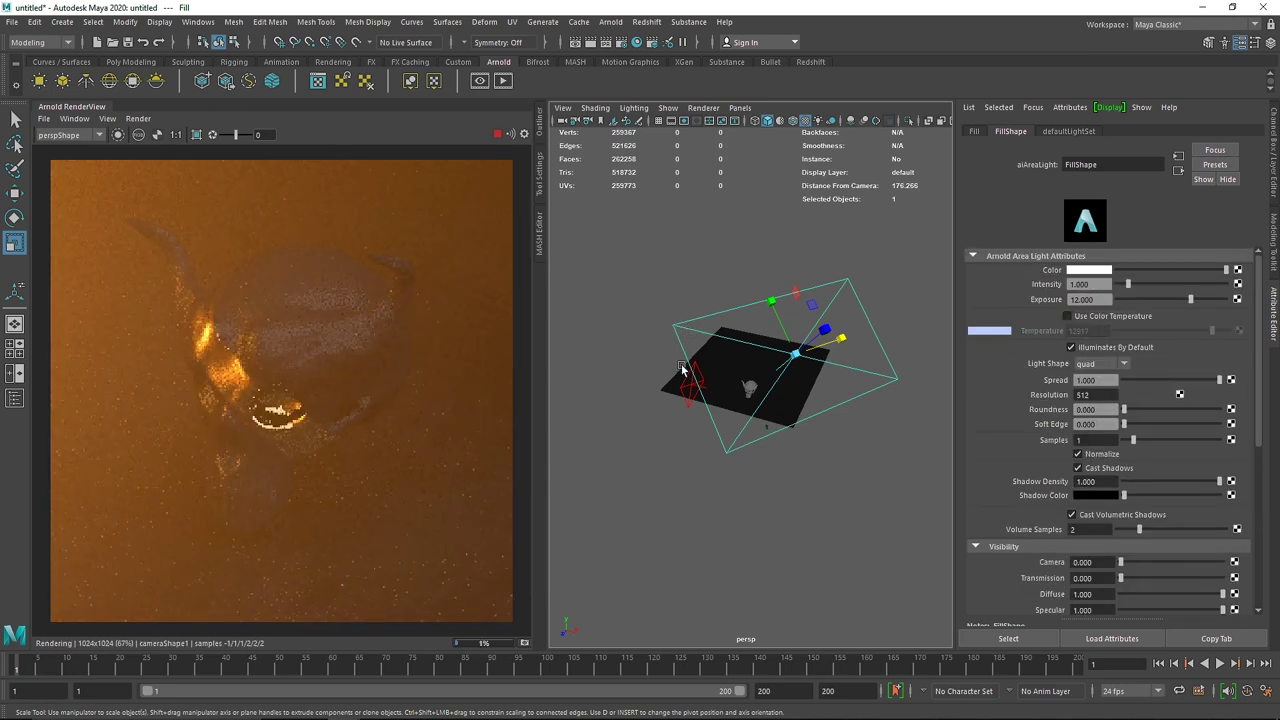
pyautogui.click(745, 405)
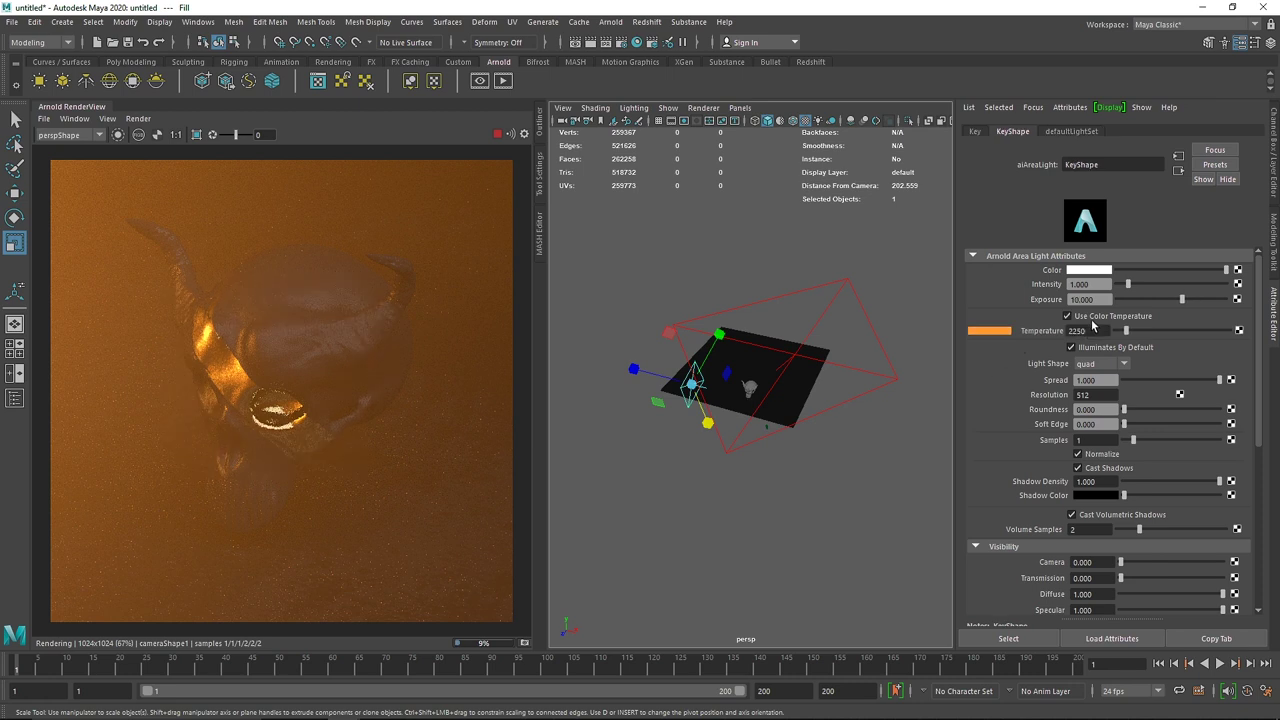
pyautogui.click(1096, 318)
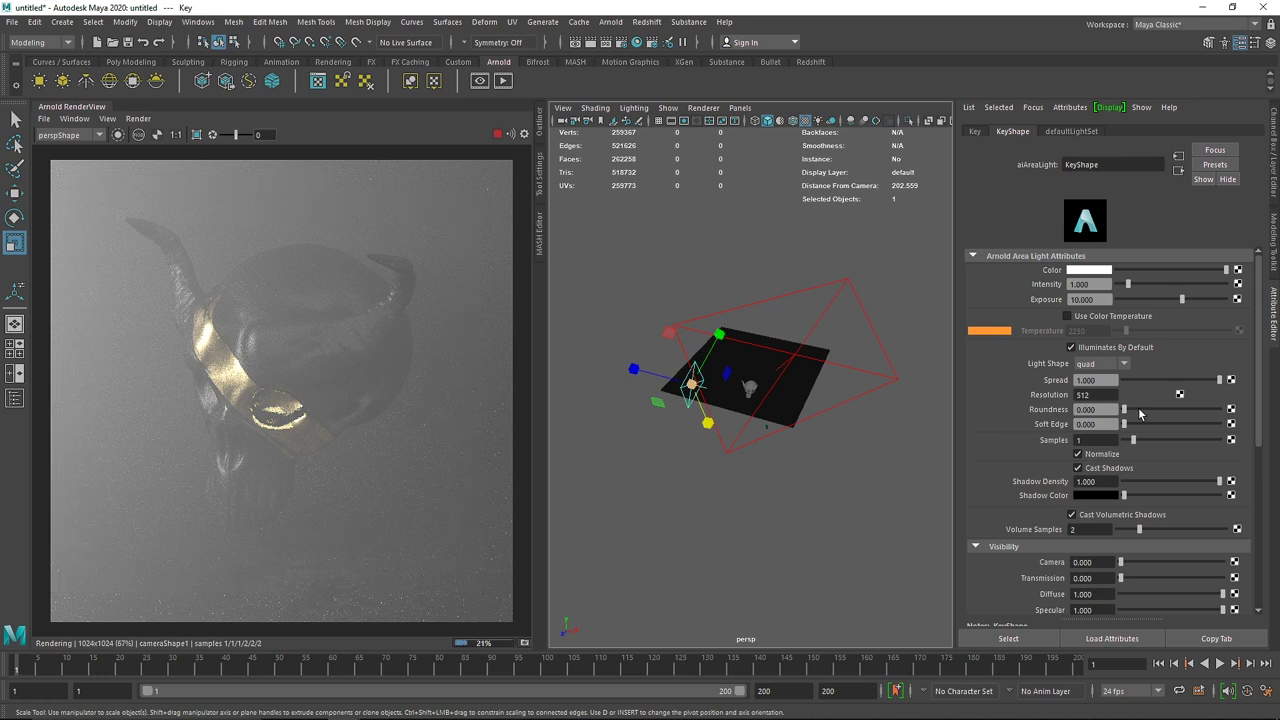
pyautogui.moveTo(1139, 413)
pyautogui.mouseDown()
pyautogui.moveTo(1219, 411)
pyautogui.moveTo(1123, 409)
pyautogui.mouseUp()
# Step: Disconnect the atmosphere volume from the render settings' environment and assign an aiFog atmosphere in its place
pyautogui.click(617, 42)
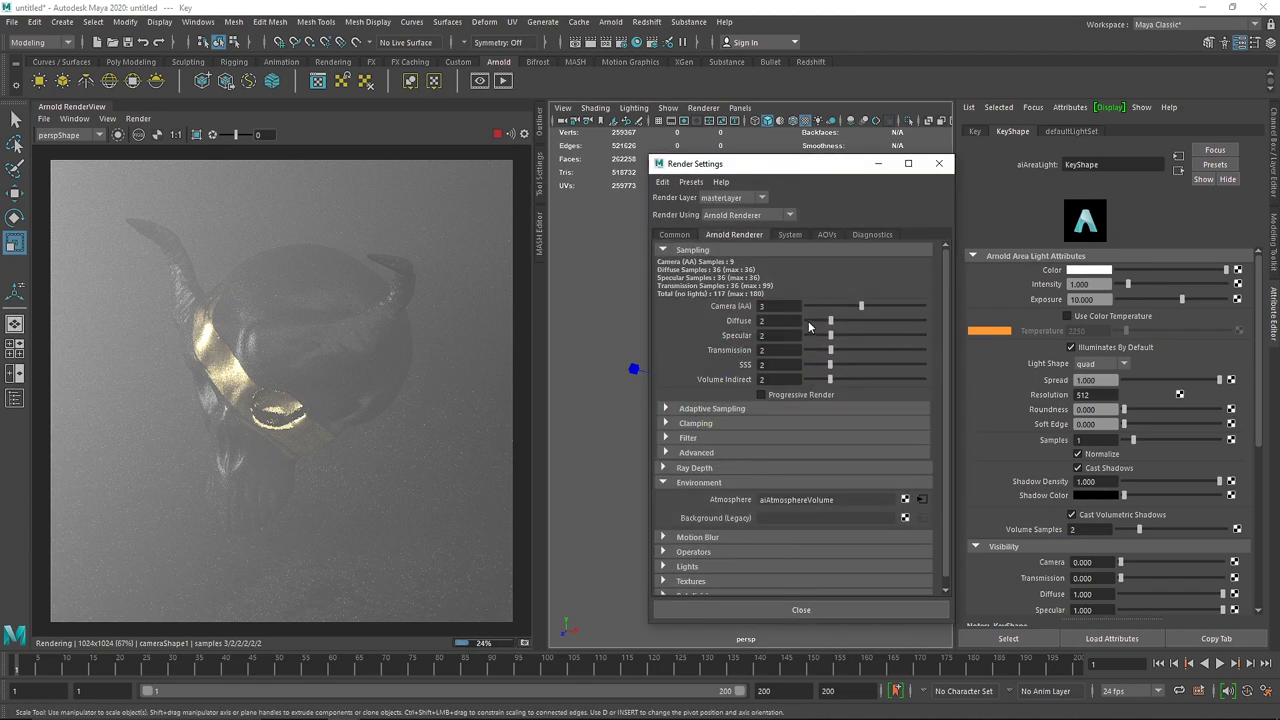
pyautogui.click(921, 499)
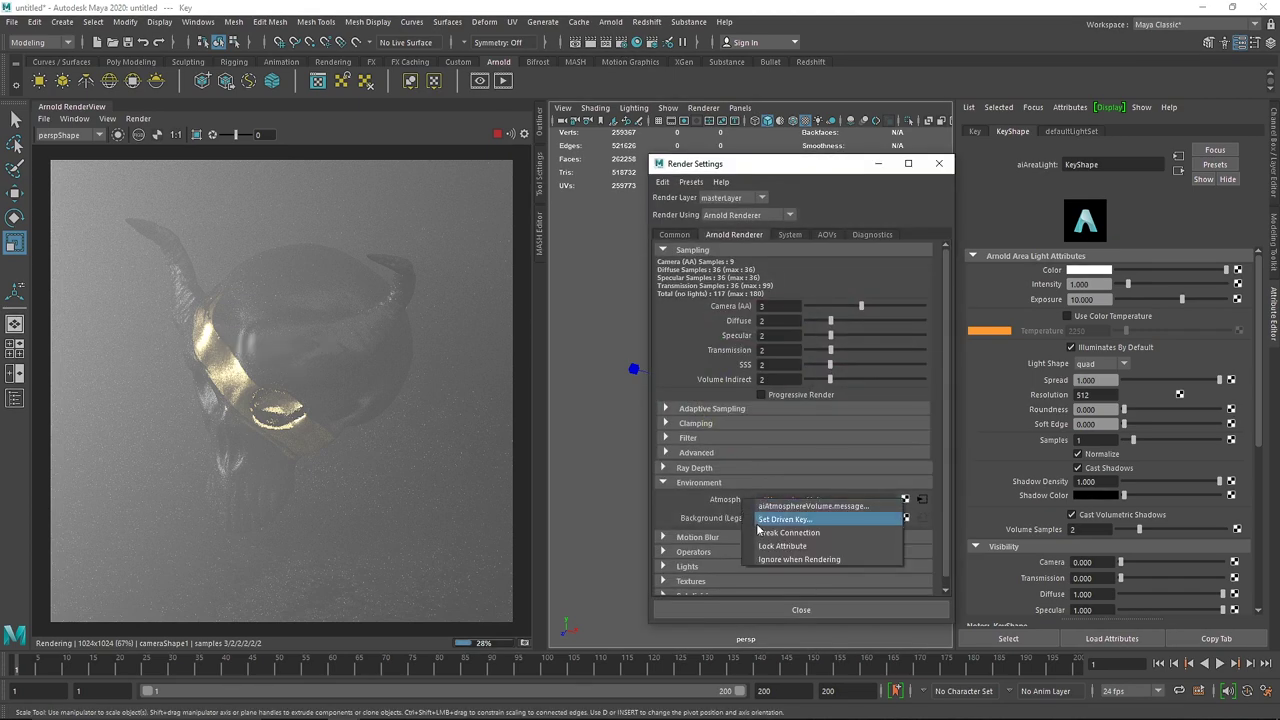
pyautogui.click(765, 520)
pyautogui.click(921, 499)
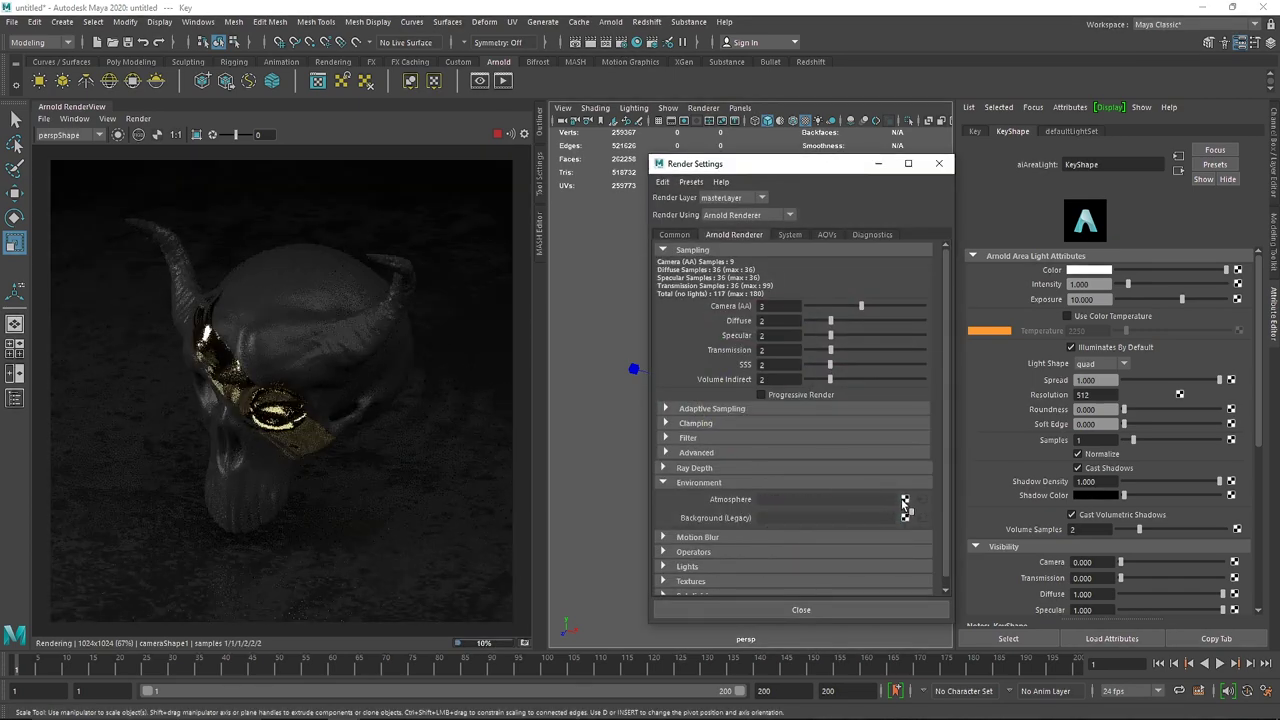
pyautogui.click(905, 499)
pyautogui.click(942, 539)
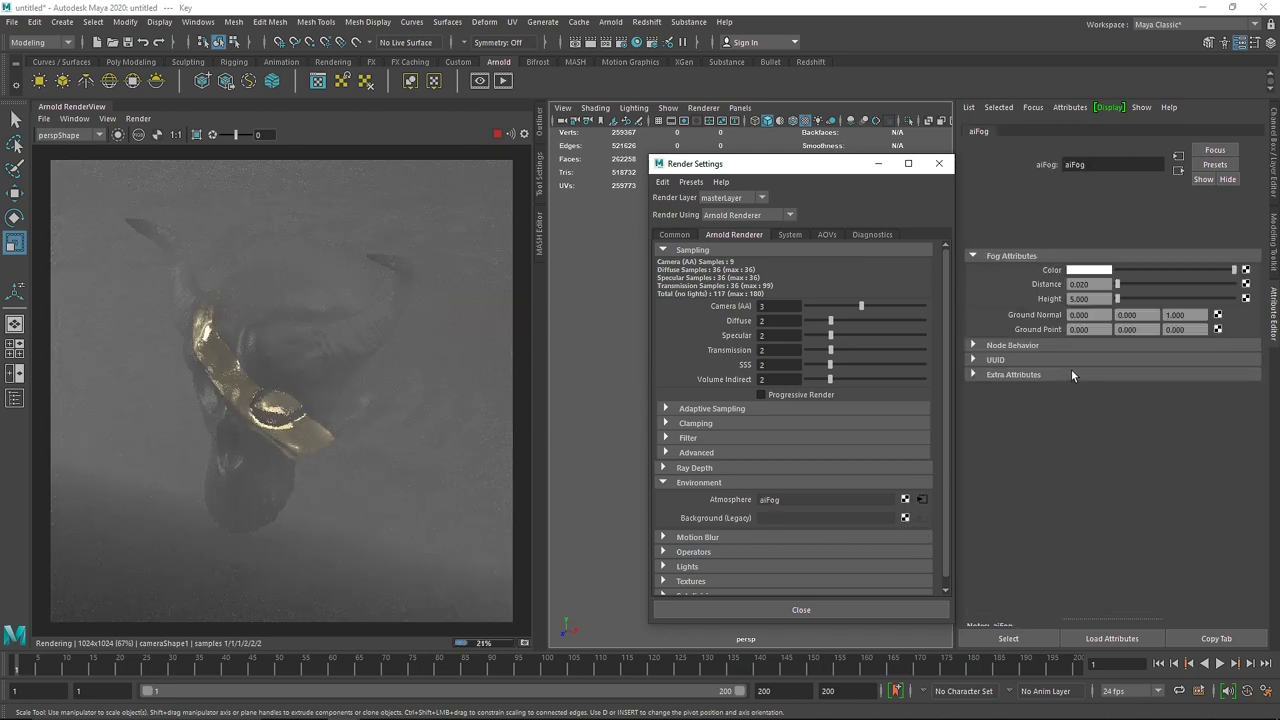
pyautogui.click(939, 163)
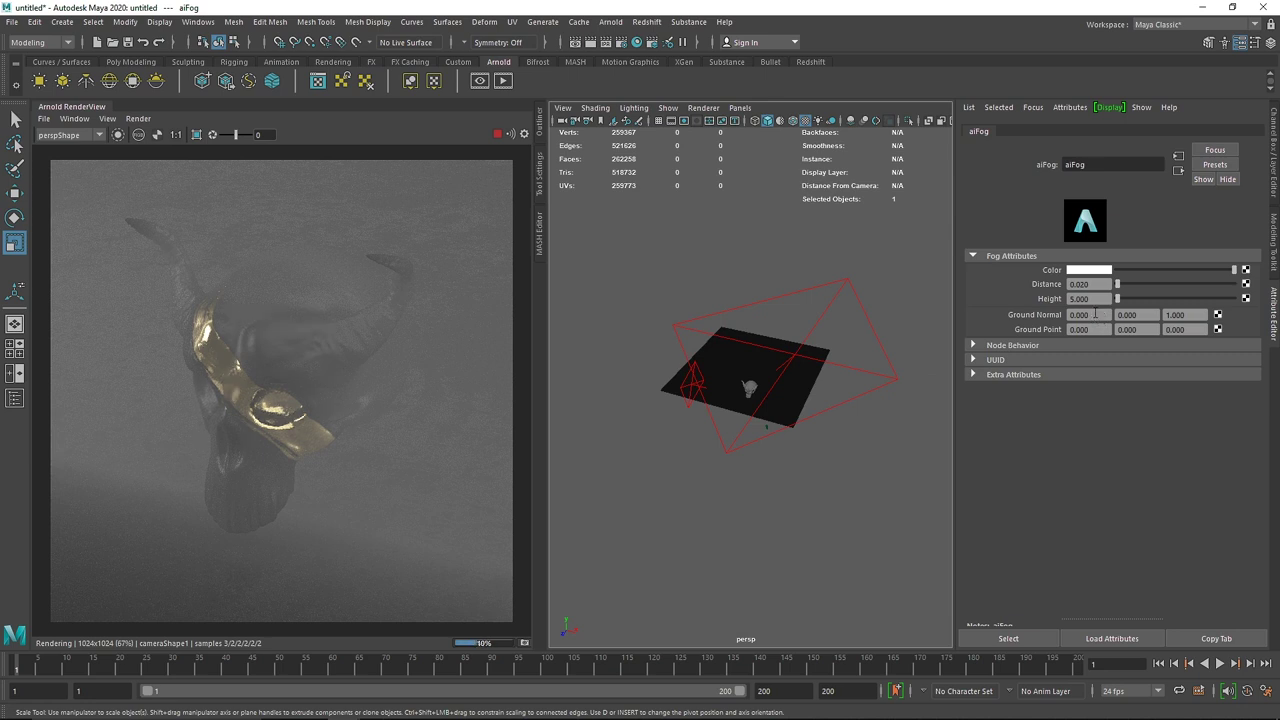
# Step: Render through the perspective camera and set the fog's ground normal to 0, 1, 0
pyautogui.click(1174, 315)
pyautogui.click(81, 144)
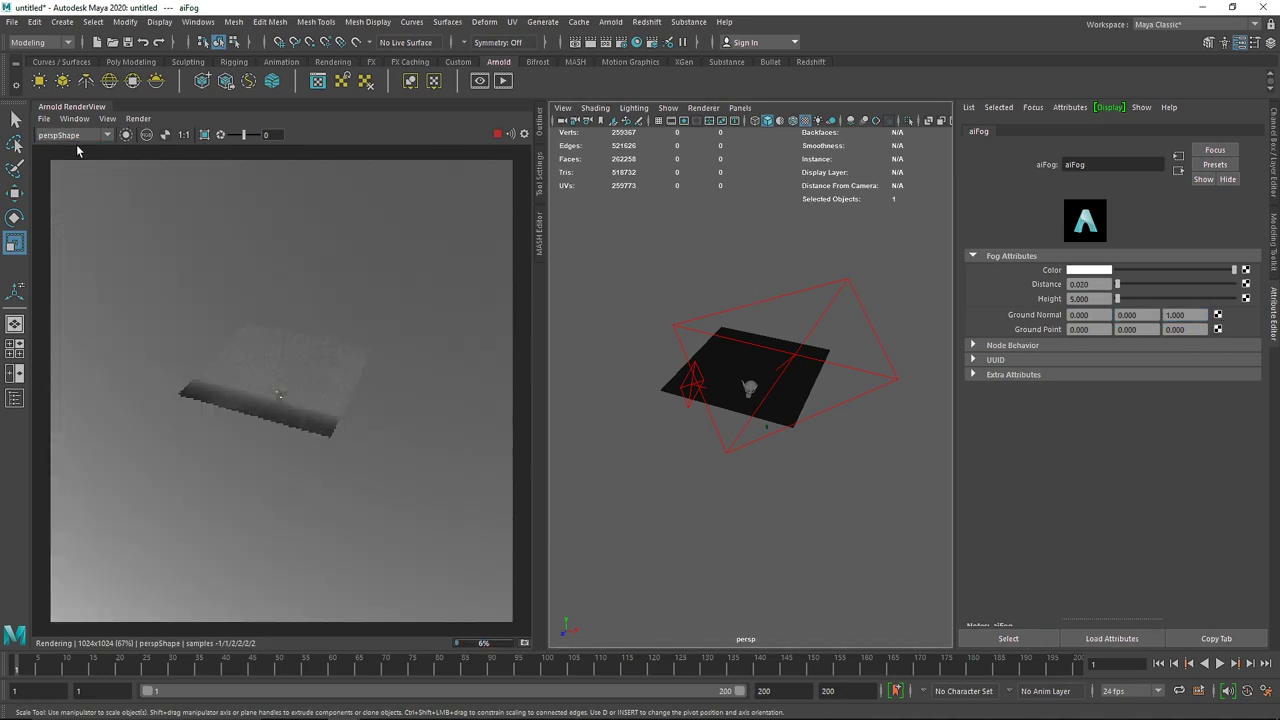
pyautogui.keyDown('alt'); pyautogui.moveTo(743, 410); pyautogui.dragTo(660, 404); pyautogui.keyUp('alt')
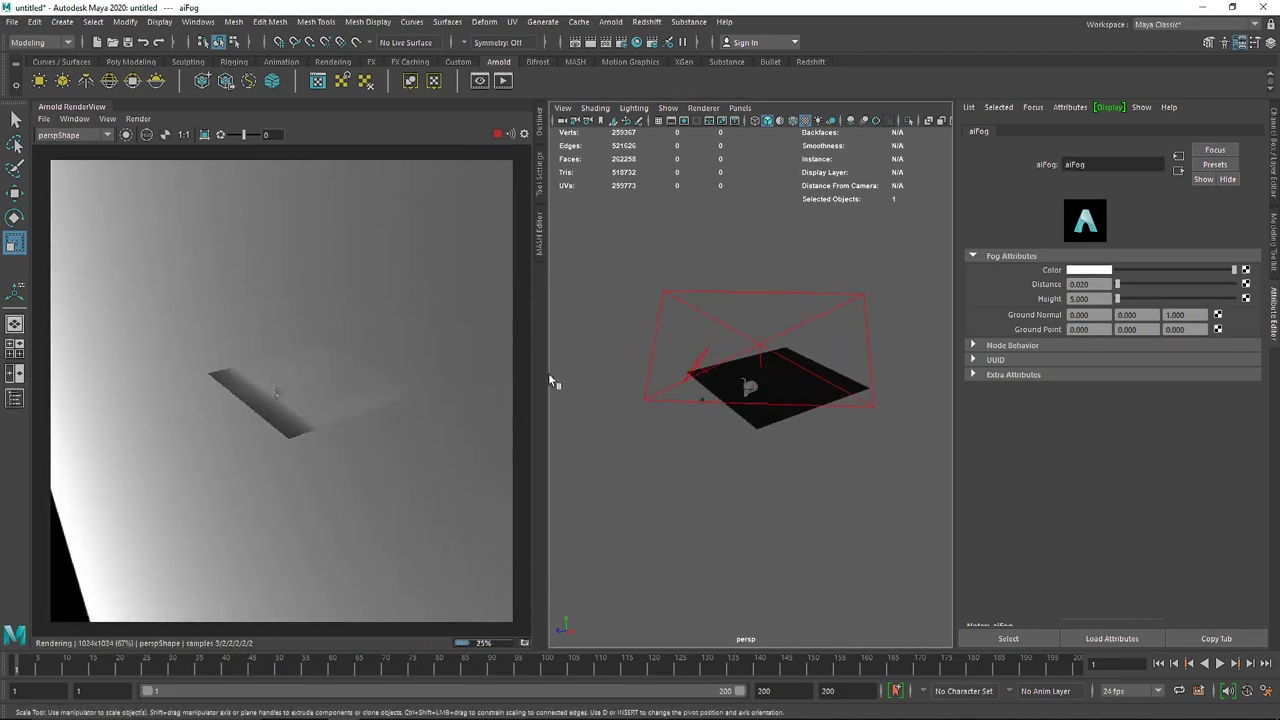
pyautogui.click(1126, 315)
pyautogui.write('1')
pyautogui.press('Return')
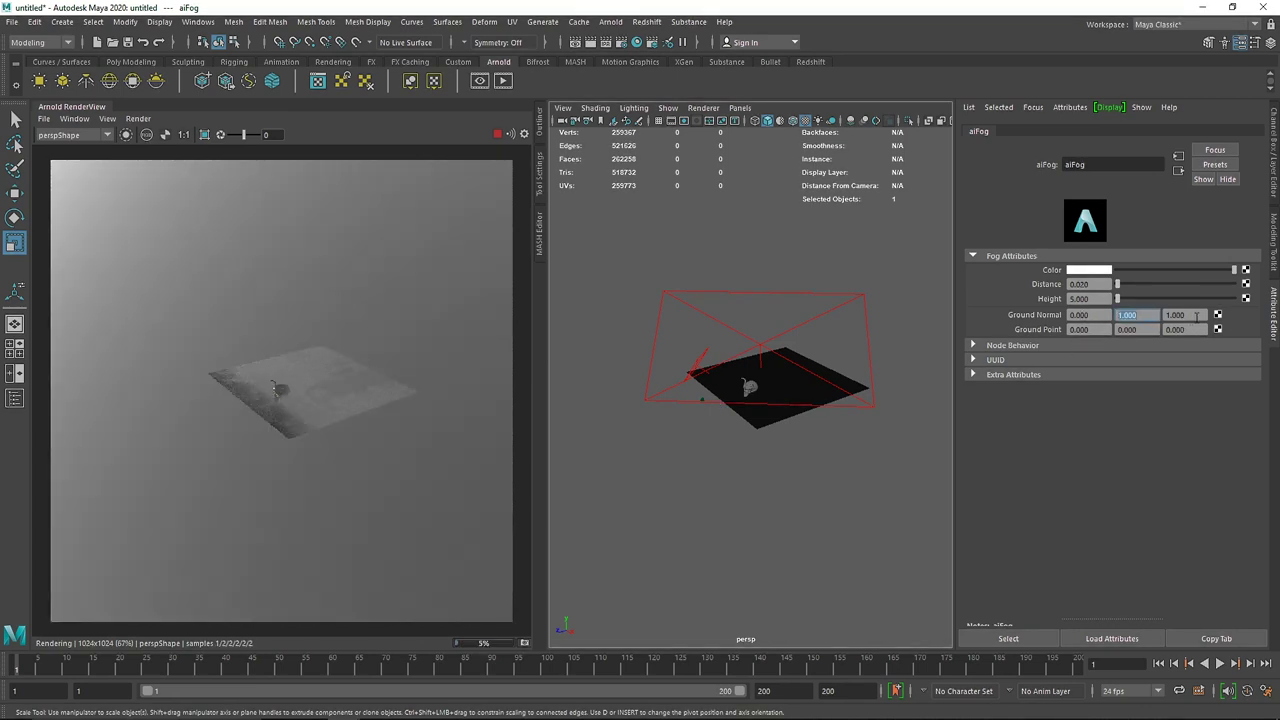
pyautogui.press('Tab')
pyautogui.write('0')
pyautogui.press('Return')
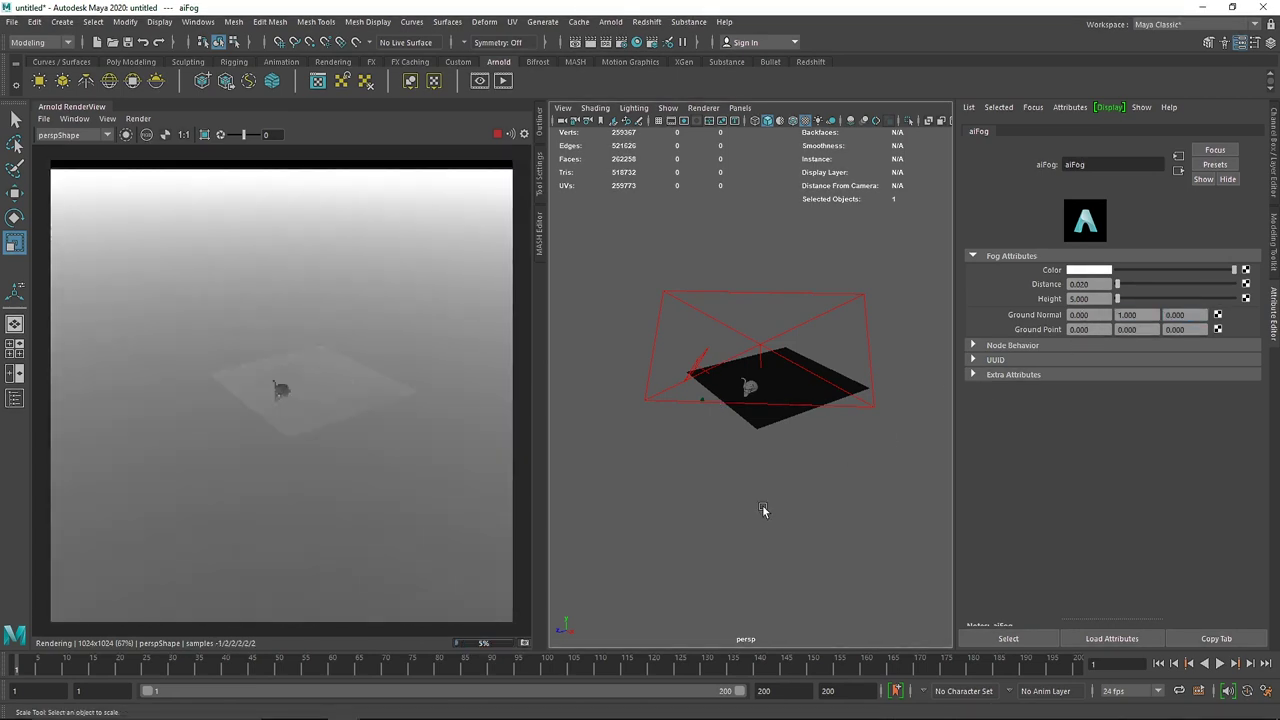
# Step: Check the fog's horizon from a low angle, then return the viewport to camera1 and the live render to cameraShape1
pyautogui.keyDown('alt'); pyautogui.moveTo(720, 428); pyautogui.dragTo(740, 411); pyautogui.keyUp('alt')
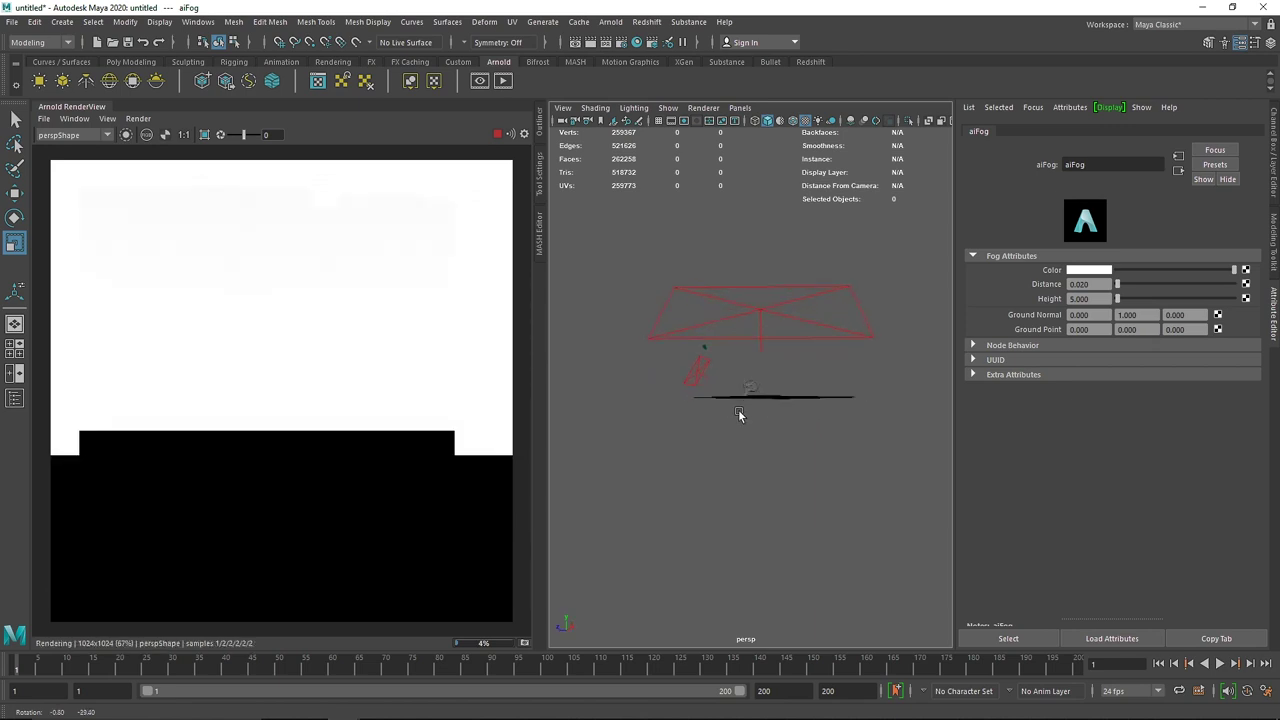
pyautogui.keyDown('alt'); pyautogui.moveTo(740, 411); pyautogui.dragTo(772, 569, button='middle'); pyautogui.keyUp('alt')
pyautogui.click(772, 569)
pyautogui.keyDown('alt'); pyautogui.moveTo(756, 517); pyautogui.dragTo(720, 495); pyautogui.keyUp('alt')
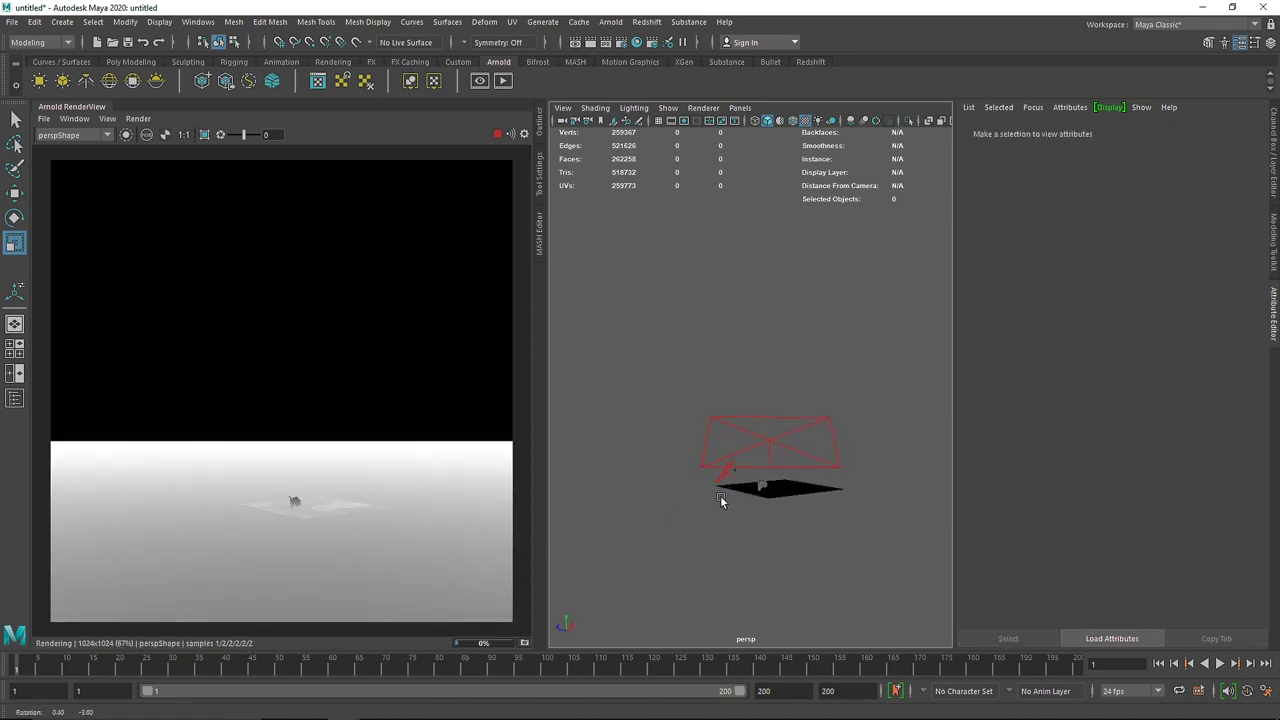
pyautogui.click(740, 108)
pyautogui.moveTo(790, 121)
pyautogui.click(893, 122)
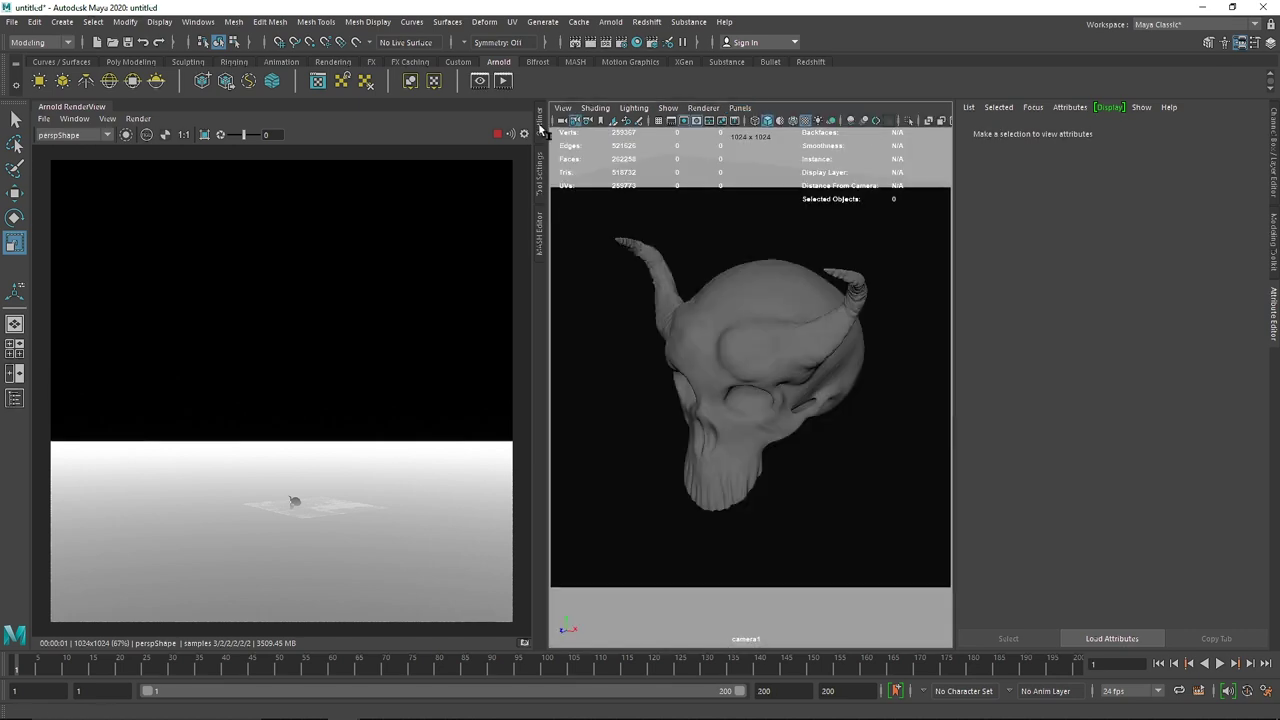
pyautogui.click(89, 134)
pyautogui.click(80, 160)
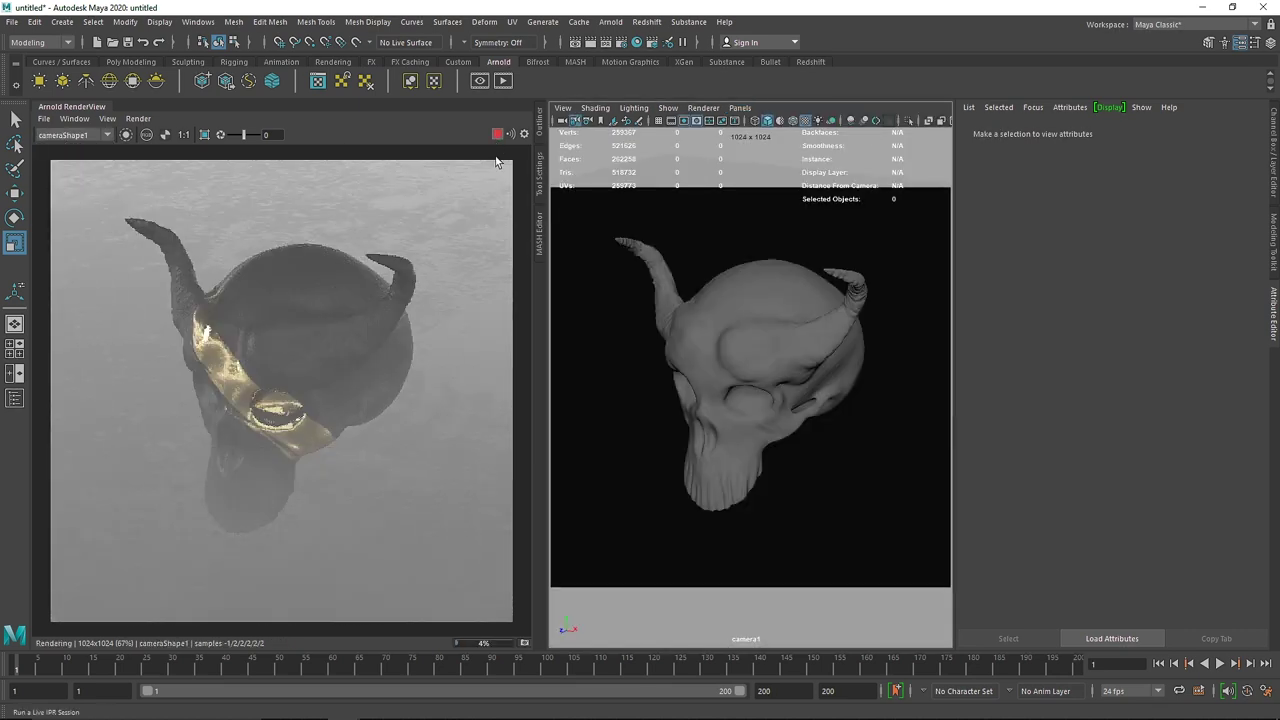
# Step: Set the aiFog distance to 0.03 and the Y value of its ground point to -5
pyautogui.click(1035, 108)
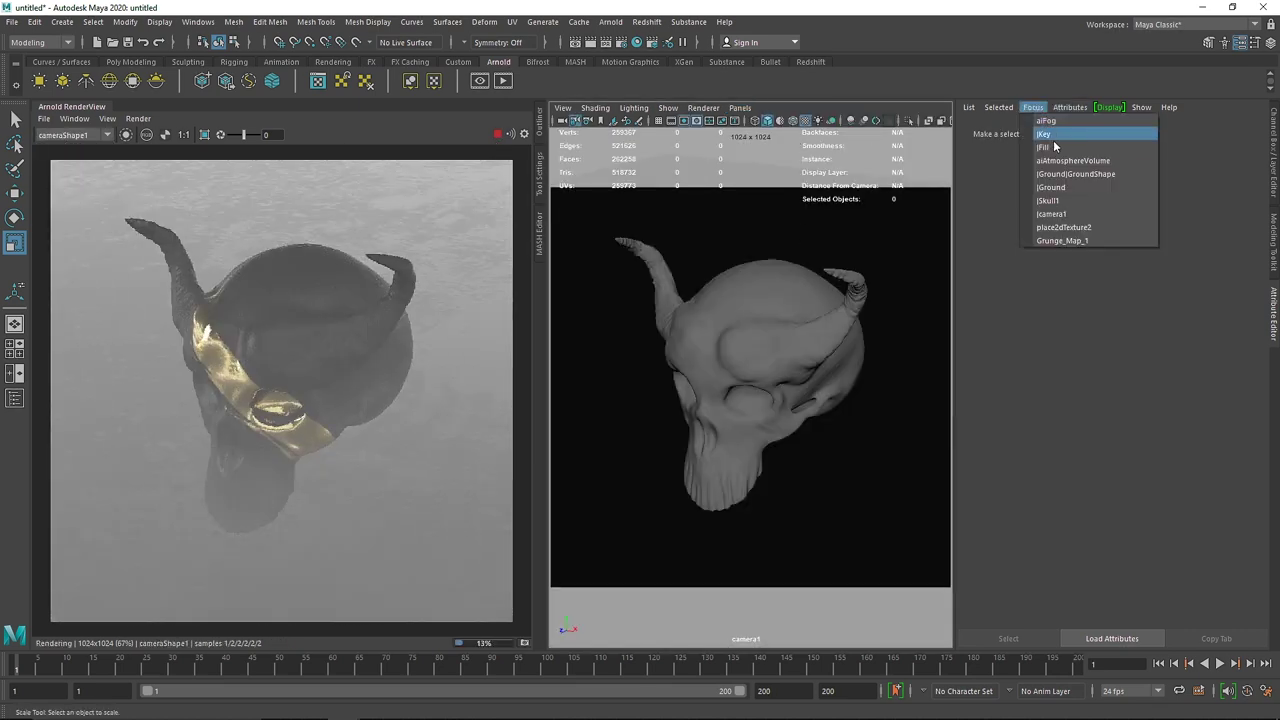
pyautogui.click(1055, 133)
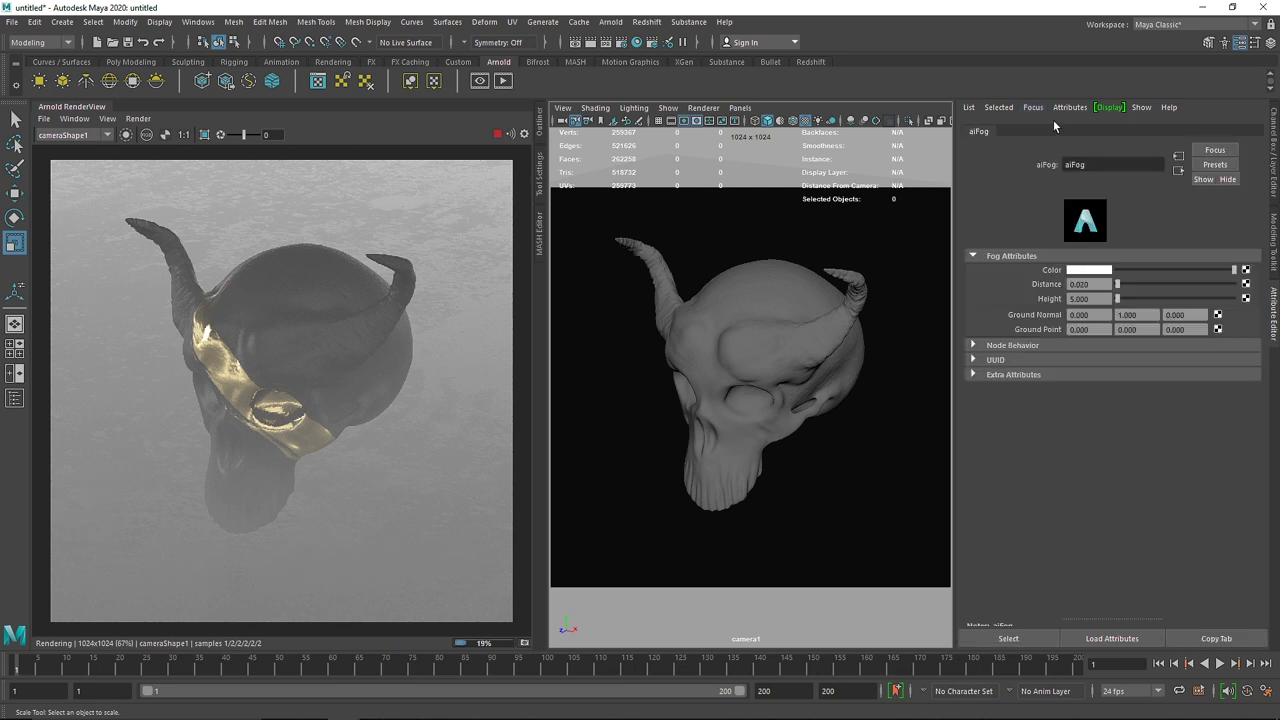
pyautogui.doubleClick(1090, 284)
pyautogui.press('Return')
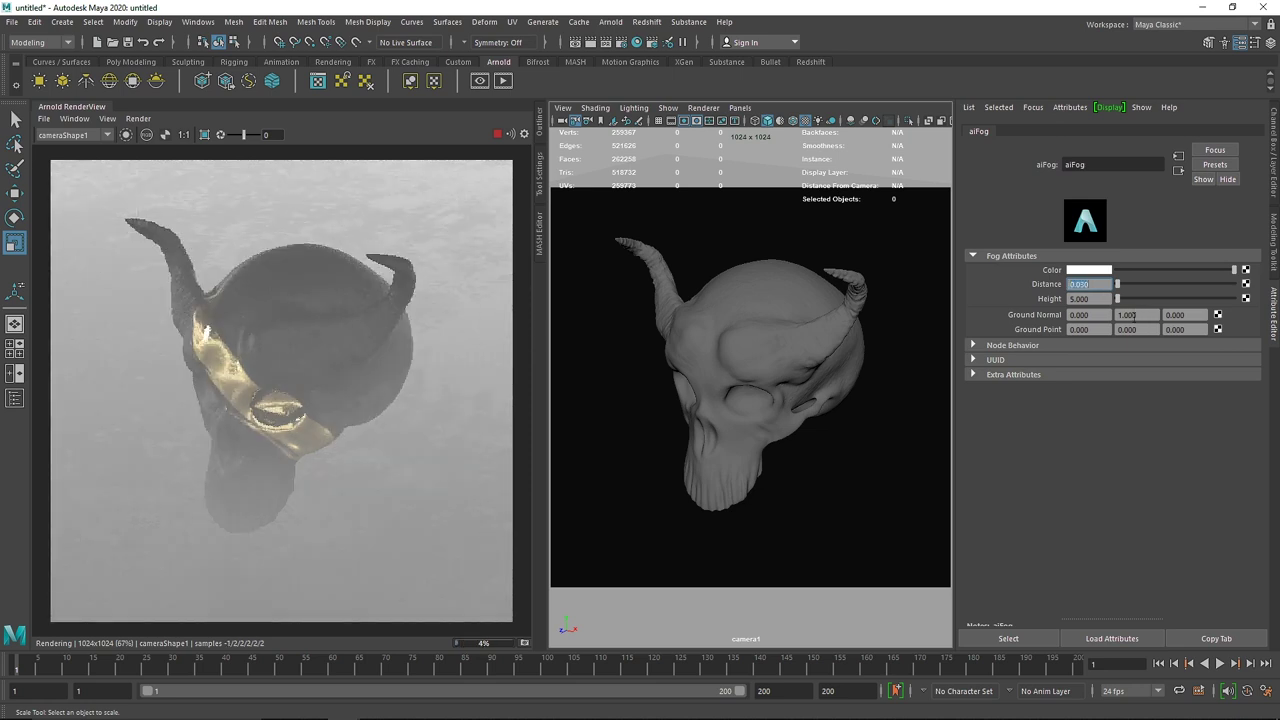
pyautogui.doubleClick(1130, 329)
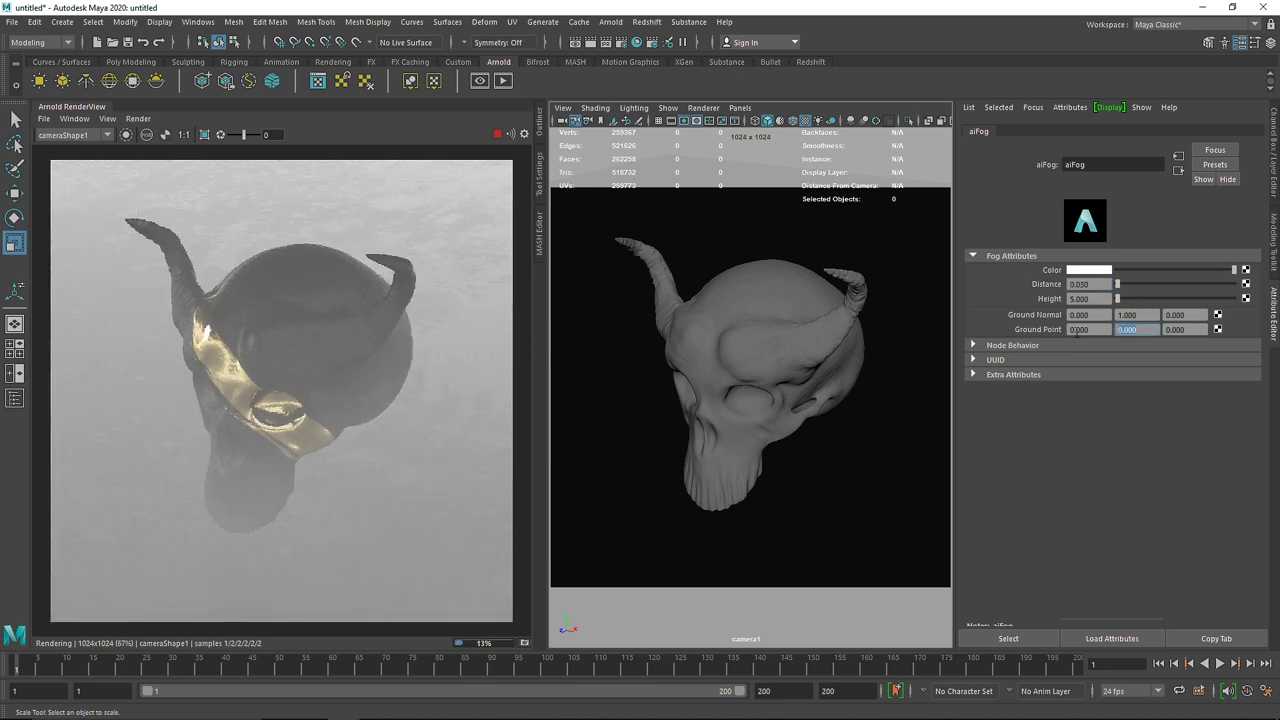
pyautogui.write('-5')
pyautogui.press('Return')
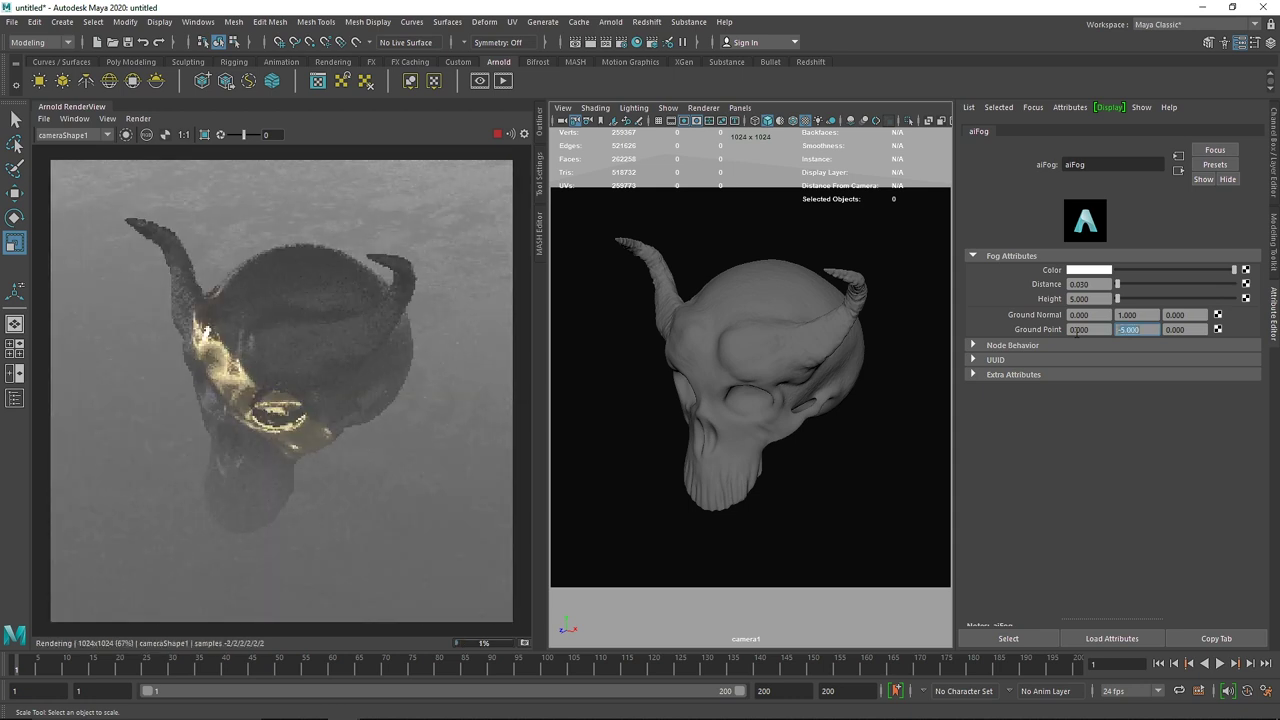
# Step: Switch to the perspective view and render live through perspShape to view the fog over the ground plane from far away
pyautogui.click(497, 134)
pyautogui.moveTo(691, 273); pyautogui.dragTo(696, 195)
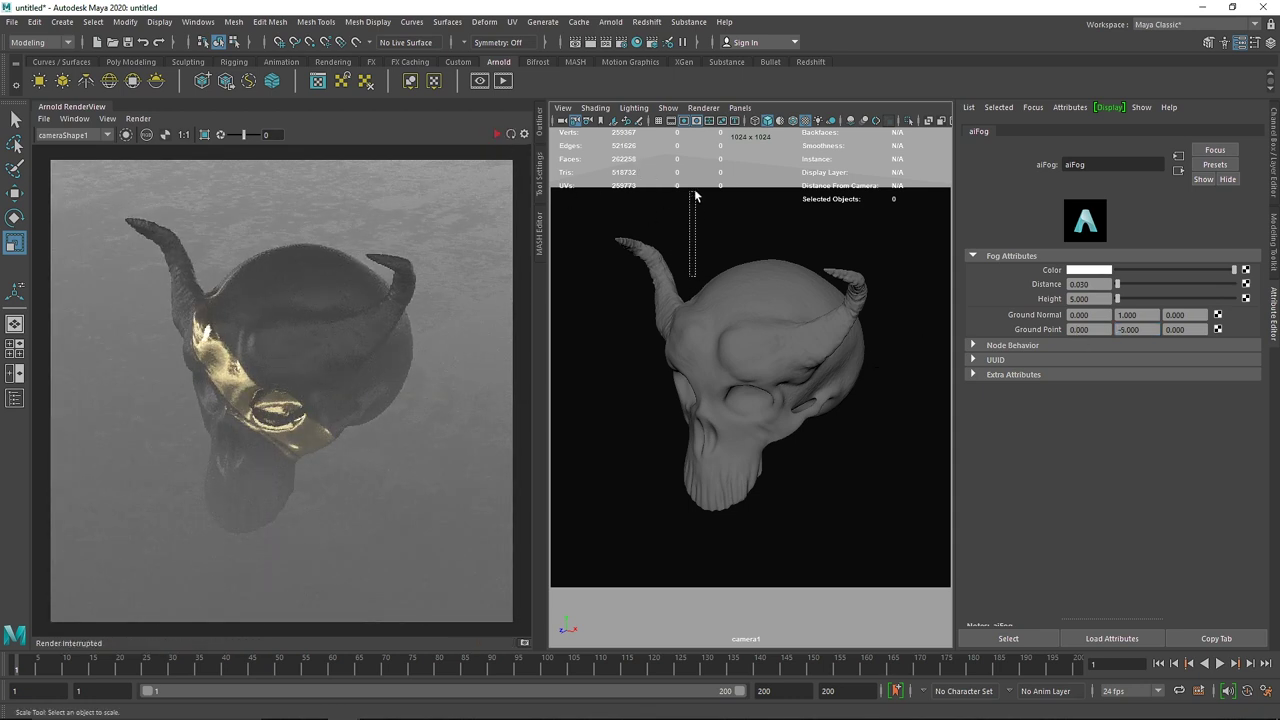
pyautogui.press('space')
pyautogui.moveTo(708, 262); pyautogui.dragTo(708, 195)
pyautogui.keyDown('alt'); pyautogui.moveTo(714, 262); pyautogui.dragTo(504, 153, button='right'); pyautogui.keyUp('alt')
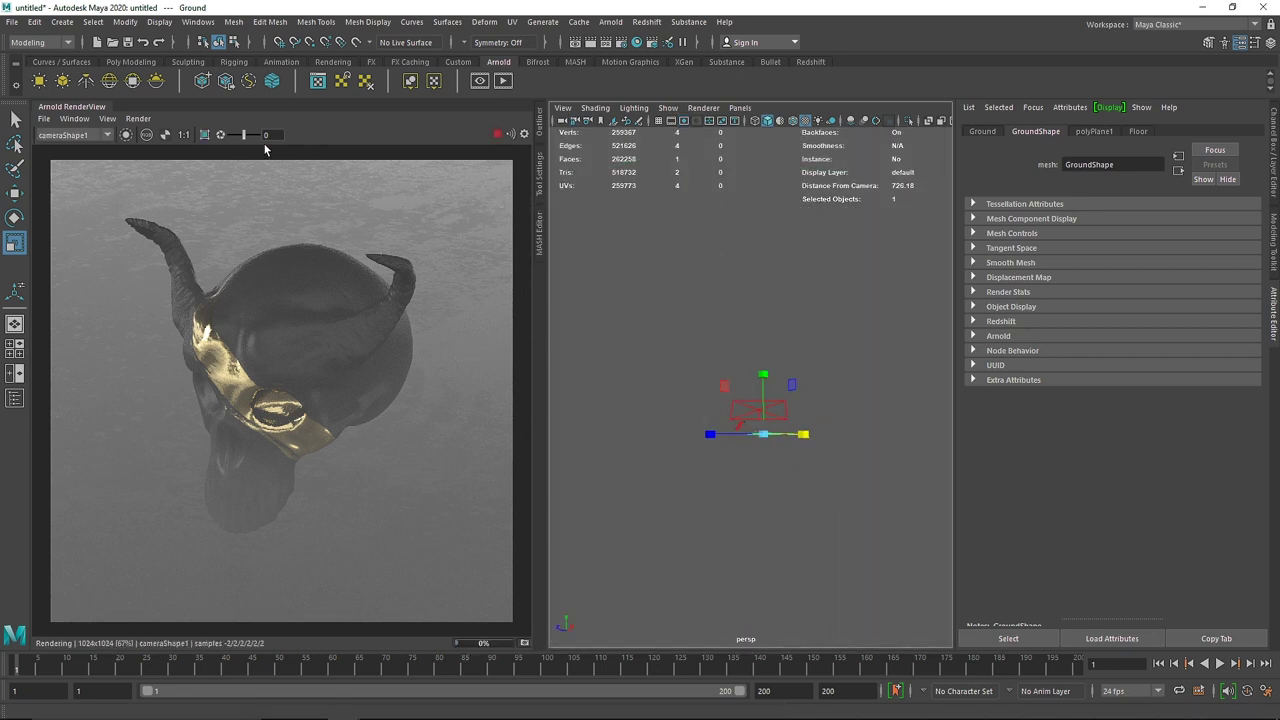
pyautogui.click(70, 134)
pyautogui.click(95, 157)
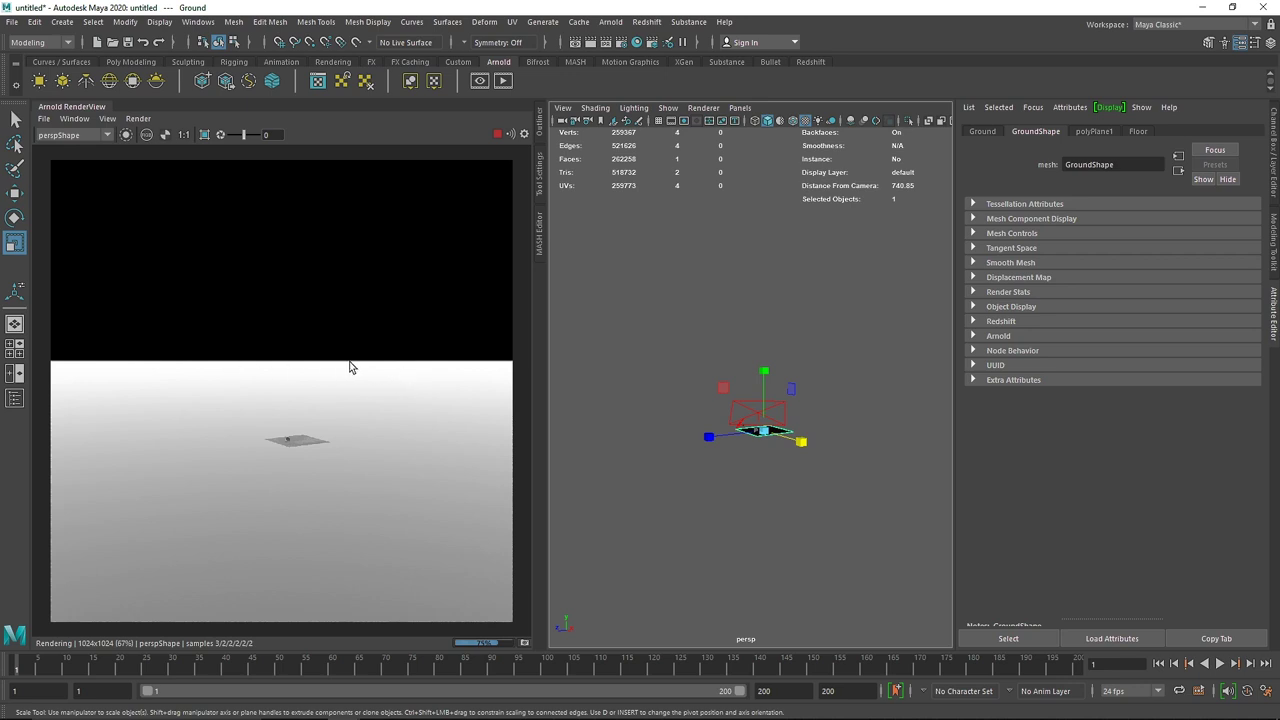
# Step: Try the Y value of the aiFog ground point at -10 and at 0 in the perspective render
pyautogui.click(1033, 107)
pyautogui.click(1045, 134)
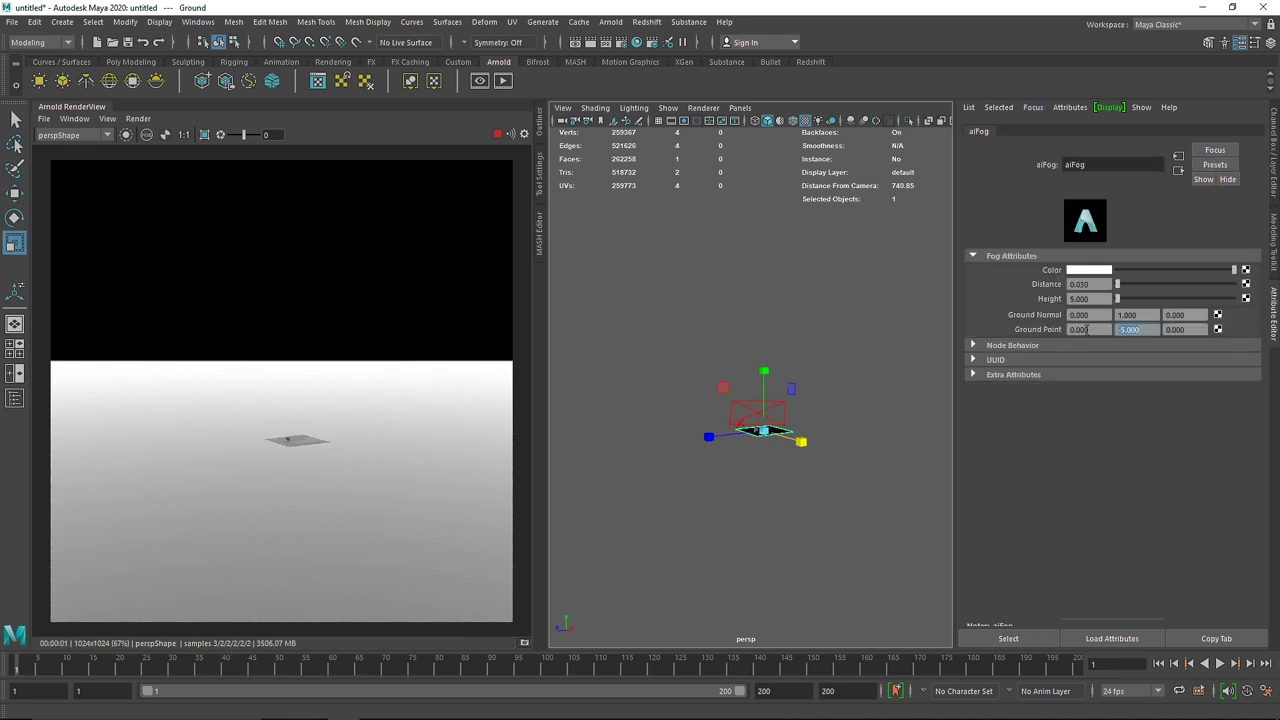
pyautogui.write('-10')
pyautogui.press('Return')
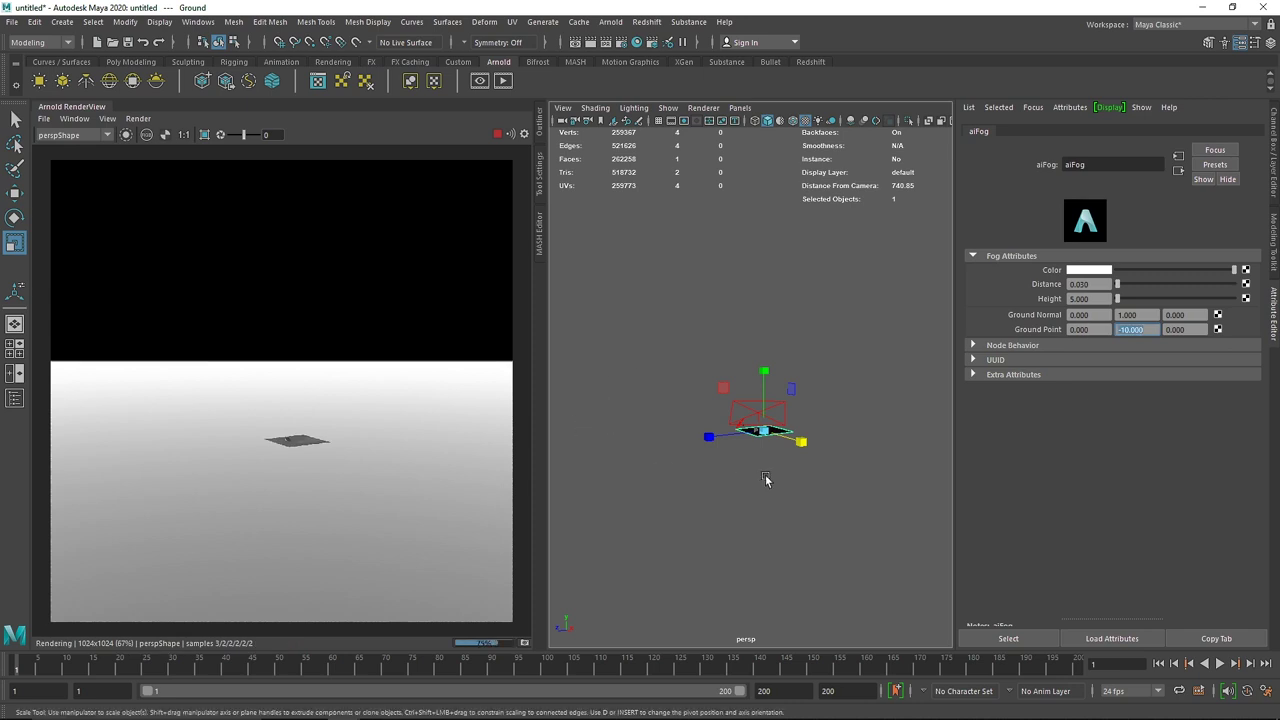
pyautogui.scroll(7, 780, 481)
pyautogui.keyDown('alt'); pyautogui.moveTo(797, 481); pyautogui.dragTo(804, 490); pyautogui.keyUp('alt')
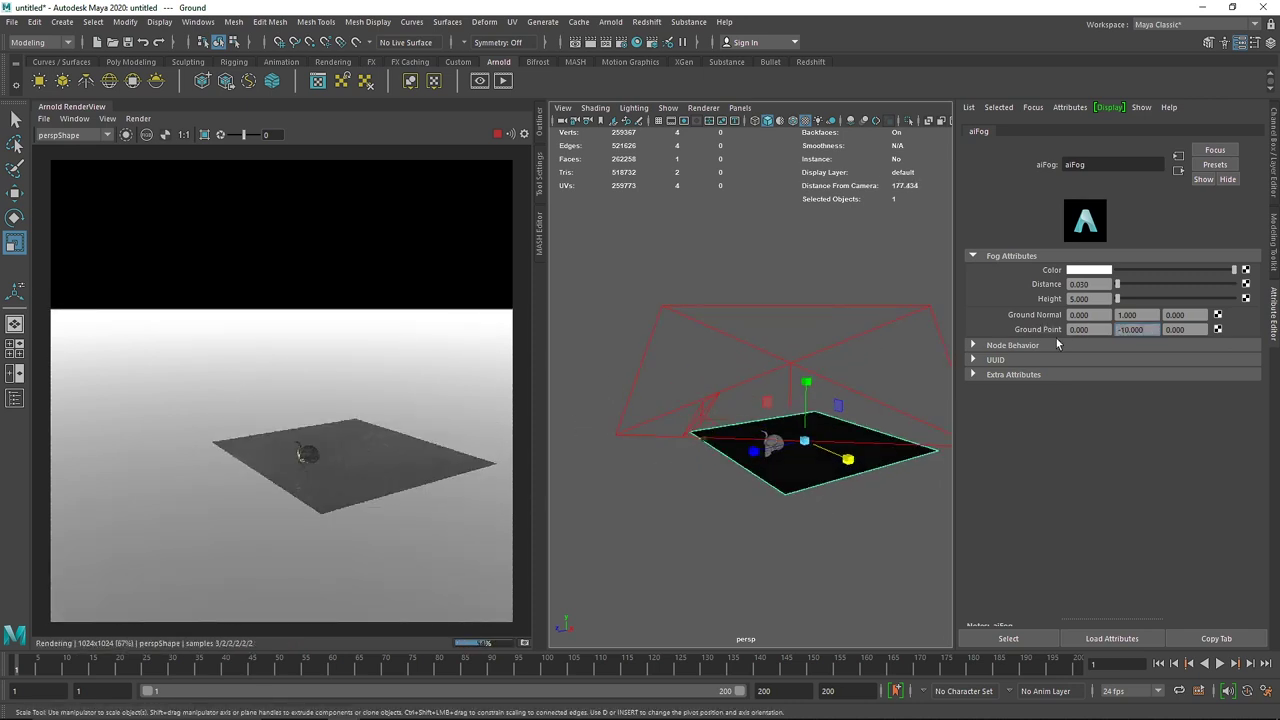
pyautogui.hotkey('ctrl', 'a')
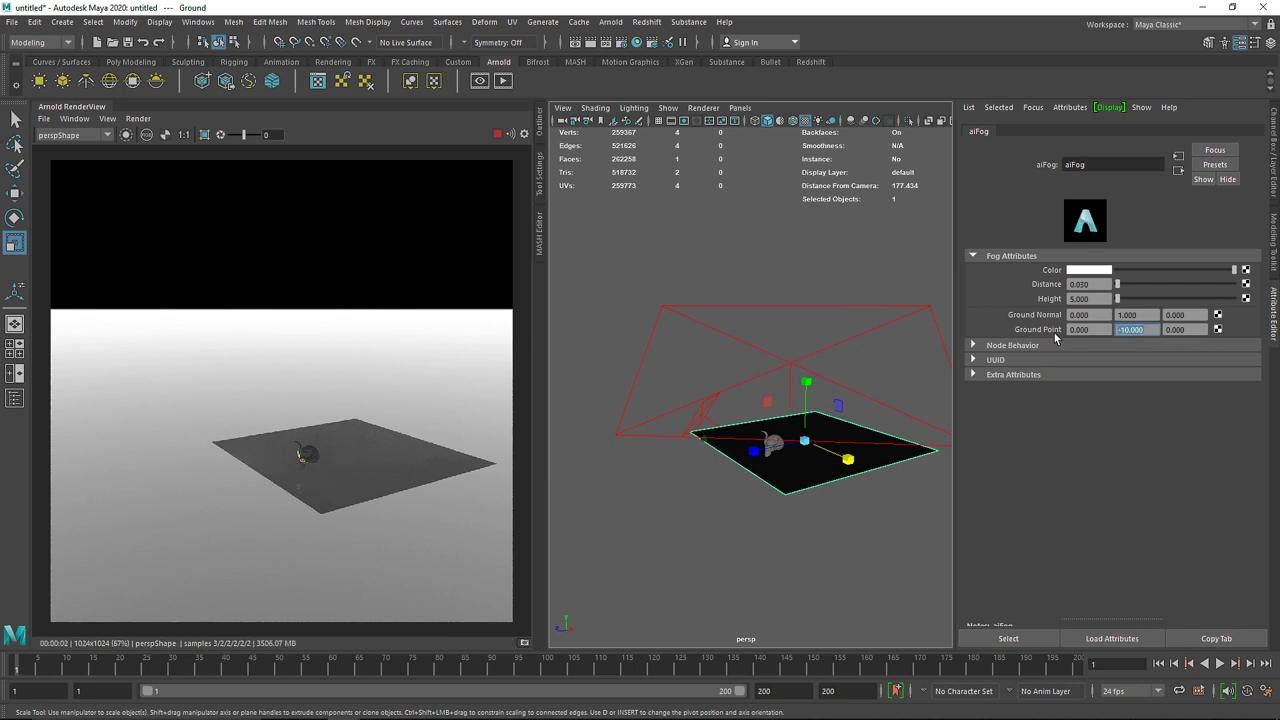
pyautogui.write('0')
pyautogui.press('Return')
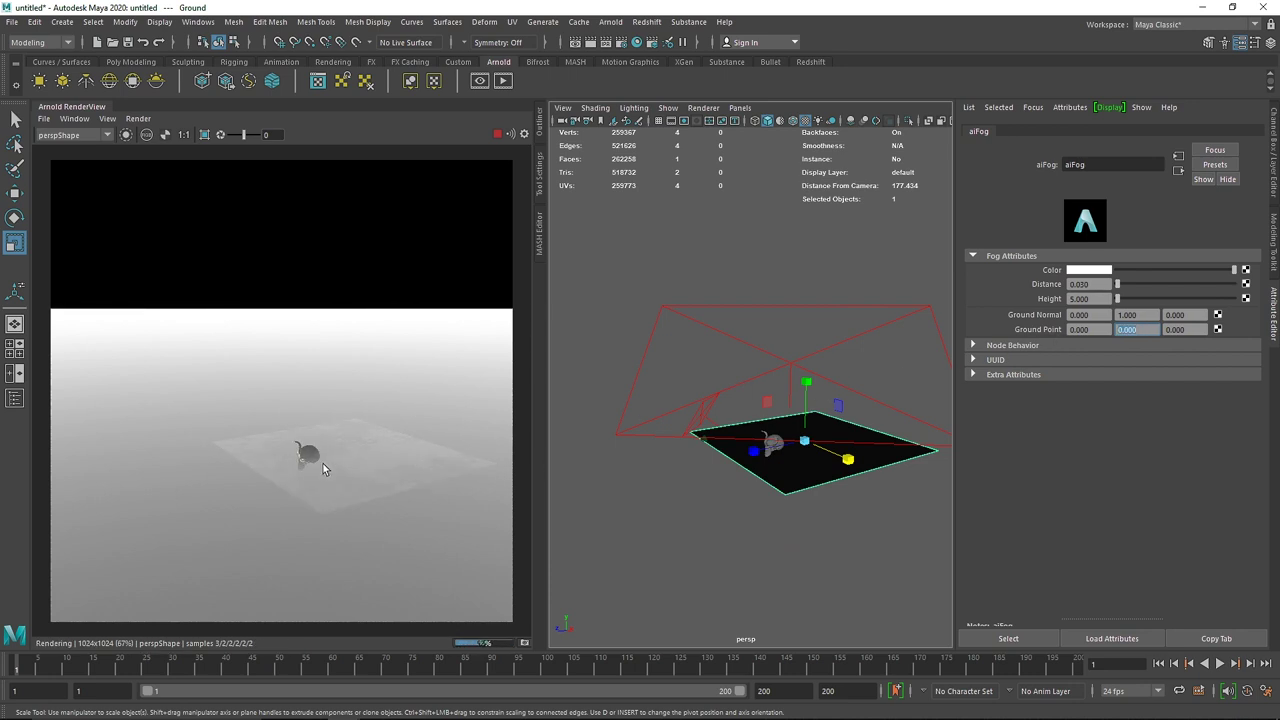
# Step: Set the Y value of the fog's ground point to -5 and the fog height to 8
pyautogui.write('-')
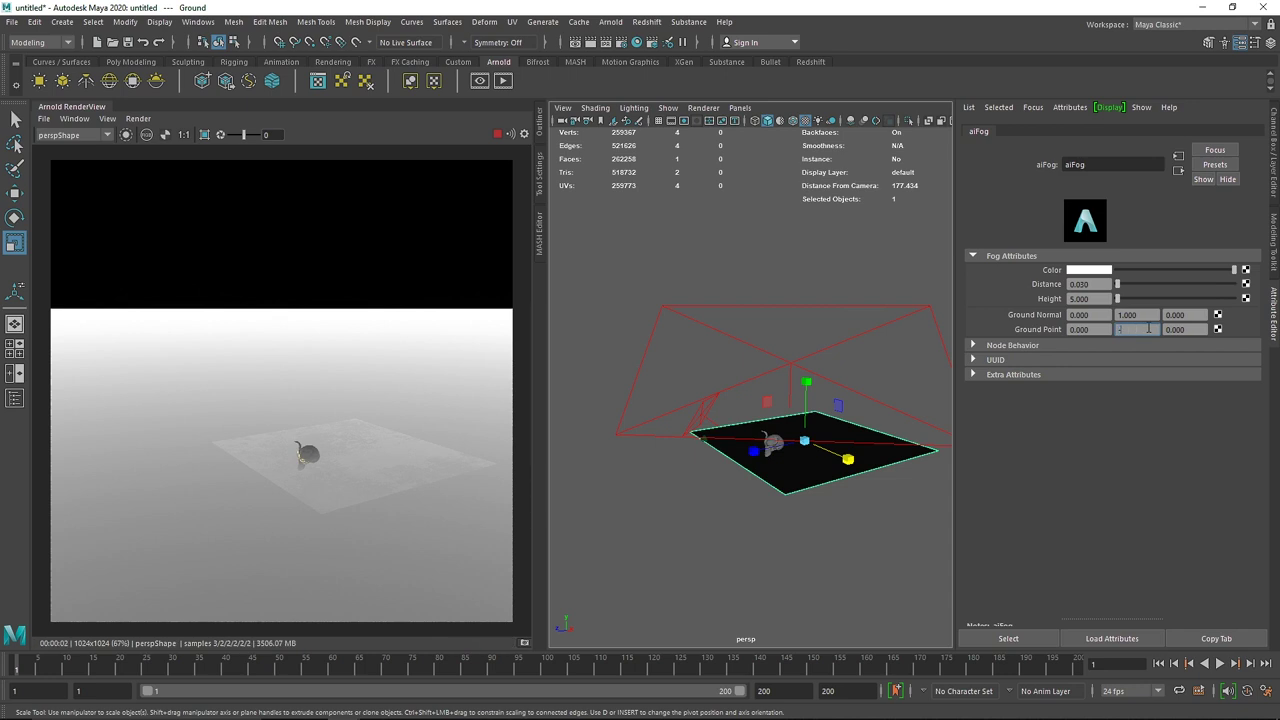
pyautogui.write('5')
pyautogui.press('Return')
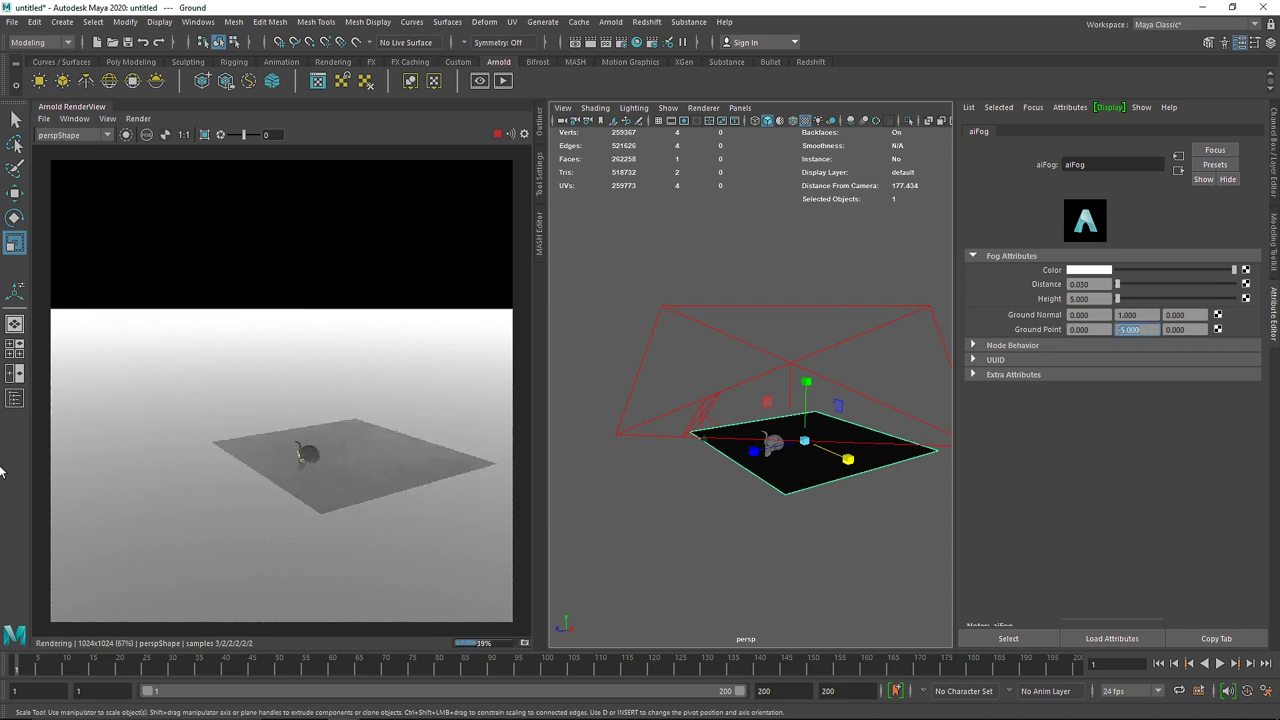
pyautogui.moveTo(1093, 298); pyautogui.dragTo(975, 294)
pyautogui.write('6')
pyautogui.press('Return')
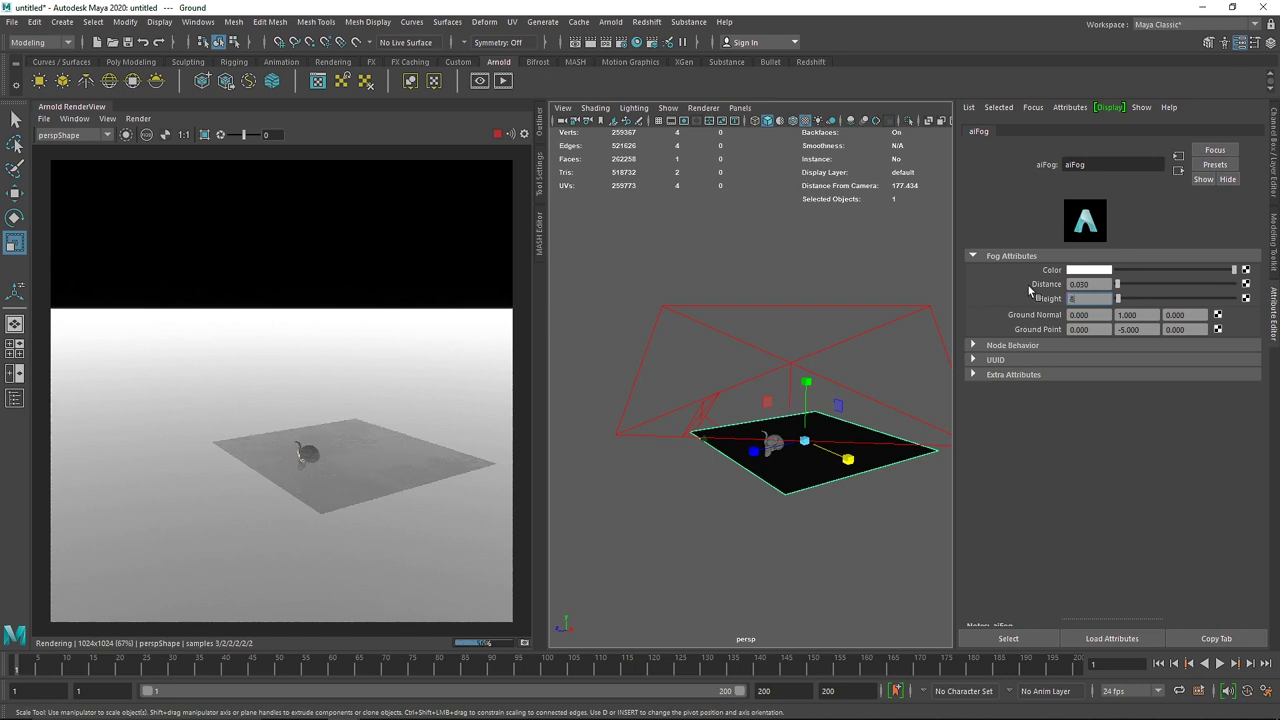
# Step: Return the viewport to camera1 and the live render to cameraShape1
pyautogui.click(740, 107)
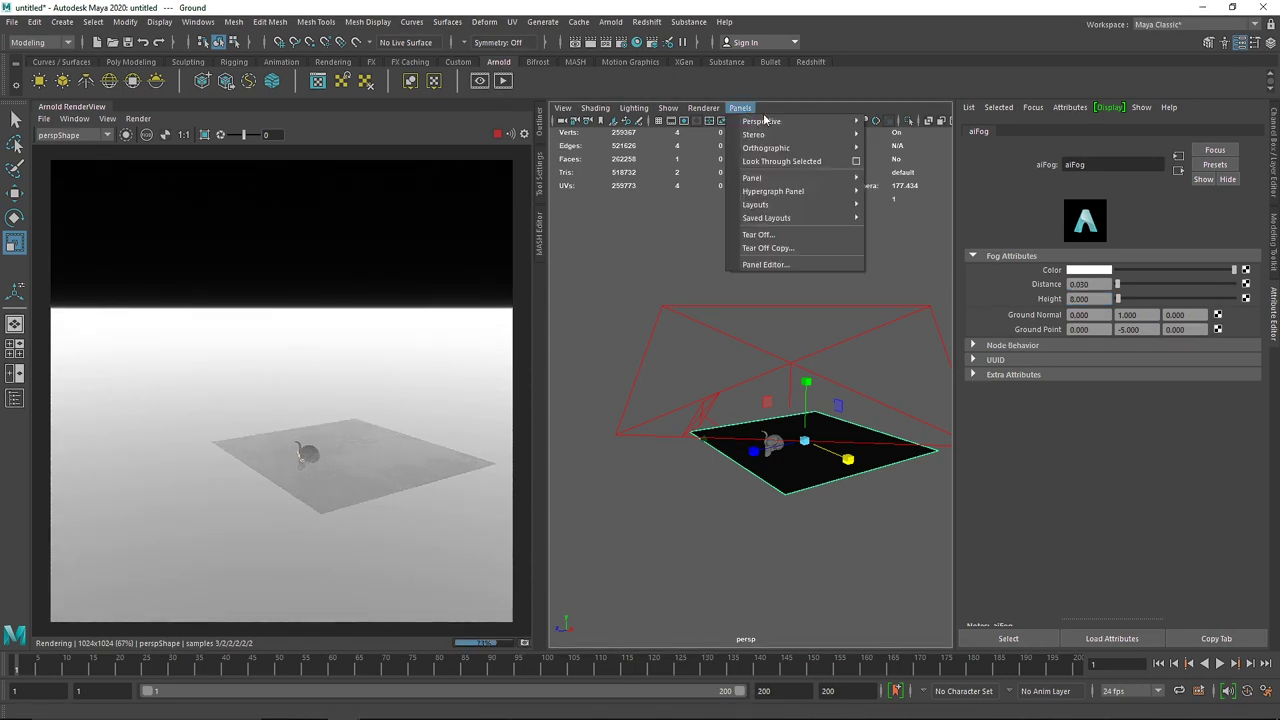
pyautogui.moveTo(790, 122)
pyautogui.click(897, 128)
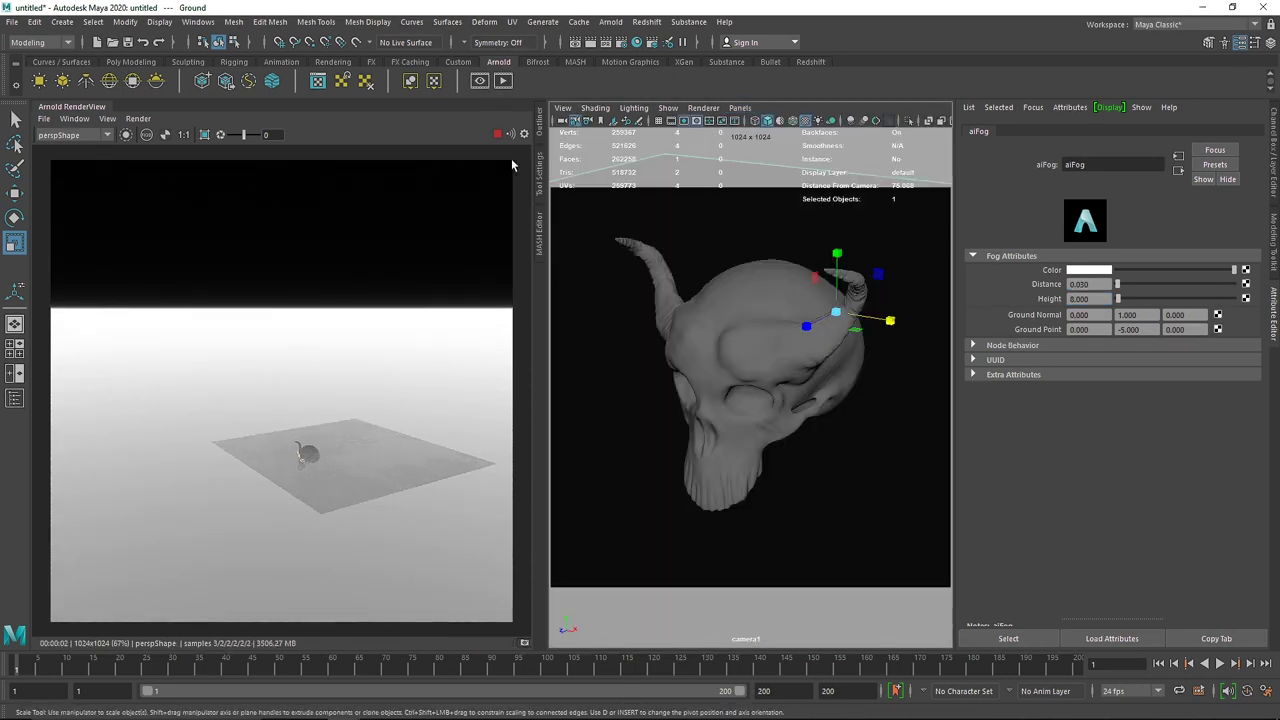
pyautogui.click(72, 135)
pyautogui.click(62, 156)
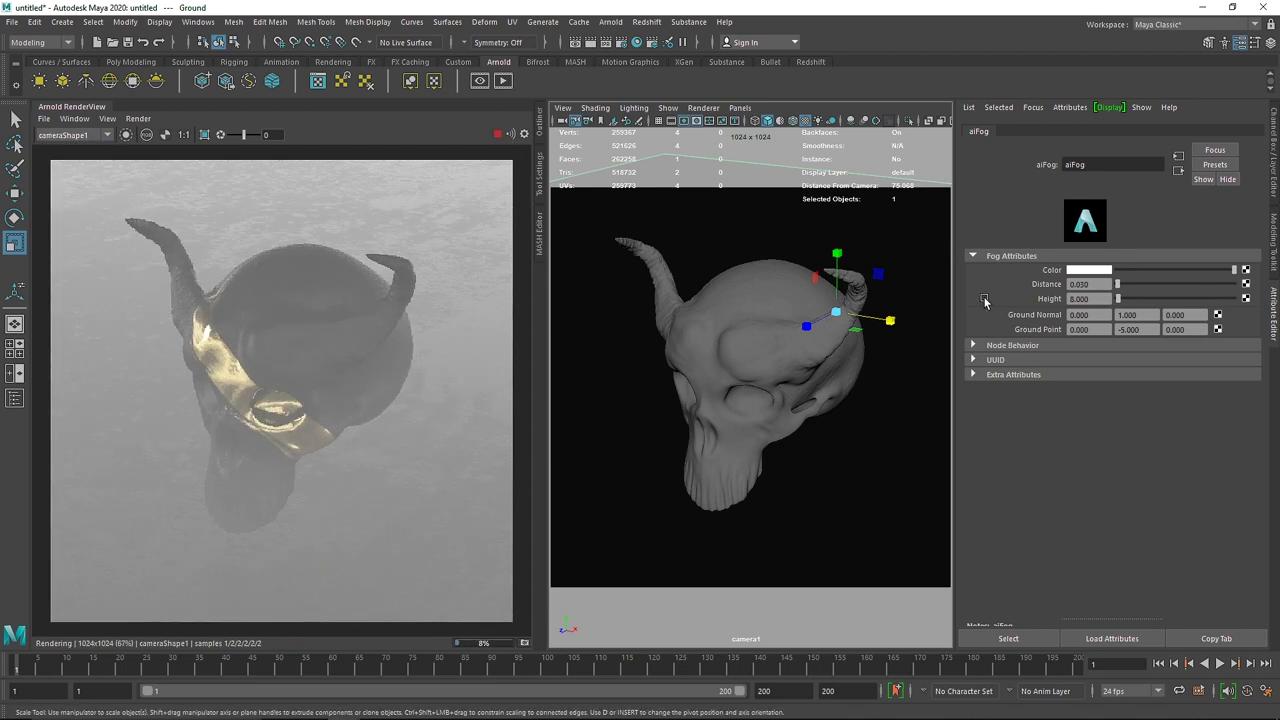
# Step: Try a saturated cyan as the fog color and return it to white
pyautogui.click(1100, 271)
pyautogui.click(1072, 321)
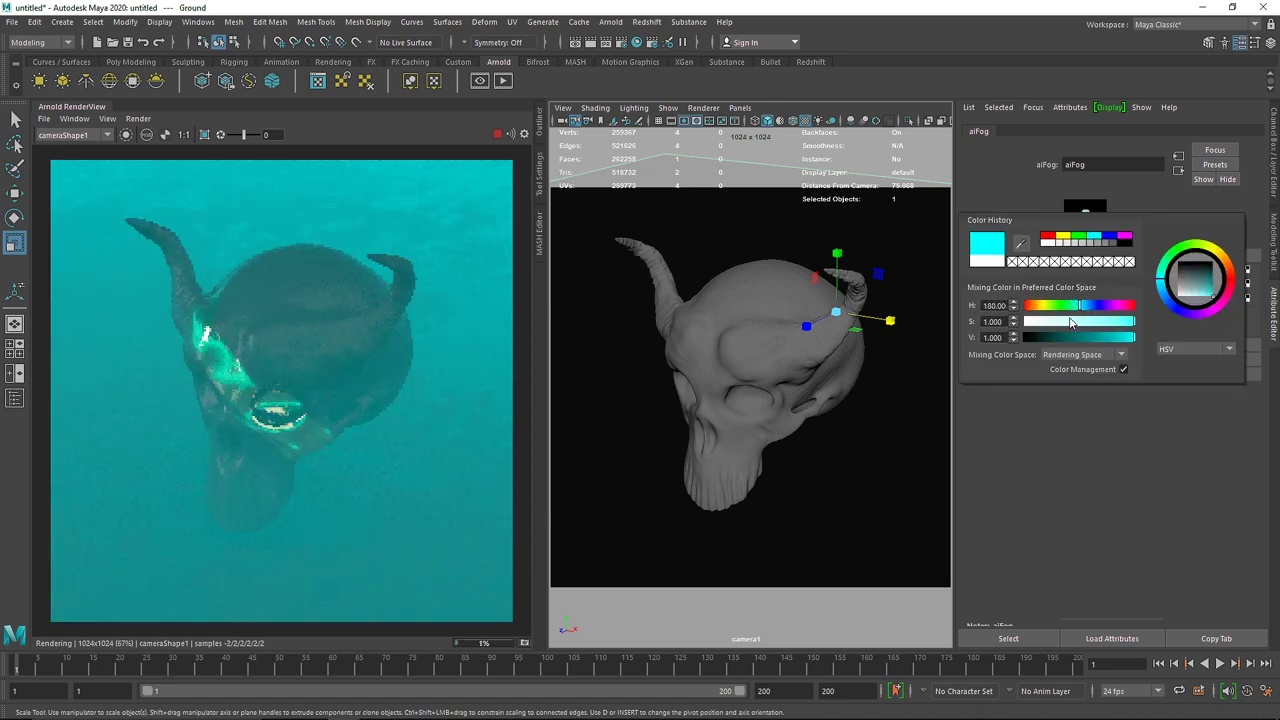
pyautogui.moveTo(1072, 321)
pyautogui.mouseDown()
pyautogui.moveTo(1048, 321)
pyautogui.moveTo(1078, 306)
pyautogui.mouseUp()
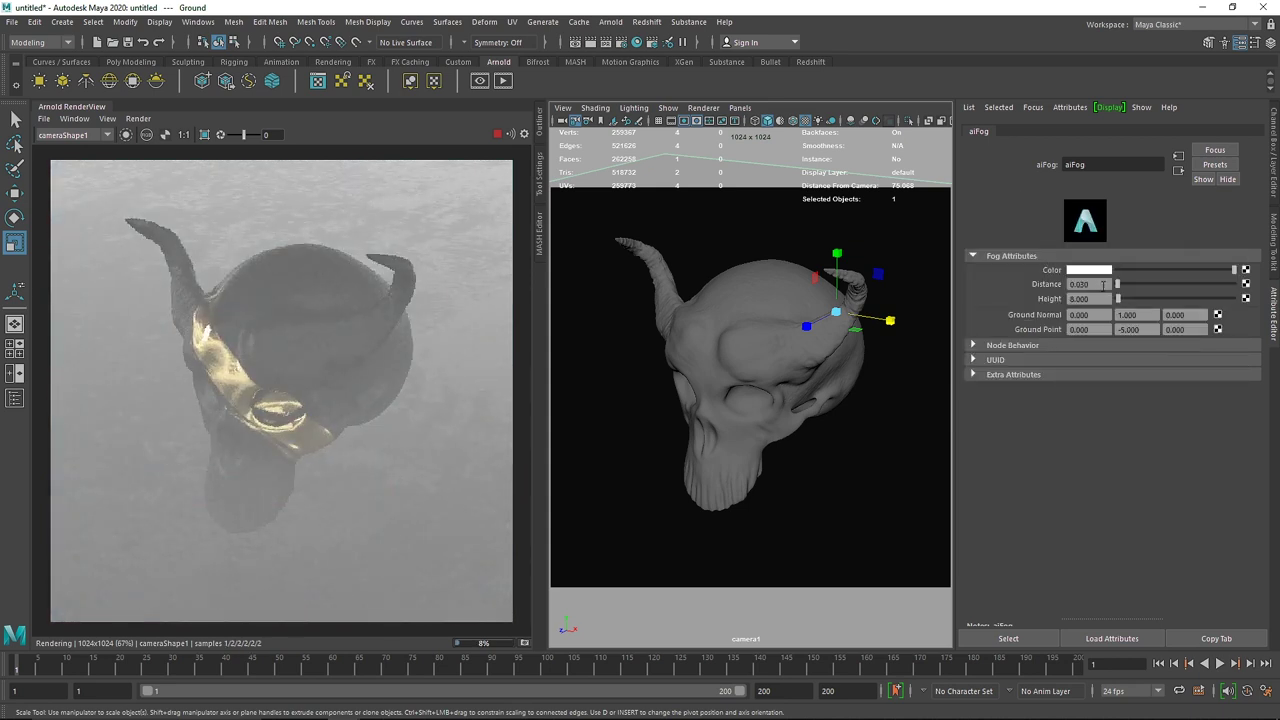
# Step: Set the fog height to 9 and stop the live render
pyautogui.click(1098, 298)
pyautogui.press('Return')
pyautogui.write('9')
pyautogui.press('Return')
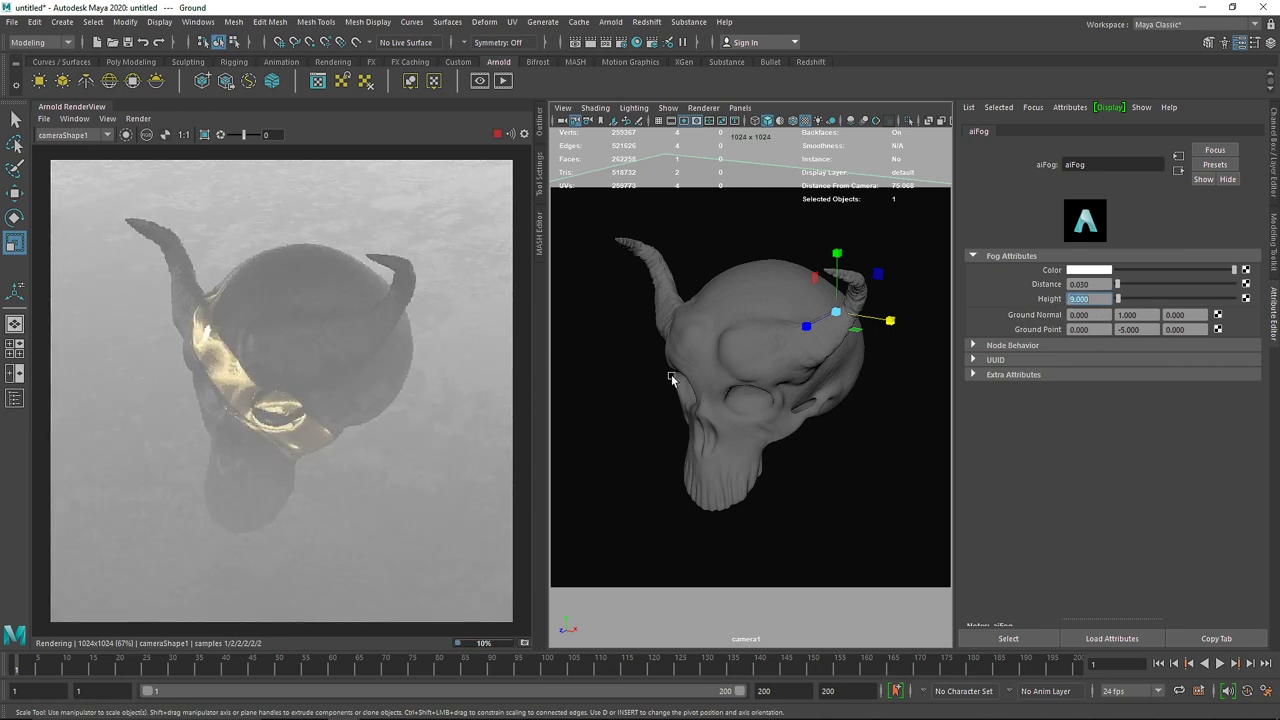
pyautogui.click(497, 133)
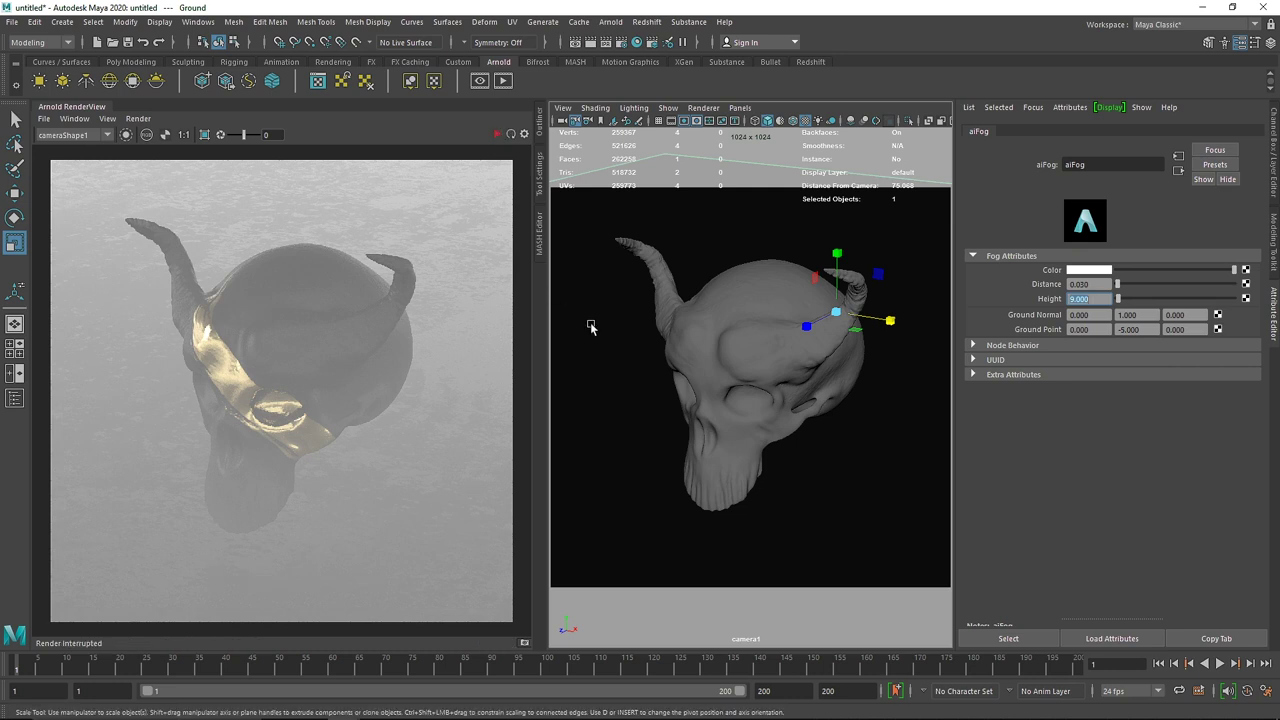
pyautogui.click(719, 372)
pyautogui.click(853, 432)
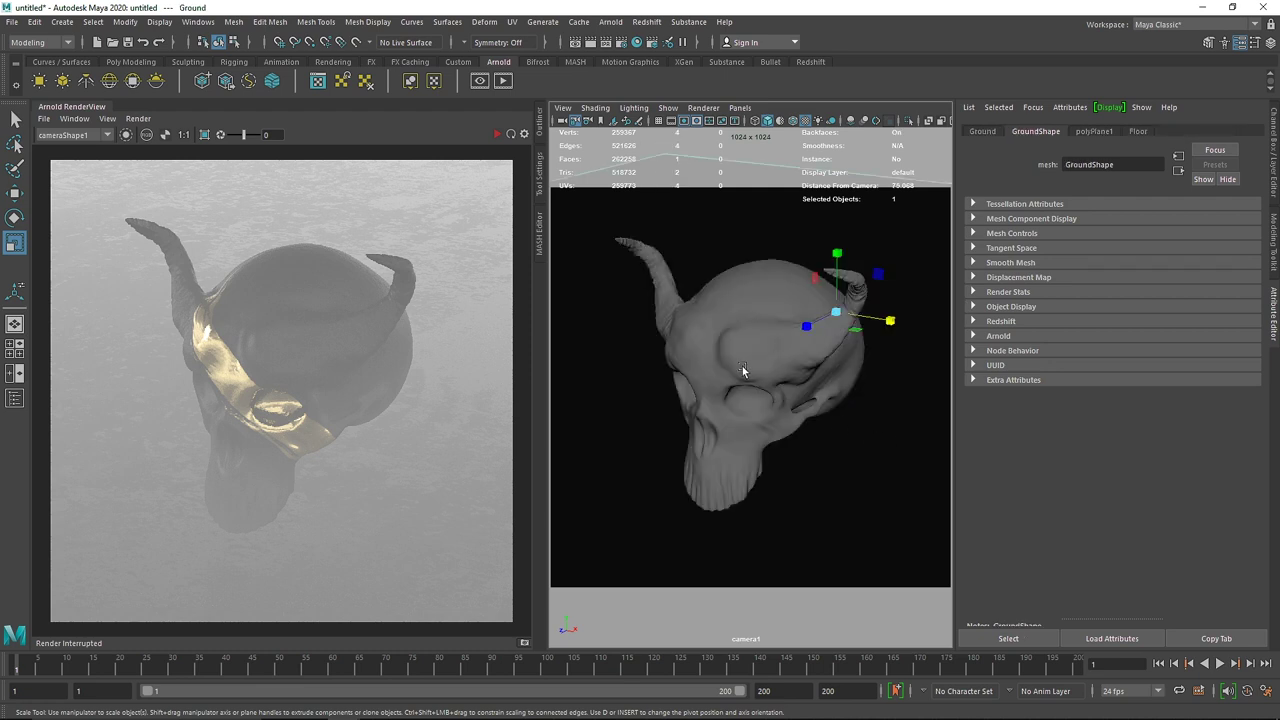
# Step: Look through the Clothing sculpting base meshes in the Content Browser and close it
pyautogui.click(198, 21)
pyautogui.moveTo(240, 69)
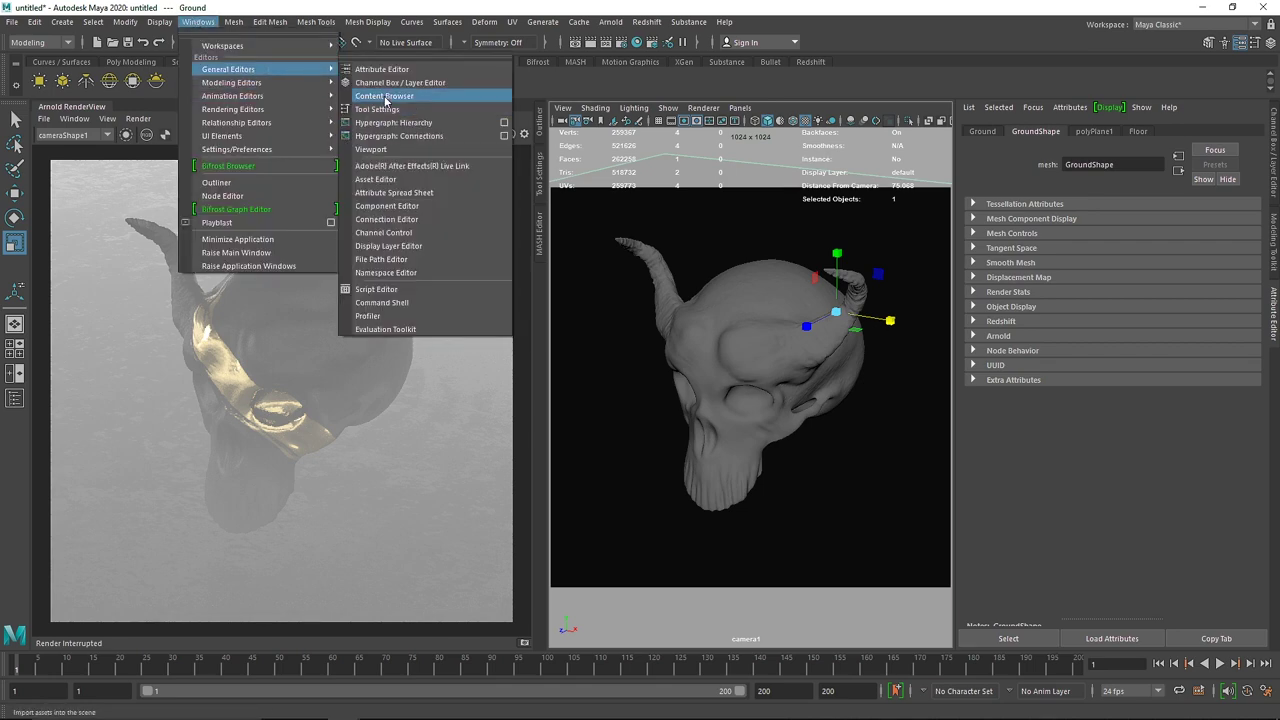
pyautogui.click(384, 95)
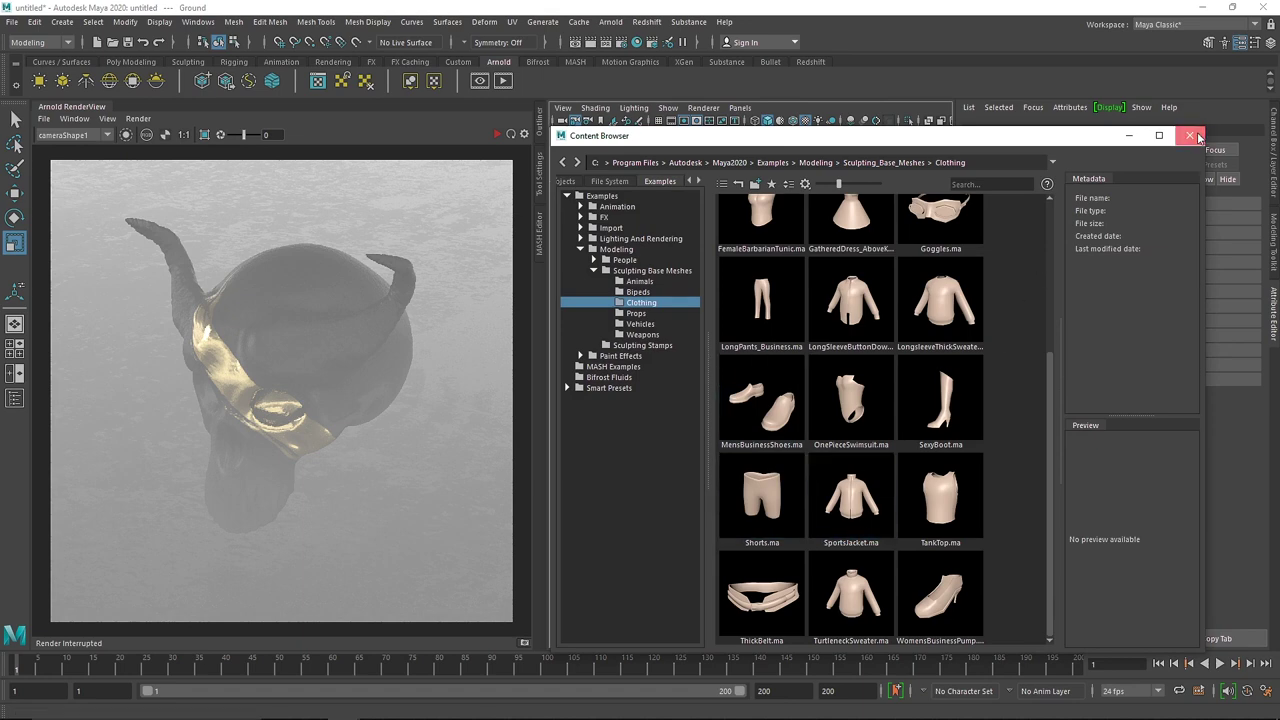
pyautogui.click(1190, 136)
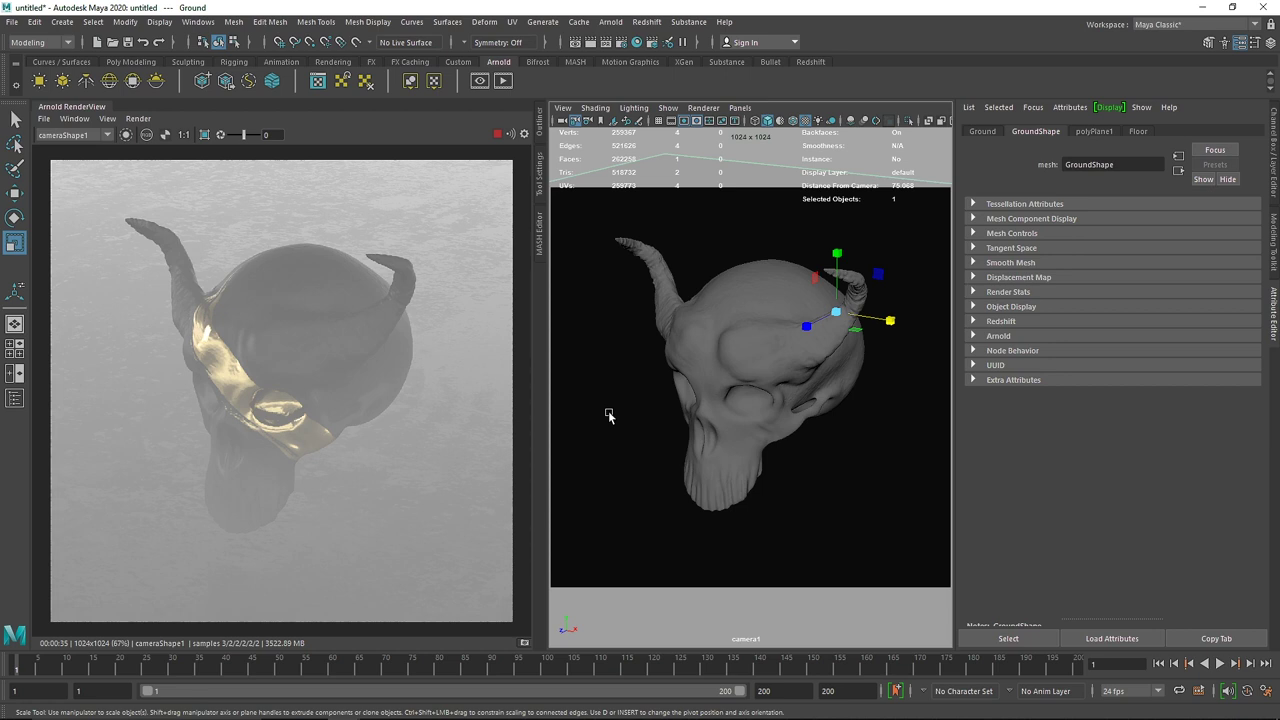
# Step: Switch to the Painted Skull folder in File Explorer and view the Paint and Grunge Map images at full size
pyautogui.hotkey('alt', 'Tab')
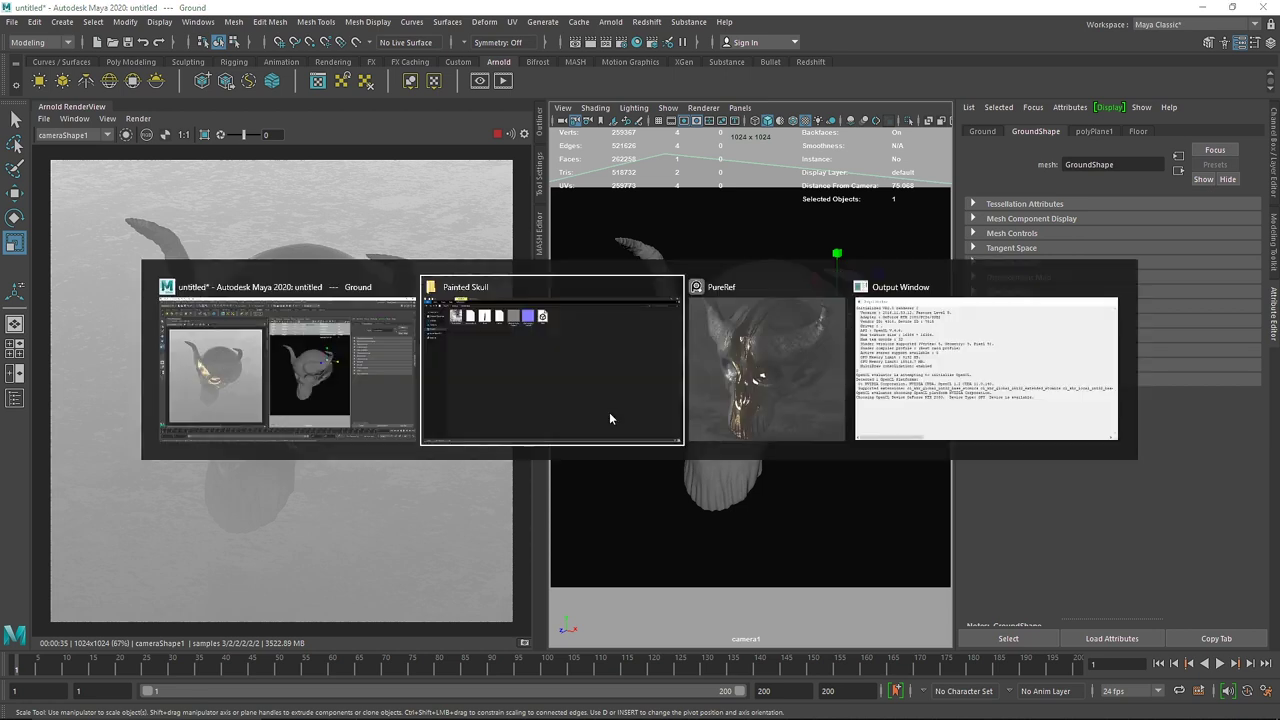
pyautogui.click(323, 133)
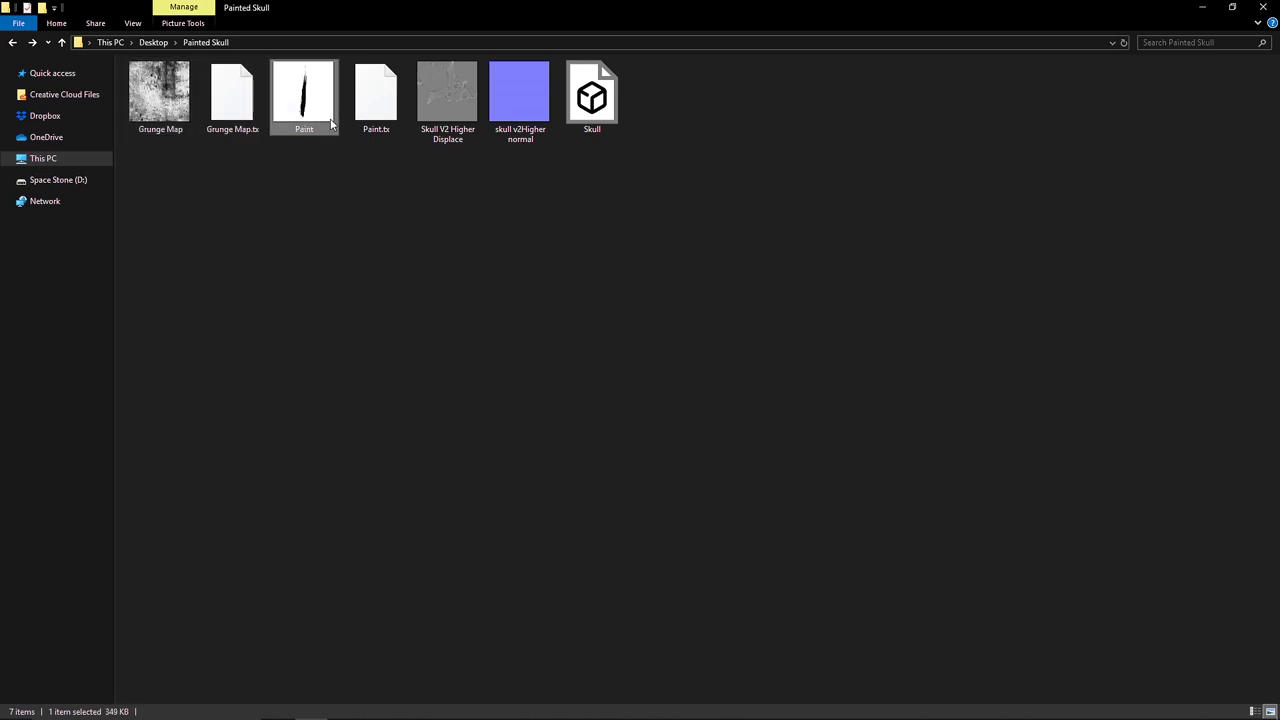
pyautogui.doubleClick(332, 123)
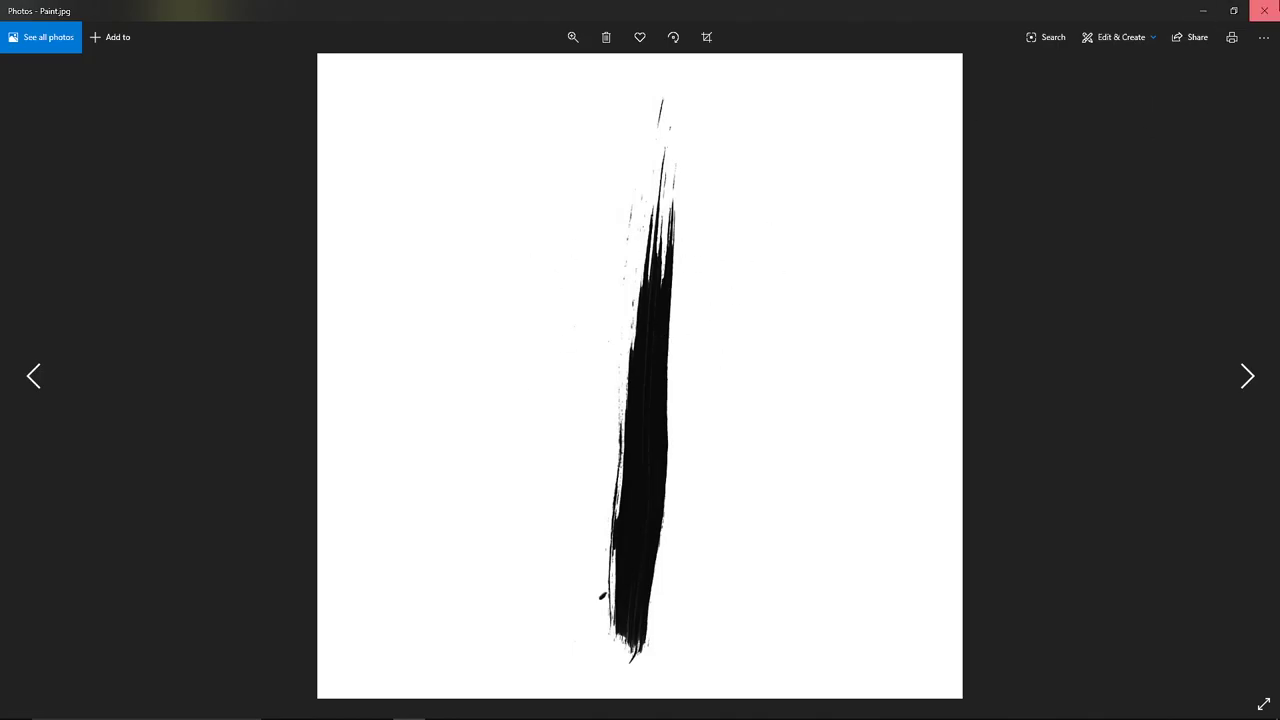
pyautogui.click(1264, 10)
pyautogui.doubleClick(160, 100)
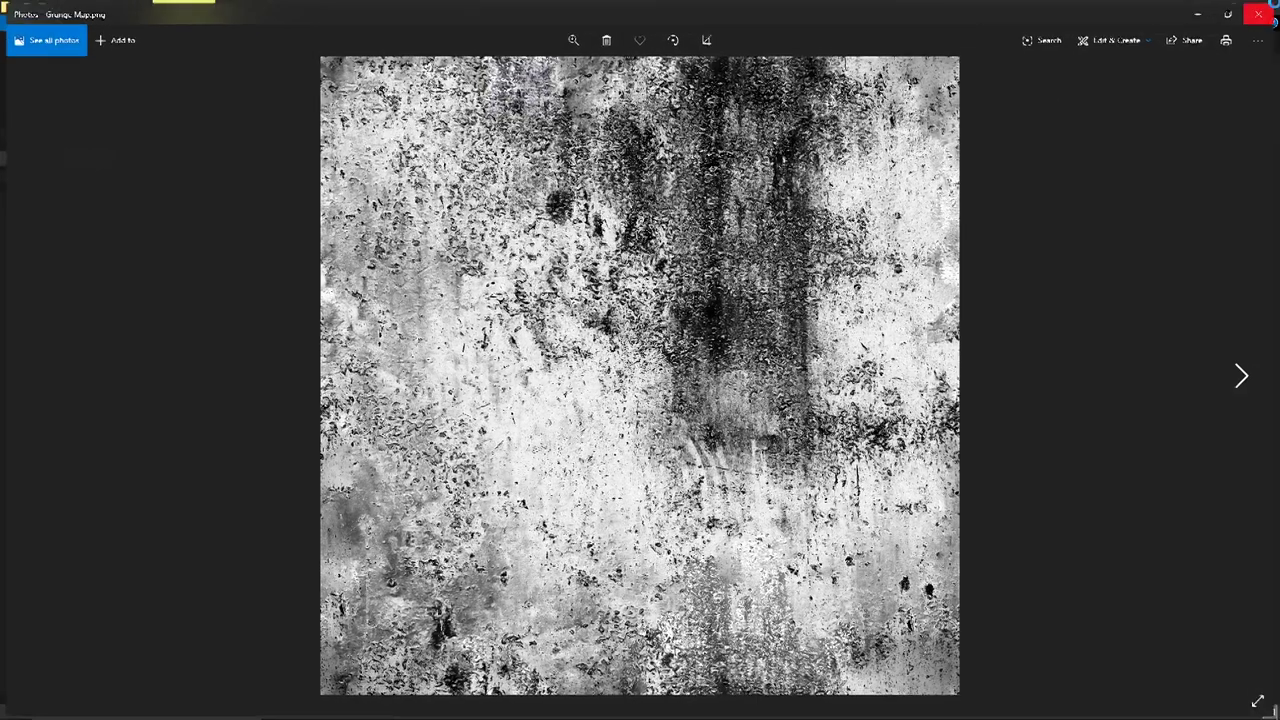
pyautogui.hotkey('alt', 'F4')
# Step: Switch to PureRef and examine the reference render of the horned skull with the gold paint stripe
pyautogui.hotkey('alt', 'Tab')
pyautogui.hotkey('alt', 'Tab')
pyautogui.click(624, 430)
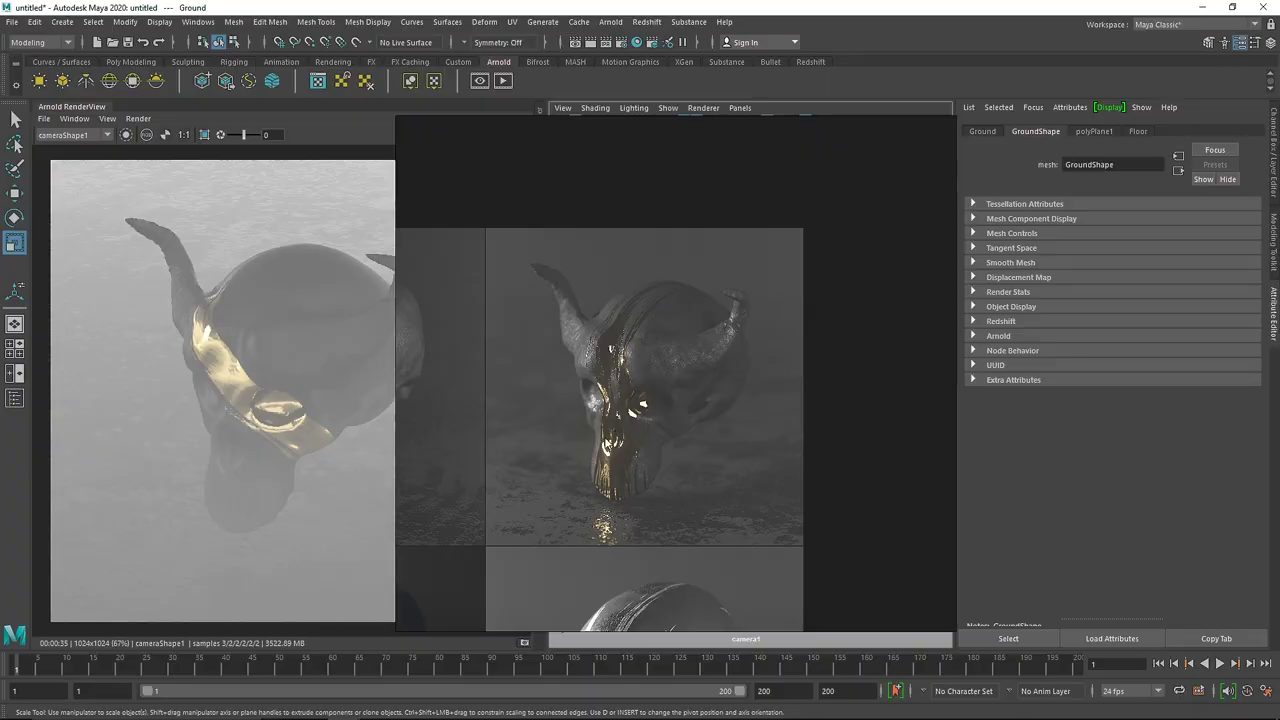
pyautogui.doubleClick(562, 439)
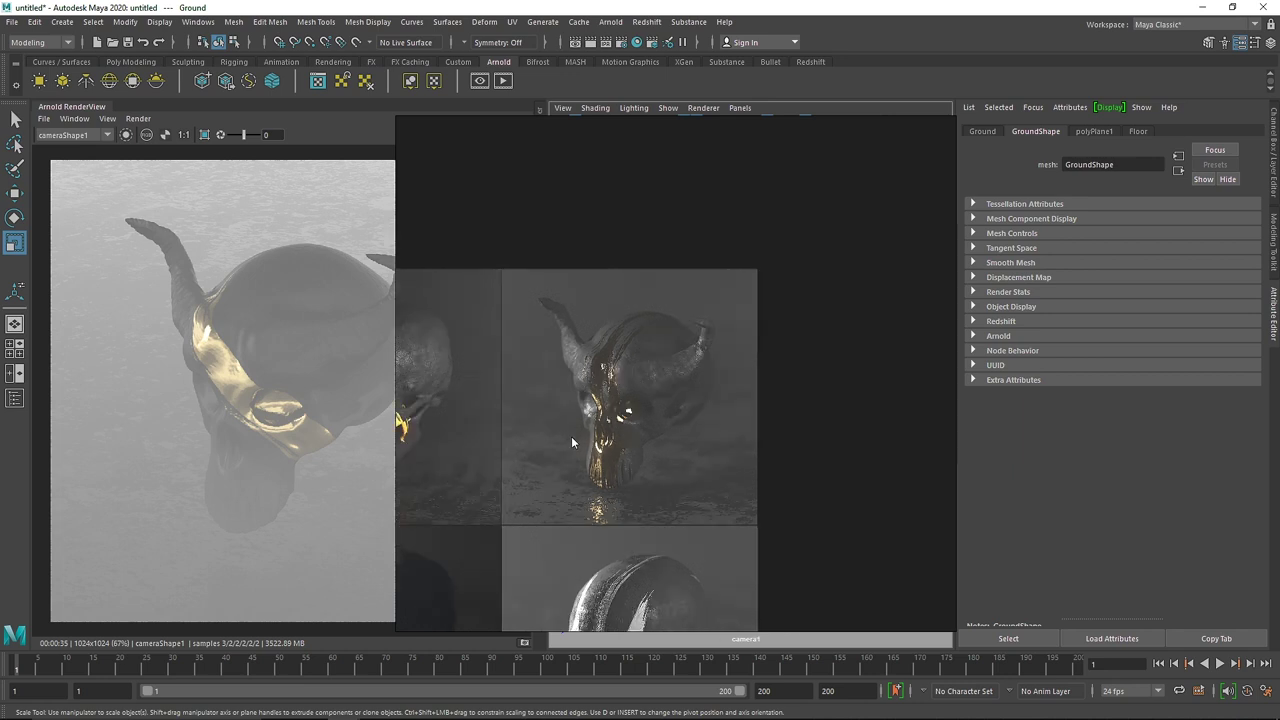